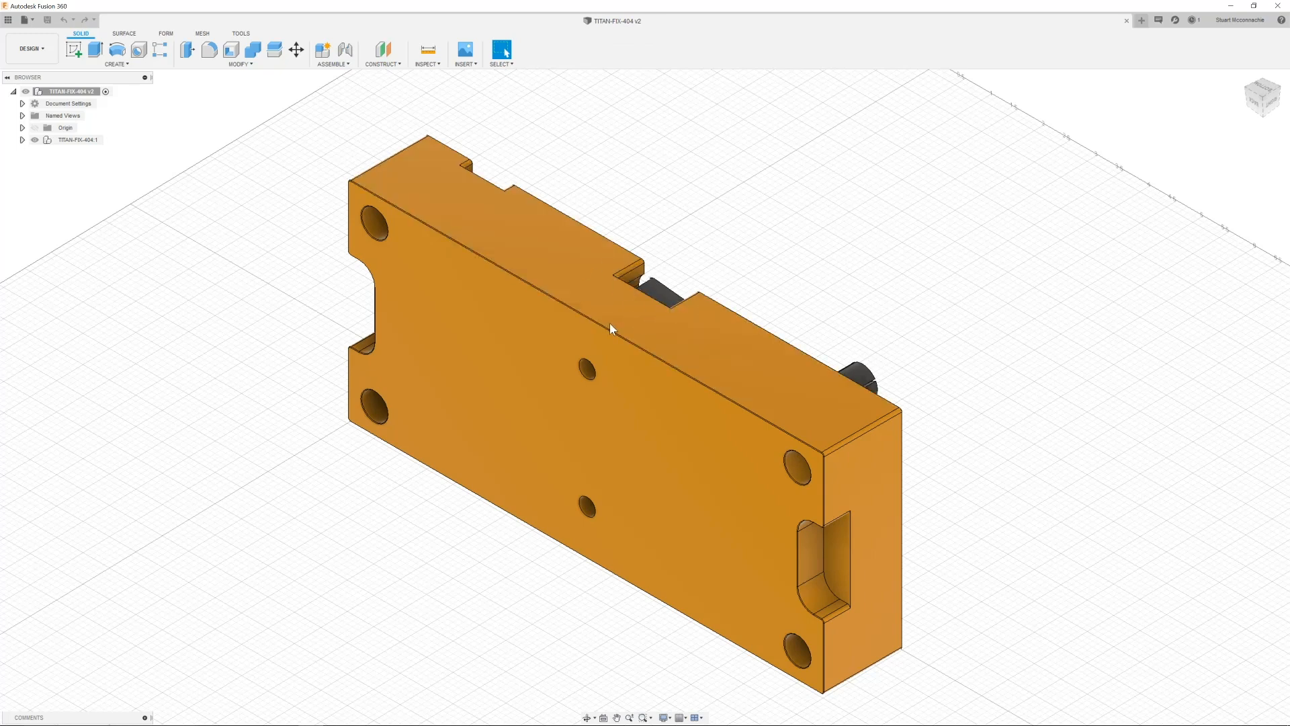
{"action": "mouse_move", "coordinate": [114, 193]}
{"action": "middle_mouse_down", "text": "shift"}
{"action": "mouse_move", "coordinate": [209, 303]}
{"action": "mouse_move", "coordinate": [450, 337]}
{"action": "mouse_move", "coordinate": [388, 414]}
{"action": "mouse_move", "coordinate": [408, 440]}
{"action": "mouse_move", "coordinate": [670, 466]}
{"action": "middle_mouse_up", "text": "shift"}
{"action": "middle_click_drag", "start_coordinate": [900, 265], "coordinate": [510, 276], "text": "shift"}
{"action": "left_click", "coordinate": [30, 51]}
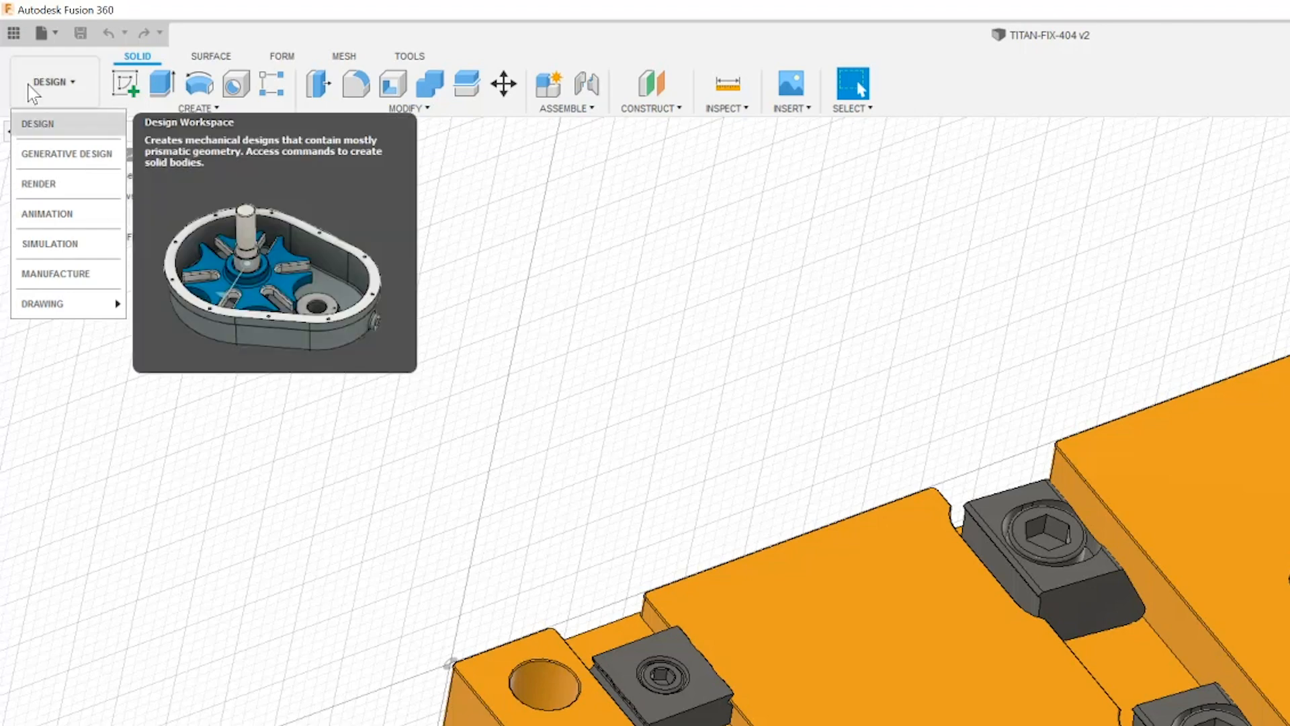
{"action": "left_click", "coordinate": [30, 87]}
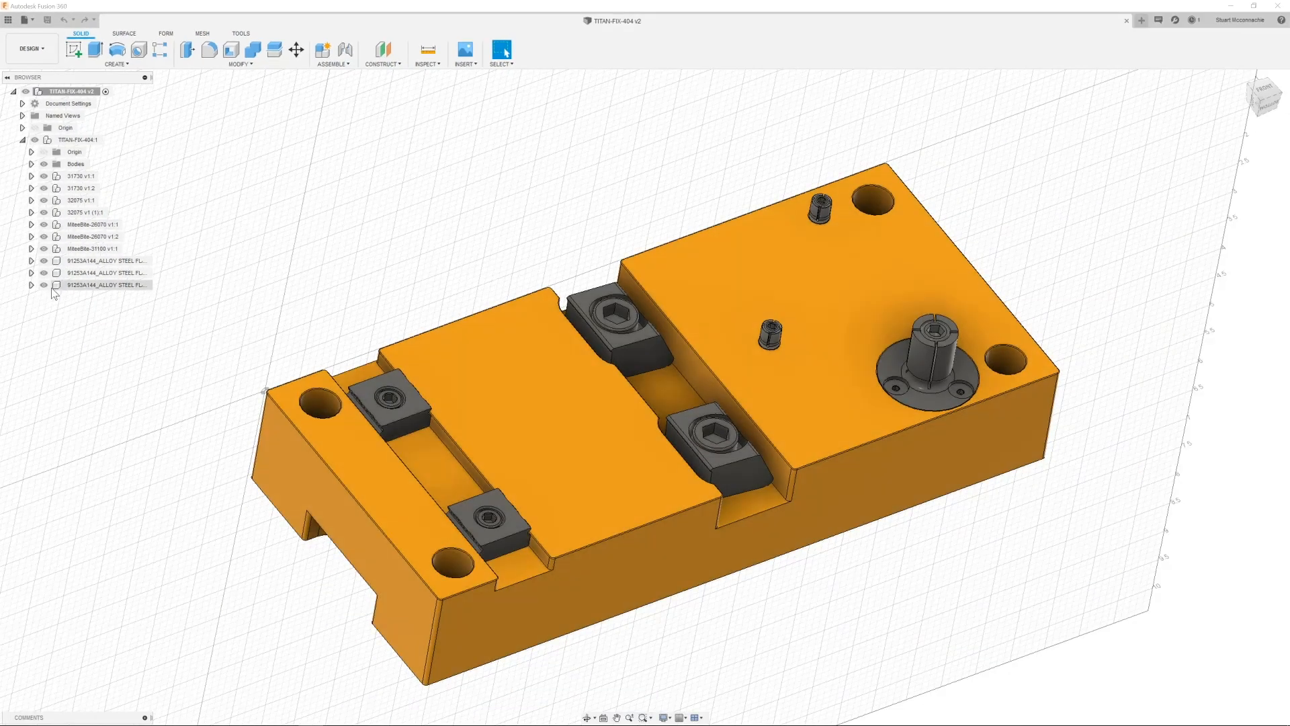
Hide all the clamp, pin and screw components under TITAN-FIX-404, leaving only the fixture body shown.
{"action": "left_click", "coordinate": [44, 273]}
{"action": "left_click", "coordinate": [44, 261]}
{"action": "left_click", "coordinate": [44, 249]}
{"action": "left_click", "coordinate": [44, 236]}
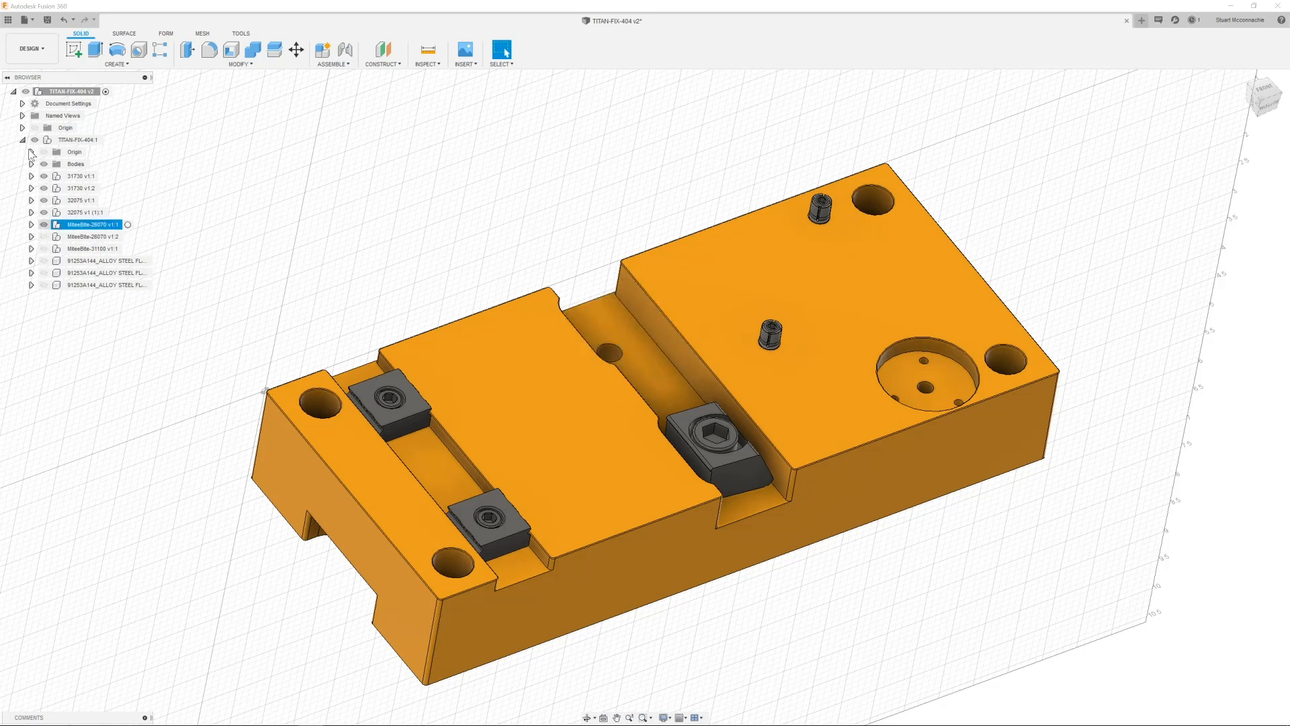
{"action": "left_click", "coordinate": [44, 224]}
{"action": "left_click", "coordinate": [43, 213]}
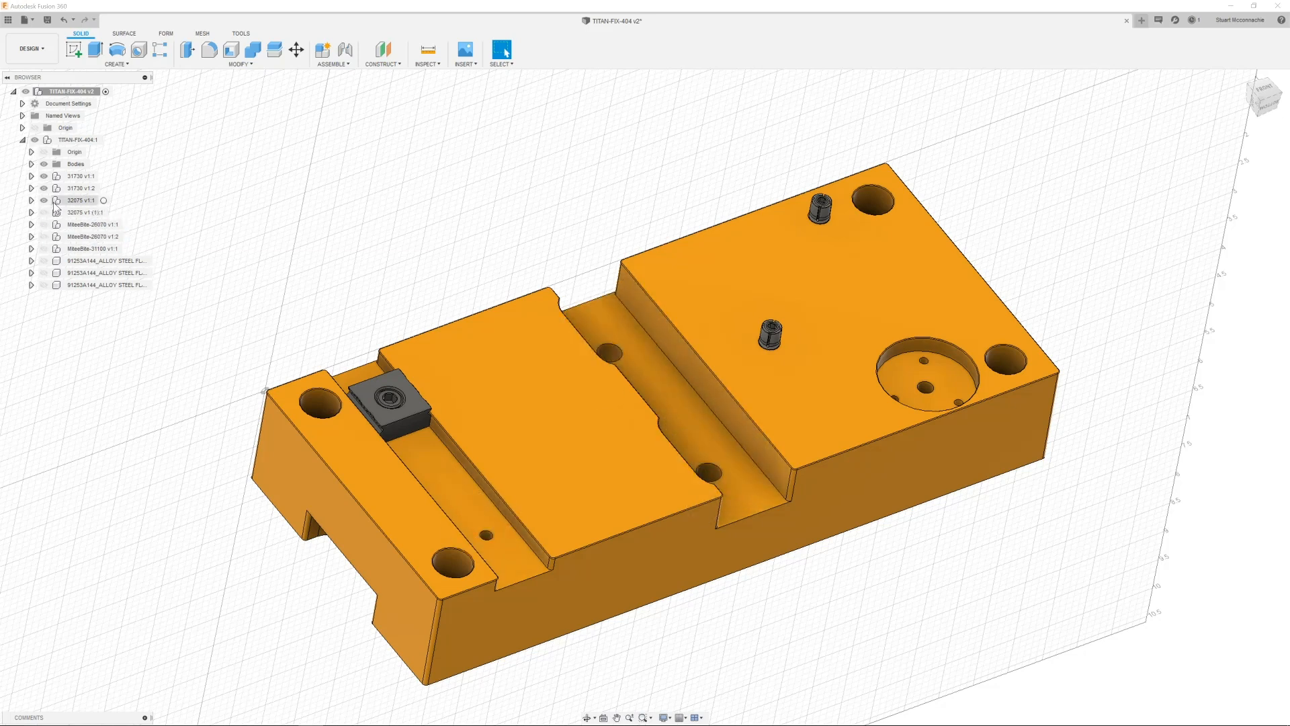
{"action": "left_click", "coordinate": [44, 200]}
{"action": "left_click", "coordinate": [43, 188]}
{"action": "left_click", "coordinate": [44, 176]}
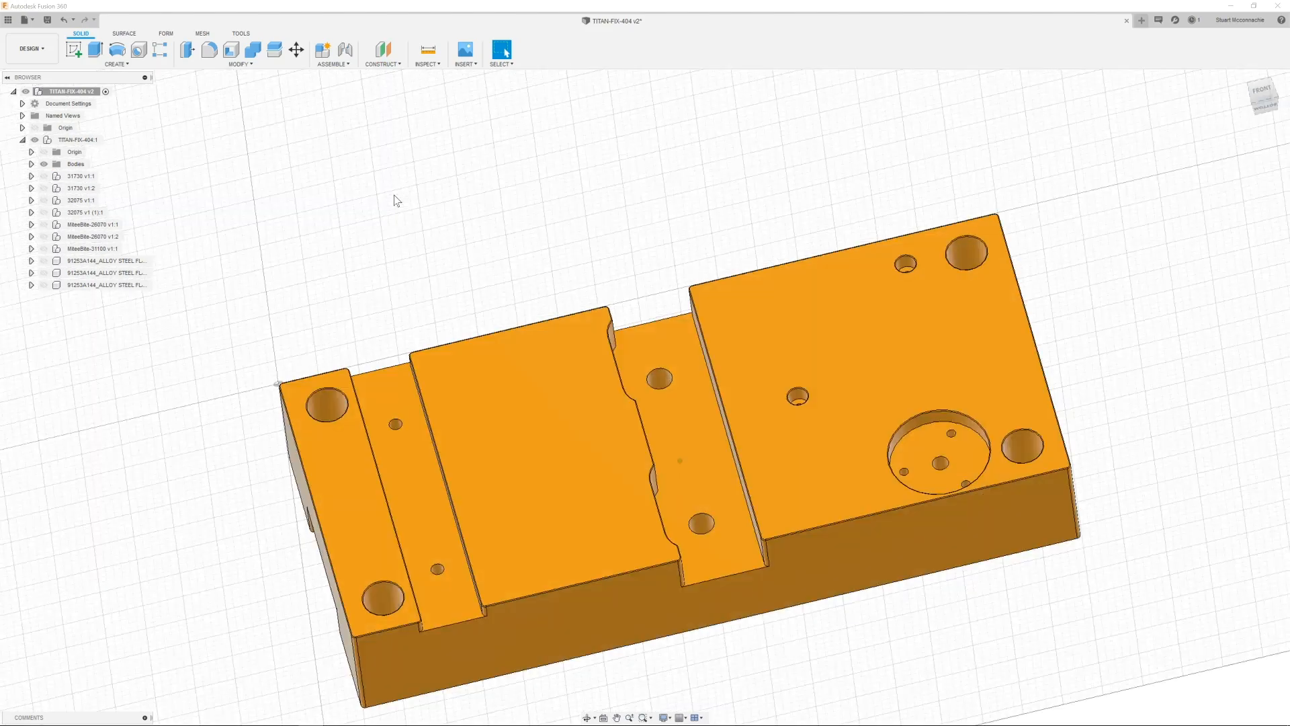
Switch from the Design workspace to the Manufacture workspace.
{"action": "left_click", "coordinate": [32, 50]}
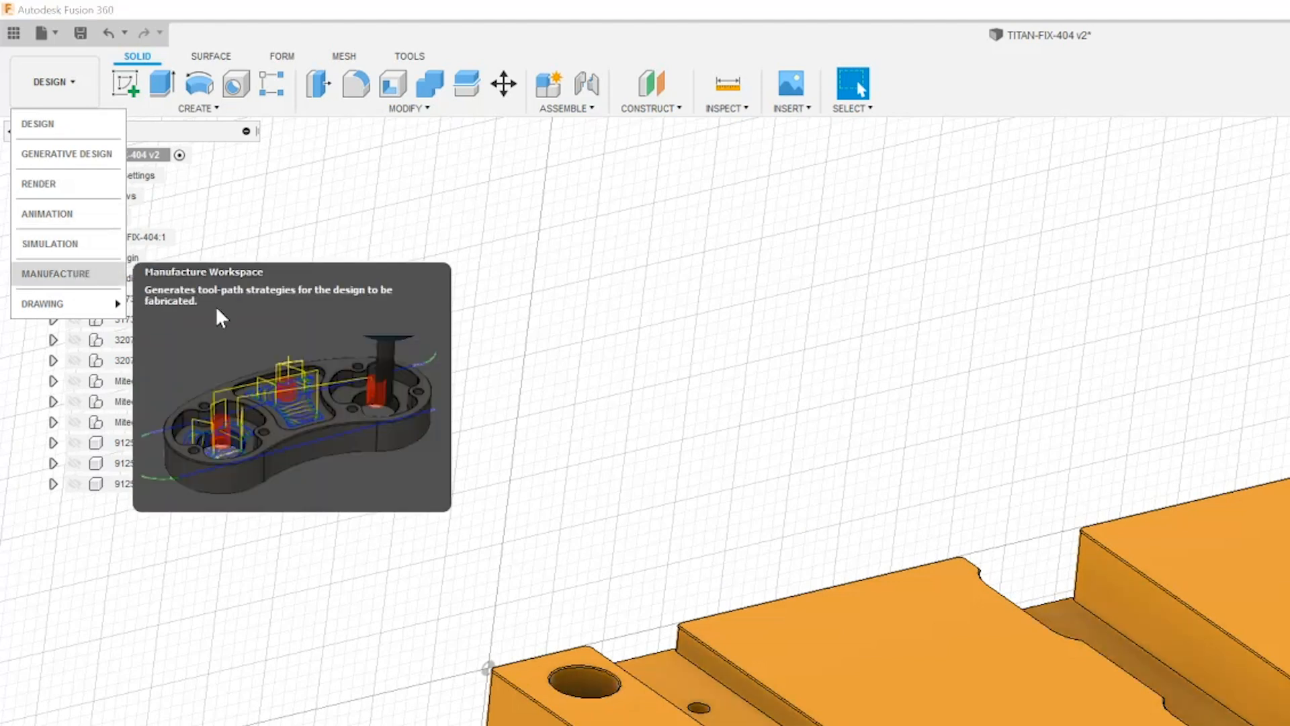
{"action": "left_click", "coordinate": [56, 273]}
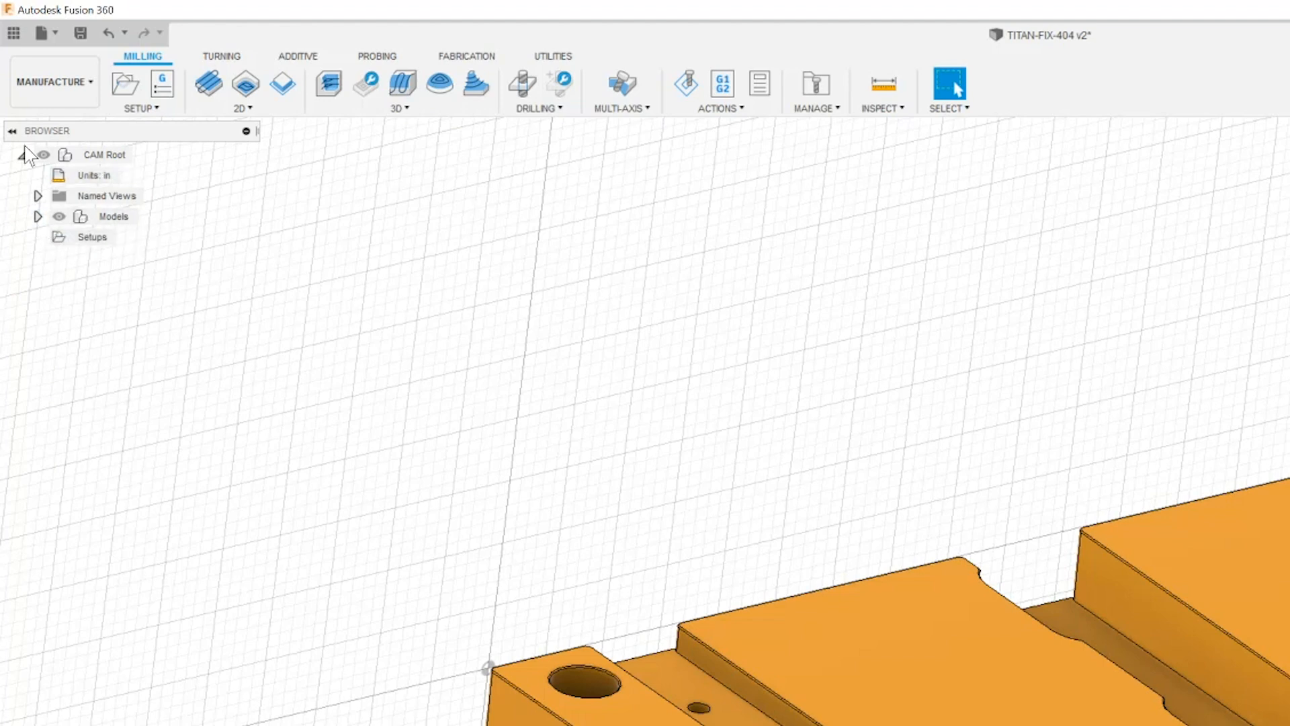
Show the Mitee-Bite clamps among the fixture's components under Models, hide them again and collapse the tree.
{"action": "left_click", "coordinate": [38, 216]}
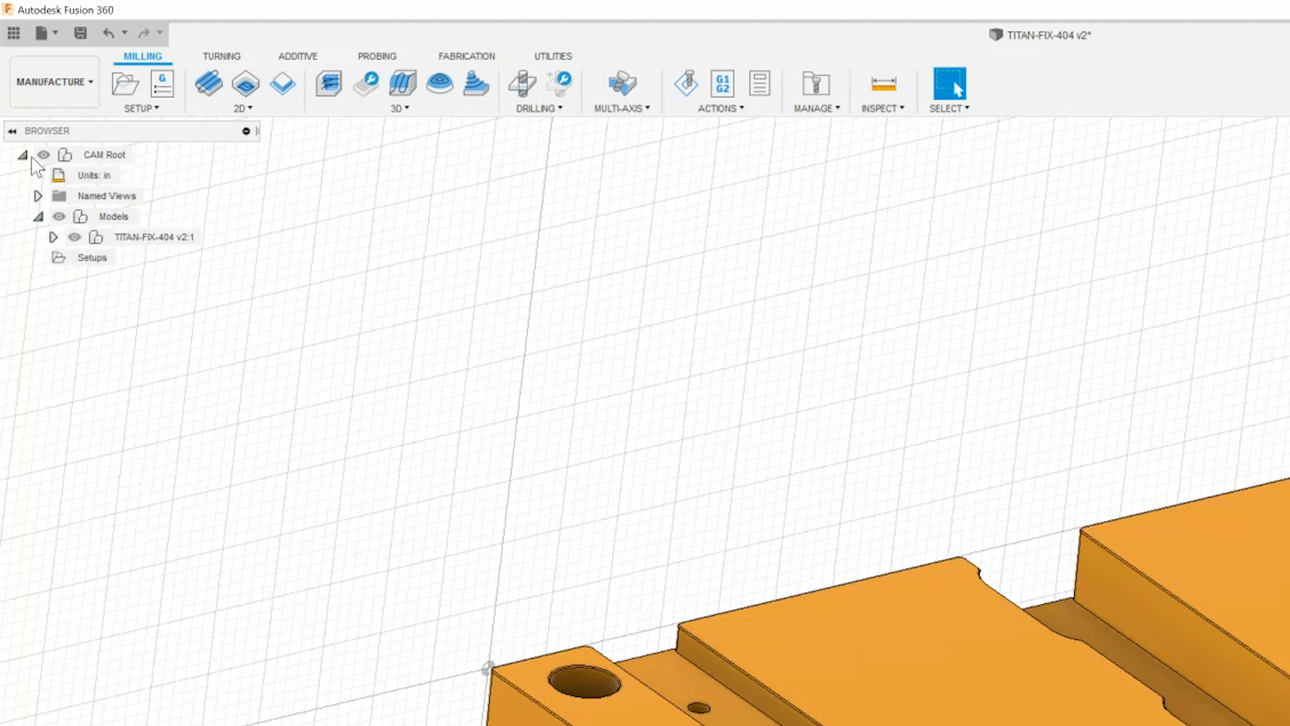
{"action": "left_click", "coordinate": [53, 237]}
{"action": "left_click", "coordinate": [68, 298]}
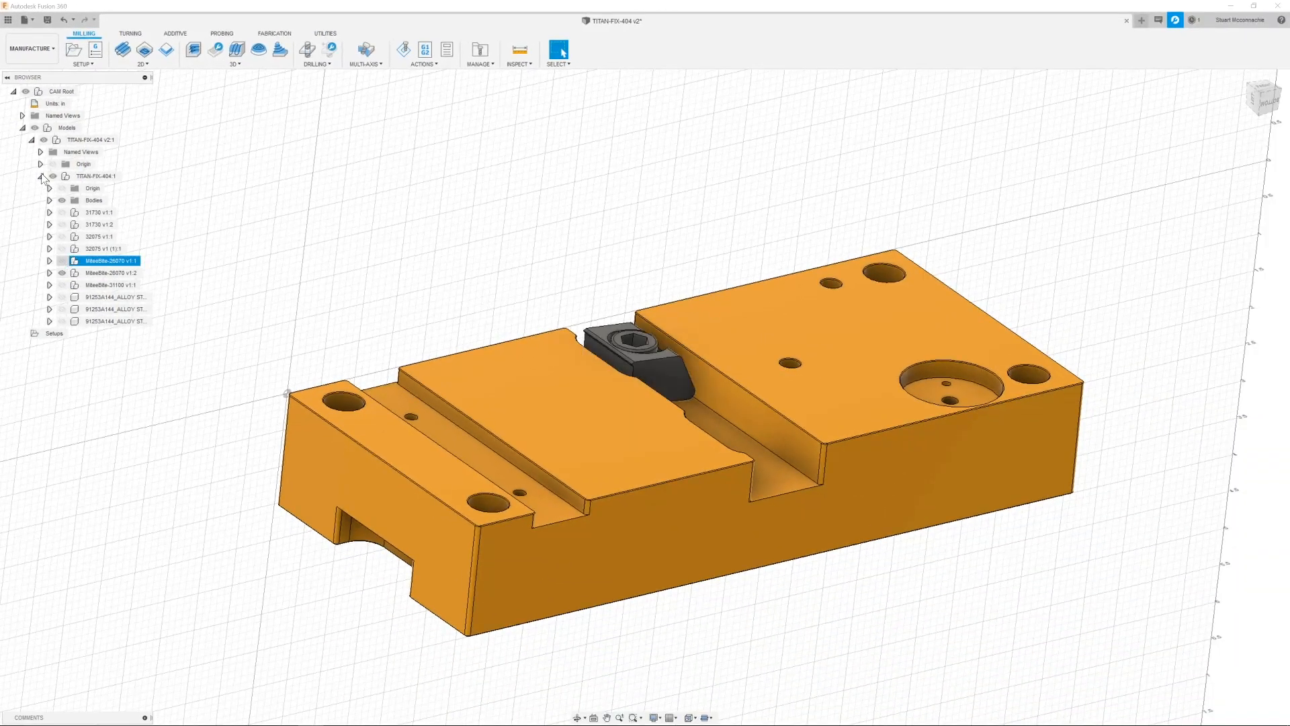
{"action": "left_click", "coordinate": [61, 261]}
{"action": "left_click", "coordinate": [62, 261]}
{"action": "left_click", "coordinate": [62, 272]}
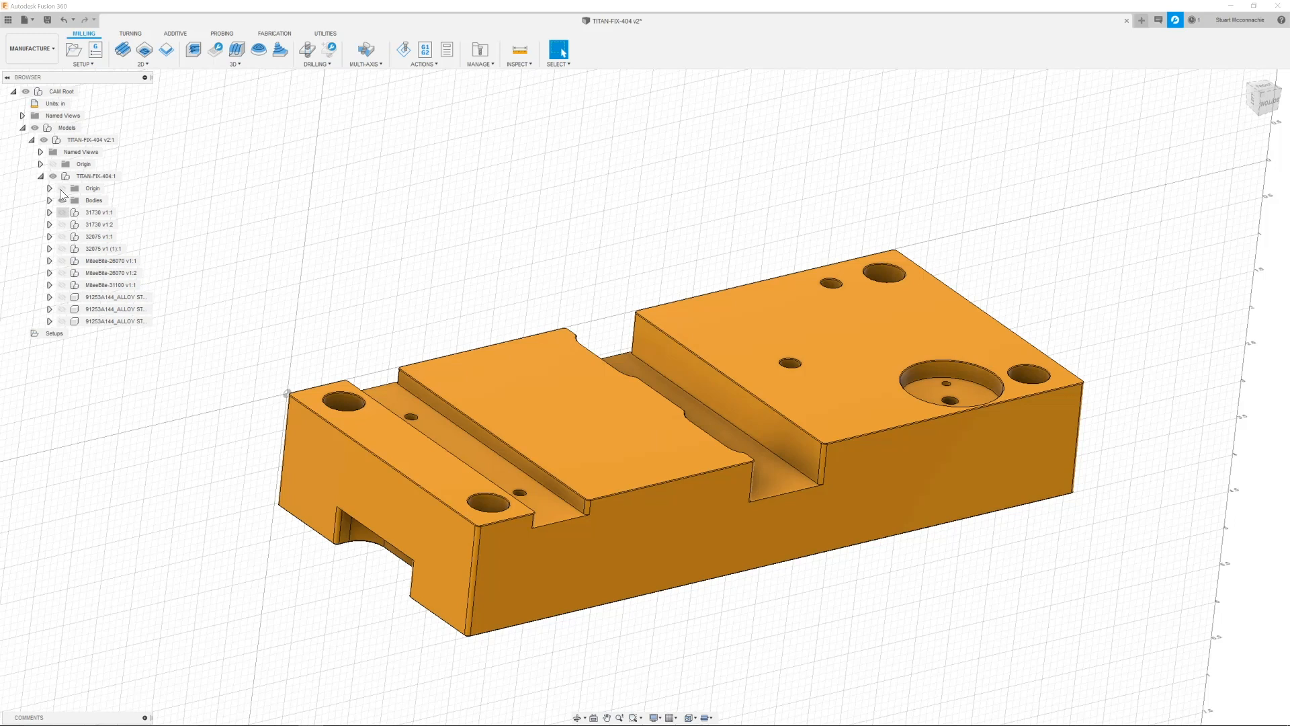
{"action": "left_click", "coordinate": [40, 176]}
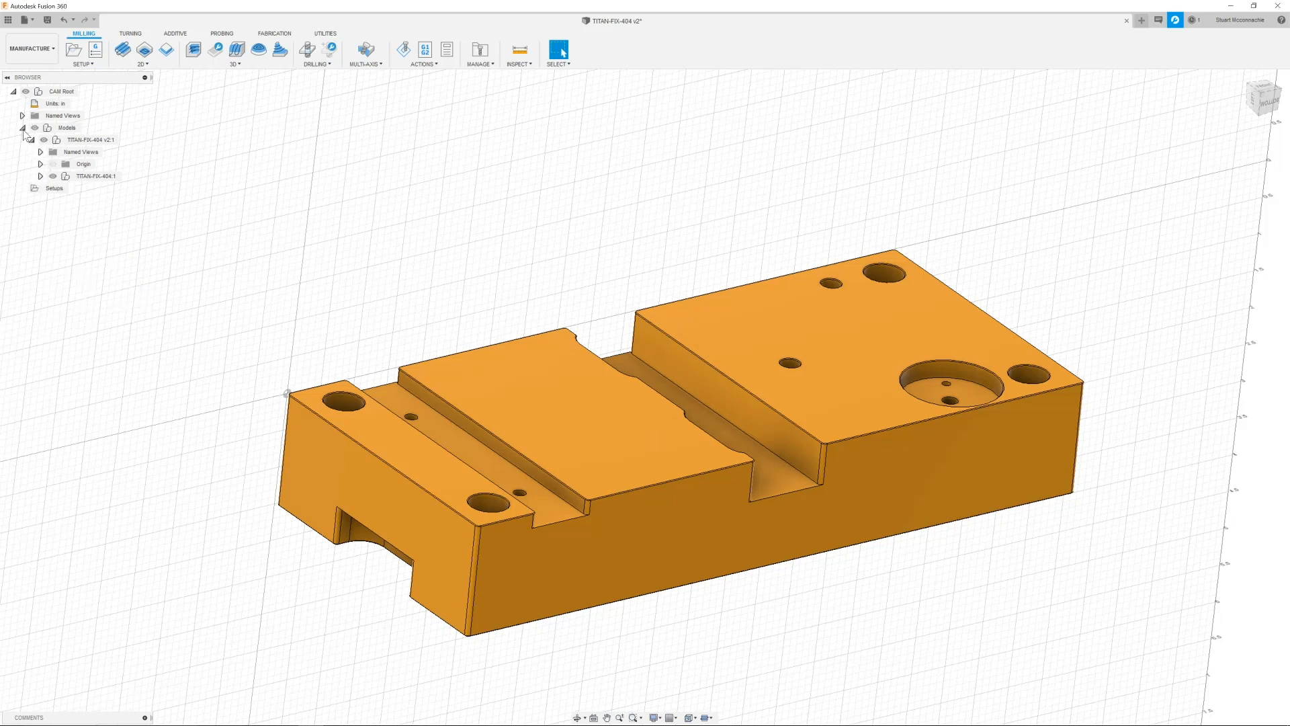
{"action": "left_click", "coordinate": [32, 140]}
{"action": "left_click", "coordinate": [22, 128]}
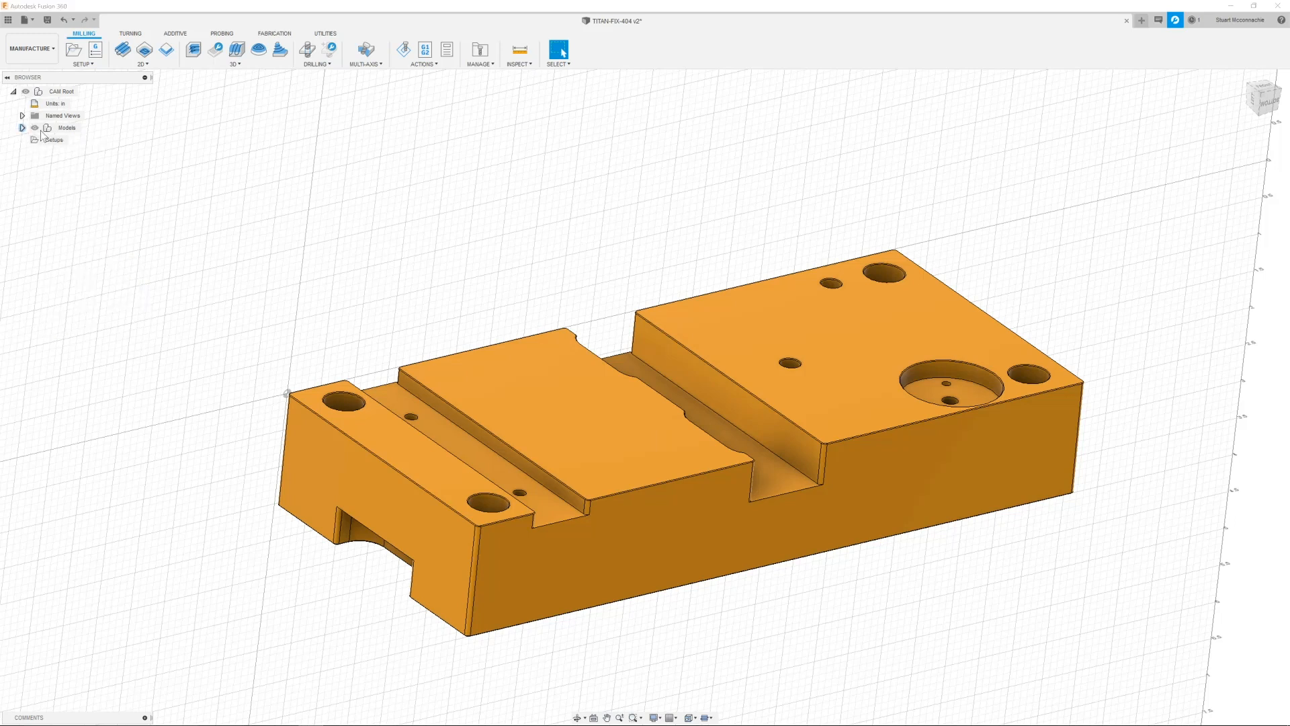
{"action": "left_click", "coordinate": [55, 139]}
{"action": "left_click", "coordinate": [190, 138]}
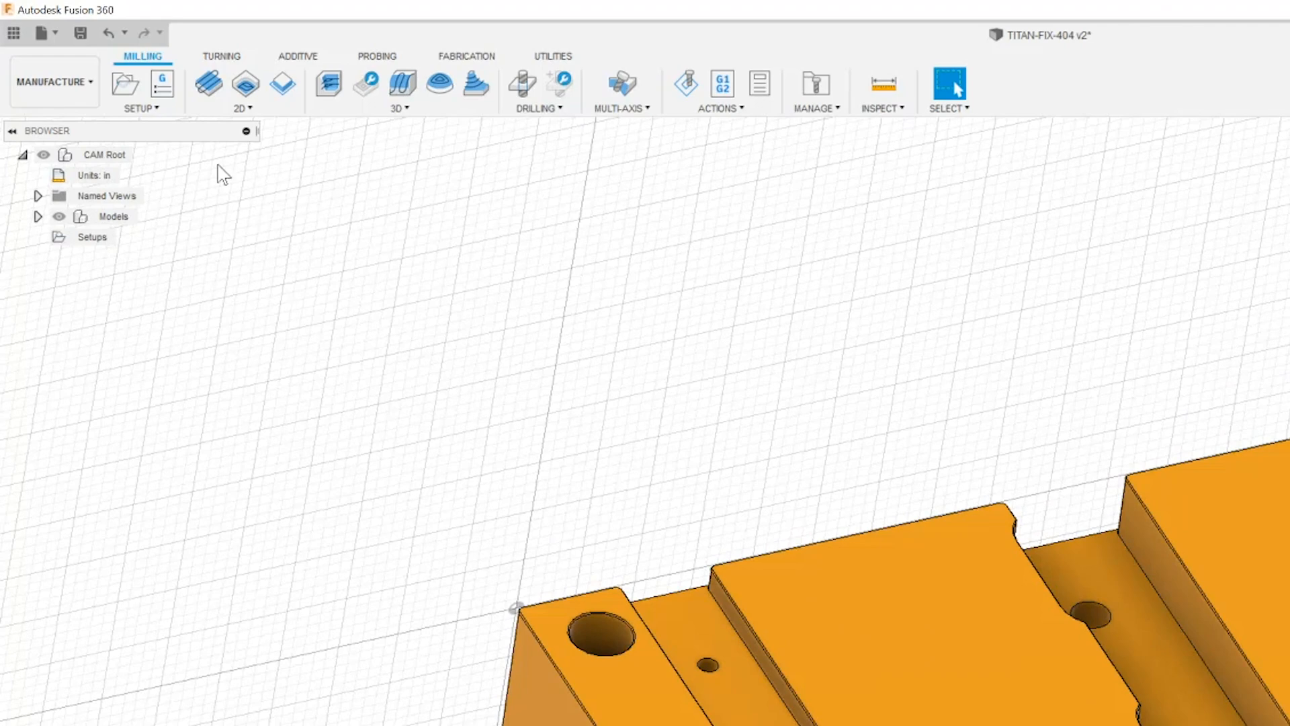
Create a milling setup oriented by Z axis/plane and X axis, using the middle raised face and the long front edge, with X flipped.
{"action": "left_click", "coordinate": [126, 85]}
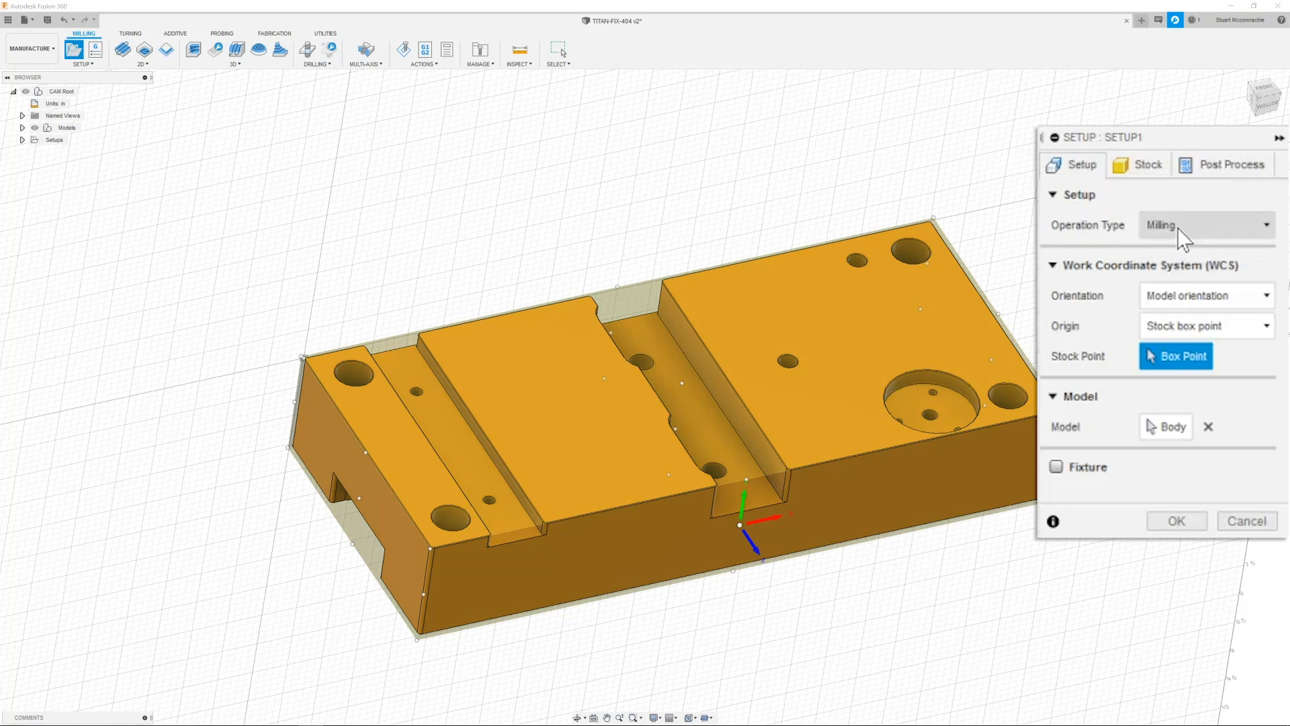
{"action": "left_click", "coordinate": [1172, 293]}
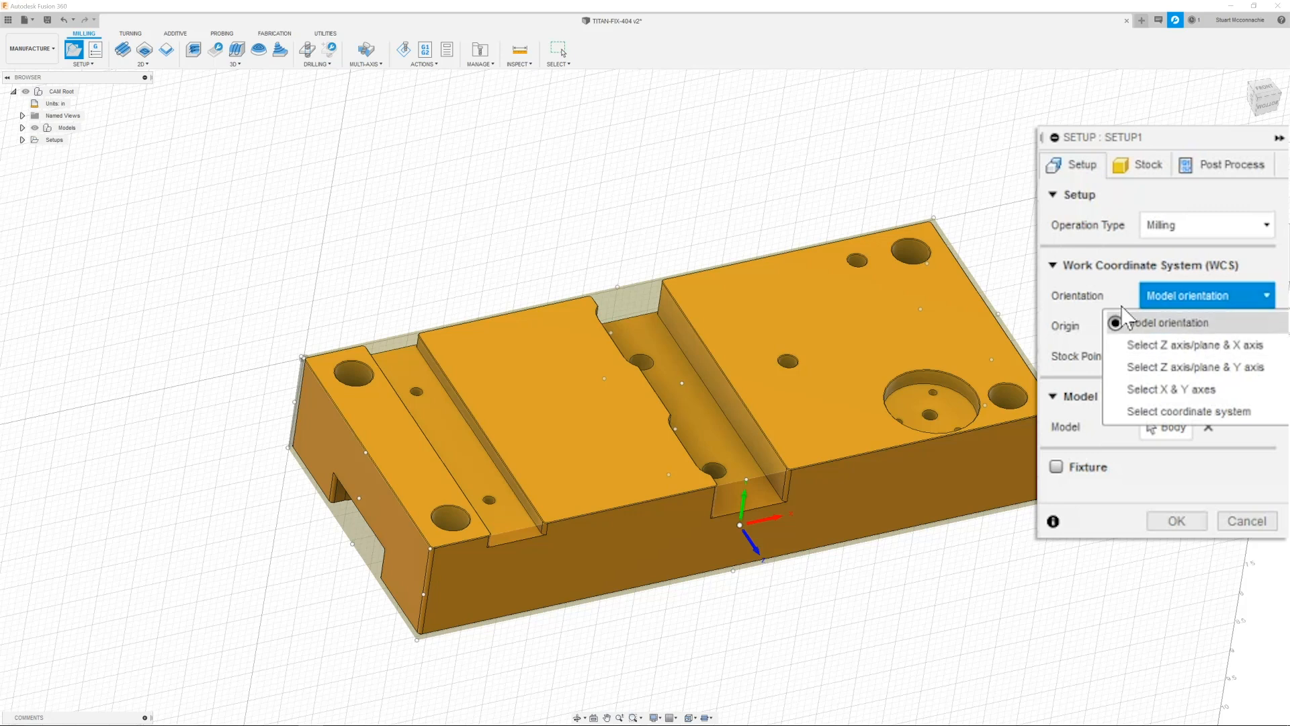
{"action": "left_click", "coordinate": [1142, 345]}
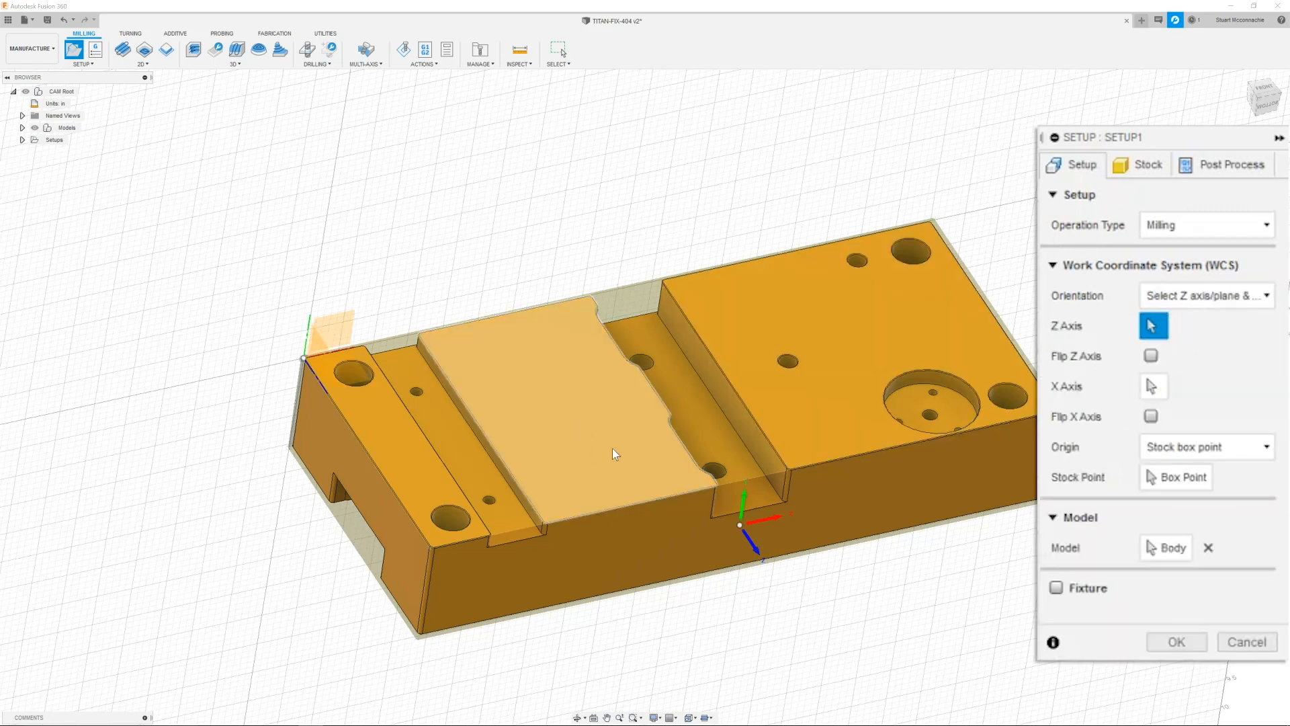
{"action": "left_click", "coordinate": [575, 406]}
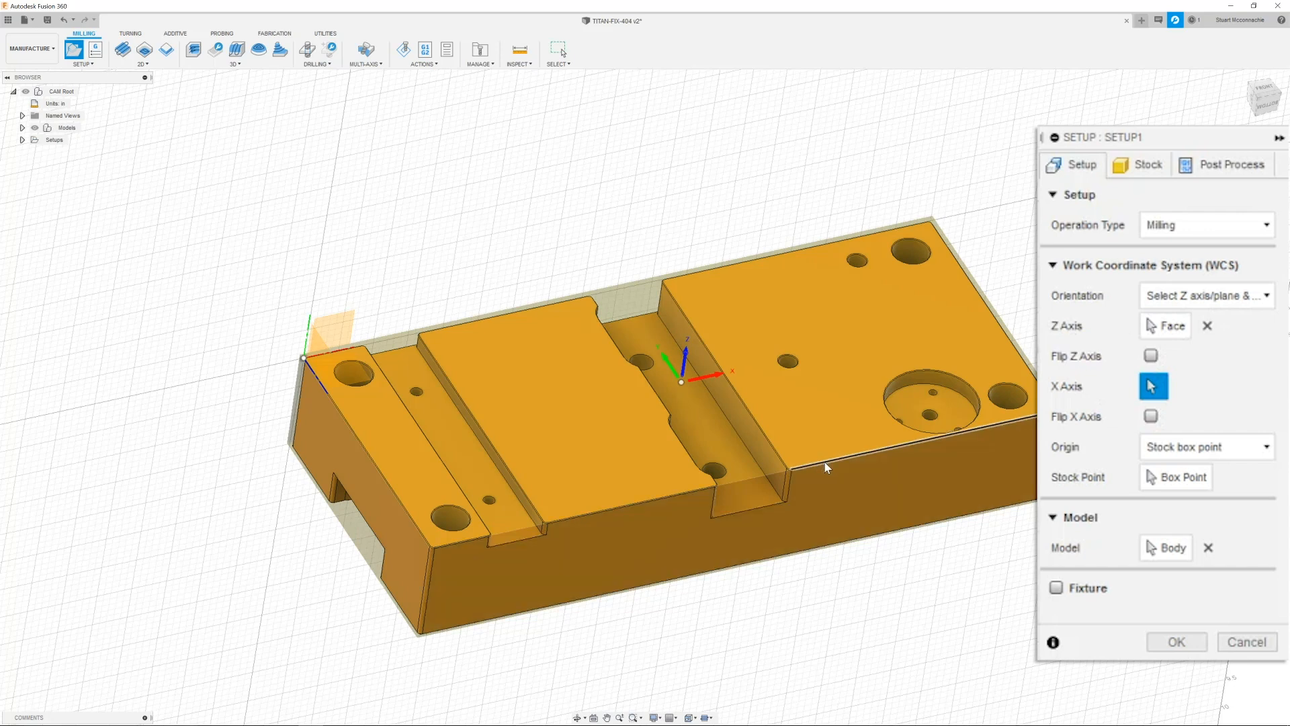
{"action": "left_click", "coordinate": [895, 450]}
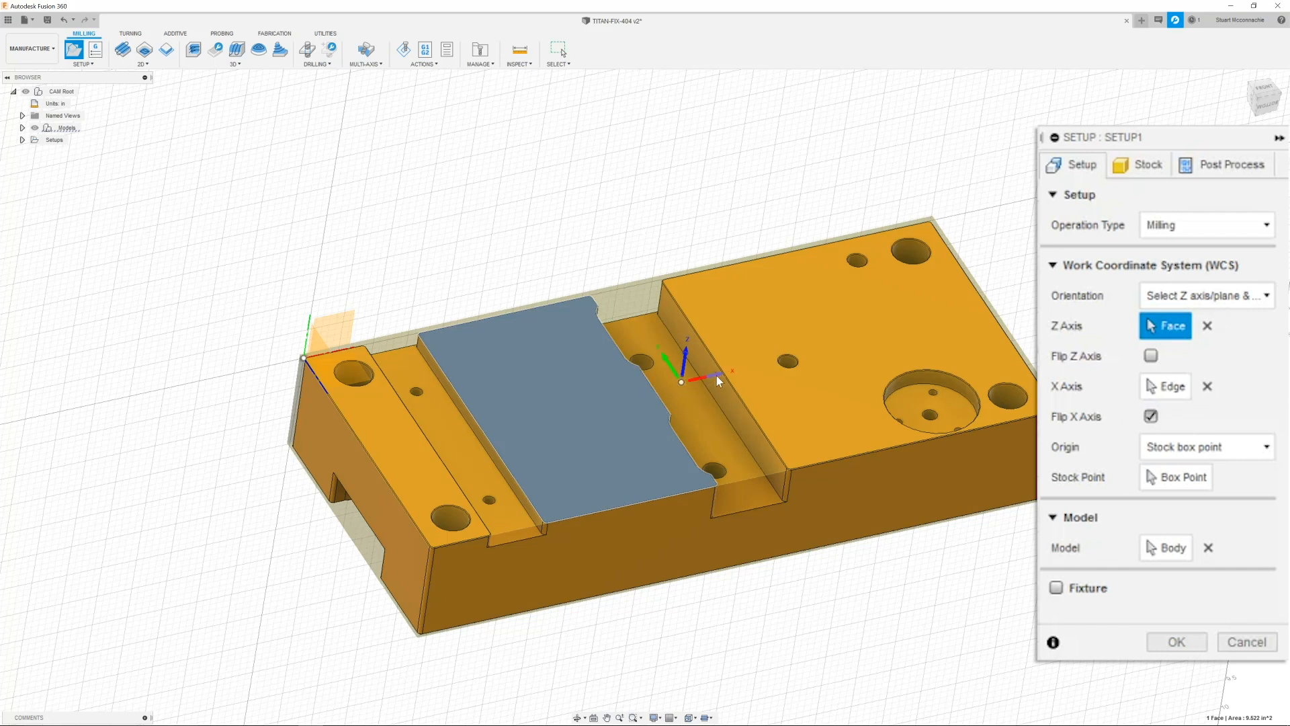
{"action": "left_click", "coordinate": [705, 378]}
Set the work coordinate origin to a model box point at the upper back corner on the notched end.
{"action": "left_click", "coordinate": [1150, 448]}
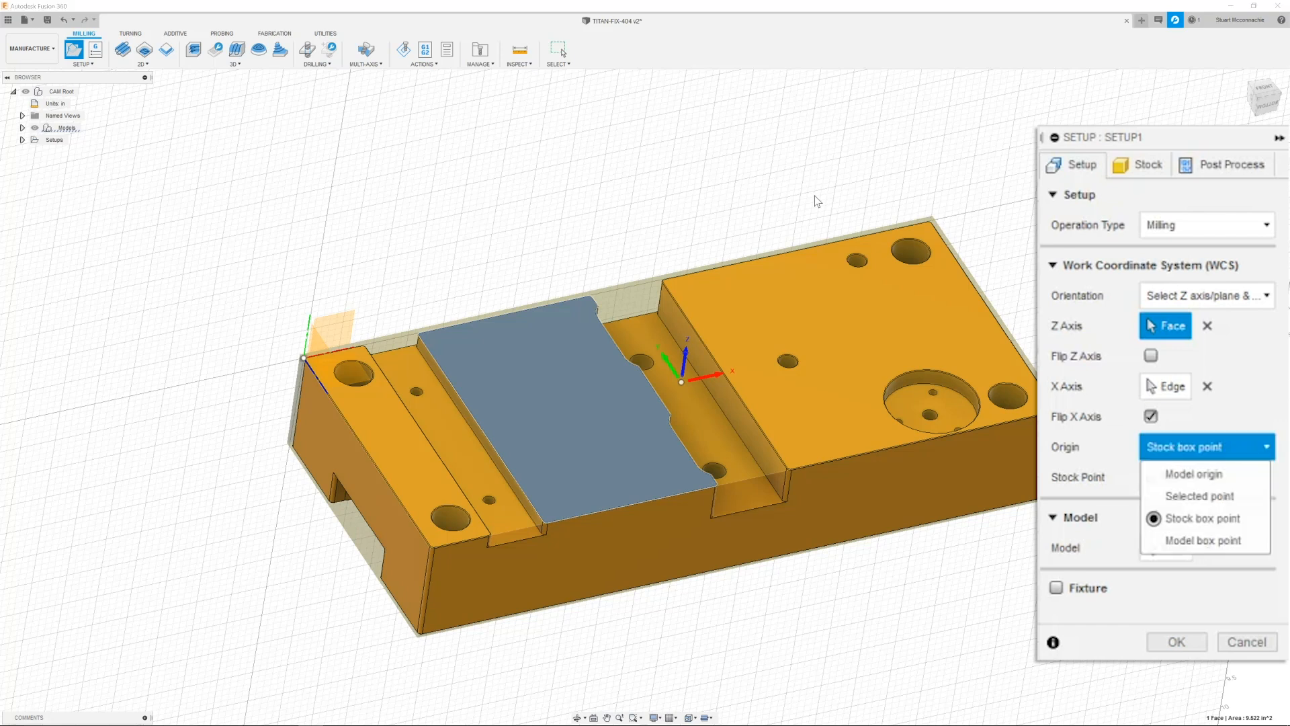
{"action": "left_click", "coordinate": [1170, 539]}
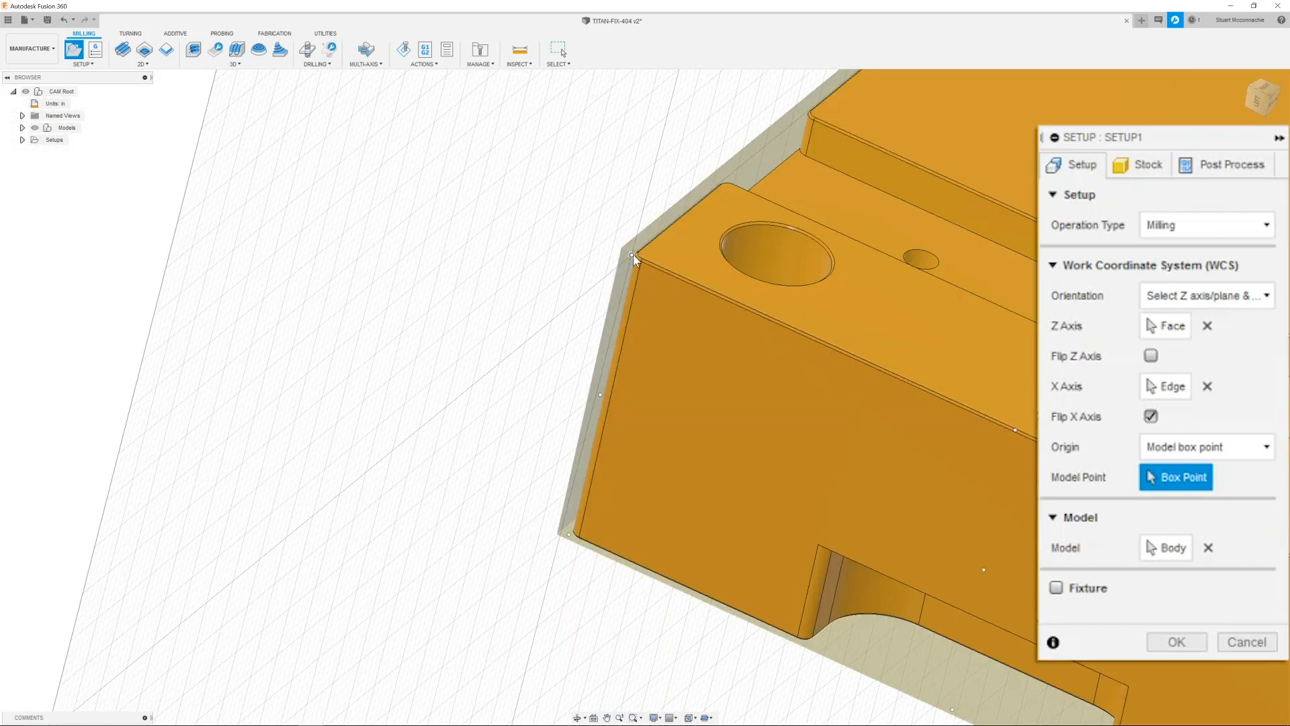
{"action": "left_click", "coordinate": [631, 257]}
{"action": "middle_click_drag", "start_coordinate": [675, 333], "coordinate": [765, 189], "text": "shift"}
{"action": "scroll", "coordinate": [575, 245], "scroll_direction": "down", "scroll_amount": 3}
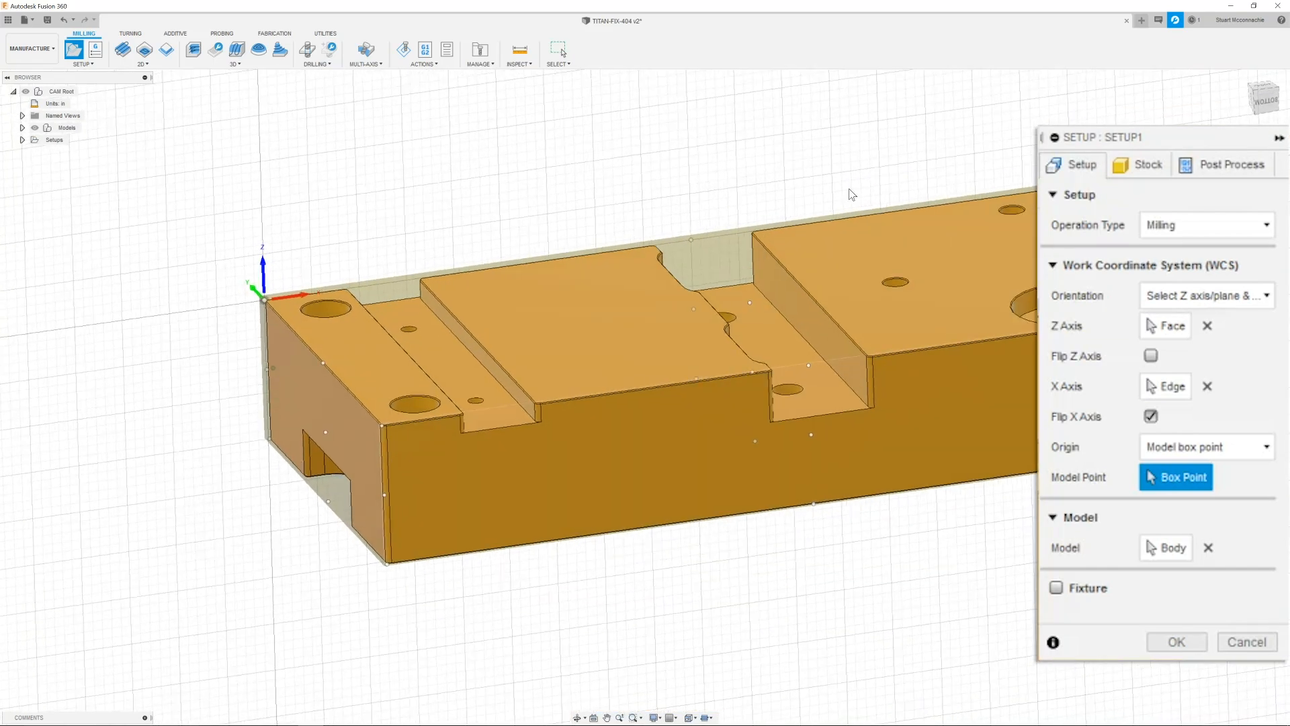
Define the stock as a fixed size box with a width of 9.1 in and a height of 1.75 in.
{"action": "left_click", "coordinate": [1146, 169]}
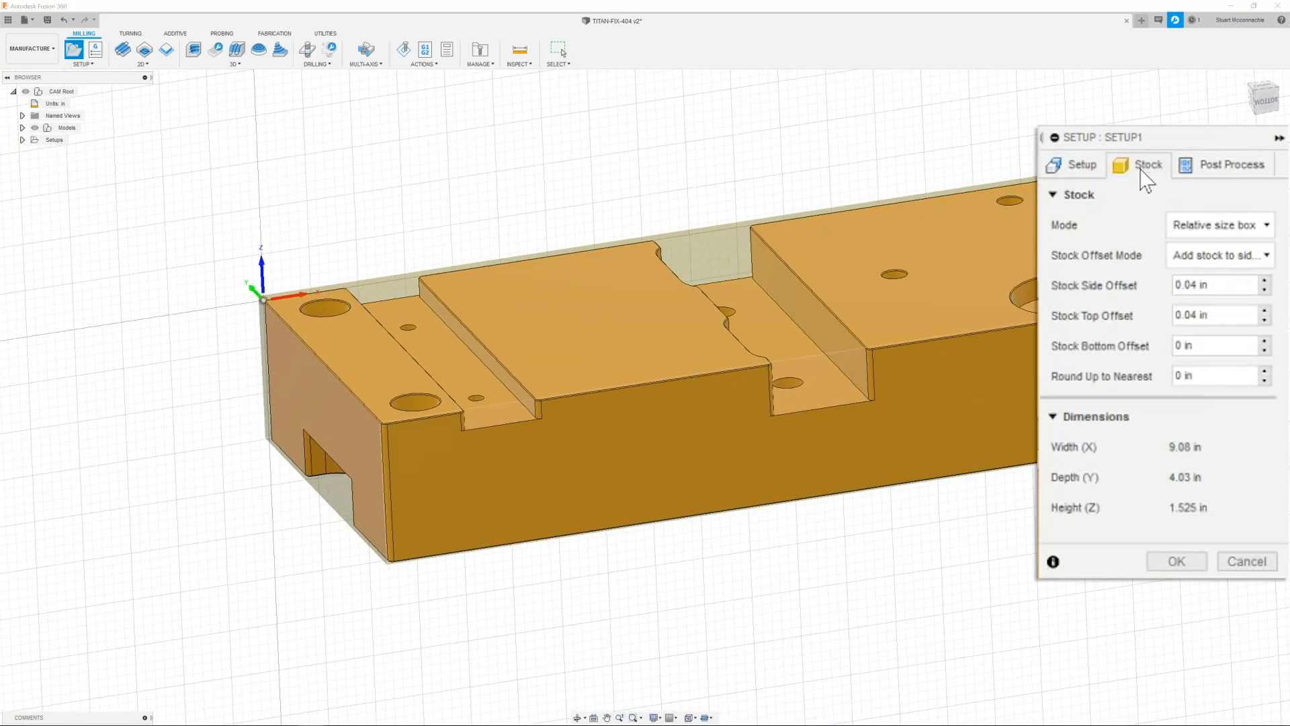
{"action": "left_click", "coordinate": [1219, 225]}
{"action": "left_click", "coordinate": [1228, 275]}
{"action": "left_click_drag", "start_coordinate": [1244, 259], "coordinate": [1075, 259]}
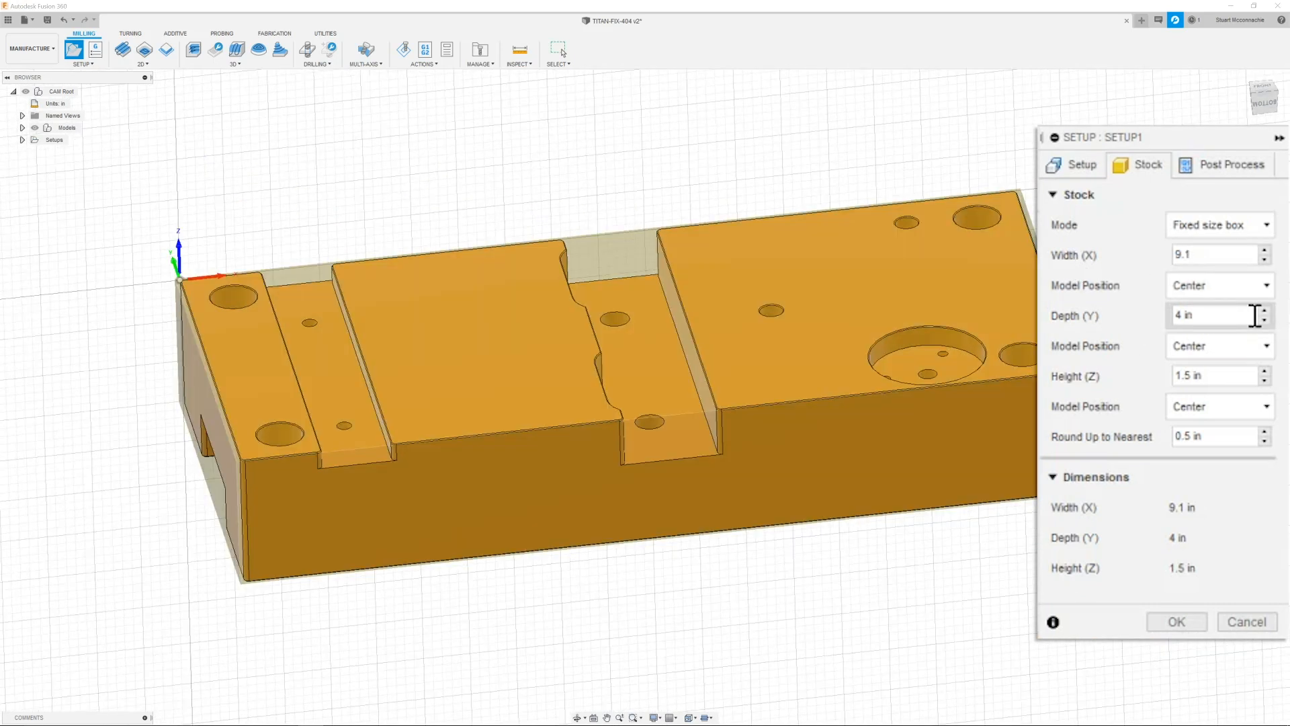
{"action": "left_click_drag", "start_coordinate": [1198, 316], "coordinate": [1068, 318]}
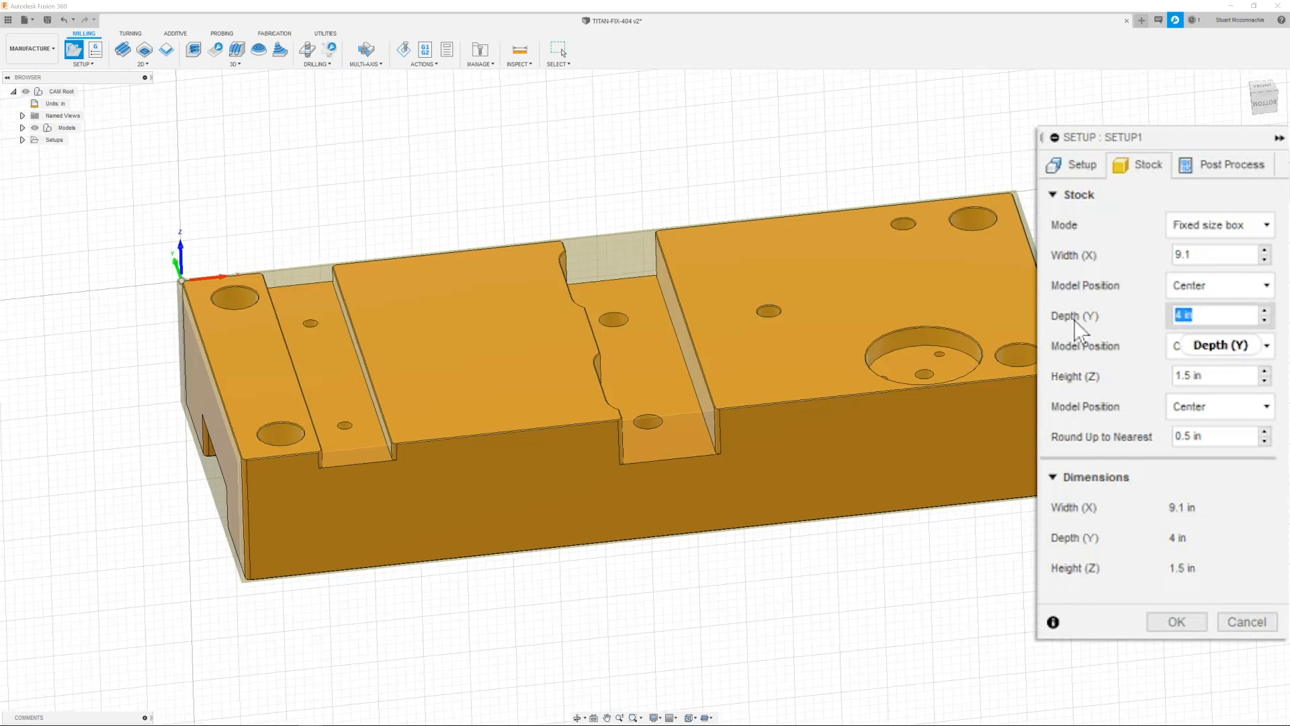
{"action": "left_click", "coordinate": [1214, 375]}
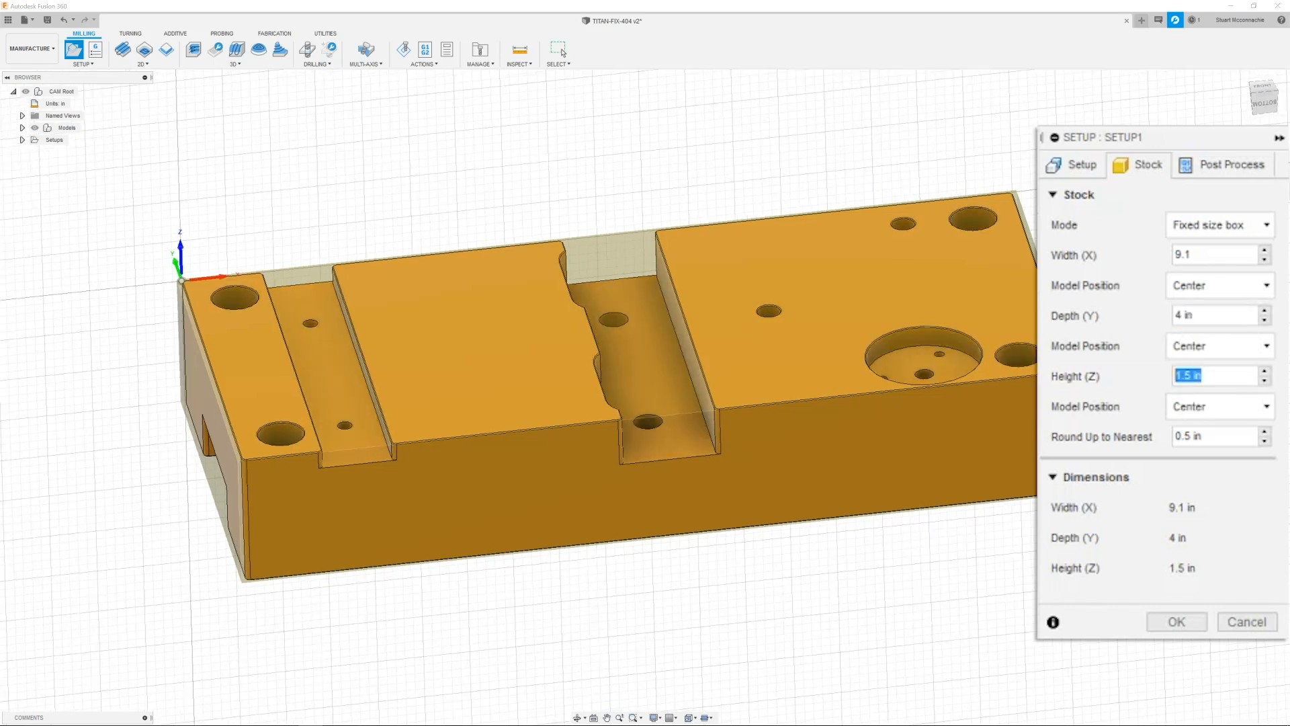
{"action": "type", "text": "1.75"}
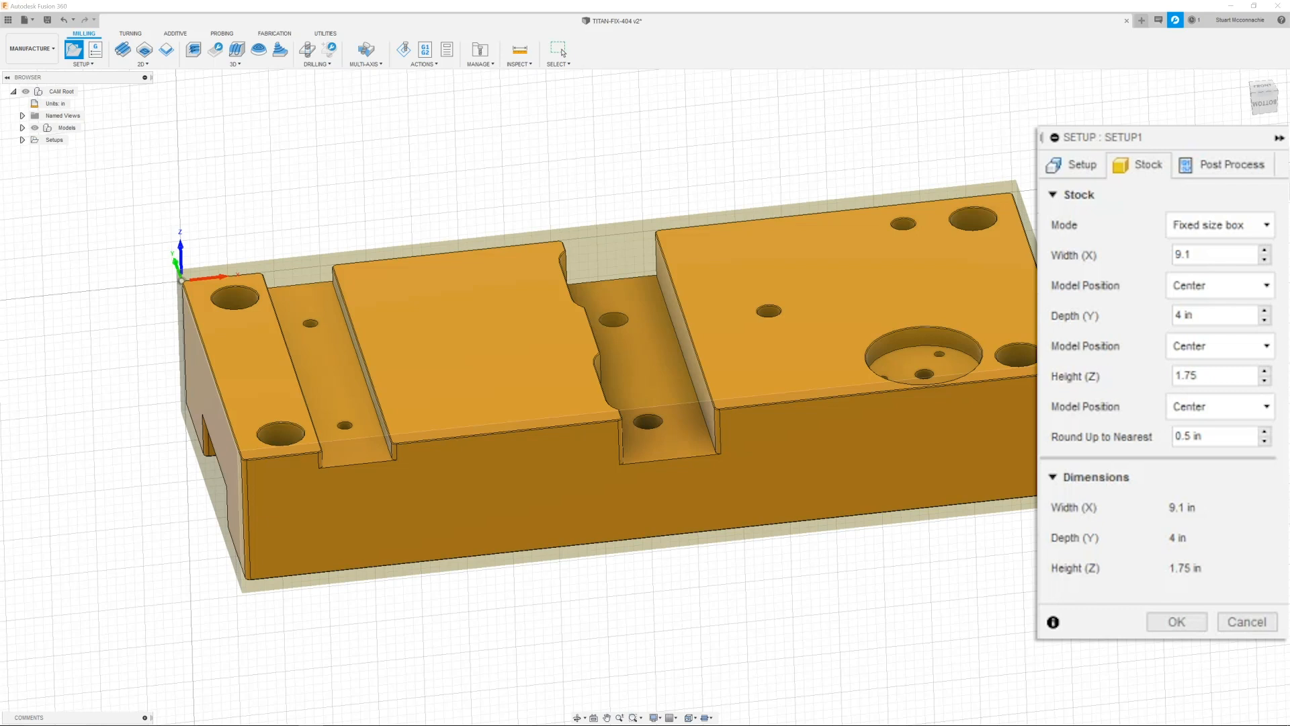
Position the model in the stock's height by offset from bottom (-Z) with an offset of 0.02 in, and check the underside.
{"action": "left_click", "coordinate": [1202, 406]}
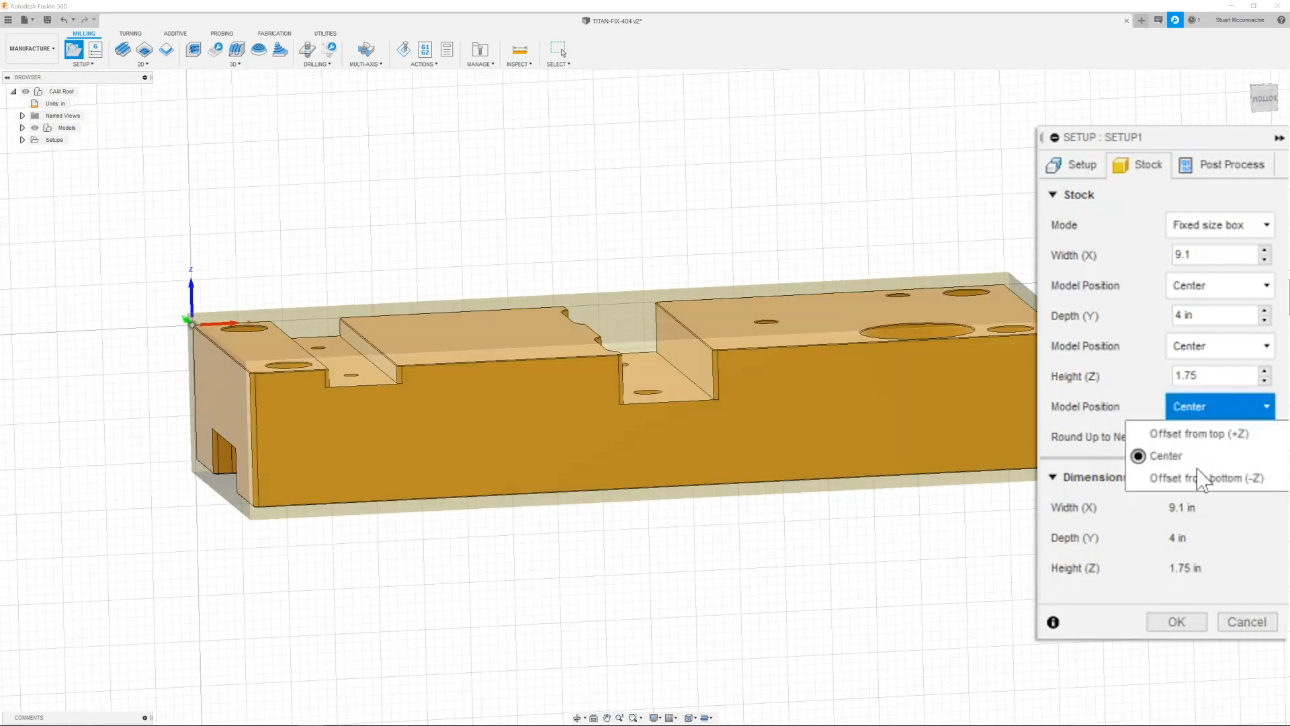
{"action": "left_click", "coordinate": [1242, 476]}
{"action": "left_click", "coordinate": [1230, 407]}
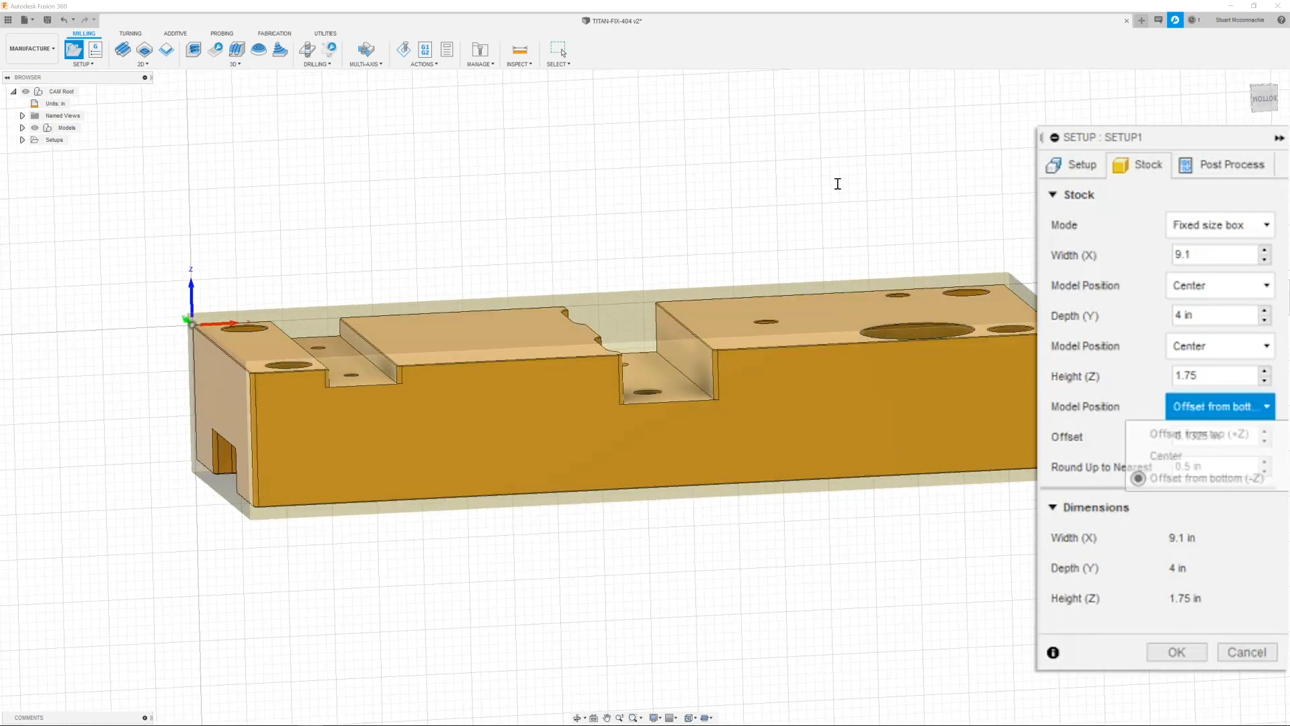
{"action": "left_click", "coordinate": [1187, 484]}
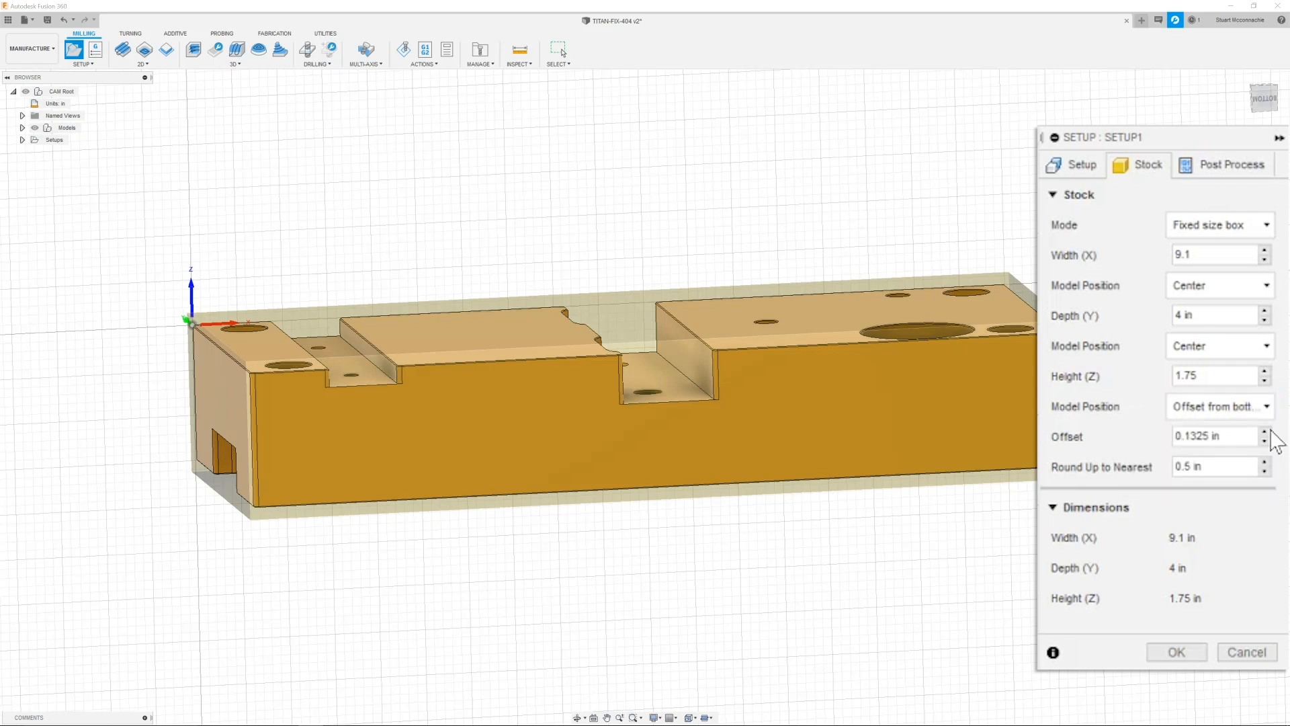
{"action": "key", "text": "Tab"}
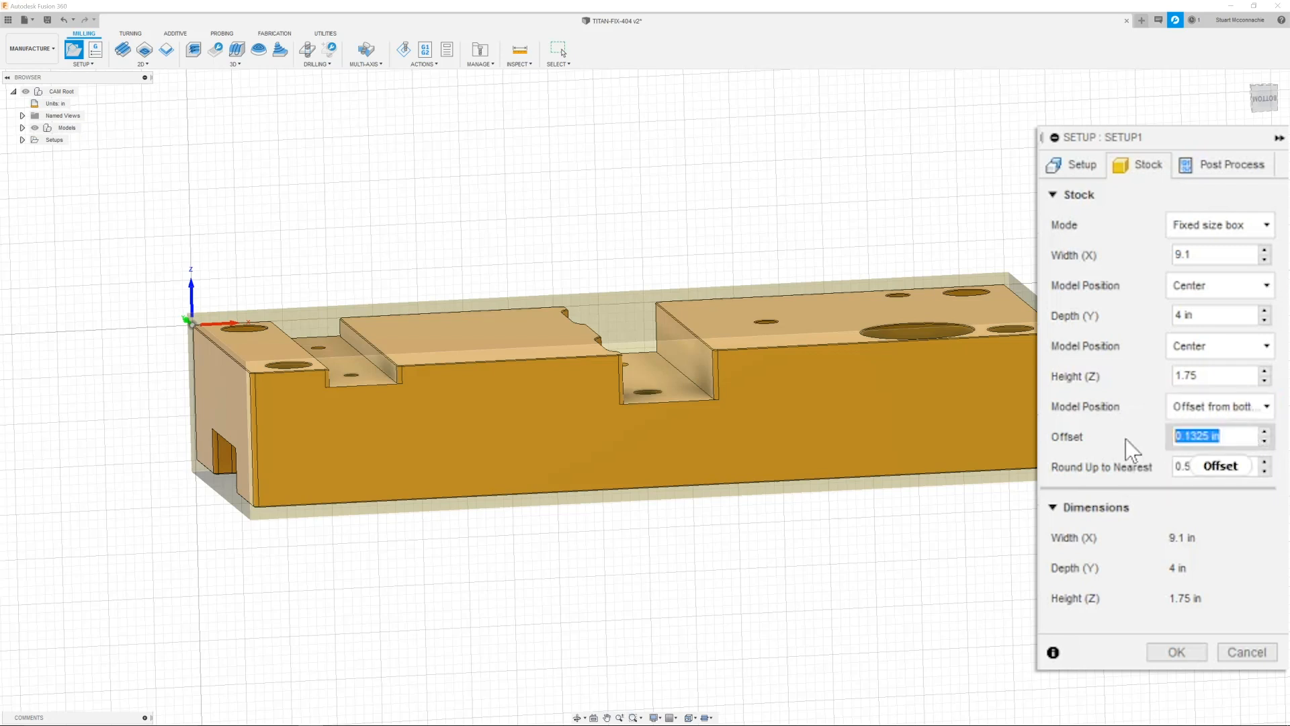
{"action": "type", "text": ".02"}
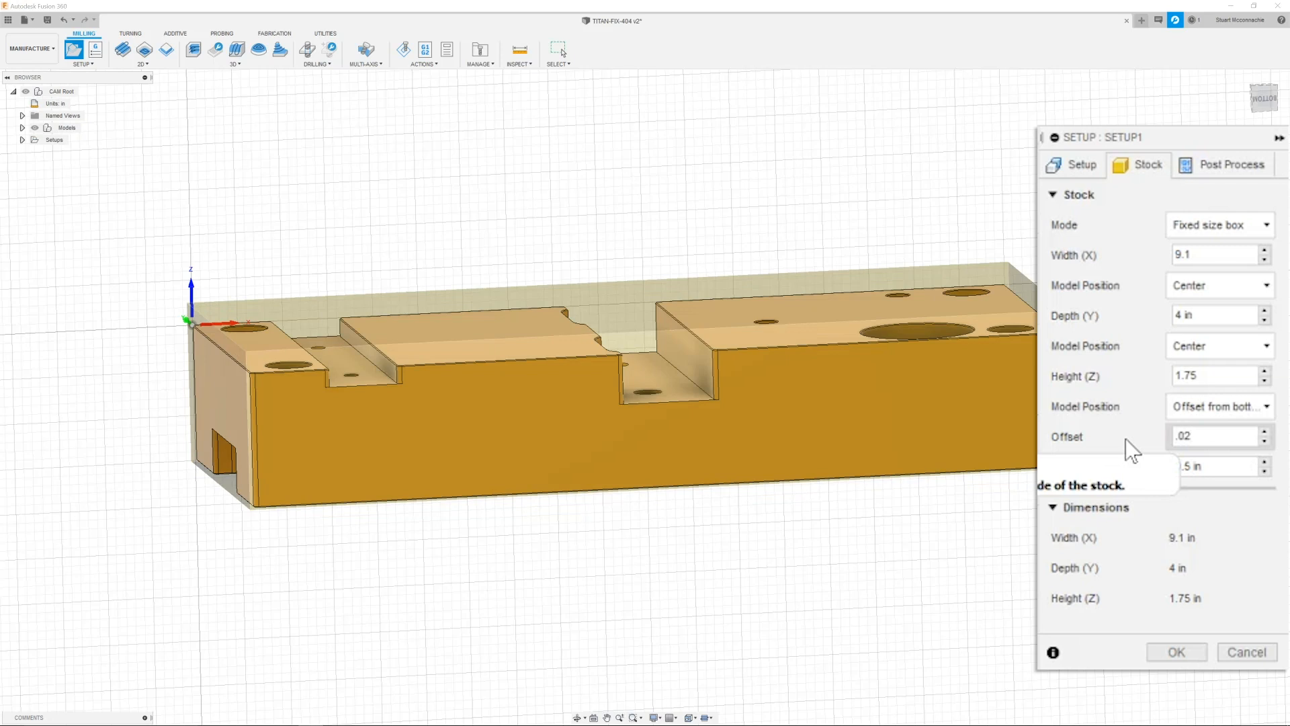
{"action": "middle_click_drag", "start_coordinate": [268, 512], "coordinate": [464, 471], "text": "shift"}
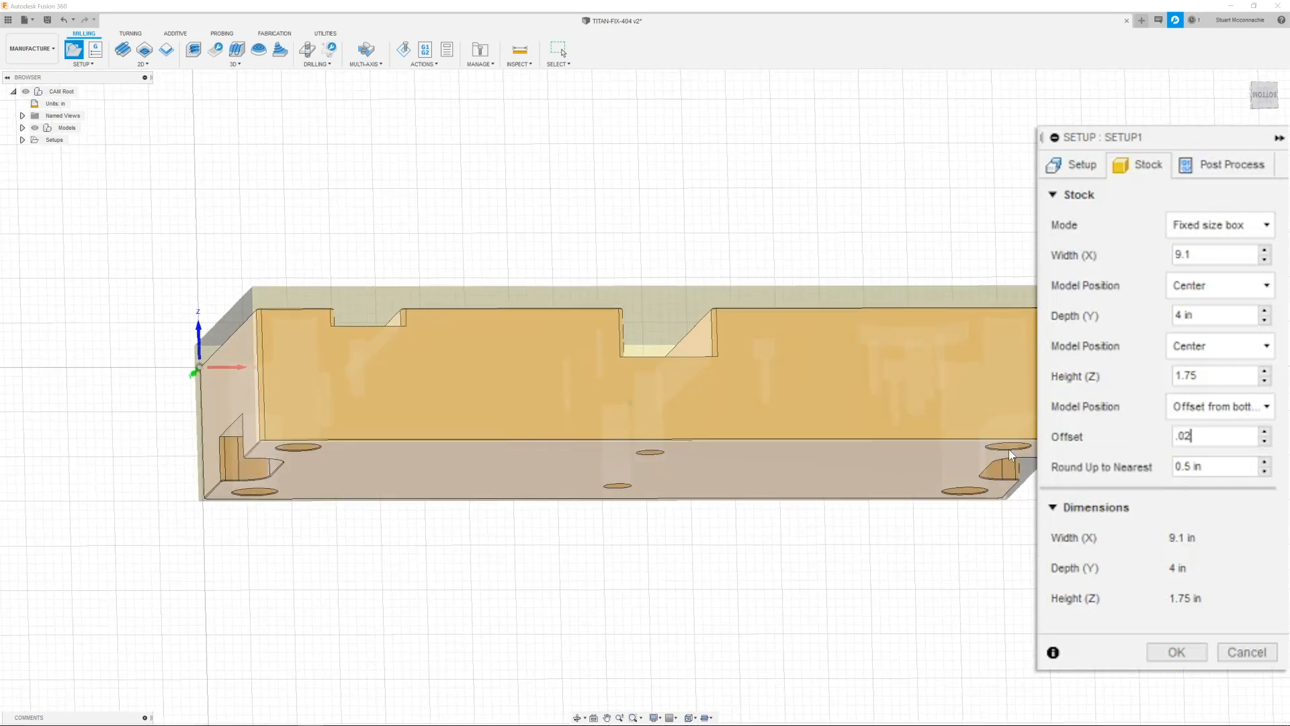
{"action": "middle_click_drag", "start_coordinate": [1028, 459], "coordinate": [836, 241], "text": "shift"}
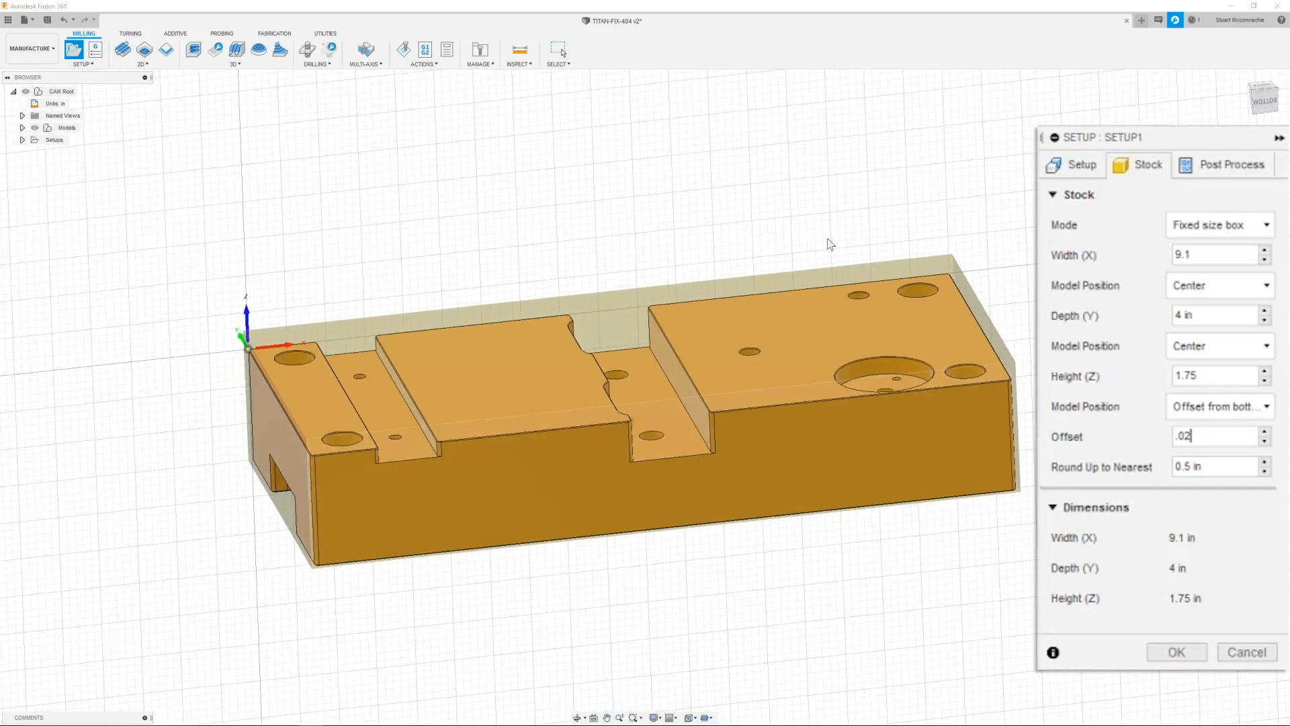
Set the setup's post-process program number to 1004 and its program comment to TITAT-404.
{"action": "left_click", "coordinate": [1219, 164]}
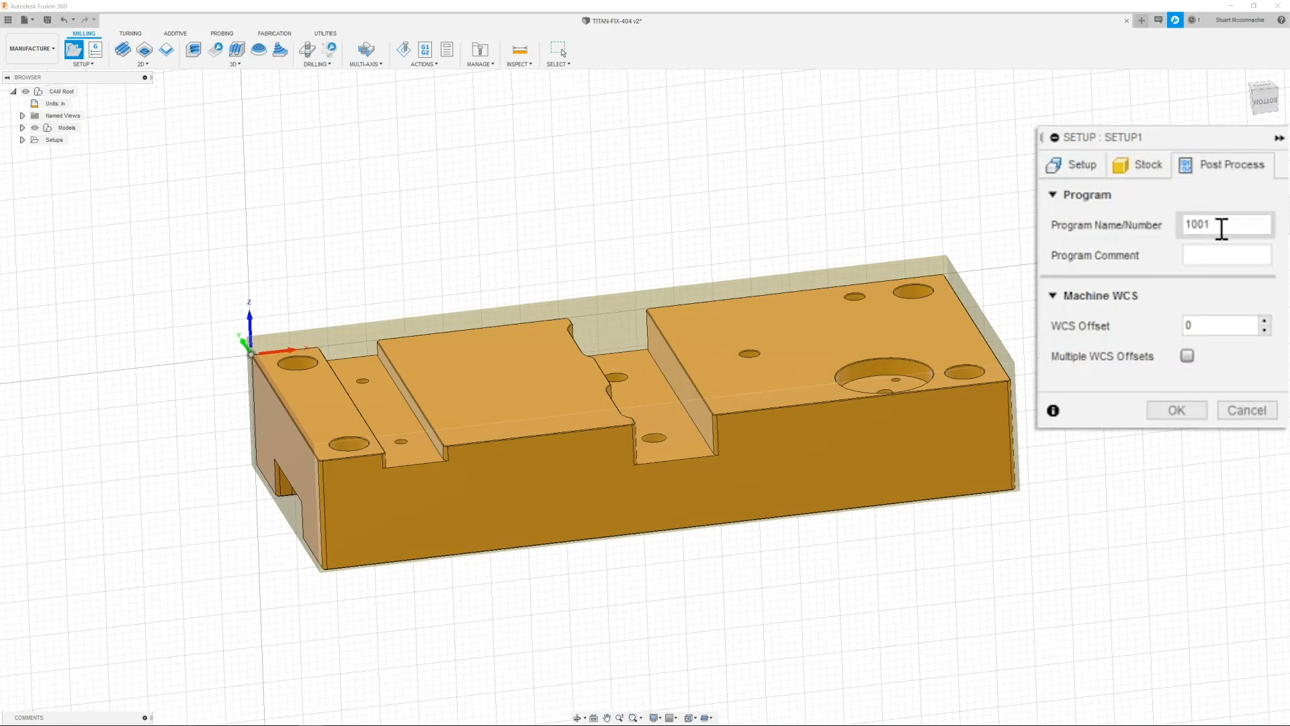
{"action": "left_click", "coordinate": [1217, 255]}
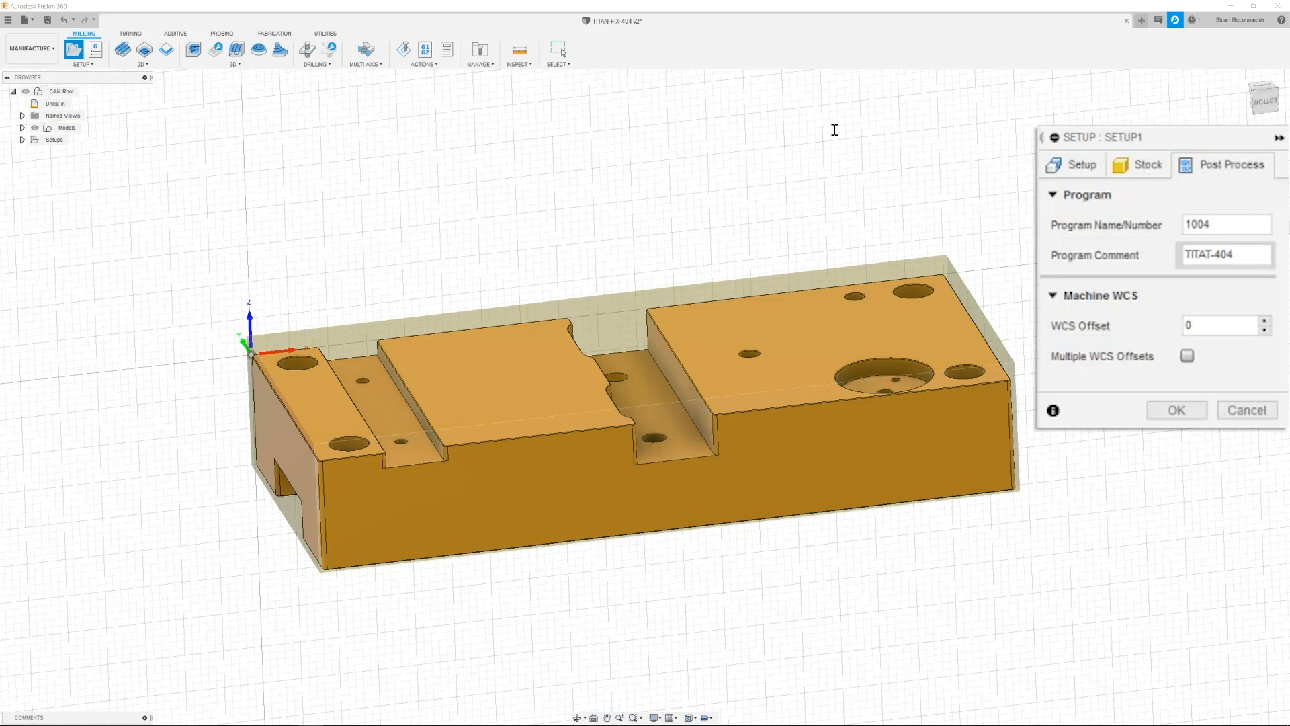
Complete the program comment as TITAT-404-OP2, set the WCS offset to 1, and finish the setup.
{"action": "left_click", "coordinate": [1206, 325]}
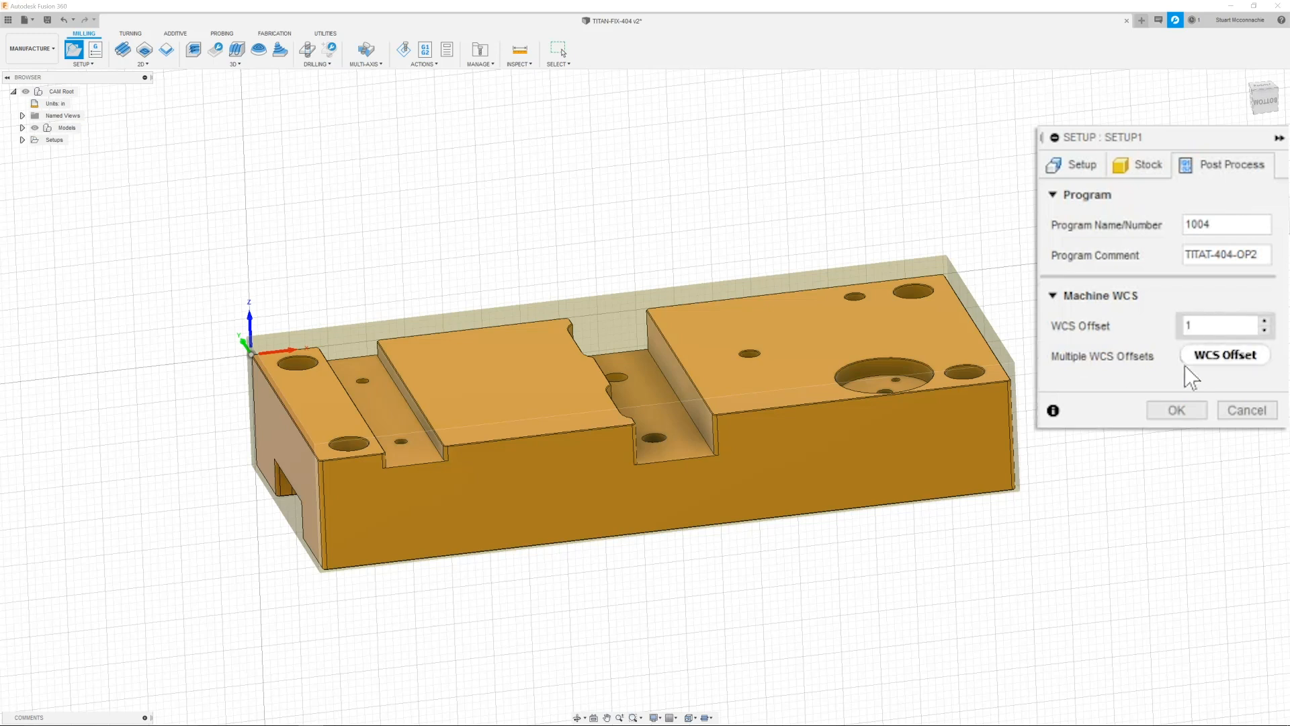
{"action": "left_click", "coordinate": [1177, 410]}
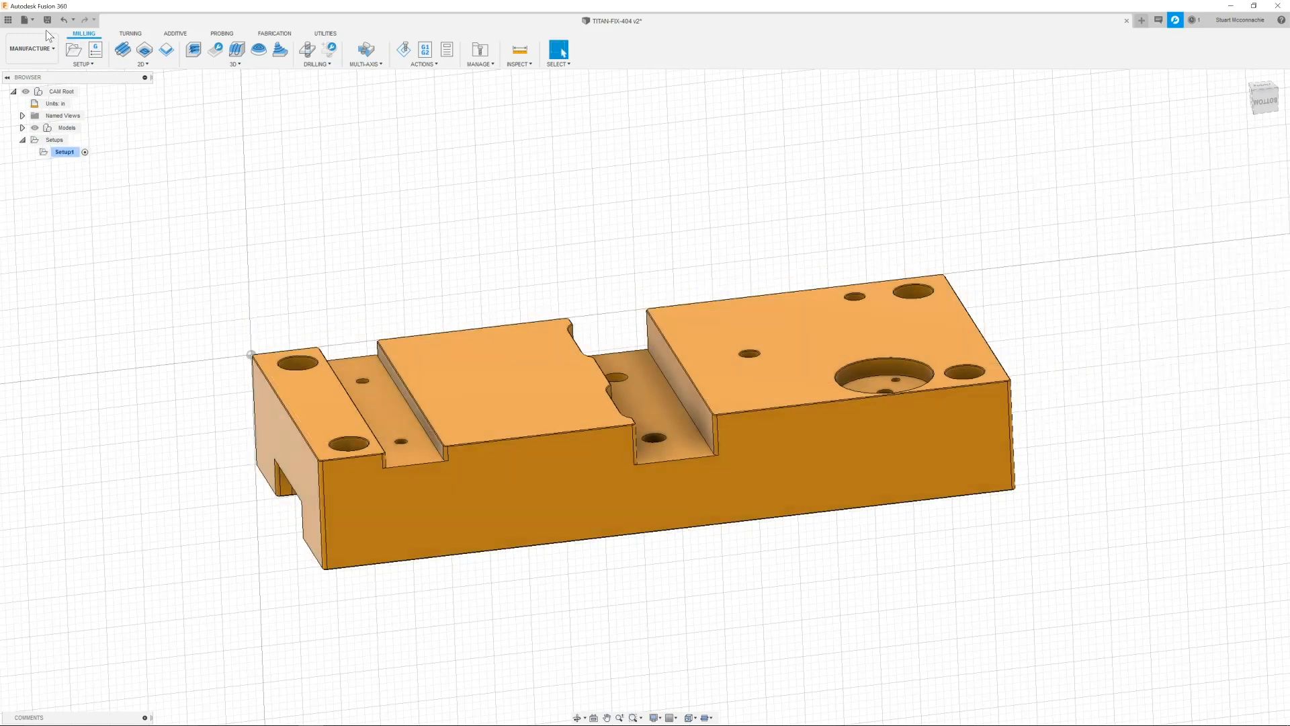
Start a 2D Face operation in Setup1 using tool 1, the 3.0" face mill from the FIXTURING SERIES library.
{"action": "middle_click_drag", "start_coordinate": [308, 251], "coordinate": [251, 223], "text": "shift"}
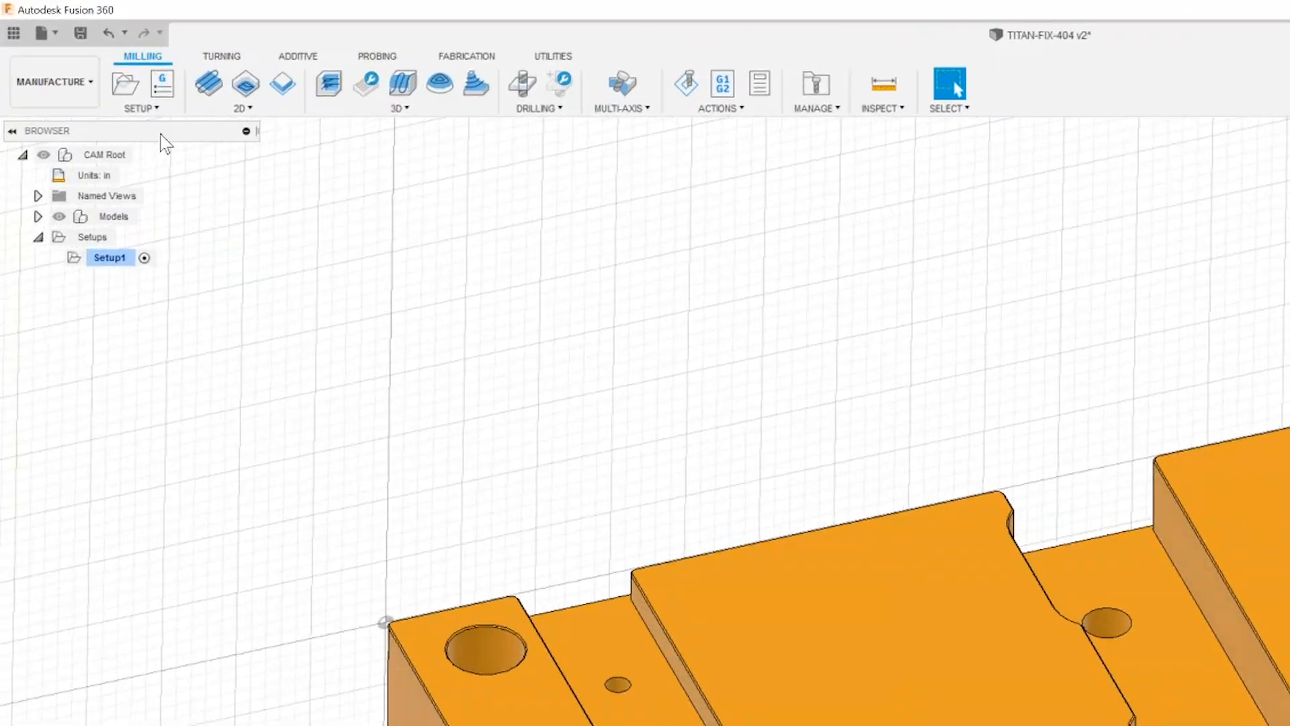
{"action": "left_click", "coordinate": [210, 97]}
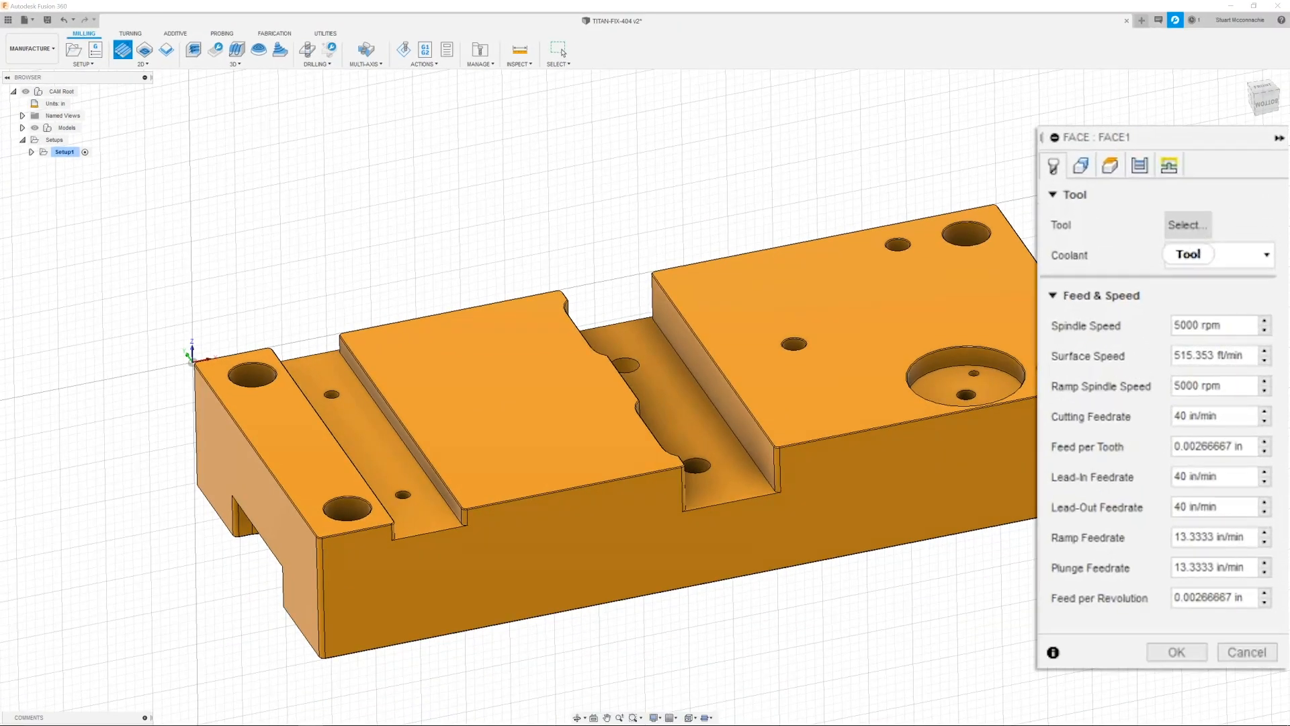
{"action": "left_click", "coordinate": [1189, 226]}
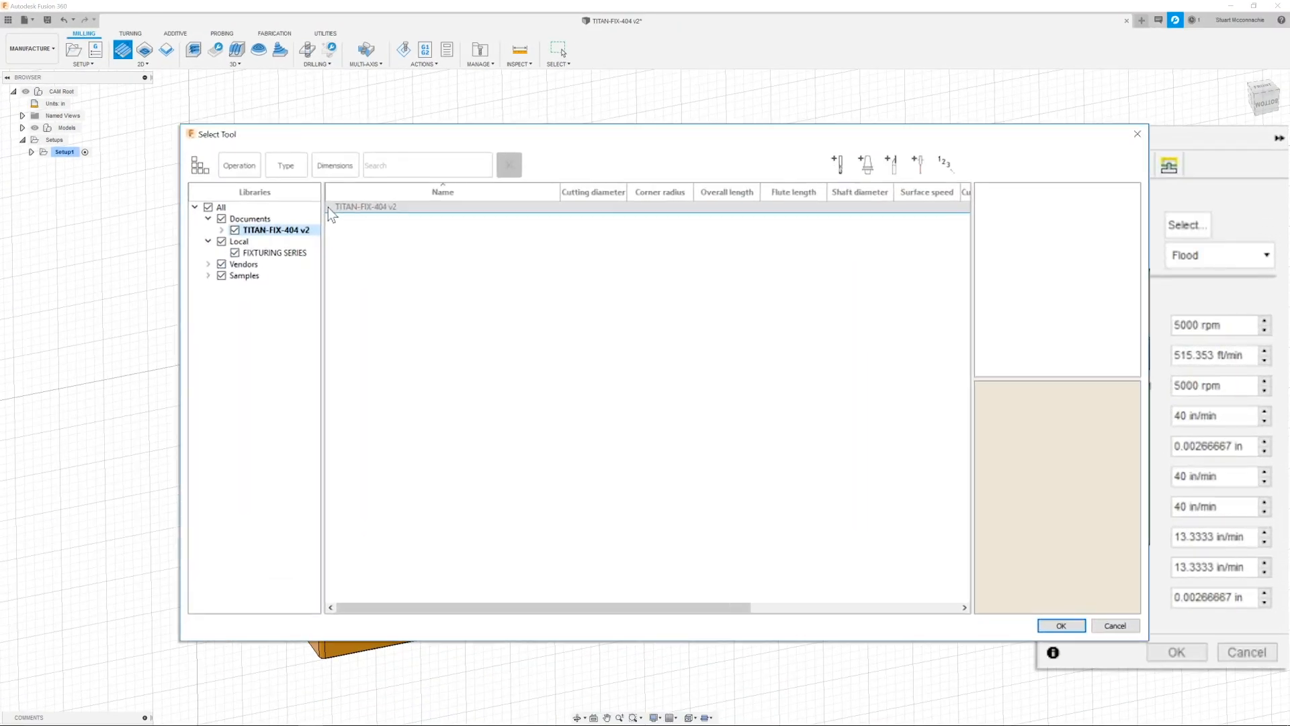
{"action": "left_click", "coordinate": [162, 226]}
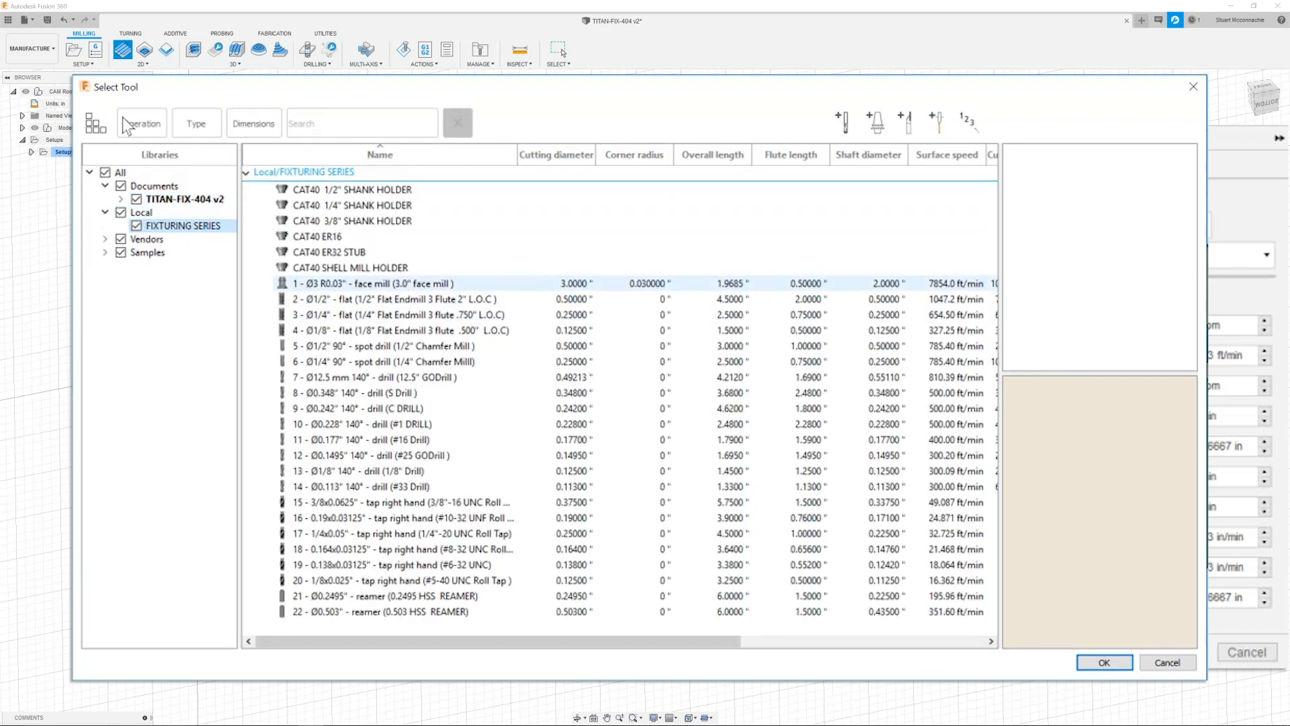
{"action": "left_click", "coordinate": [454, 285]}
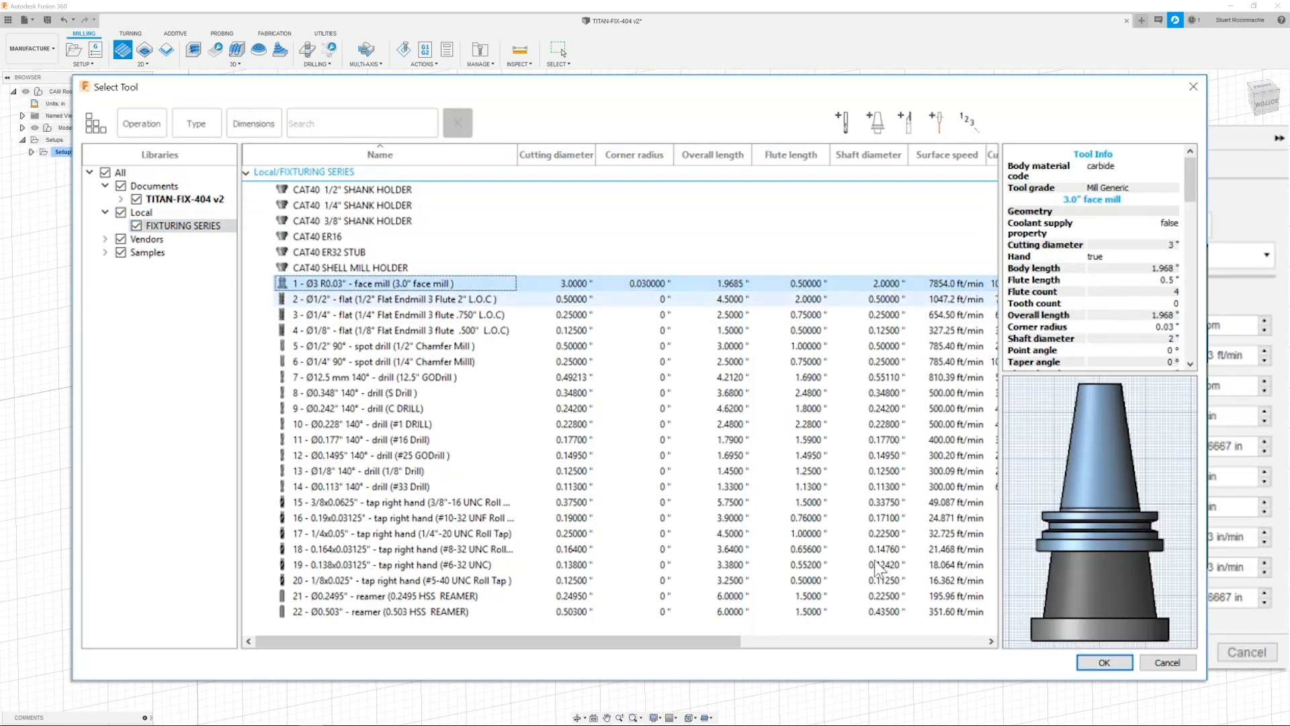
{"action": "left_click", "coordinate": [1104, 662]}
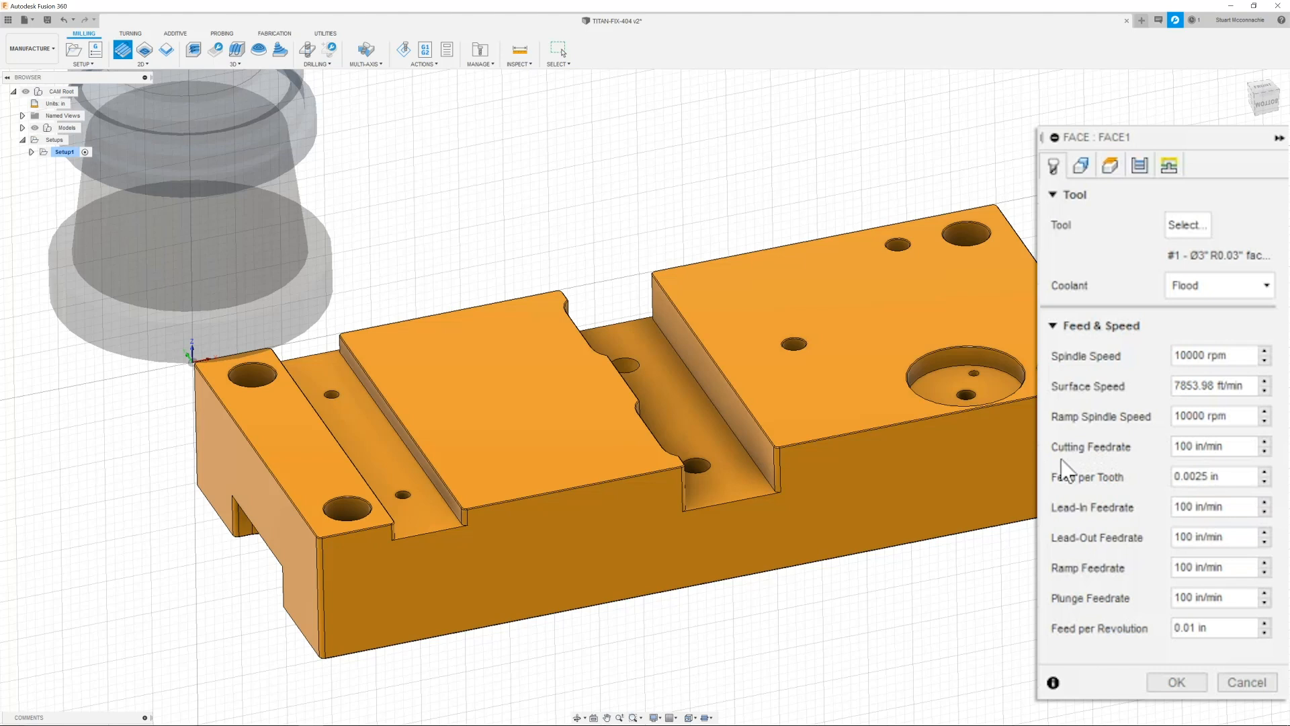
Review the face operation's cutting feedrate, stock contours, and clearance, retract, feed and bottom height settings.
{"action": "left_click", "coordinate": [1080, 443]}
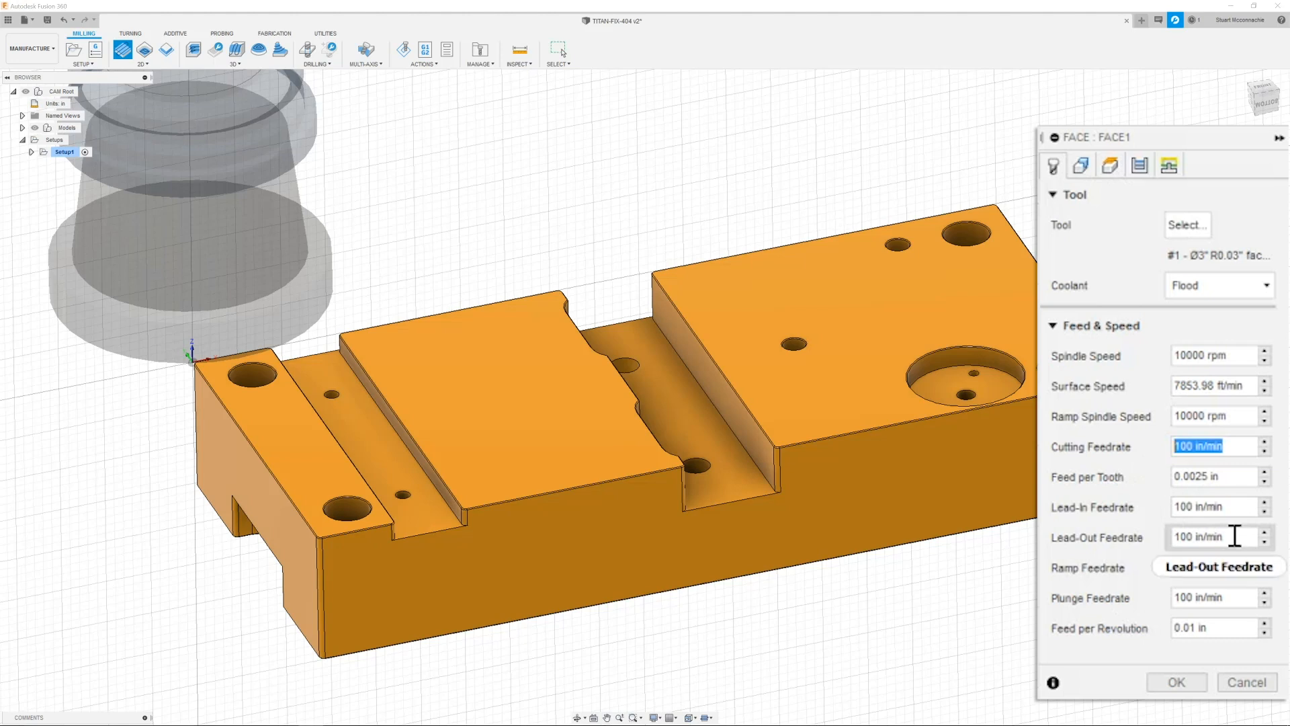
{"action": "left_click", "coordinate": [1080, 166]}
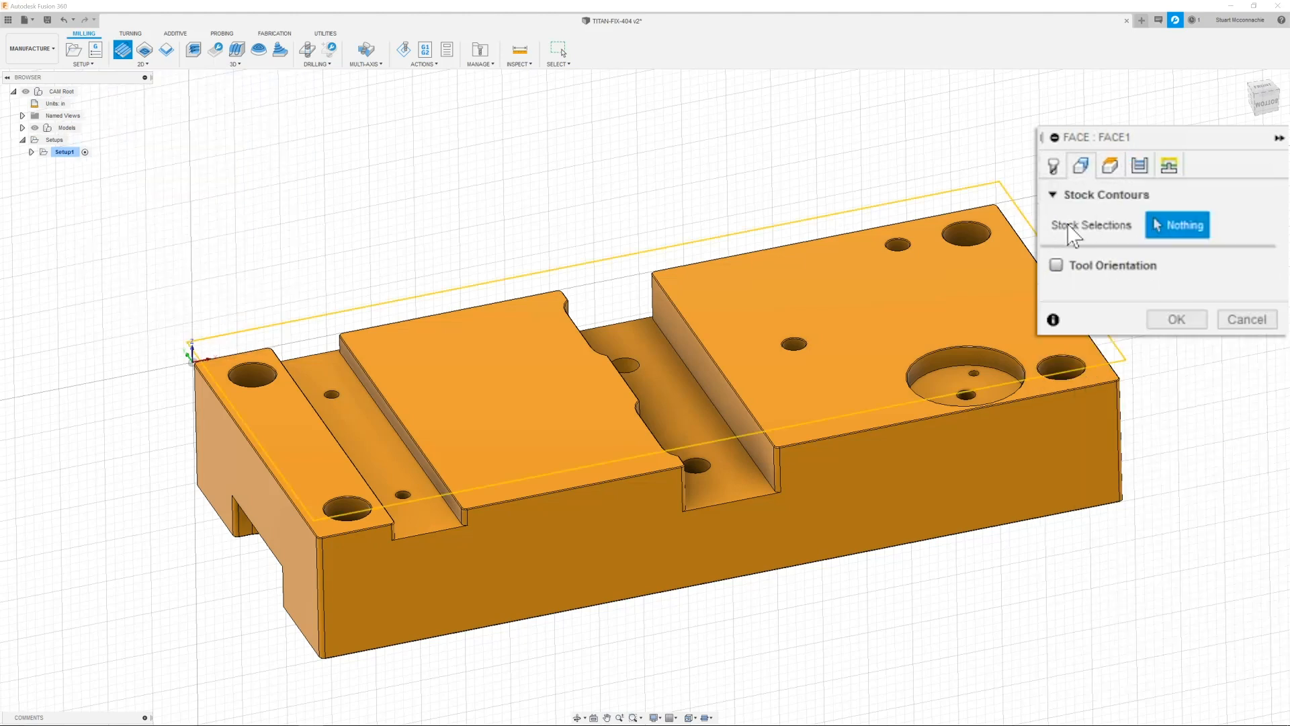
{"action": "mouse_move", "coordinate": [1062, 208]}
{"action": "left_click", "coordinate": [1110, 164]}
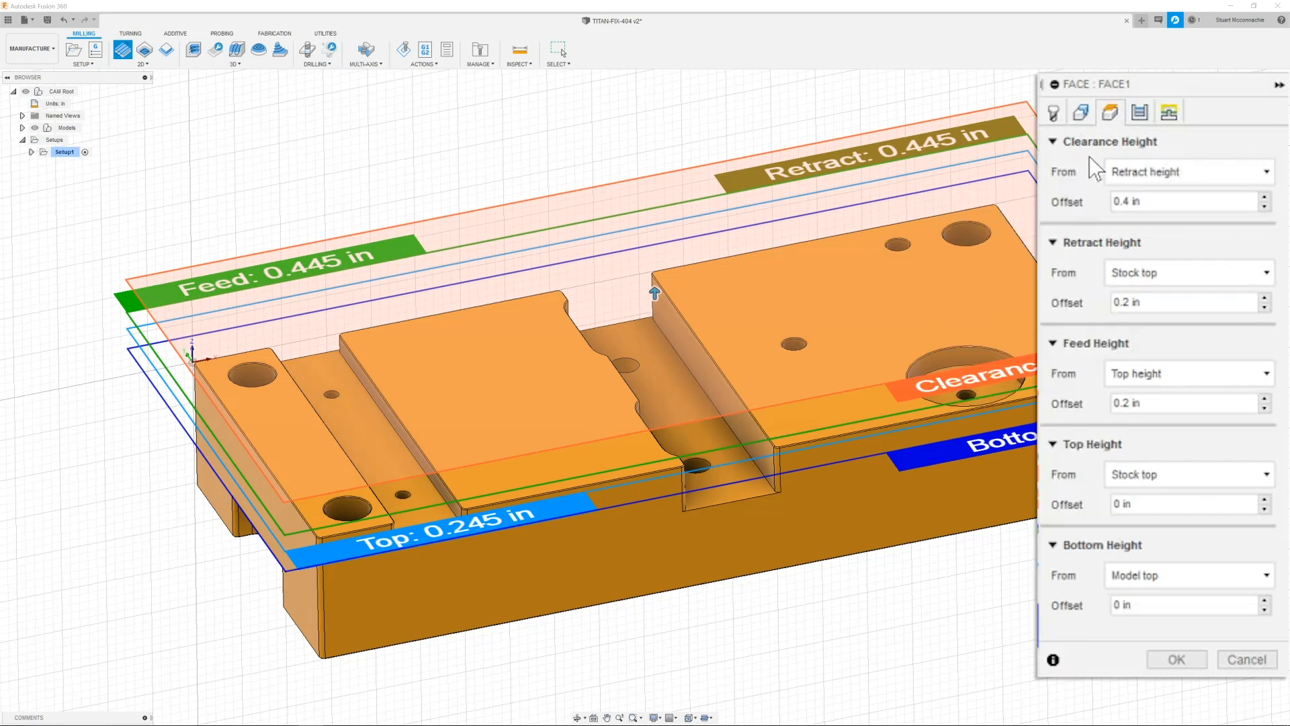
{"action": "left_click", "coordinate": [1157, 200]}
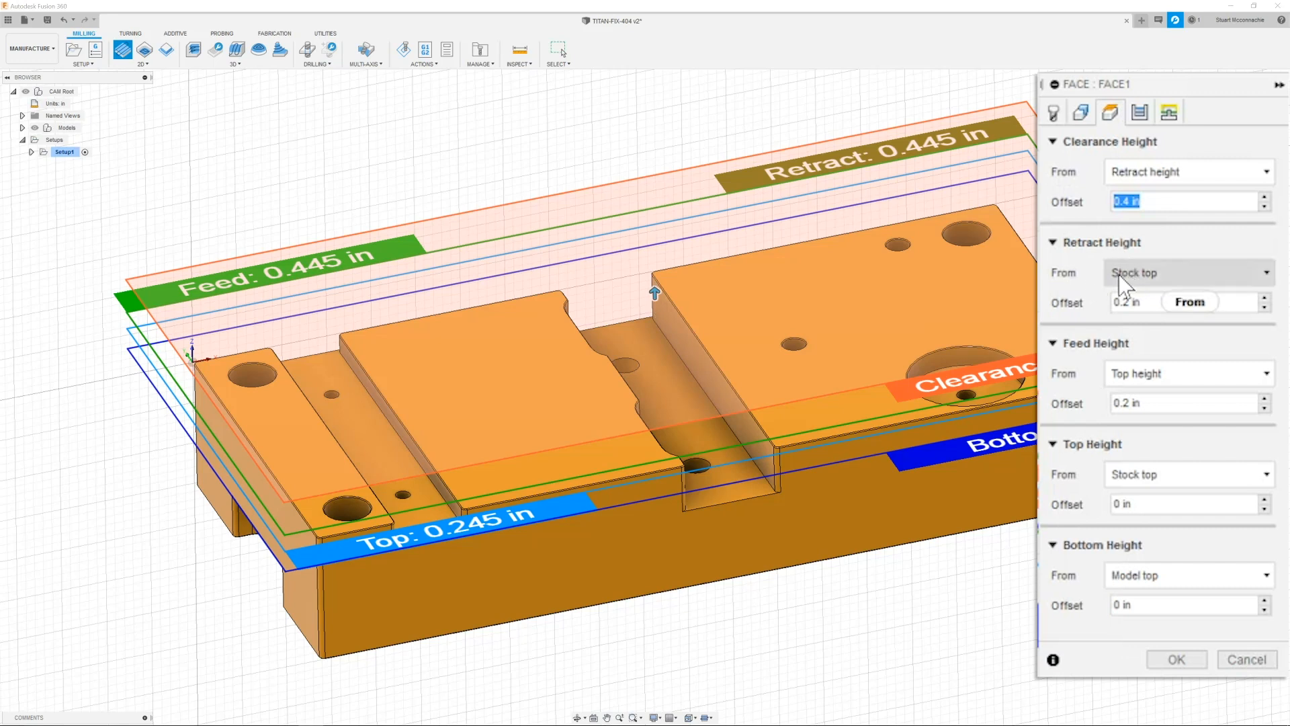
{"action": "left_click", "coordinate": [1131, 301]}
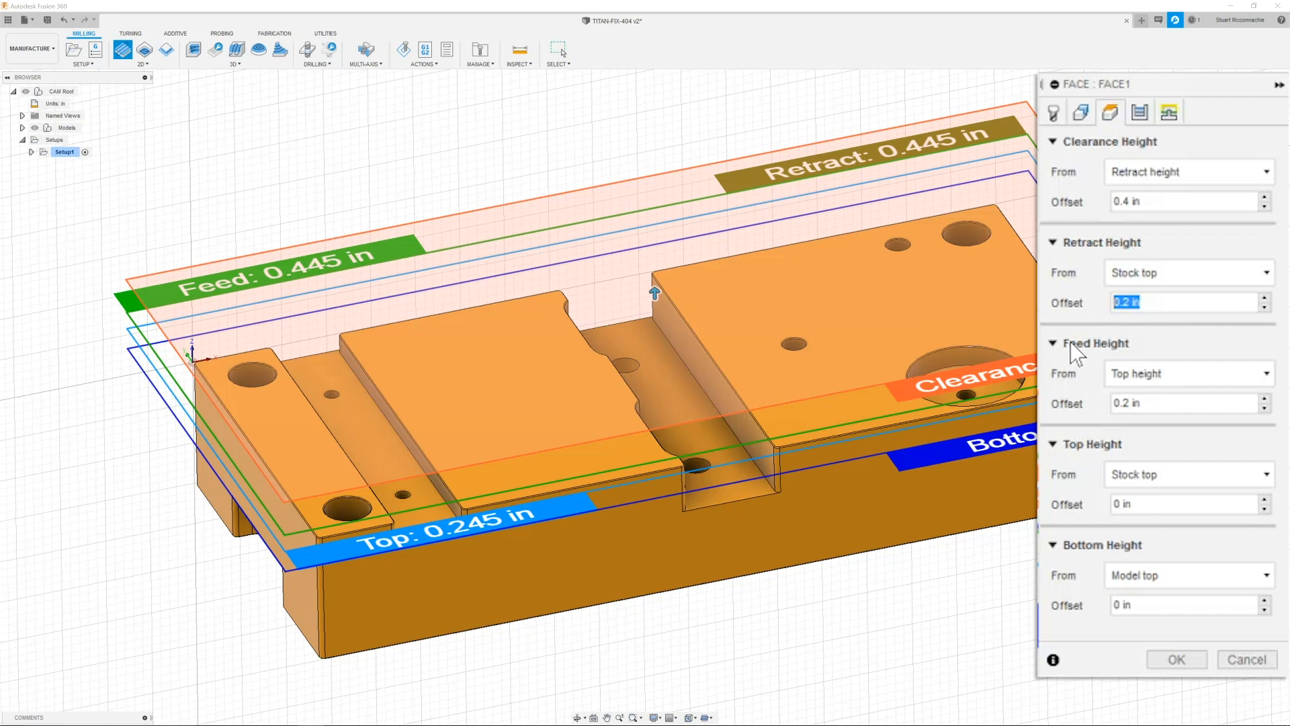
{"action": "left_click", "coordinate": [1128, 402]}
{"action": "left_click", "coordinate": [1146, 604]}
Set the facing passes to a pass direction of 180, a pass extension of 1.6 in and a stepover of 2.2 in.
{"action": "left_click", "coordinate": [1139, 112]}
{"action": "left_click", "coordinate": [1206, 202]}
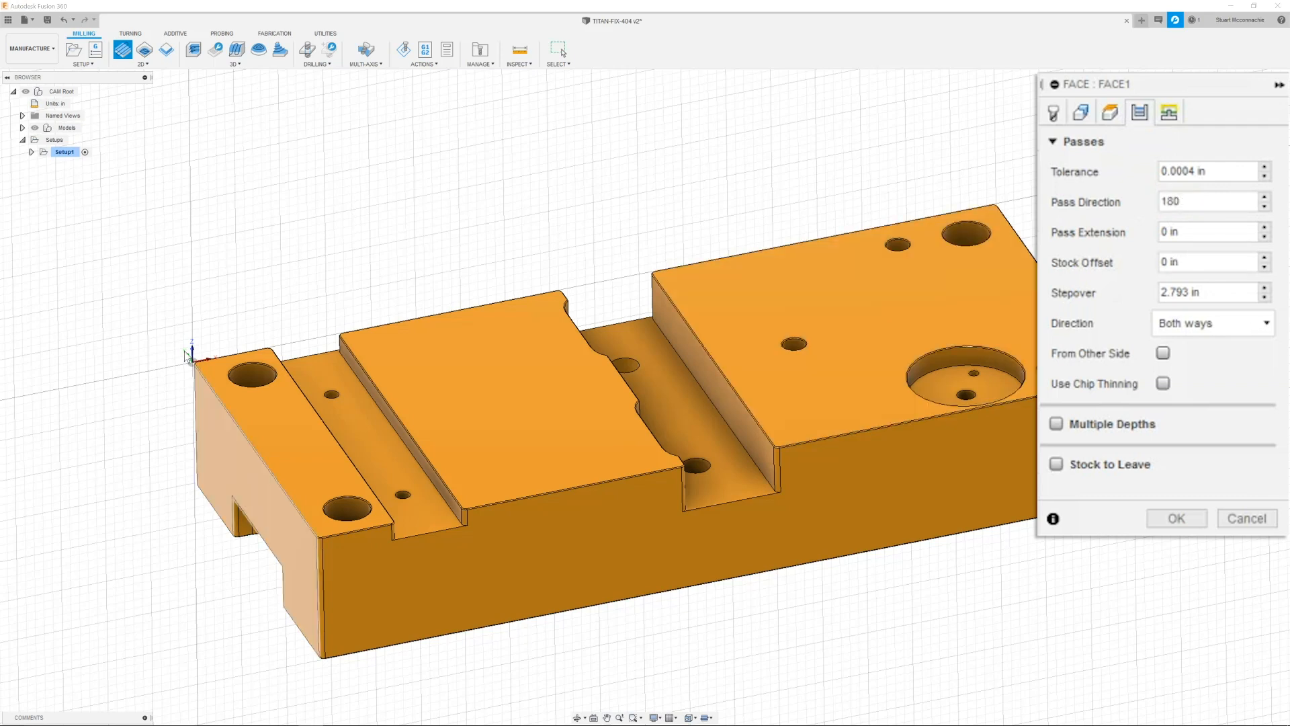
{"action": "left_click", "coordinate": [1182, 232]}
{"action": "type", "text": "1.6"}
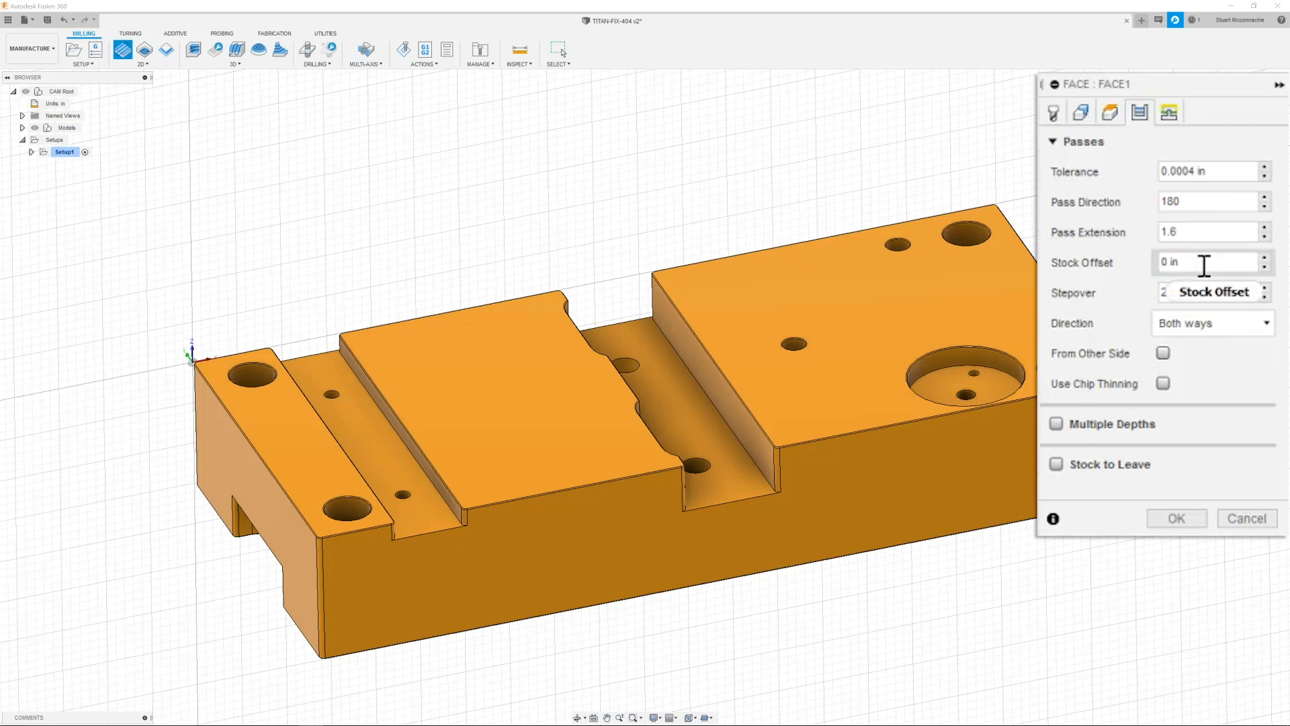
{"action": "left_click", "coordinate": [1230, 296]}
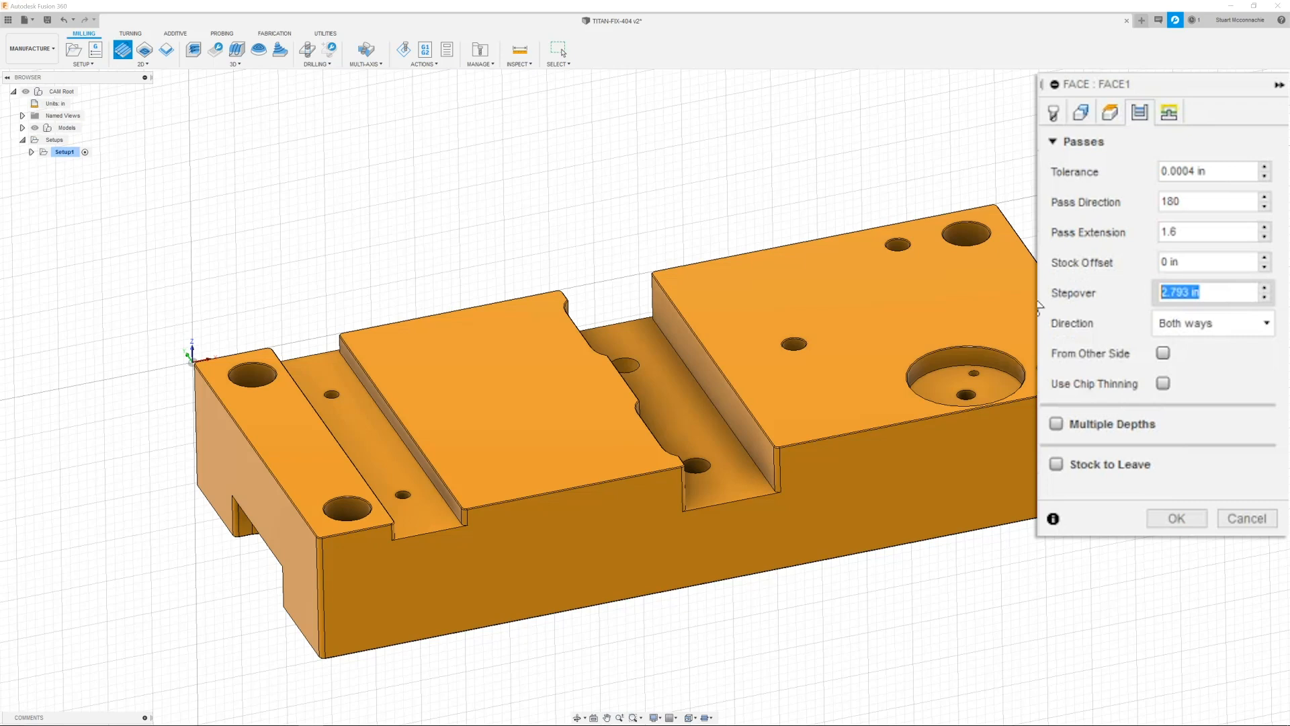
{"action": "type", "text": "2.2"}
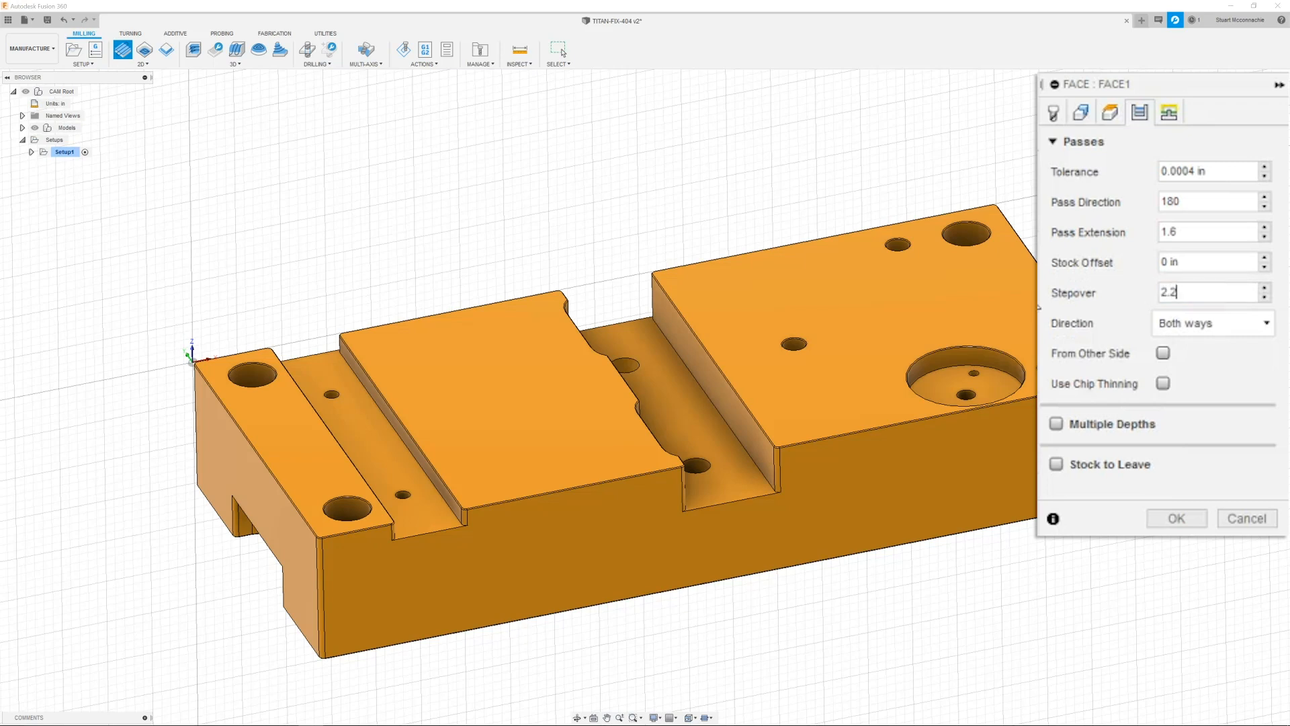
Enable multiple depths with a .05 in maximum stepdown, even stepdowns, and a finishing step with 50 in/min feedrate and 0.005 in stepdown.
{"action": "left_click", "coordinate": [1058, 424]}
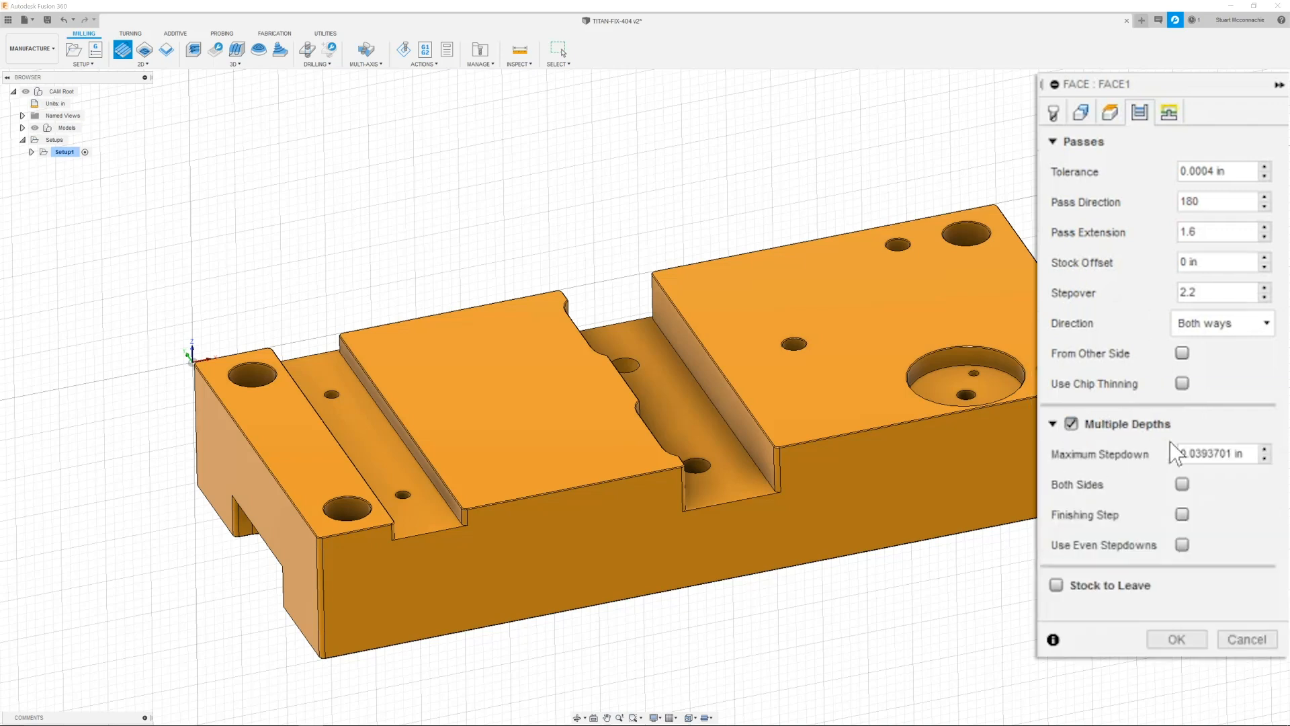
{"action": "left_click", "coordinate": [1252, 455]}
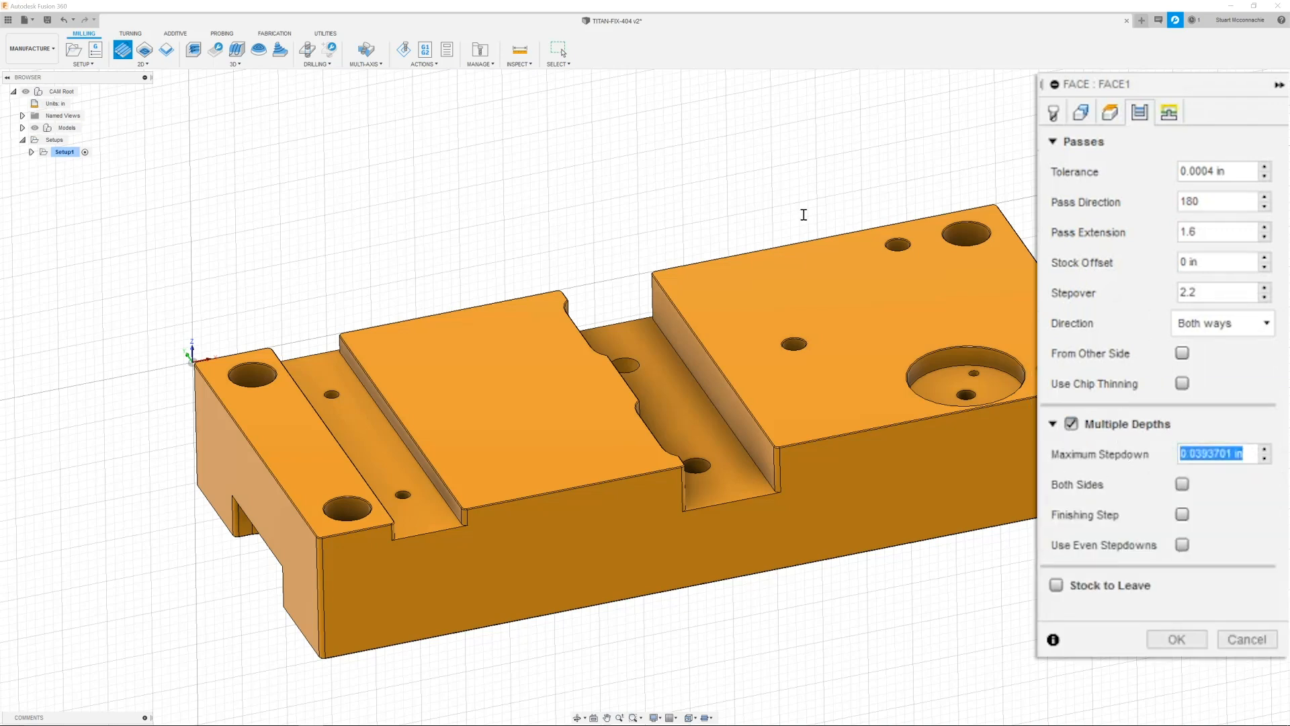
{"action": "key", "text": "BackSpace"}
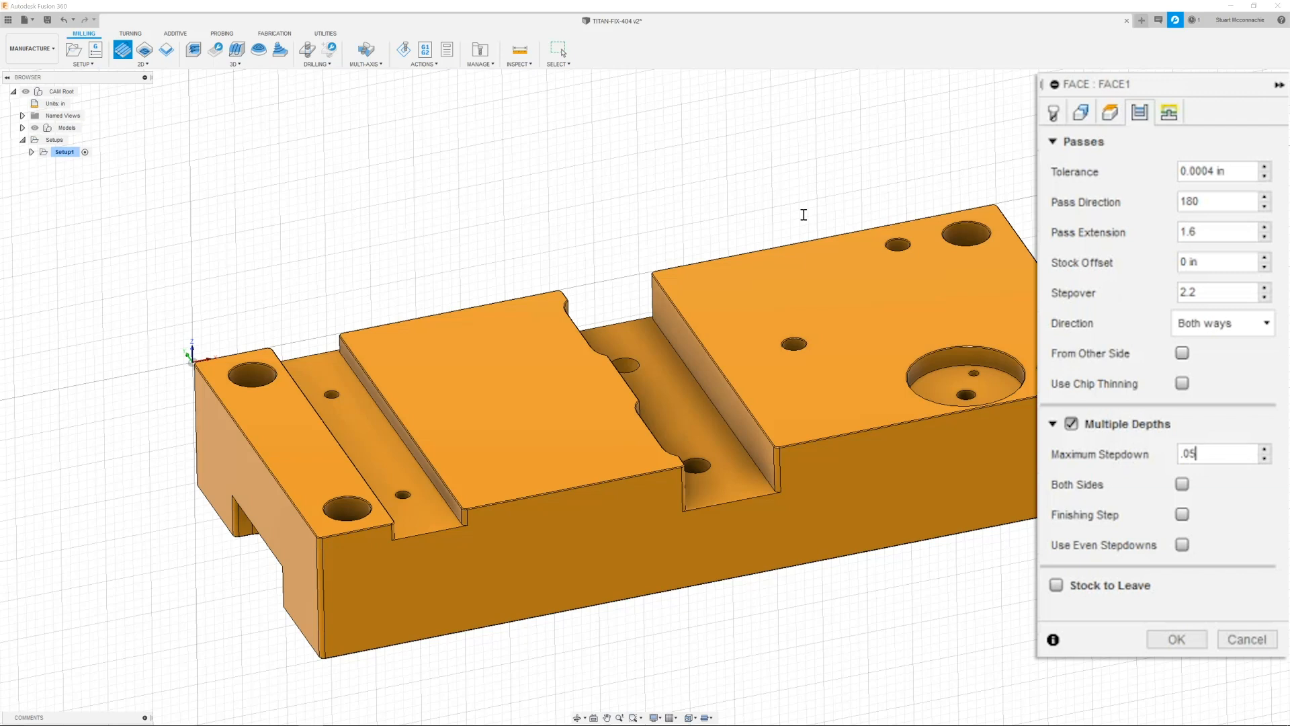
{"action": "left_click", "coordinate": [1182, 514]}
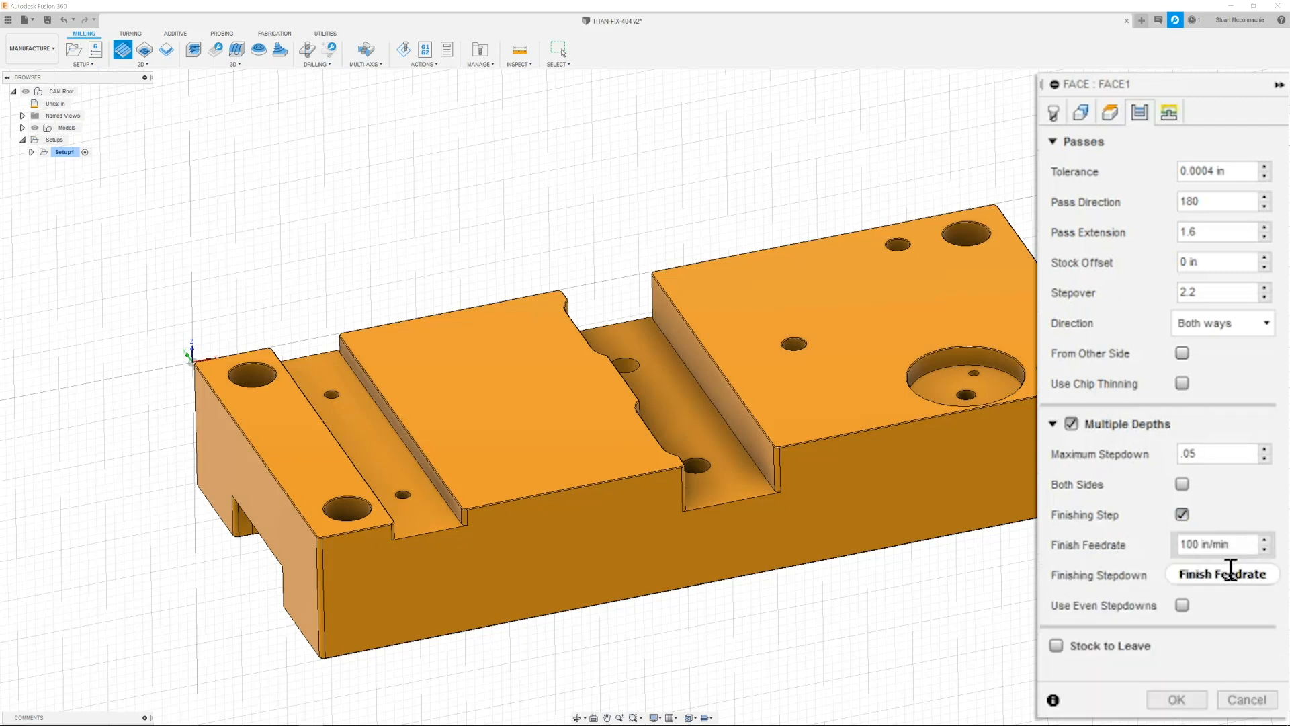
{"action": "type", "text": "0.005"}
{"action": "left_click", "coordinate": [1182, 606]}
{"action": "left_click_drag", "start_coordinate": [1253, 545], "coordinate": [1036, 540]}
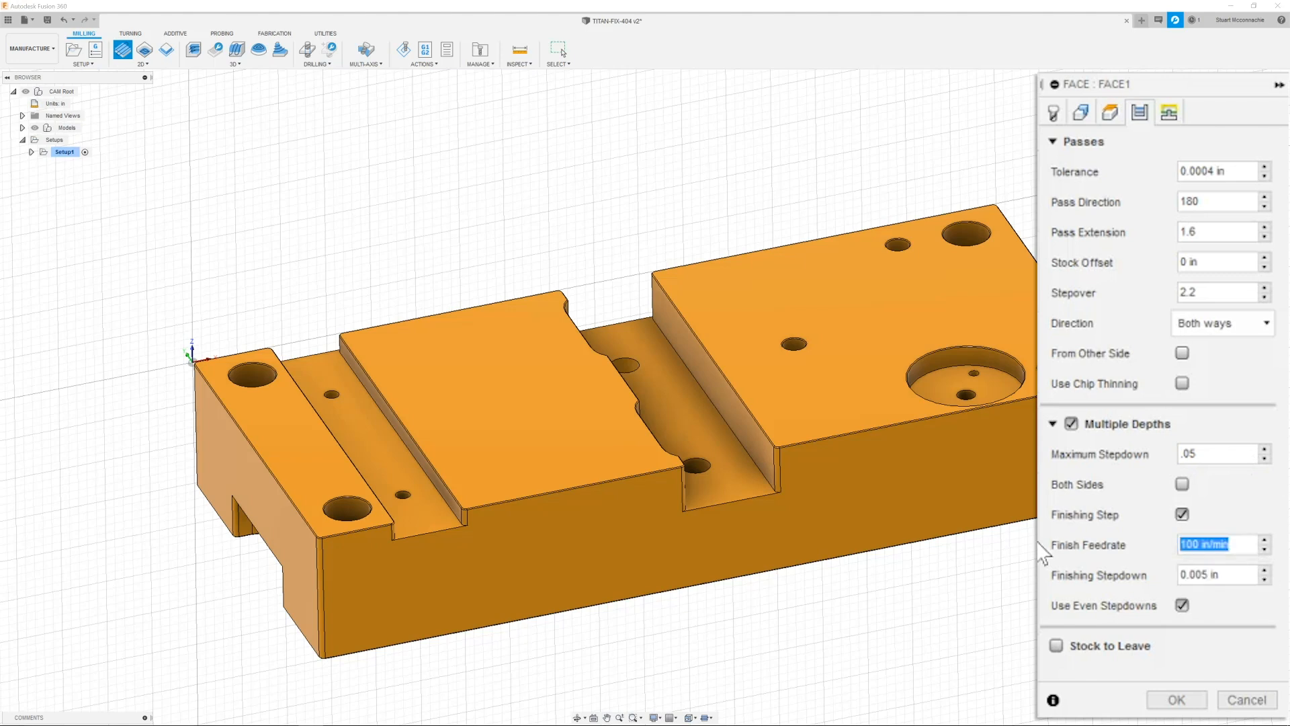
{"action": "type", "text": "50"}
{"action": "left_click", "coordinate": [1210, 463]}
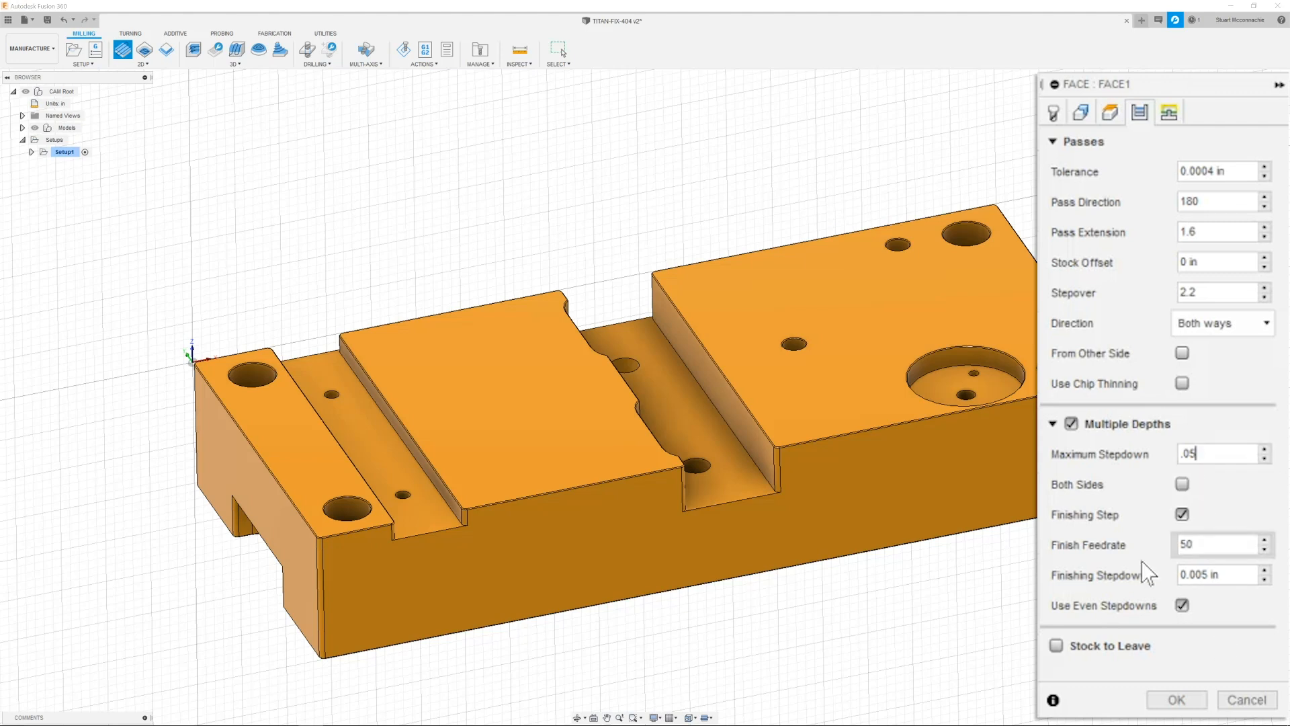
Set the vertical lead-in radius to 0 and the transition type to Straight line, and generate the facing toolpath.
{"action": "left_click", "coordinate": [1169, 113]}
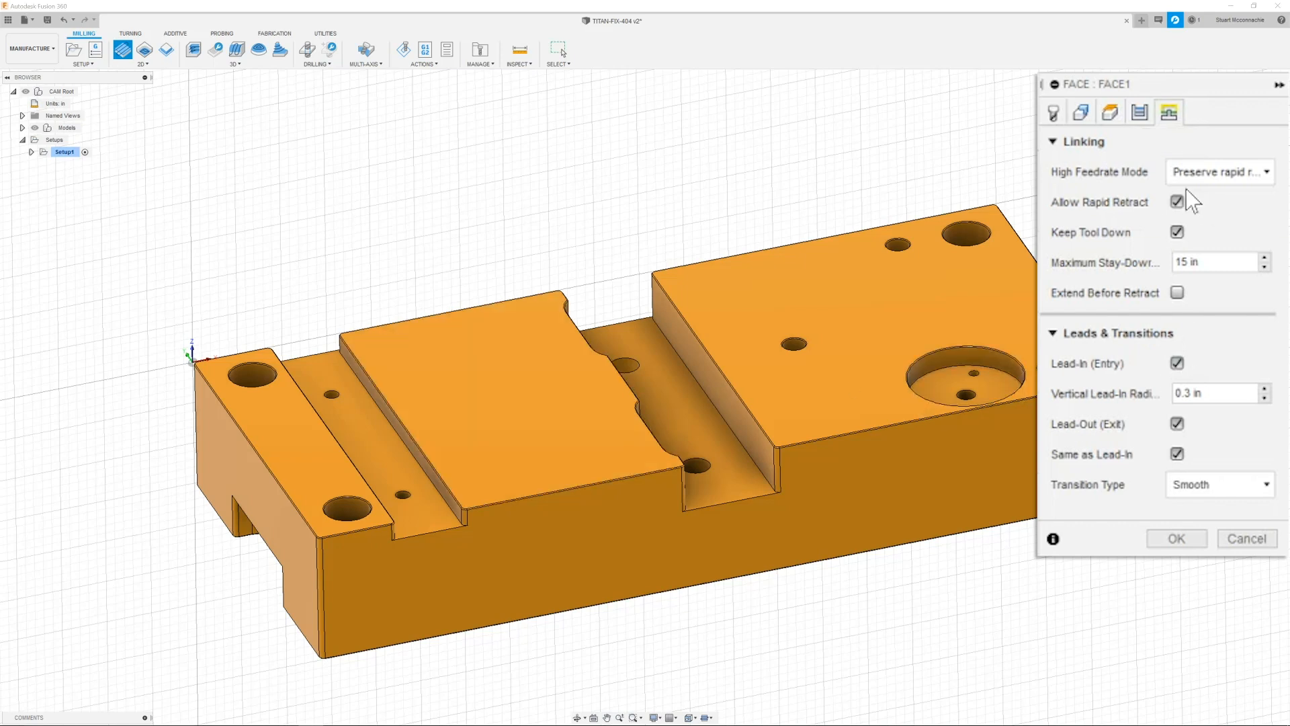
{"action": "left_click", "coordinate": [1244, 263]}
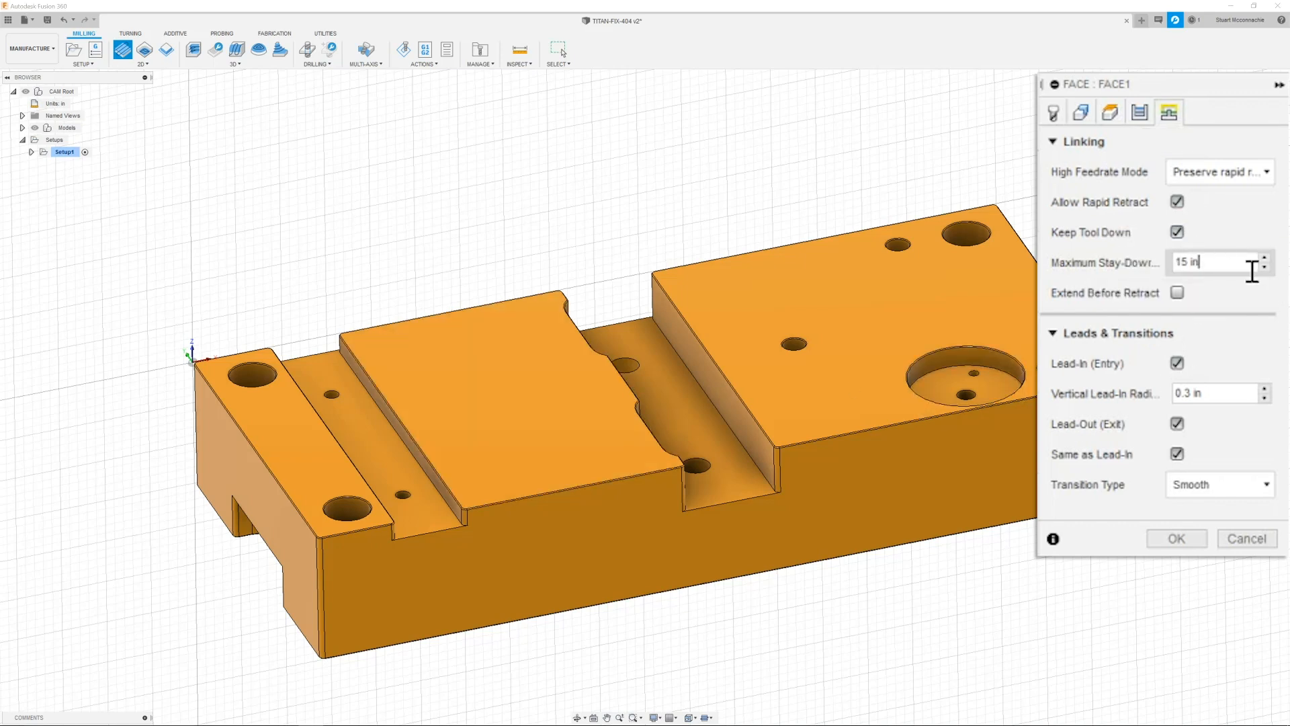
{"action": "double_click", "coordinate": [1243, 262]}
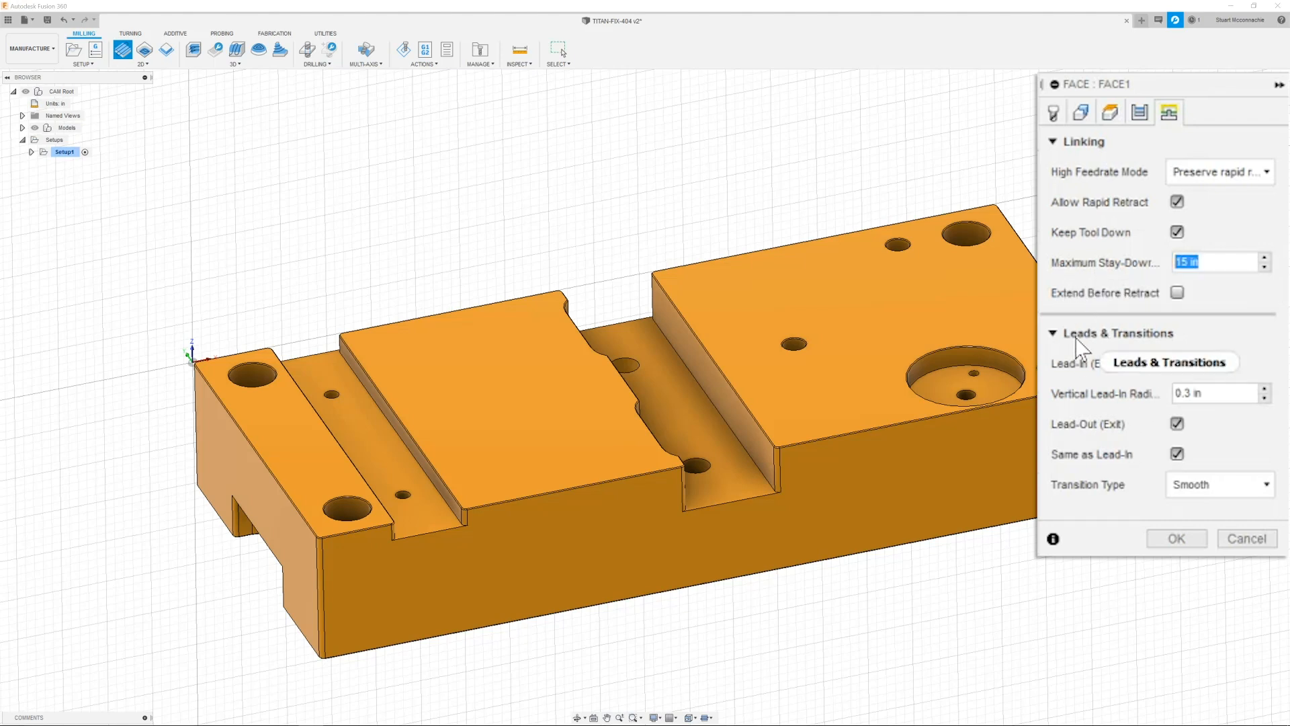
{"action": "double_click", "coordinate": [1222, 391]}
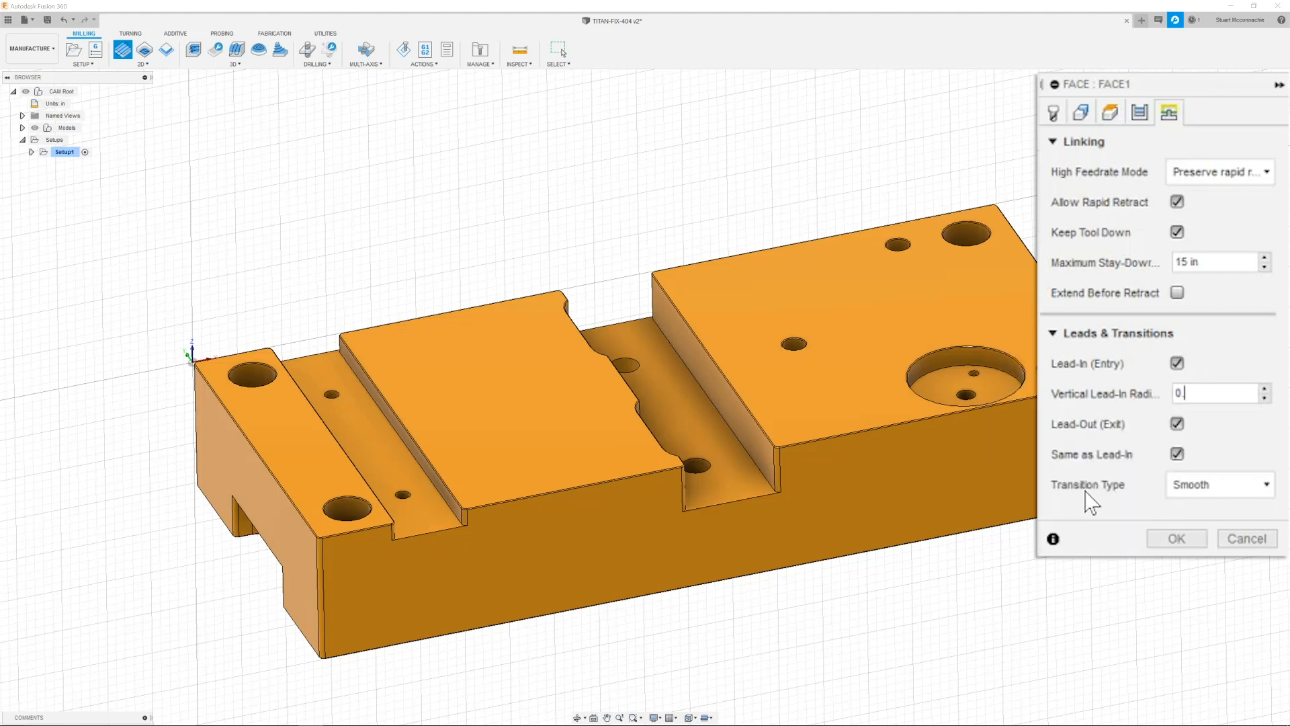
{"action": "left_click", "coordinate": [1202, 485]}
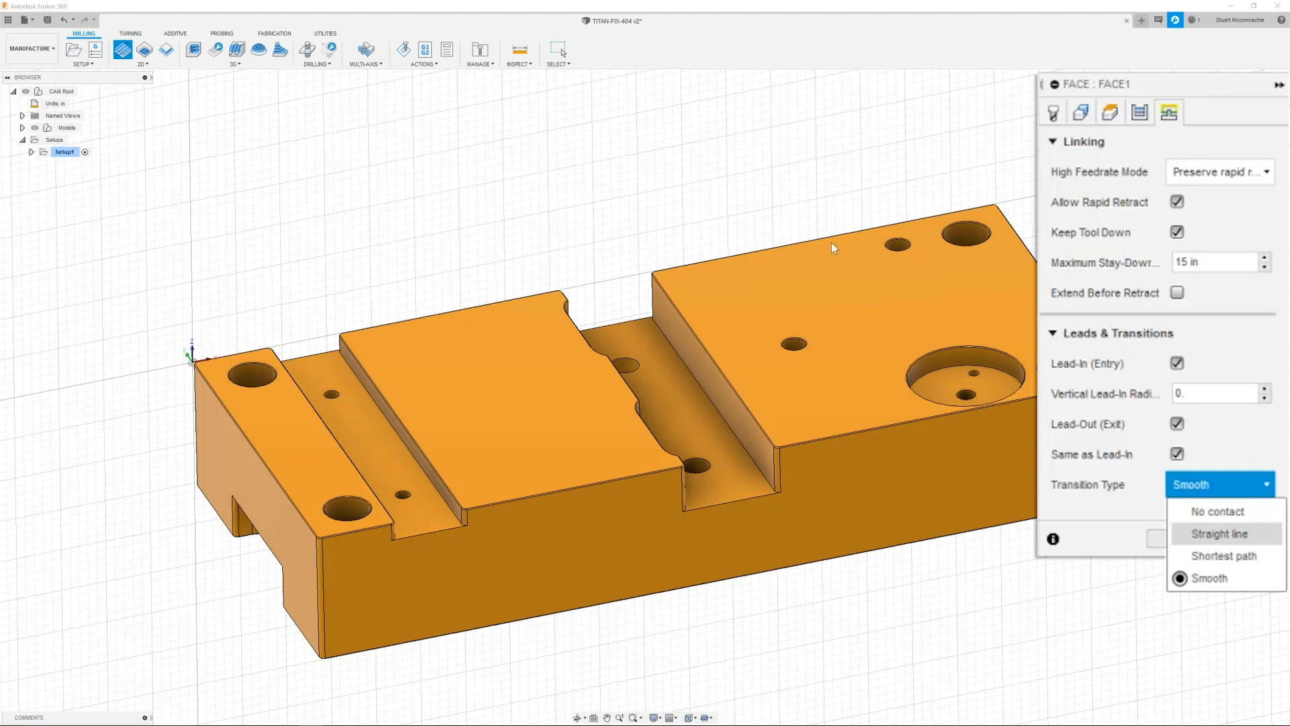
{"action": "left_click", "coordinate": [1219, 533]}
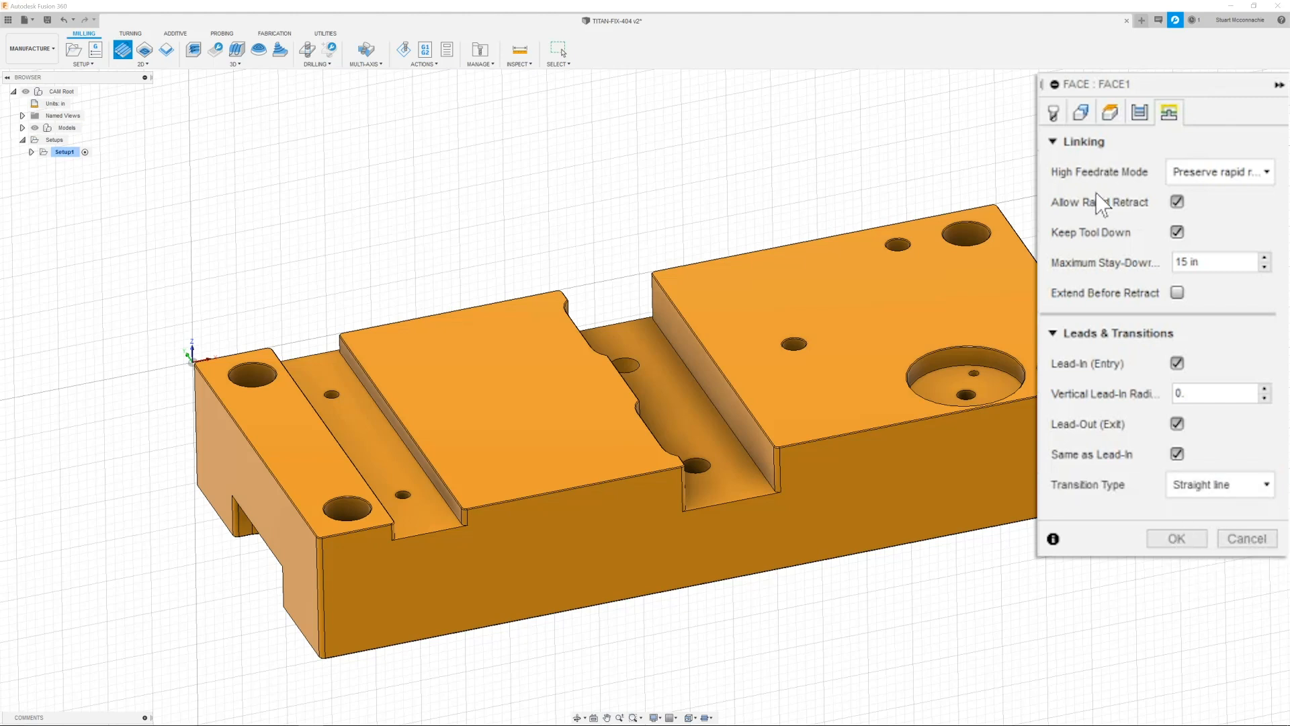
{"action": "left_click", "coordinate": [1176, 538]}
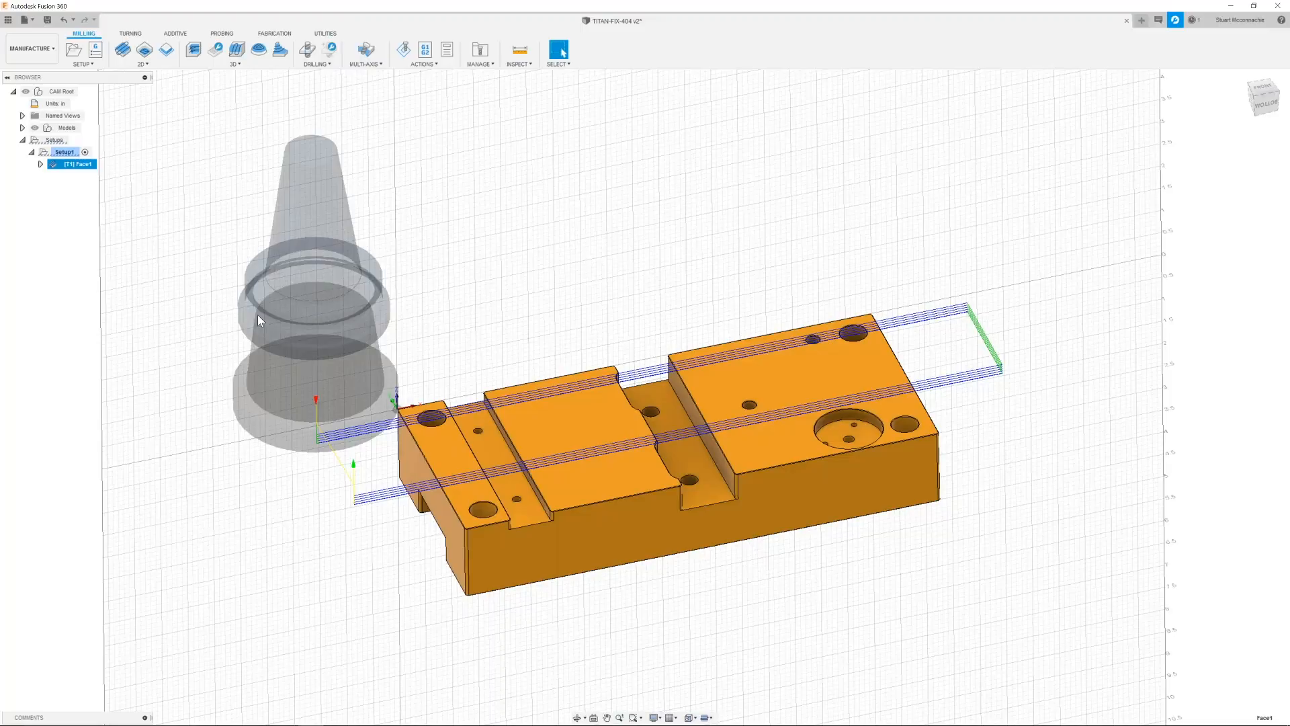
Create a 3D adaptive clearing operation using tool 2, the 1/2" three-flute flat endmill, from the FIXTURING SERIES library.
{"action": "scroll", "coordinate": [388, 365], "scroll_direction": "up", "scroll_amount": 3}
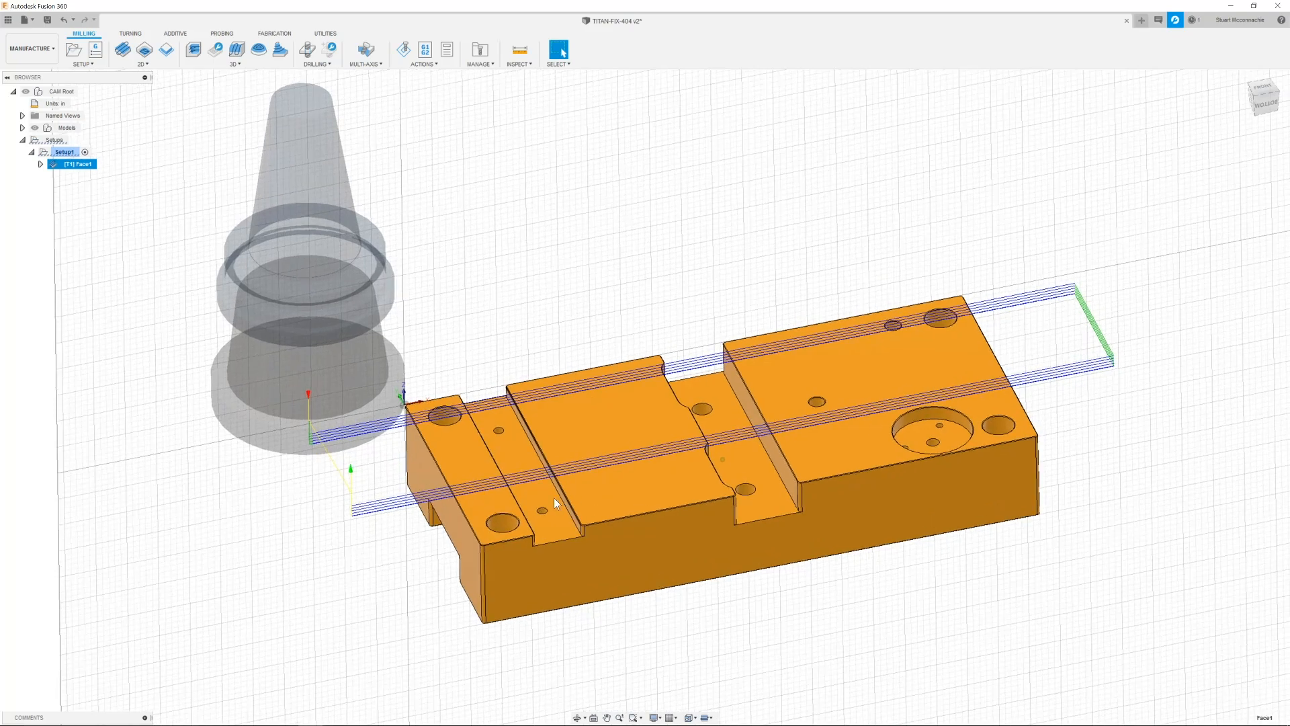
{"action": "scroll", "coordinate": [757, 454], "scroll_direction": "up", "scroll_amount": 3}
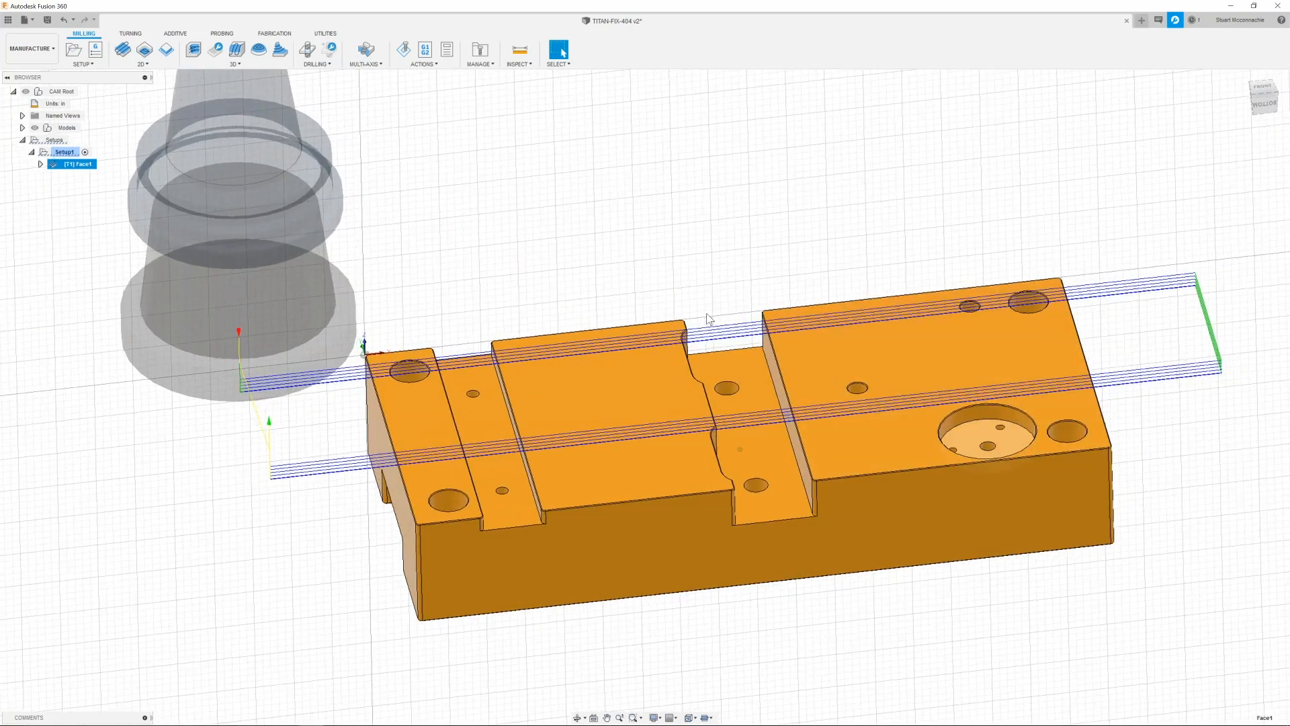
{"action": "left_click", "coordinate": [232, 125]}
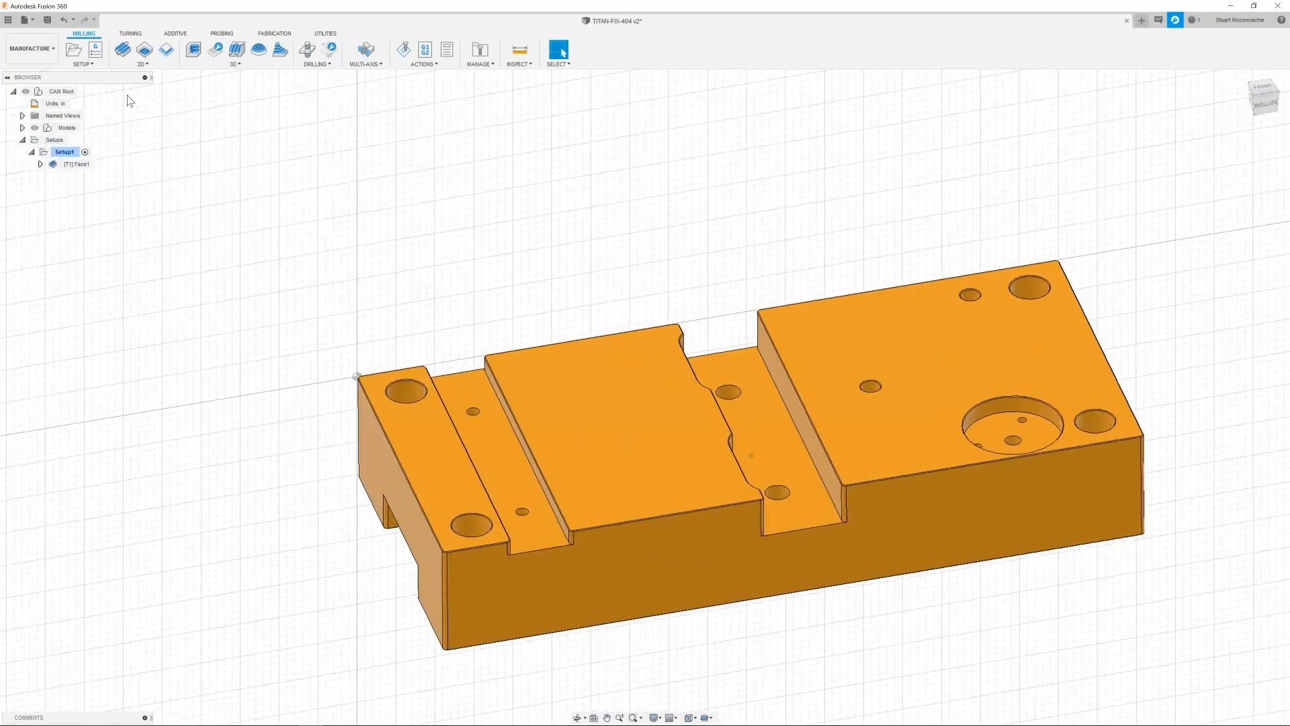
{"action": "left_click", "coordinate": [144, 49]}
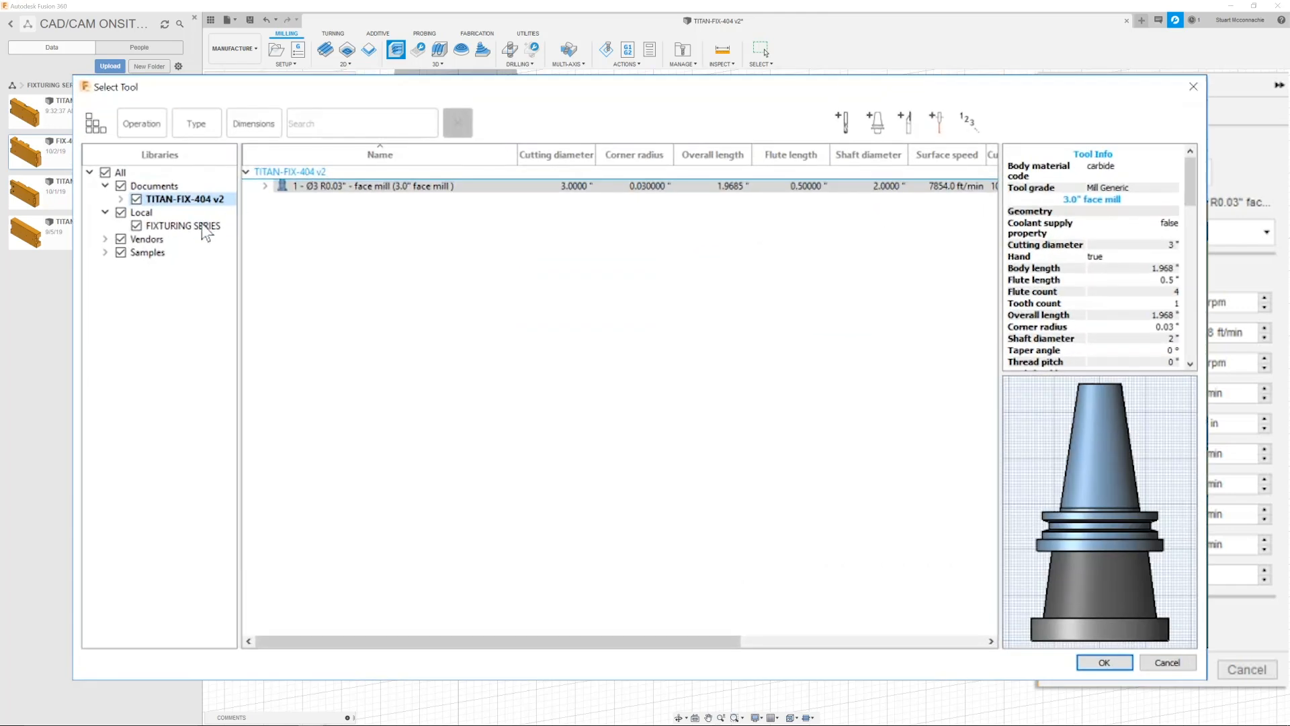
{"action": "left_click", "coordinate": [188, 226]}
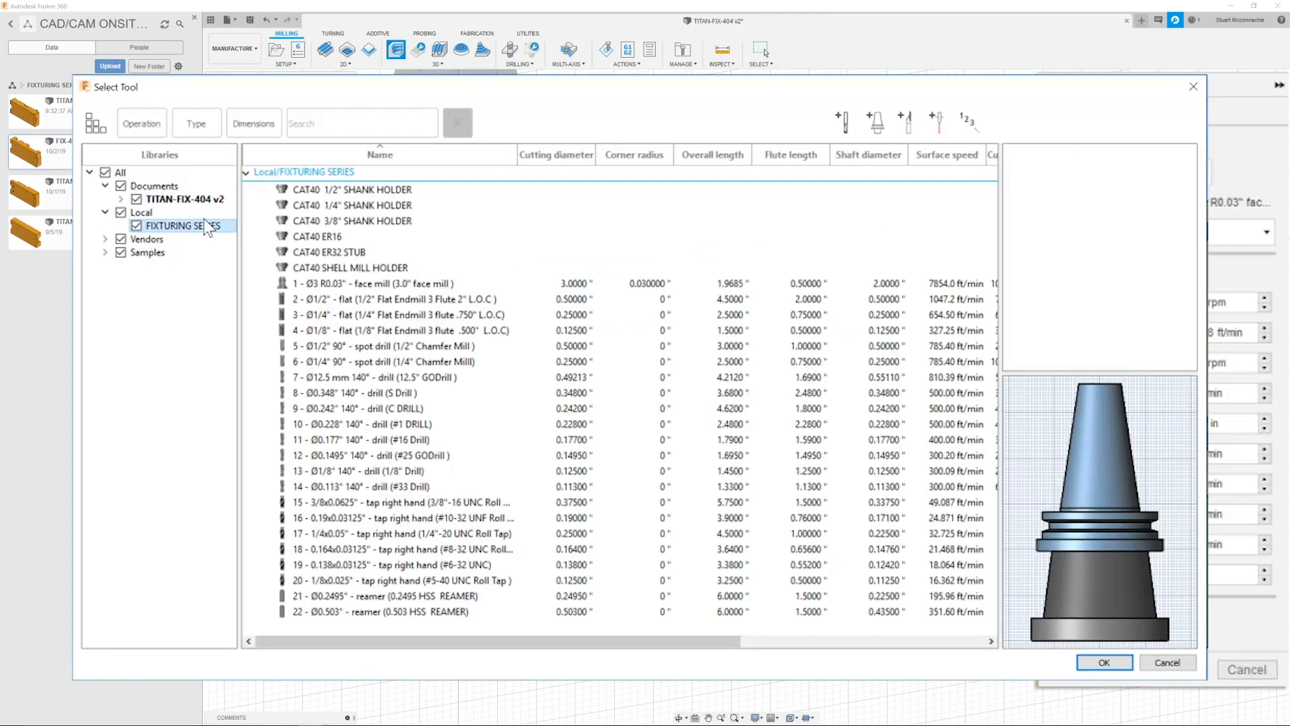
{"action": "left_click", "coordinate": [316, 299]}
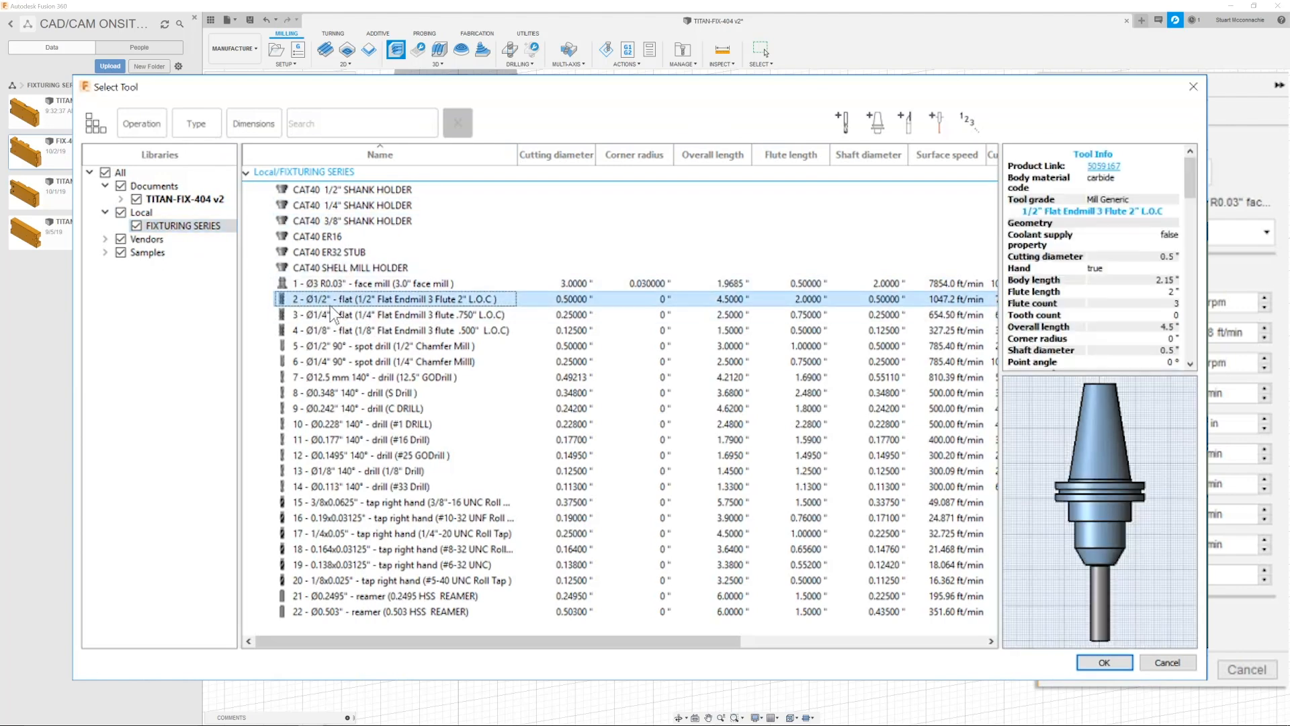
{"action": "left_click", "coordinate": [1108, 667]}
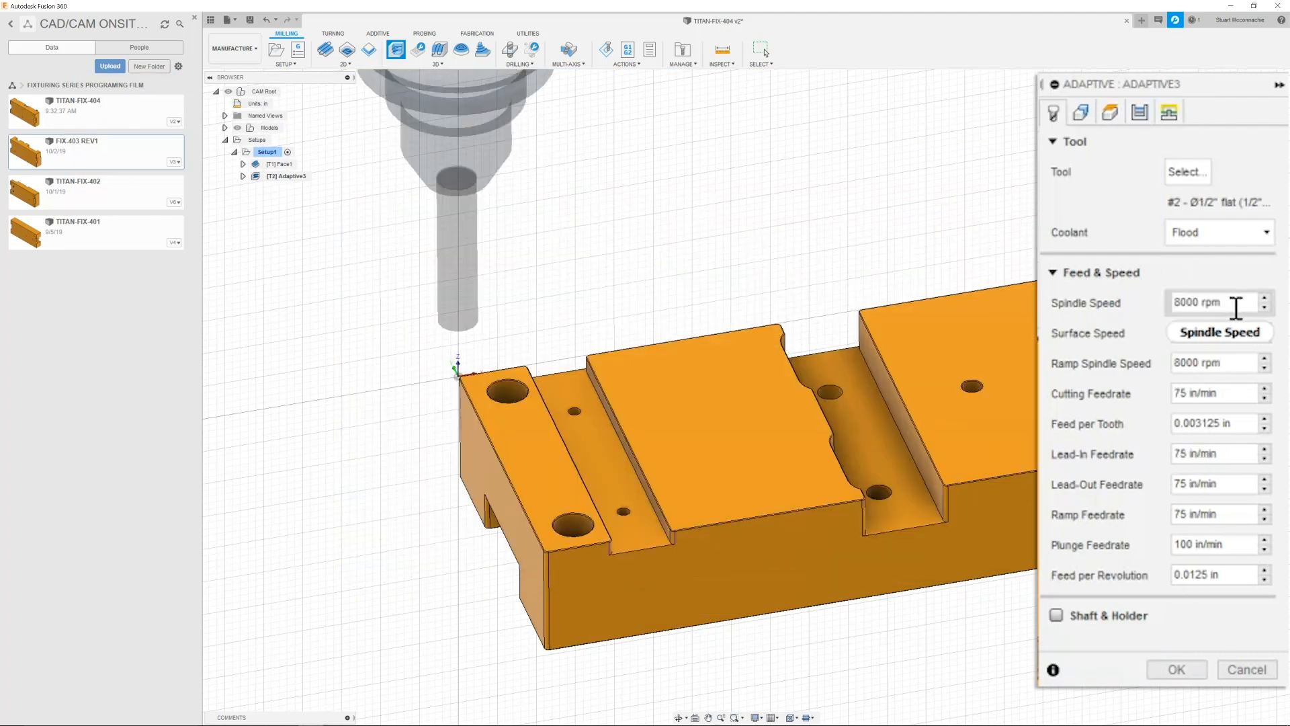
Review the adaptive operation's spindle speed and its cutting, lead-in, ramp and plunge feedrates.
{"action": "left_click", "coordinate": [1209, 303]}
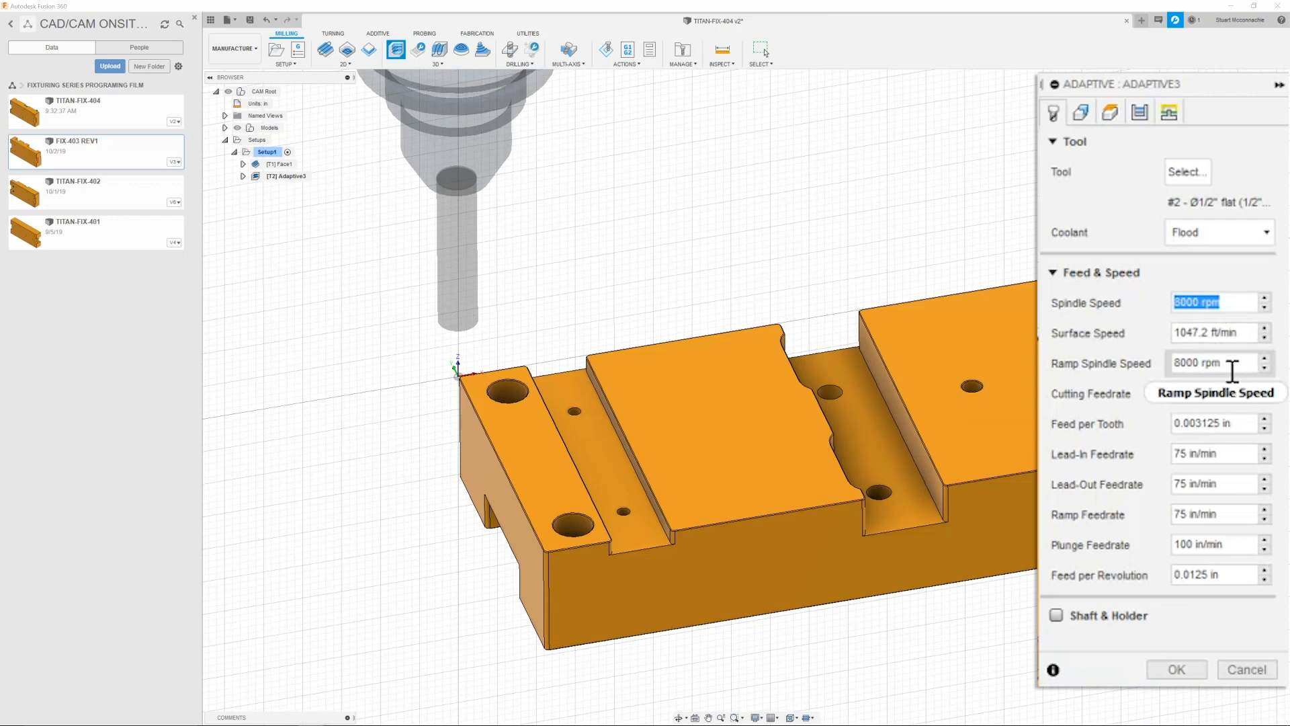
{"action": "left_click", "coordinate": [1232, 394]}
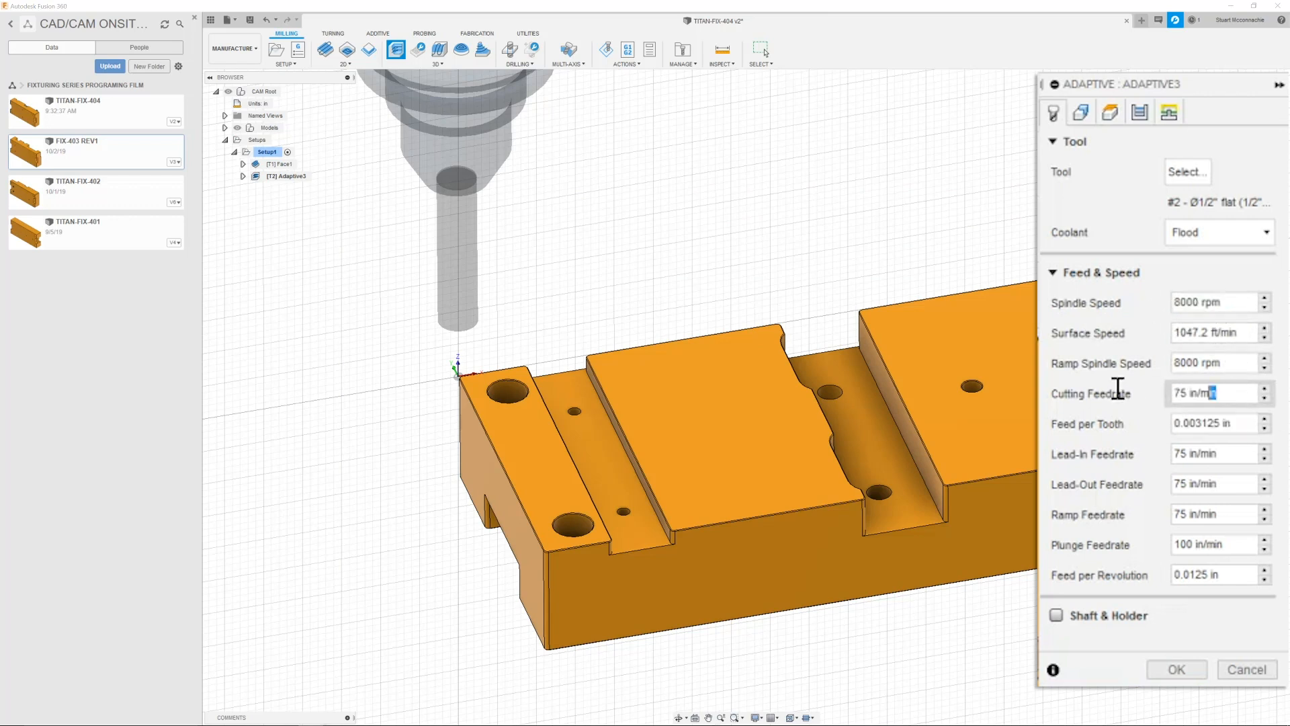
{"action": "left_click", "coordinate": [1229, 454]}
{"action": "left_click", "coordinate": [1220, 513]}
{"action": "left_click", "coordinate": [1237, 547]}
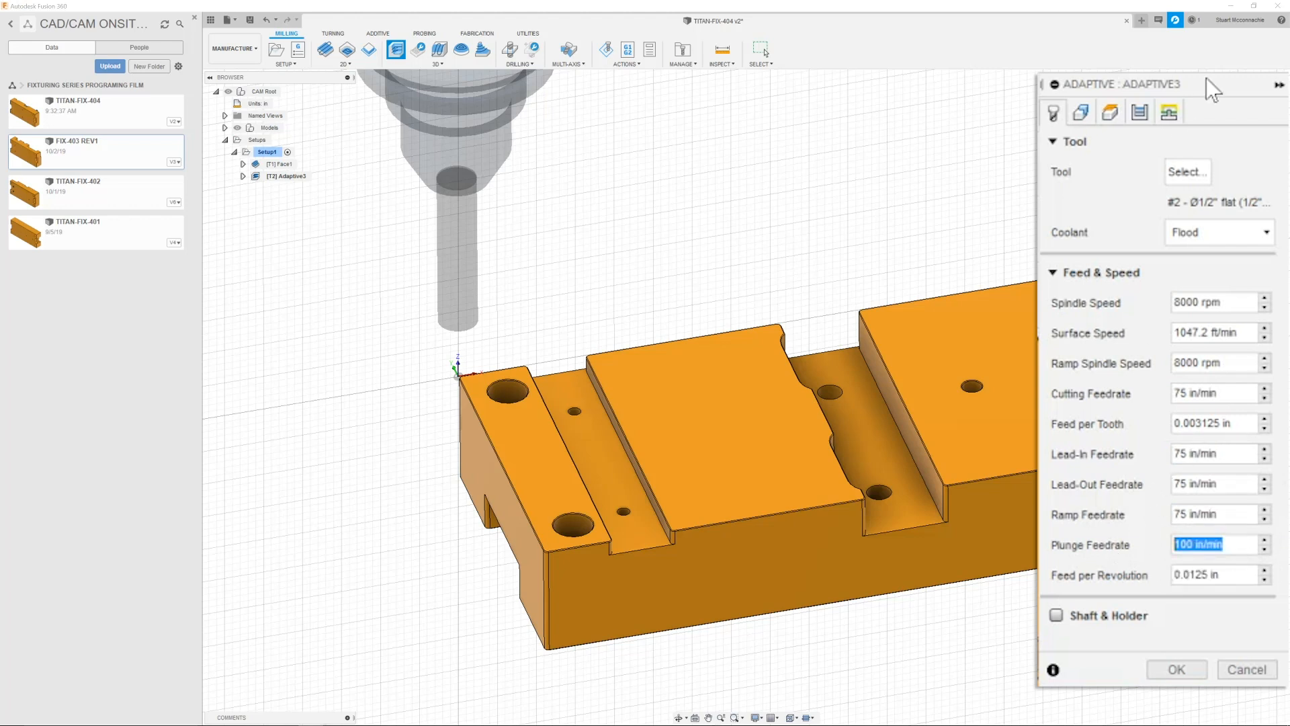
Select the edge chain around the part's bottom outline as the stock contour for the adaptive operation.
{"action": "left_click", "coordinate": [1081, 113]}
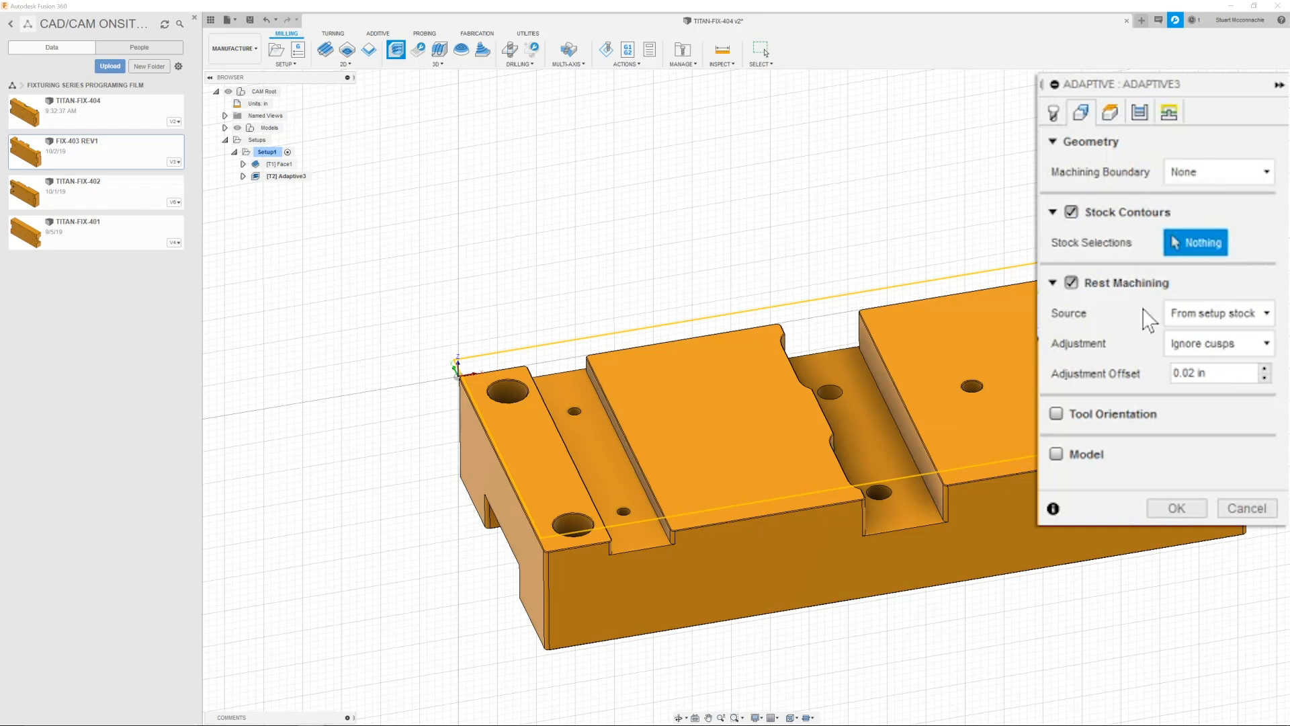
{"action": "scroll", "coordinate": [1016, 316], "scroll_direction": "up", "scroll_amount": 2}
{"action": "middle_click_drag", "start_coordinate": [1016, 316], "coordinate": [547, 479], "text": "shift"}
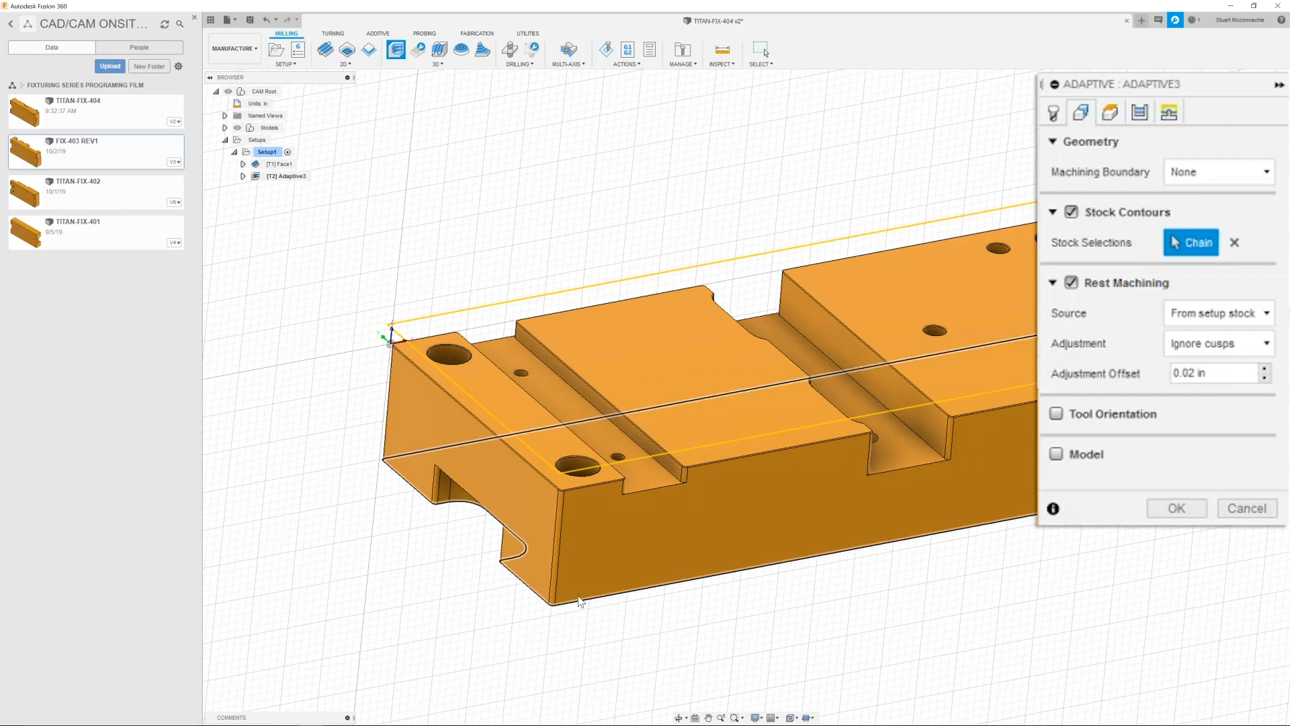
{"action": "scroll", "coordinate": [589, 558], "scroll_direction": "up", "scroll_amount": 2}
{"action": "scroll", "coordinate": [591, 571], "scroll_direction": "up", "scroll_amount": 5}
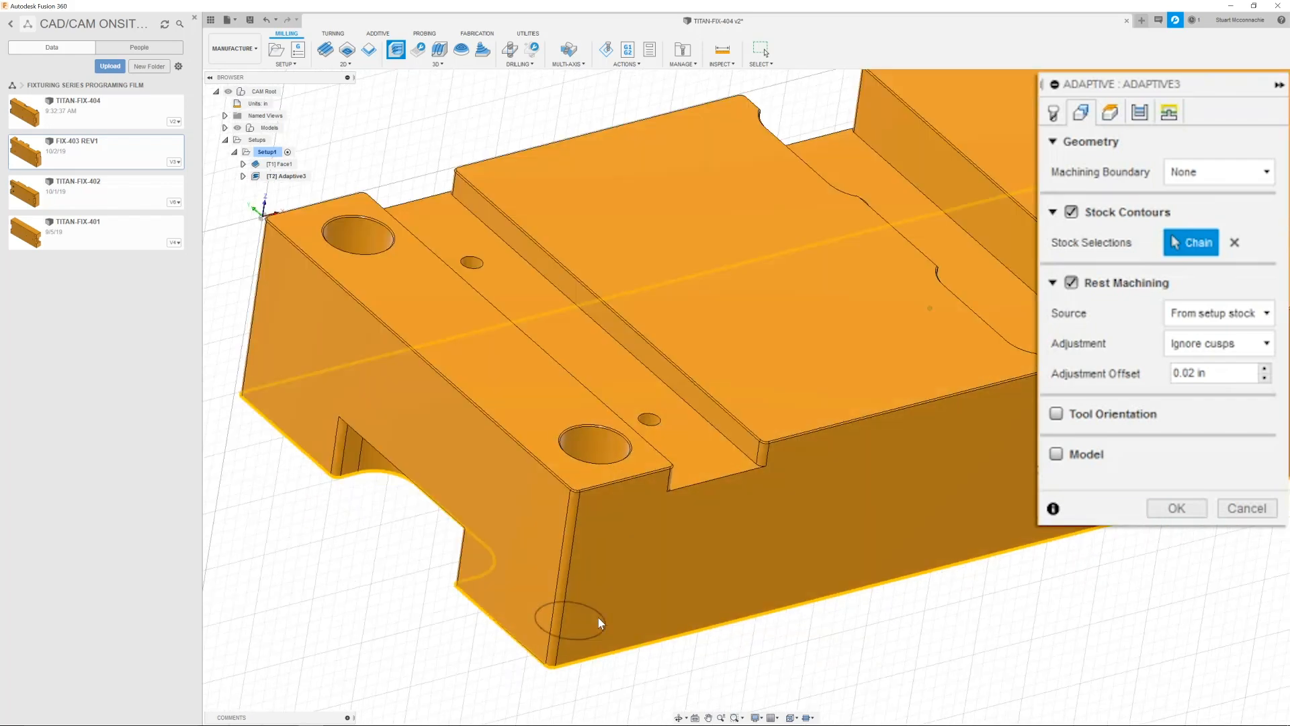
{"action": "scroll", "coordinate": [591, 618], "scroll_direction": "up", "scroll_amount": 5}
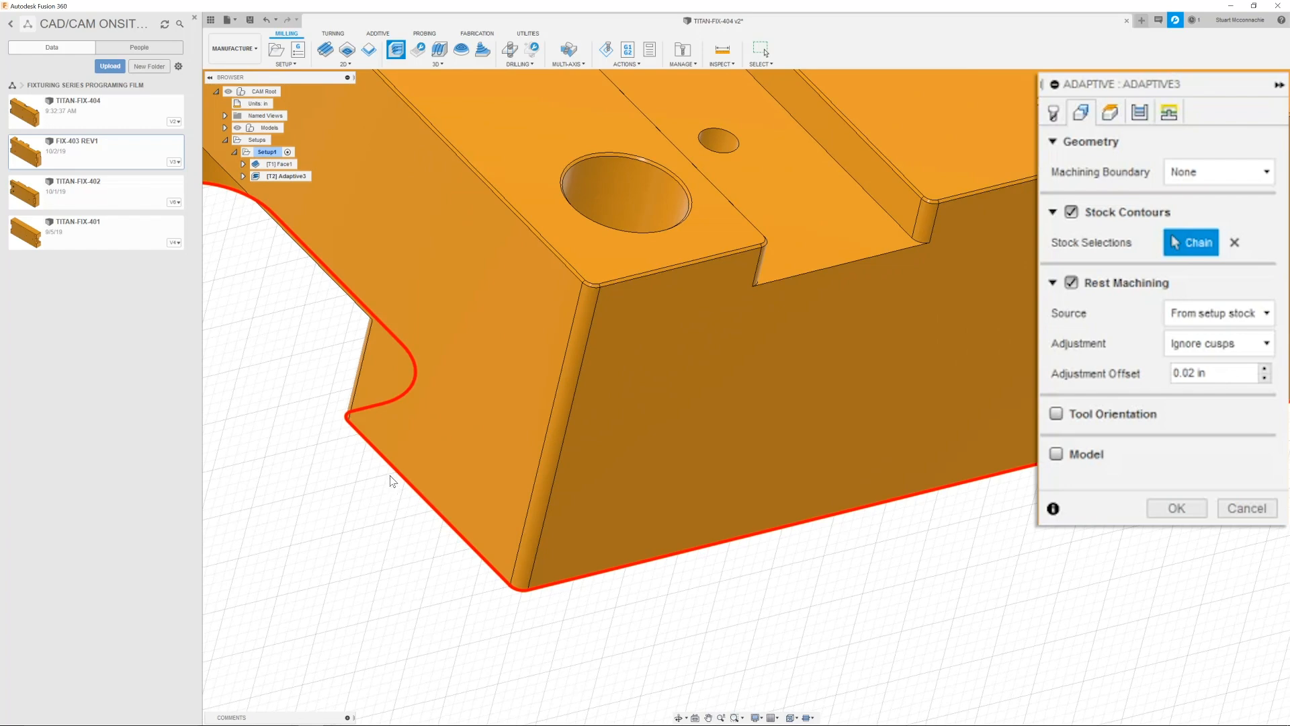
{"action": "middle_click_drag", "start_coordinate": [608, 471], "coordinate": [663, 534], "text": "shift"}
{"action": "scroll", "coordinate": [631, 470], "scroll_direction": "down", "scroll_amount": 3}
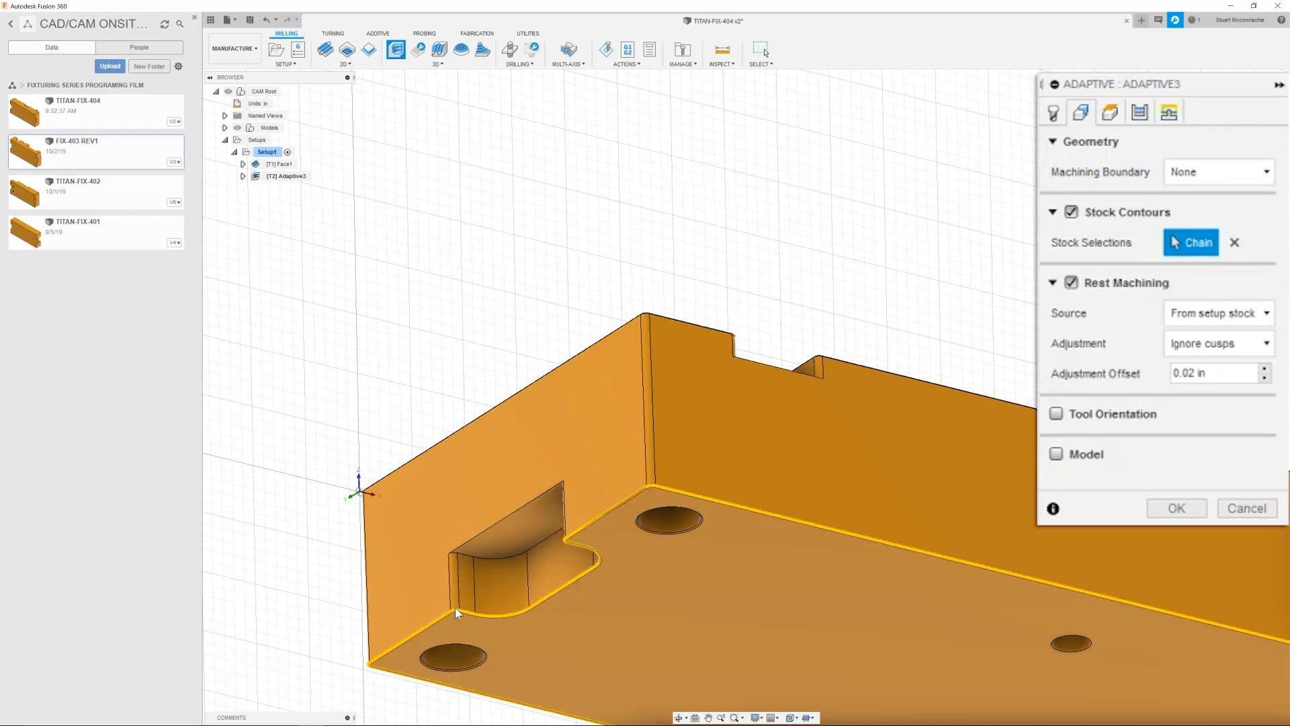
{"action": "middle_click_drag", "start_coordinate": [757, 595], "coordinate": [727, 575], "text": "shift"}
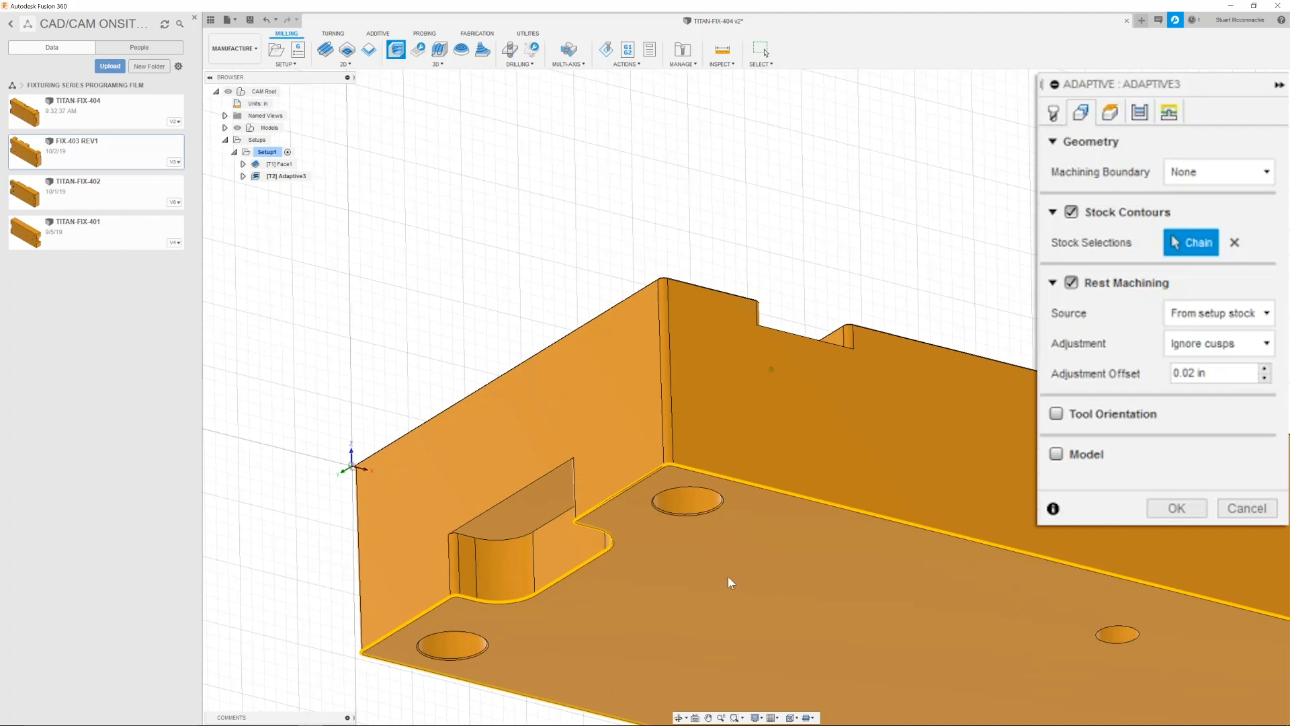
Edit the stock contour chain to follow the end-face edges of the first notch instead of its inner curve.
{"action": "scroll", "coordinate": [588, 554], "scroll_direction": "up", "scroll_amount": 3}
{"action": "middle_click_drag", "start_coordinate": [588, 554], "coordinate": [596, 526], "text": "shift"}
{"action": "left_click", "coordinate": [594, 515]}
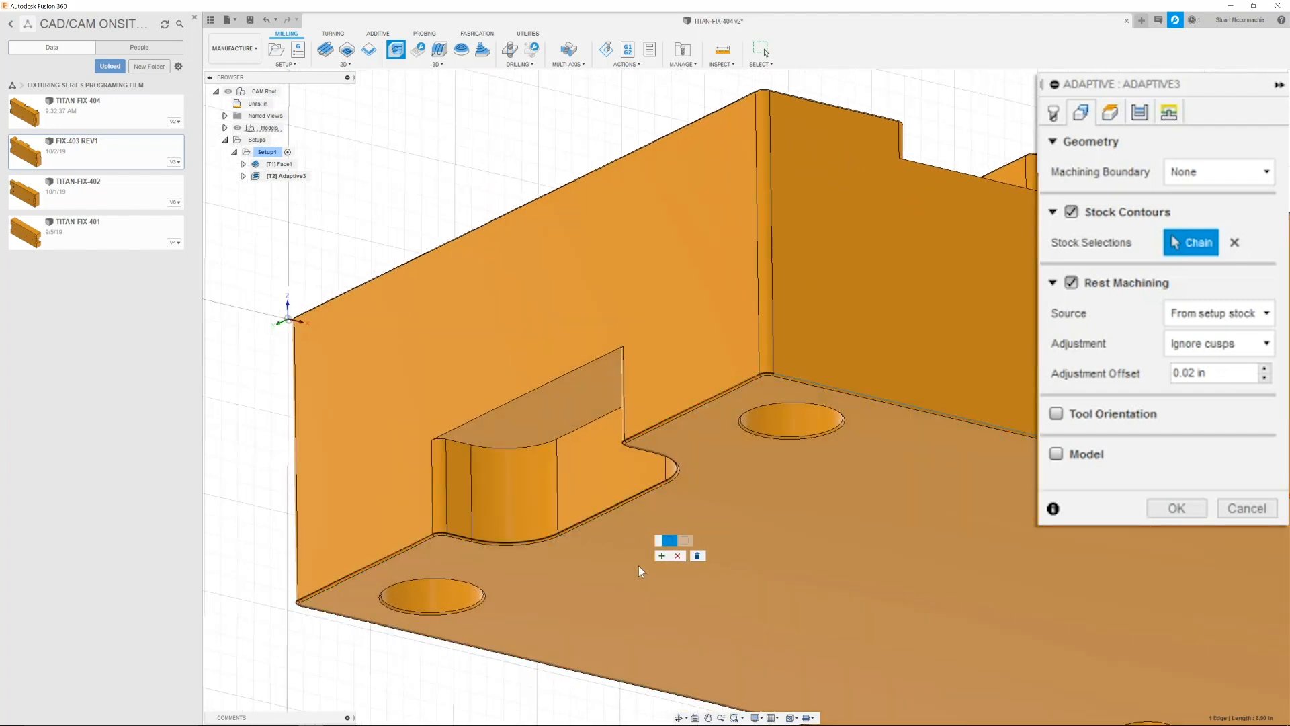
{"action": "left_click", "coordinate": [651, 426]}
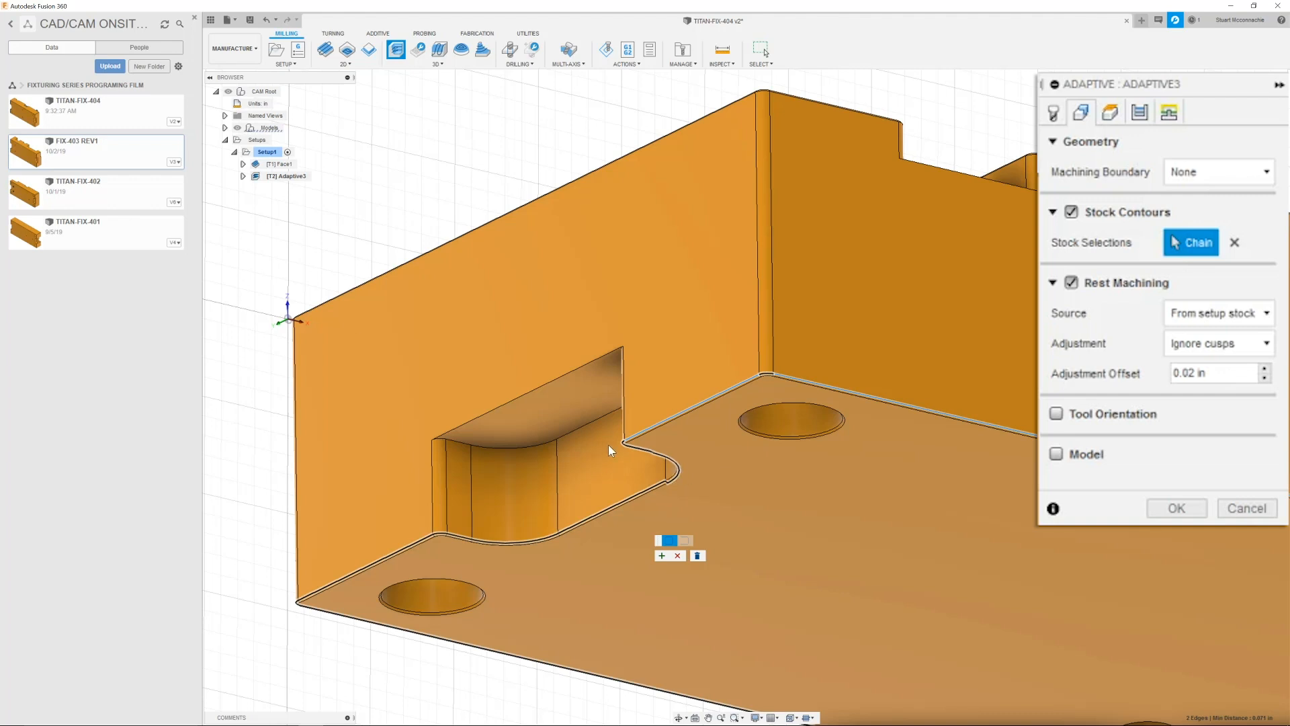
{"action": "left_click", "coordinate": [590, 361]}
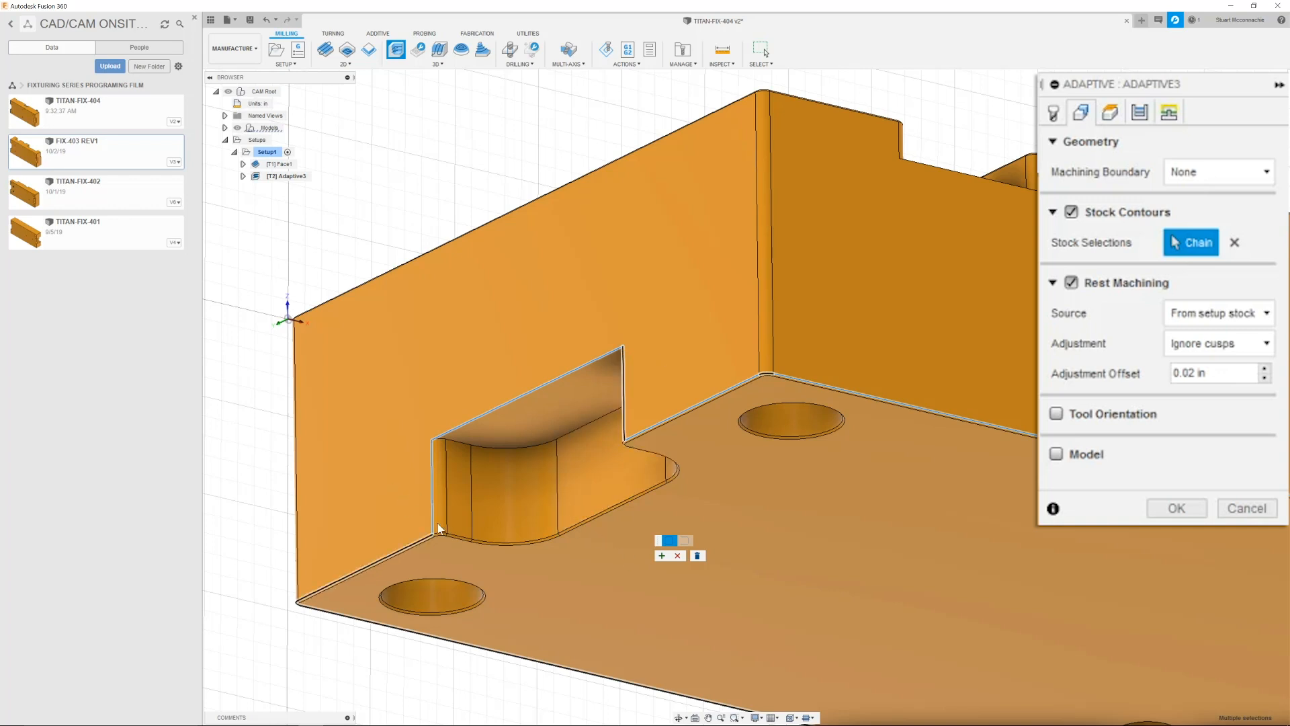
{"action": "scroll", "coordinate": [735, 376], "scroll_direction": "up", "scroll_amount": 6}
{"action": "scroll", "coordinate": [828, 341], "scroll_direction": "up", "scroll_amount": 3}
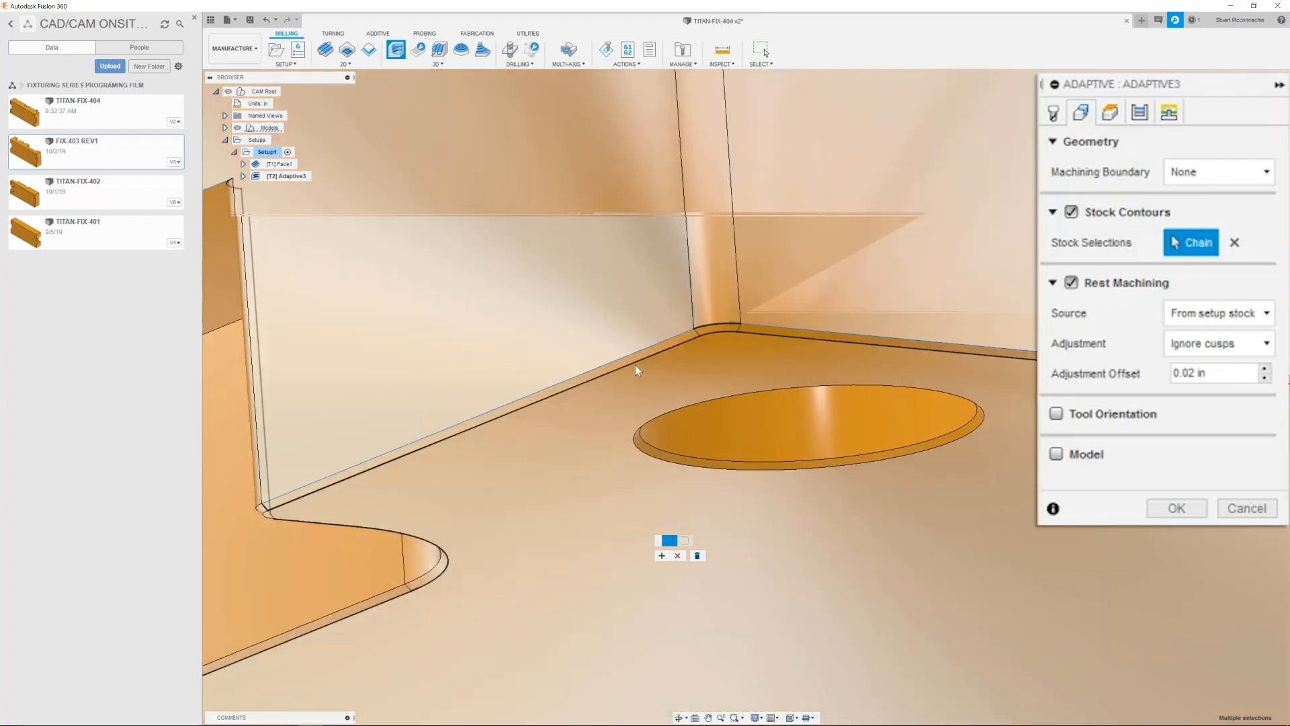
Reroute the chain along the end-face edges of the opposite notch, accept the stock contour, and turn off rest machining.
{"action": "scroll", "coordinate": [739, 329], "scroll_direction": "down", "scroll_amount": 6}
{"action": "scroll", "coordinate": [611, 390], "scroll_direction": "down", "scroll_amount": 4}
{"action": "middle_click_drag", "start_coordinate": [559, 450], "coordinate": [744, 280], "text": "shift"}
{"action": "scroll", "coordinate": [612, 405], "scroll_direction": "up", "scroll_amount": 3}
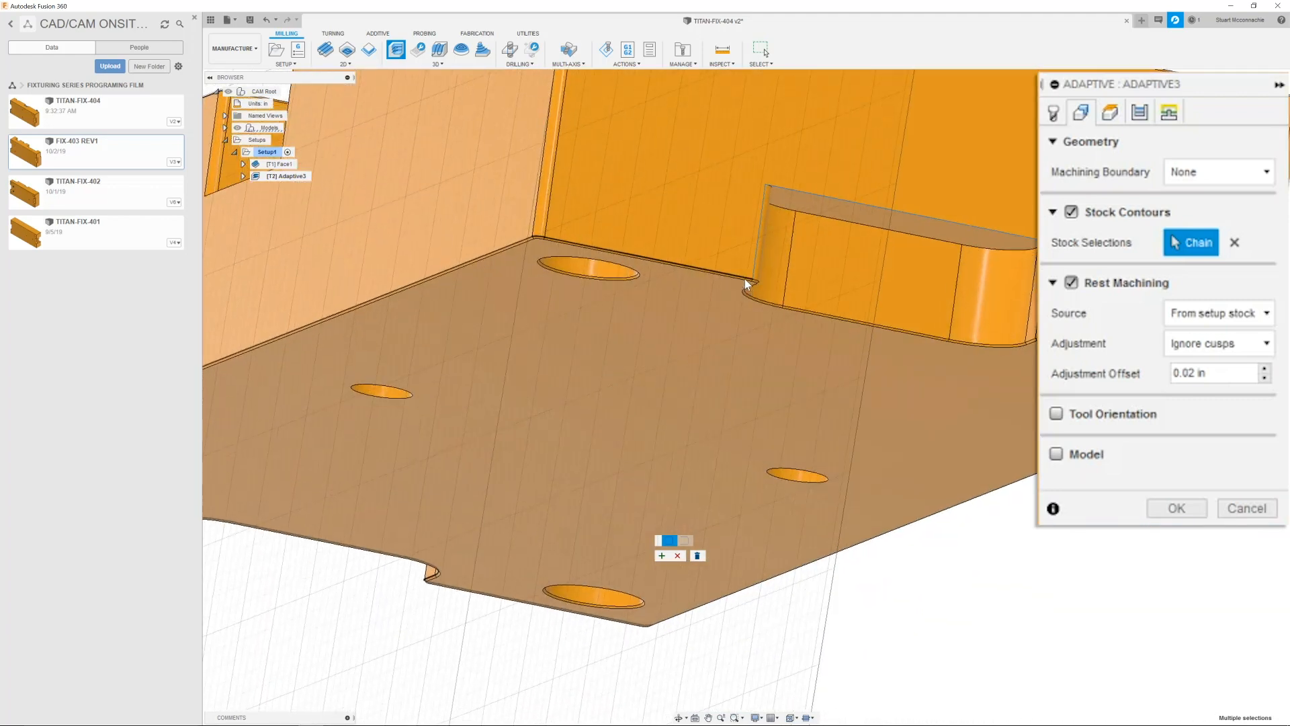
{"action": "scroll", "coordinate": [671, 450], "scroll_direction": "down", "scroll_amount": 4}
{"action": "middle_click_drag", "start_coordinate": [667, 440], "coordinate": [893, 450], "text": "shift"}
{"action": "scroll", "coordinate": [876, 369], "scroll_direction": "up", "scroll_amount": 4}
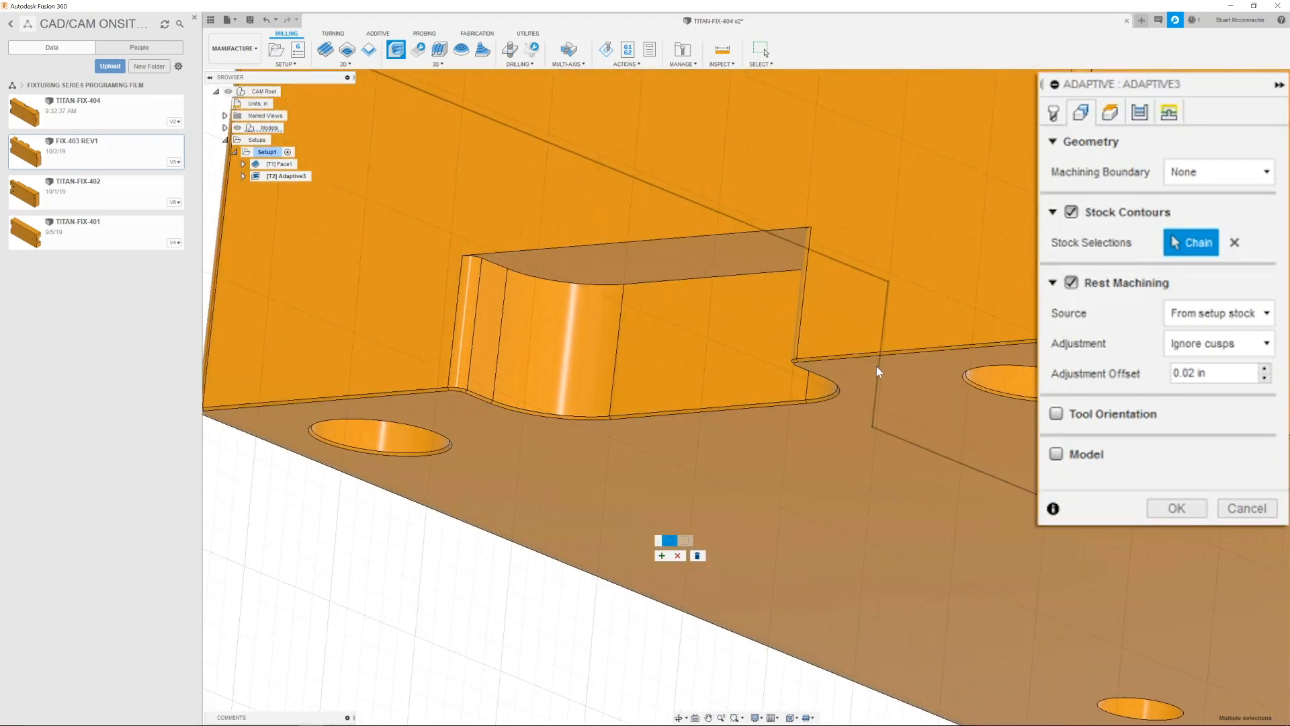
{"action": "middle_click_drag", "start_coordinate": [854, 361], "coordinate": [835, 372]}
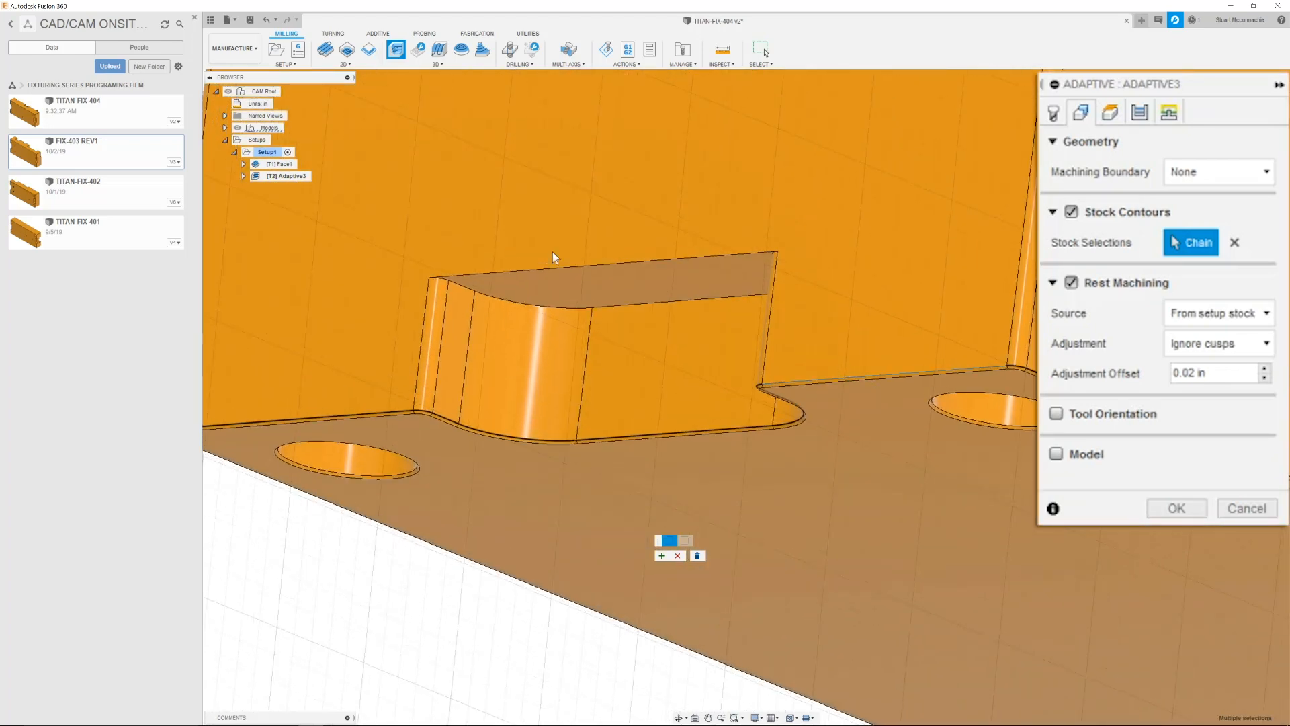
{"action": "left_click", "coordinate": [703, 257]}
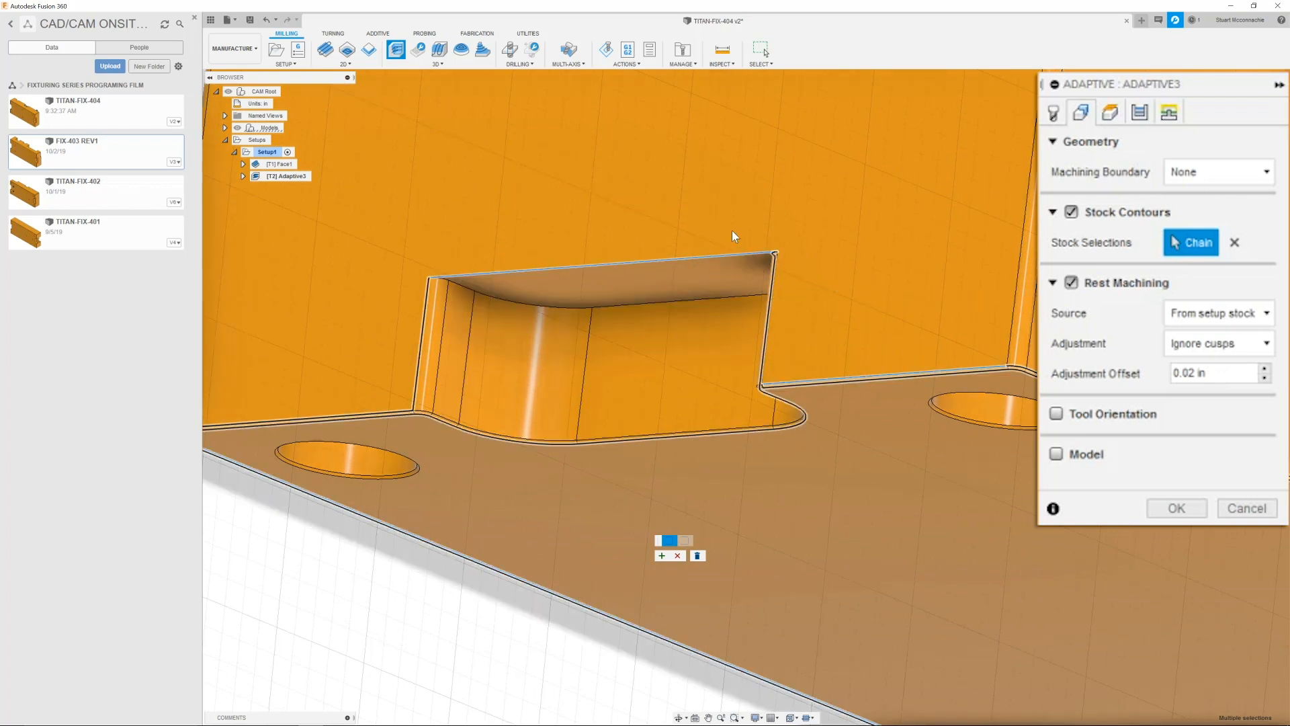
{"action": "middle_click_drag", "start_coordinate": [339, 385], "coordinate": [608, 497], "text": "shift"}
{"action": "scroll", "coordinate": [514, 466], "scroll_direction": "up", "scroll_amount": 5}
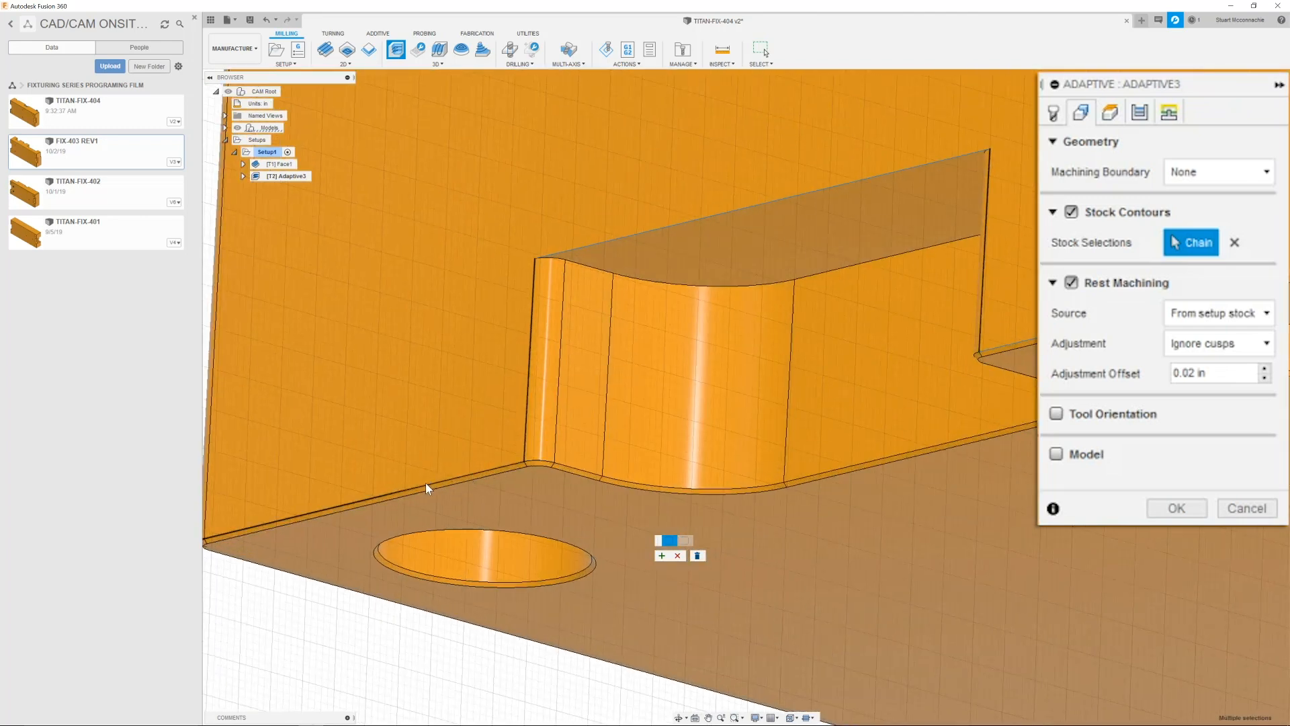
{"action": "scroll", "coordinate": [592, 484], "scroll_direction": "down", "scroll_amount": 3}
{"action": "scroll", "coordinate": [663, 554], "scroll_direction": "down", "scroll_amount": 2}
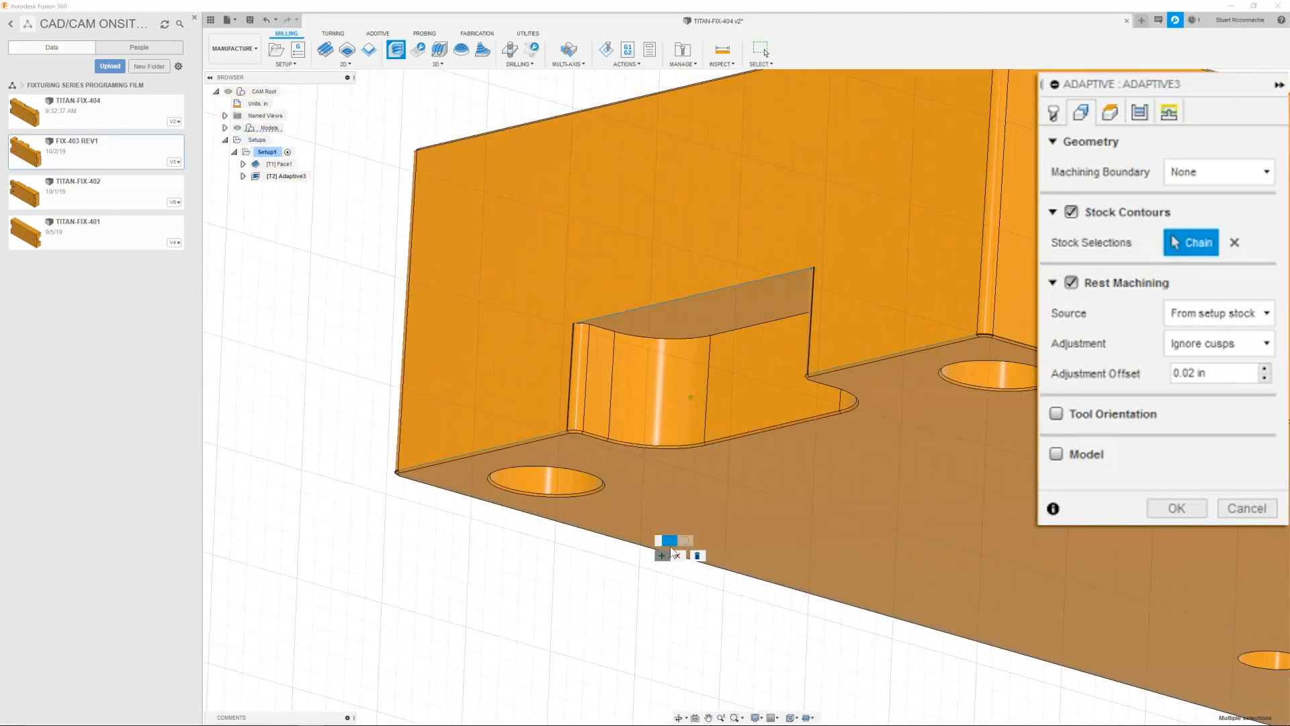
{"action": "scroll", "coordinate": [610, 457], "scroll_direction": "down", "scroll_amount": 3}
{"action": "middle_click_drag", "start_coordinate": [615, 453], "coordinate": [927, 443], "text": "shift"}
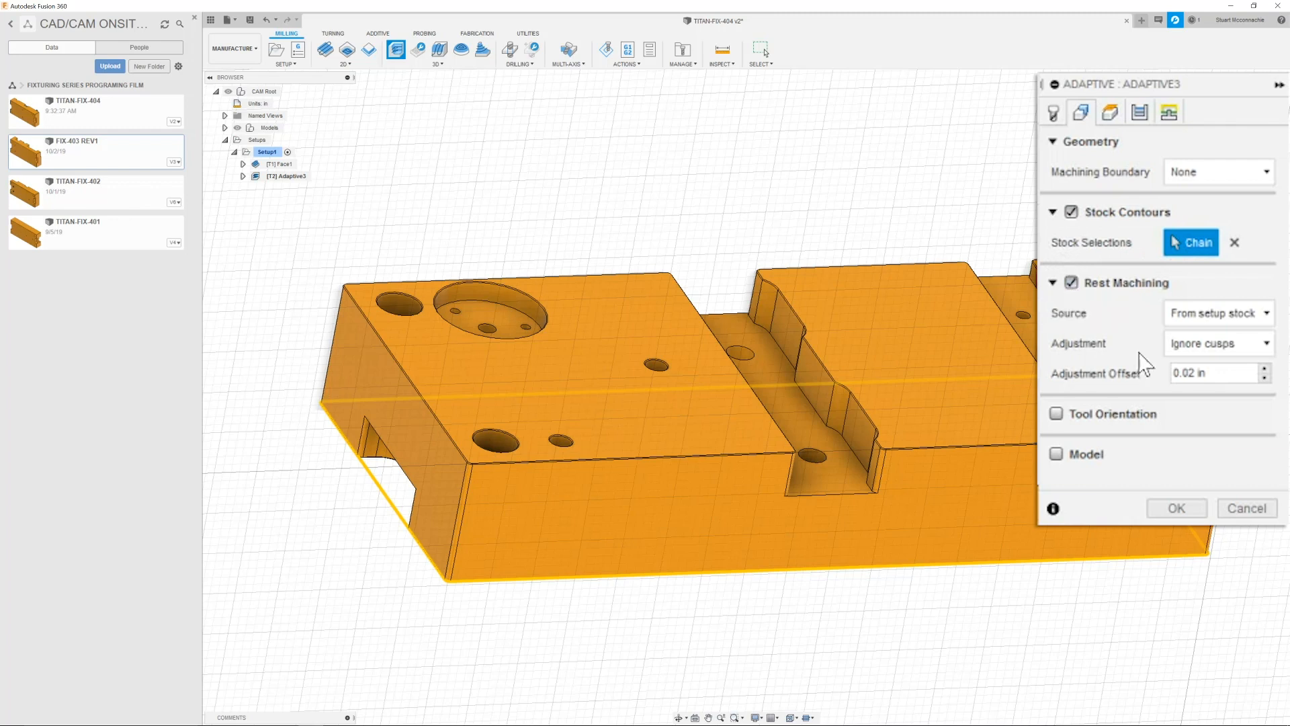
{"action": "left_click", "coordinate": [1090, 282]}
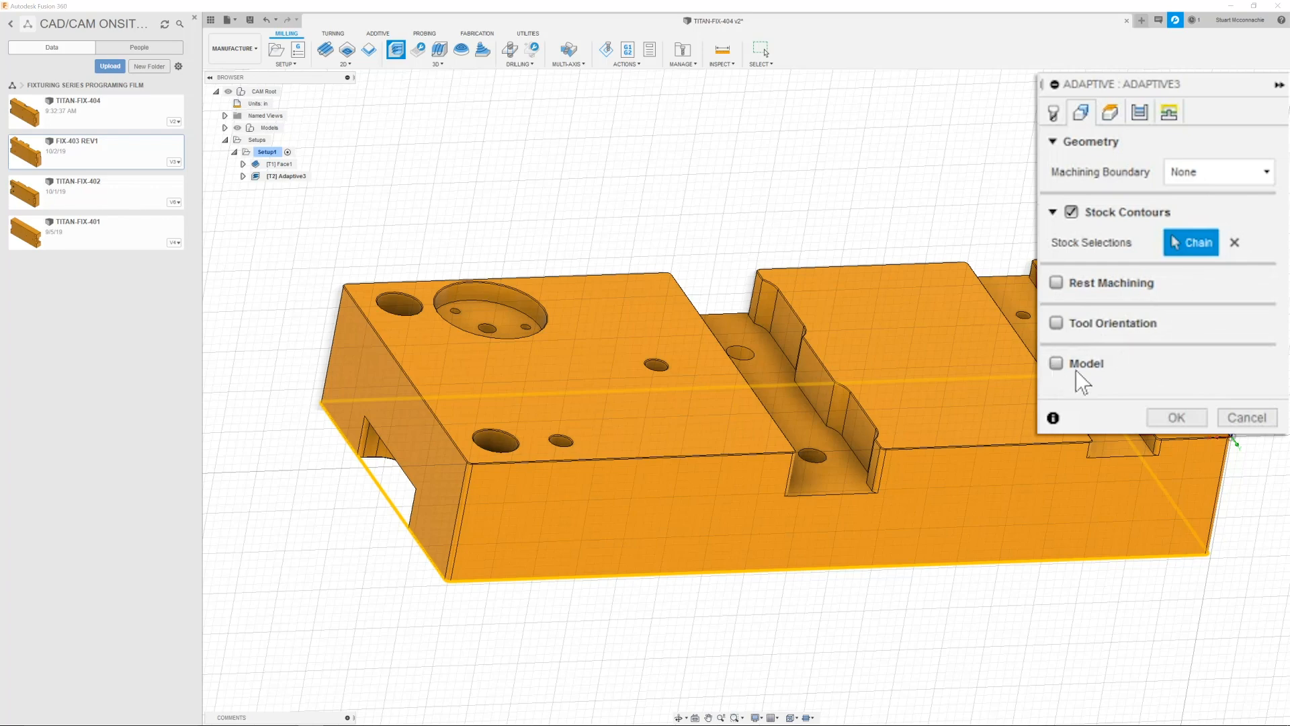
Reference the clearance, retract and top heights from Model top.
{"action": "left_click", "coordinate": [1111, 113]}
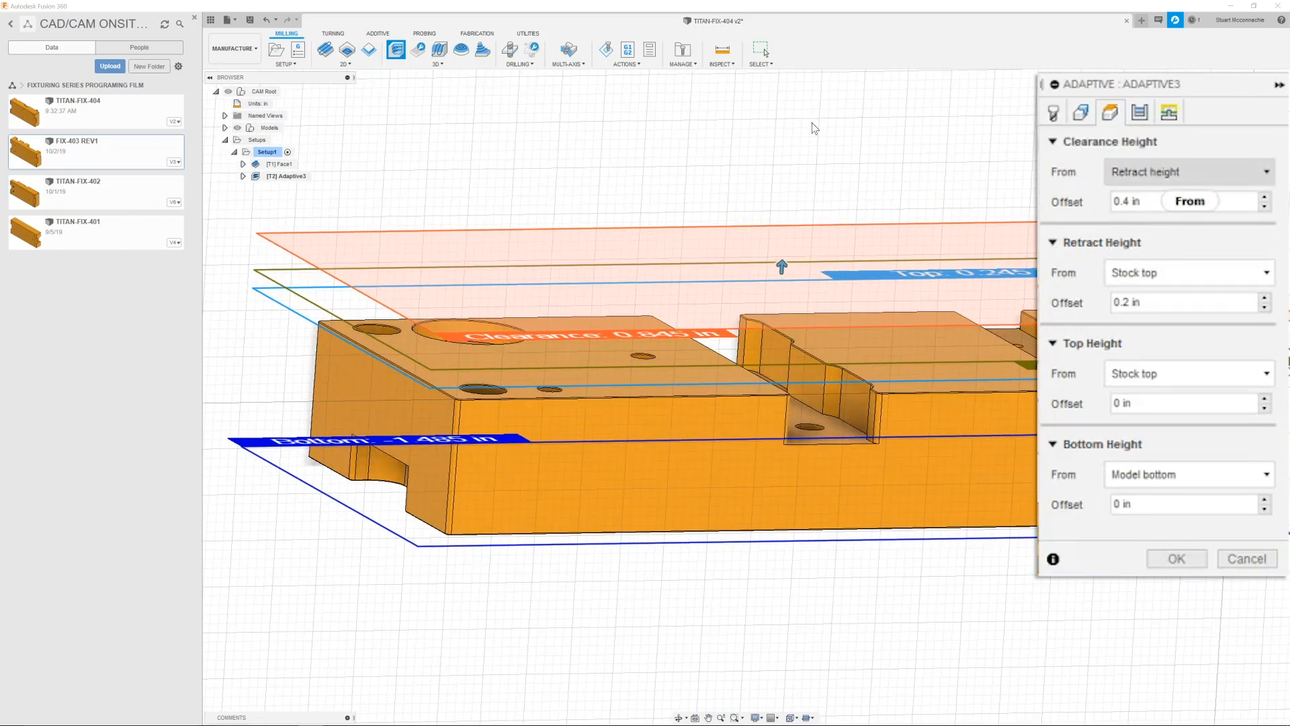
{"action": "left_click", "coordinate": [1186, 172]}
{"action": "left_click", "coordinate": [1142, 265]}
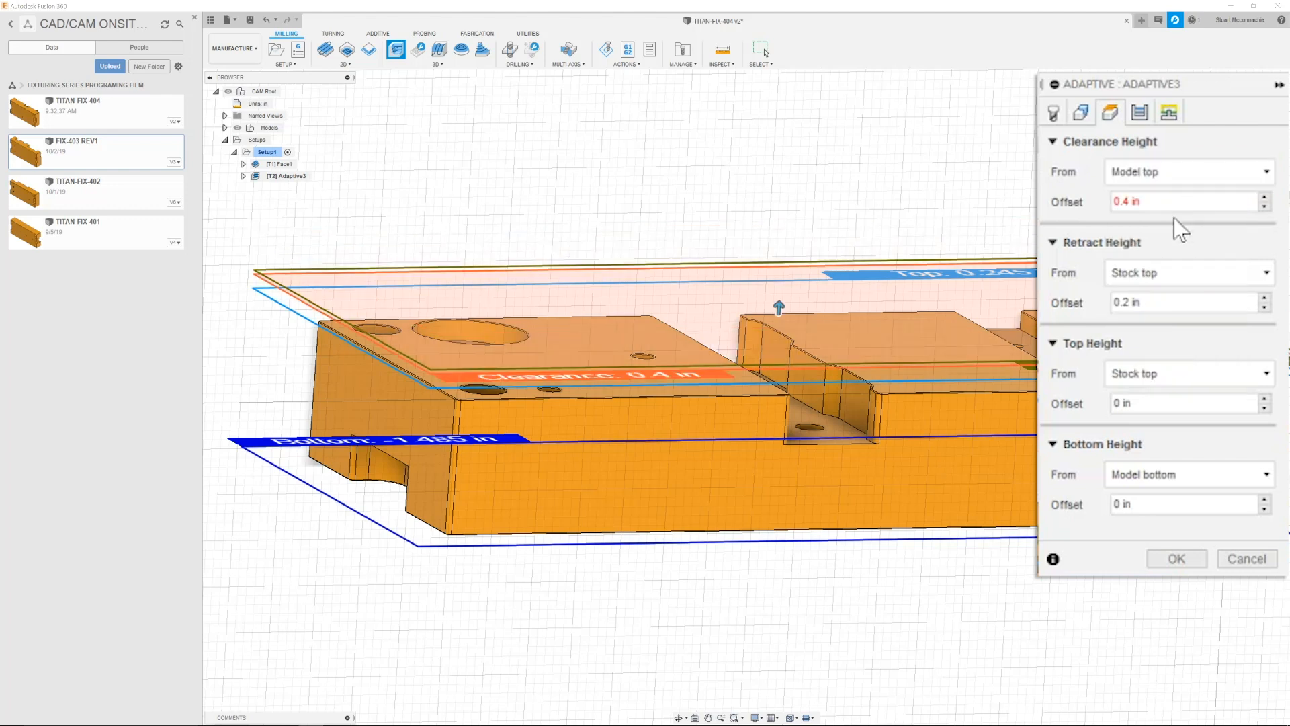
{"action": "left_click", "coordinate": [1146, 273]}
{"action": "left_click", "coordinate": [1154, 367]}
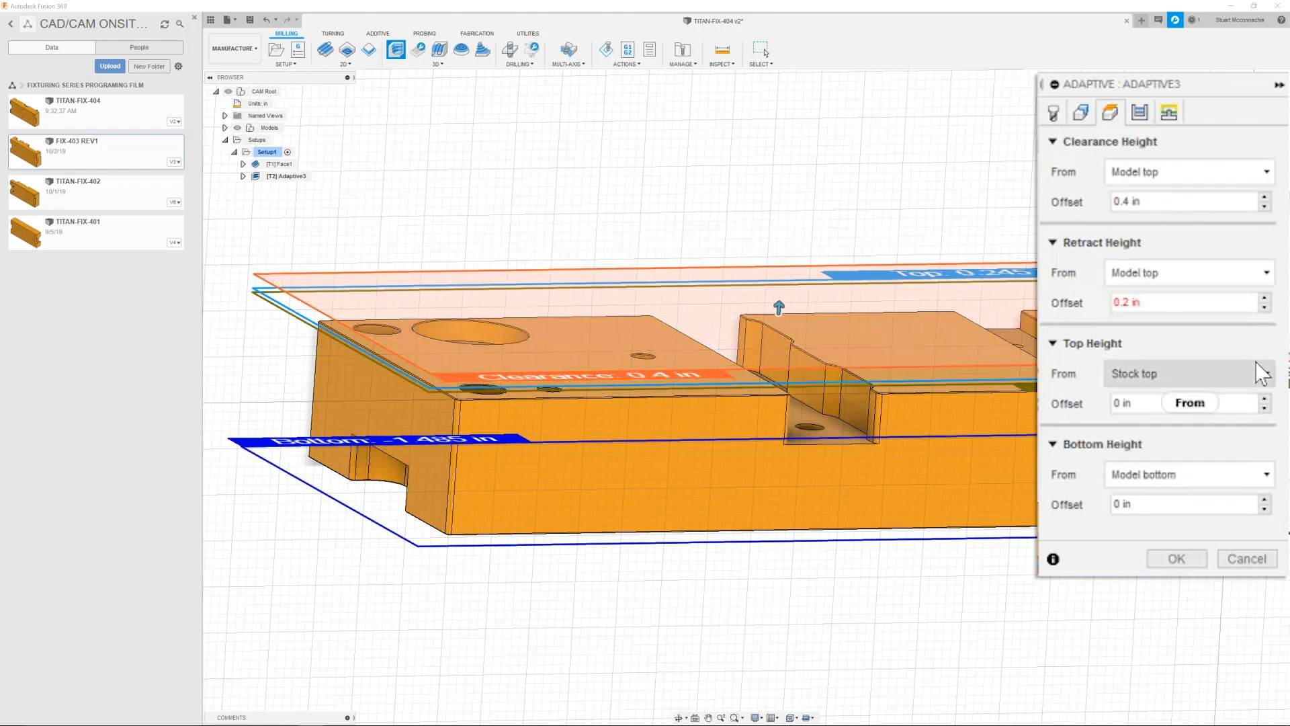
{"action": "left_click", "coordinate": [1179, 375]}
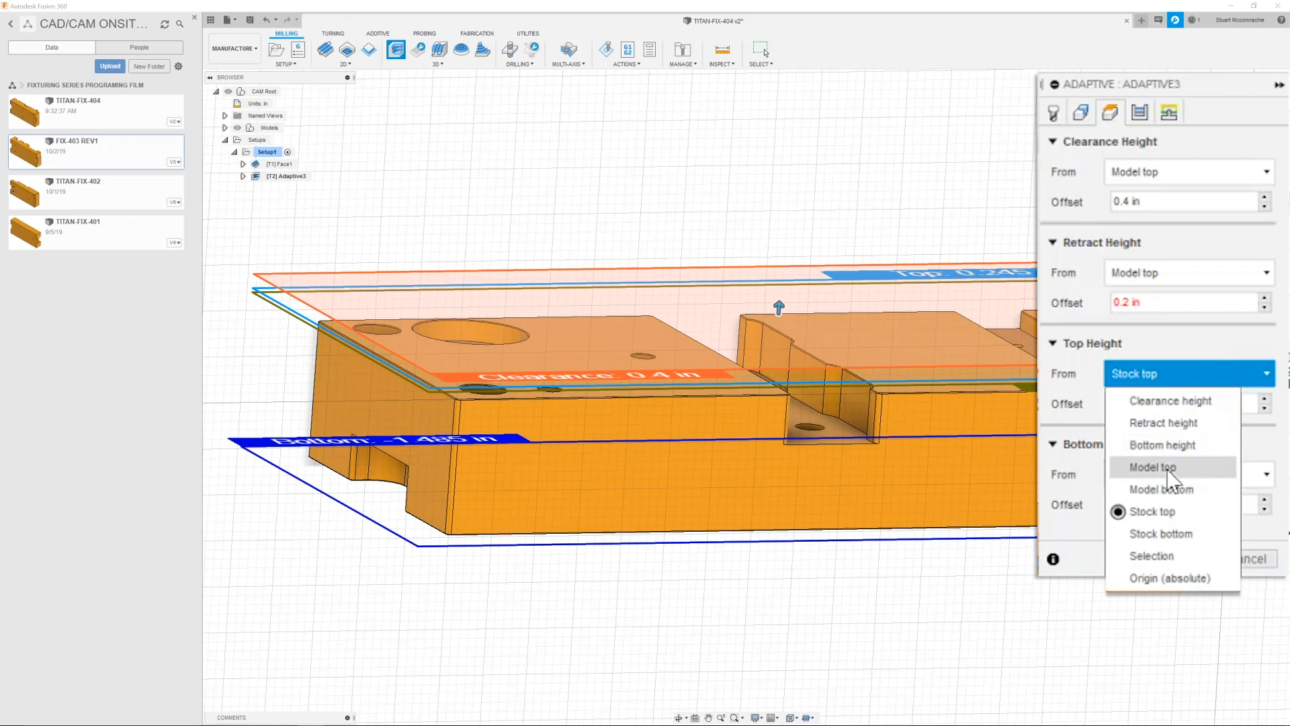
{"action": "left_click", "coordinate": [1152, 467]}
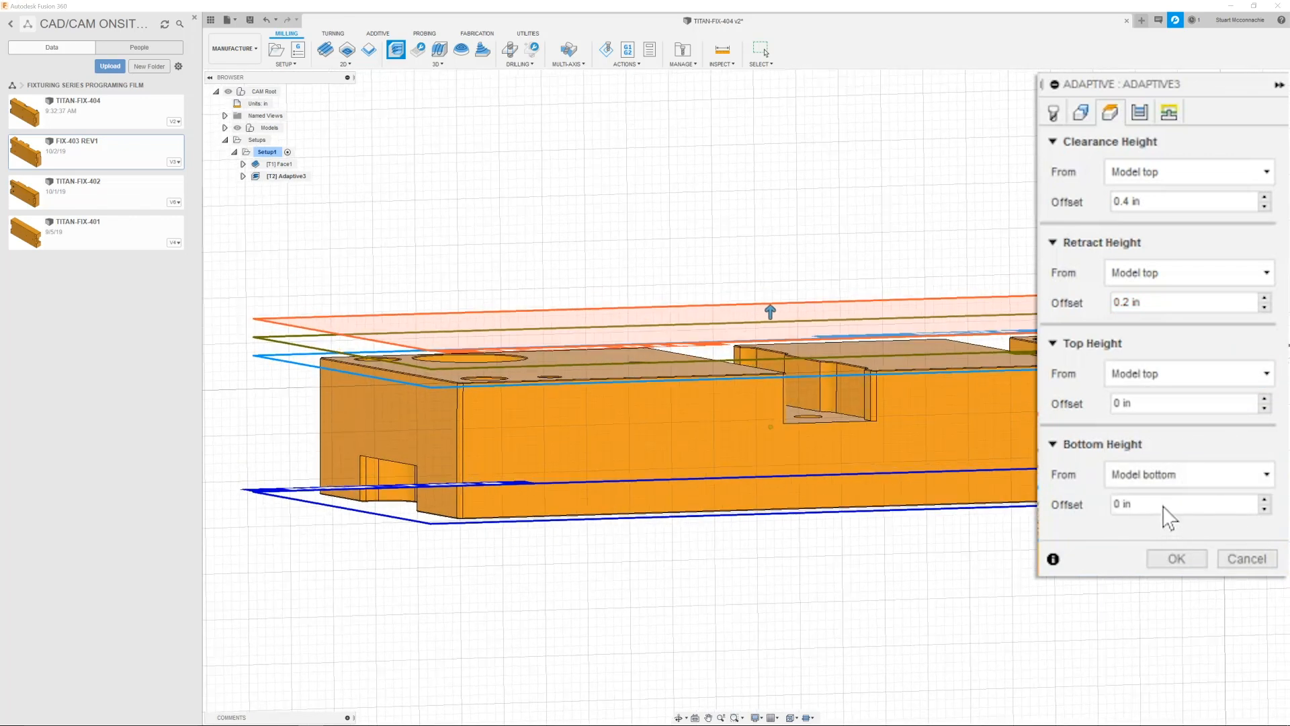
Reference the bottom height from the floor face of the wide scalloped slot with a -.03 in offset.
{"action": "left_click", "coordinate": [1124, 504]}
{"action": "left_click", "coordinate": [1148, 474]}
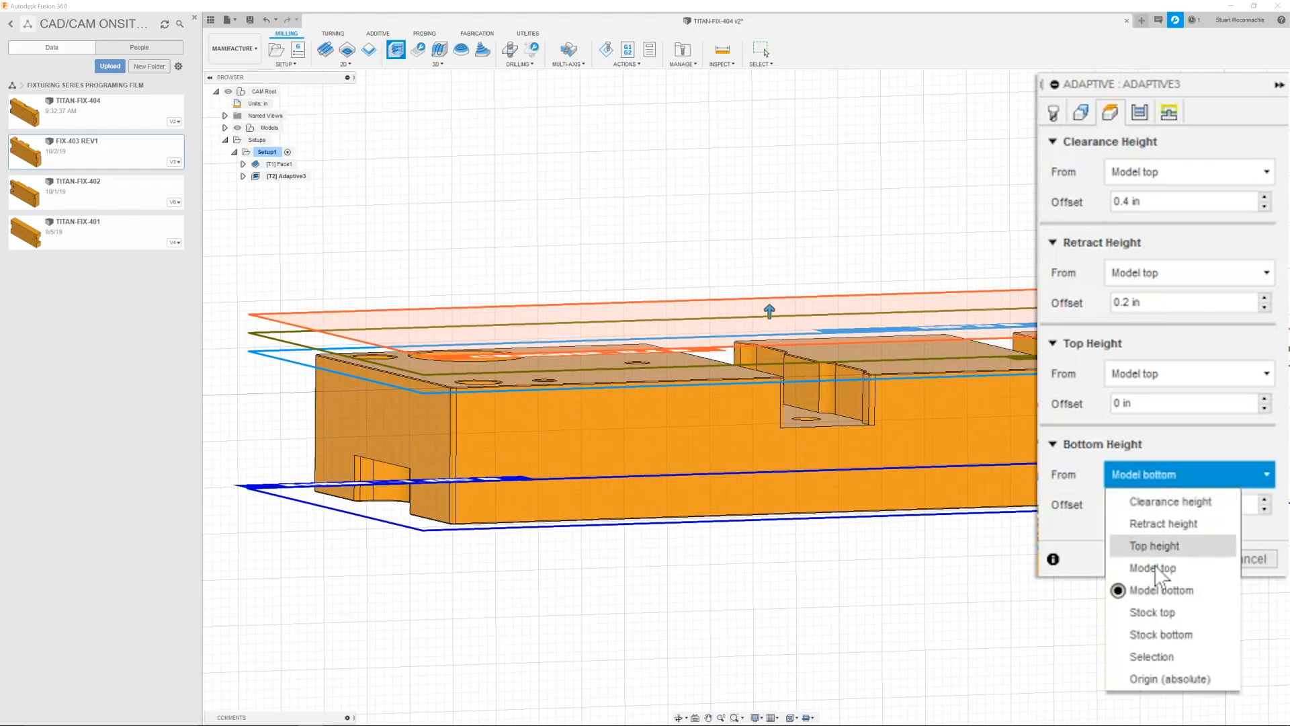
{"action": "left_click", "coordinate": [1162, 657]}
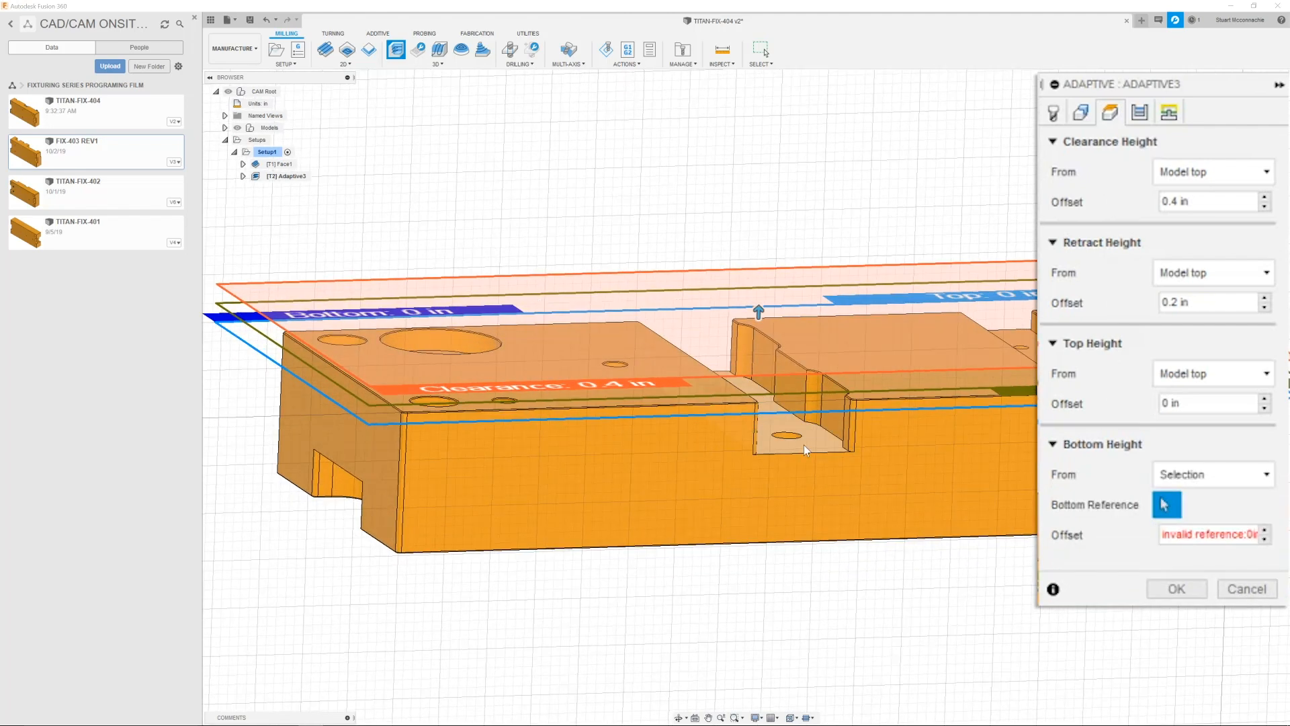
{"action": "left_click", "coordinate": [813, 435]}
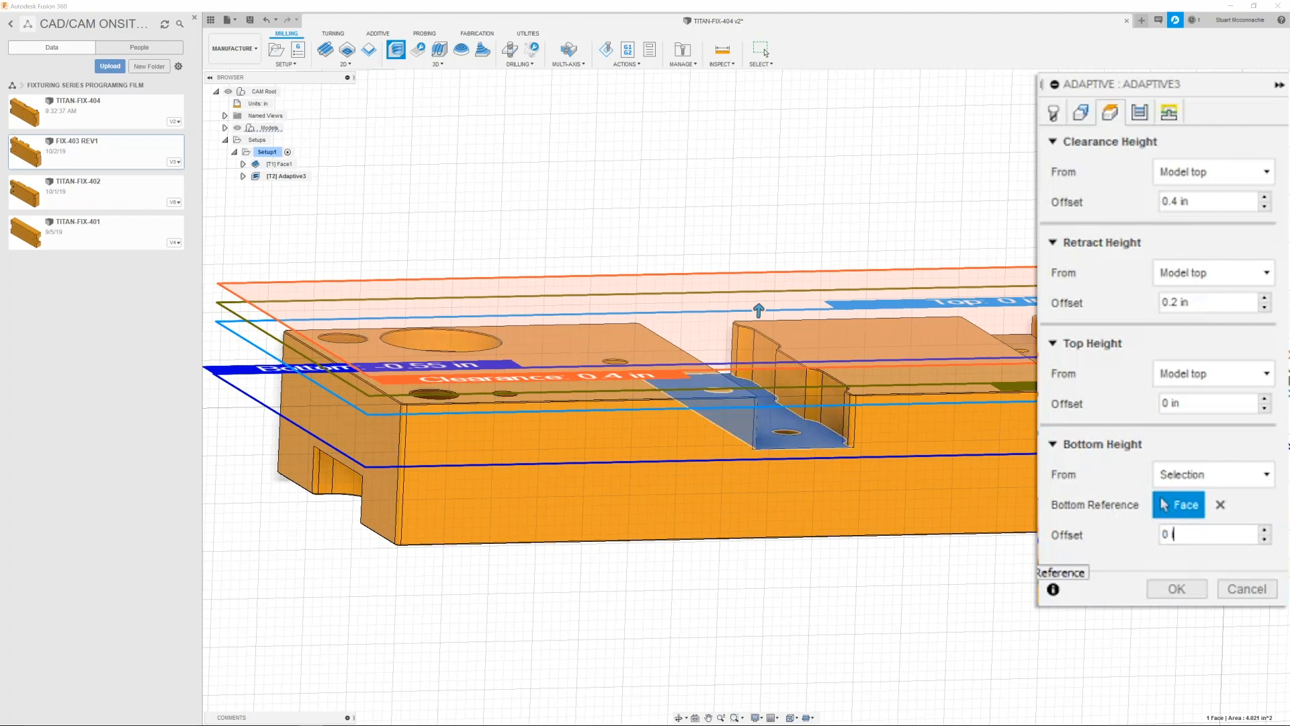
{"action": "type", "text": "-.03"}
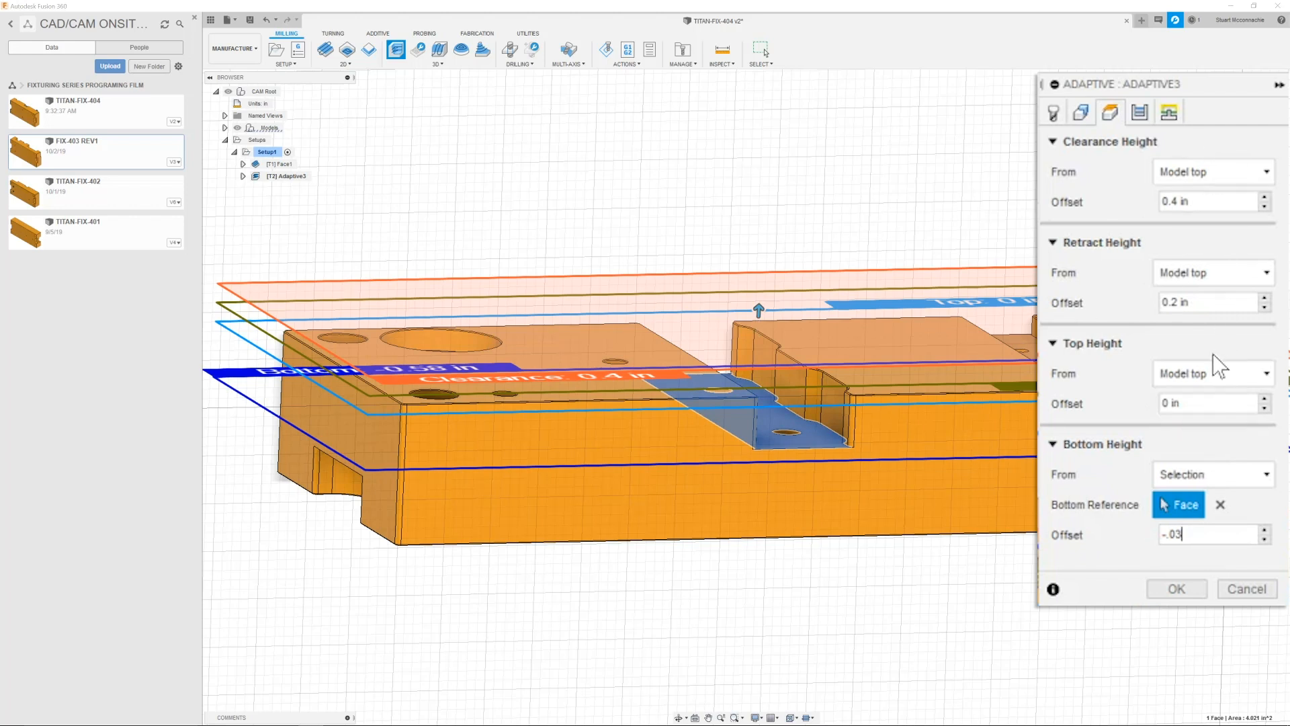
Set the retract and clearance height offsets to .1 in and the top height offset to -.01 in.
{"action": "left_click", "coordinate": [1213, 302]}
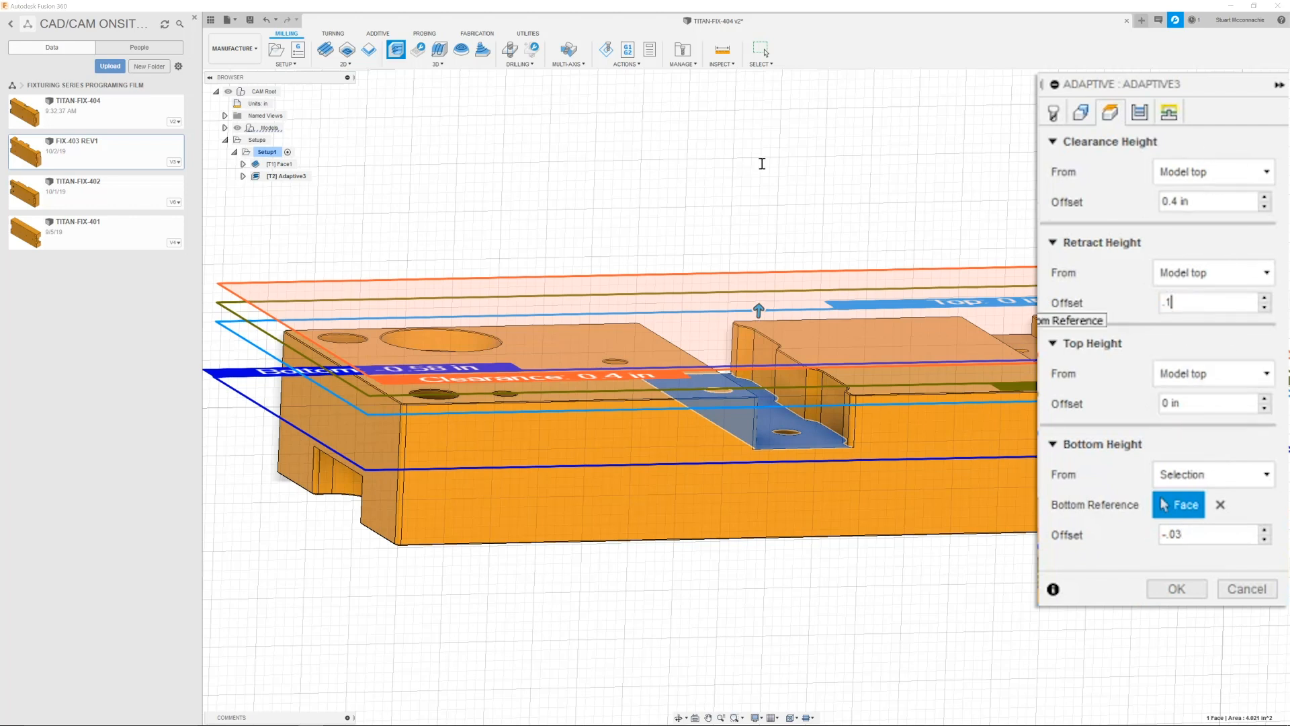
{"action": "type", "text": ".1"}
{"action": "left_click", "coordinate": [1224, 200]}
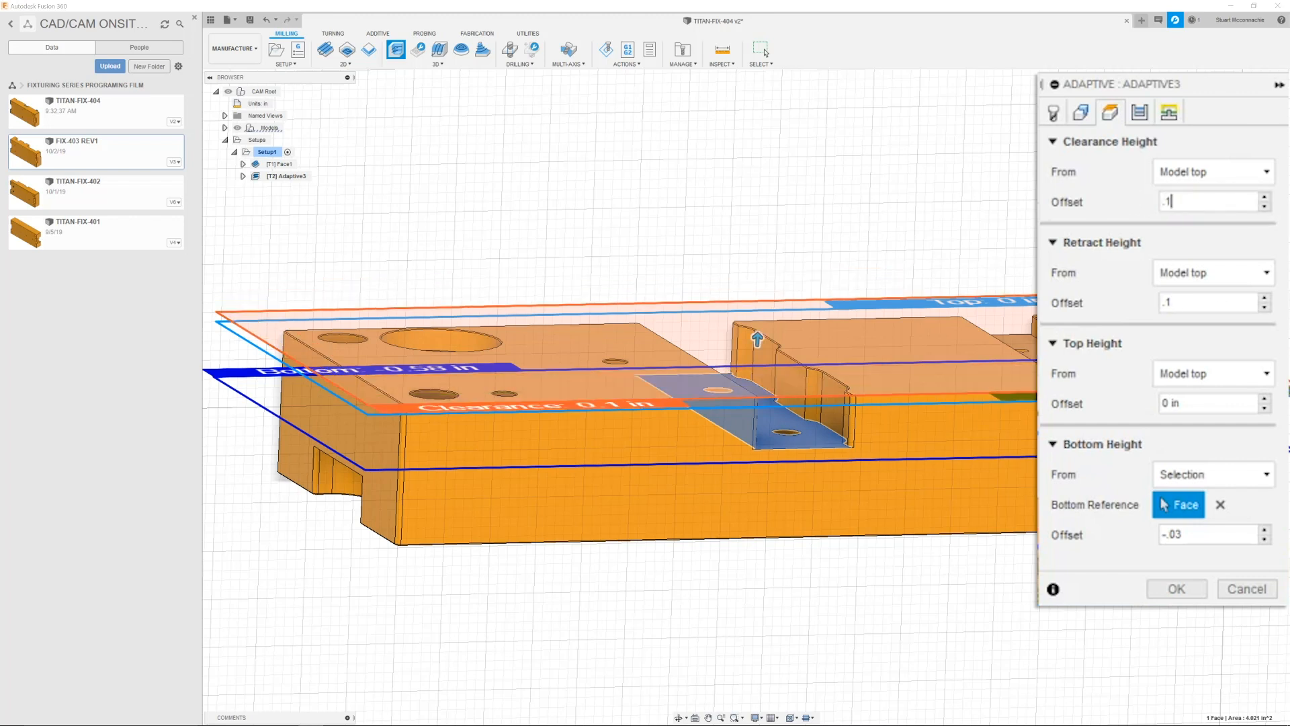
{"action": "left_click", "coordinate": [1189, 403]}
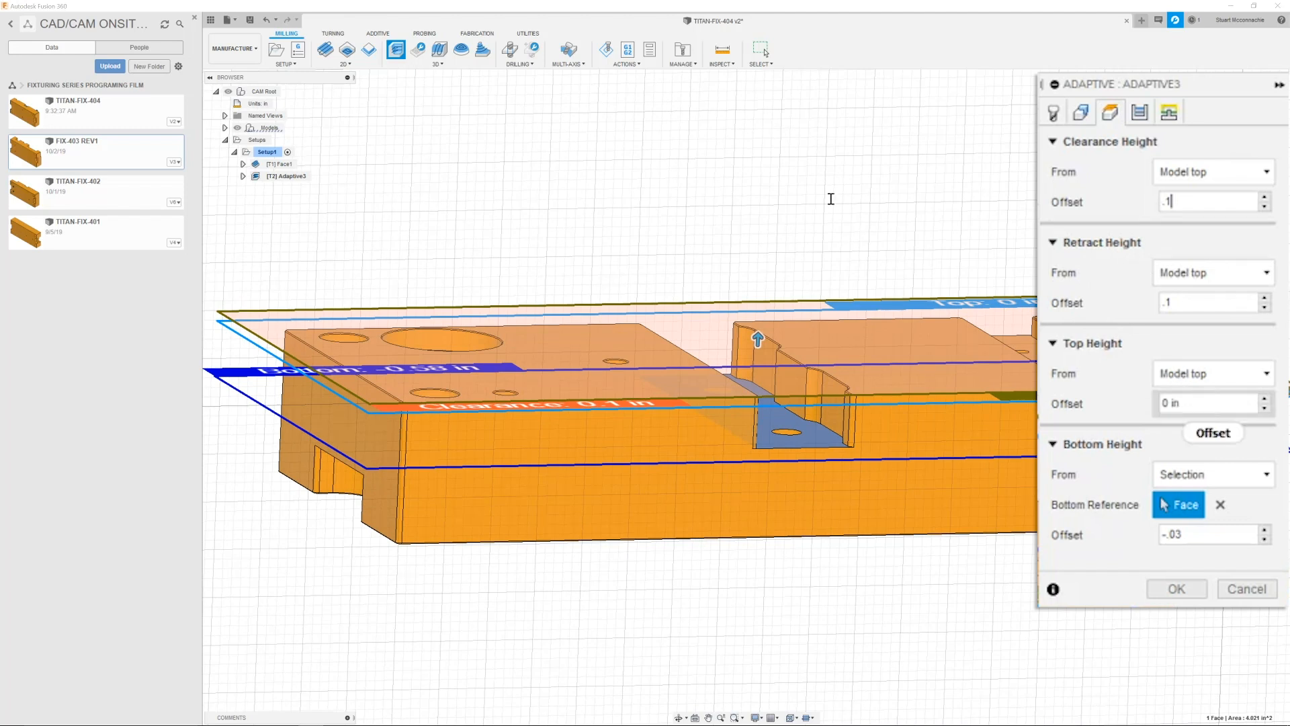
{"action": "type", "text": "-.01"}
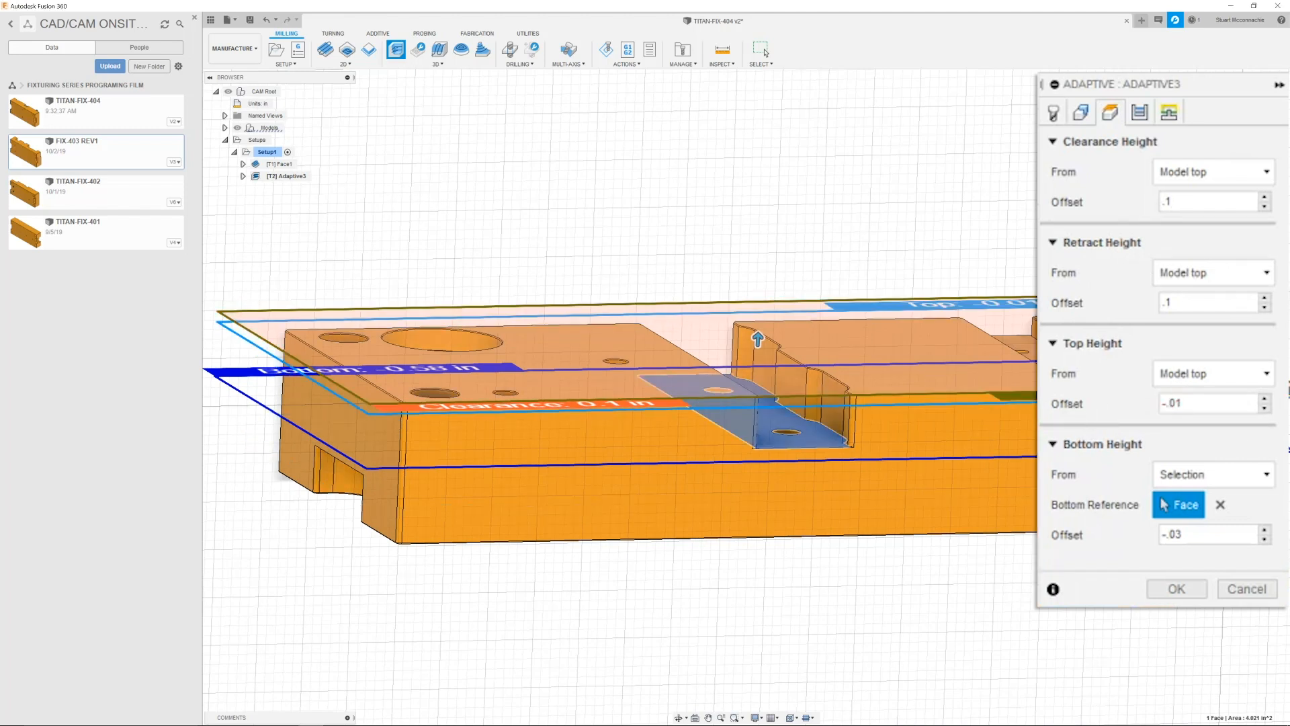
Set optimal load 0.1 in, minimum cutting radius 0.025 in, maximum roughing stepdown 1 in and fine stepdown 0.1 in, with flat area detection on.
{"action": "left_click", "coordinate": [1250, 107]}
{"action": "scroll", "coordinate": [880, 409], "scroll_direction": "down", "scroll_amount": 3}
{"action": "scroll", "coordinate": [940, 393], "scroll_direction": "up", "scroll_amount": 3}
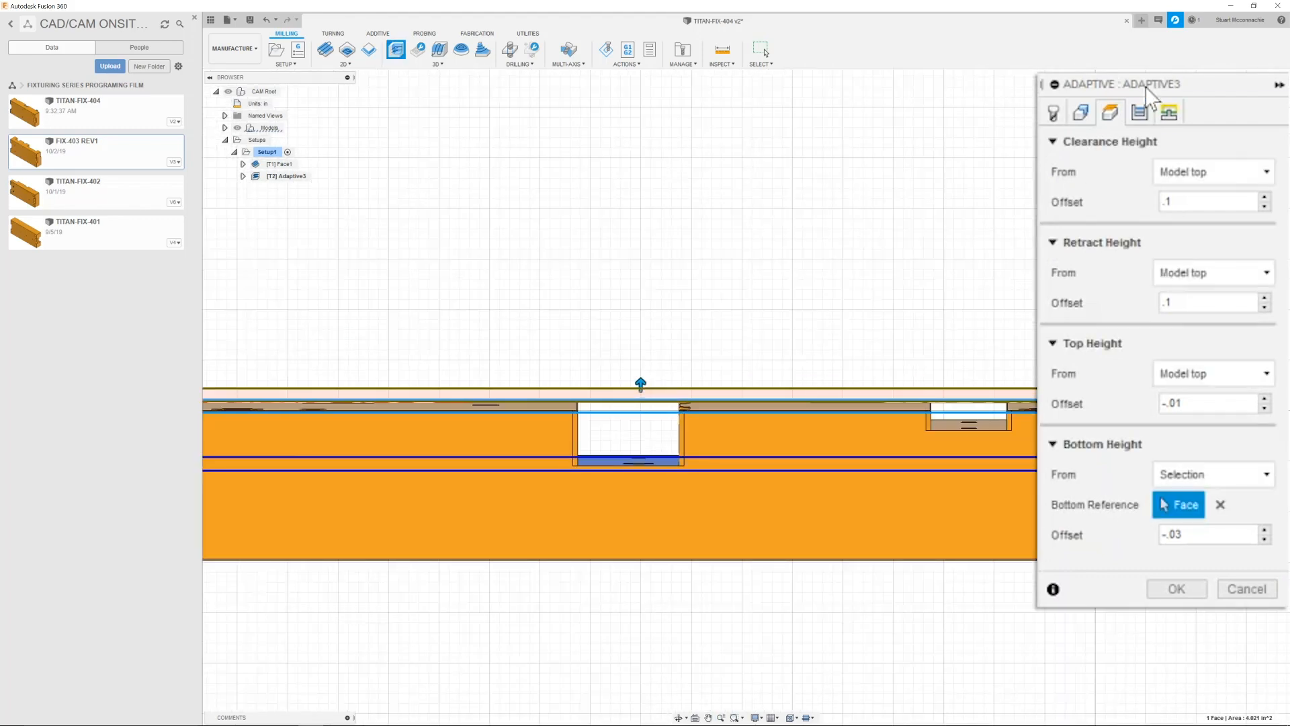
{"action": "scroll", "coordinate": [875, 343], "scroll_direction": "up", "scroll_amount": 5}
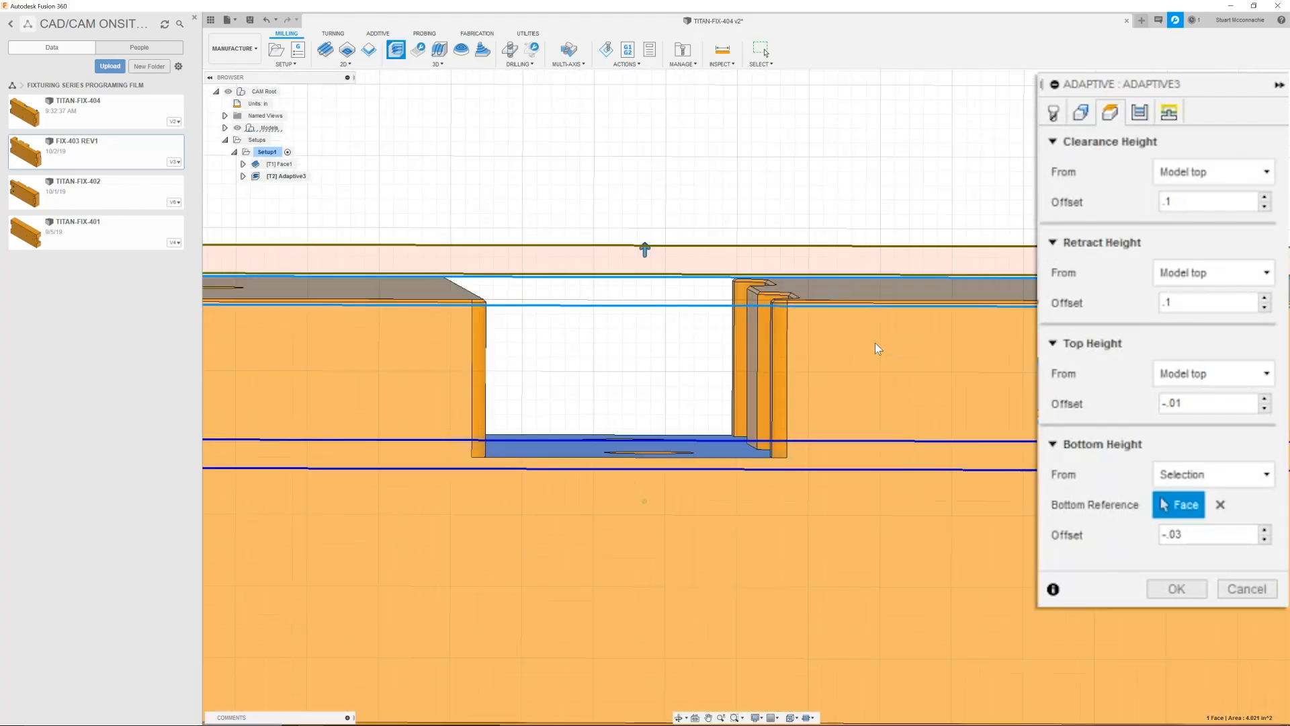
{"action": "middle_click_drag", "start_coordinate": [883, 233], "coordinate": [867, 343], "text": "shift"}
{"action": "scroll", "coordinate": [835, 296], "scroll_direction": "down", "scroll_amount": 6}
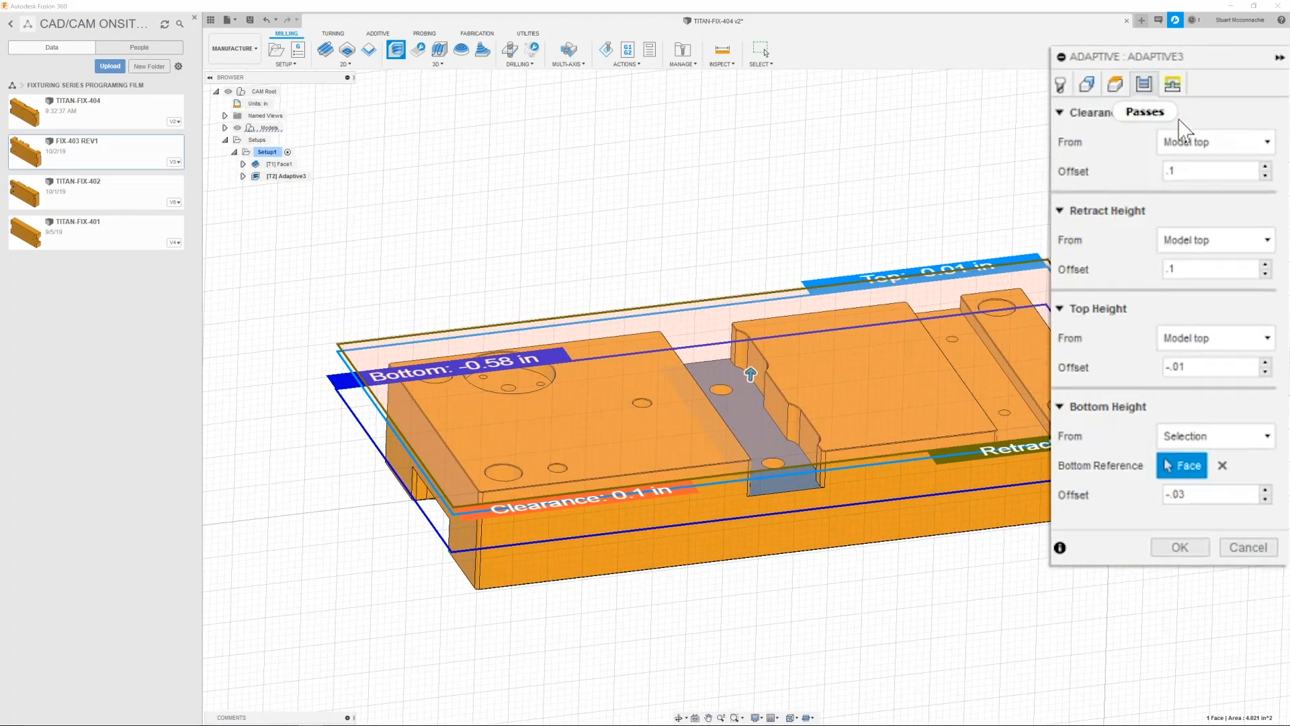
{"action": "left_click", "coordinate": [1151, 96]}
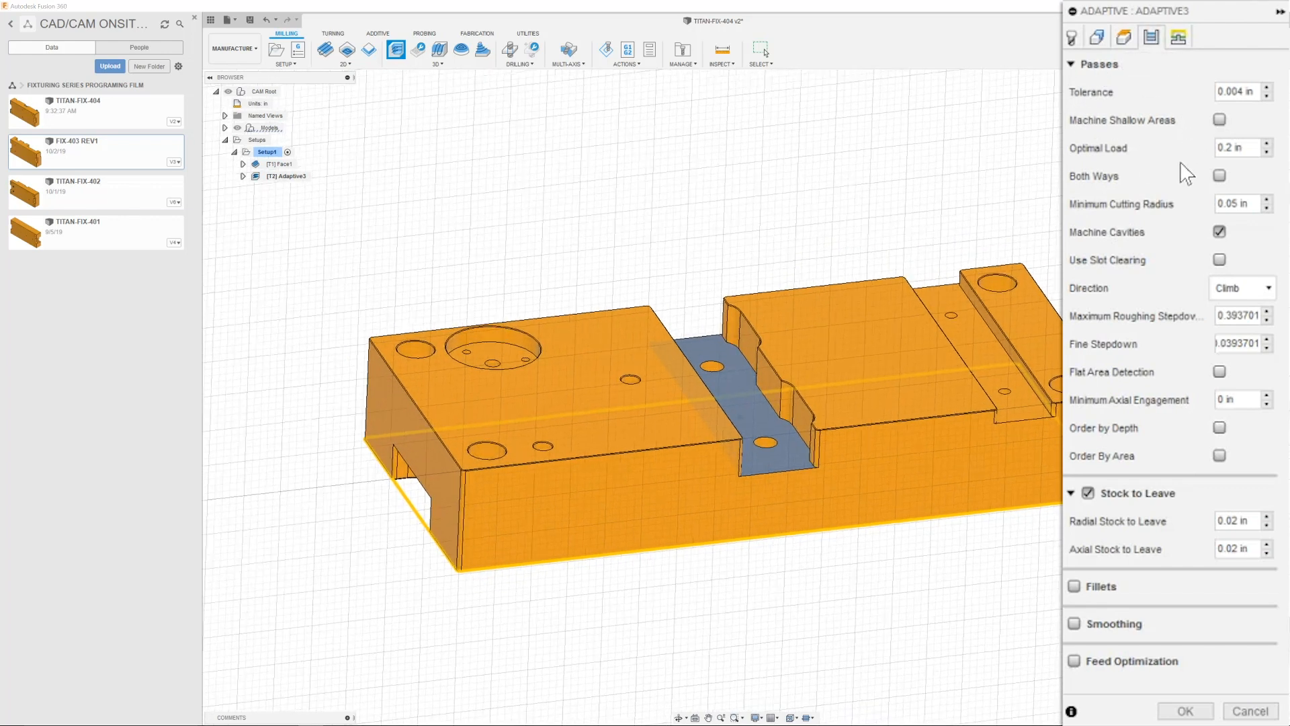
{"action": "left_click_drag", "start_coordinate": [1251, 148], "coordinate": [1206, 146]}
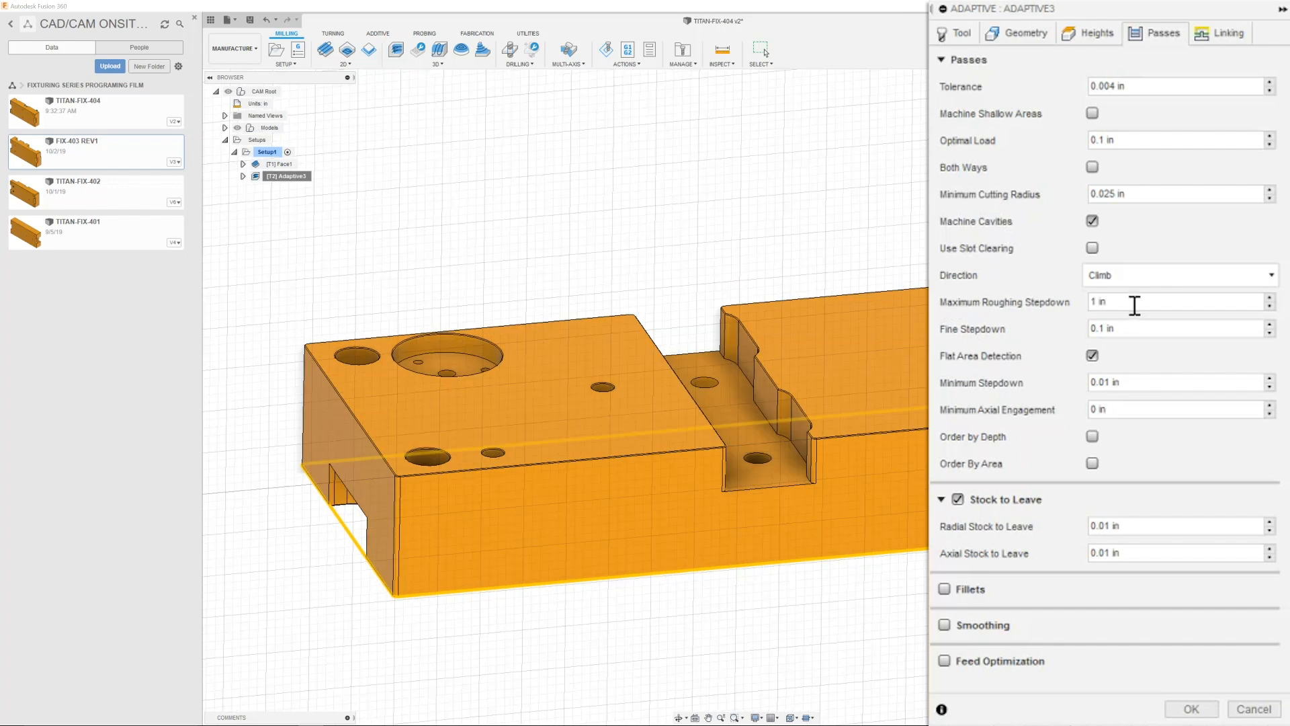
{"action": "left_click", "coordinate": [1134, 305]}
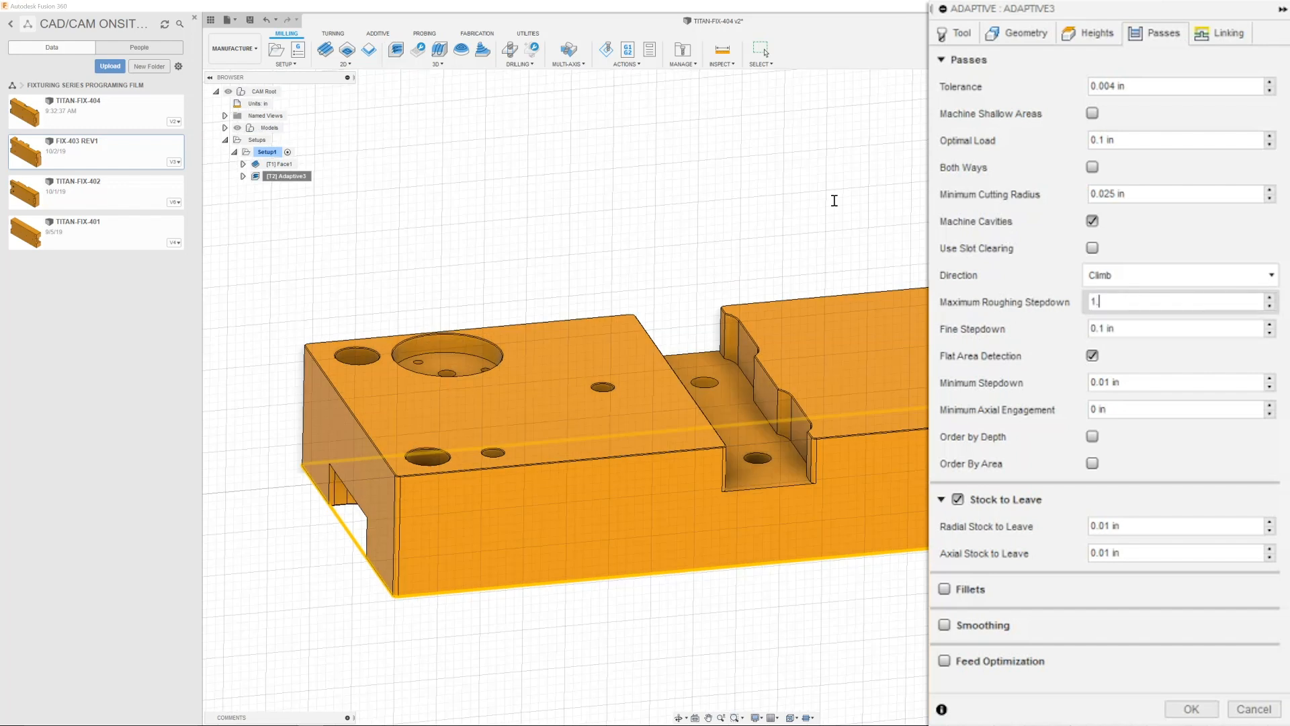
{"action": "left_click", "coordinate": [1149, 324]}
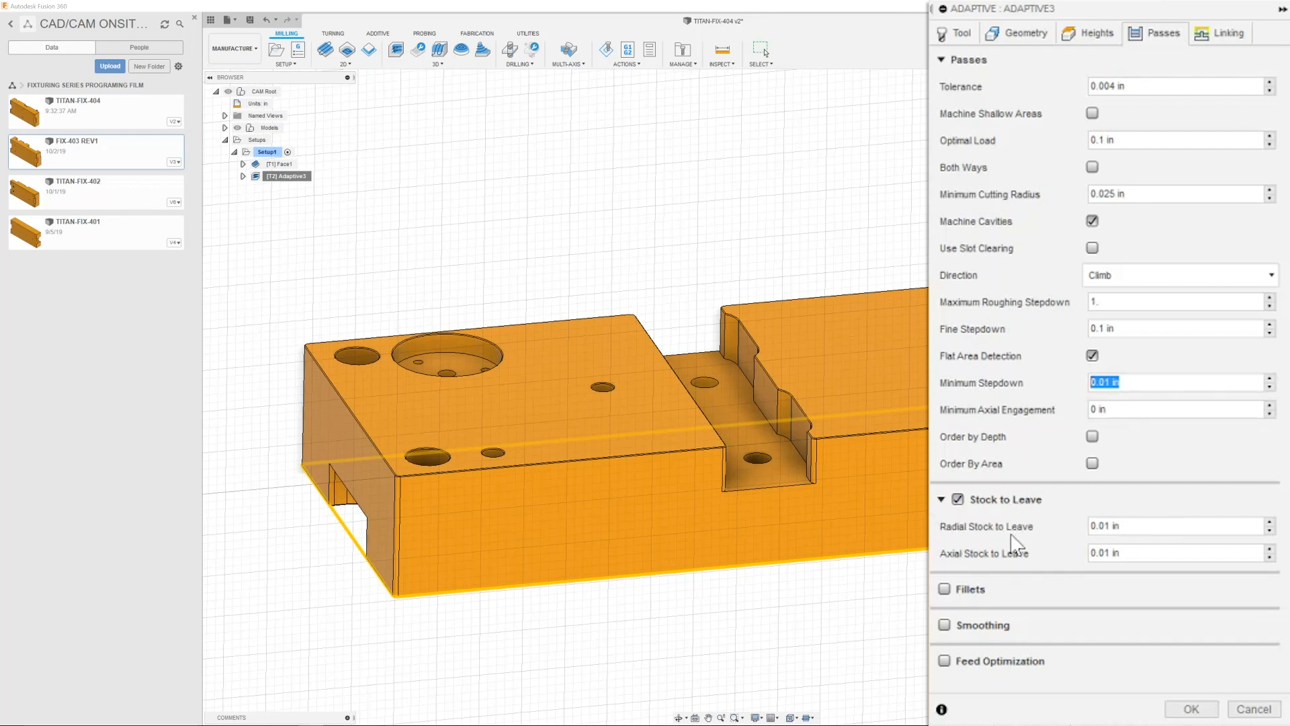
Leave 0.01 in of radial and axial stock, go through the linking clearance and lead settings, and generate the adaptive toolpath.
{"action": "left_click", "coordinate": [1175, 528]}
{"action": "key", "text": "Tab"}
{"action": "left_click", "coordinate": [1163, 523]}
{"action": "left_click", "coordinate": [1229, 41]}
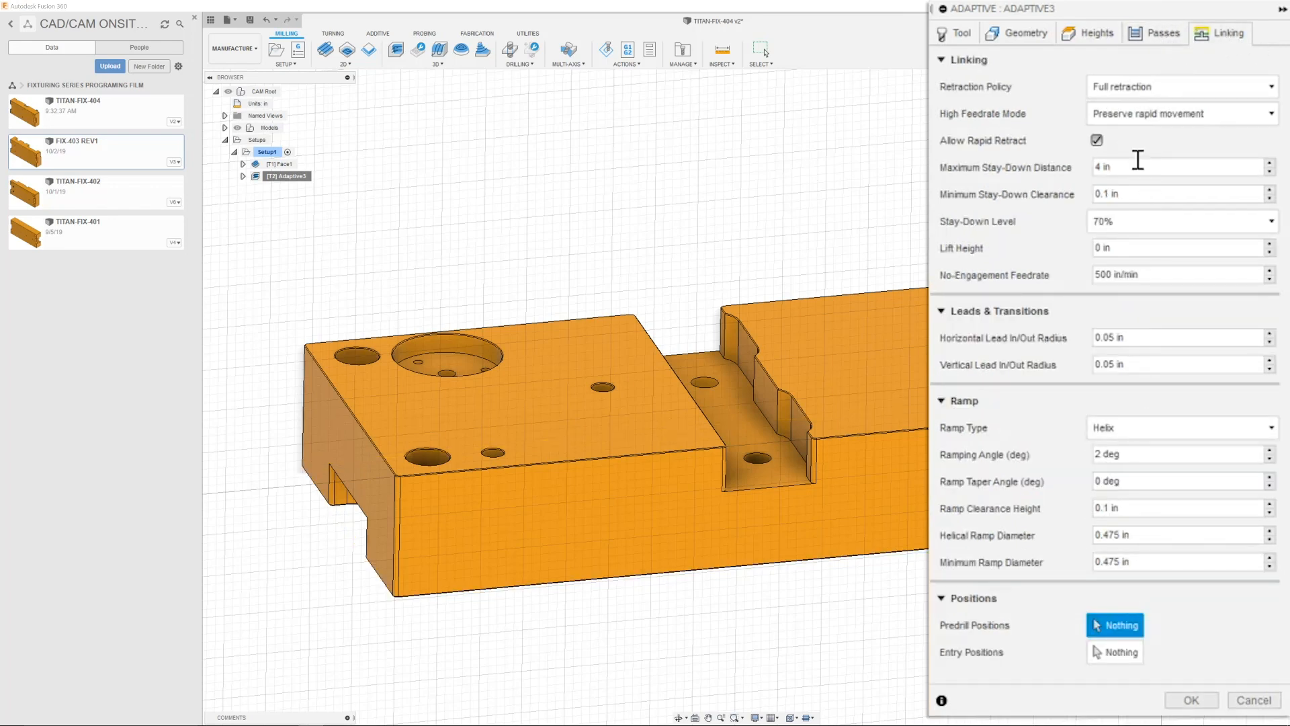
{"action": "left_click", "coordinate": [1174, 194]}
{"action": "left_click", "coordinate": [1155, 338]}
{"action": "key", "text": "Tab"}
{"action": "key", "text": "Return"}
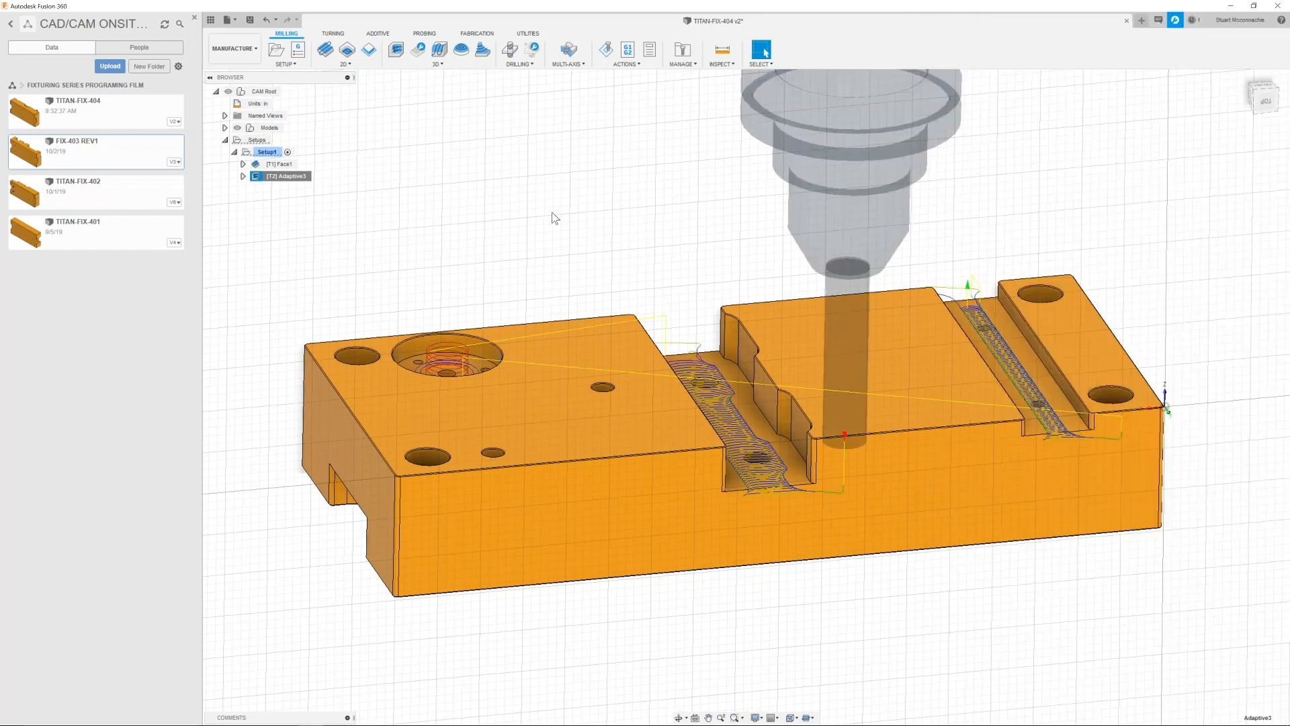
Deselect the adaptive toolpath and hide the layout grid.
{"action": "left_click", "coordinate": [518, 228]}
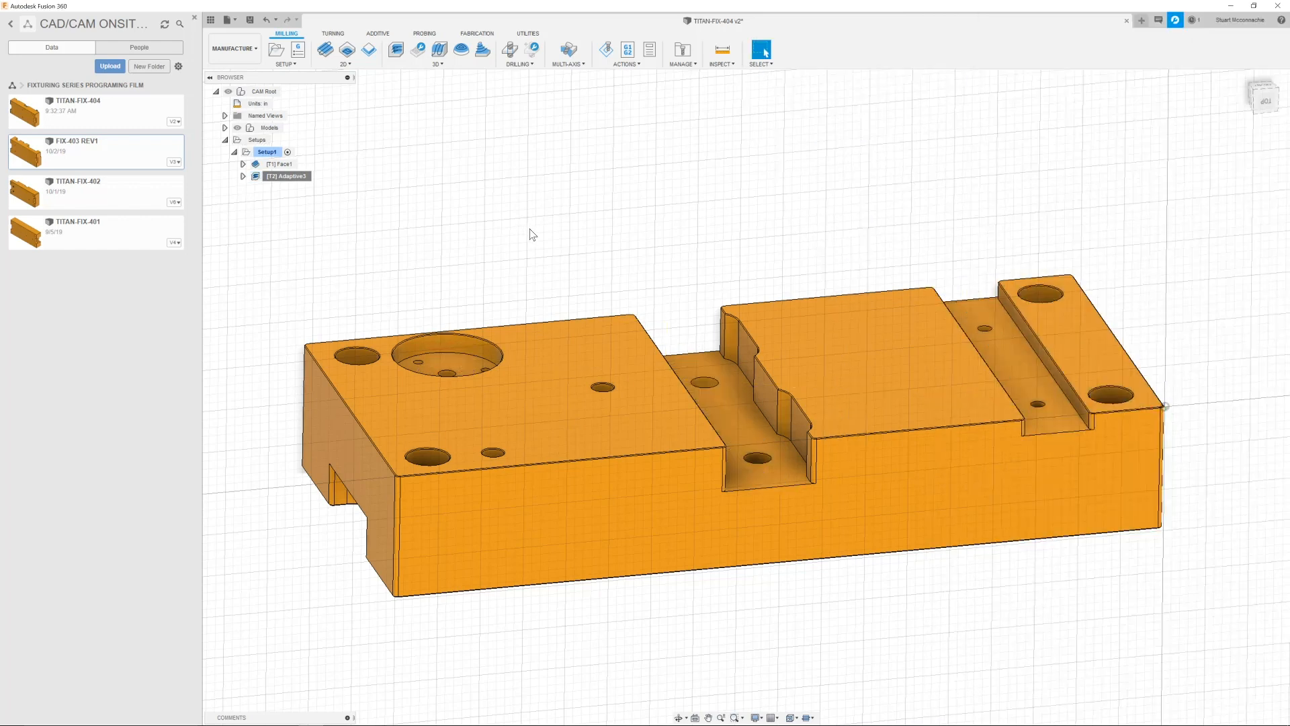
{"action": "left_click", "coordinate": [282, 180]}
{"action": "middle_click_drag", "start_coordinate": [331, 179], "coordinate": [348, 173], "text": "shift"}
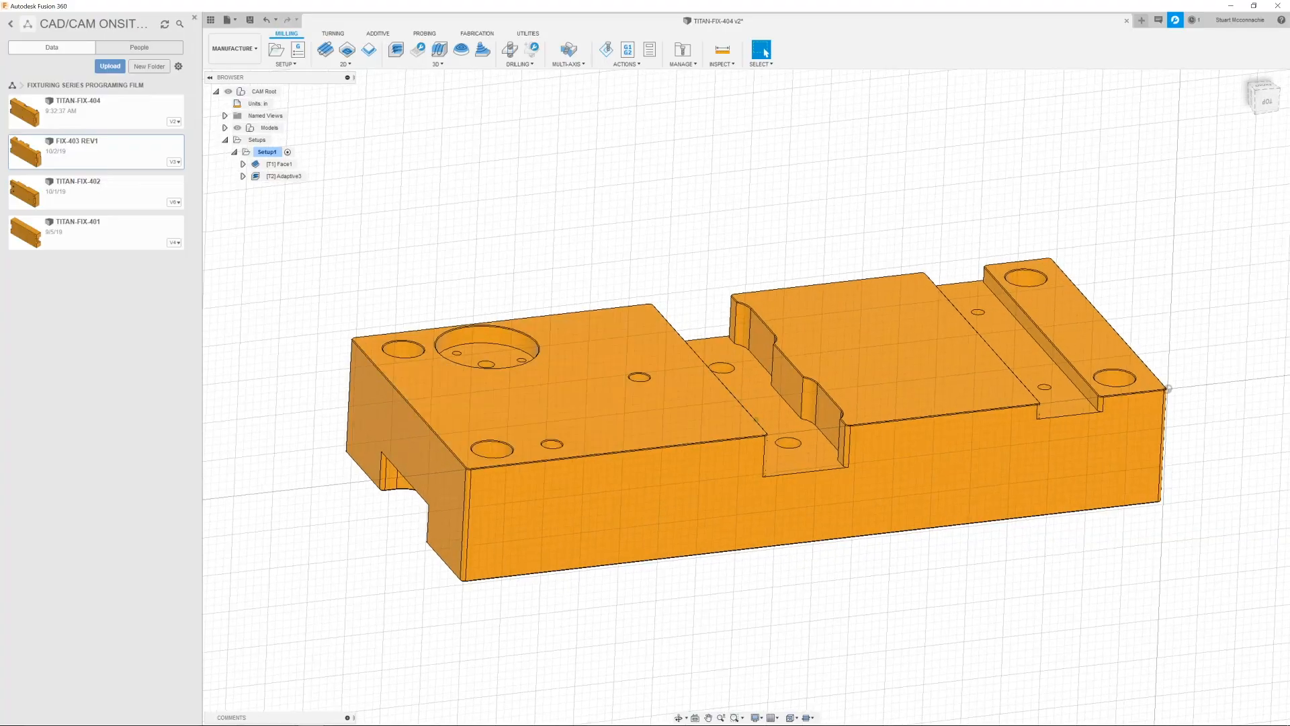
{"action": "left_click", "coordinate": [772, 718]}
{"action": "left_click", "coordinate": [790, 654]}
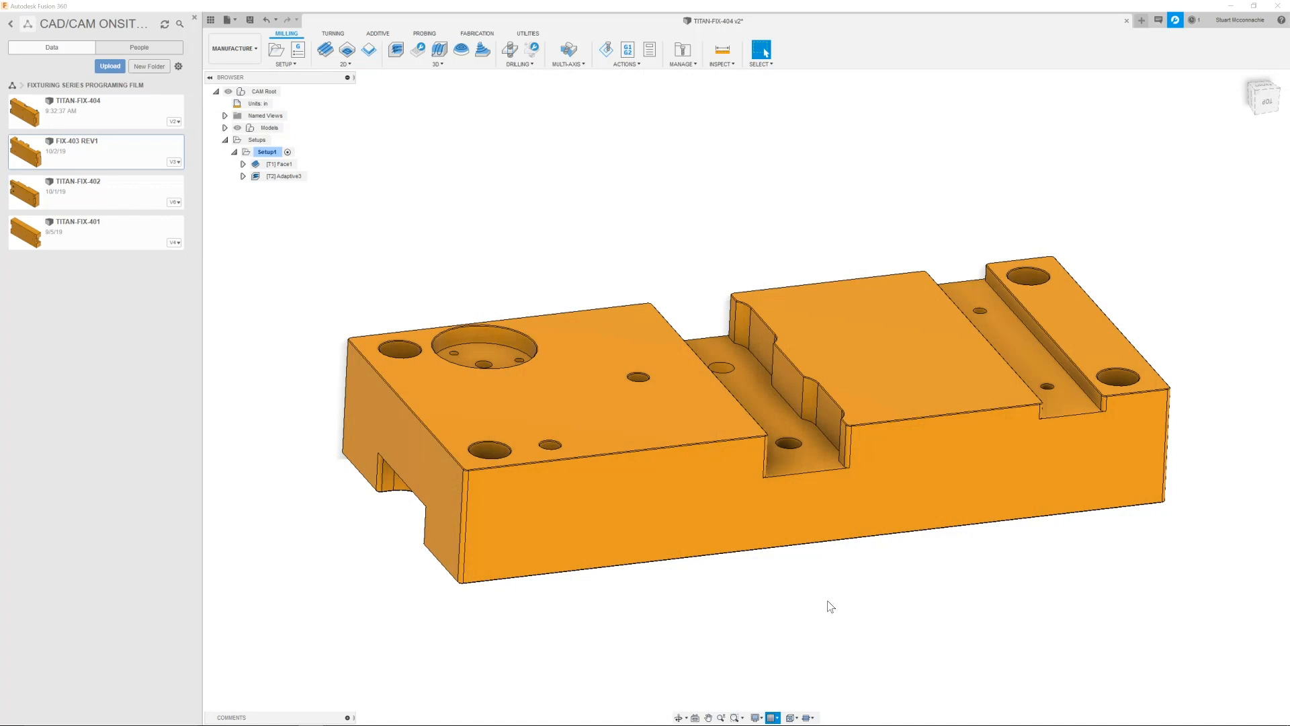
Look straight at the fixture's upper face and set the current view as Top.
{"action": "middle_click_drag", "start_coordinate": [711, 587], "coordinate": [1183, 144], "text": "shift"}
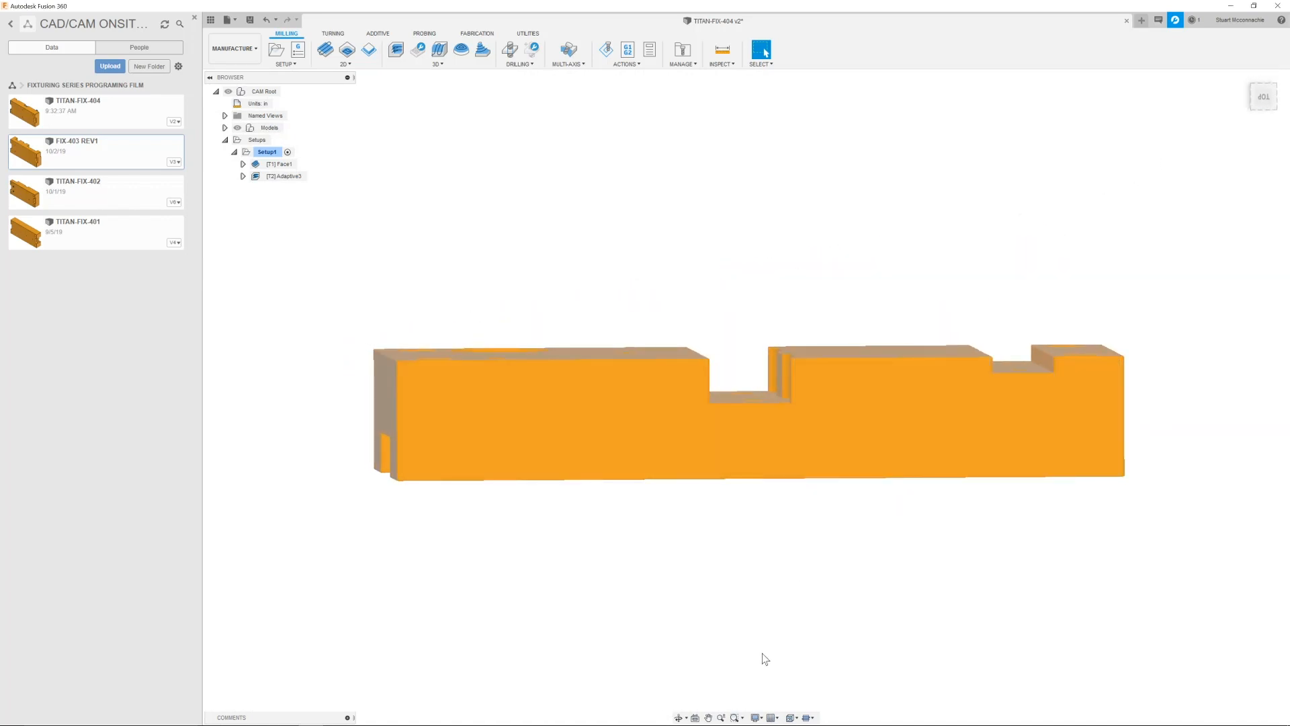
{"action": "middle_click_drag", "start_coordinate": [686, 432], "coordinate": [665, 497], "text": "shift"}
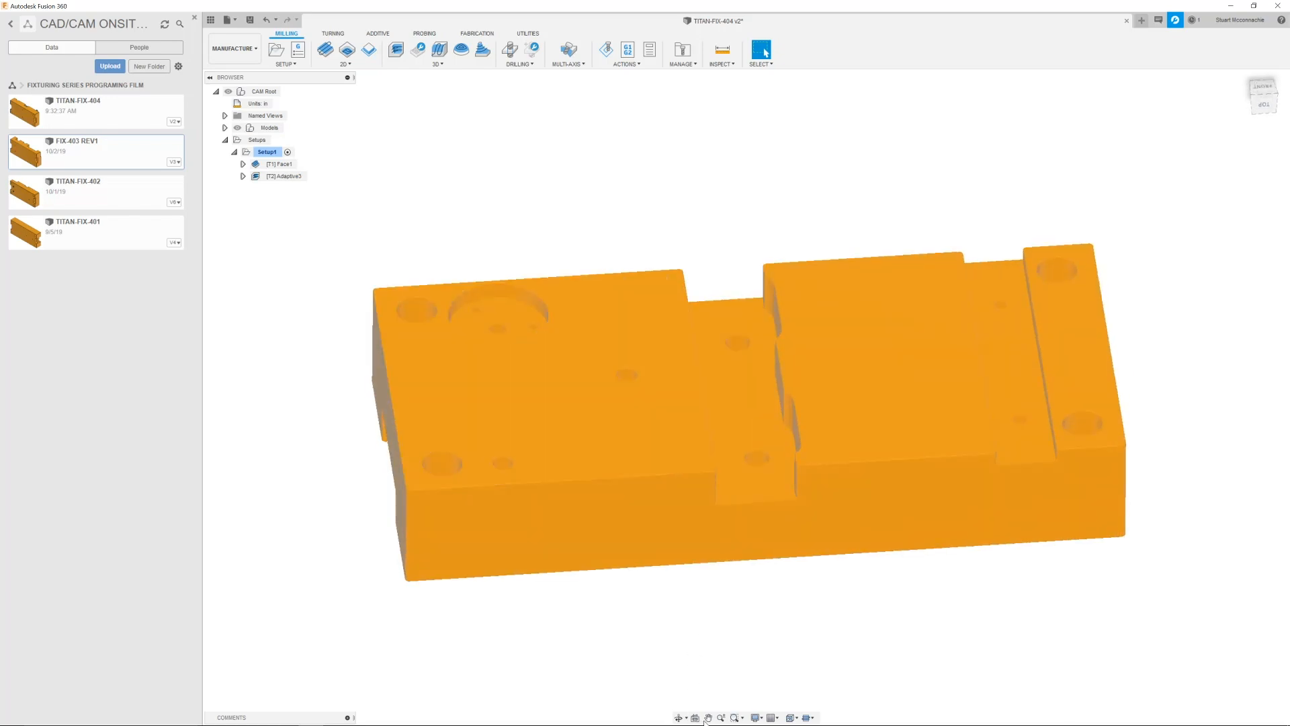
{"action": "left_click", "coordinate": [695, 717]}
{"action": "left_click", "coordinate": [450, 349]}
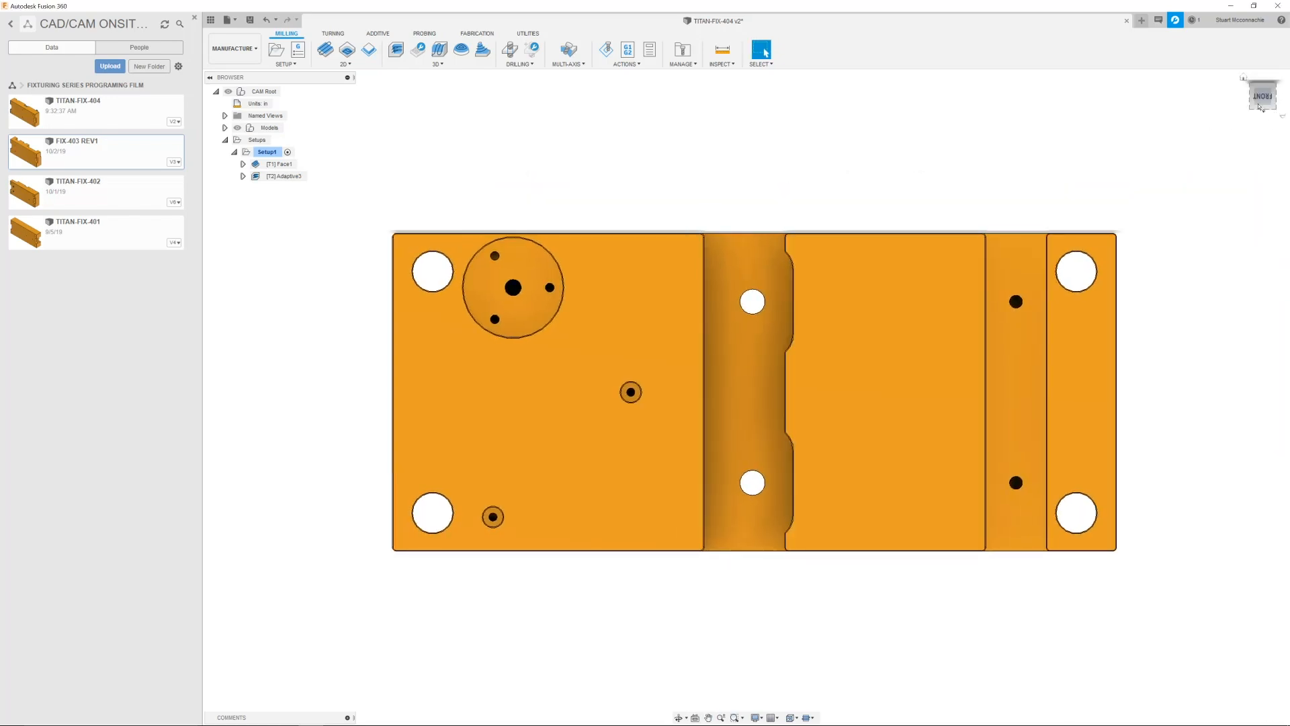
{"action": "right_click", "coordinate": [1234, 125]}
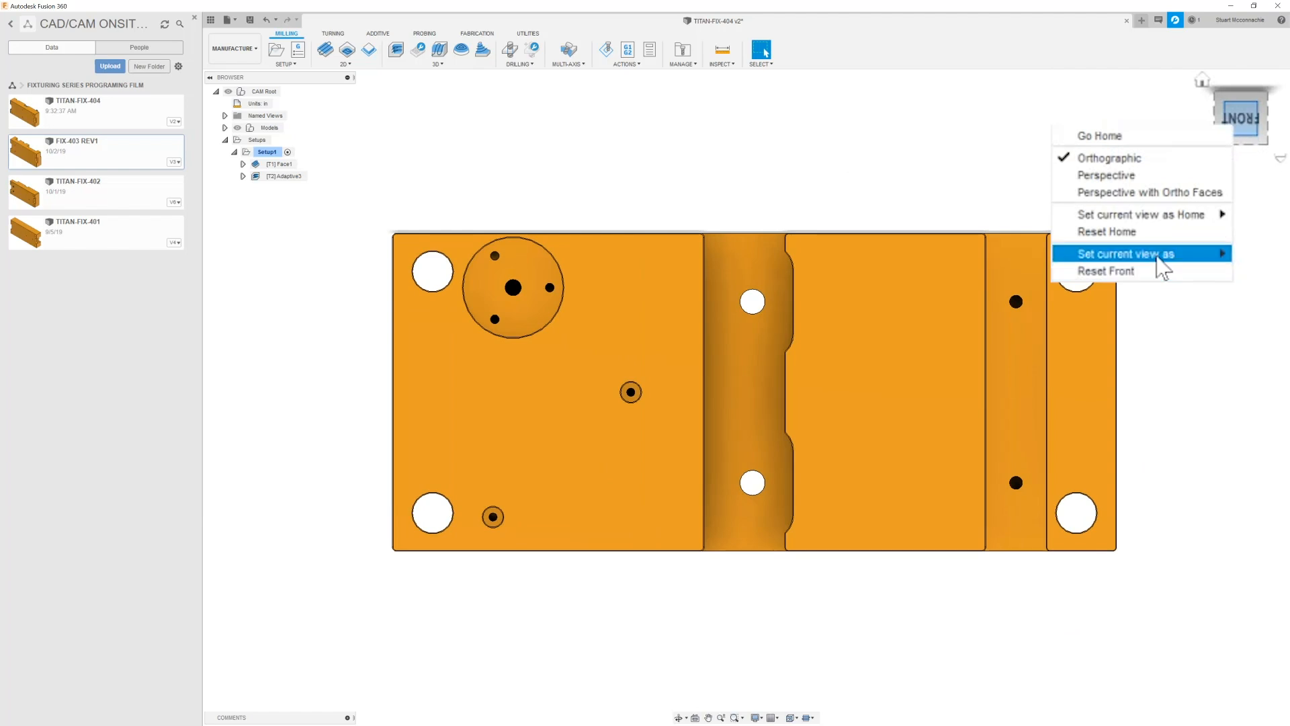
{"action": "mouse_move", "coordinate": [1079, 262]}
{"action": "left_click", "coordinate": [1031, 271]}
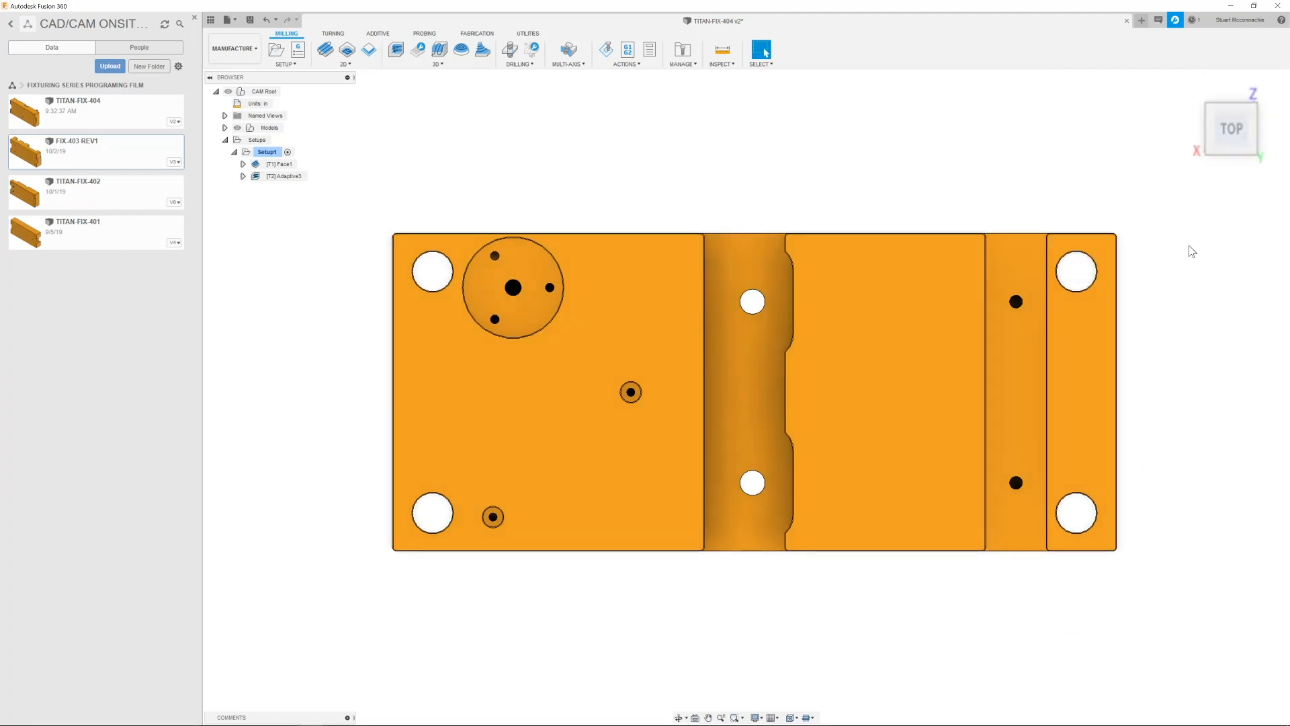
Examine the adaptive toolpath and cutter position over the slots and round pocket from the front and at an angle.
{"action": "left_click", "coordinate": [1230, 153]}
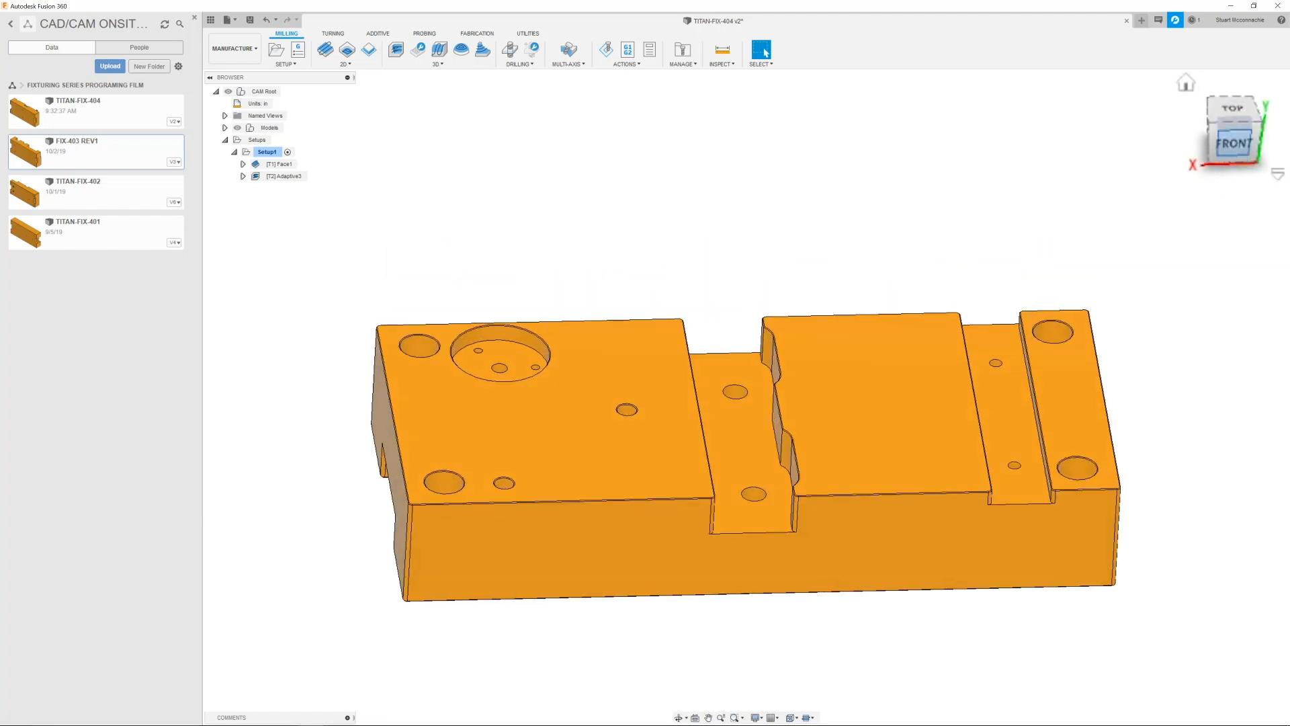
{"action": "scroll", "coordinate": [783, 470], "scroll_direction": "up", "scroll_amount": 2}
{"action": "scroll", "coordinate": [784, 472], "scroll_direction": "down", "scroll_amount": 3}
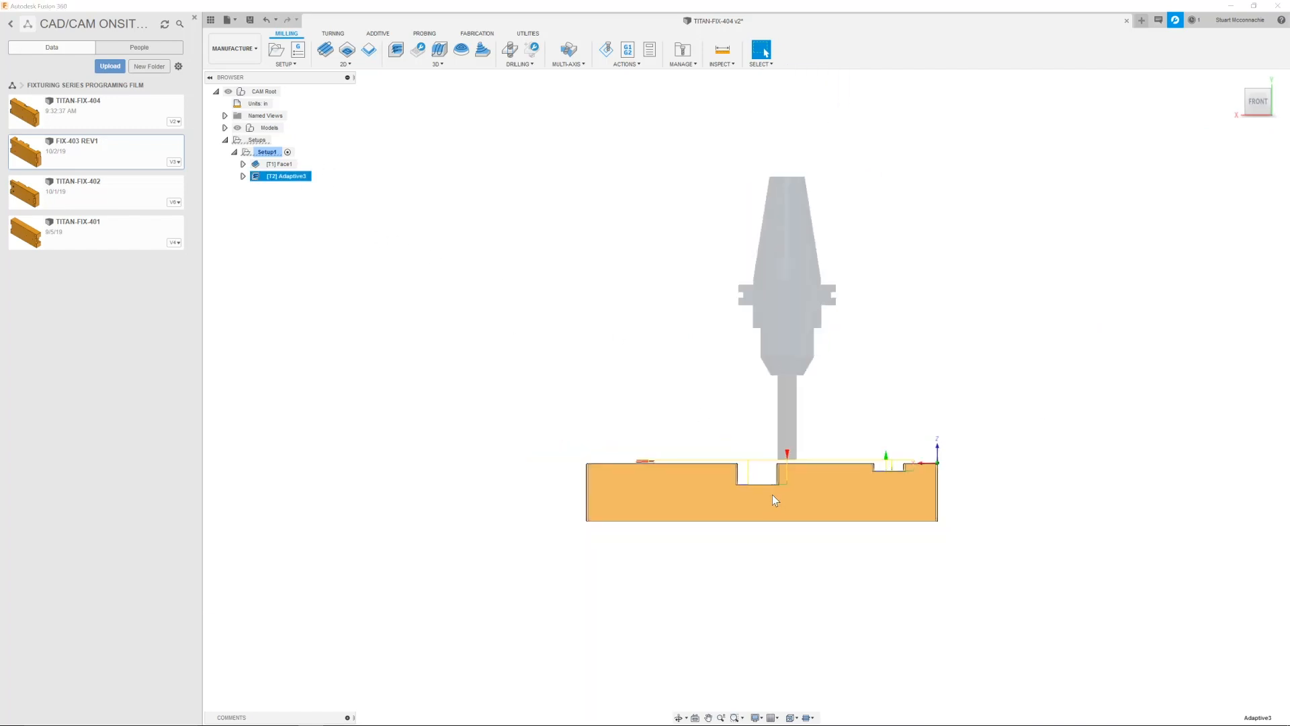
{"action": "scroll", "coordinate": [772, 494], "scroll_direction": "up", "scroll_amount": 5}
{"action": "scroll", "coordinate": [769, 447], "scroll_direction": "down", "scroll_amount": 5}
{"action": "middle_click_drag", "start_coordinate": [766, 440], "coordinate": [767, 428], "text": "shift"}
{"action": "scroll", "coordinate": [768, 432], "scroll_direction": "down", "scroll_amount": 5}
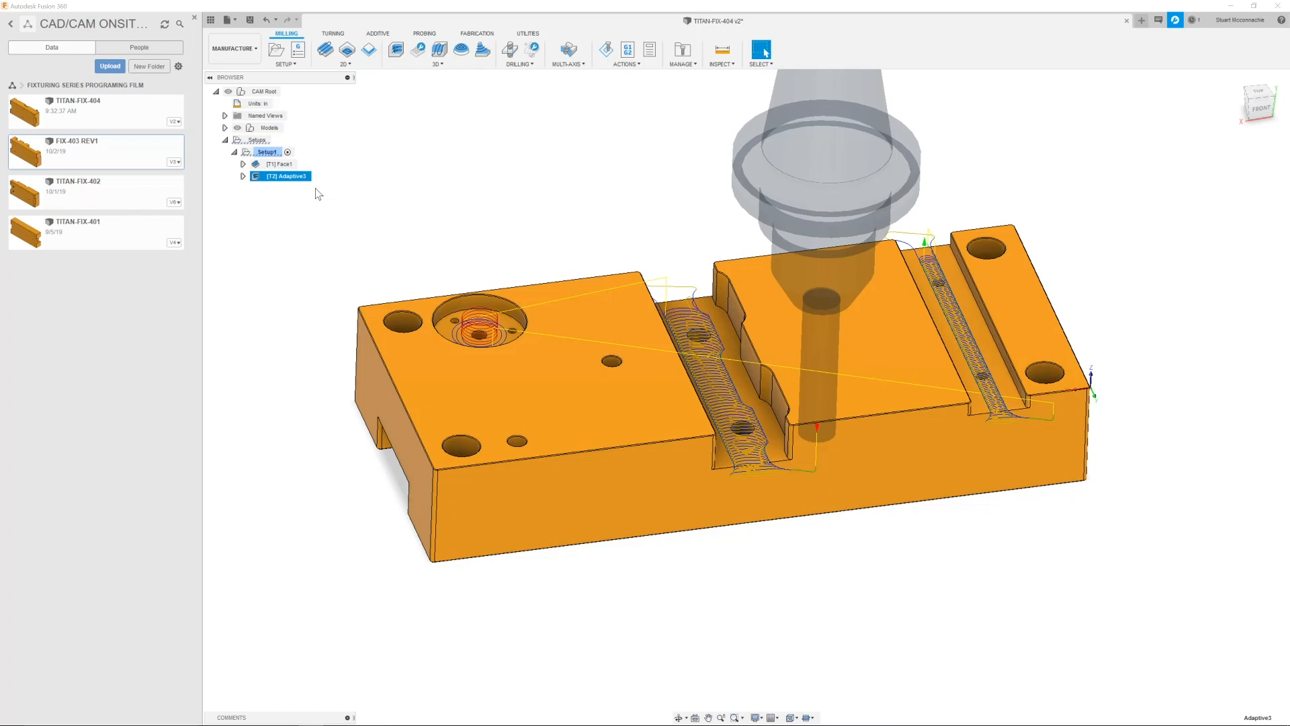
{"action": "left_click", "coordinate": [546, 172]}
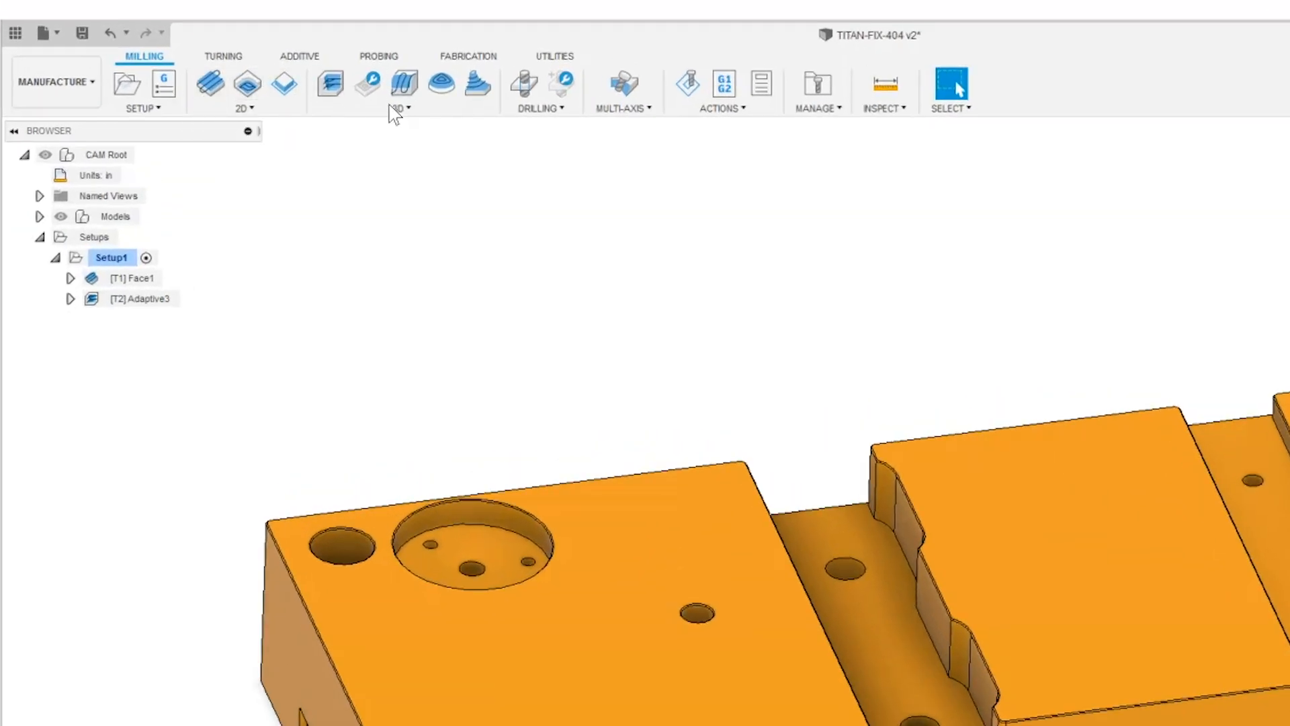
Create a 3D Horizontal operation with spindle speed 5000 rpm and cutting, lead-in and lead-out feedrates of 40 in/min.
{"action": "left_click", "coordinate": [397, 109]}
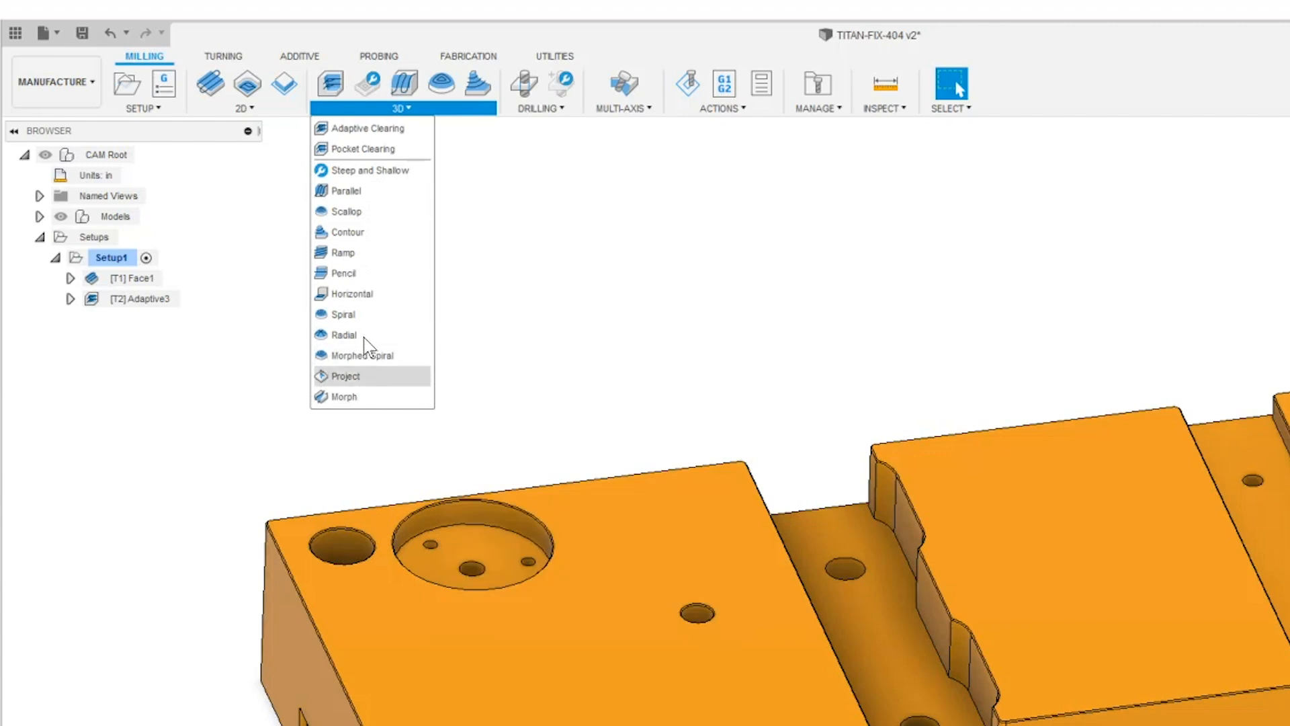
{"action": "left_click", "coordinate": [336, 295]}
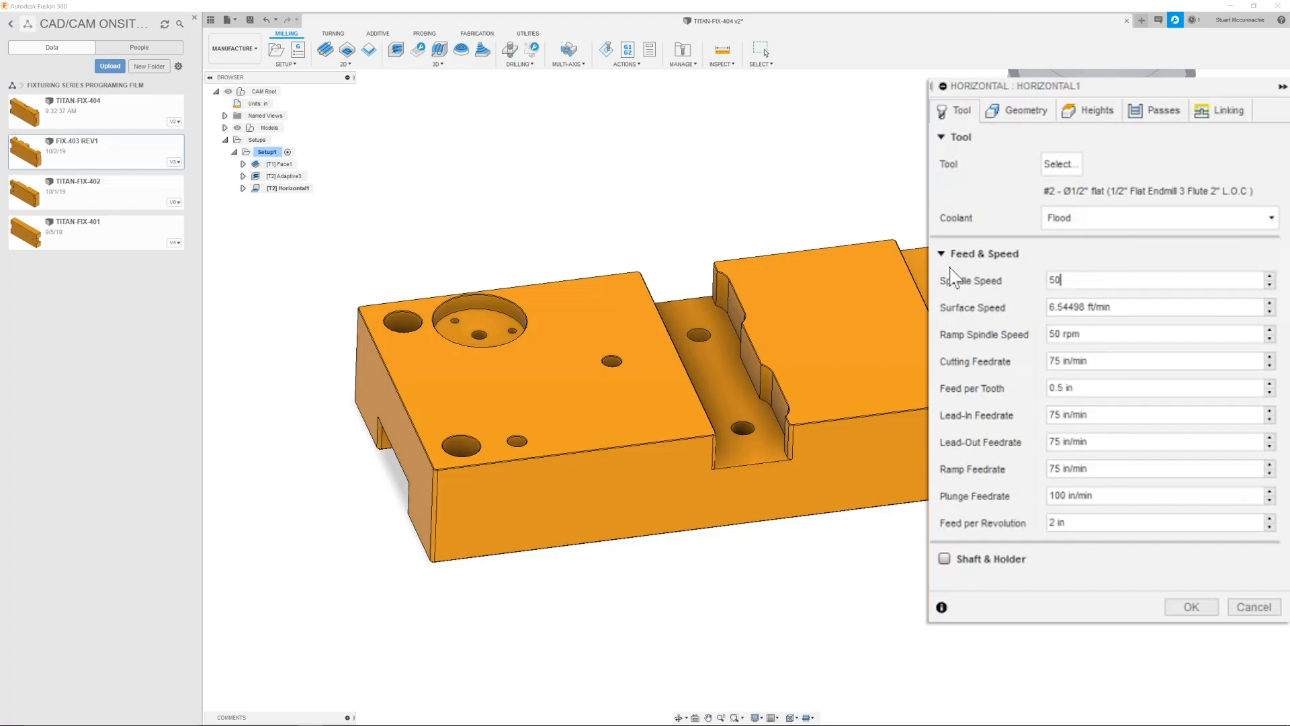
{"action": "key", "text": "Tab"}
{"action": "key", "text": "Tab"}
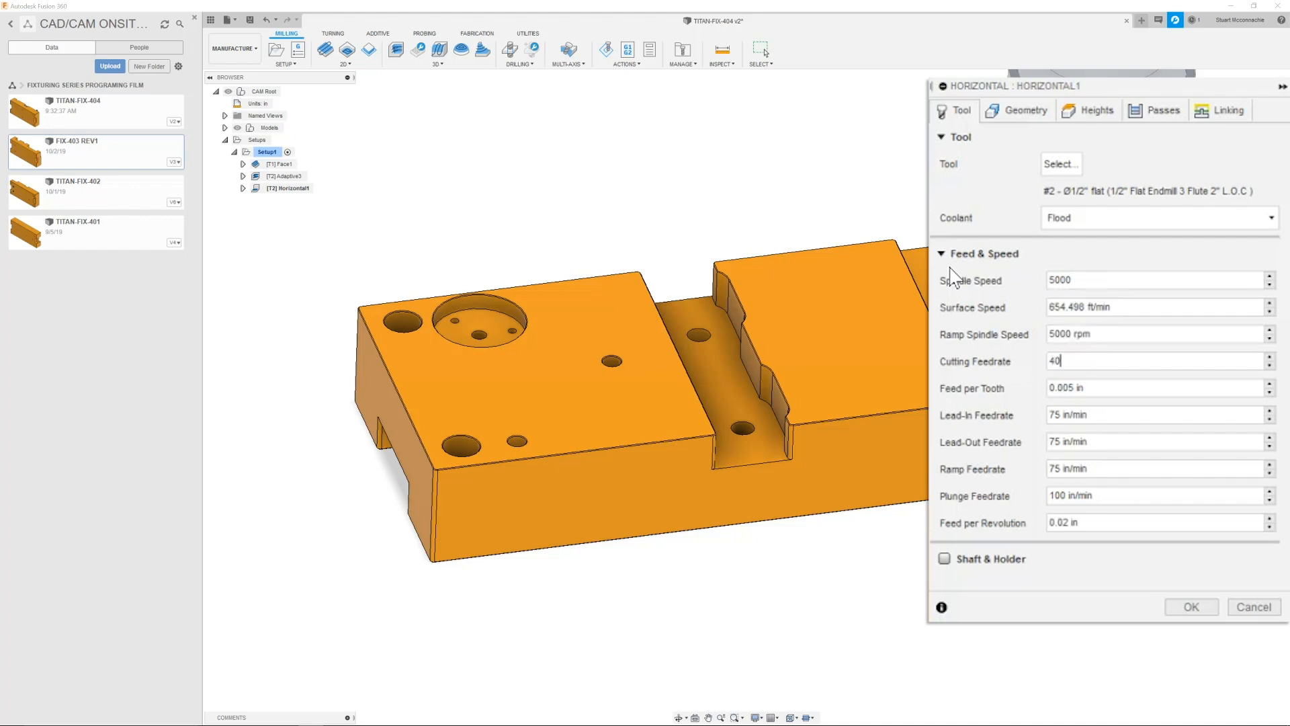
{"action": "key", "text": "Tab"}
{"action": "type", "text": "40"}
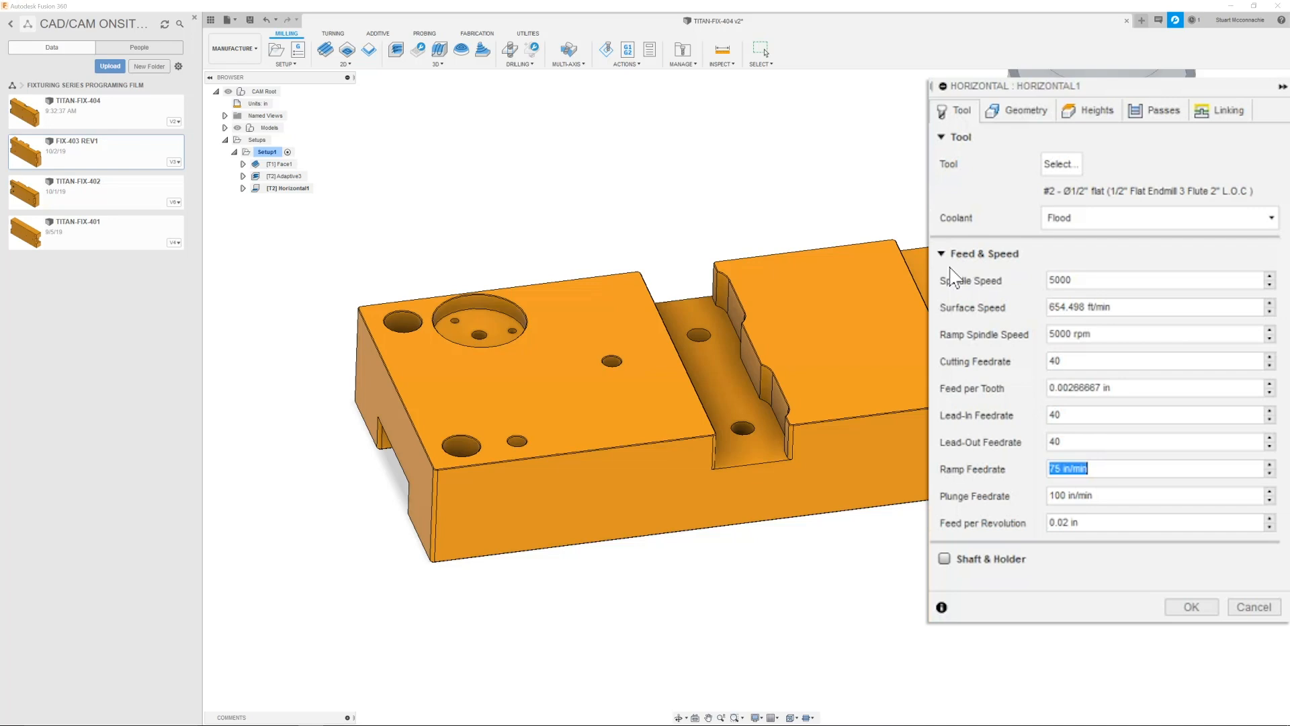
Set the horizontal operation's clearance and retract heights to 0.1 in from the model top.
{"action": "left_click", "coordinate": [987, 112]}
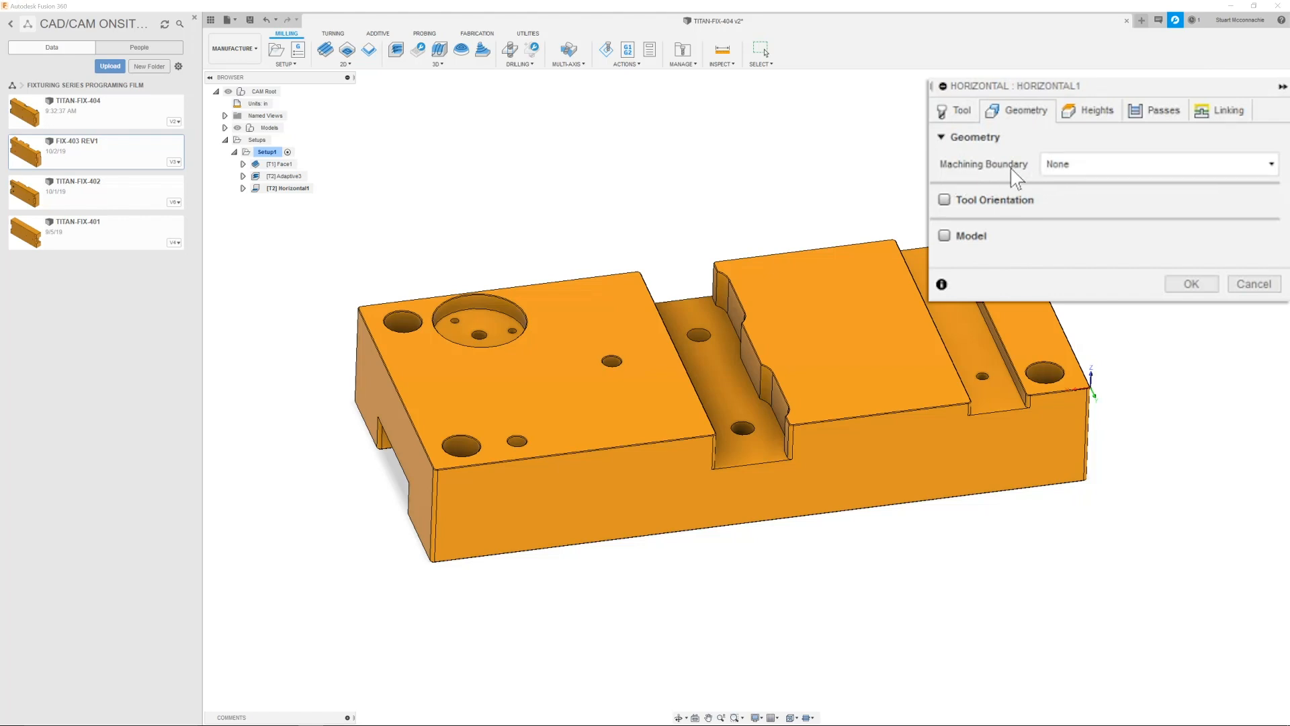
{"action": "left_click", "coordinate": [1091, 110]}
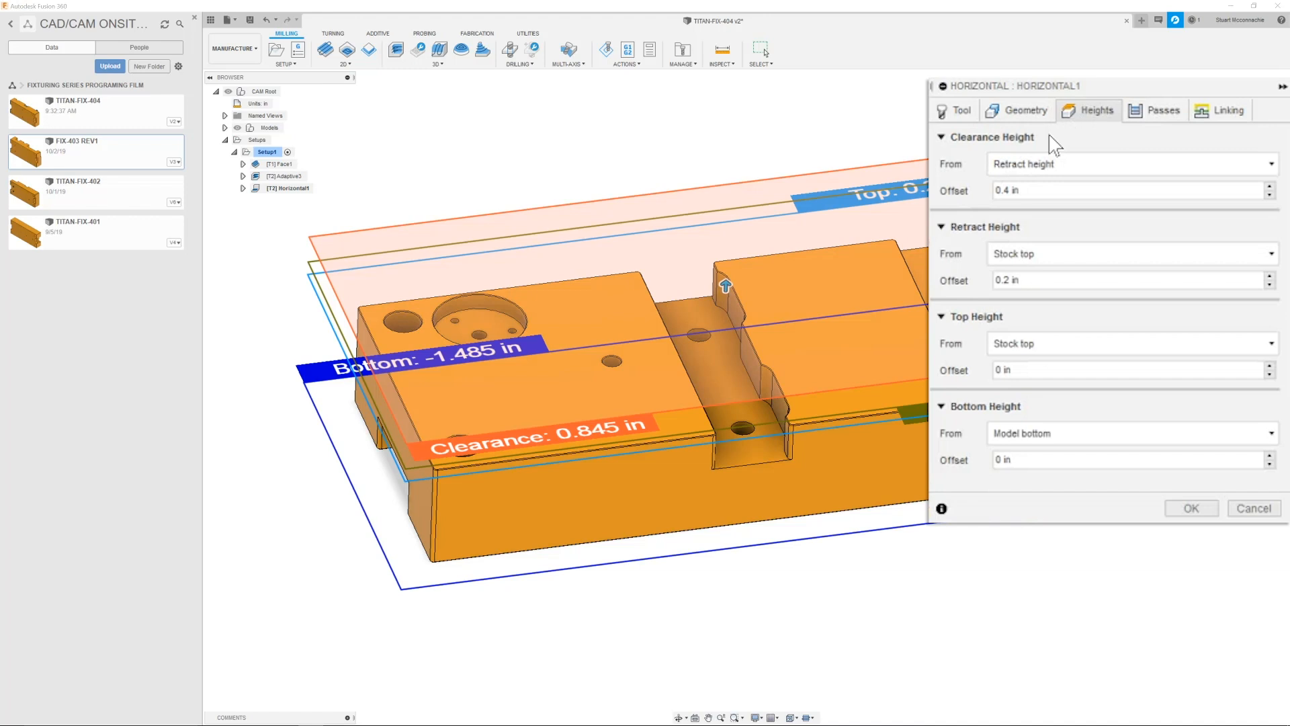
{"action": "left_click", "coordinate": [1048, 190]}
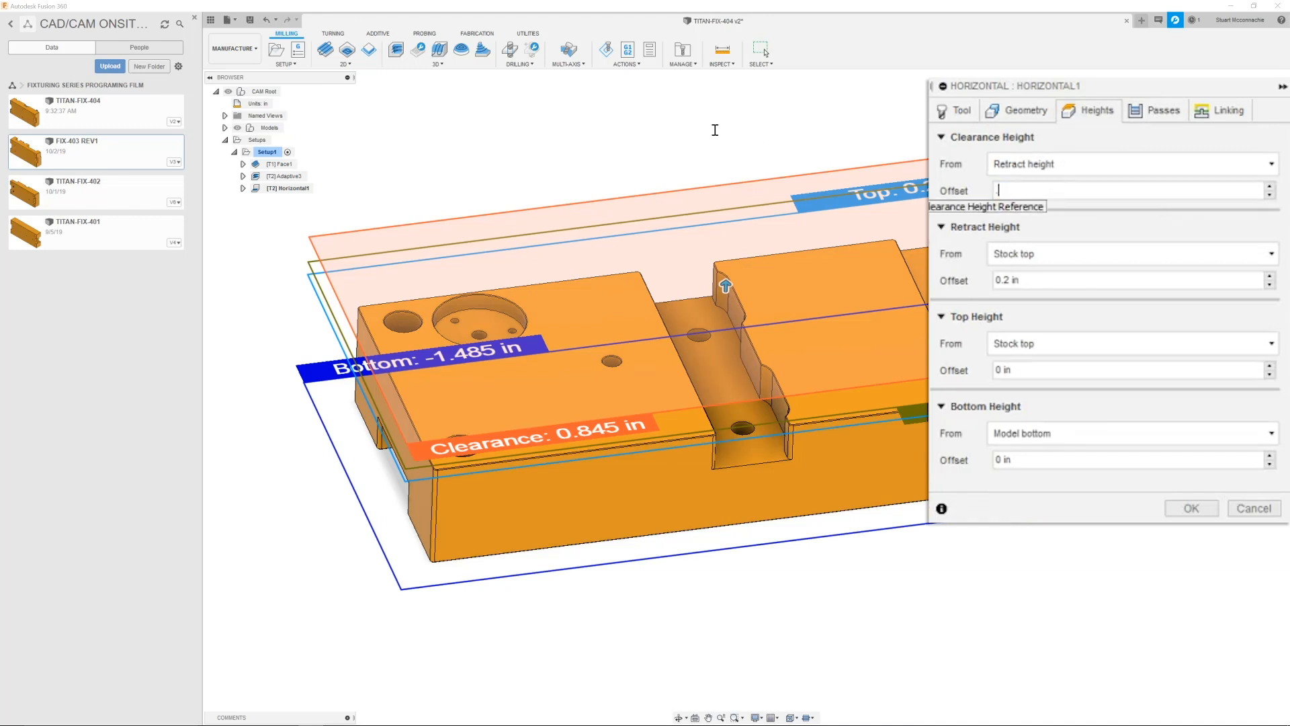
{"action": "type", "text": ".1"}
{"action": "key", "text": "Return"}
{"action": "left_click", "coordinate": [1022, 164]}
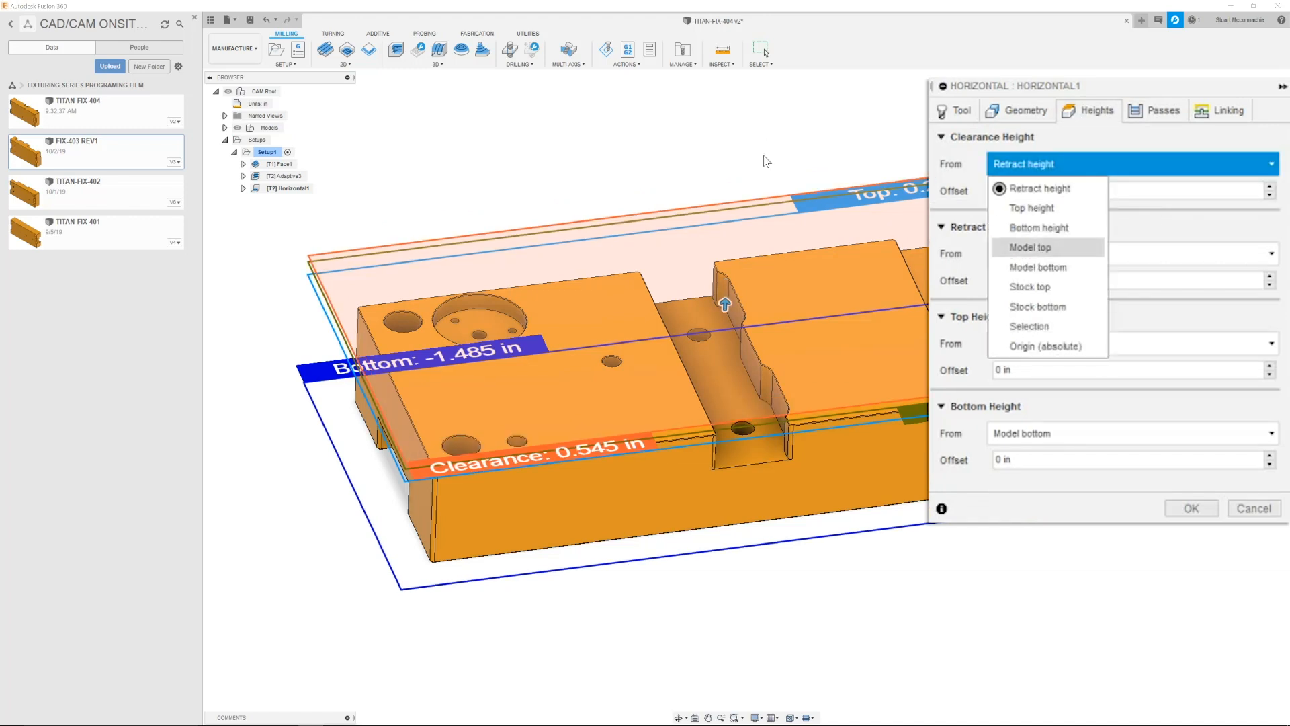
{"action": "left_click", "coordinate": [1060, 245]}
{"action": "left_click", "coordinate": [1060, 249]}
{"action": "left_click", "coordinate": [970, 334]}
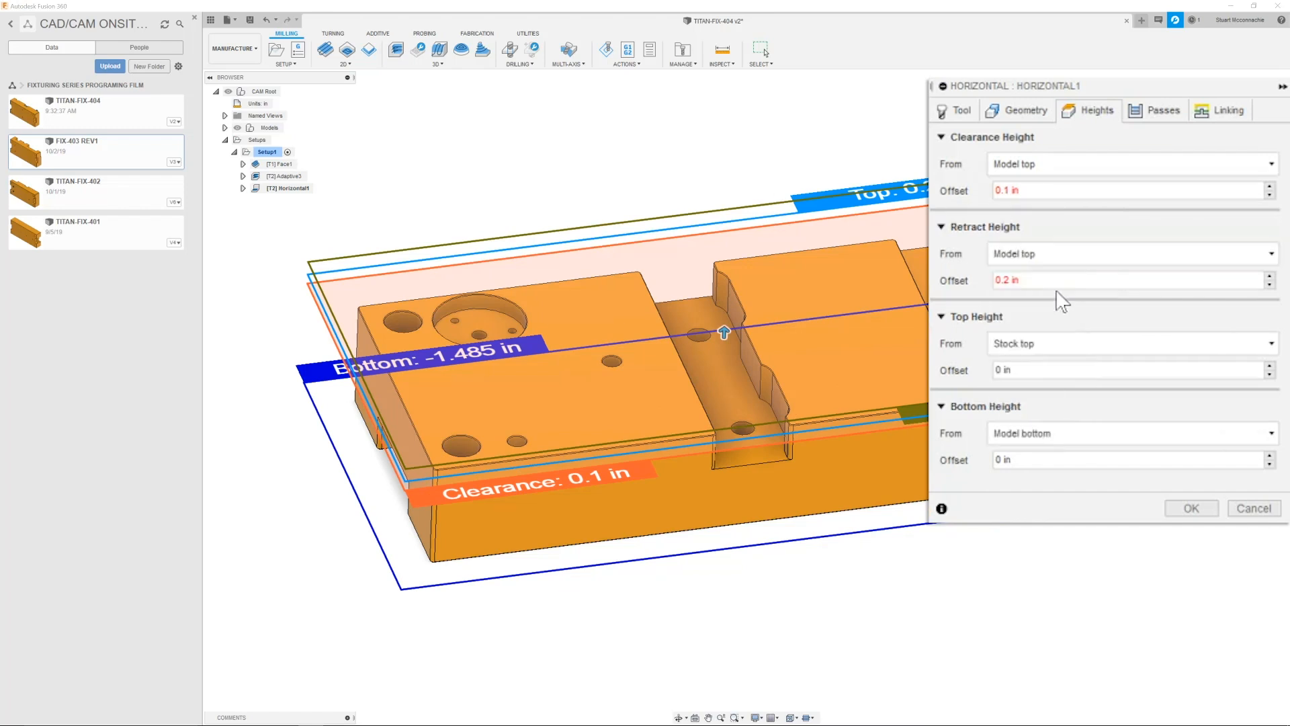
{"action": "left_click", "coordinate": [1013, 280]}
{"action": "type", "text": ".1"}
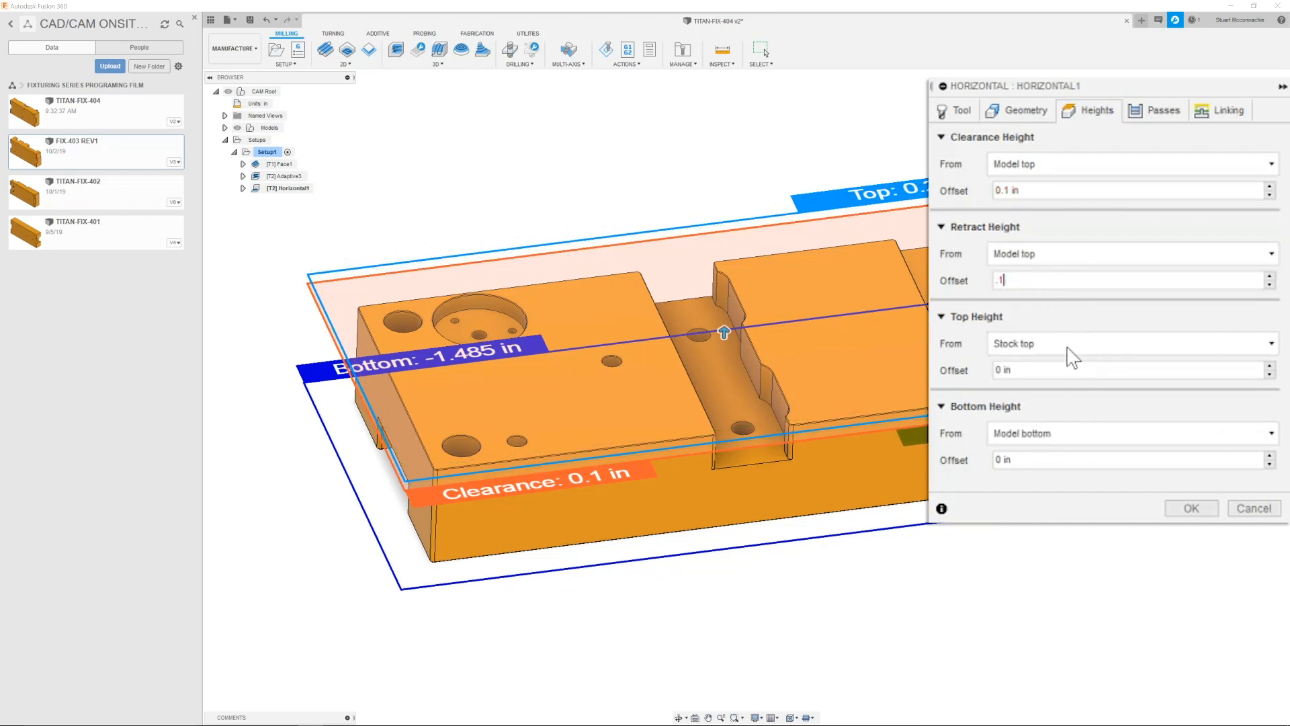
Reference the horizontal operation's top height from the model top with an offset of -0.01 in.
{"action": "left_click", "coordinate": [1071, 344]}
{"action": "left_click", "coordinate": [1061, 427]}
{"action": "left_click", "coordinate": [1048, 371]}
{"action": "type", "text": "-."}
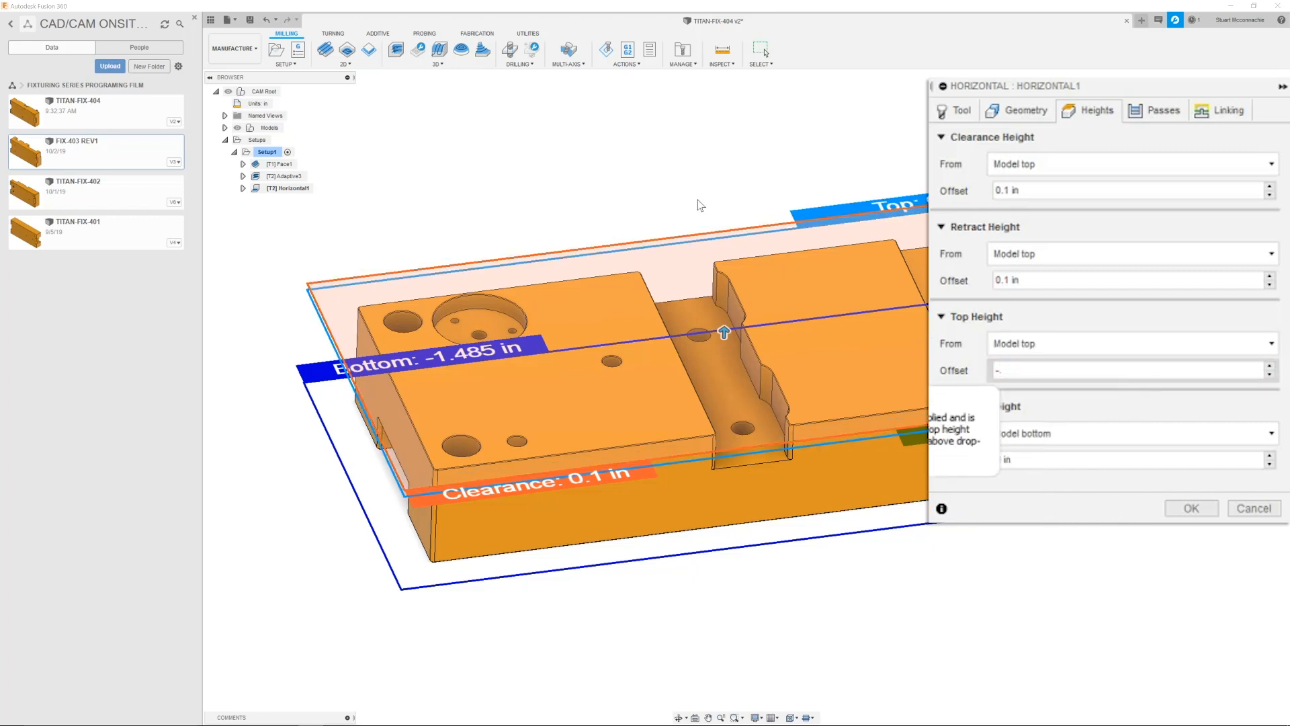
{"action": "type", "text": "01"}
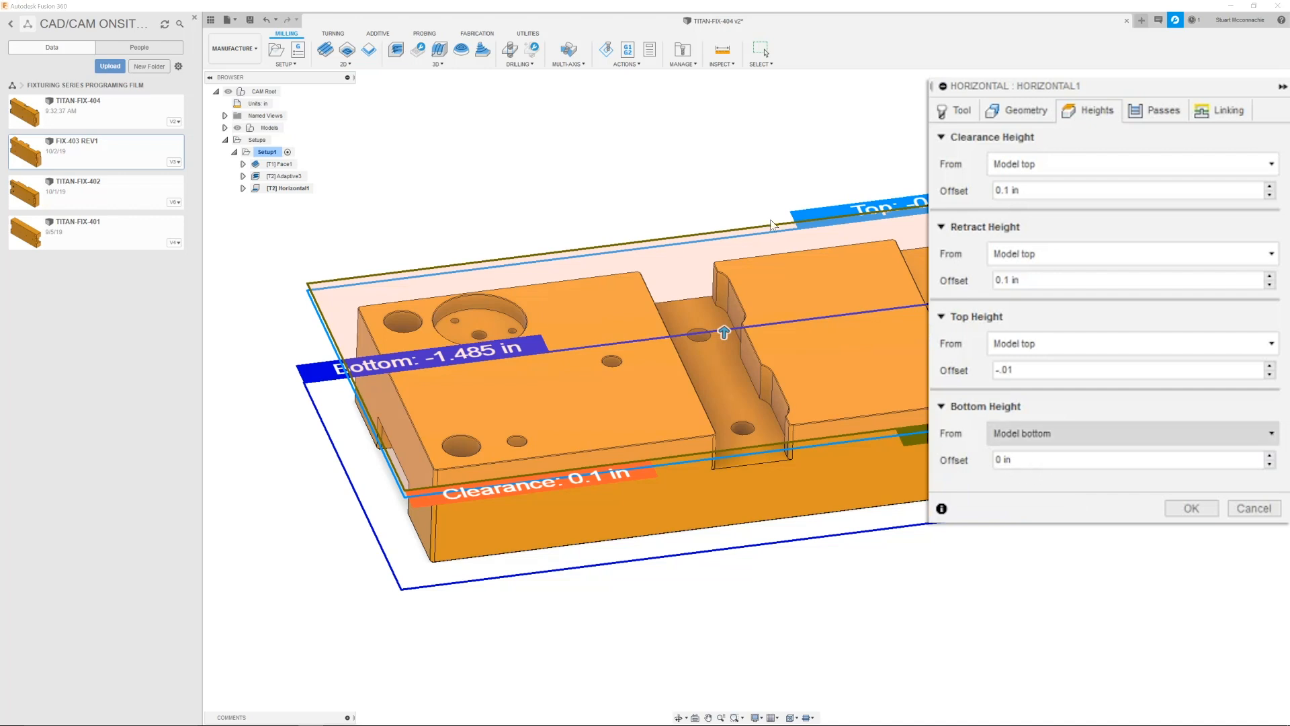
Set the horizontal operation's bottom height from a selection, using the floor face of the wide scalloped slot.
{"action": "left_click", "coordinate": [1061, 433]}
{"action": "left_click", "coordinate": [1040, 597]}
{"action": "left_click", "coordinate": [734, 400]}
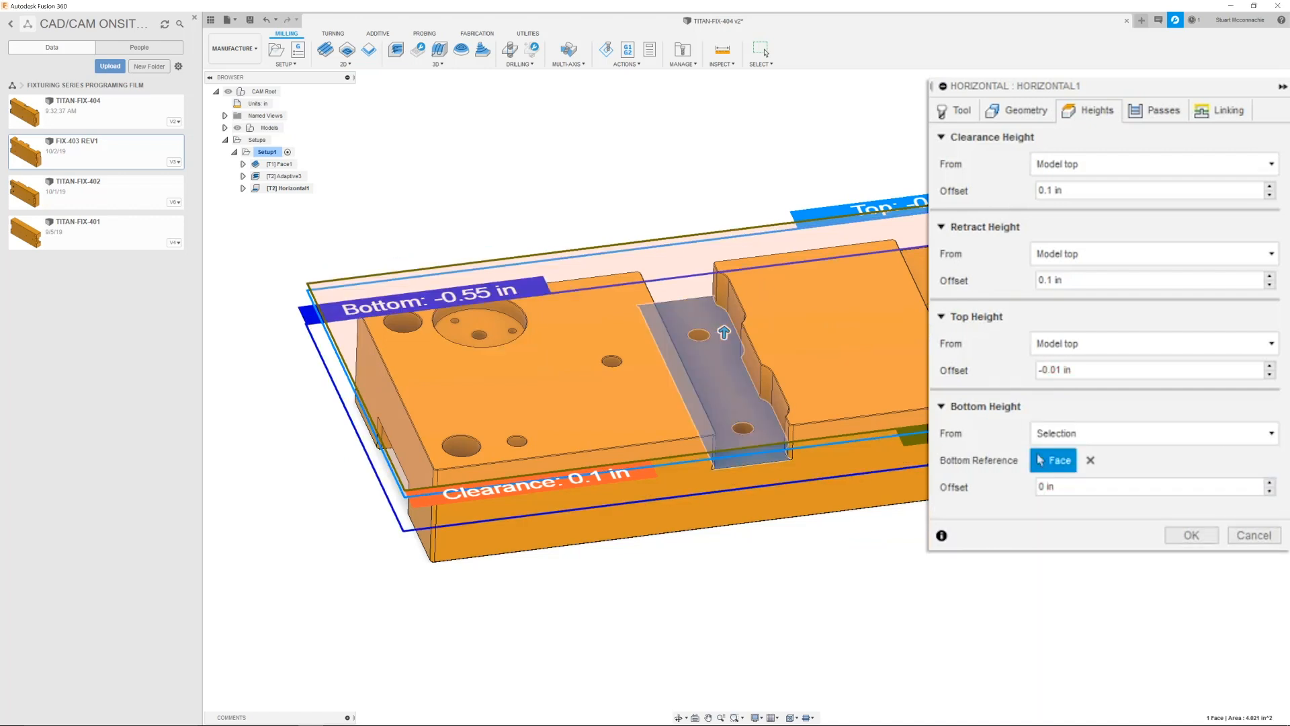
{"action": "left_click_drag", "start_coordinate": [1079, 488], "coordinate": [725, 238]}
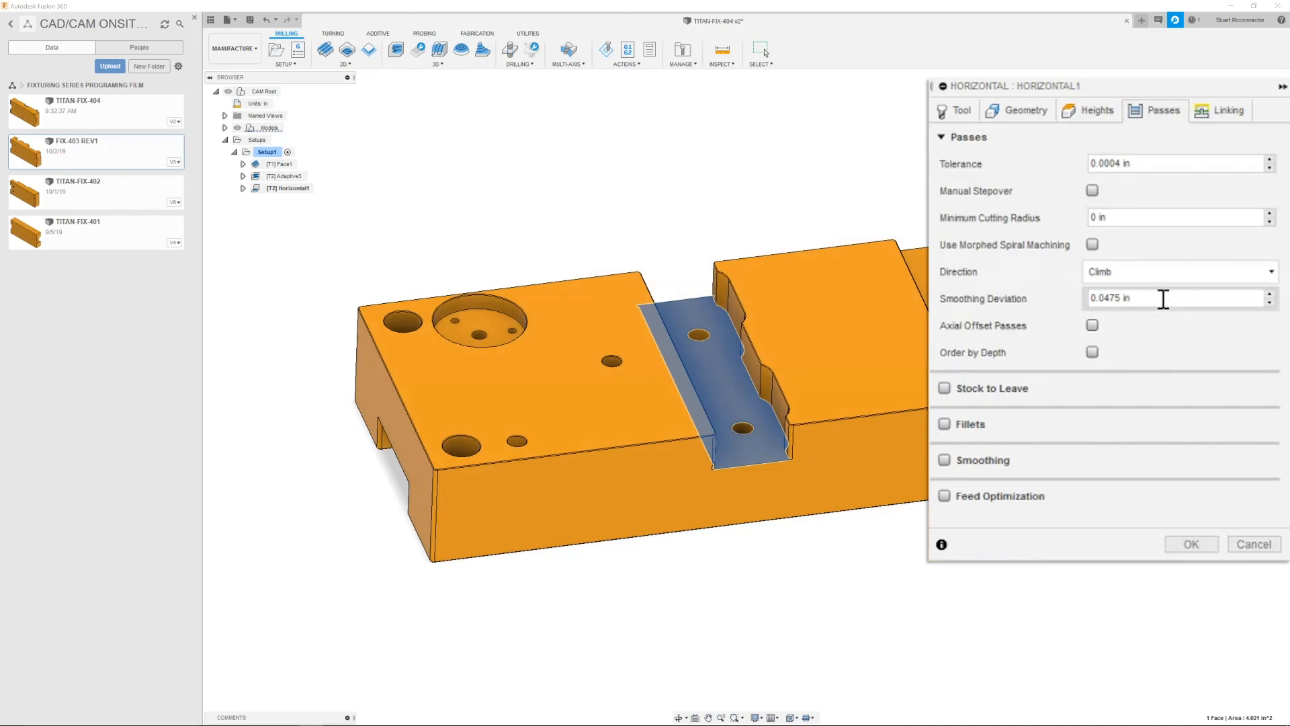
Set the smoothing deviation of the horizontal passes to .005 in.
{"action": "left_click", "coordinate": [1129, 217]}
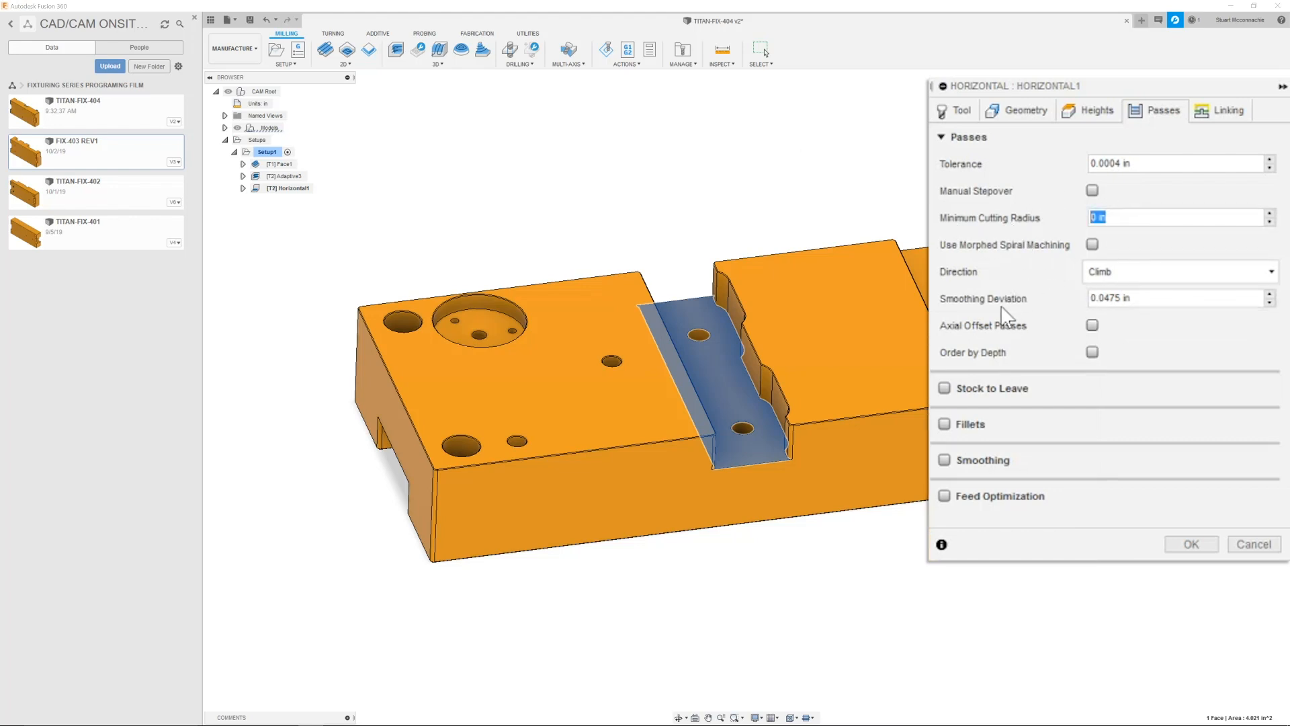
{"action": "left_click", "coordinate": [1154, 304]}
{"action": "type", "text": ".005"}
Enable stock to leave for the horizontal operation, with .01 in radial and 0 in axial stock.
{"action": "left_click", "coordinate": [942, 391]}
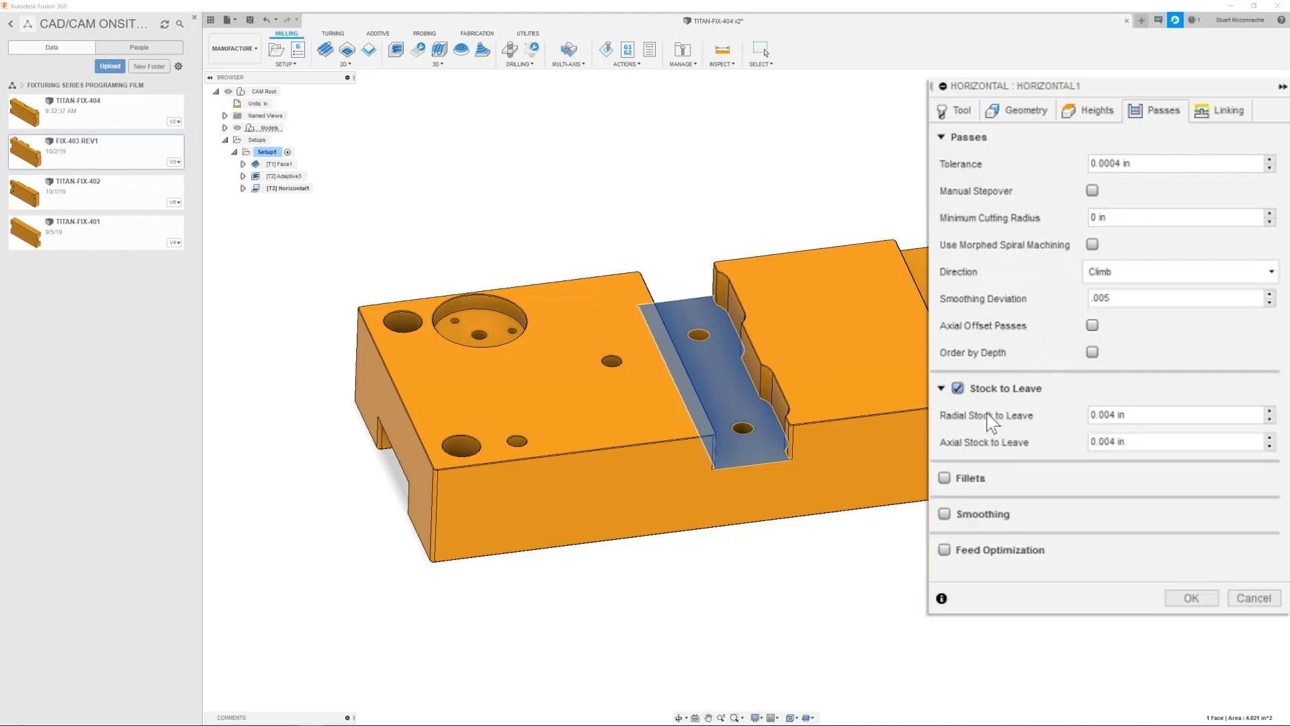
{"action": "left_click", "coordinate": [1182, 414]}
{"action": "key", "text": "BackSpace"}
{"action": "left_click", "coordinate": [1146, 440]}
{"action": "left_click", "coordinate": [1131, 442]}
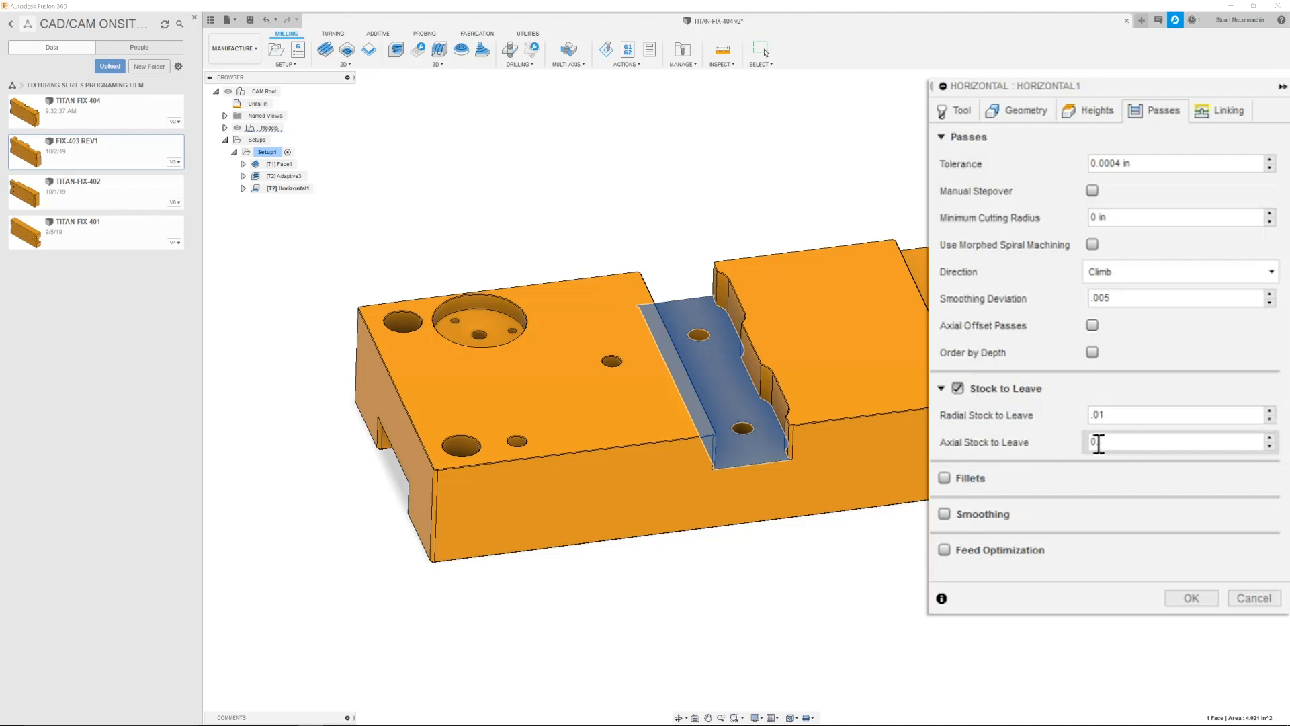
{"action": "type", "text": "0."}
{"action": "left_click", "coordinate": [1122, 414]}
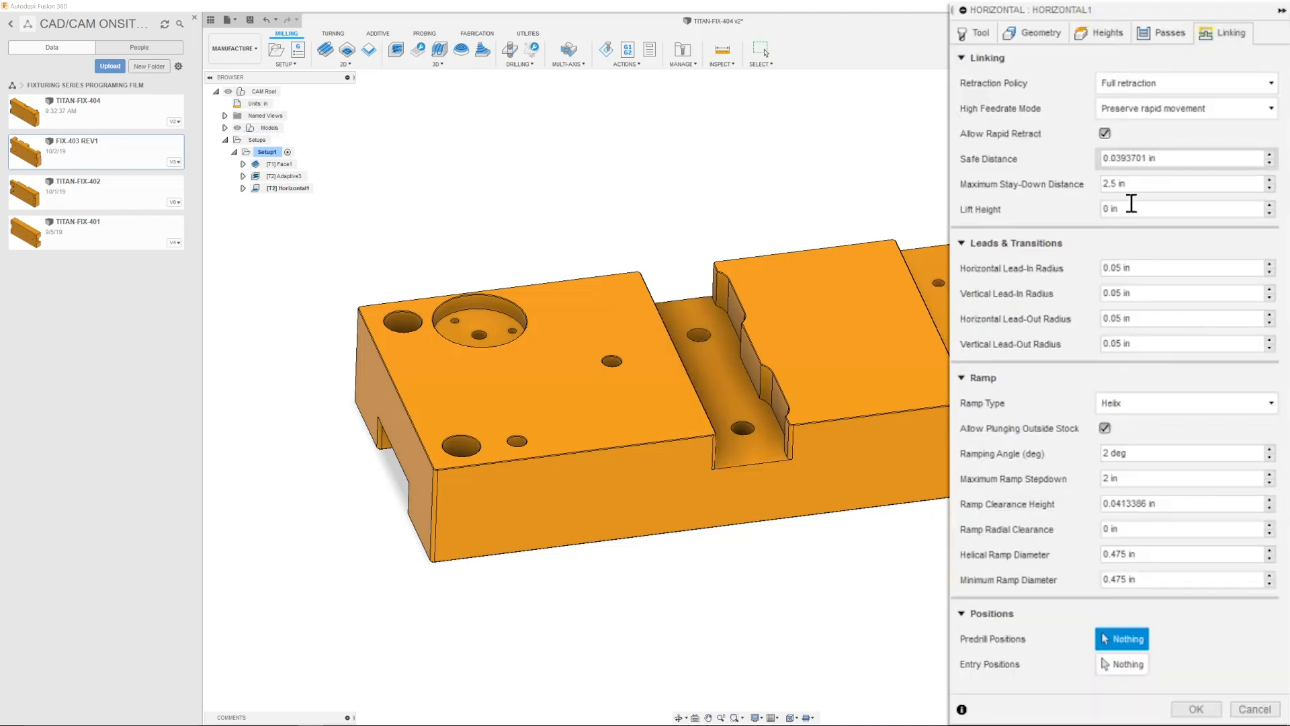
Set the linking safe distance to .1 in and the maximum stay-down distance to 4 in.
{"action": "left_click", "coordinate": [1173, 154]}
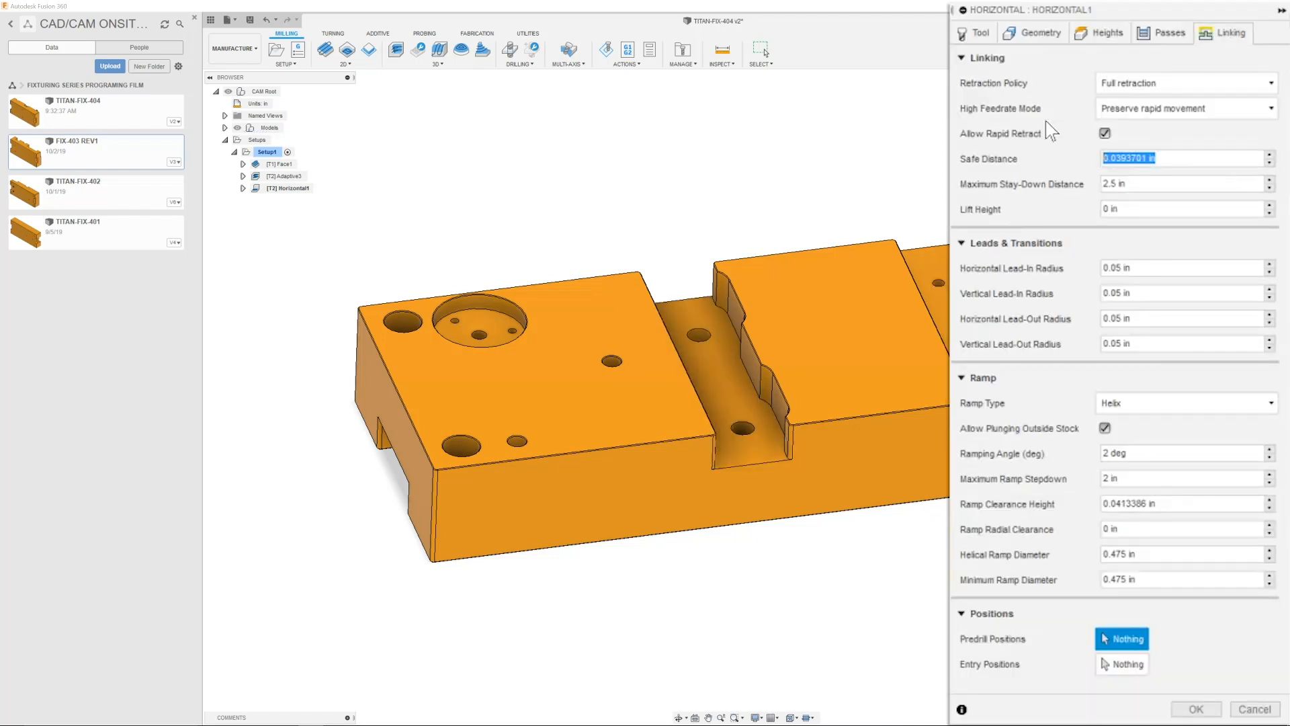
{"action": "type", "text": ".1"}
{"action": "key", "text": "Tab"}
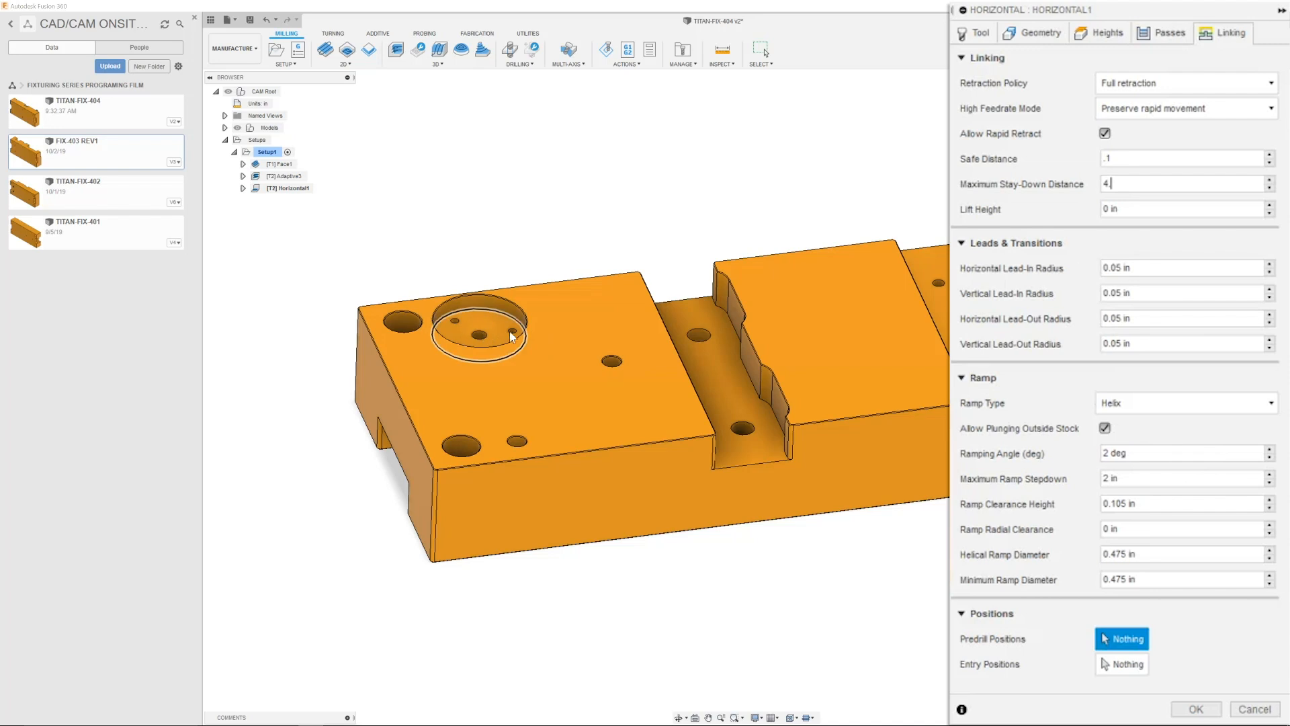
Use a Plunge ramp with a ramp clearance height of .1 in and generate the horizontal toolpath.
{"action": "left_click", "coordinate": [1212, 402]}
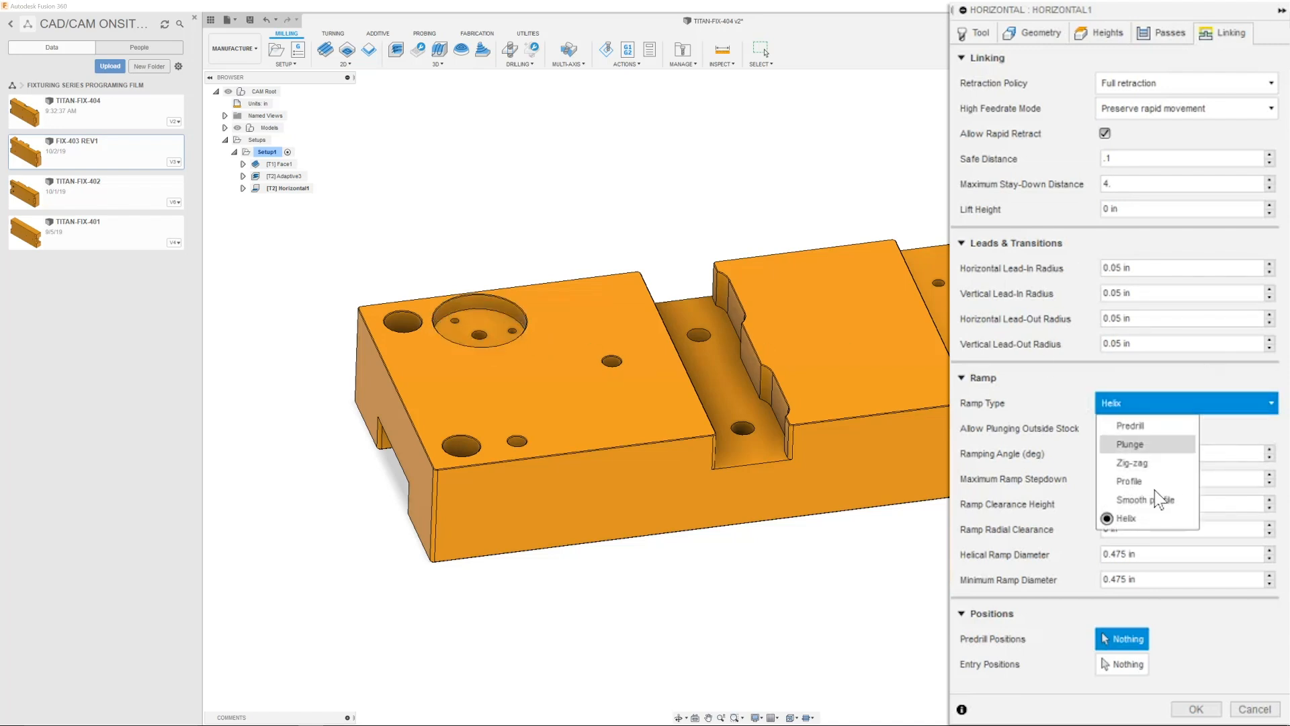
{"action": "left_click", "coordinate": [1158, 444]}
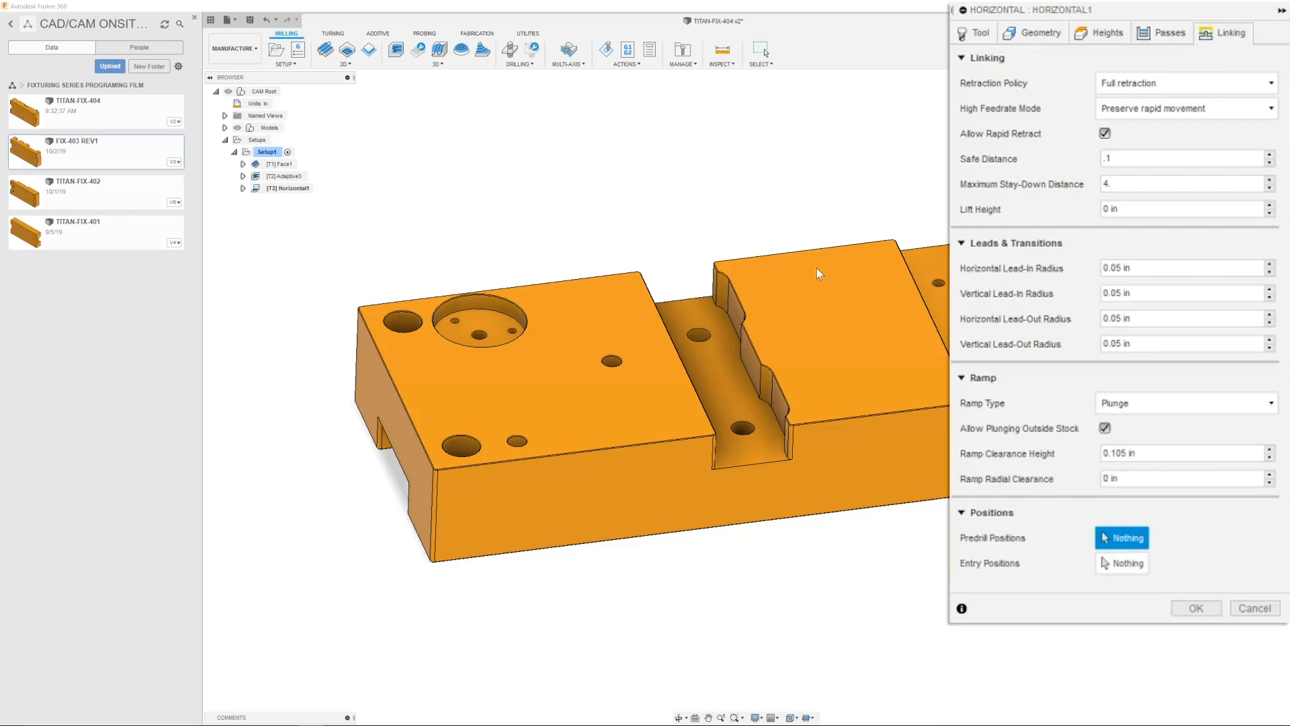
{"action": "left_click_drag", "start_coordinate": [1183, 453], "coordinate": [1026, 440]}
{"action": "type", "text": ".1"}
{"action": "left_click", "coordinate": [1195, 607]}
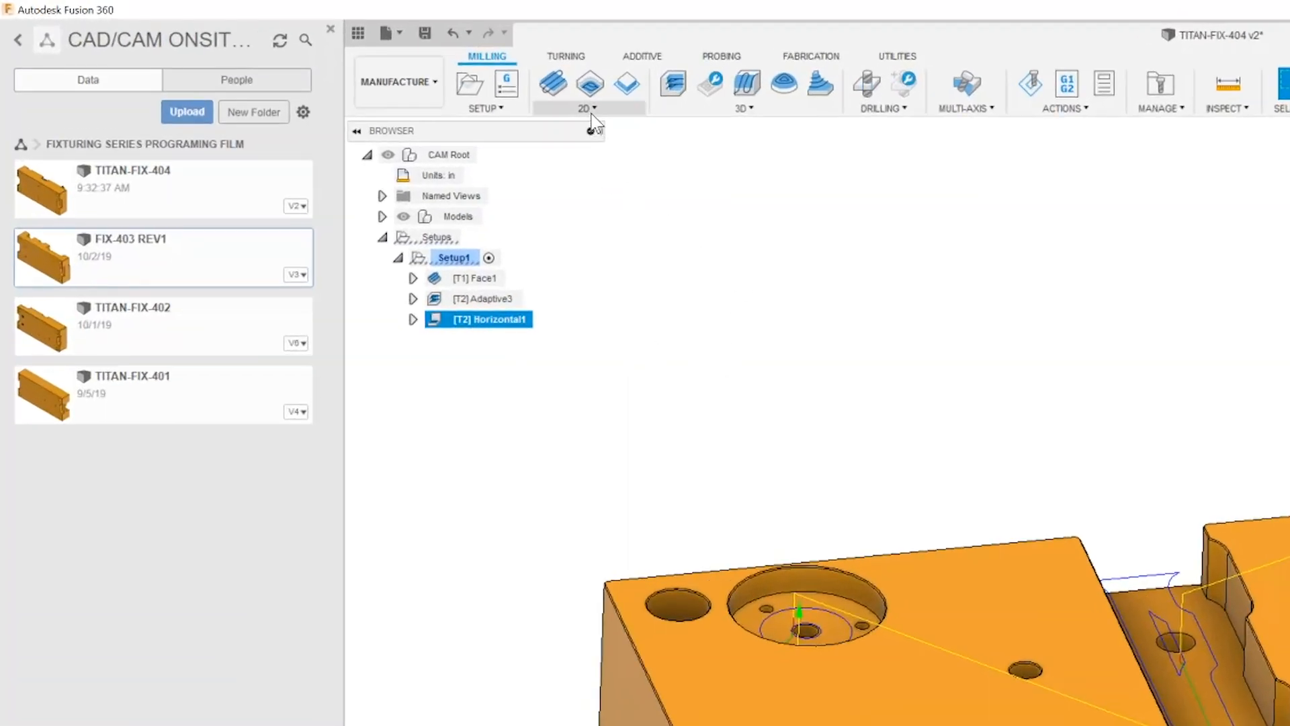
Create a 2D Contour operation with the #2 1/2" flat endmill and review its spindle speed, cutting feedrate and plunge feedrate.
{"action": "left_click", "coordinate": [627, 84]}
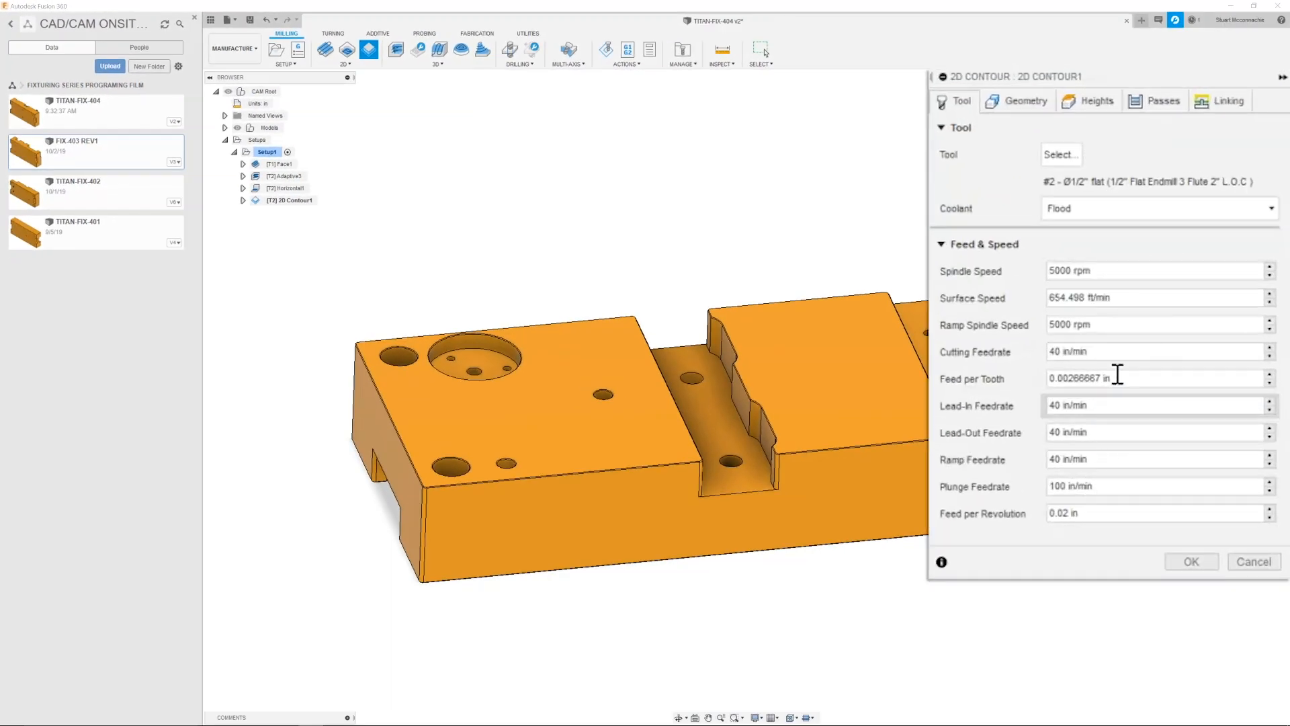
{"action": "left_click_drag", "start_coordinate": [1121, 270], "coordinate": [972, 241]}
{"action": "left_click_drag", "start_coordinate": [1103, 351], "coordinate": [985, 330]}
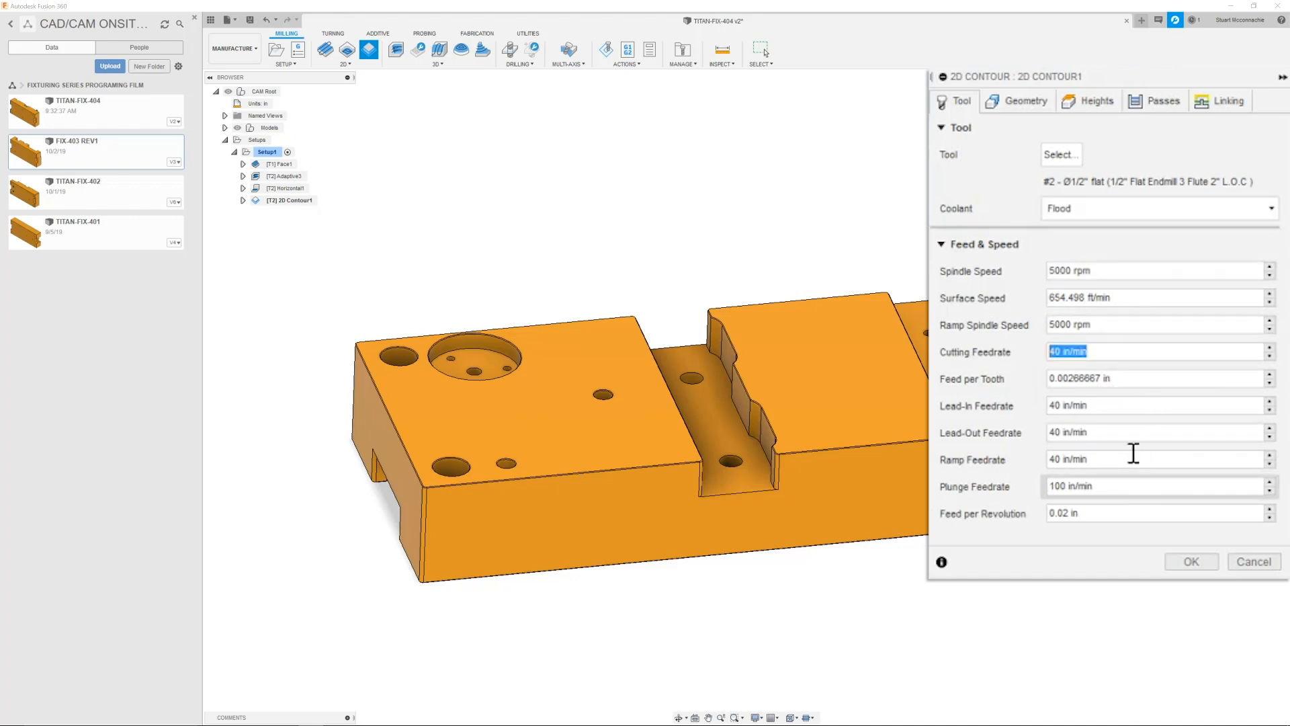
{"action": "left_click_drag", "start_coordinate": [1128, 486], "coordinate": [972, 500]}
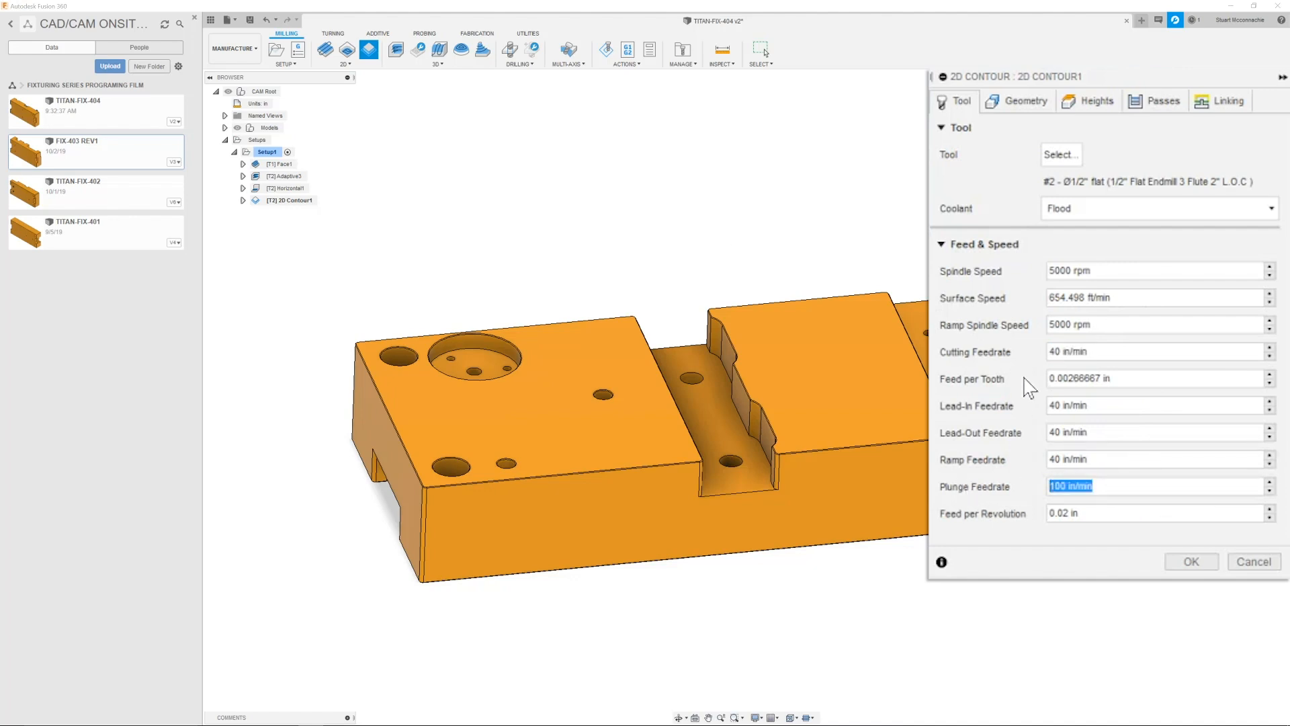
Select the floor edge of the narrow slot's wall beside the end block as a contour chain.
{"action": "left_click", "coordinate": [1026, 102]}
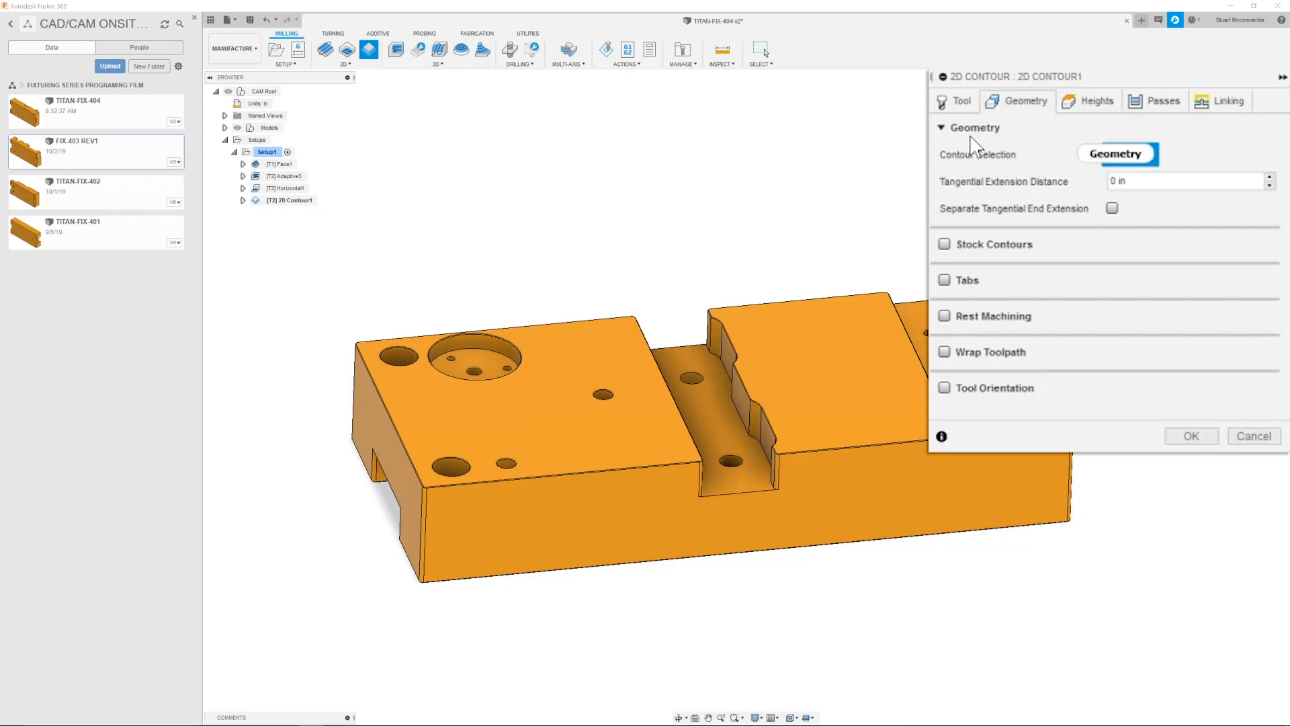
{"action": "scroll", "coordinate": [1078, 363], "scroll_direction": "up", "scroll_amount": 3}
{"action": "middle_click_drag", "start_coordinate": [1081, 353], "coordinate": [972, 353]}
{"action": "scroll", "coordinate": [854, 465], "scroll_direction": "up", "scroll_amount": 5}
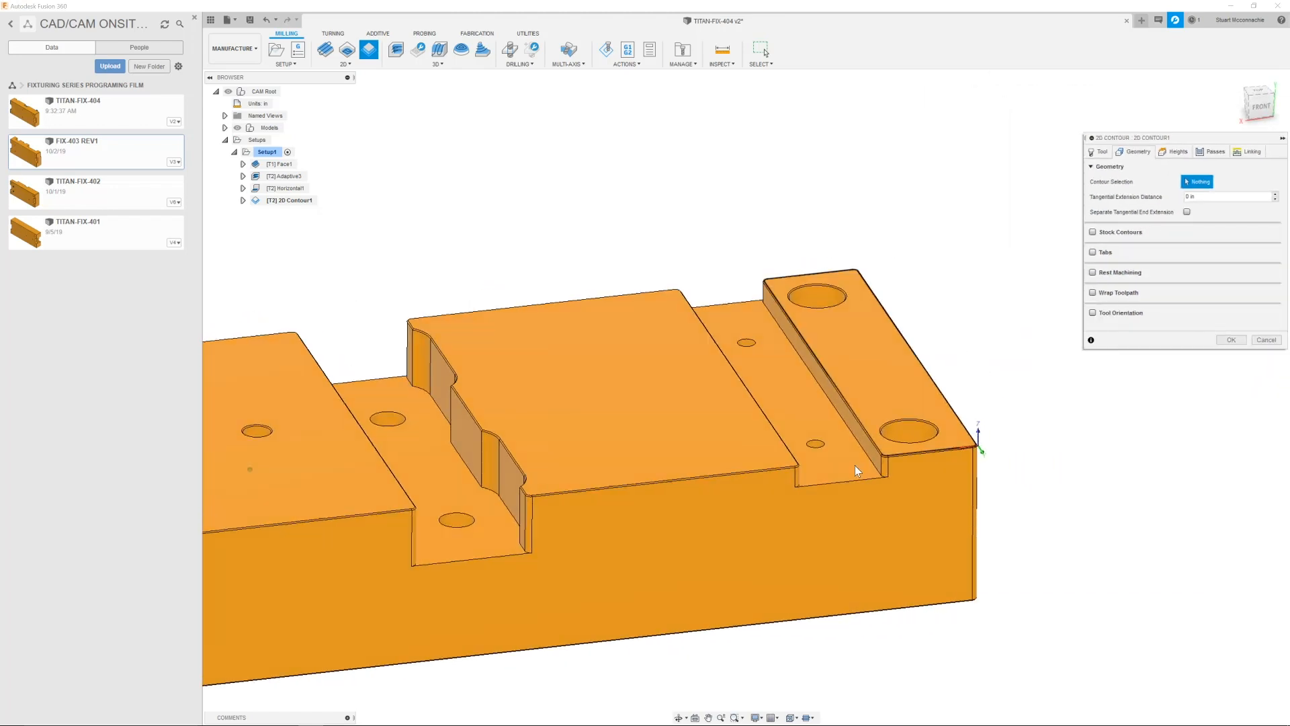
{"action": "left_click", "coordinate": [938, 411]}
{"action": "middle_click_drag", "start_coordinate": [876, 390], "coordinate": [892, 520]}
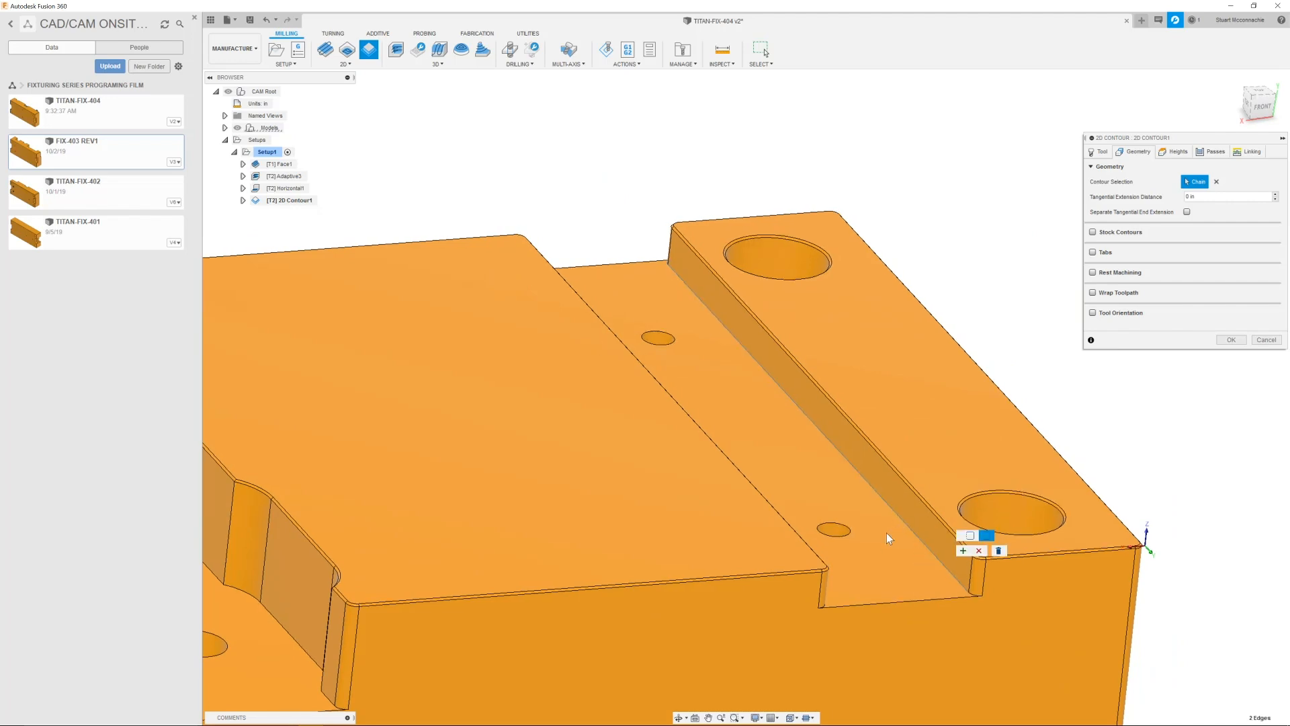
Extend the narrow slot's first contour chain around the rounded corner at the front end and accept it.
{"action": "middle_click_drag", "start_coordinate": [675, 297], "coordinate": [677, 216], "text": "shift"}
{"action": "scroll", "coordinate": [663, 287], "scroll_direction": "up", "scroll_amount": 2}
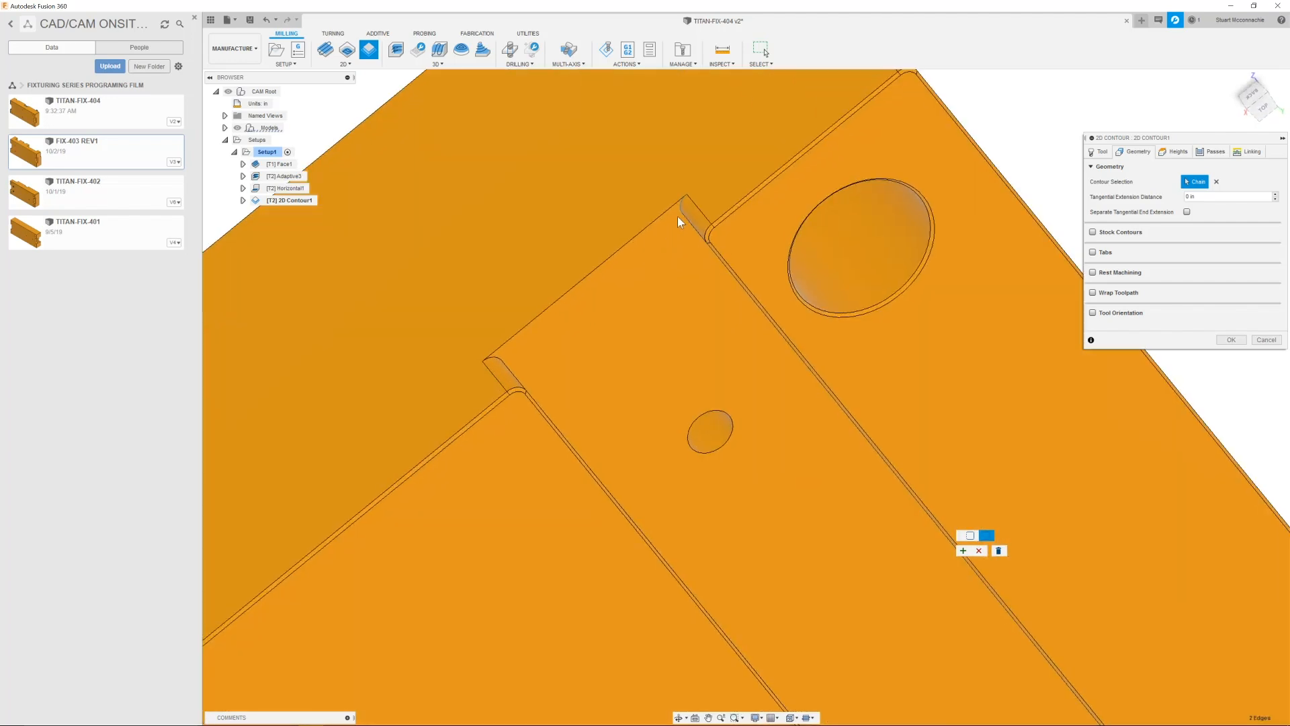
{"action": "middle_click_drag", "start_coordinate": [712, 276], "coordinate": [832, 558], "text": "shift"}
{"action": "scroll", "coordinate": [831, 559], "scroll_direction": "up", "scroll_amount": 5}
{"action": "scroll", "coordinate": [932, 424], "scroll_direction": "up", "scroll_amount": 3}
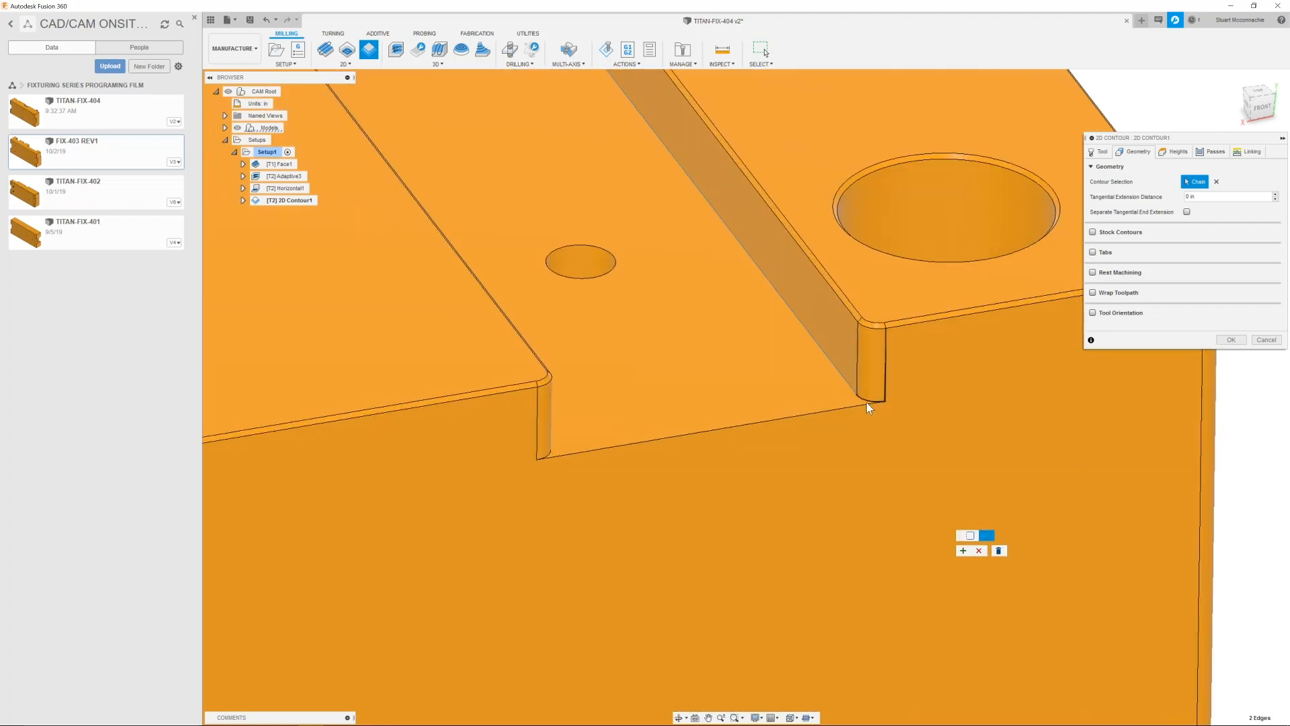
{"action": "scroll", "coordinate": [868, 374], "scroll_direction": "up", "scroll_amount": 1}
{"action": "left_click", "coordinate": [858, 377]}
{"action": "middle_click_drag", "start_coordinate": [852, 380], "coordinate": [851, 372]}
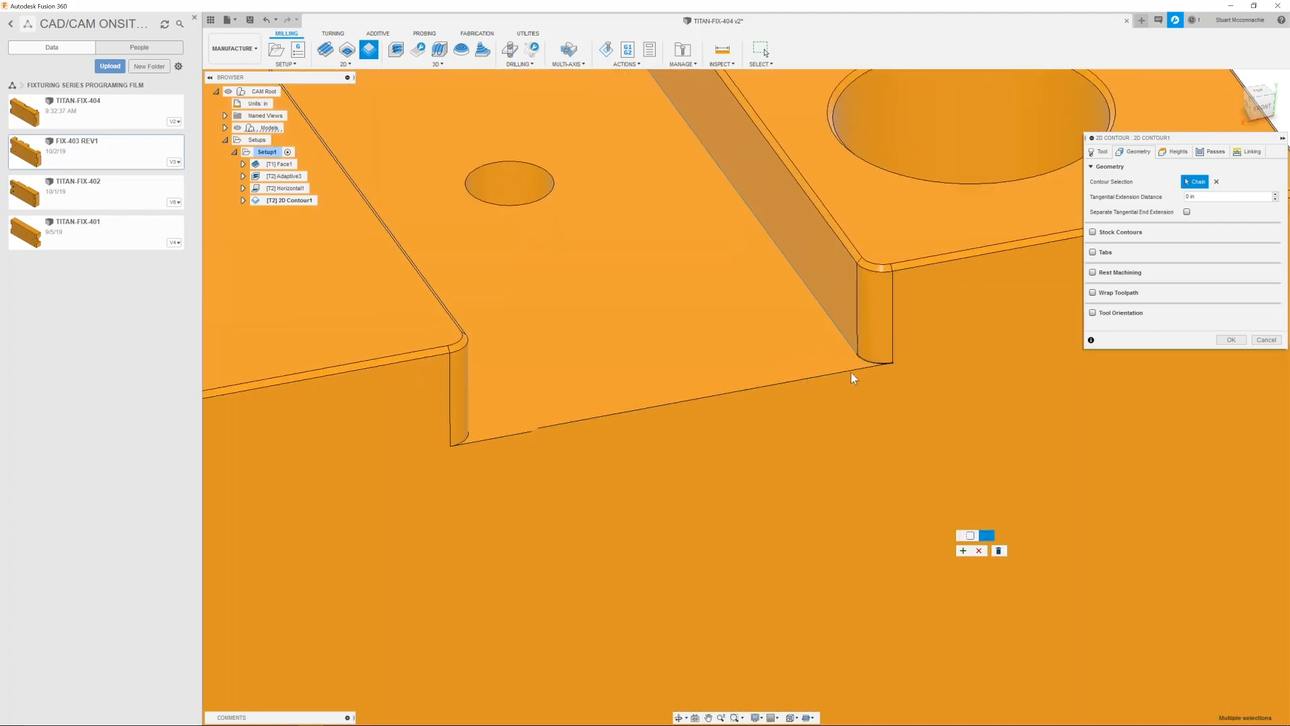
{"action": "scroll", "coordinate": [788, 321], "scroll_direction": "down", "scroll_amount": 2}
{"action": "middle_click_drag", "start_coordinate": [787, 321], "coordinate": [793, 377]}
{"action": "scroll", "coordinate": [794, 382], "scroll_direction": "down", "scroll_amount": 2}
{"action": "left_click", "coordinate": [838, 452]}
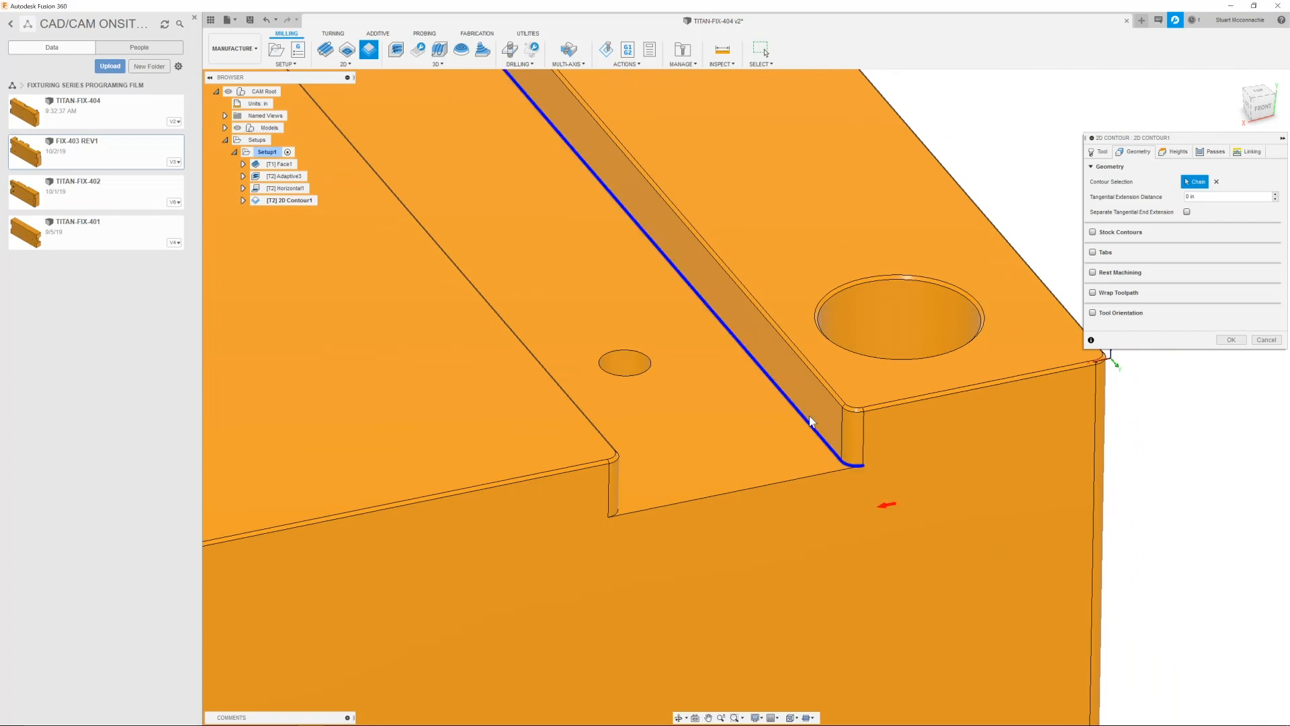
Add the floor edge of the narrow slot's opposite wall, including its rounded front corner, as a second contour chain.
{"action": "scroll", "coordinate": [840, 454], "scroll_direction": "down", "scroll_amount": 2}
{"action": "middle_click_drag", "start_coordinate": [851, 452], "coordinate": [807, 473]}
{"action": "scroll", "coordinate": [880, 505], "scroll_direction": "down", "scroll_amount": 1}
{"action": "scroll", "coordinate": [897, 511], "scroll_direction": "down", "scroll_amount": 1}
{"action": "scroll", "coordinate": [913, 594], "scroll_direction": "down", "scroll_amount": 4}
{"action": "scroll", "coordinate": [807, 473], "scroll_direction": "up", "scroll_amount": 2}
{"action": "scroll", "coordinate": [702, 421], "scroll_direction": "up", "scroll_amount": 2}
{"action": "middle_click_drag", "start_coordinate": [702, 420], "coordinate": [614, 432]}
{"action": "left_click", "coordinate": [619, 425]}
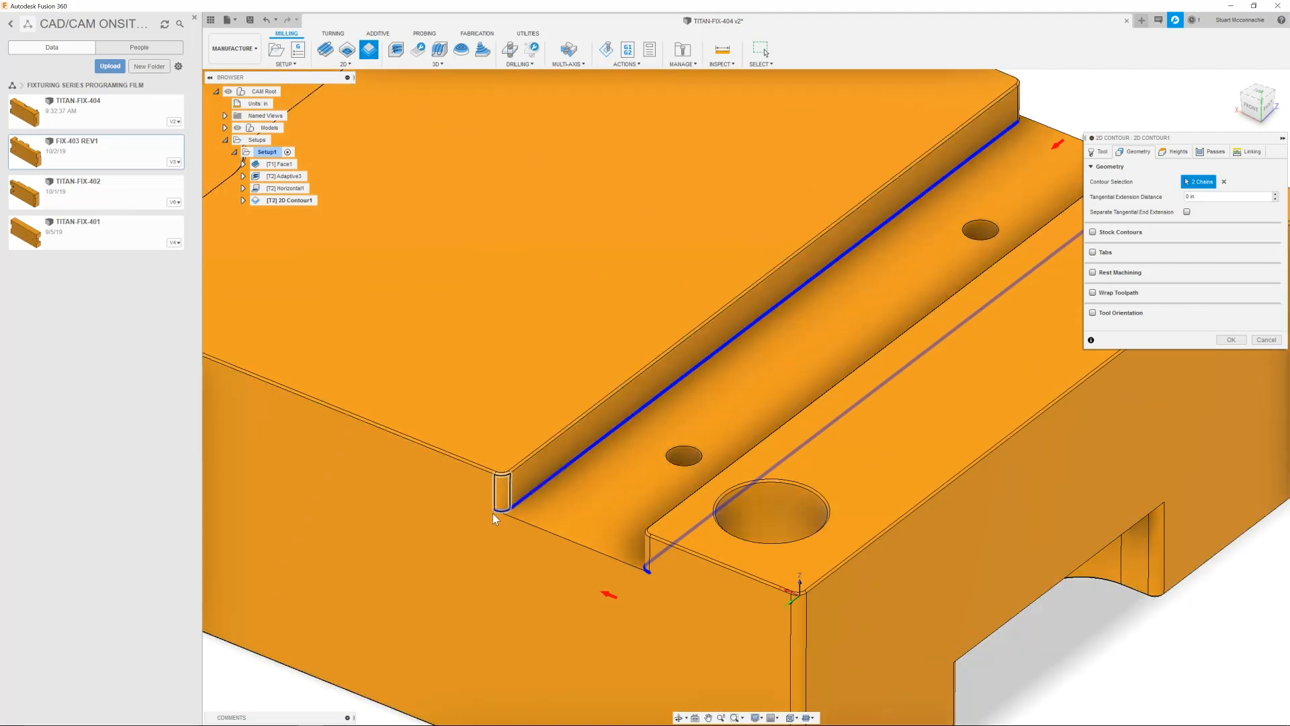
Extend the second contour chain around the rounded corner at the back end of the narrow slot.
{"action": "middle_click_drag", "start_coordinate": [493, 513], "coordinate": [498, 509], "text": "shift"}
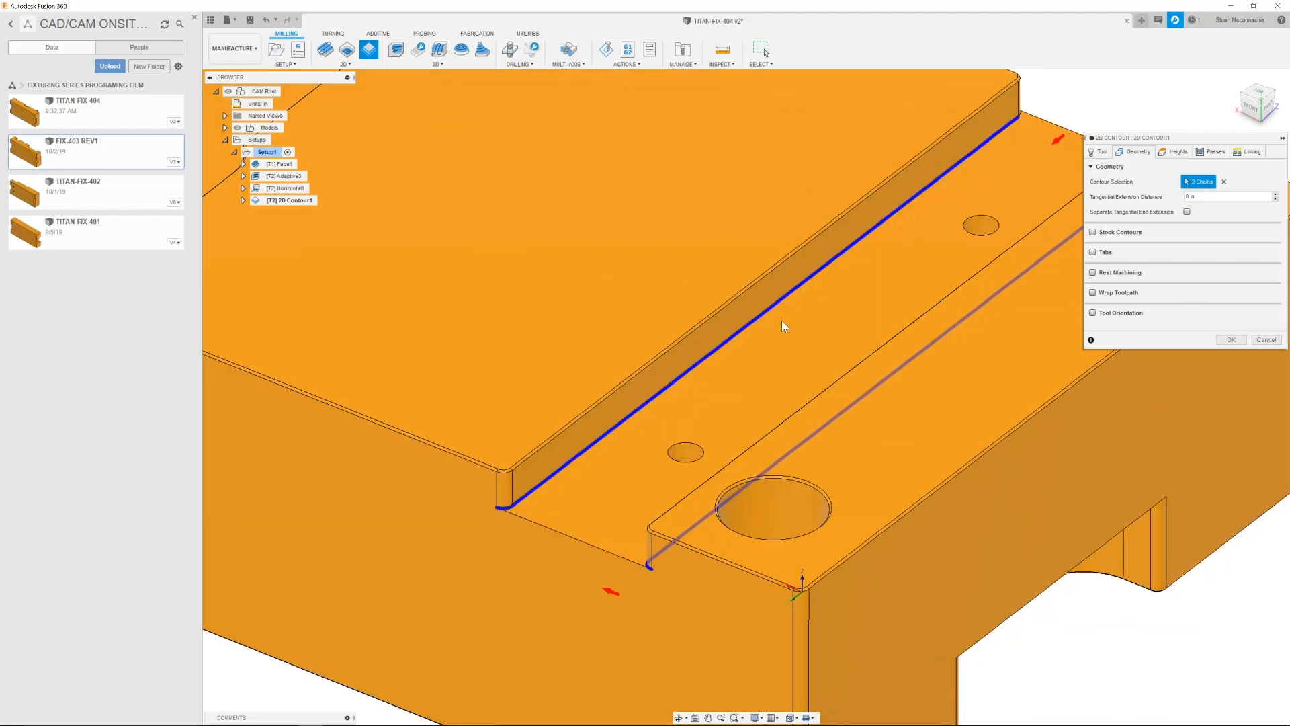
{"action": "middle_click_drag", "start_coordinate": [956, 170], "coordinate": [667, 477], "text": "shift"}
{"action": "scroll", "coordinate": [728, 432], "scroll_direction": "up", "scroll_amount": 4}
{"action": "left_click", "coordinate": [667, 477]}
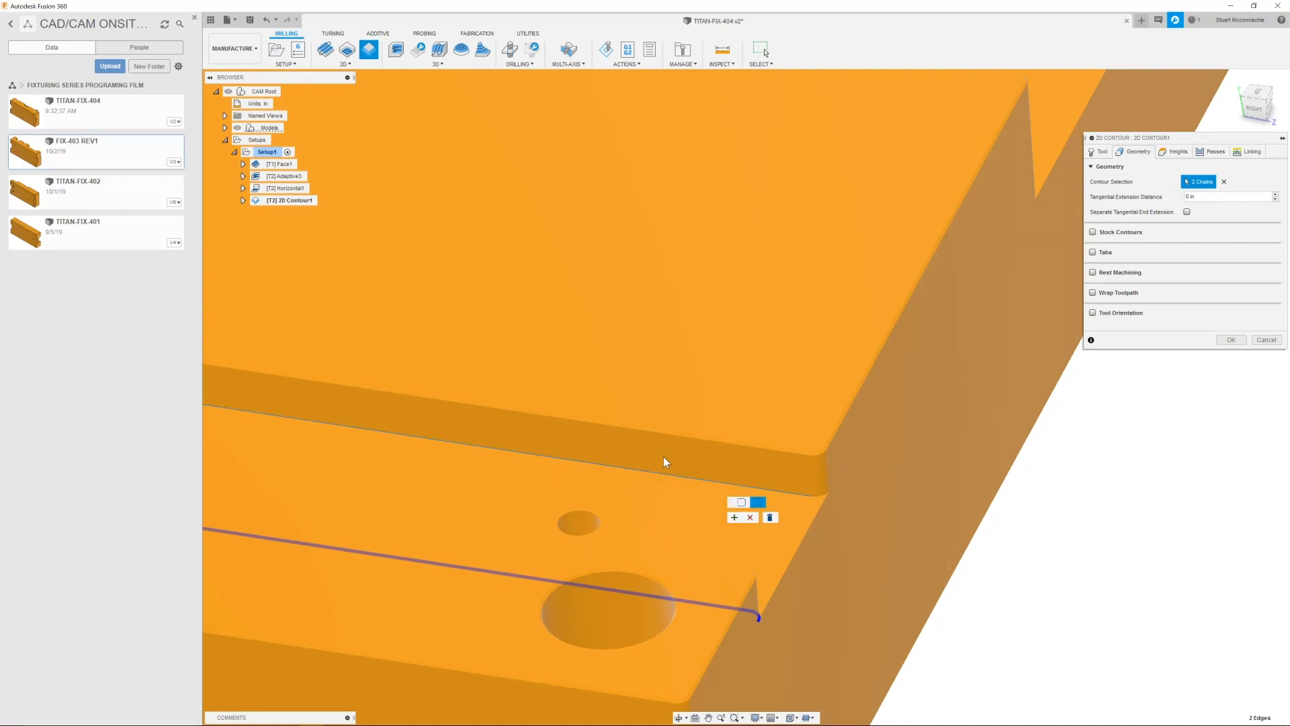
{"action": "left_click", "coordinate": [818, 494]}
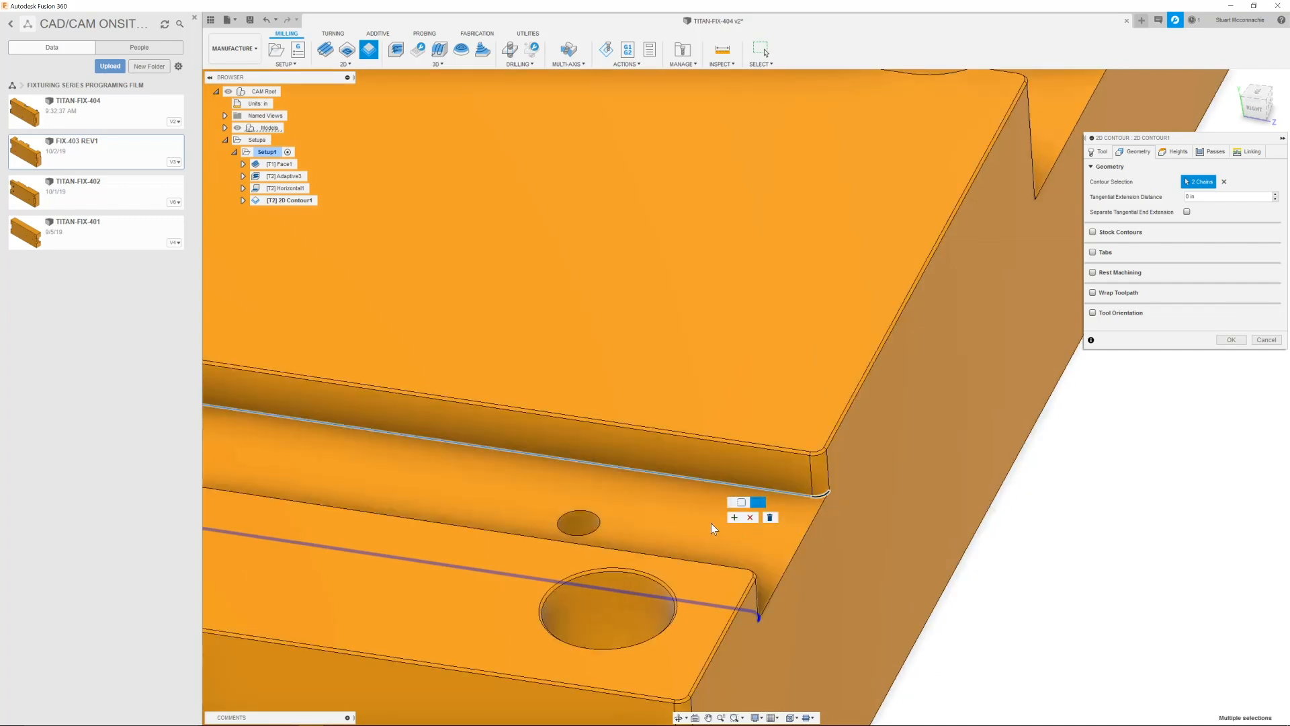
{"action": "middle_click_drag", "start_coordinate": [756, 515], "coordinate": [911, 469], "text": "shift"}
{"action": "scroll", "coordinate": [889, 473], "scroll_direction": "down", "scroll_amount": 4}
{"action": "middle_click_drag", "start_coordinate": [427, 429], "coordinate": [1035, 132], "text": "shift"}
{"action": "scroll", "coordinate": [802, 555], "scroll_direction": "down", "scroll_amount": 3}
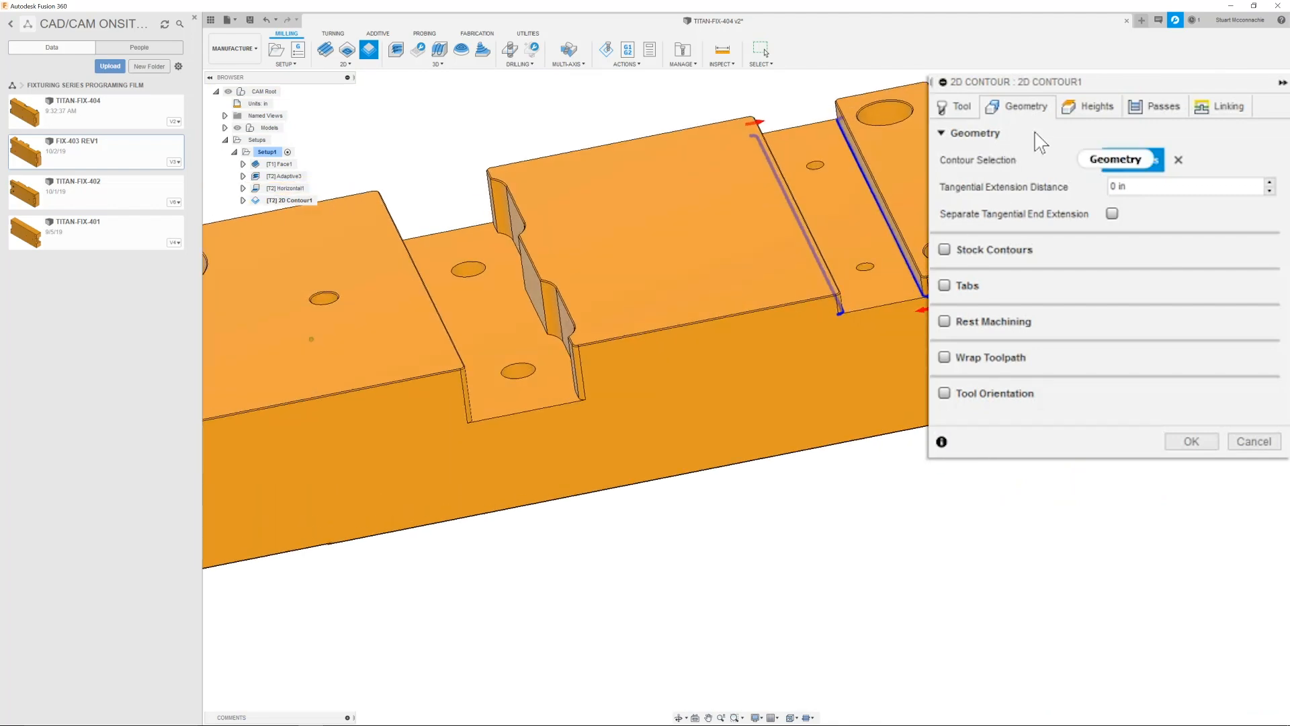
Set the 2D contour's clearance height to 0.1 in above the model top.
{"action": "left_click", "coordinate": [1085, 114]}
{"action": "left_click", "coordinate": [1099, 161]}
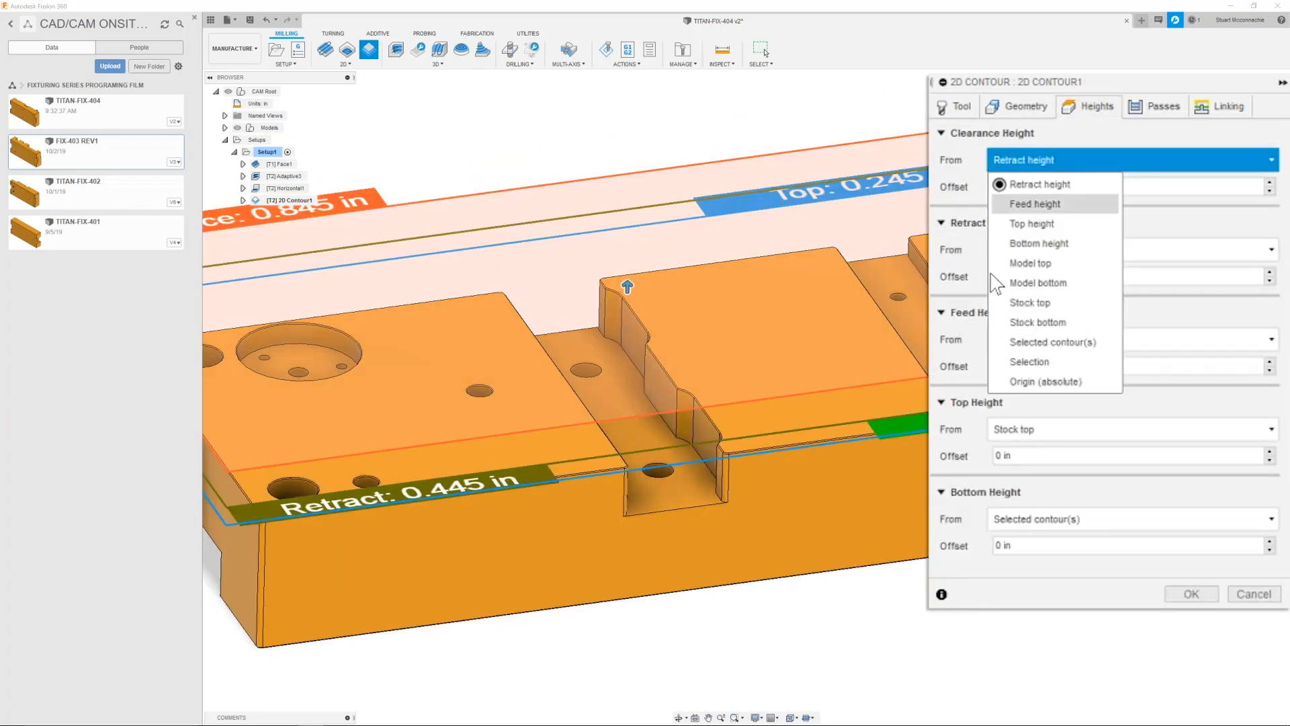
{"action": "left_click", "coordinate": [1067, 266]}
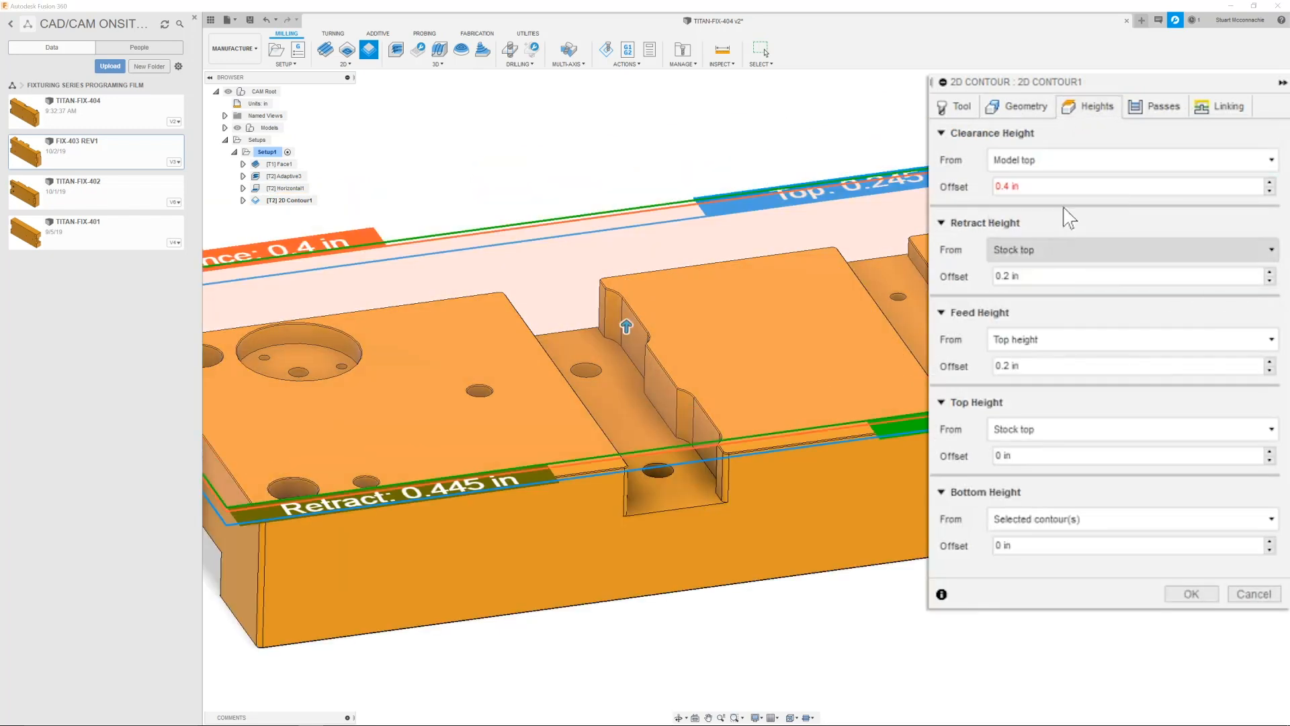
{"action": "key", "text": "Tab"}
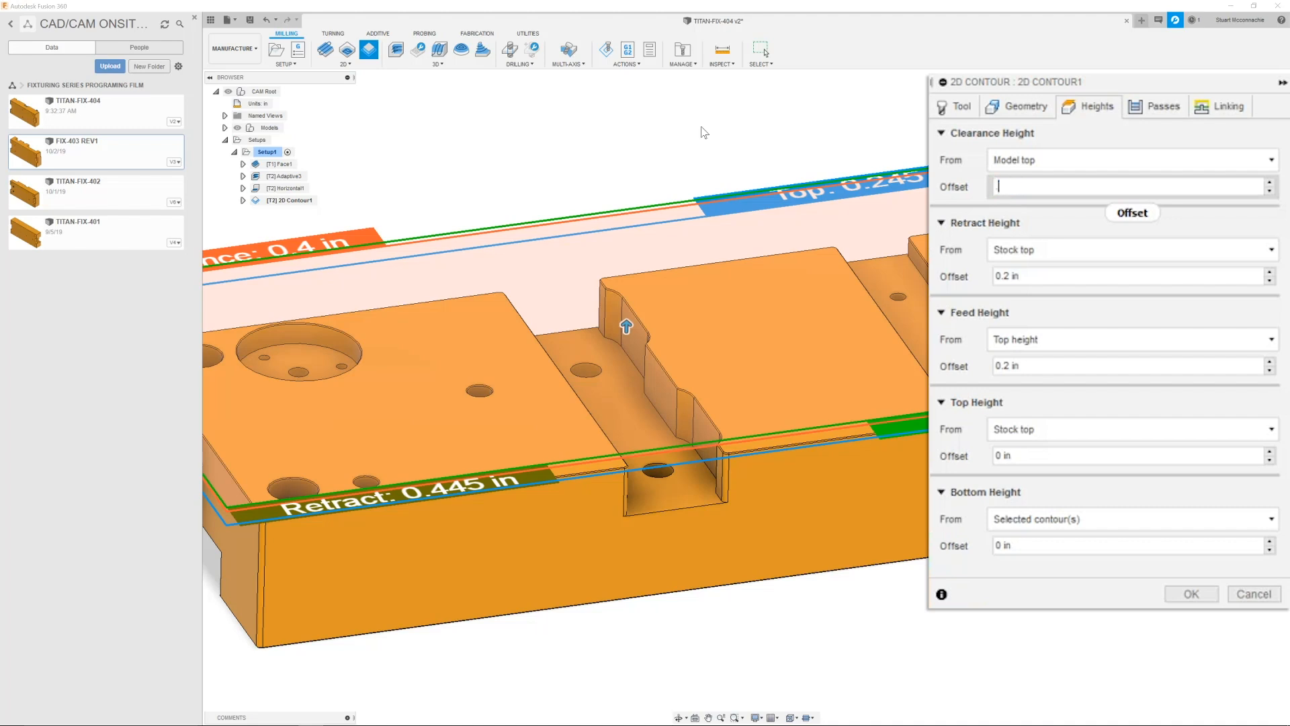
{"action": "type", "text": ".1"}
Set the retract height to a 0.1 in offset from the model top.
{"action": "left_click", "coordinate": [1075, 249]}
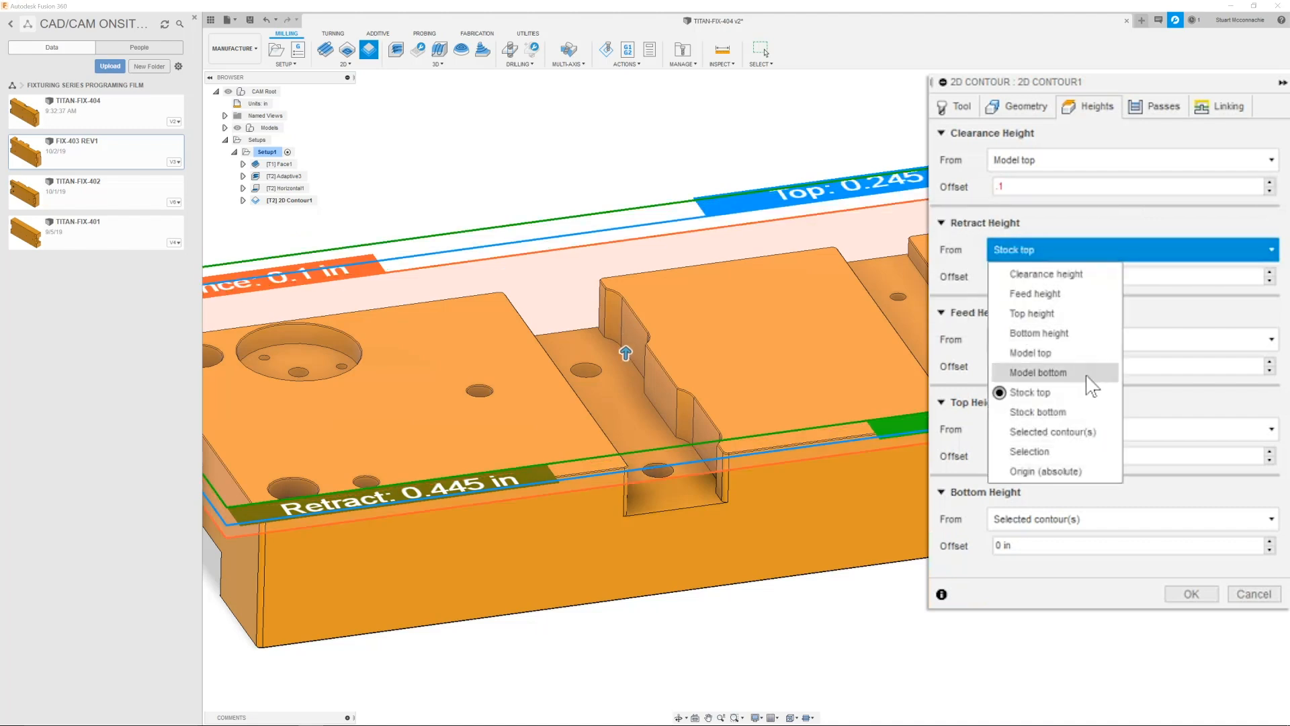
{"action": "left_click", "coordinate": [1030, 353]}
{"action": "left_click", "coordinate": [1061, 277]}
{"action": "type", "text": ".1"}
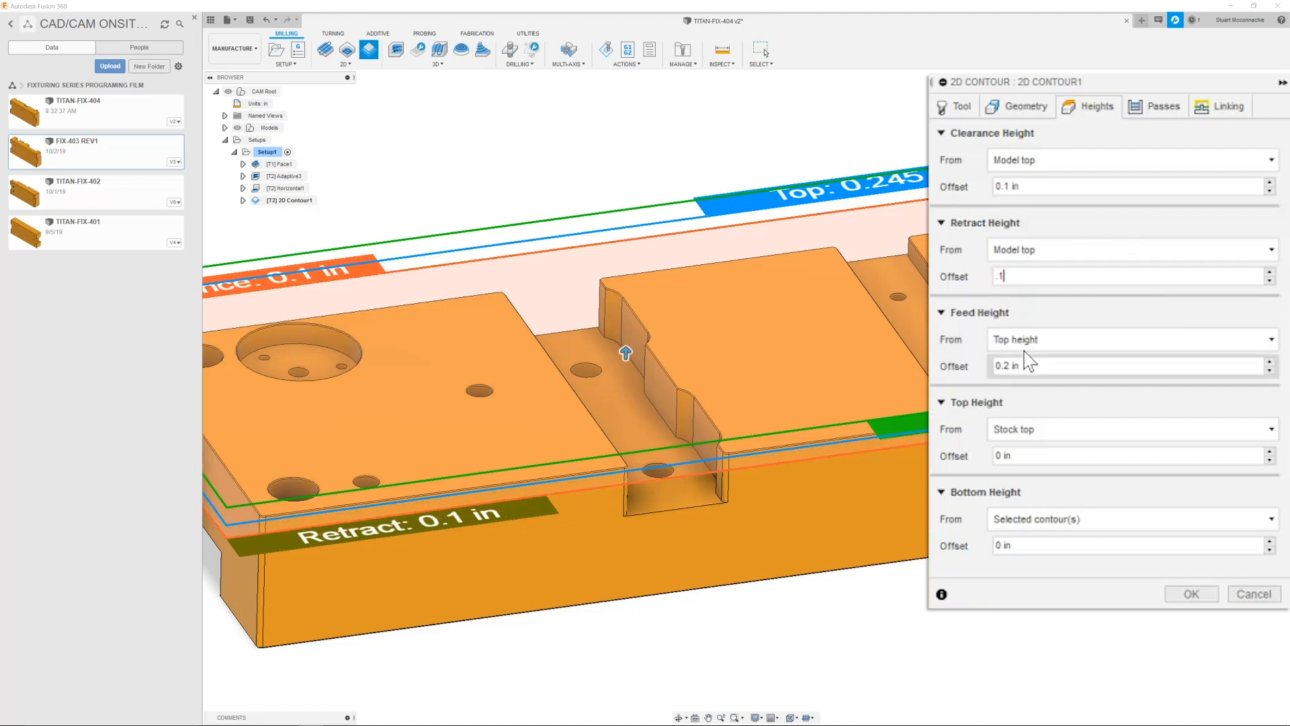
Set the feed height to 0.1 in above the model top and reference the top height to the model top.
{"action": "left_click", "coordinate": [1065, 341]}
{"action": "left_click", "coordinate": [1046, 463]}
{"action": "left_click", "coordinate": [1008, 364]}
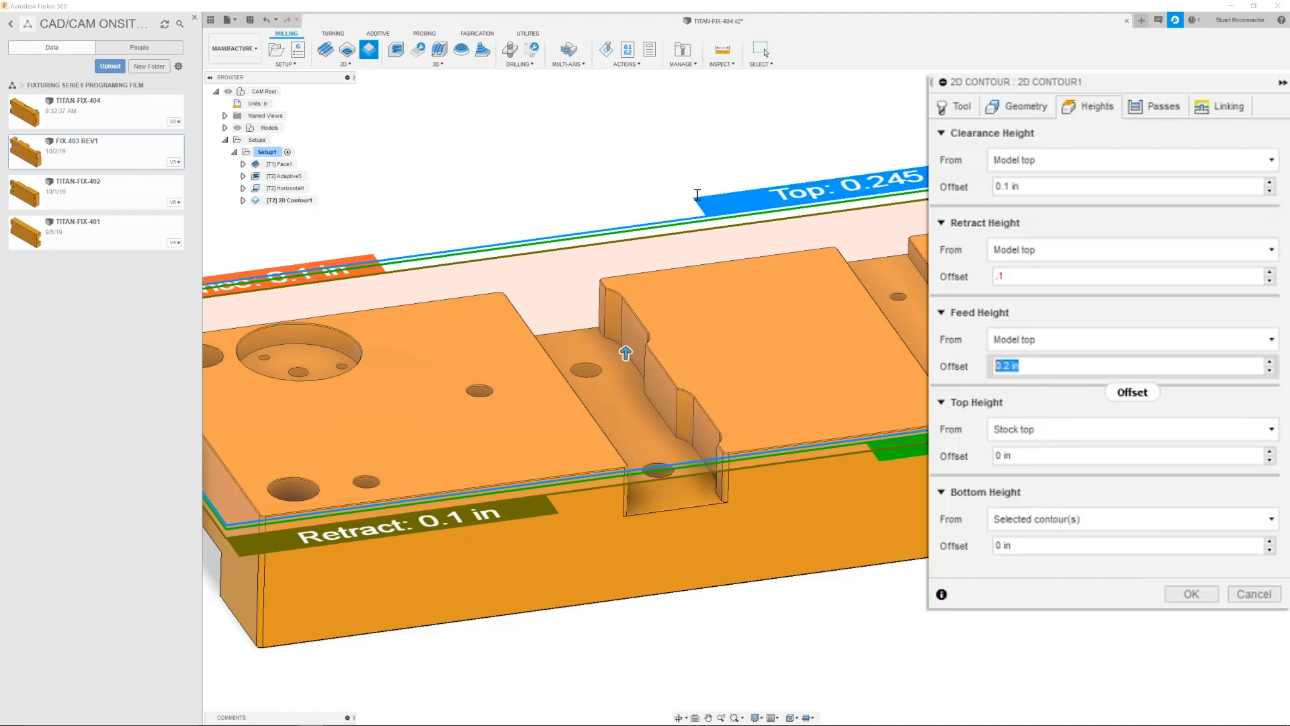
{"action": "type", "text": ".1"}
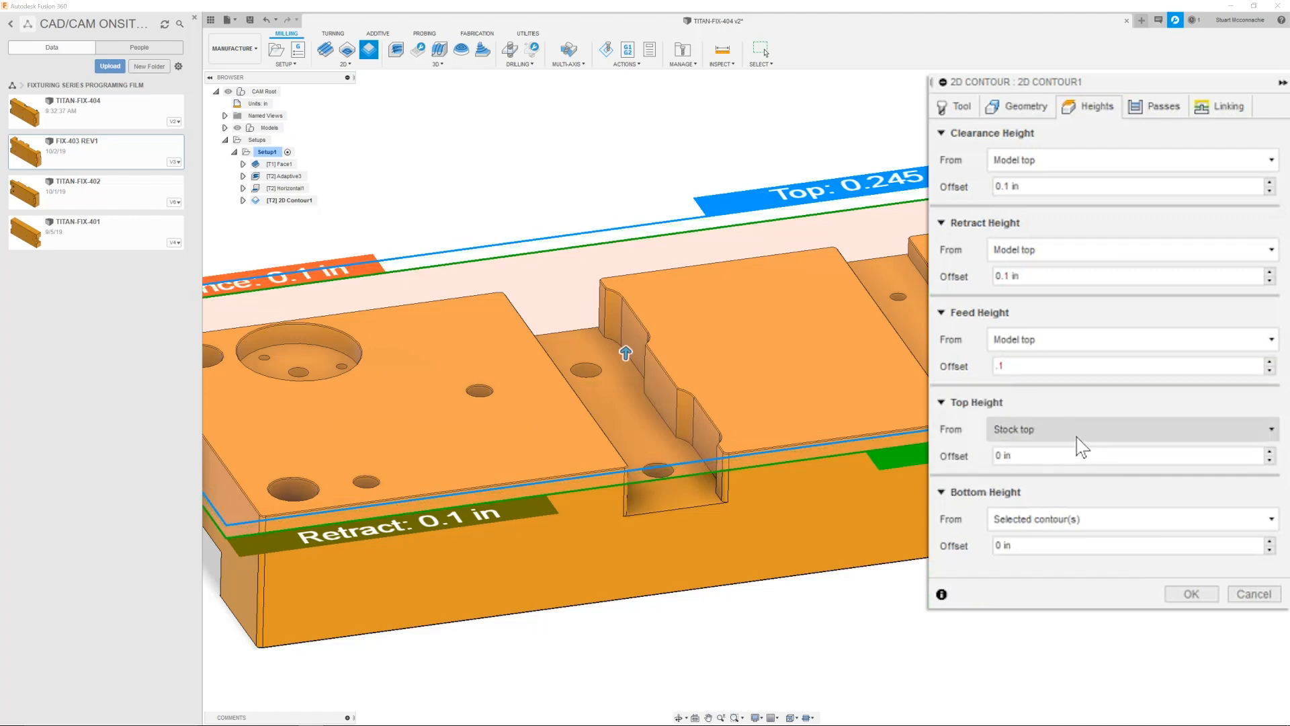
{"action": "left_click", "coordinate": [1075, 433]}
{"action": "left_click", "coordinate": [1072, 531]}
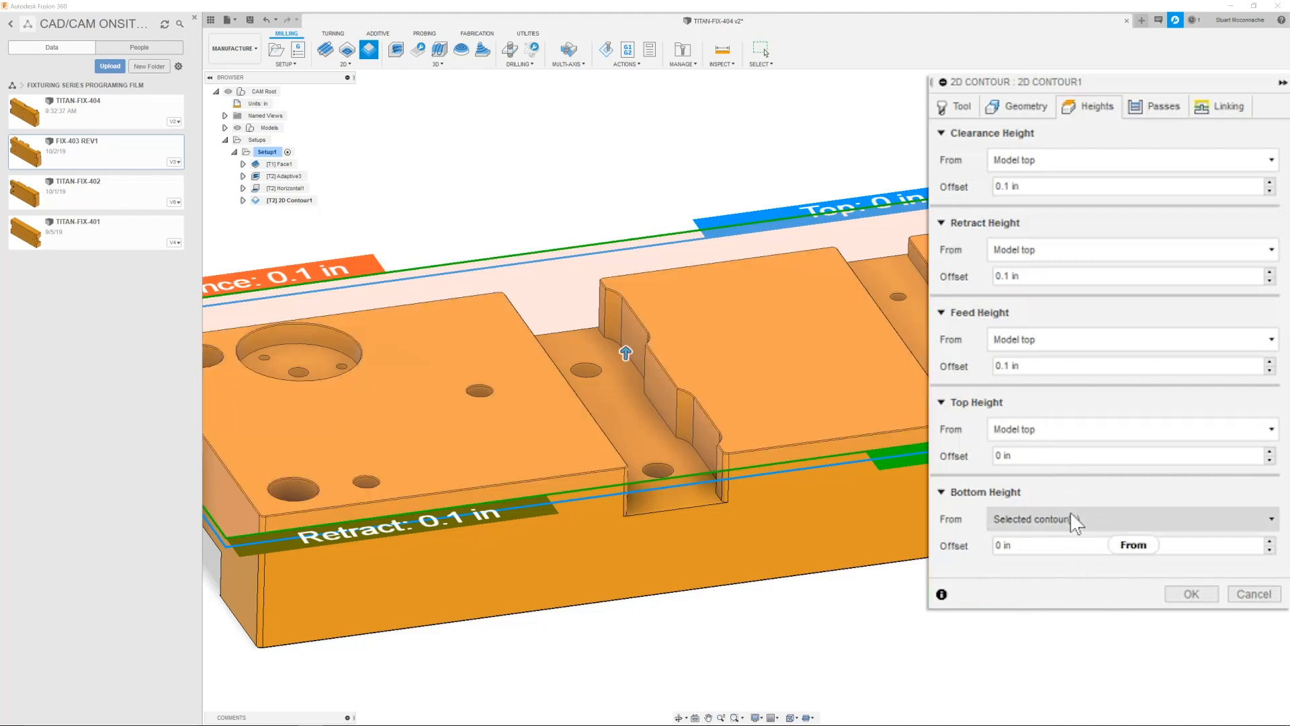
{"action": "left_click", "coordinate": [1071, 530]}
{"action": "left_click", "coordinate": [1058, 686]}
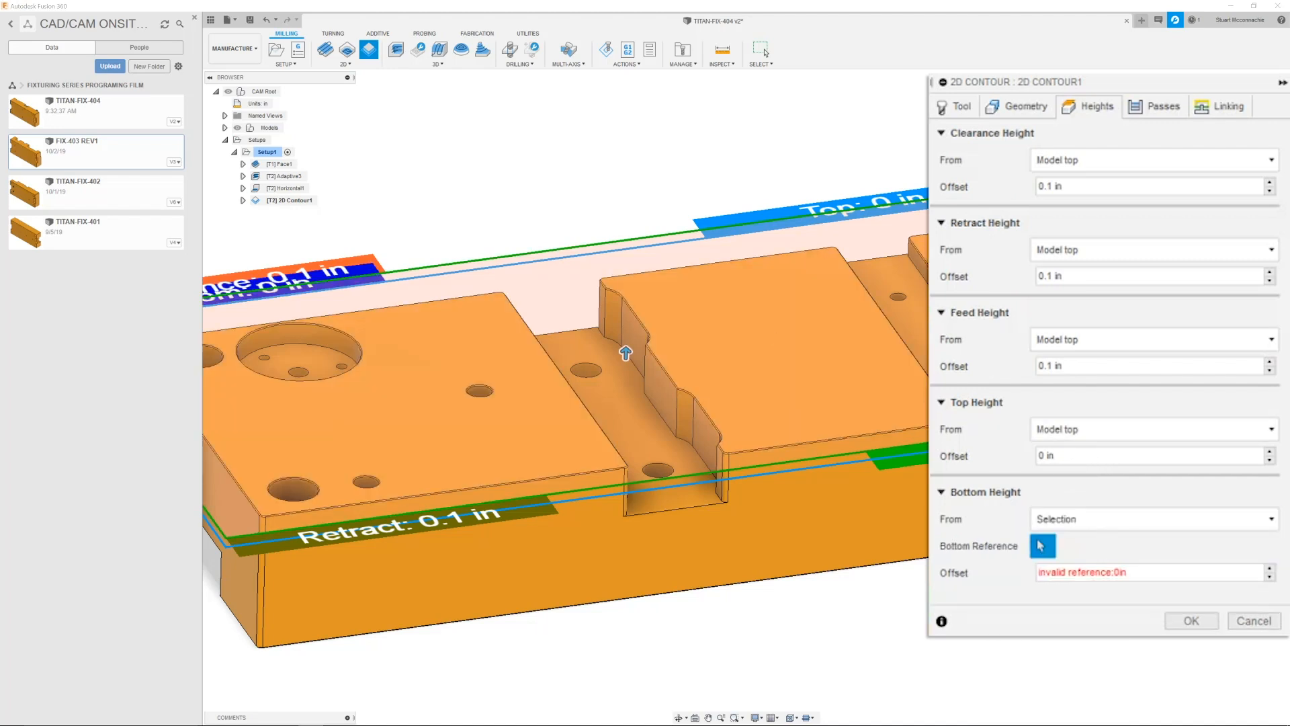
{"action": "left_click", "coordinate": [1102, 522]}
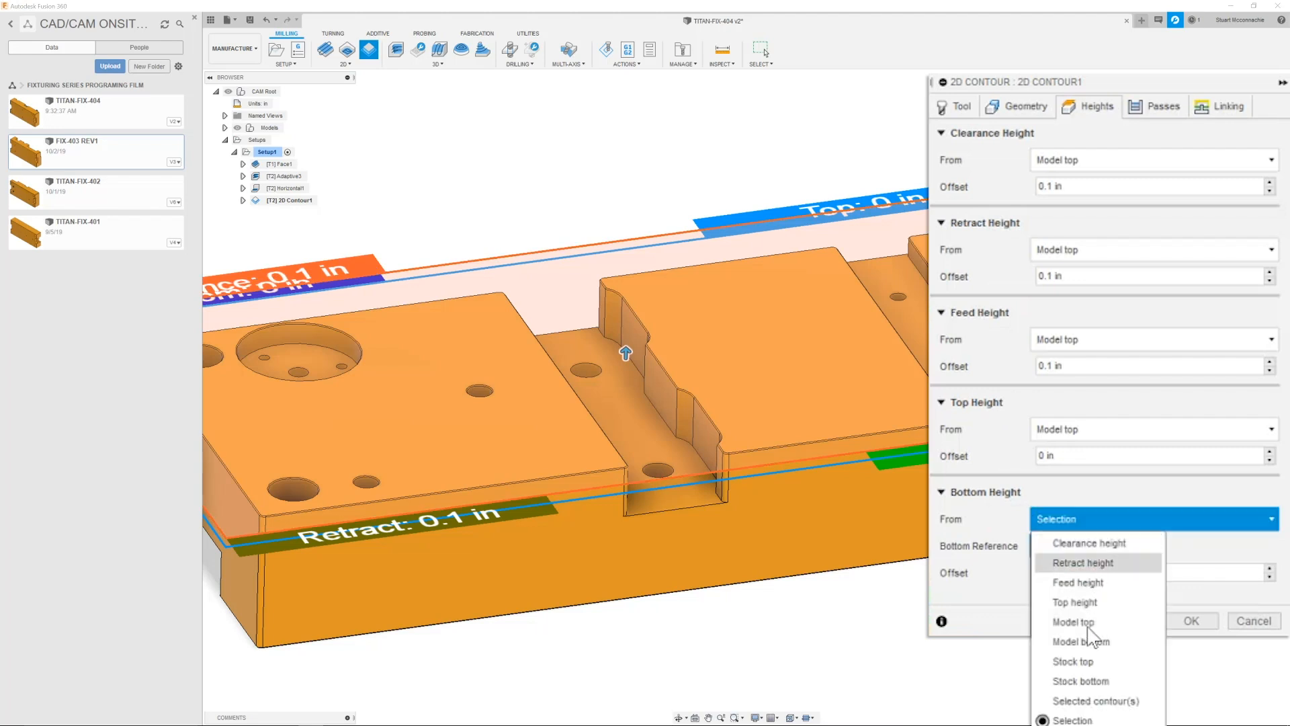
{"action": "left_click", "coordinate": [1091, 701]}
Set the compensation type of the 2D contour passes to Wear.
{"action": "middle_click_drag", "start_coordinate": [1015, 421], "coordinate": [1001, 421], "text": "shift"}
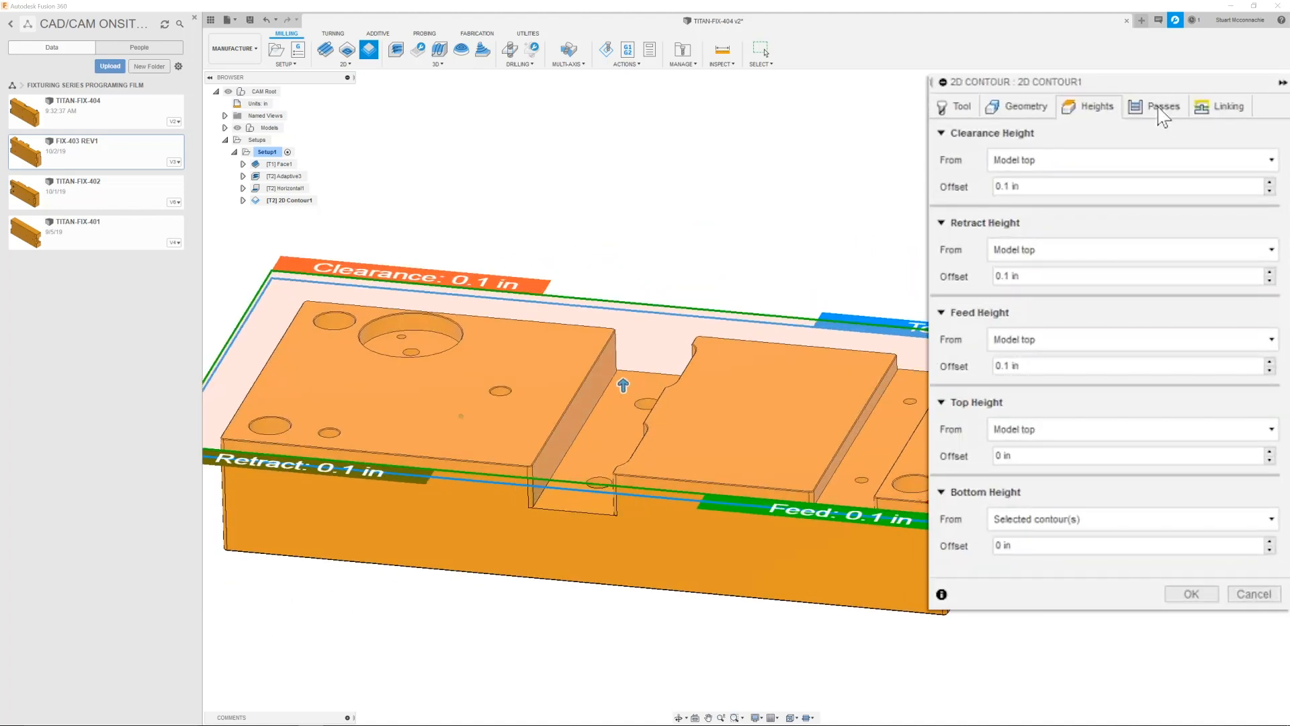
{"action": "left_click", "coordinate": [1161, 109]}
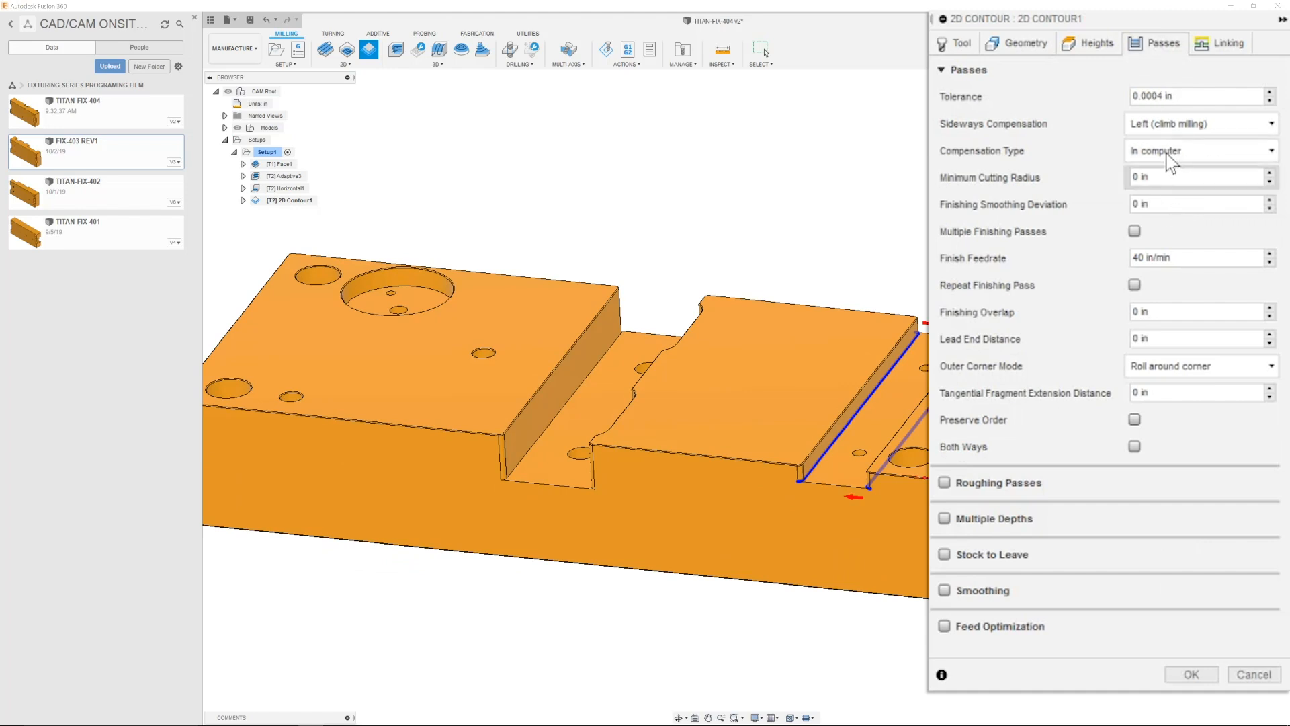
{"action": "left_click", "coordinate": [1095, 156]}
{"action": "key", "text": "Escape"}
{"action": "key", "text": "Down"}
{"action": "key", "text": "Down"}
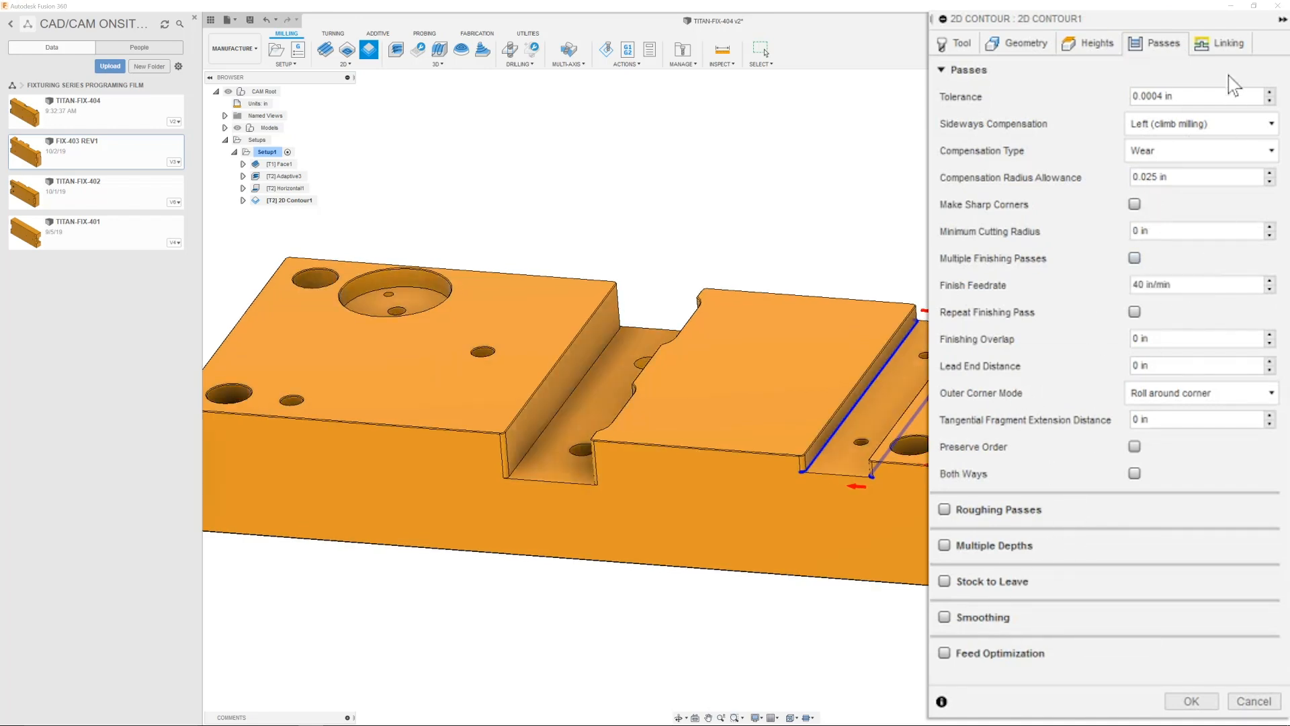
Set the linking safe distance to 0.1 in and keep the tool down with a 2 in maximum stay-down distance.
{"action": "left_click", "coordinate": [1222, 44]}
{"action": "left_click", "coordinate": [1160, 148]}
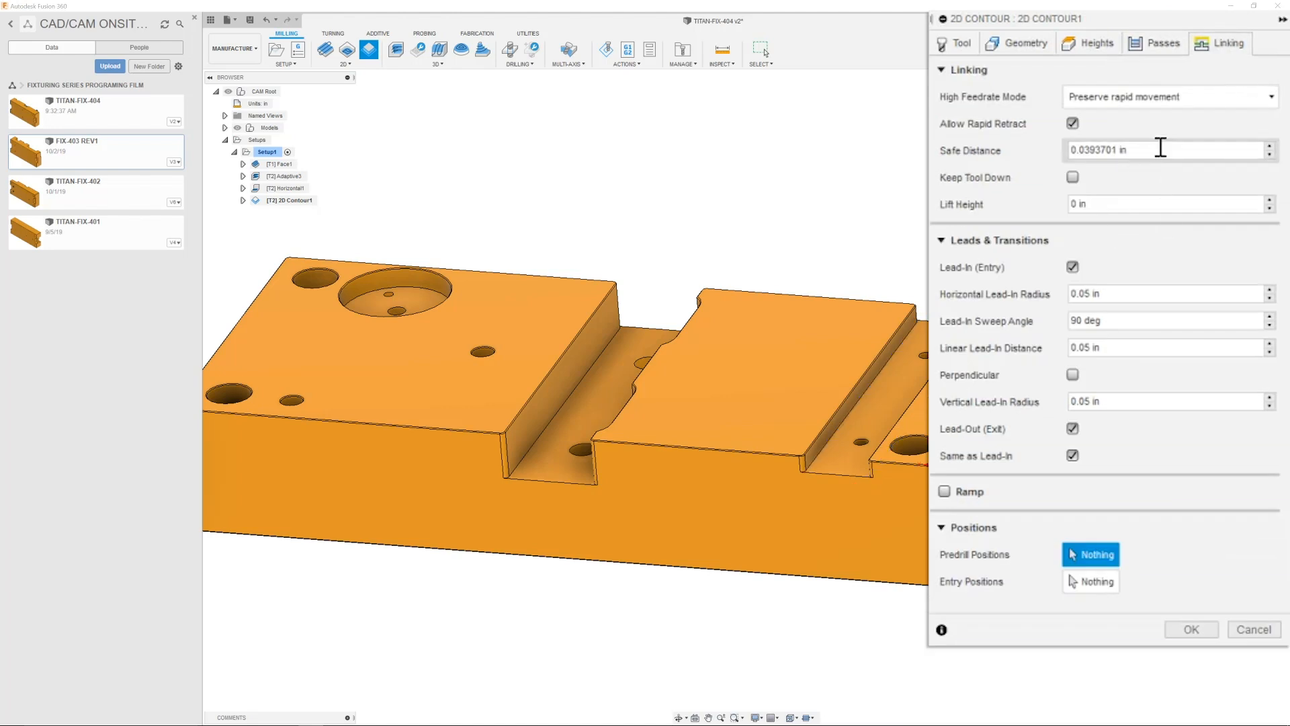
{"action": "triple_click", "coordinate": [1126, 149]}
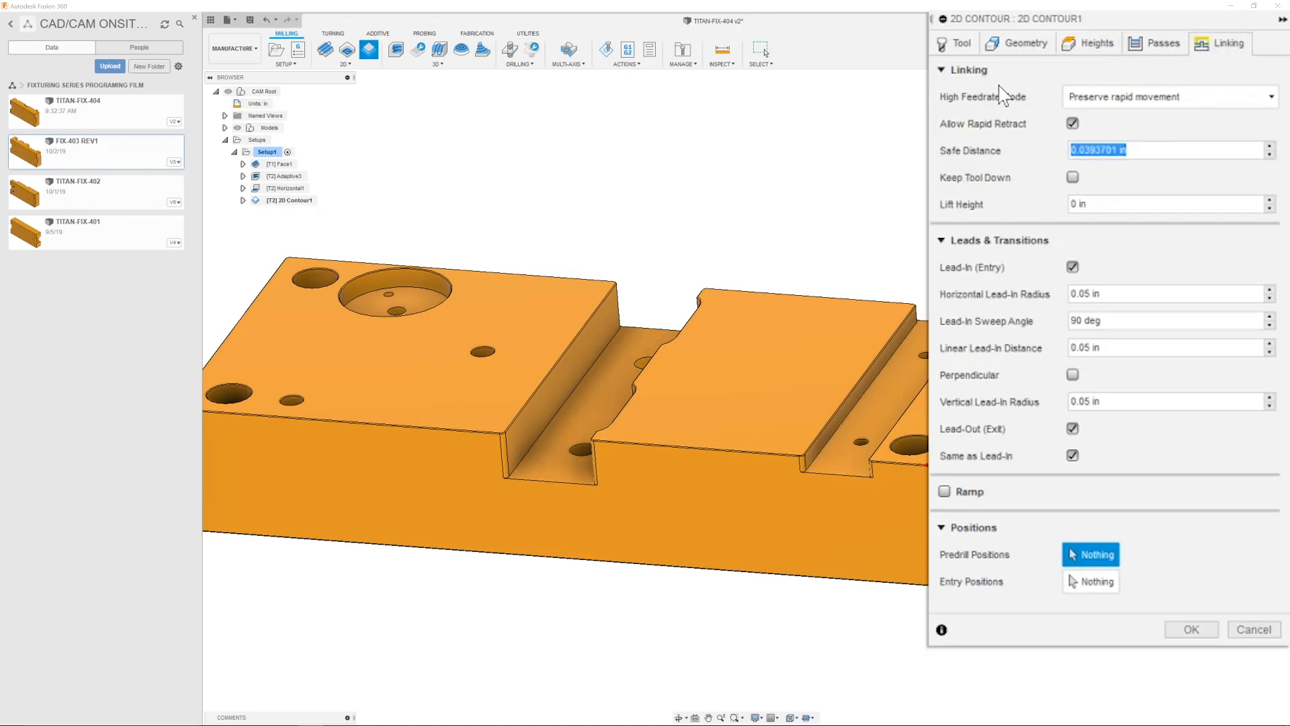
{"action": "type", "text": ".1"}
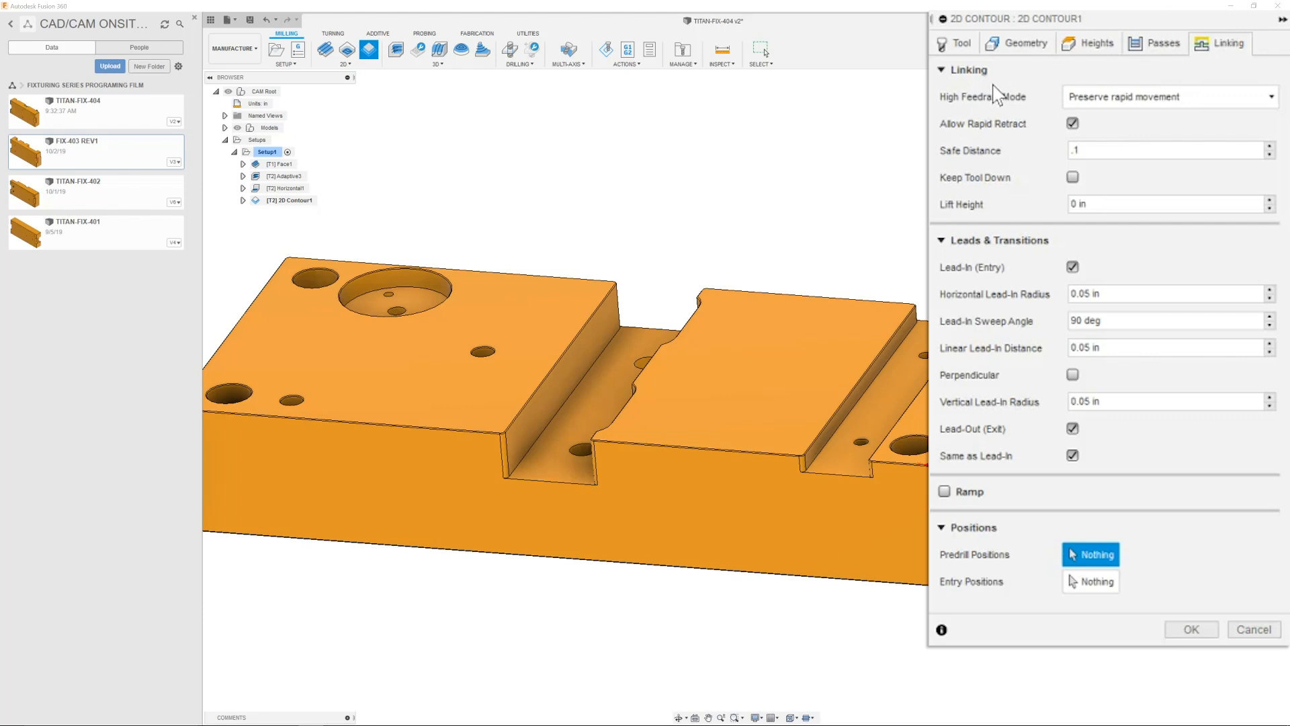
{"action": "left_click", "coordinate": [1070, 177]}
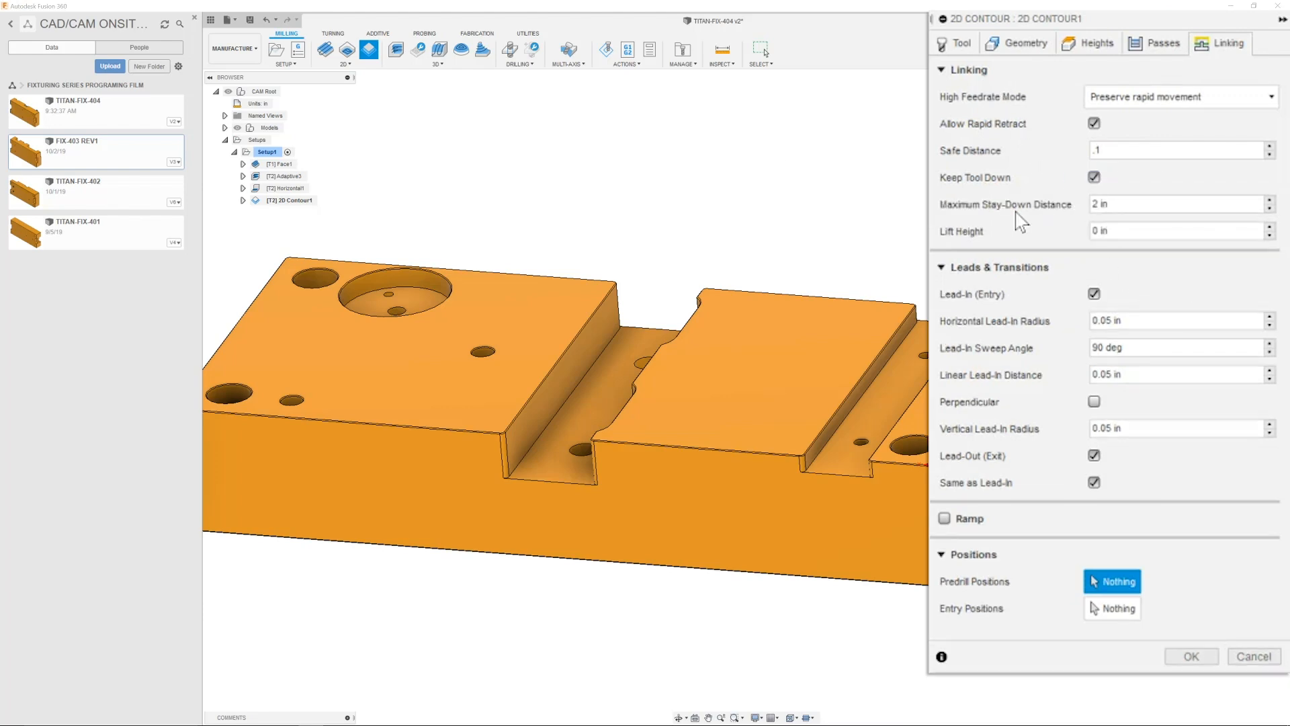
{"action": "left_click", "coordinate": [1105, 204]}
Set the vertical lead-in radius to 0 and accept the 2D contour operation.
{"action": "left_click", "coordinate": [1101, 428]}
{"action": "type", "text": "0."}
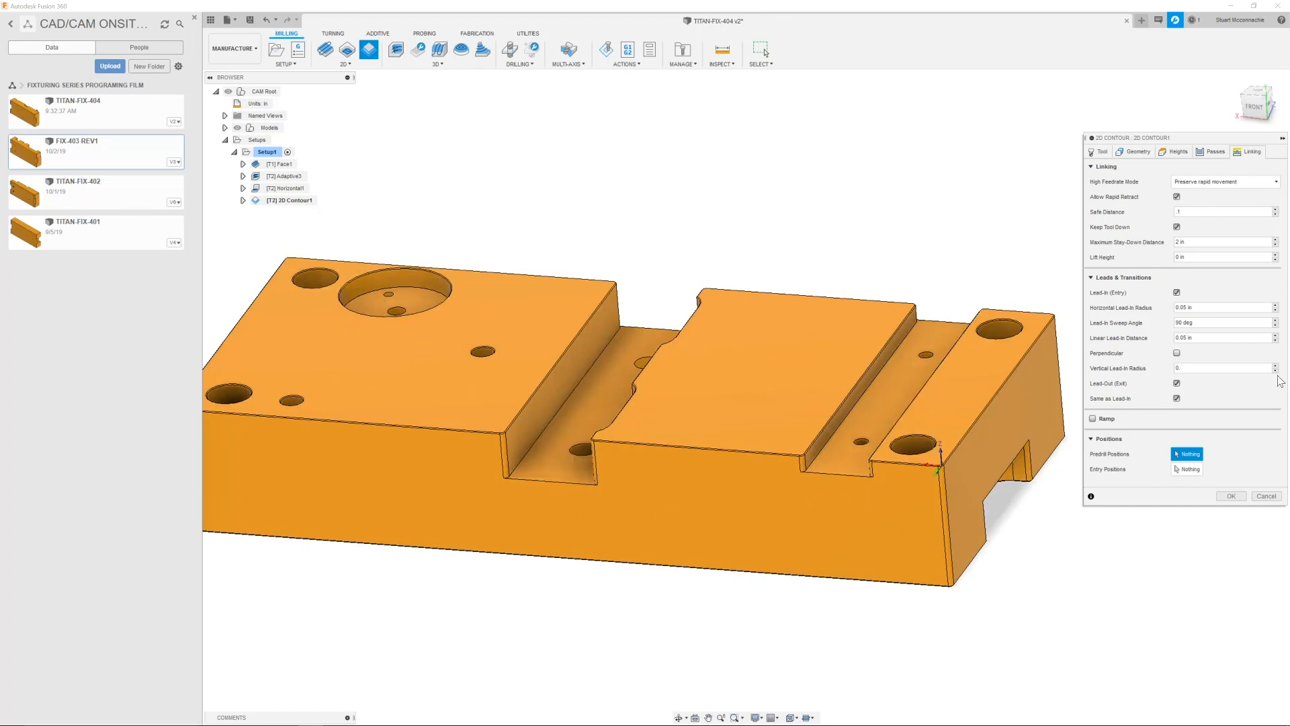
{"action": "type", "text": "."}
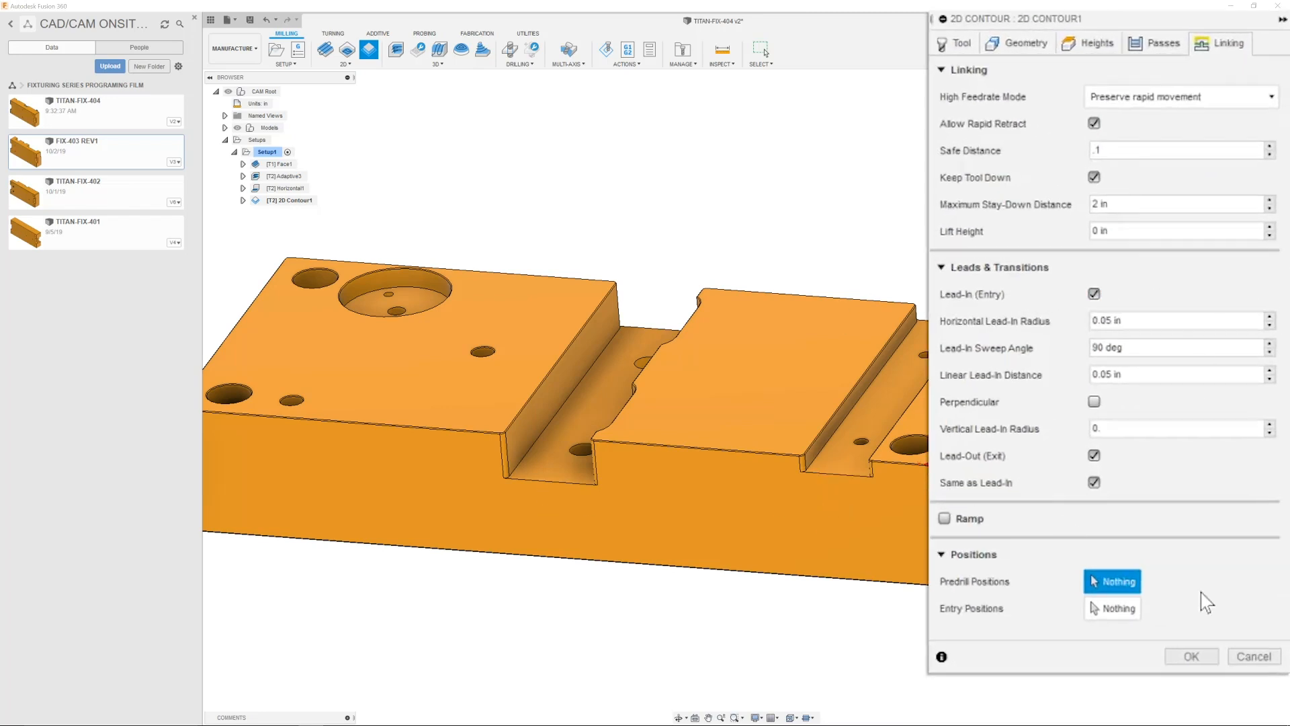
{"action": "left_click", "coordinate": [1189, 656]}
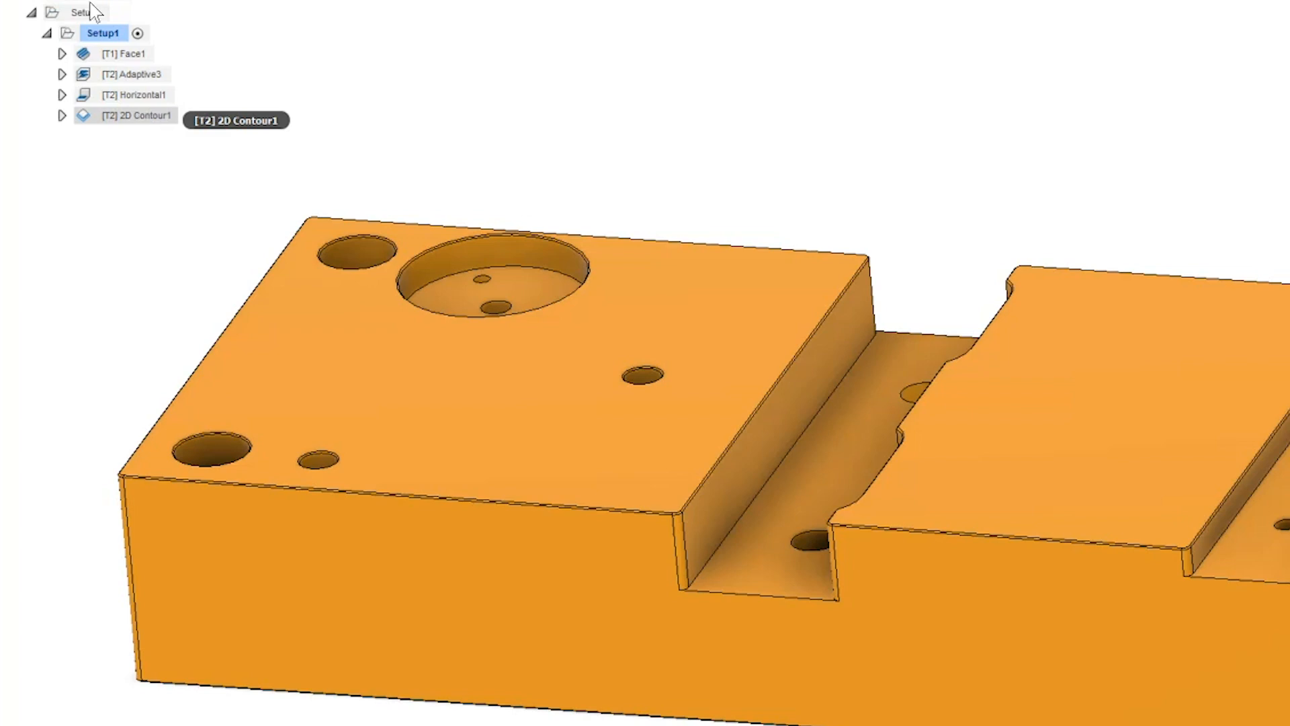
Duplicate the 2D contour operation and open the copy for editing.
{"action": "right_click", "coordinate": [139, 115]}
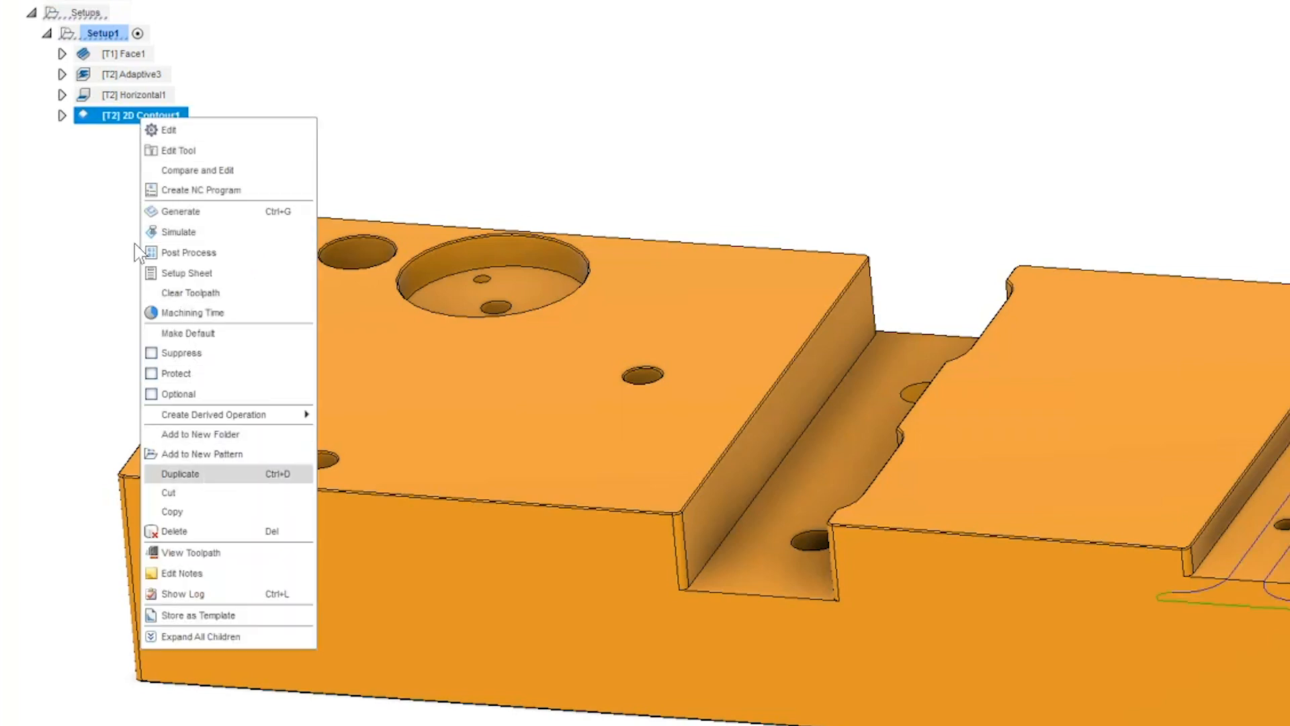
{"action": "left_click", "coordinate": [251, 470]}
{"action": "left_click", "coordinate": [134, 139]}
{"action": "right_click", "coordinate": [141, 137]}
{"action": "left_click", "coordinate": [200, 156]}
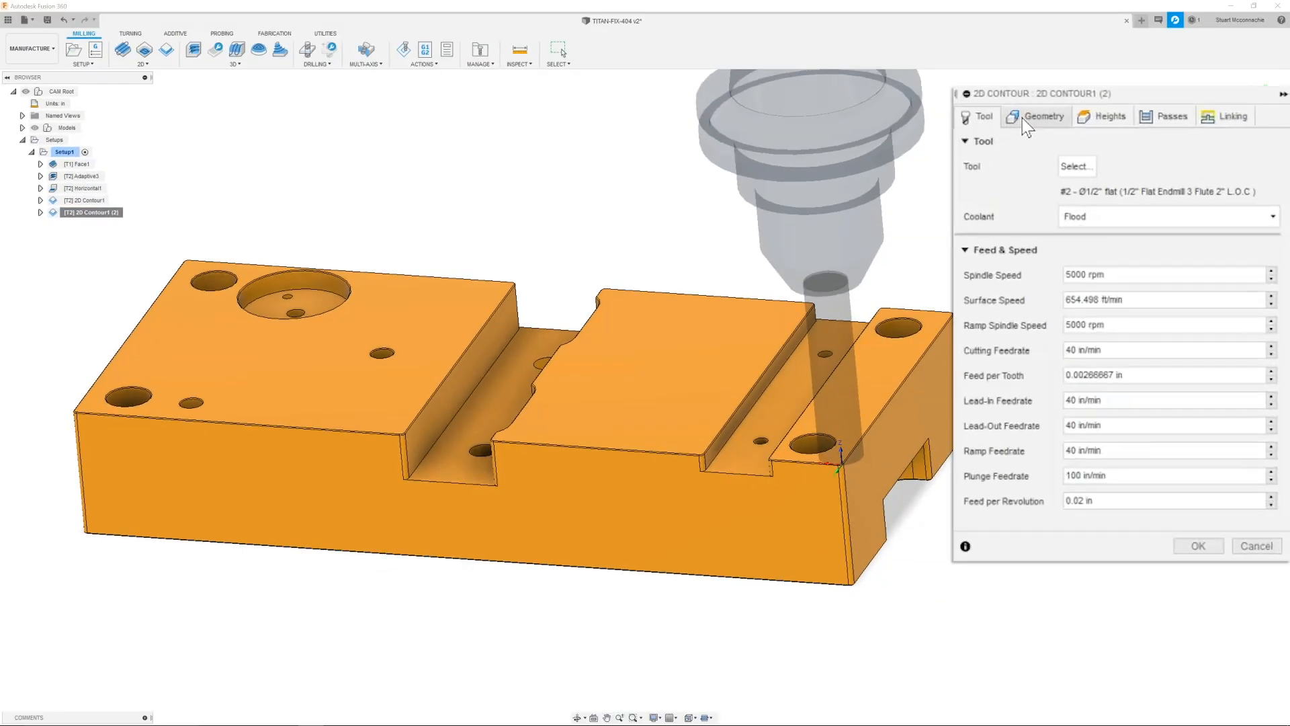
Replace the copied contour chains with the floor edge of the wide slot's straight wall, including its rounded front corner.
{"action": "left_click", "coordinate": [1024, 122]}
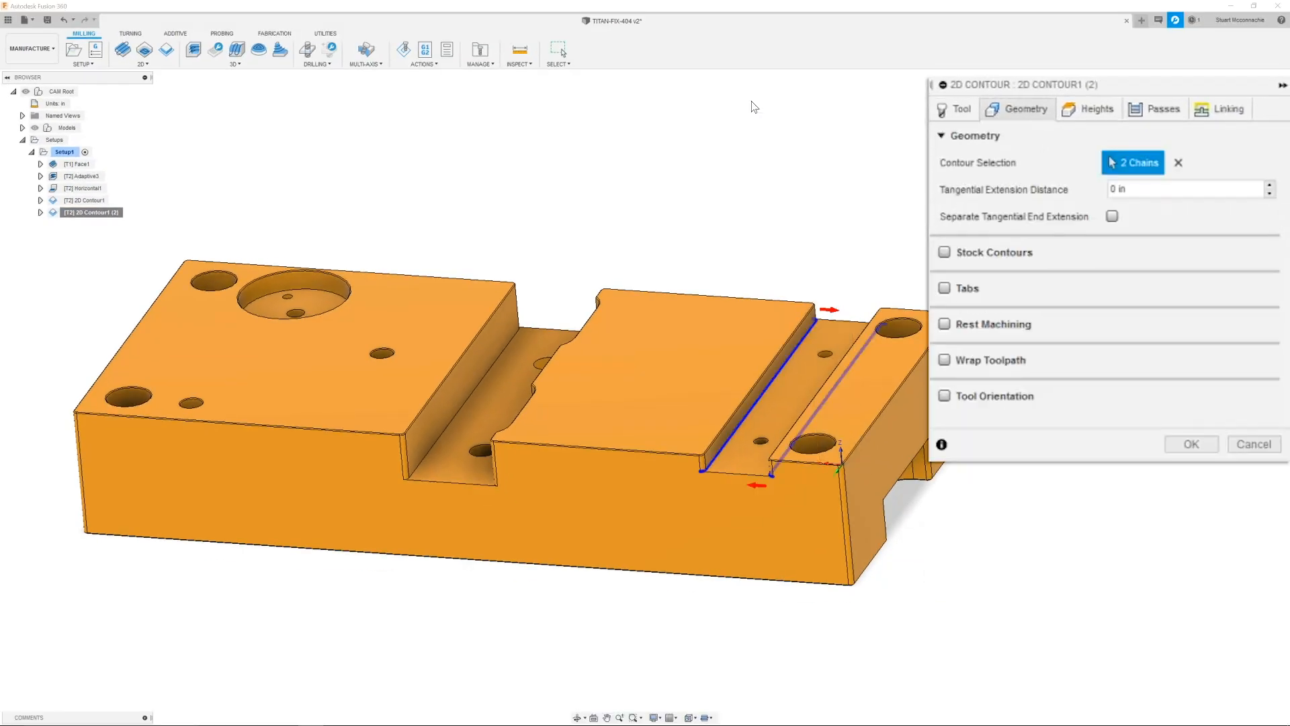
{"action": "left_click", "coordinate": [1178, 163]}
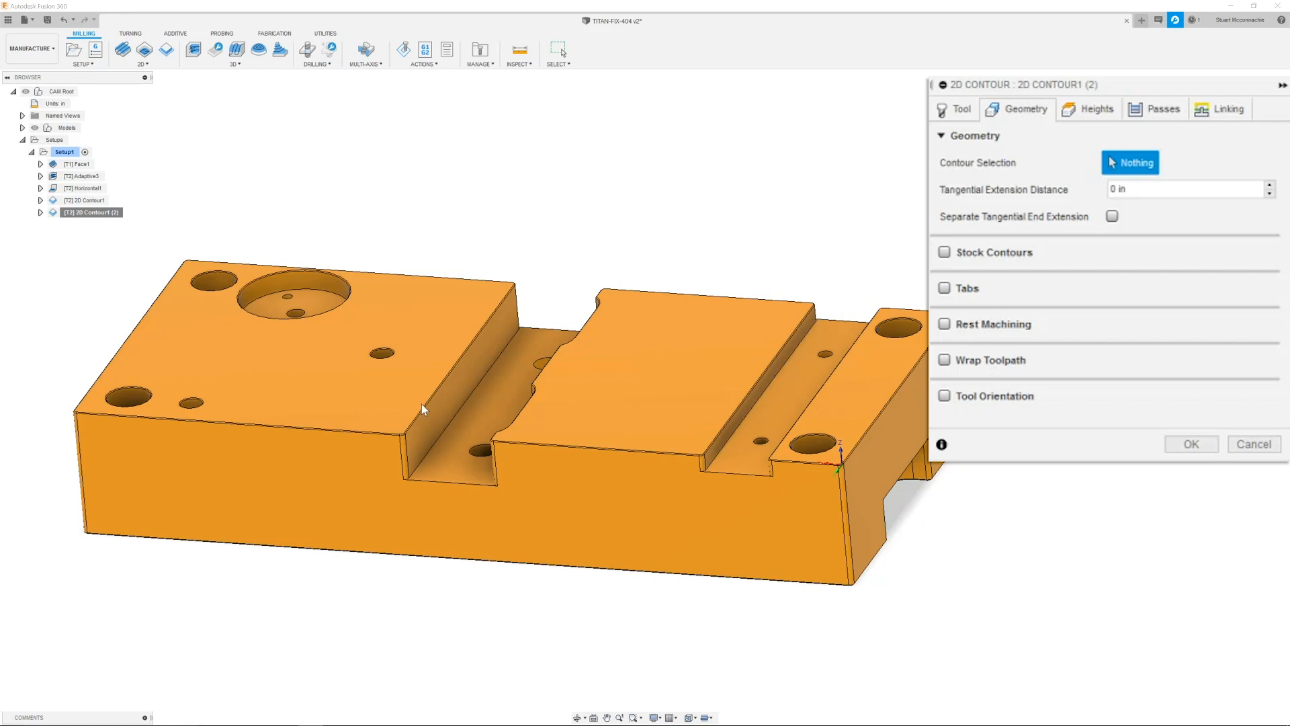
{"action": "left_click", "coordinate": [430, 442]}
{"action": "scroll", "coordinate": [544, 457], "scroll_direction": "up", "scroll_amount": 3}
{"action": "scroll", "coordinate": [546, 485], "scroll_direction": "up", "scroll_amount": 5}
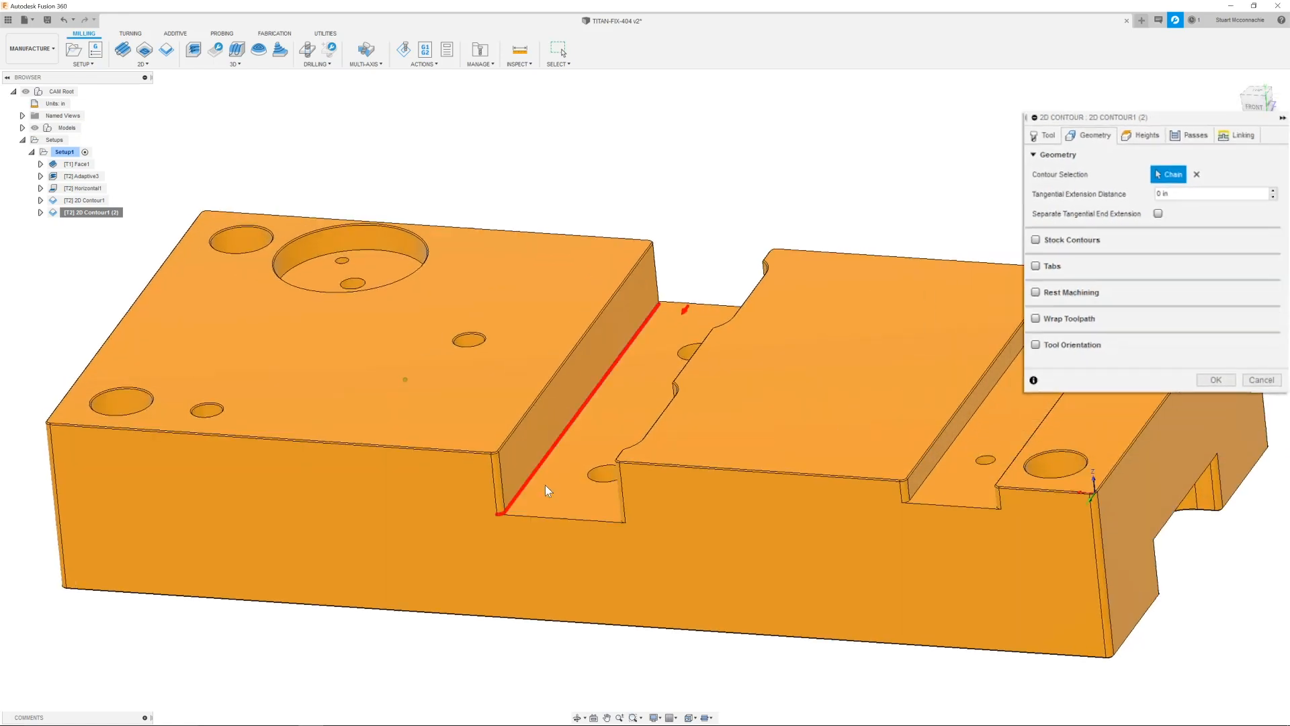
{"action": "middle_click_drag", "start_coordinate": [479, 522], "coordinate": [449, 524], "text": "shift"}
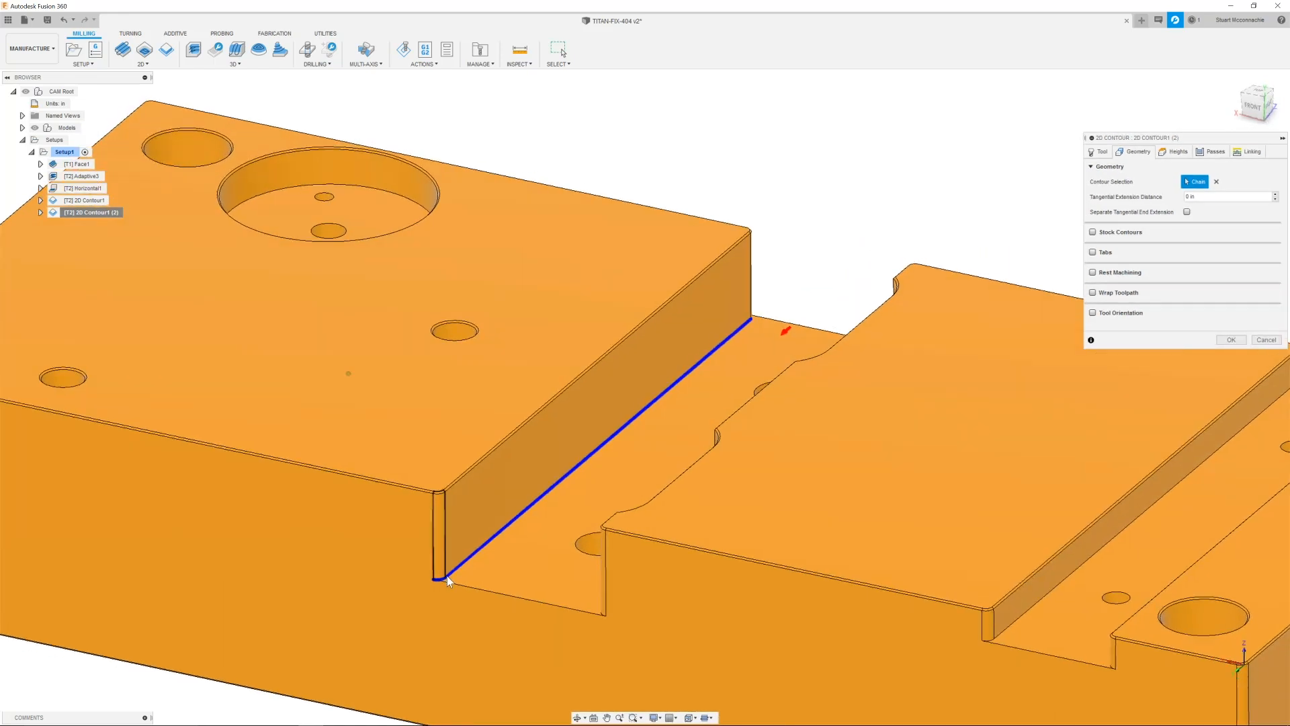
Extend the straight wall's contour chain around the rounded corner at the back end of the wide slot and accept it.
{"action": "middle_click_drag", "start_coordinate": [517, 519], "coordinate": [535, 489], "text": "shift"}
{"action": "scroll", "coordinate": [592, 440], "scroll_direction": "up", "scroll_amount": 2}
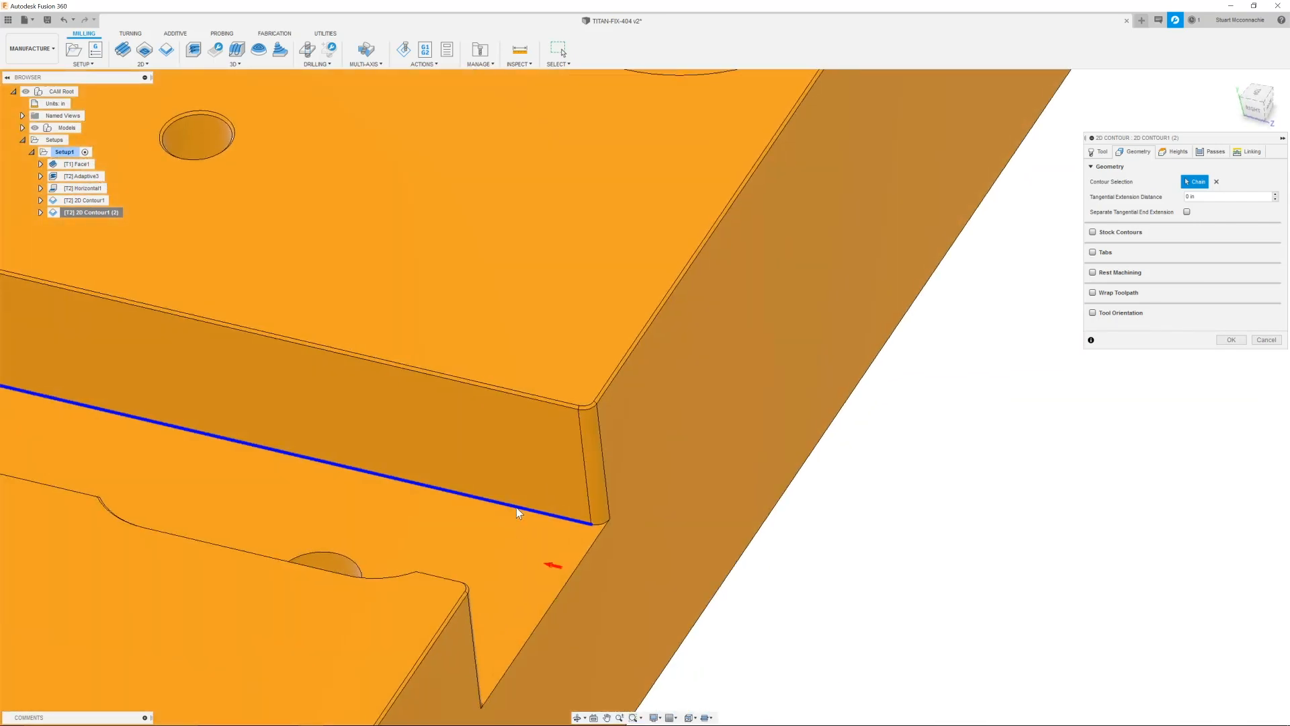
{"action": "left_click", "coordinate": [517, 509]}
{"action": "middle_click_drag", "start_coordinate": [610, 521], "coordinate": [583, 313]}
{"action": "scroll", "coordinate": [582, 313], "scroll_direction": "up", "scroll_amount": 1}
{"action": "left_click", "coordinate": [558, 275]}
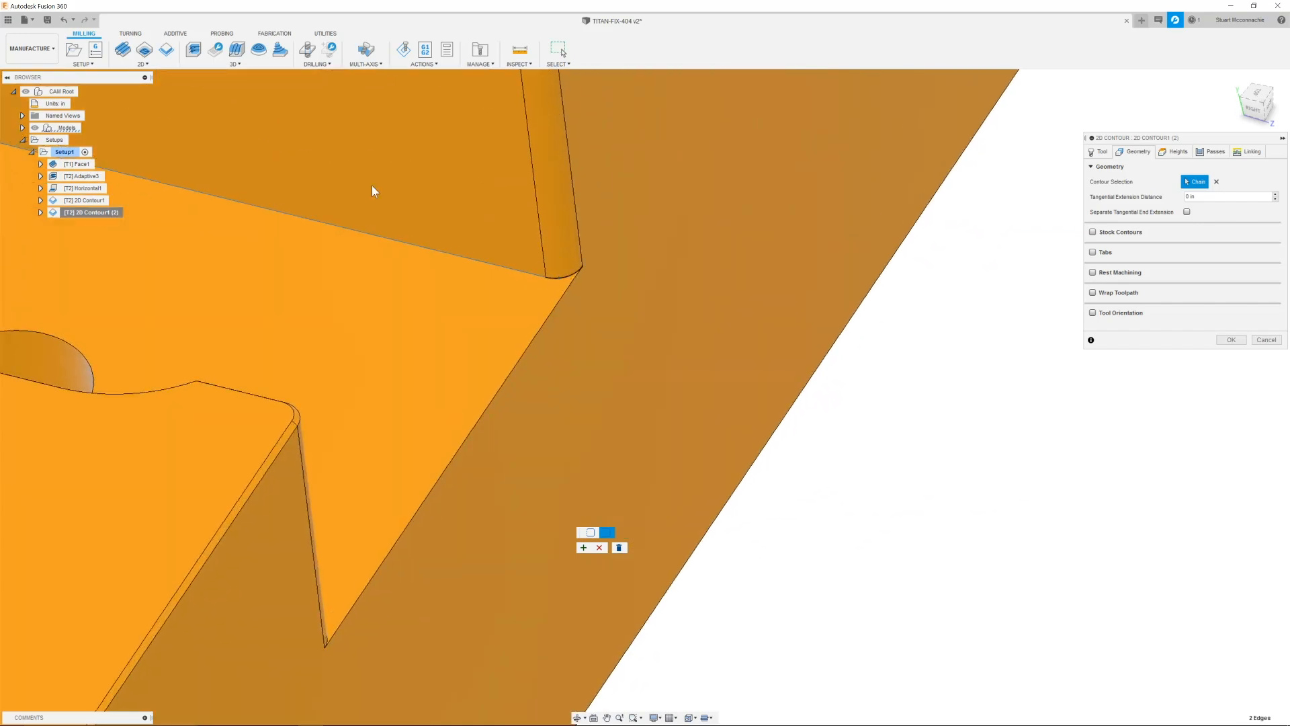
{"action": "scroll", "coordinate": [637, 376], "scroll_direction": "down", "scroll_amount": 2}
{"action": "scroll", "coordinate": [582, 544], "scroll_direction": "down", "scroll_amount": 3}
{"action": "left_click", "coordinate": [584, 547]}
Add the floor edge of the wide slot's scalloped wall as a second contour chain.
{"action": "scroll", "coordinate": [571, 404], "scroll_direction": "down", "scroll_amount": 2}
{"action": "middle_click_drag", "start_coordinate": [571, 404], "coordinate": [806, 329], "text": "shift"}
{"action": "middle_click_drag", "start_coordinate": [461, 401], "coordinate": [614, 385], "text": "shift"}
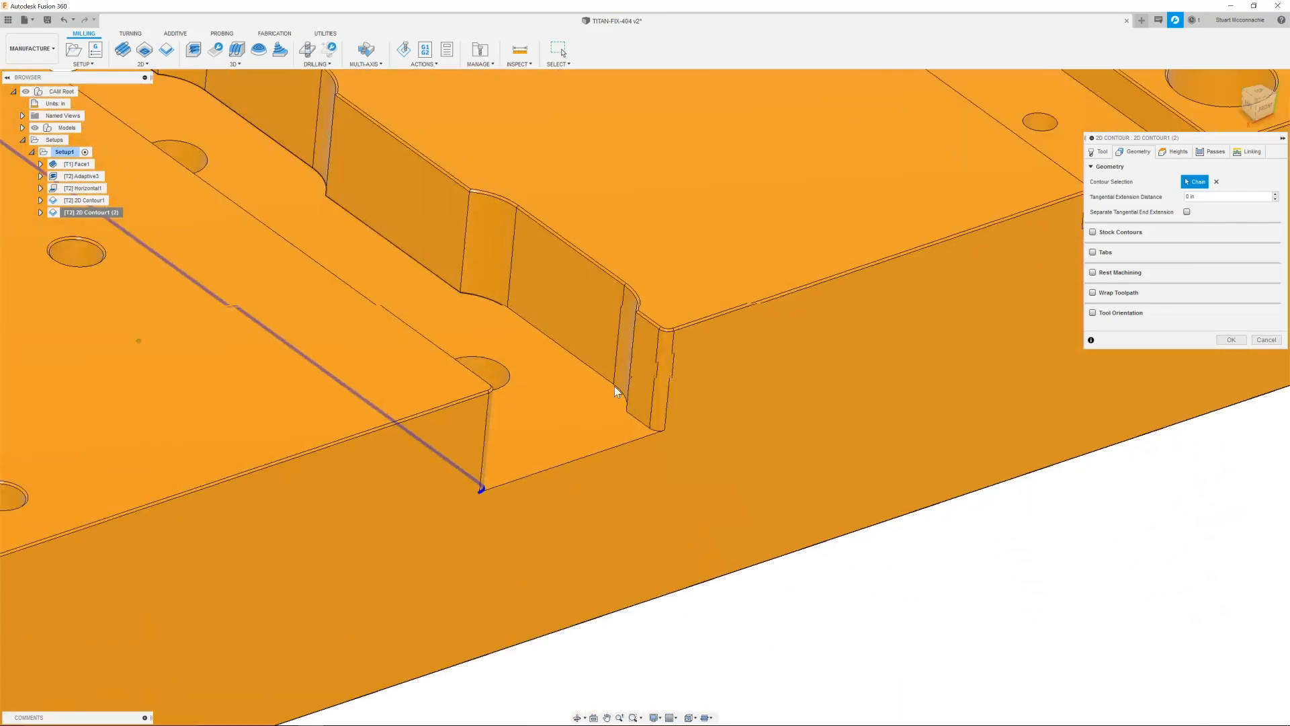
{"action": "scroll", "coordinate": [615, 388], "scroll_direction": "up", "scroll_amount": 3}
{"action": "left_click", "coordinate": [621, 368]}
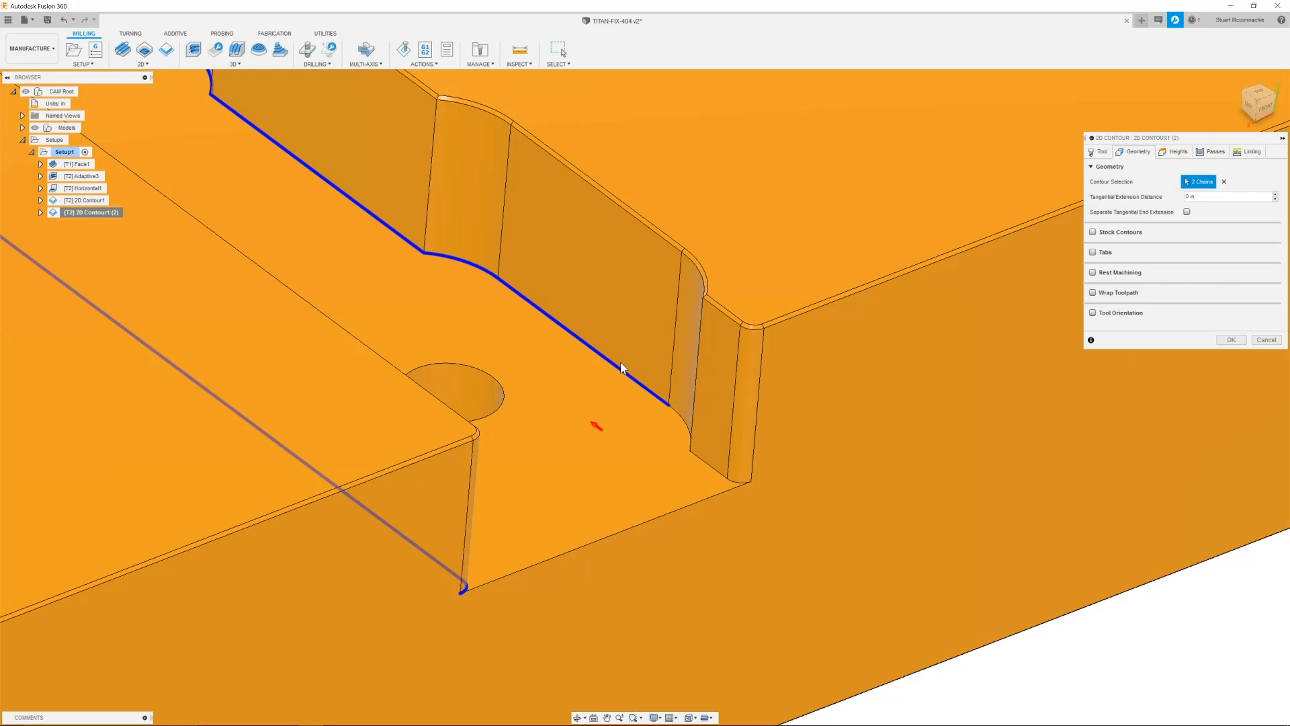
{"action": "scroll", "coordinate": [523, 323], "scroll_direction": "down", "scroll_amount": 5}
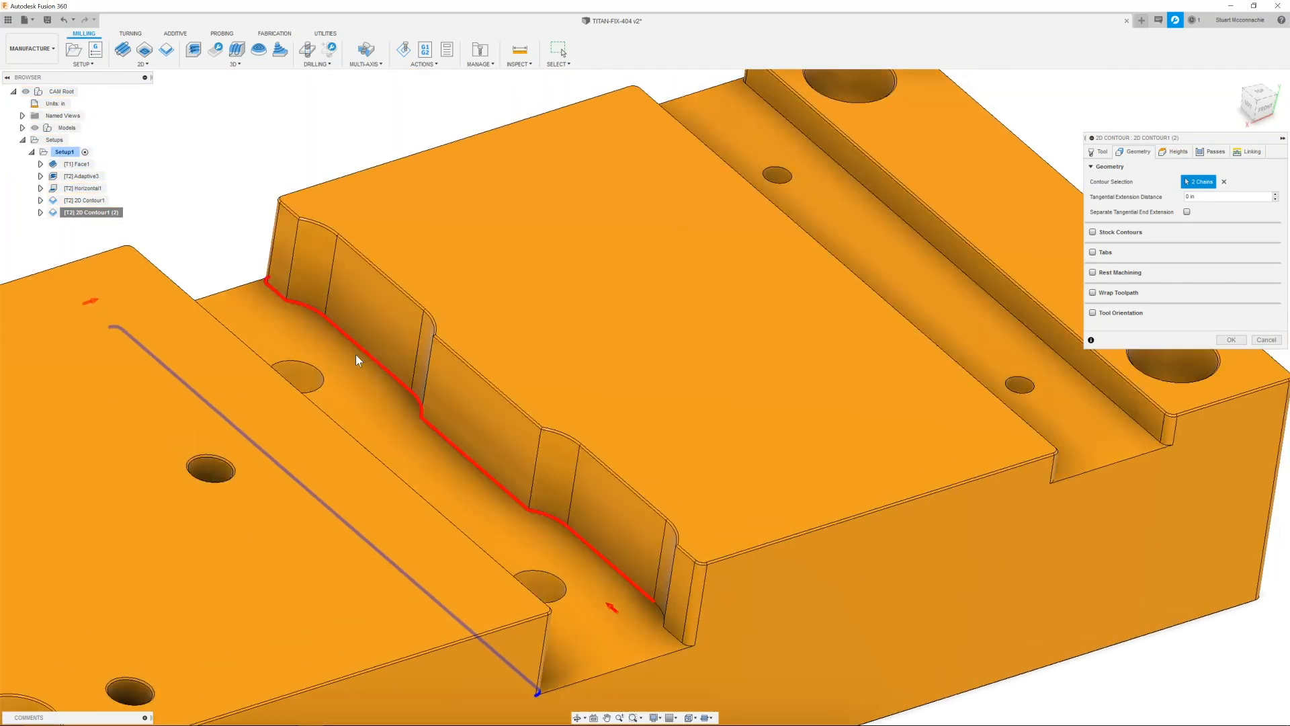
Extend the scalloped wall's chain through the last recess and around the rounded corner at the front end.
{"action": "left_click", "coordinate": [626, 580]}
{"action": "scroll", "coordinate": [657, 603], "scroll_direction": "up", "scroll_amount": 2}
{"action": "middle_click_drag", "start_coordinate": [657, 602], "coordinate": [474, 485]}
{"action": "scroll", "coordinate": [474, 485], "scroll_direction": "up", "scroll_amount": 3}
{"action": "left_click", "coordinate": [471, 477]}
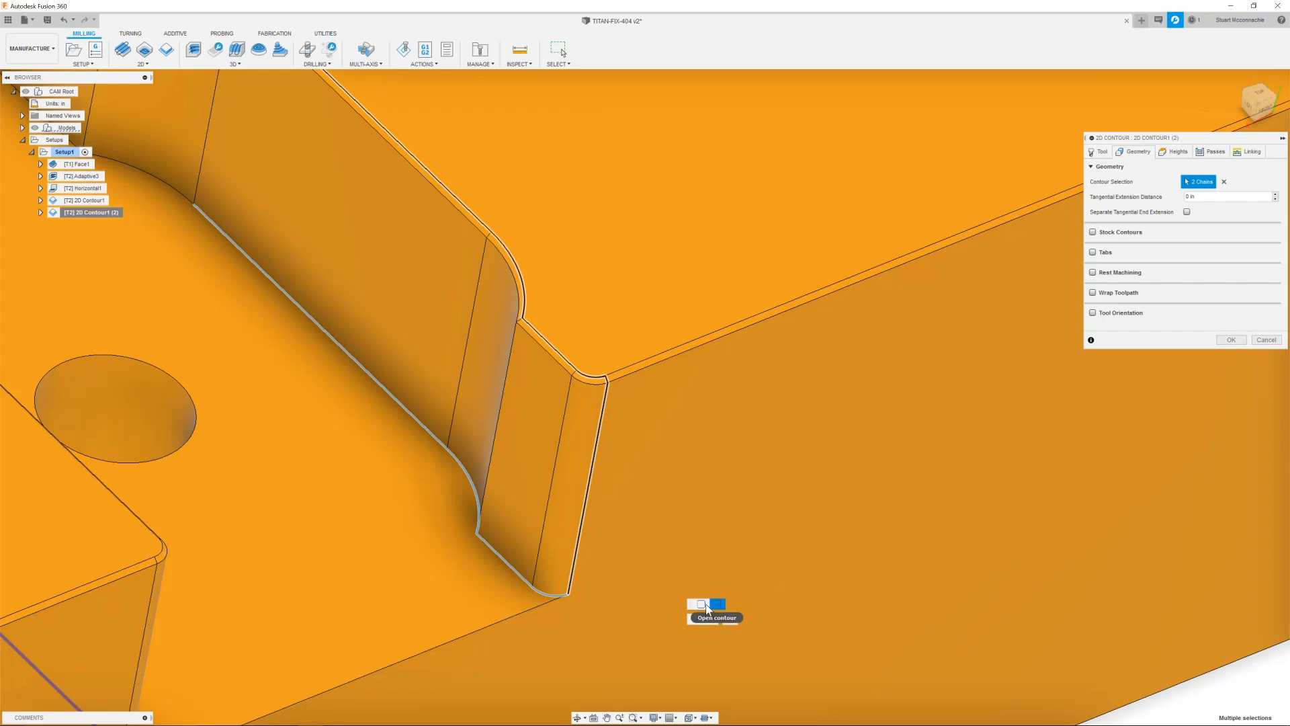
Check the scalloped wall's chain along the whole wide slot and accept it as the second contour.
{"action": "scroll", "coordinate": [292, 370], "scroll_direction": "down", "scroll_amount": 5}
{"action": "middle_click_drag", "start_coordinate": [345, 386], "coordinate": [490, 437], "text": "shift"}
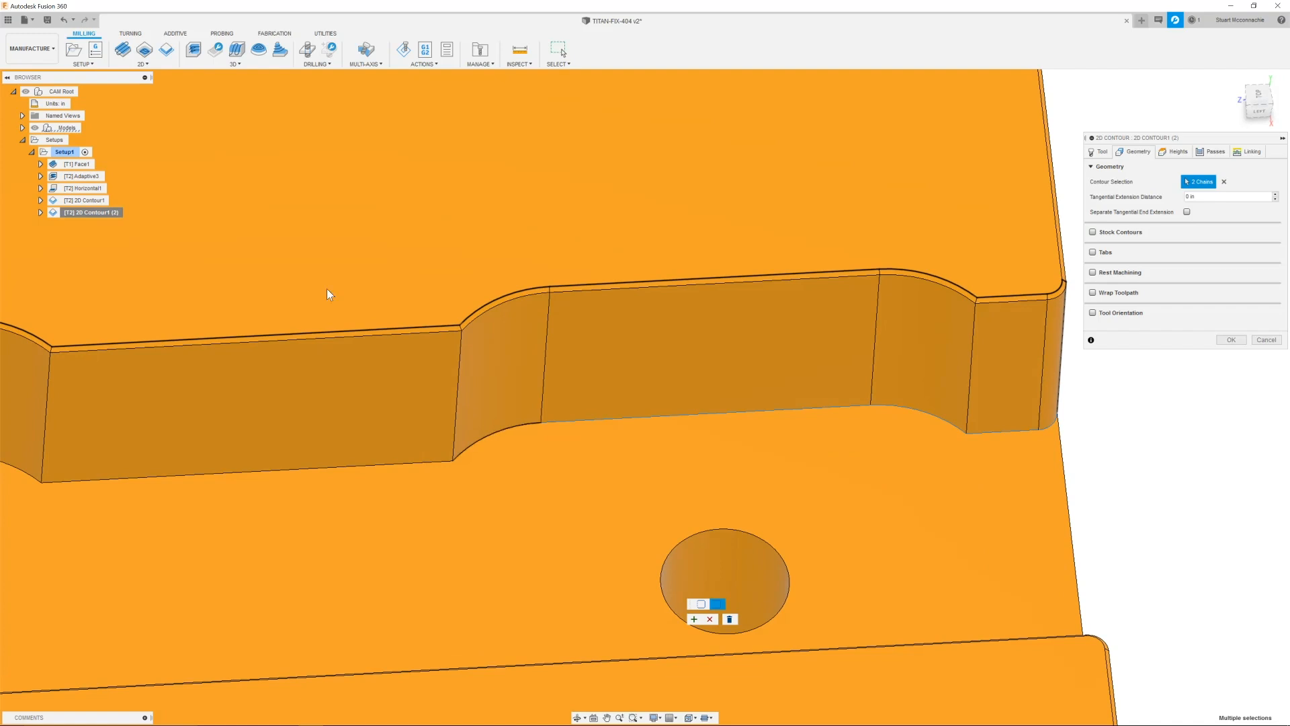
{"action": "scroll", "coordinate": [511, 497], "scroll_direction": "down", "scroll_amount": 5}
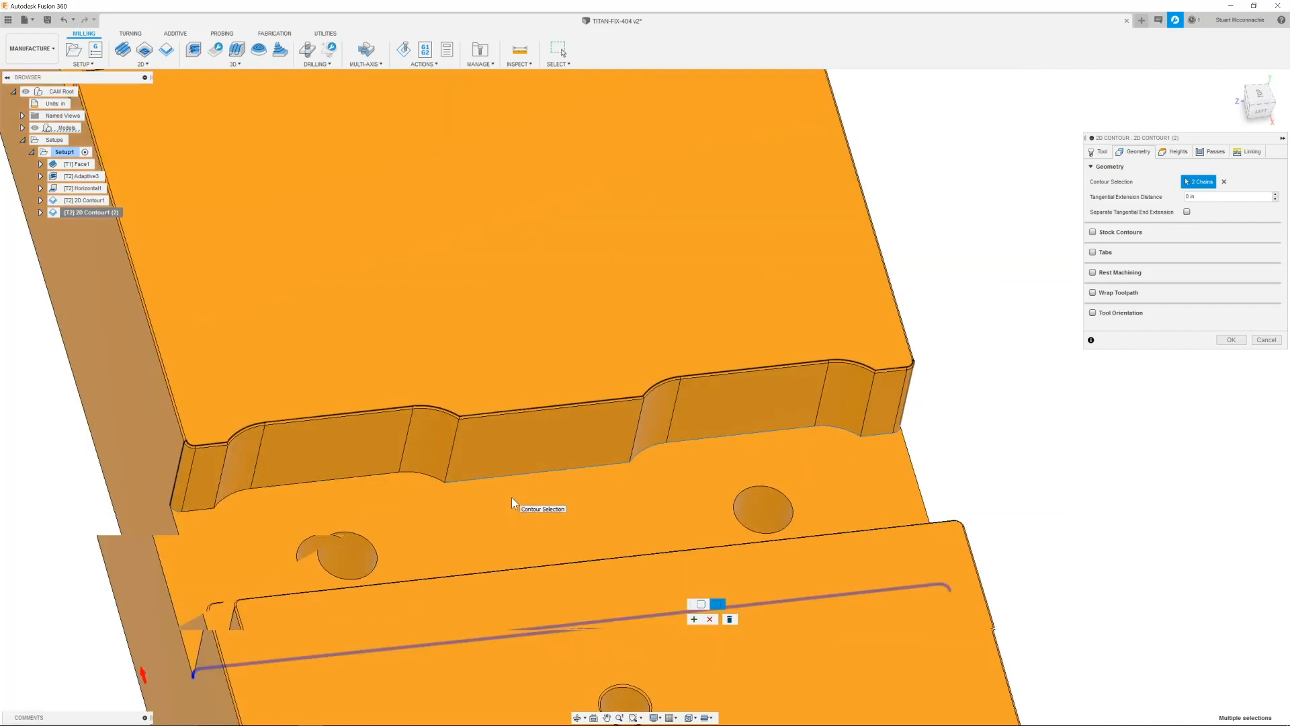
{"action": "middle_click_drag", "start_coordinate": [511, 497], "coordinate": [636, 562], "text": "shift"}
{"action": "scroll", "coordinate": [652, 559], "scroll_direction": "up", "scroll_amount": 5}
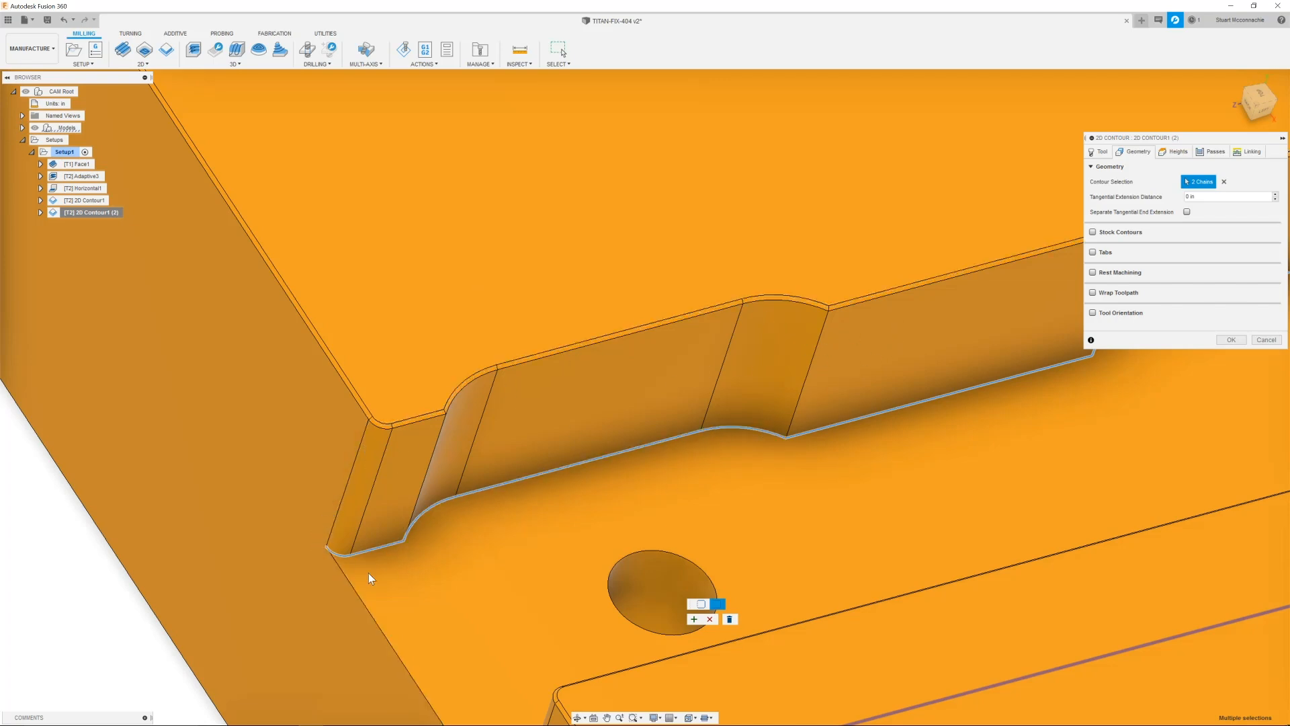
{"action": "middle_click_drag", "start_coordinate": [775, 443], "coordinate": [448, 293], "text": "shift"}
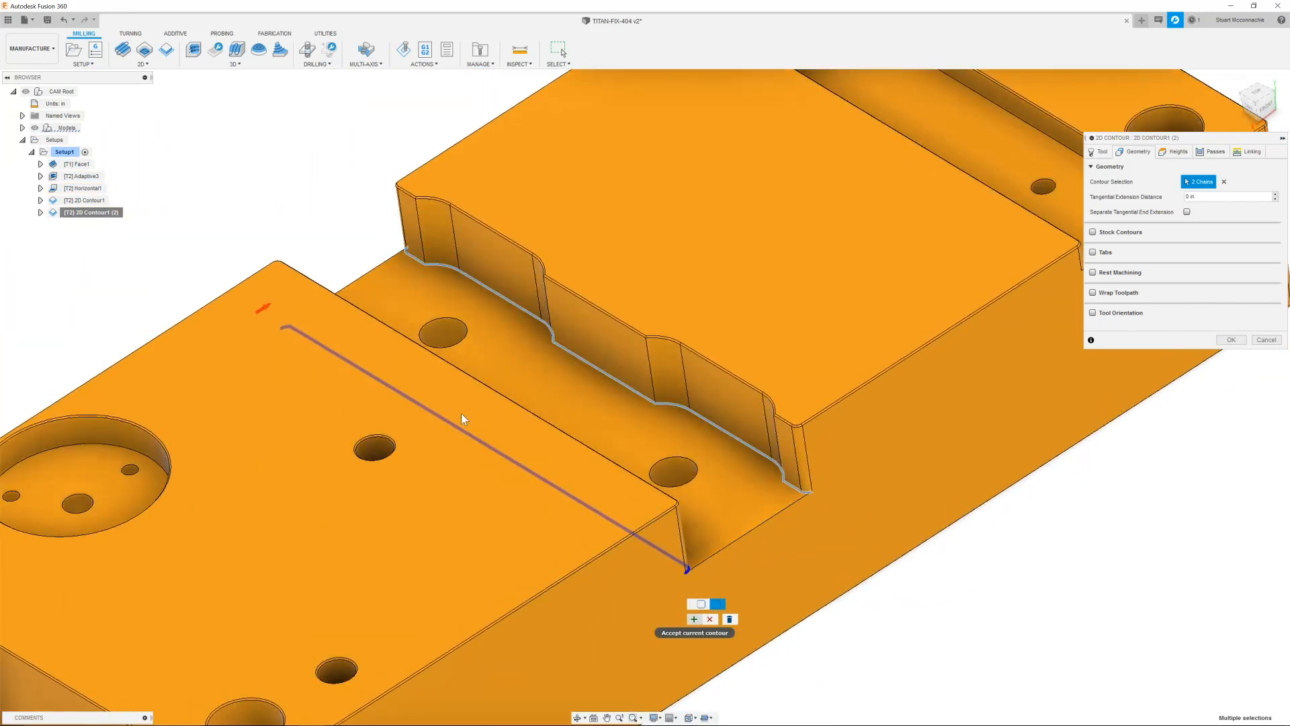
{"action": "left_click", "coordinate": [694, 619]}
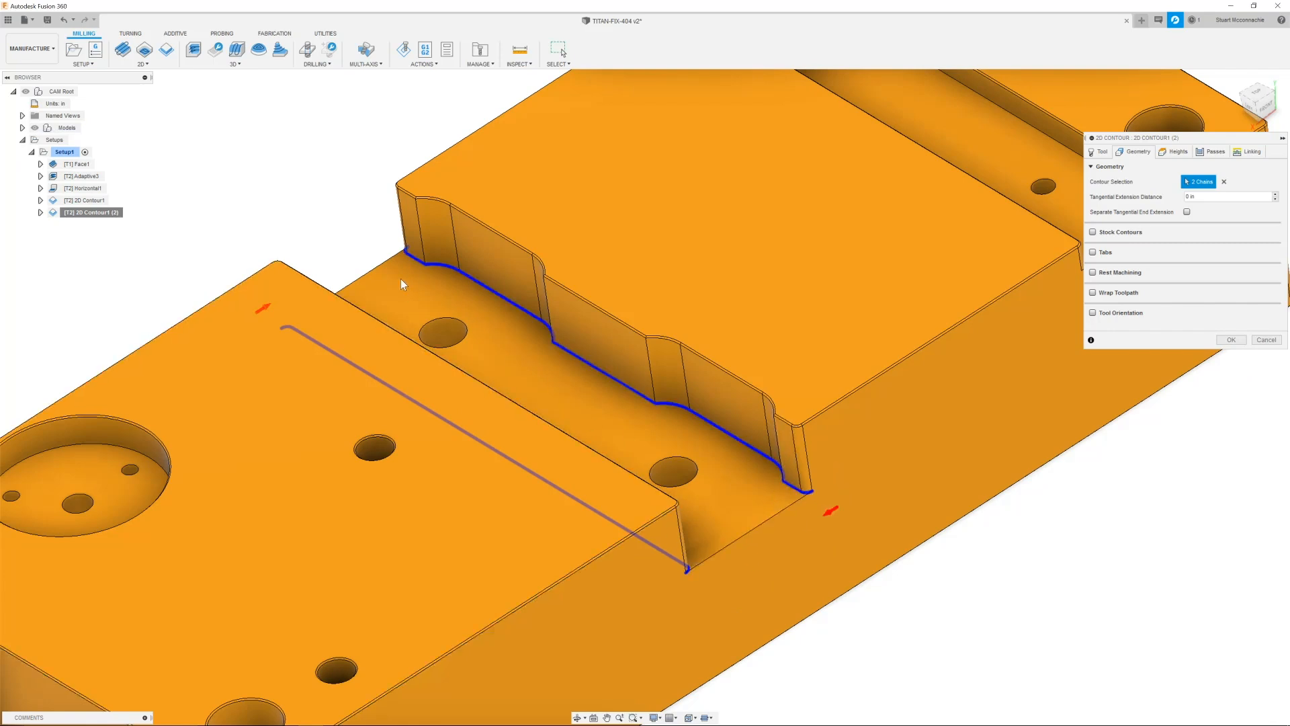
Review the heights, passes and linking settings of the wide slot's 2D contour and generate the toolpath.
{"action": "scroll", "coordinate": [876, 513], "scroll_direction": "down", "scroll_amount": 3}
{"action": "middle_click_drag", "start_coordinate": [780, 470], "coordinate": [682, 430], "text": "shift"}
{"action": "left_click", "coordinate": [1077, 106]}
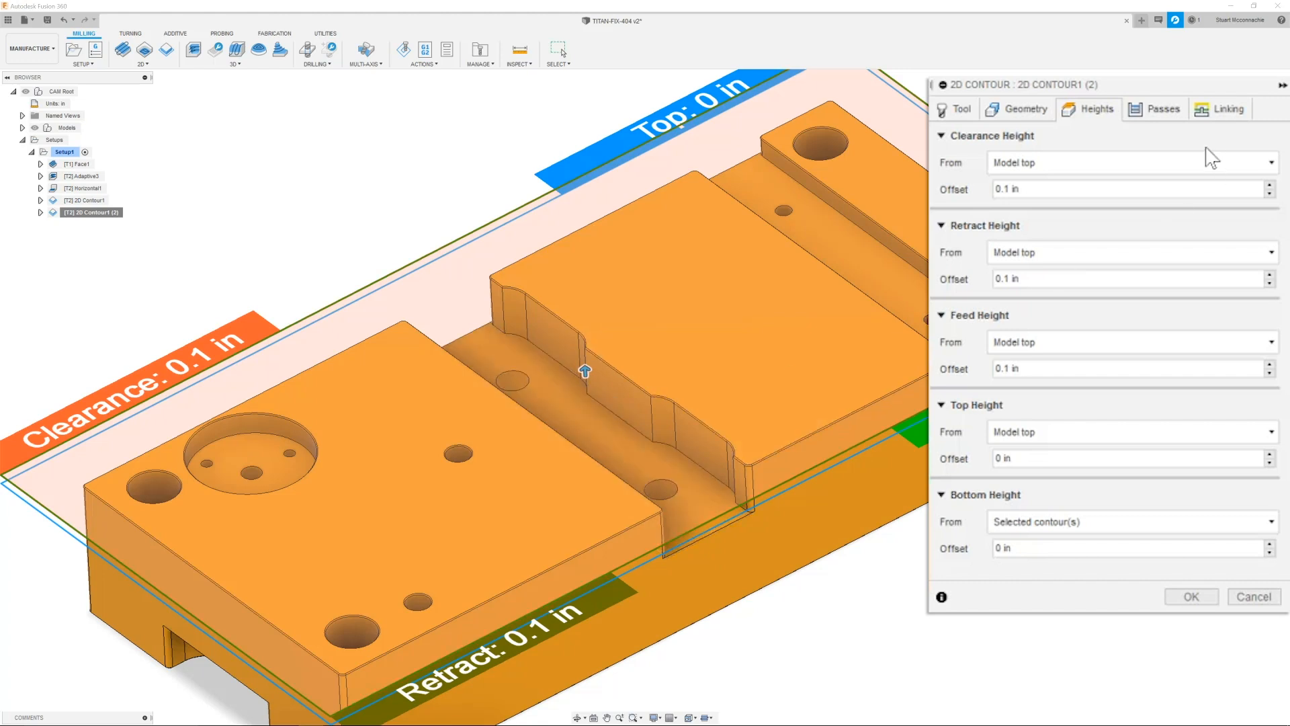
{"action": "left_click", "coordinate": [1144, 106]}
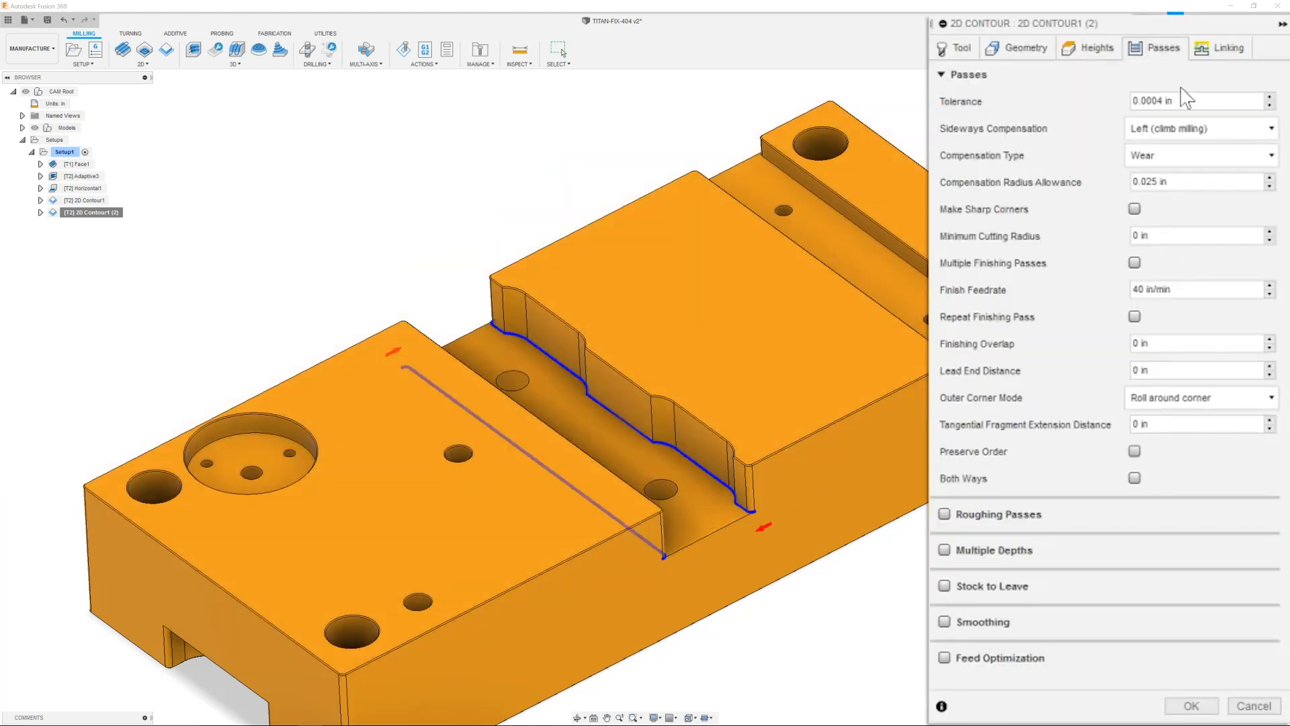
{"action": "left_click", "coordinate": [1222, 47]}
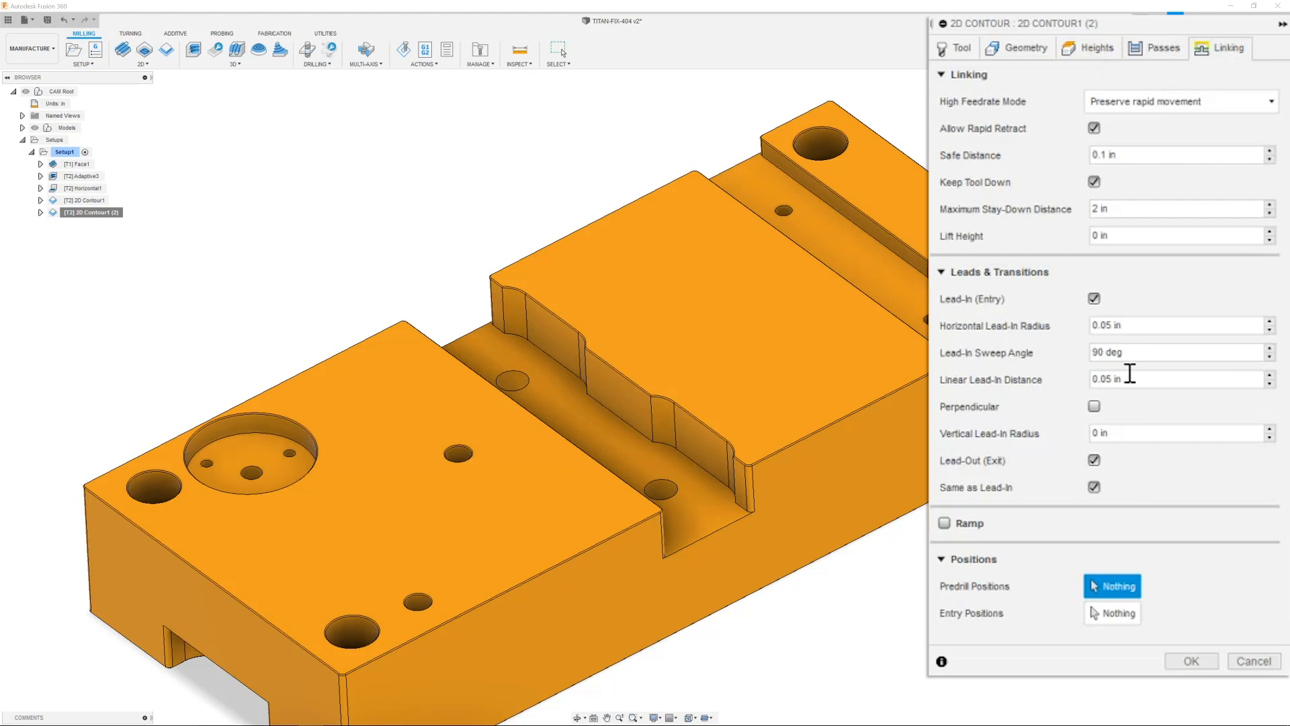
{"action": "left_click", "coordinate": [1185, 657]}
{"action": "middle_click_drag", "start_coordinate": [484, 247], "coordinate": [429, 322], "text": "shift"}
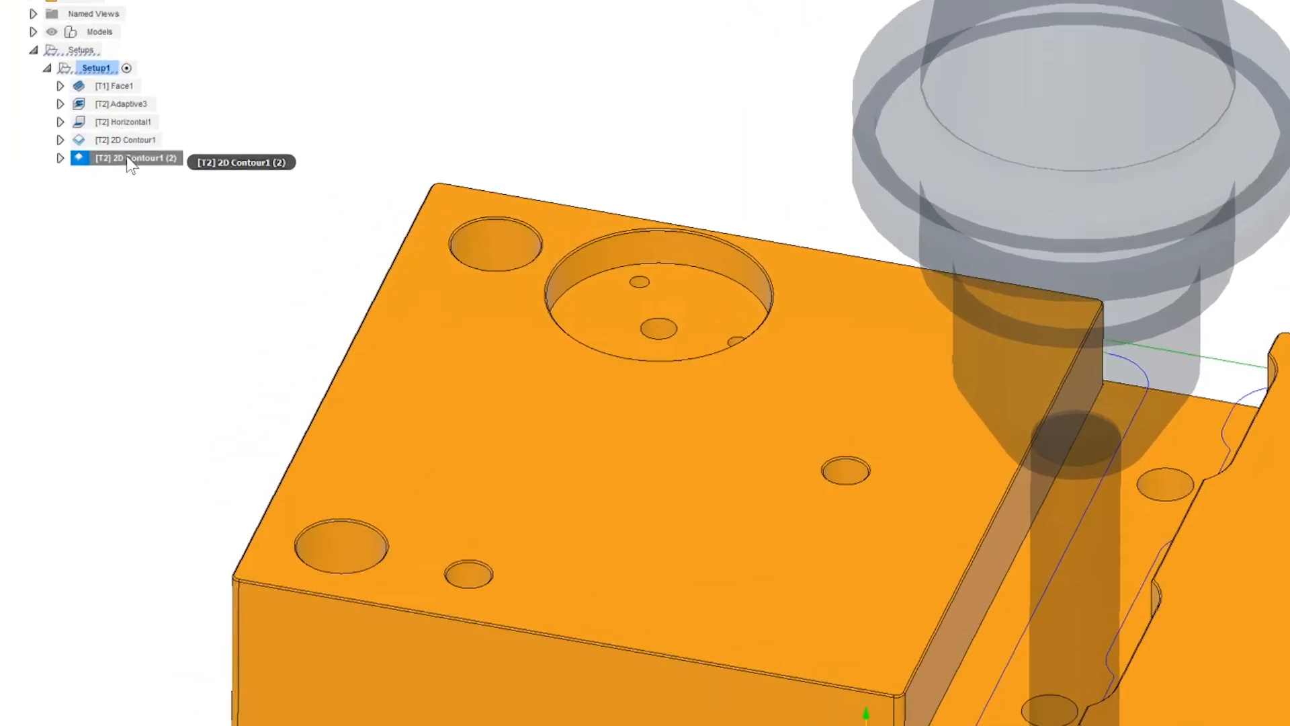
Duplicate the wide slot's 2D contour operation and replace the copy's chains with the large round pocket's floor edge.
{"action": "right_click", "coordinate": [129, 159]}
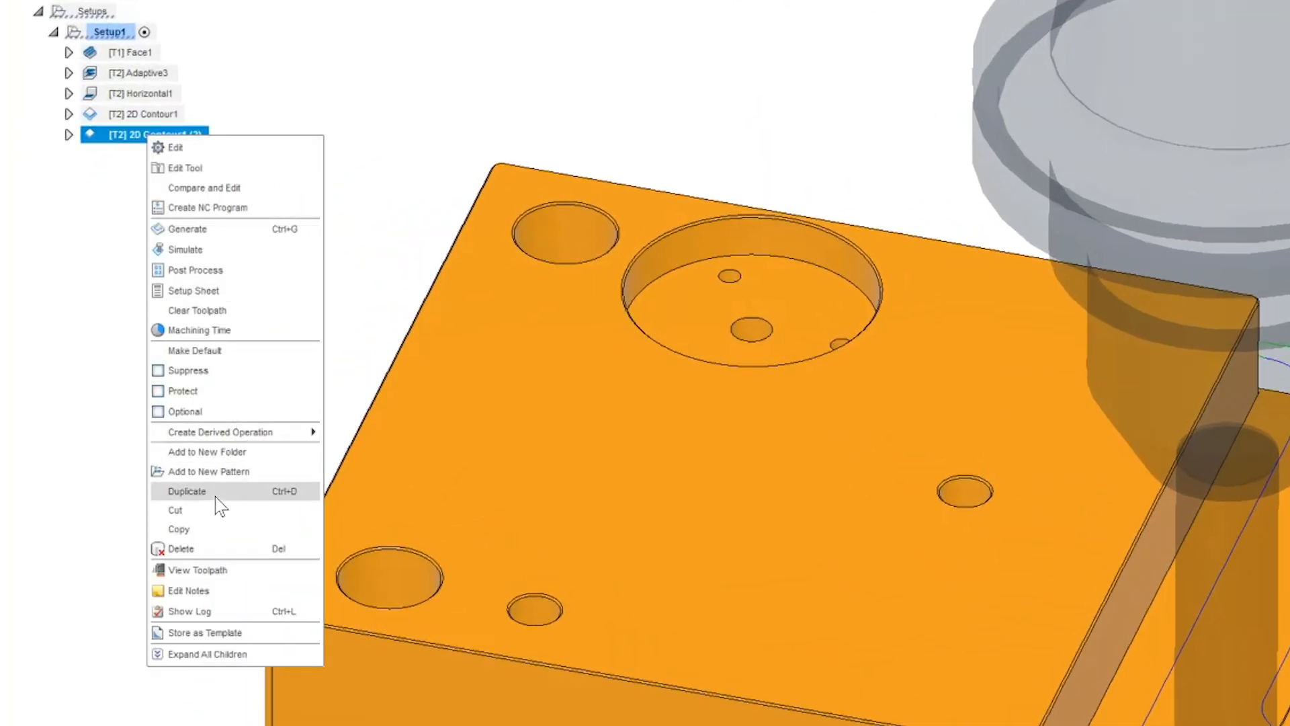
{"action": "left_click", "coordinate": [216, 497]}
{"action": "left_click", "coordinate": [148, 155]}
{"action": "right_click", "coordinate": [149, 156]}
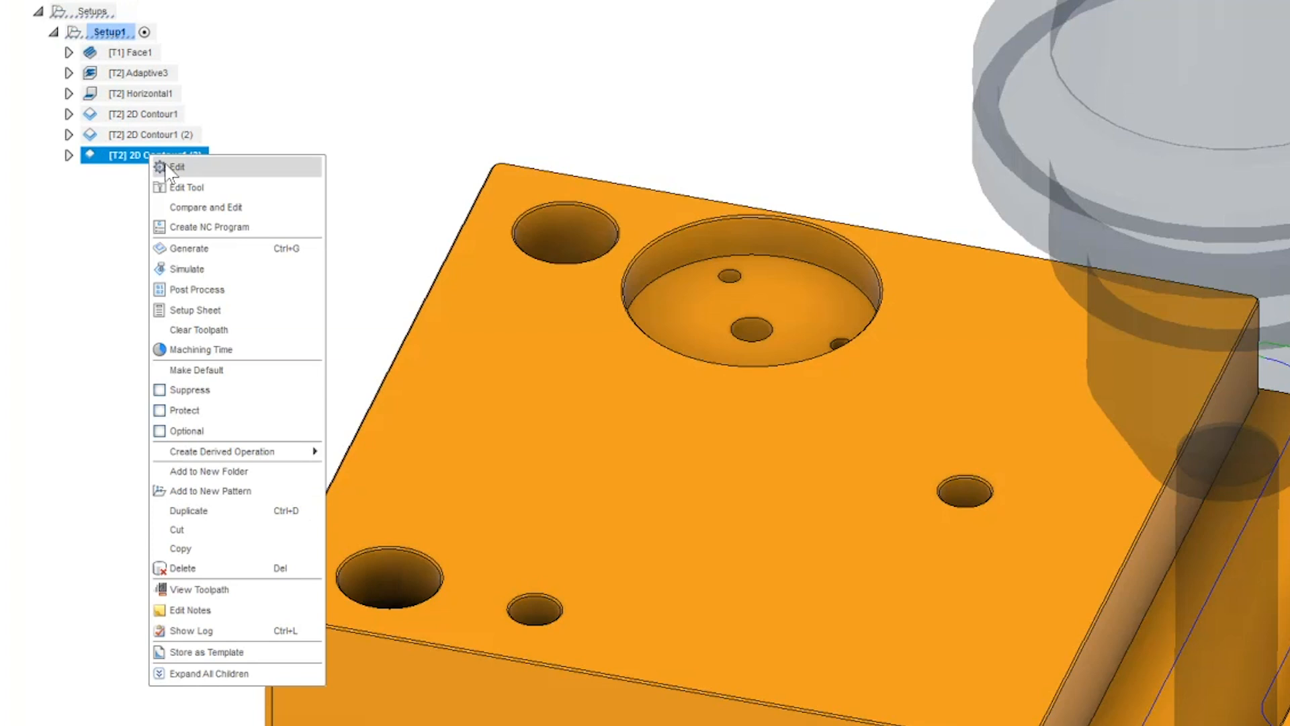
{"action": "left_click", "coordinate": [177, 167]}
{"action": "left_click", "coordinate": [1026, 70]}
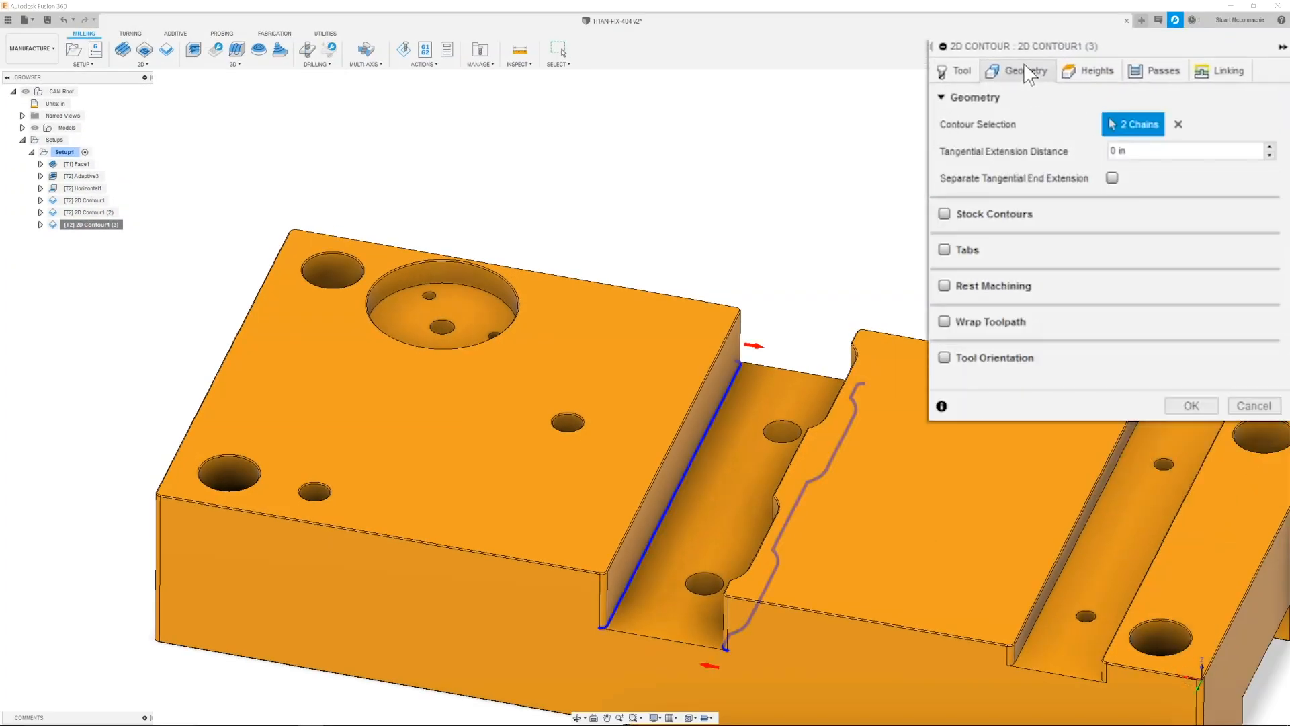
{"action": "left_click", "coordinate": [1177, 124]}
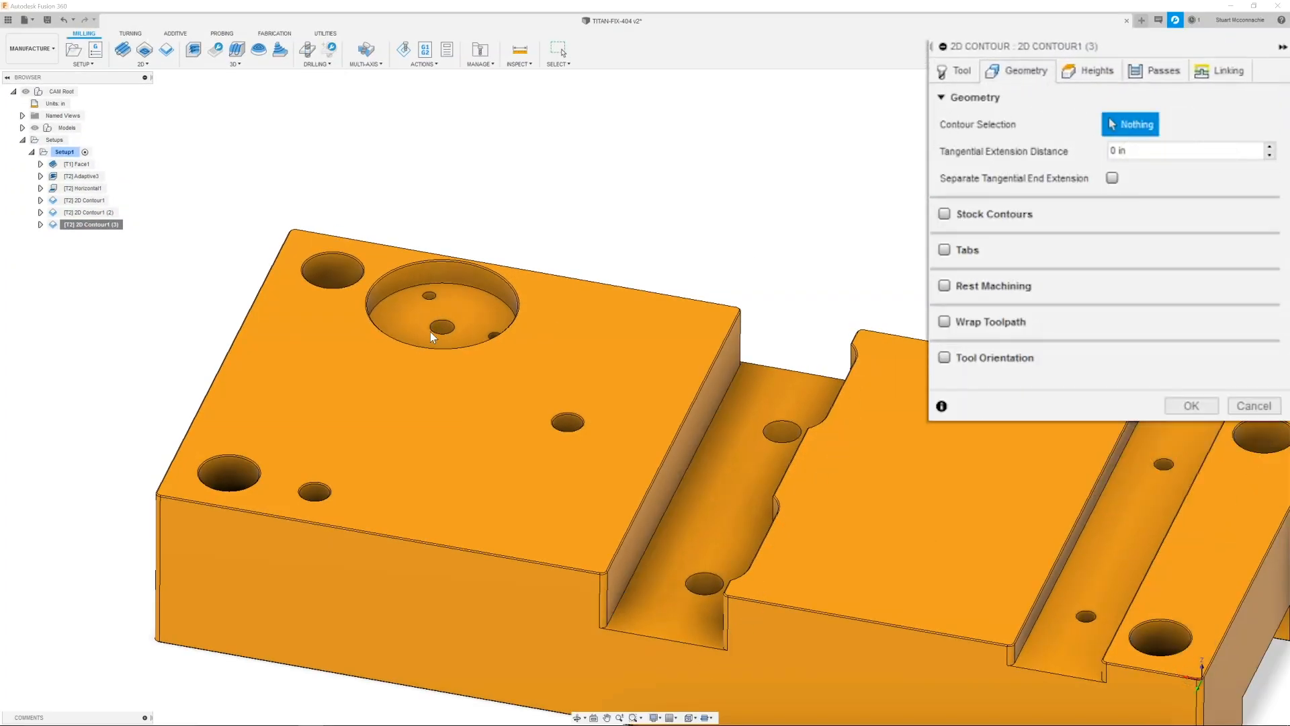
{"action": "left_click", "coordinate": [406, 289]}
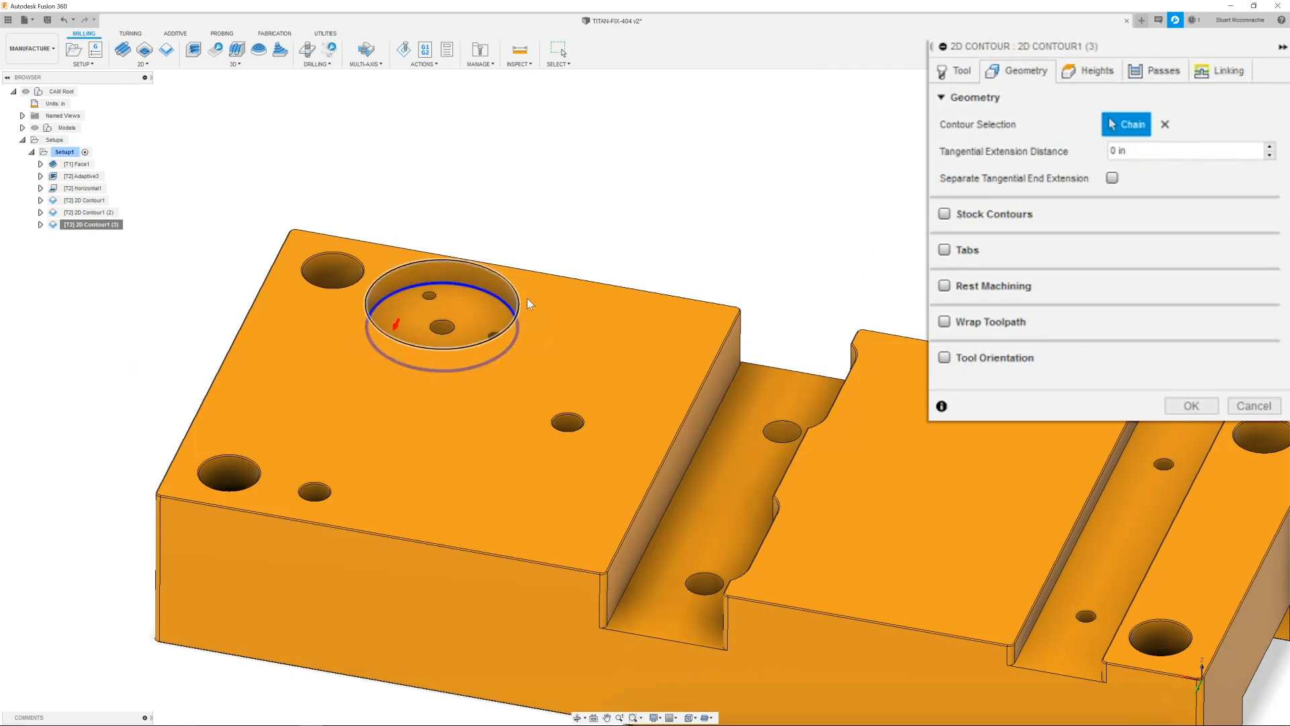
Set the pocket contour's vertical lead-in radius to 0.05 in and generate its toolpath.
{"action": "left_click", "coordinate": [1100, 70]}
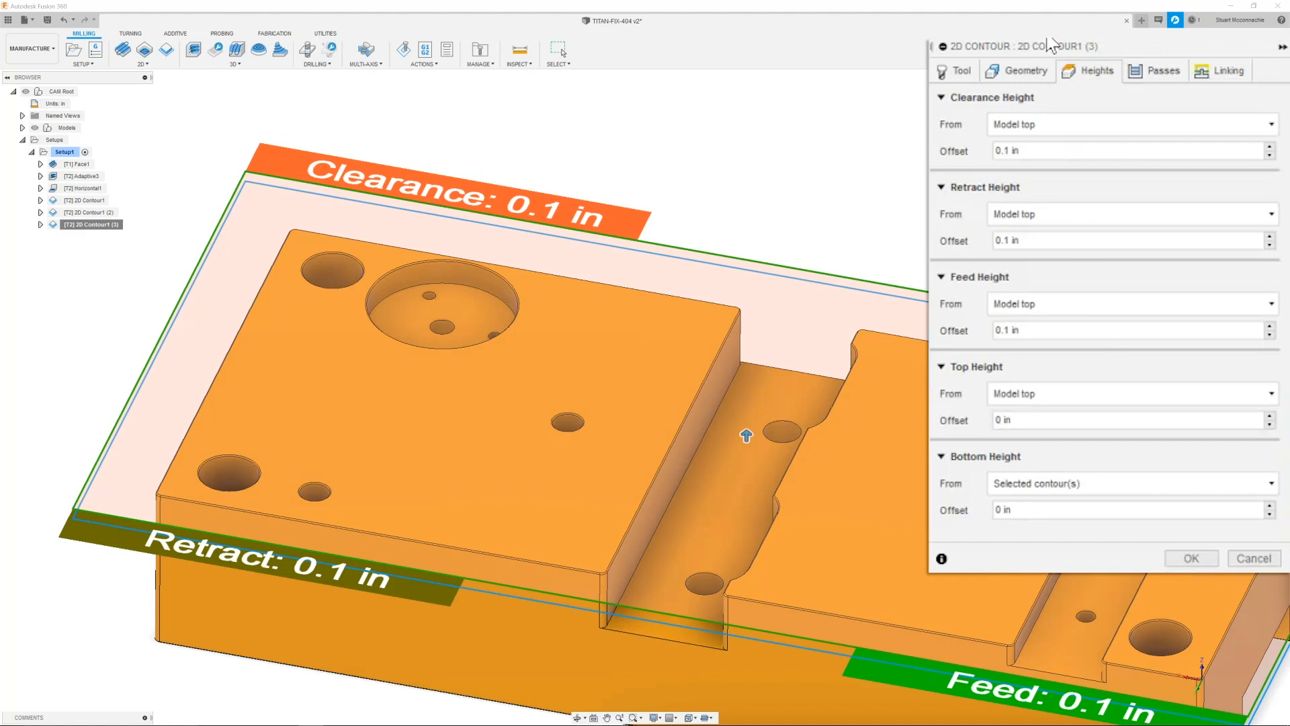
{"action": "left_click", "coordinate": [1157, 72]}
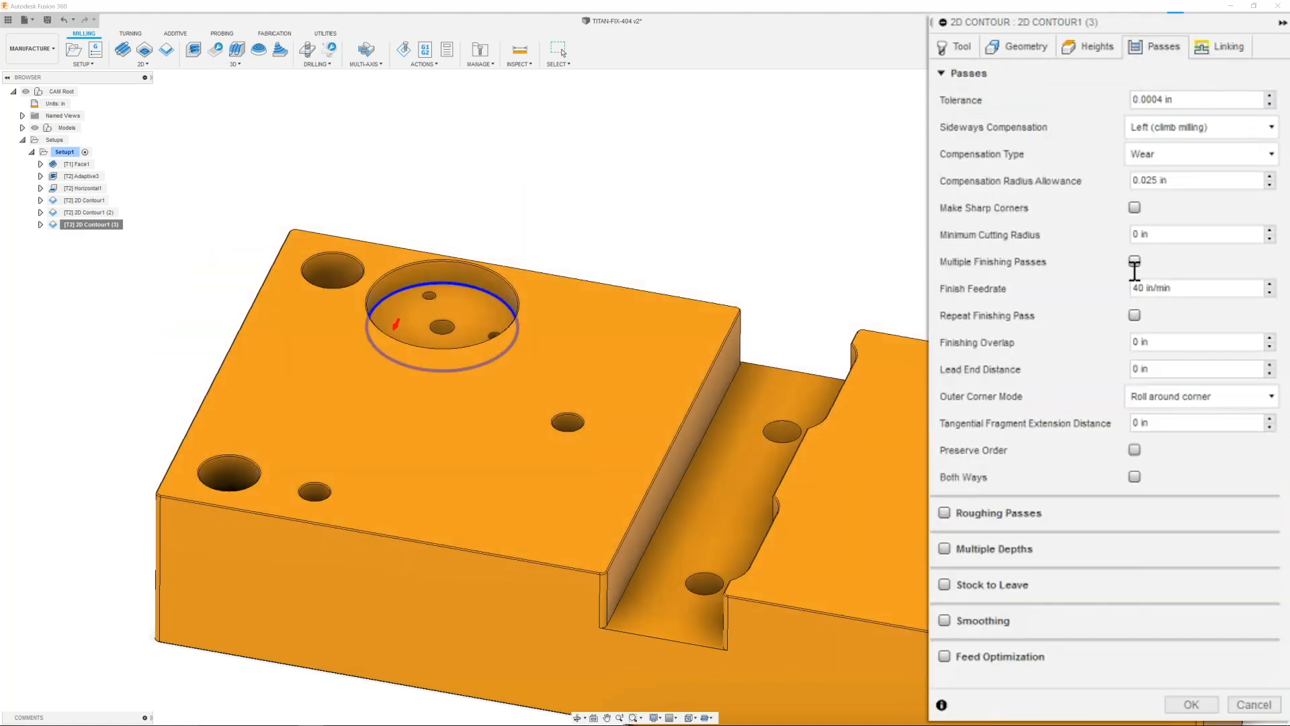
{"action": "left_click", "coordinate": [1223, 47]}
{"action": "left_click", "coordinate": [1129, 431]}
{"action": "key", "text": "ctrl+a"}
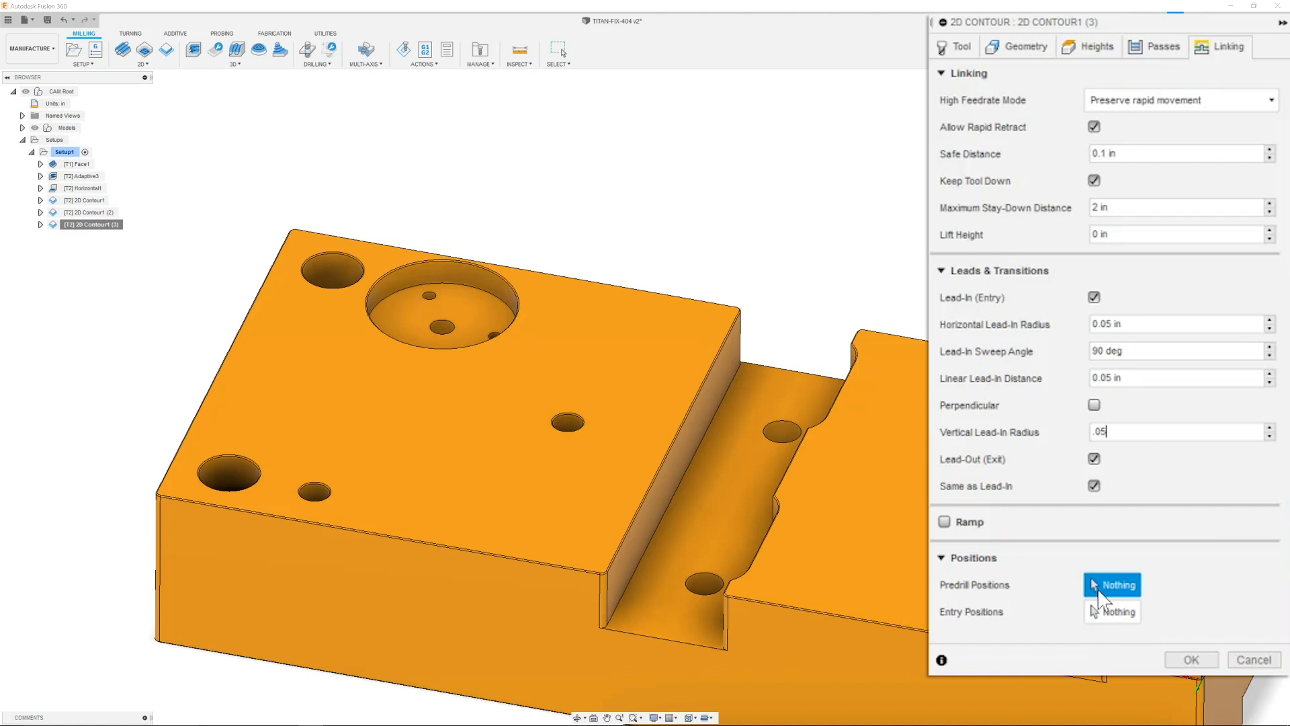
{"action": "left_click", "coordinate": [1191, 659]}
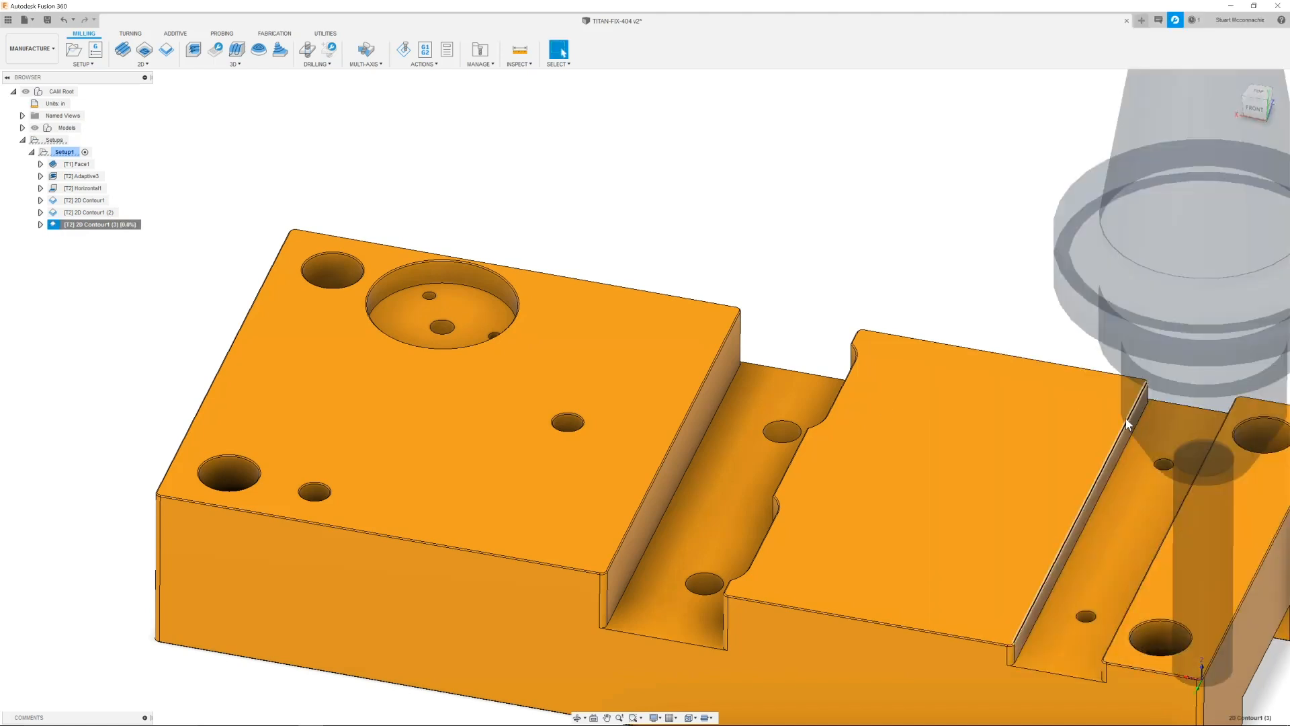
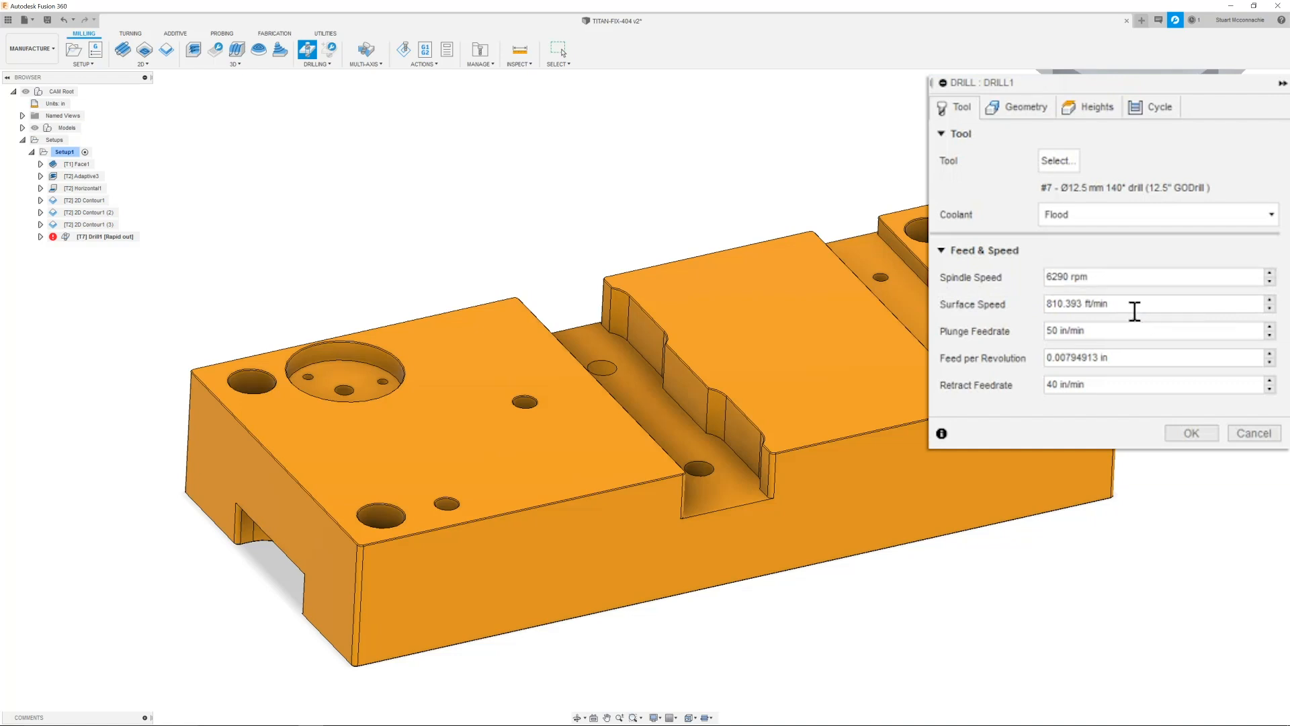
Select the four large corner holes as the hole faces for the 12.5 mm drill operation.
{"action": "left_click", "coordinate": [1112, 333]}
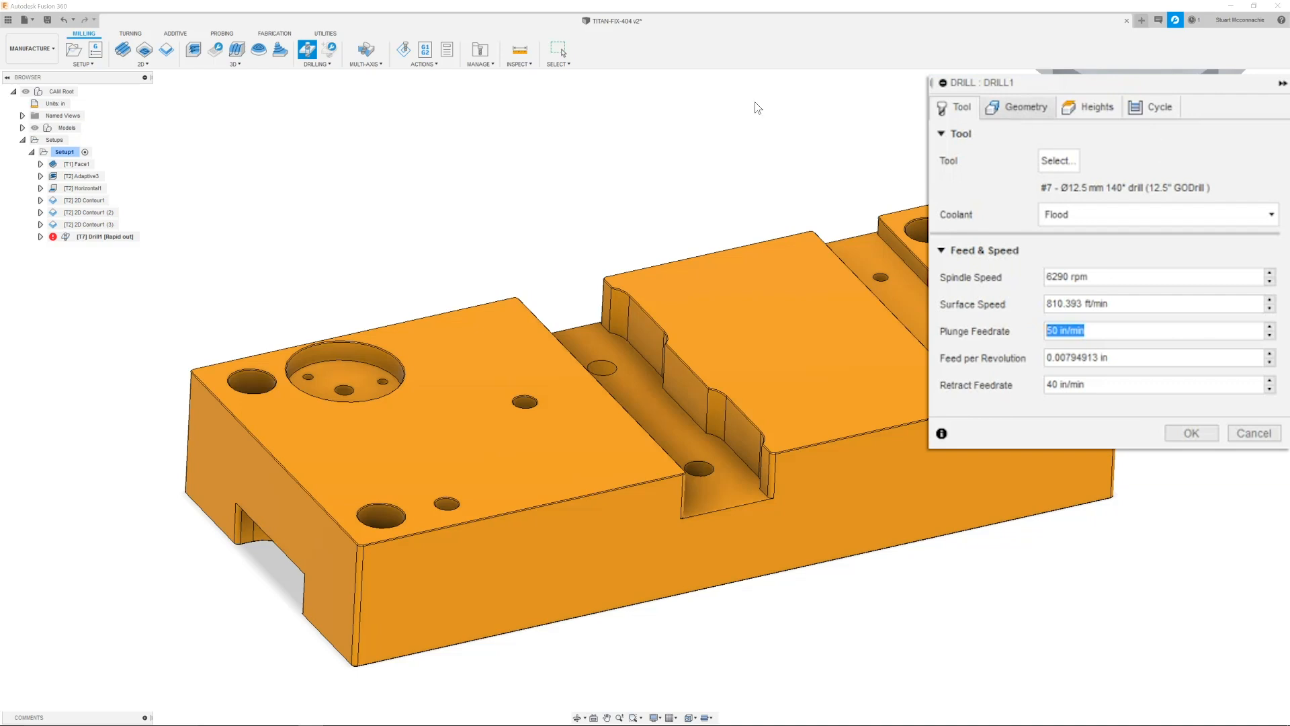
{"action": "left_click", "coordinate": [1018, 108]}
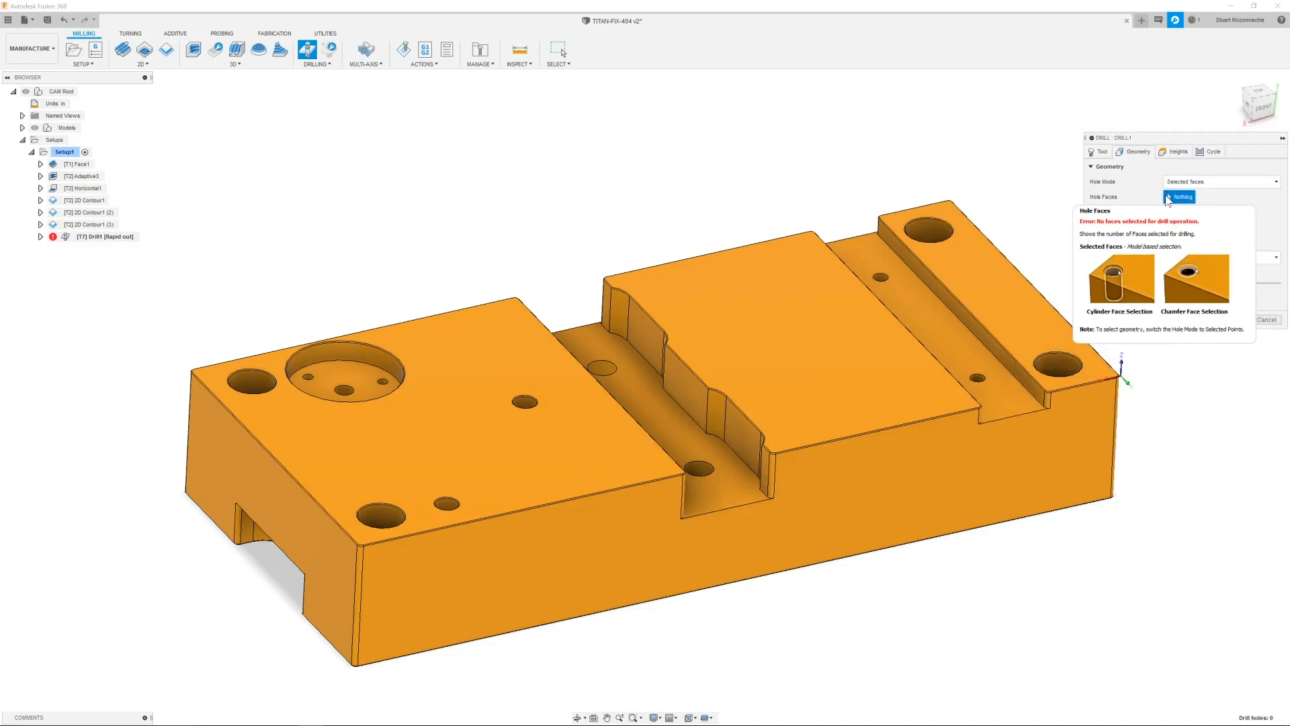
{"action": "left_click", "coordinate": [929, 230]}
{"action": "left_click", "coordinate": [1057, 364]}
{"action": "left_click", "coordinate": [378, 516]}
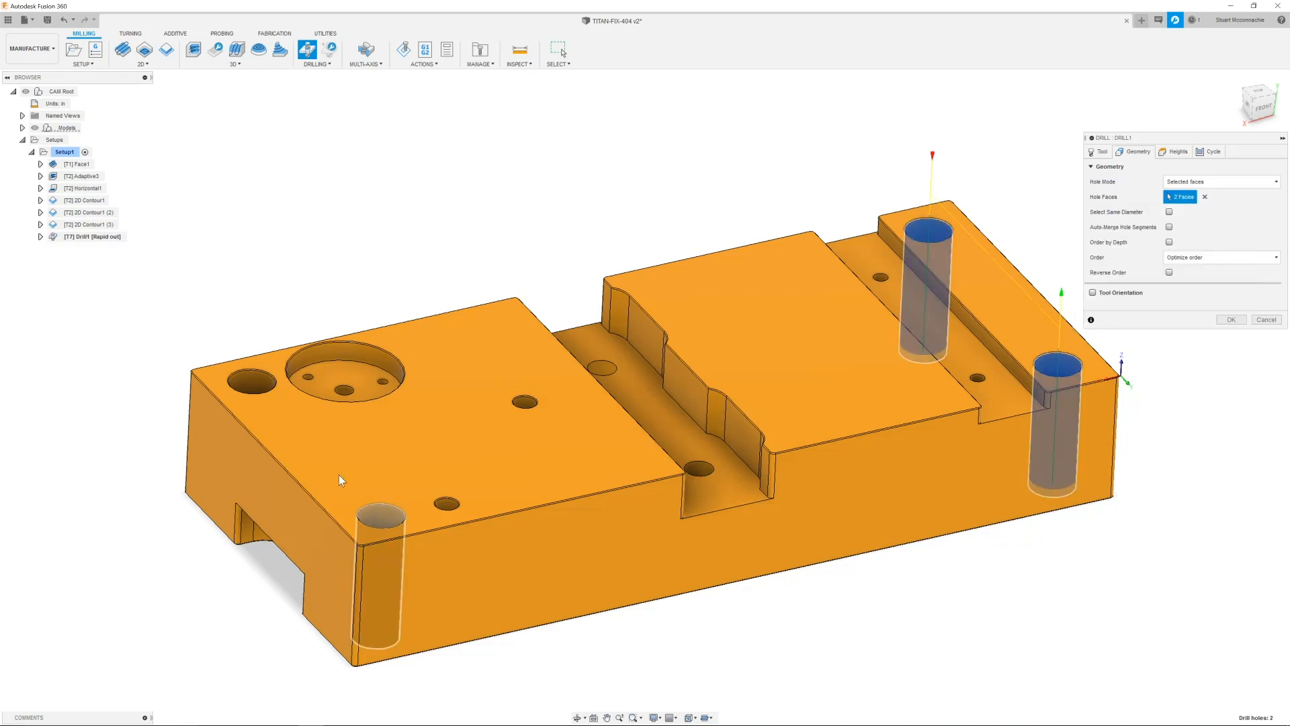
{"action": "left_click", "coordinate": [256, 380]}
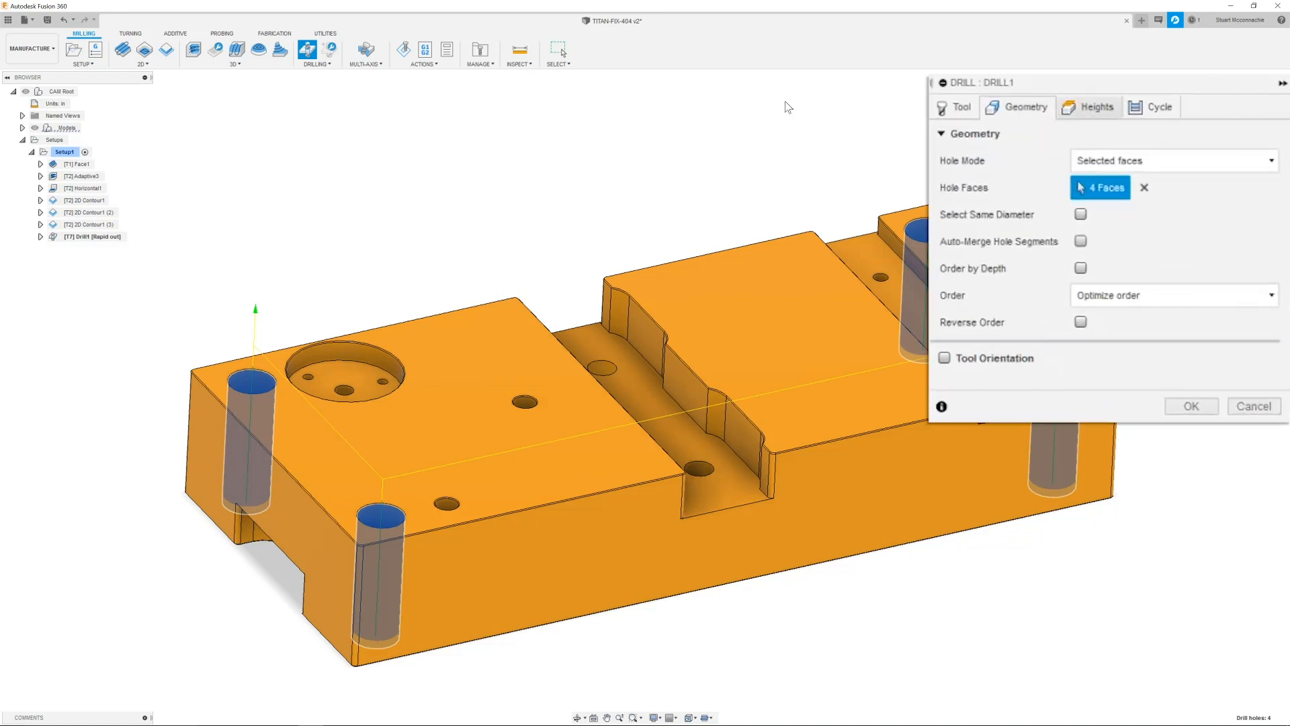
Reference the drill operation's clearance, retract, feed and top heights to the model top.
{"action": "left_click", "coordinate": [1092, 107]}
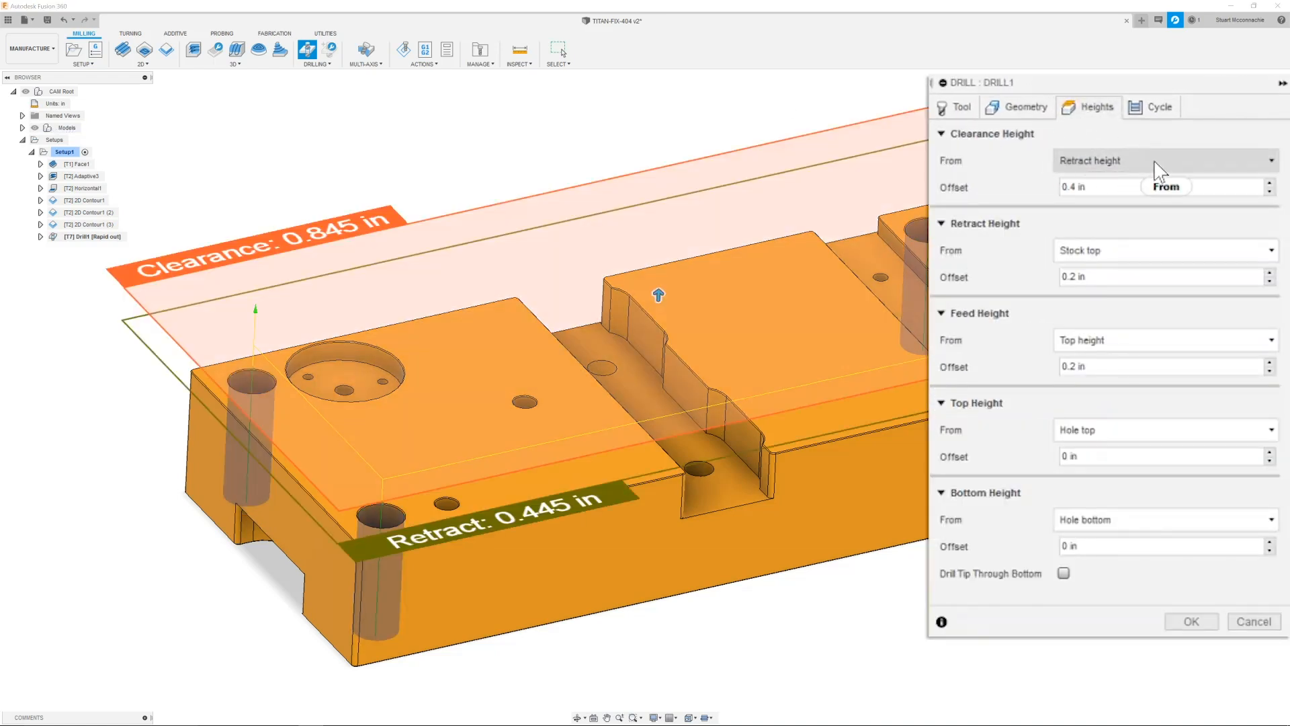
{"action": "left_click", "coordinate": [1157, 168]}
{"action": "left_click", "coordinate": [1096, 263]}
{"action": "left_click", "coordinate": [1115, 250]}
{"action": "left_click", "coordinate": [1095, 353]}
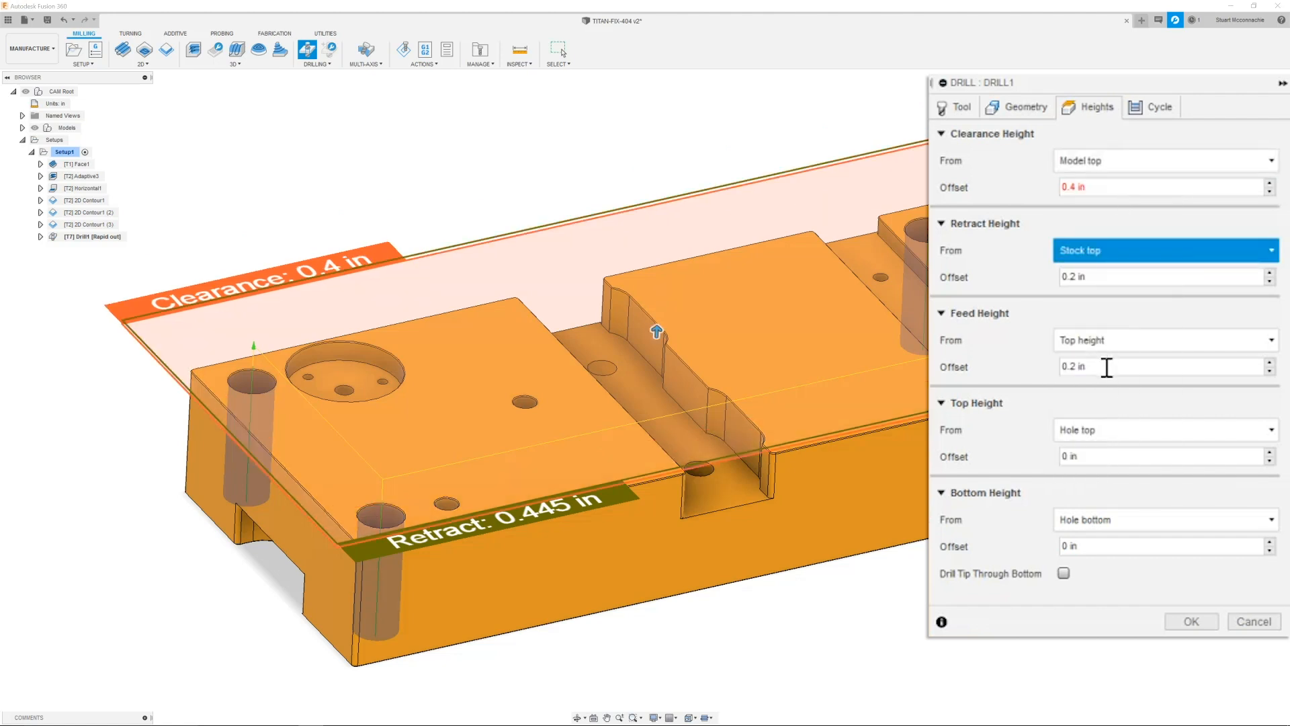
{"action": "left_click", "coordinate": [1099, 340]}
{"action": "left_click", "coordinate": [1096, 462]}
{"action": "left_click", "coordinate": [1157, 430]}
{"action": "left_click", "coordinate": [1096, 532]}
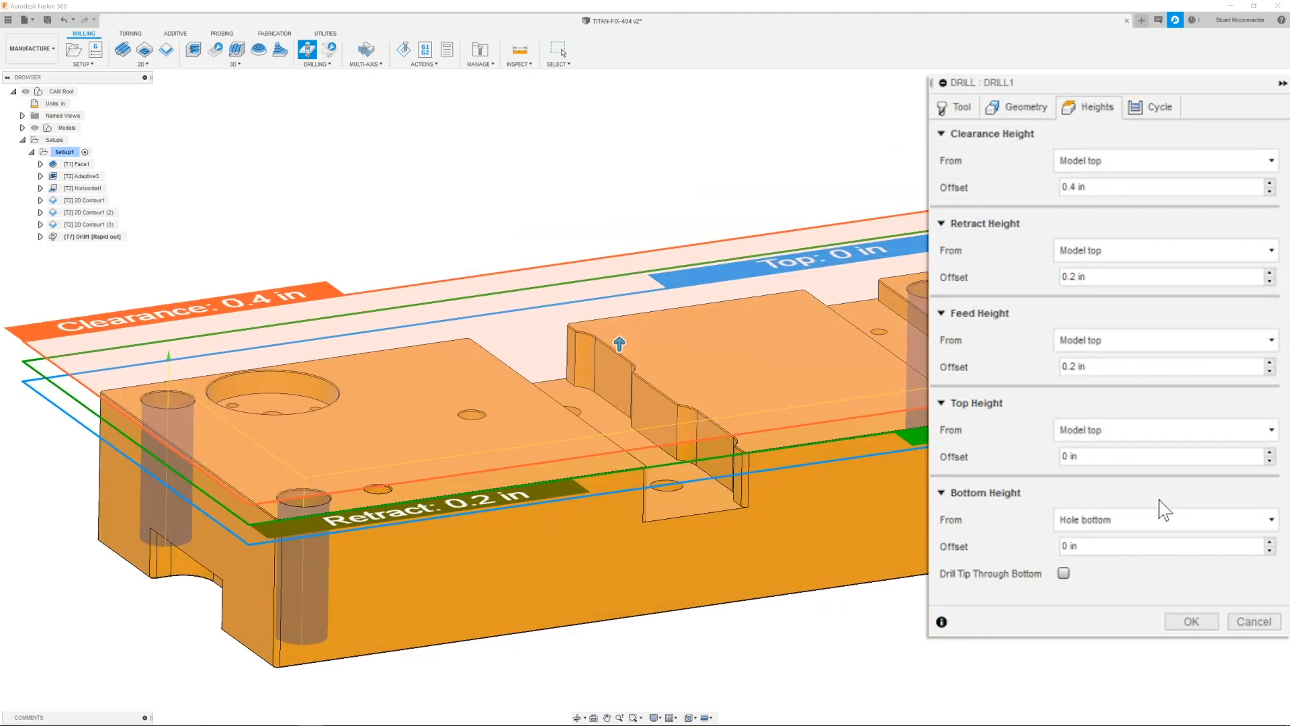
Set the feed, retract and clearance height offsets of the drill operation to 0.1 in.
{"action": "left_click", "coordinate": [1110, 365]}
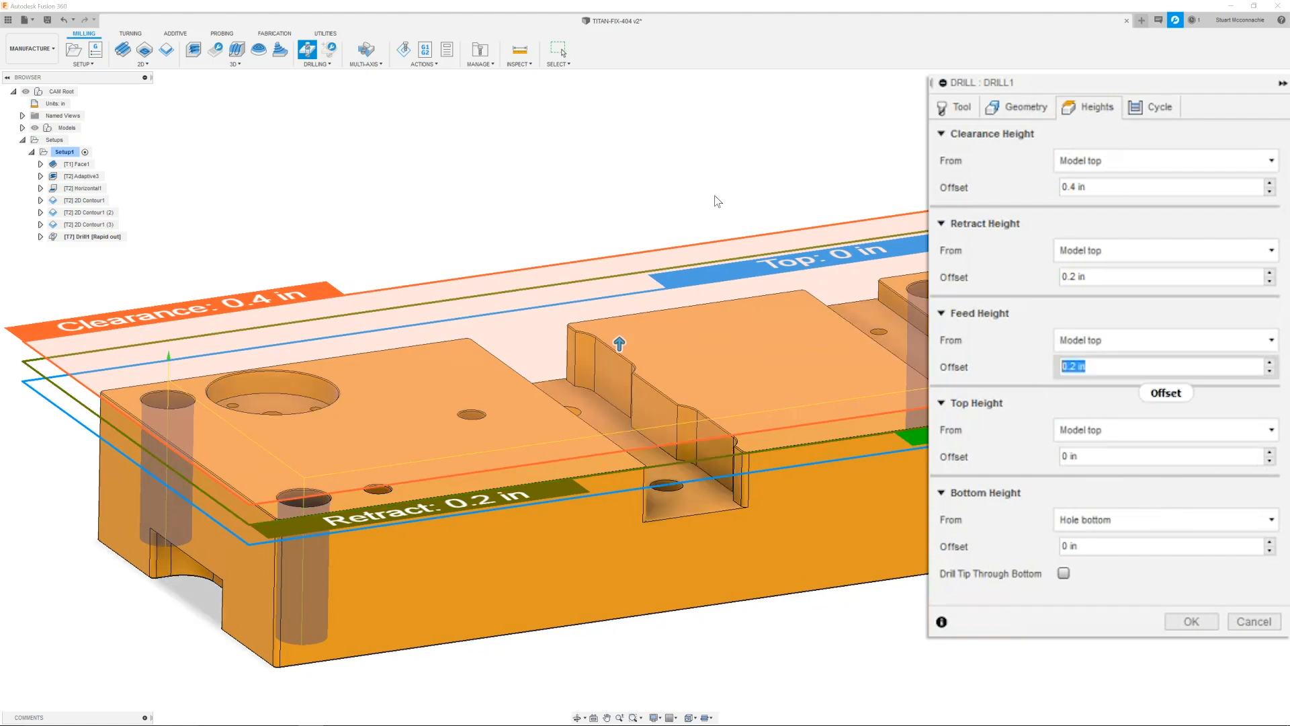
{"action": "type", "text": ".1"}
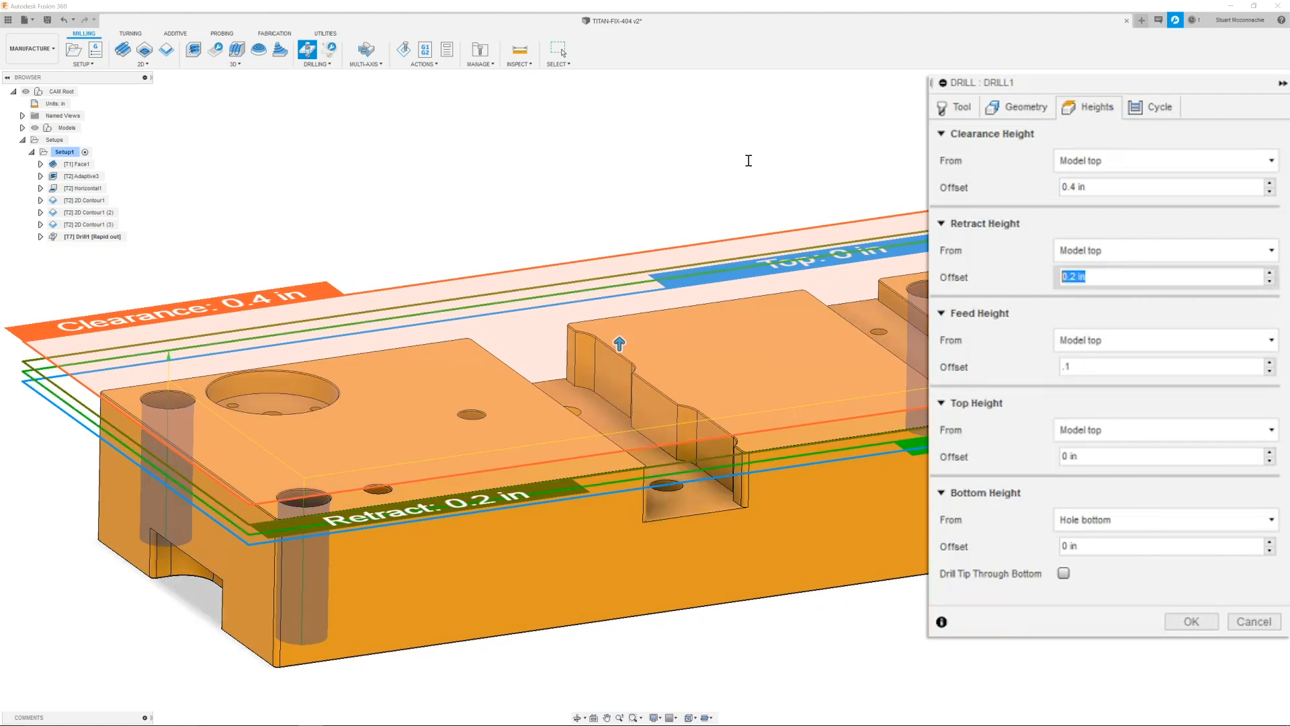
{"action": "left_click", "coordinate": [1123, 180]}
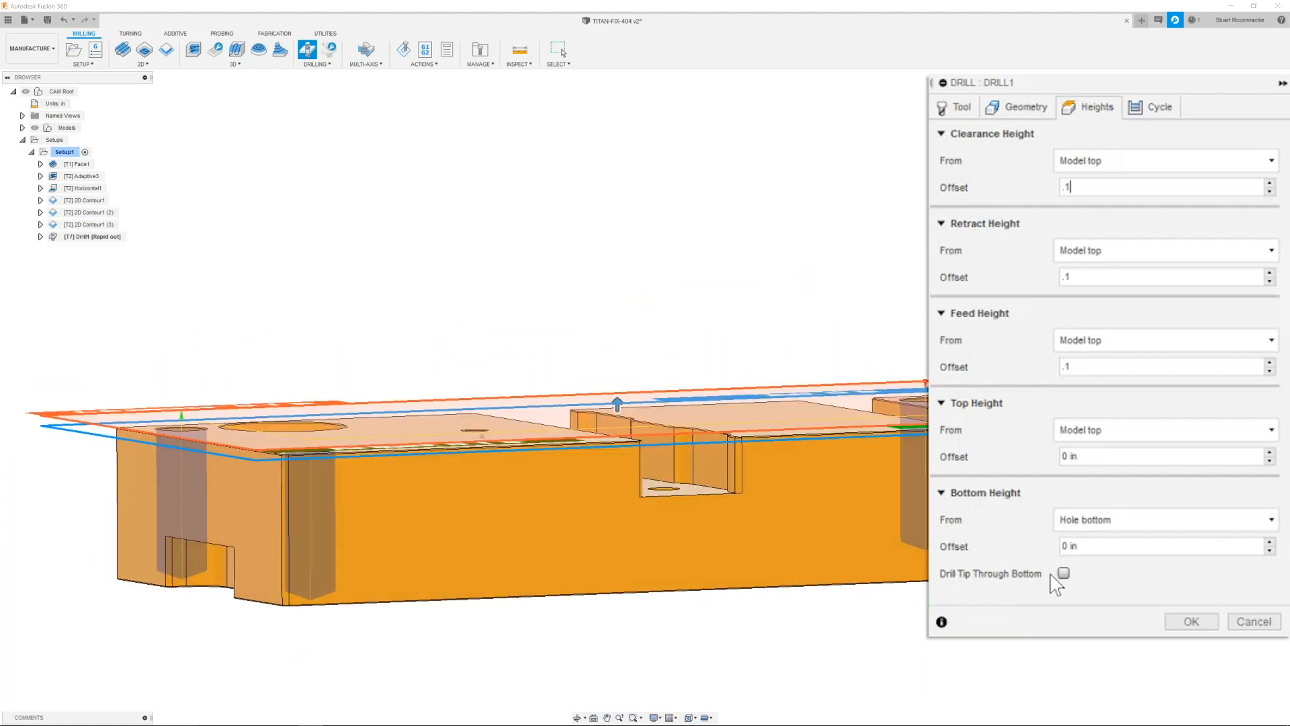
Enable drill tip through bottom and set the bottom height offset to -0.05 in.
{"action": "left_click", "coordinate": [1063, 573]}
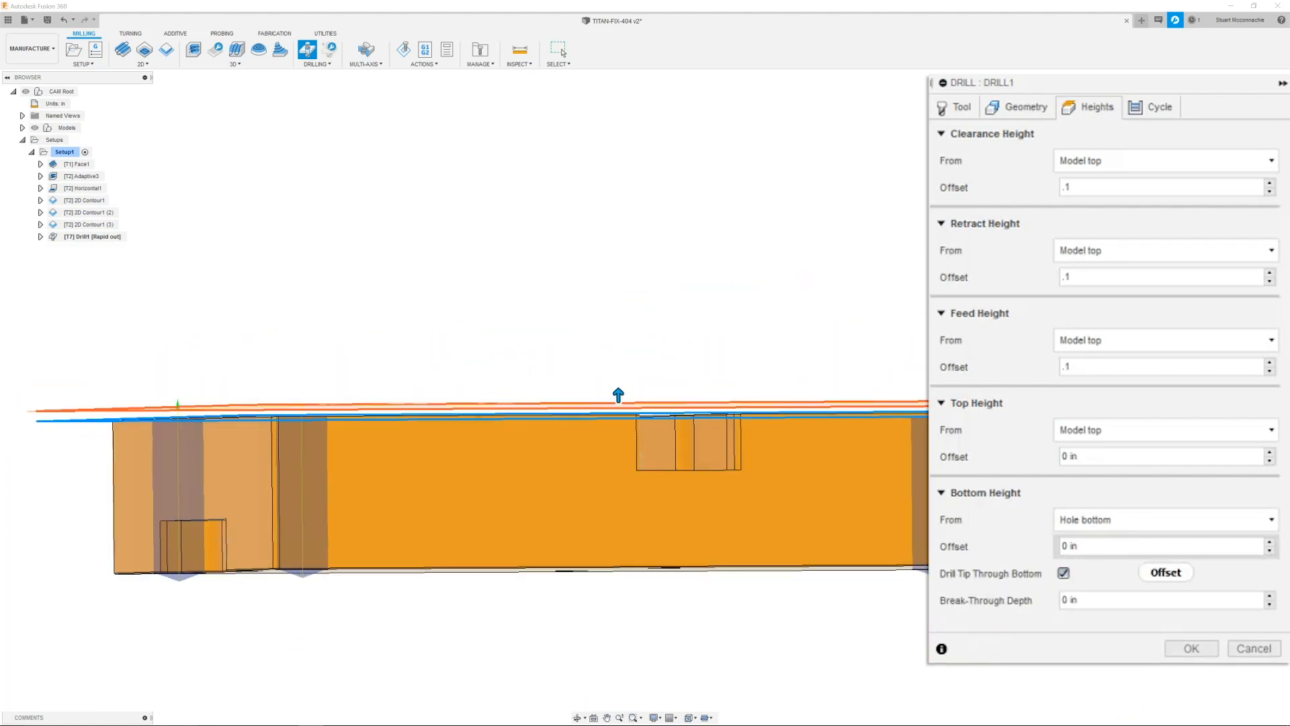
{"action": "type", "text": "-"}
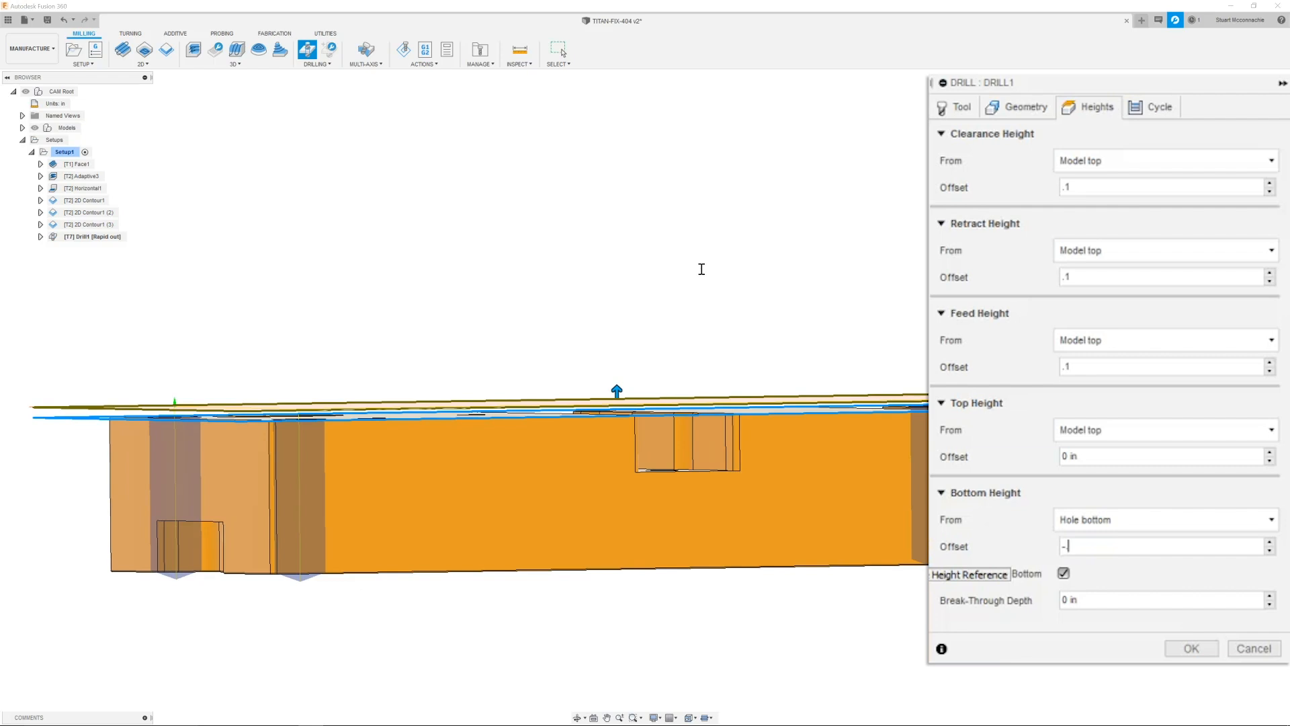
{"action": "type", "text": ".05"}
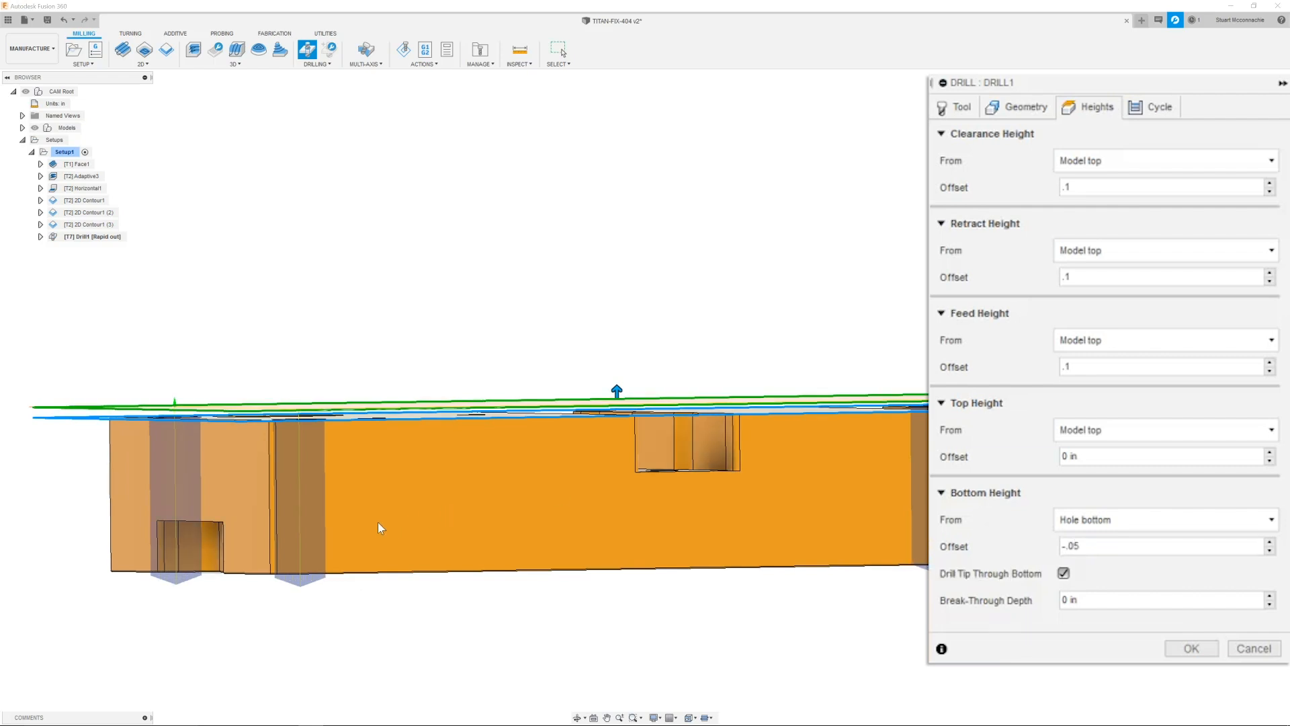
{"action": "middle_click_drag", "start_coordinate": [290, 587], "coordinate": [316, 527], "text": "shift"}
Set the drill operation's clearance height offset to 0.25 in above the model top.
{"action": "middle_click_drag", "start_coordinate": [316, 399], "coordinate": [373, 485], "text": "shift"}
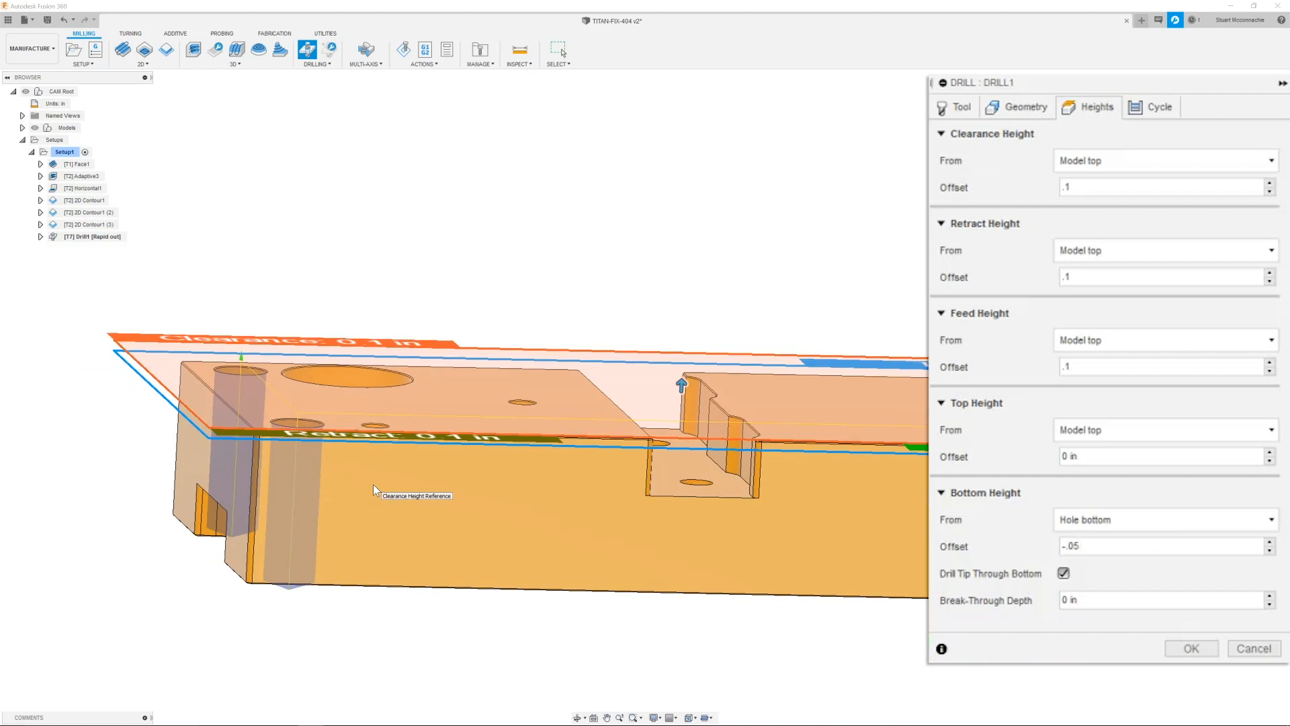
{"action": "middle_click_drag", "start_coordinate": [373, 483], "coordinate": [812, 442], "text": "shift"}
{"action": "left_click", "coordinate": [1122, 188]}
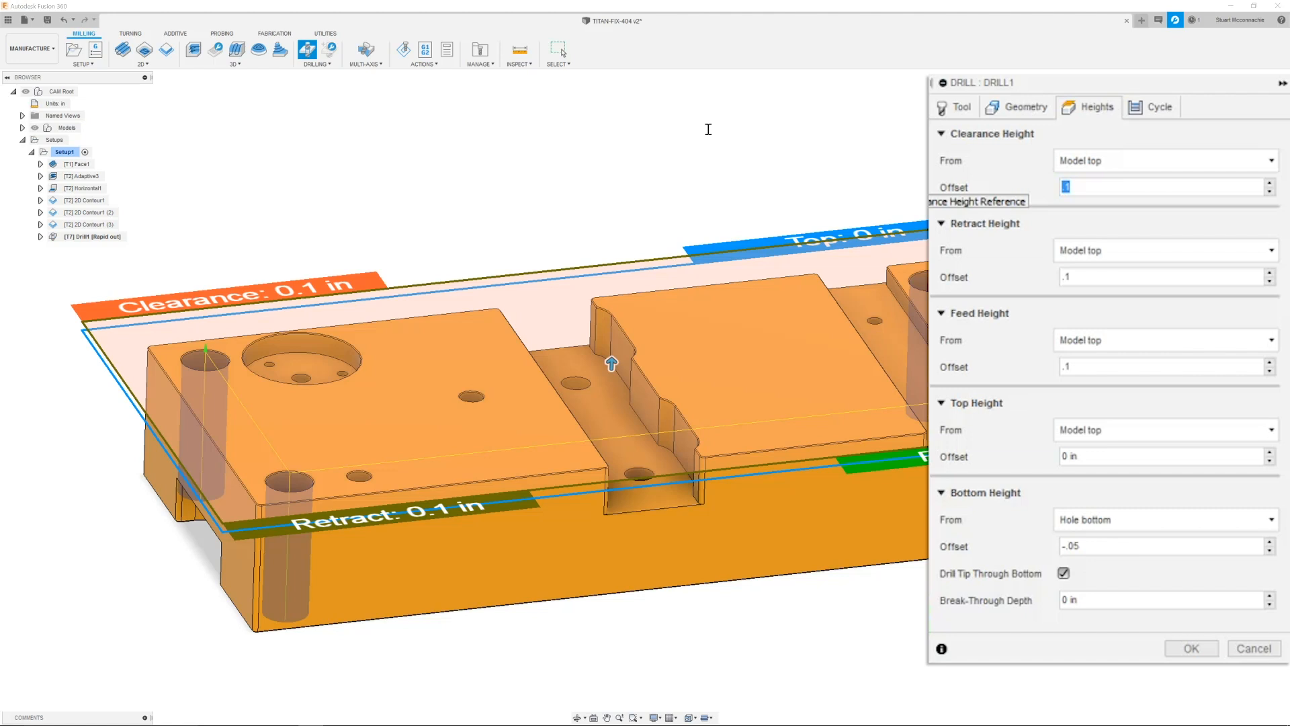
{"action": "type", "text": "5"}
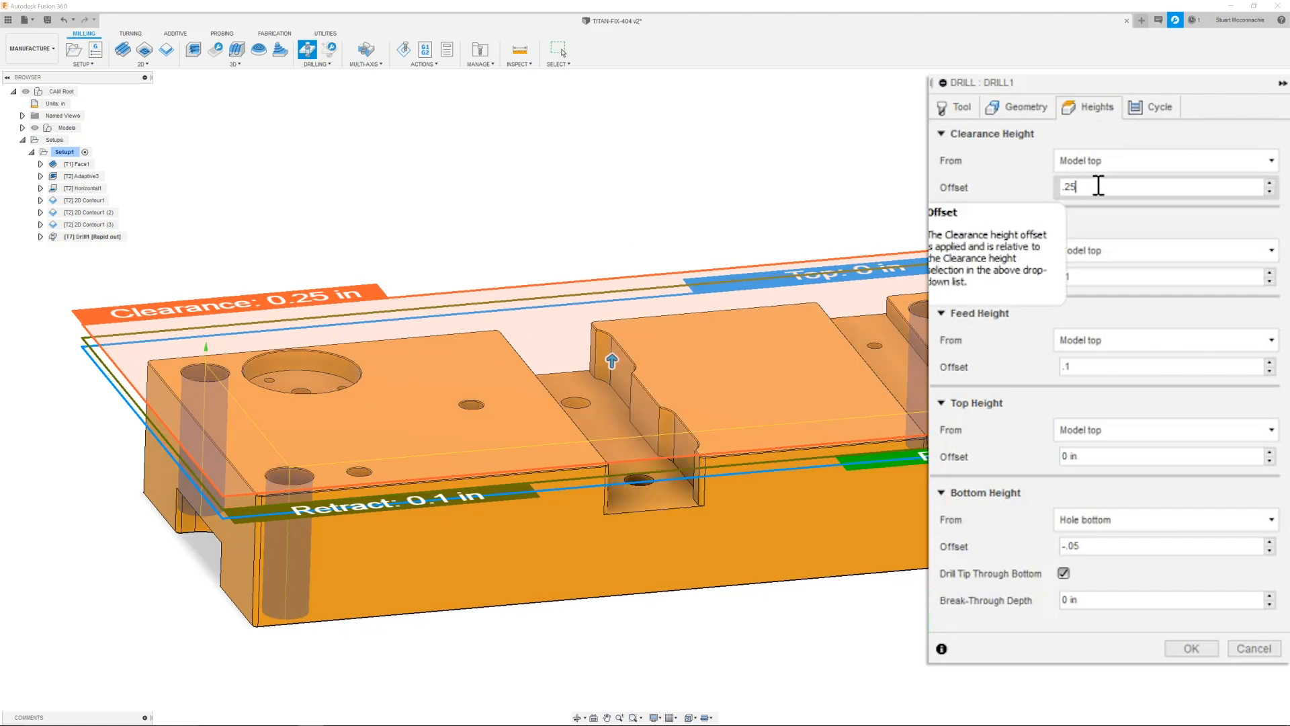
Set the drill operation's clearance height offset to 0.1 in and accept the operation with the Drilling - rapid out cycle.
{"action": "key", "text": "BackSpace"}
{"action": "key", "text": "BackSpace"}
{"action": "key", "text": "BackSpace"}
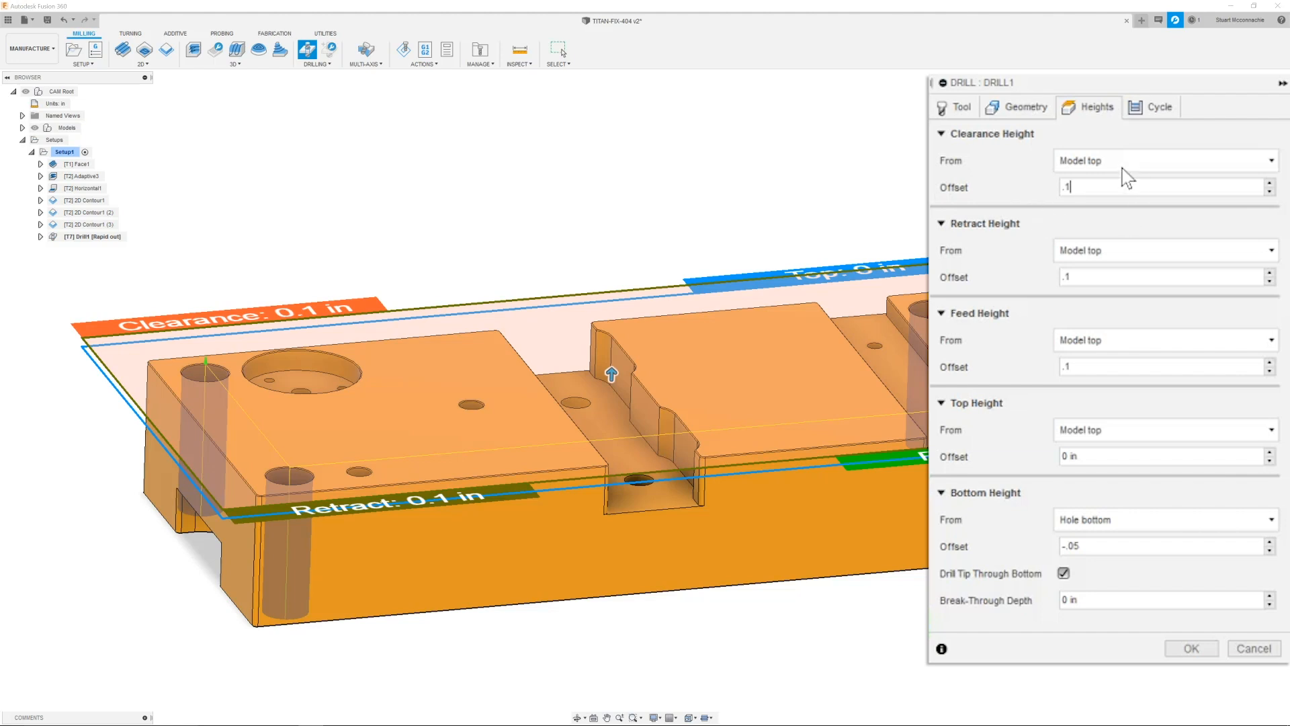
{"action": "left_click_drag", "start_coordinate": [1091, 188], "coordinate": [1021, 176]}
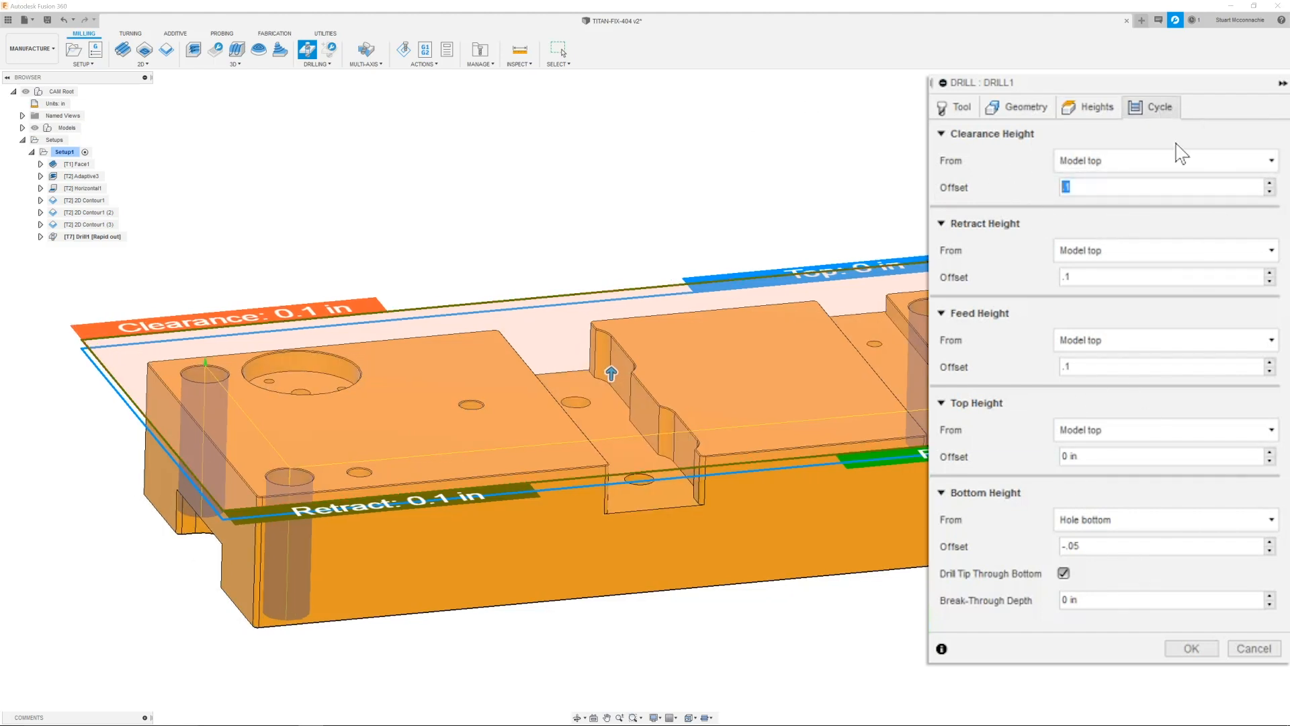
{"action": "left_click", "coordinate": [1153, 108]}
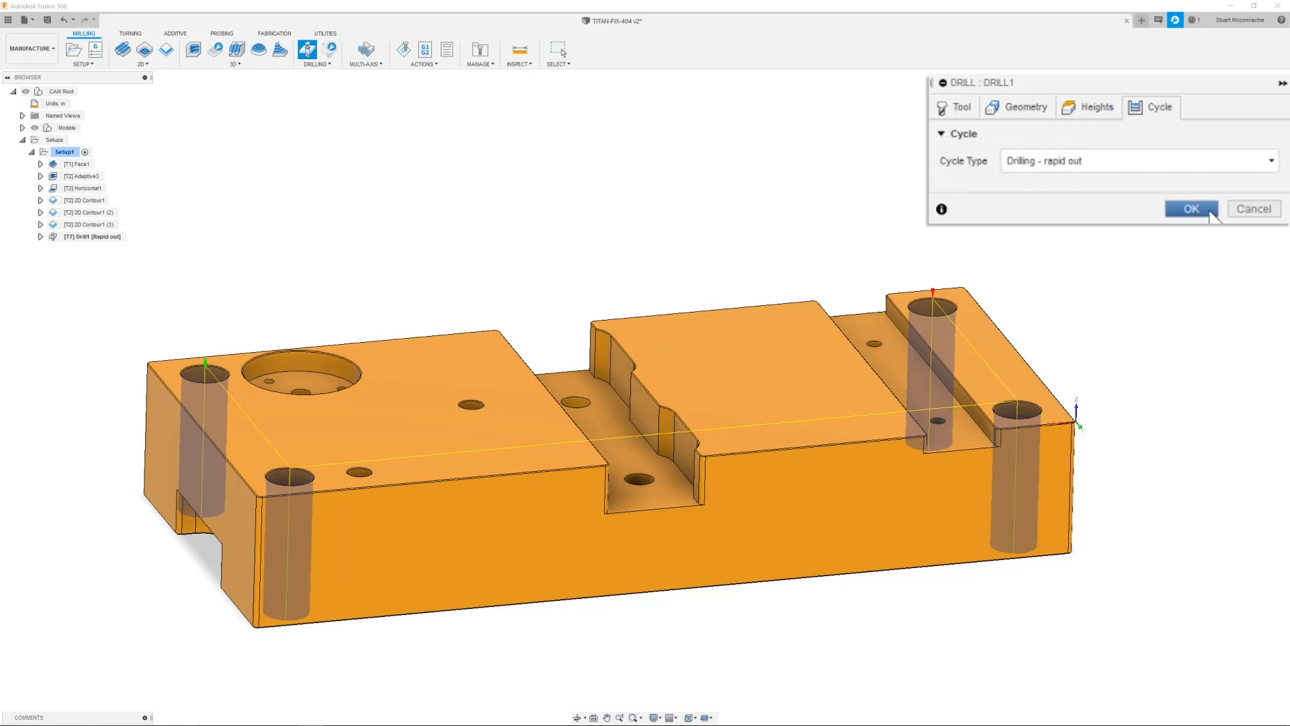
{"action": "left_click", "coordinate": [1191, 209]}
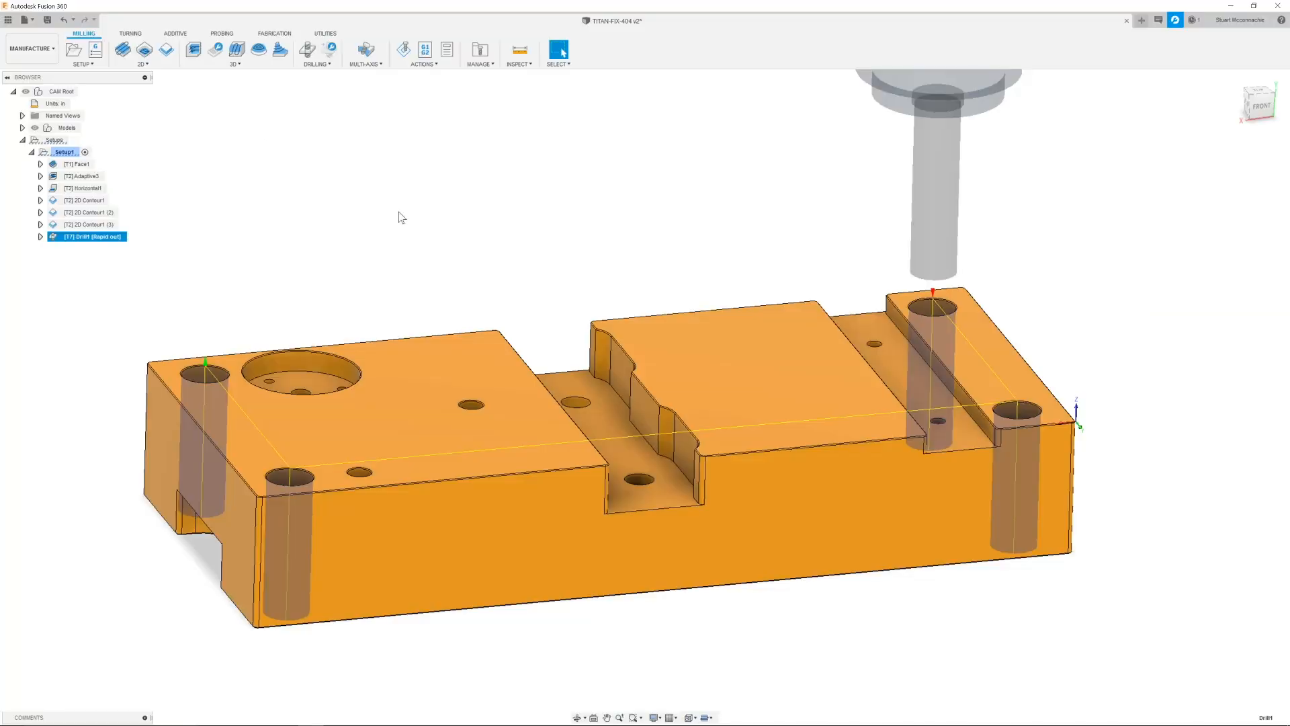
Create a 2D Chamfer operation using tool 6, the 1/4" 90° chamfer mill from the FIXTURING SERIES library.
{"action": "left_click", "coordinate": [369, 211]}
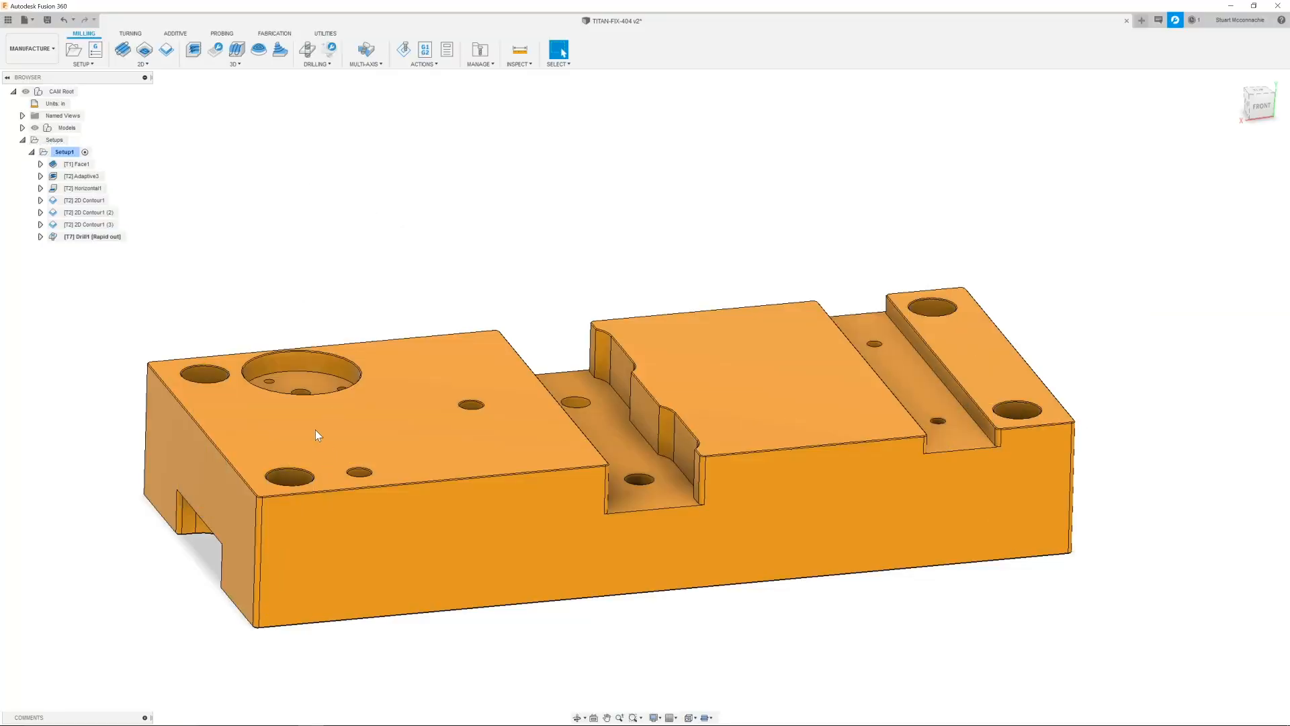
{"action": "middle_click_drag", "start_coordinate": [450, 518], "coordinate": [460, 487], "text": "shift"}
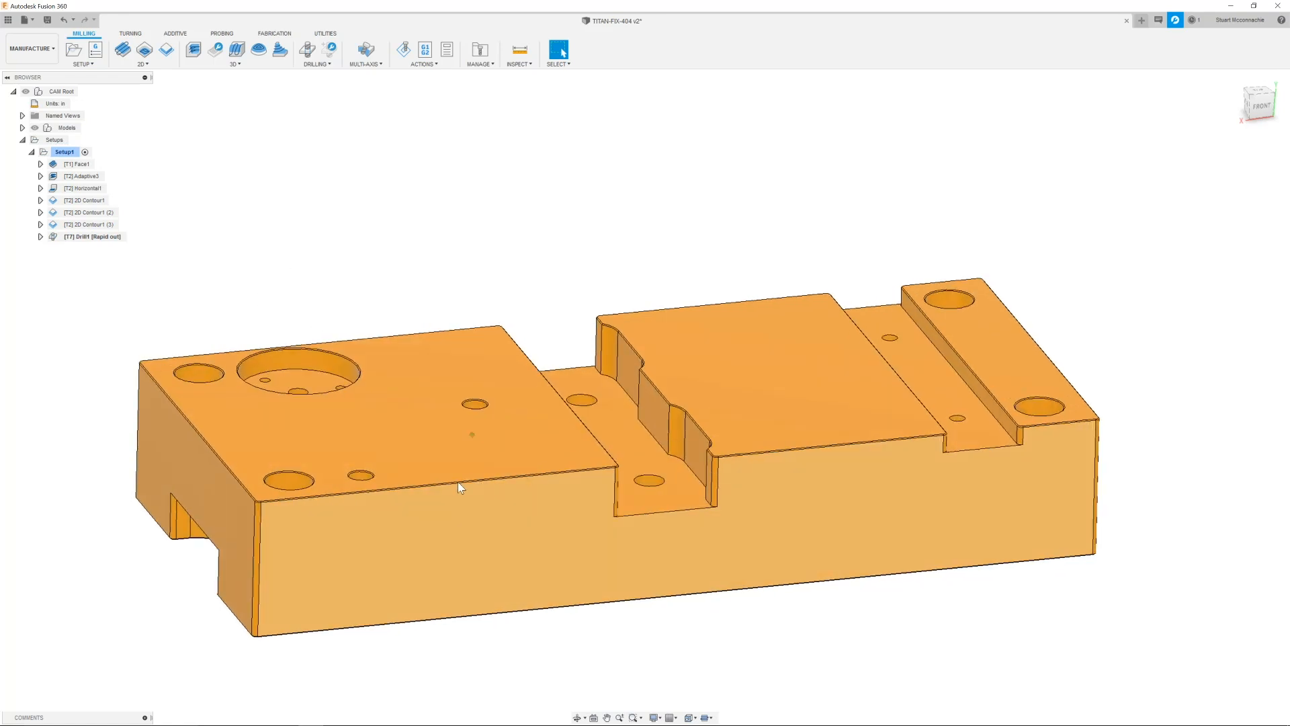
{"action": "scroll", "coordinate": [459, 487], "scroll_direction": "up", "scroll_amount": 5}
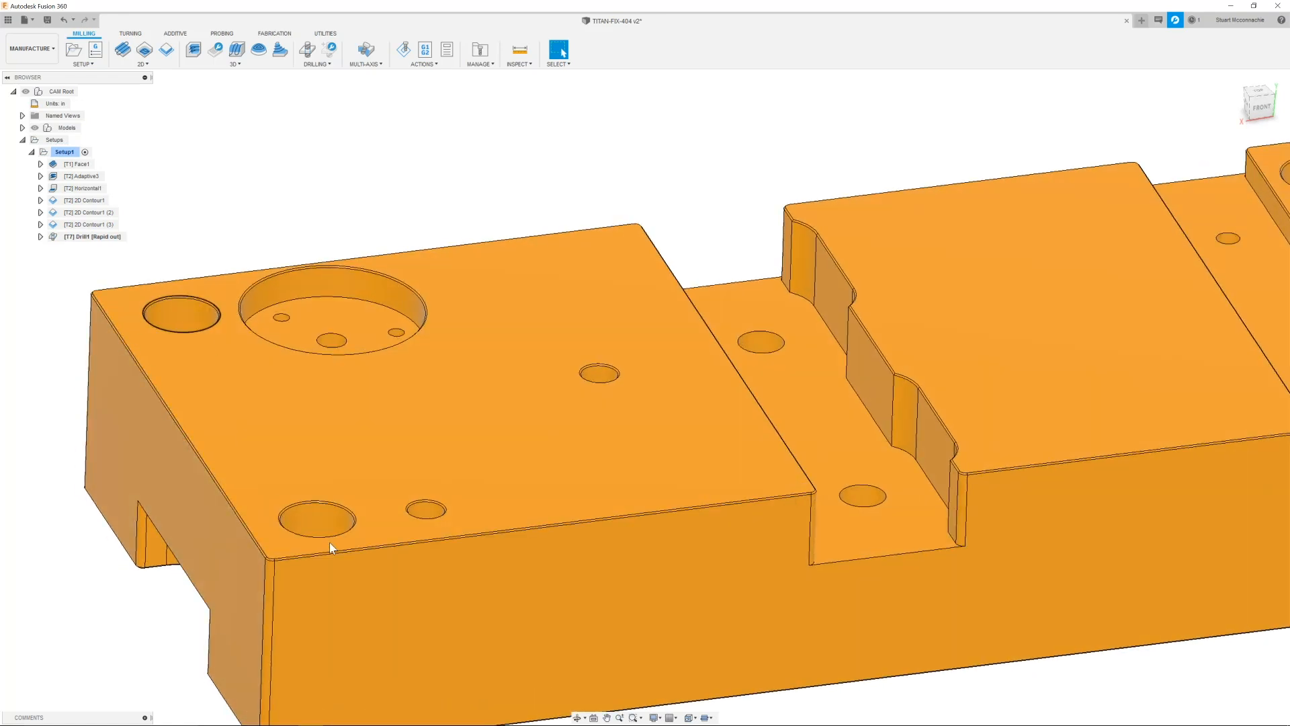
{"action": "middle_click_drag", "start_coordinate": [865, 559], "coordinate": [846, 557], "text": "shift"}
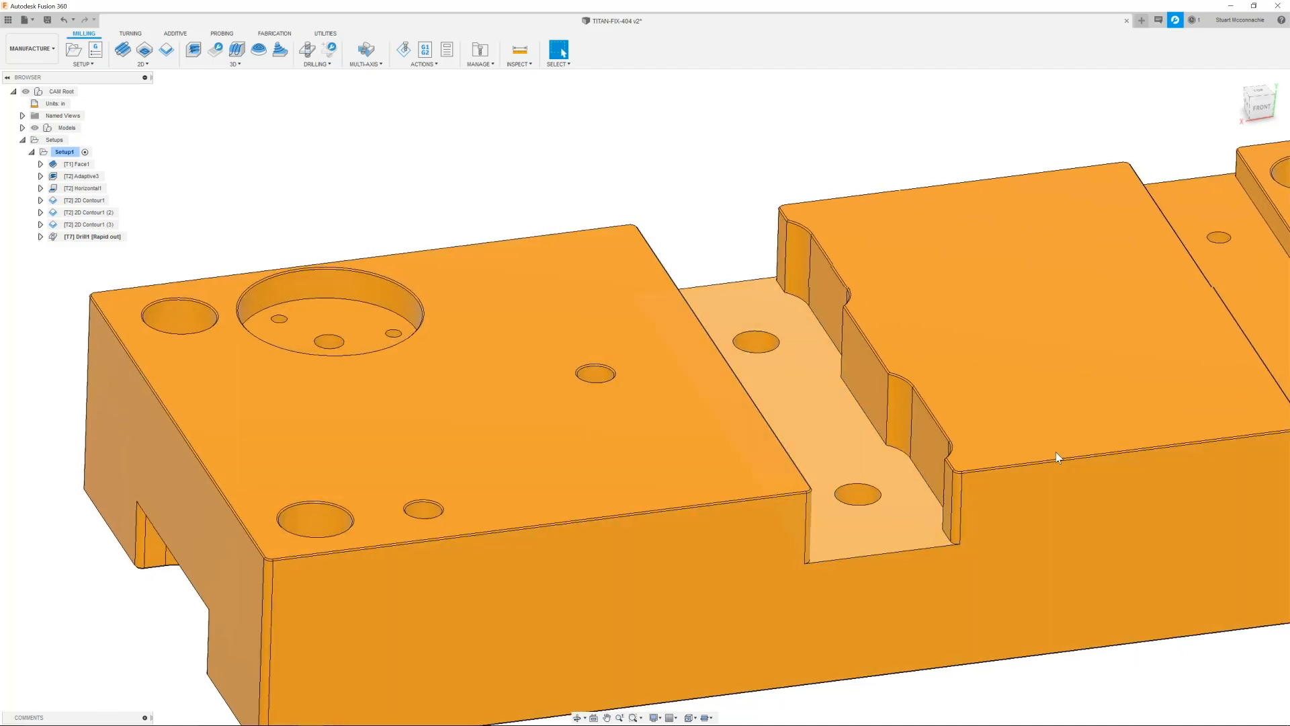
{"action": "scroll", "coordinate": [1058, 460], "scroll_direction": "down", "scroll_amount": 3}
{"action": "scroll", "coordinate": [672, 376], "scroll_direction": "down", "scroll_amount": 2}
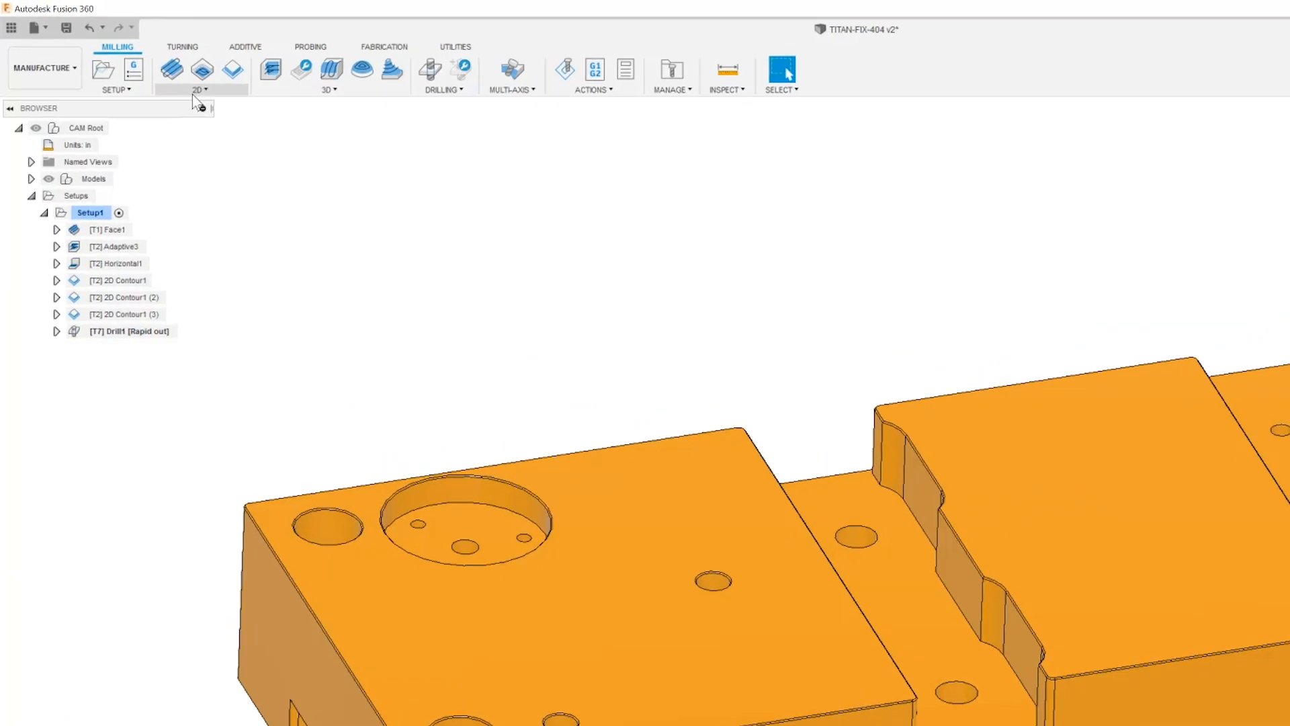
{"action": "left_click", "coordinate": [143, 64]}
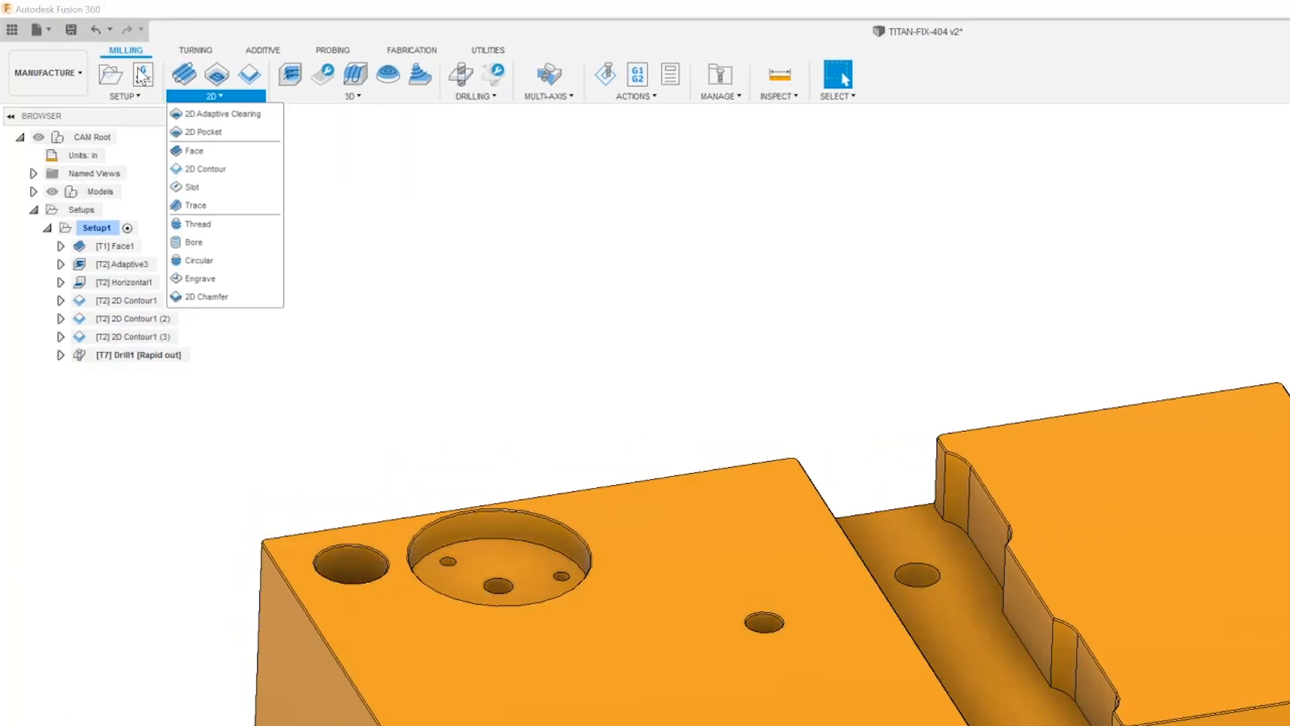
{"action": "left_click", "coordinate": [242, 297]}
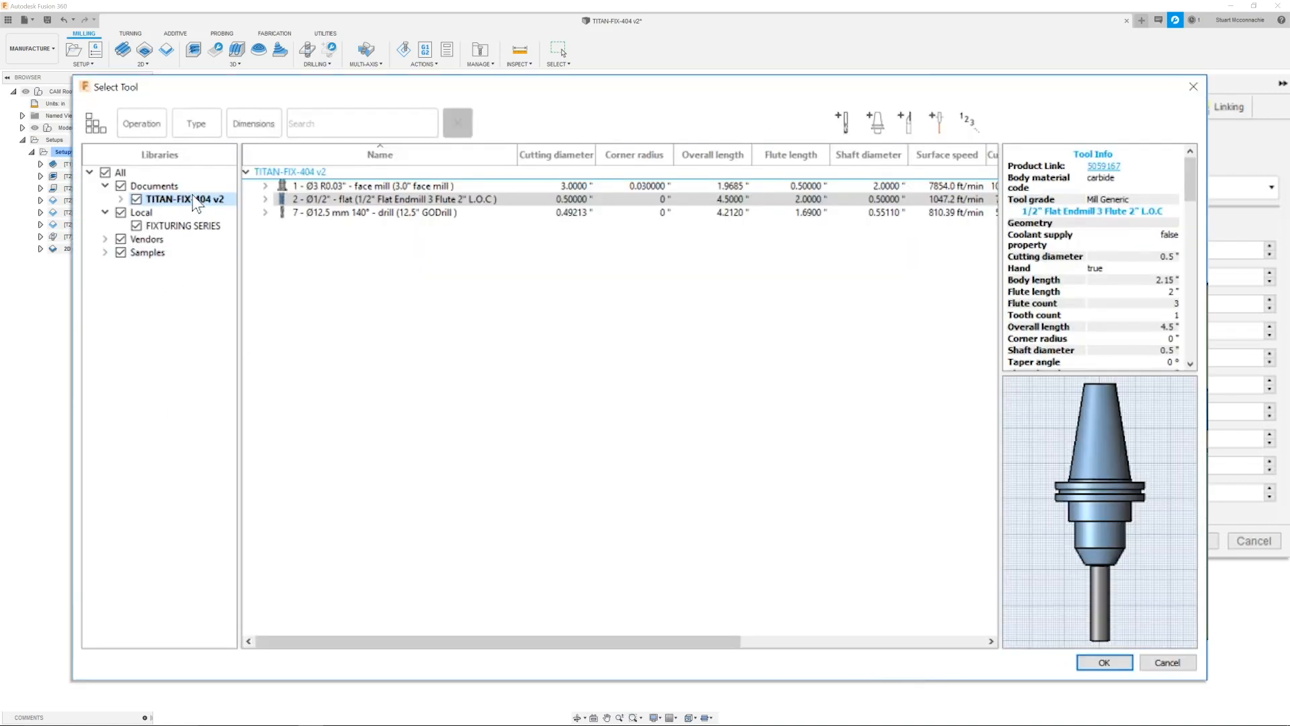
{"action": "left_click", "coordinate": [164, 227]}
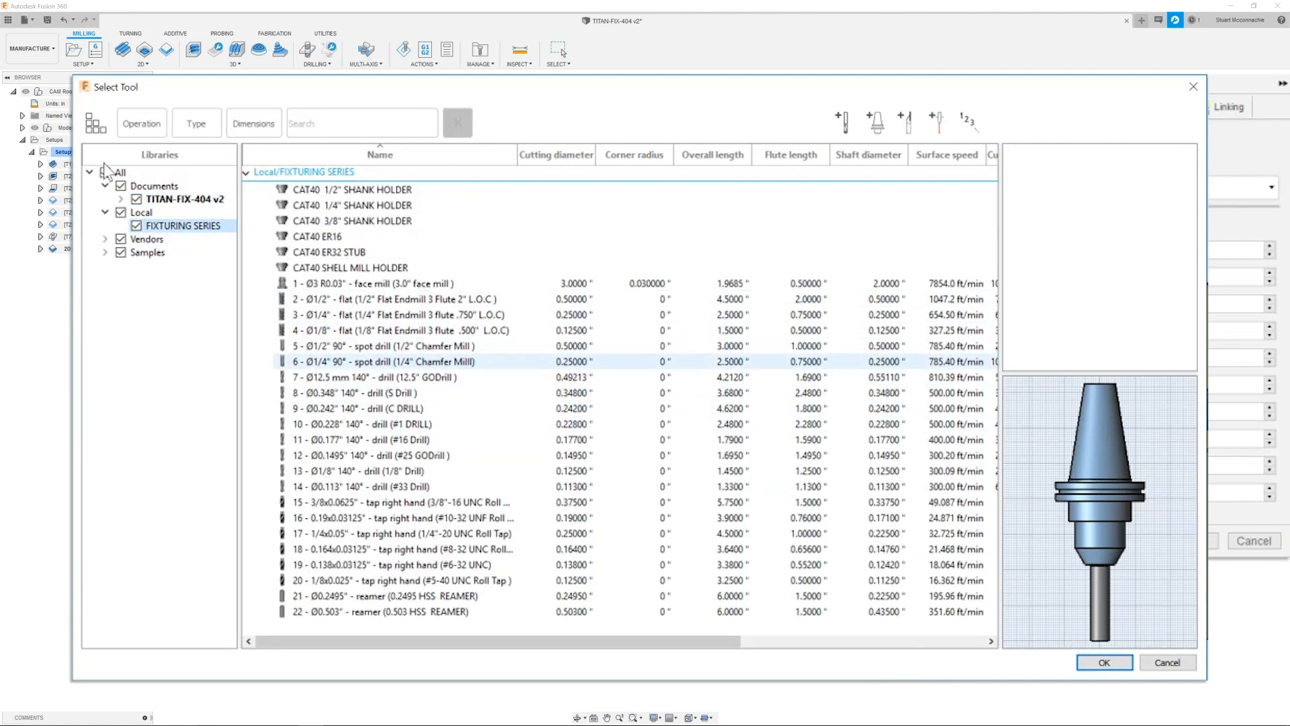
{"action": "left_click", "coordinate": [384, 363]}
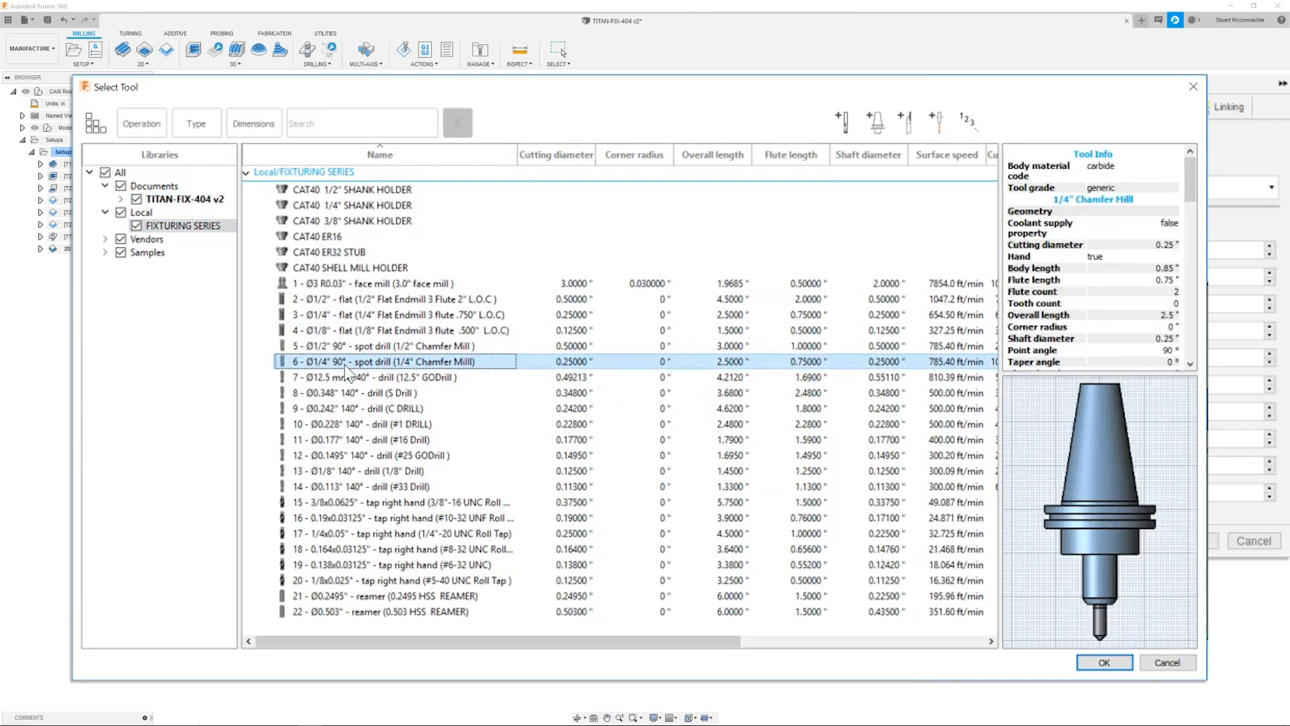
{"action": "left_click", "coordinate": [1106, 663]}
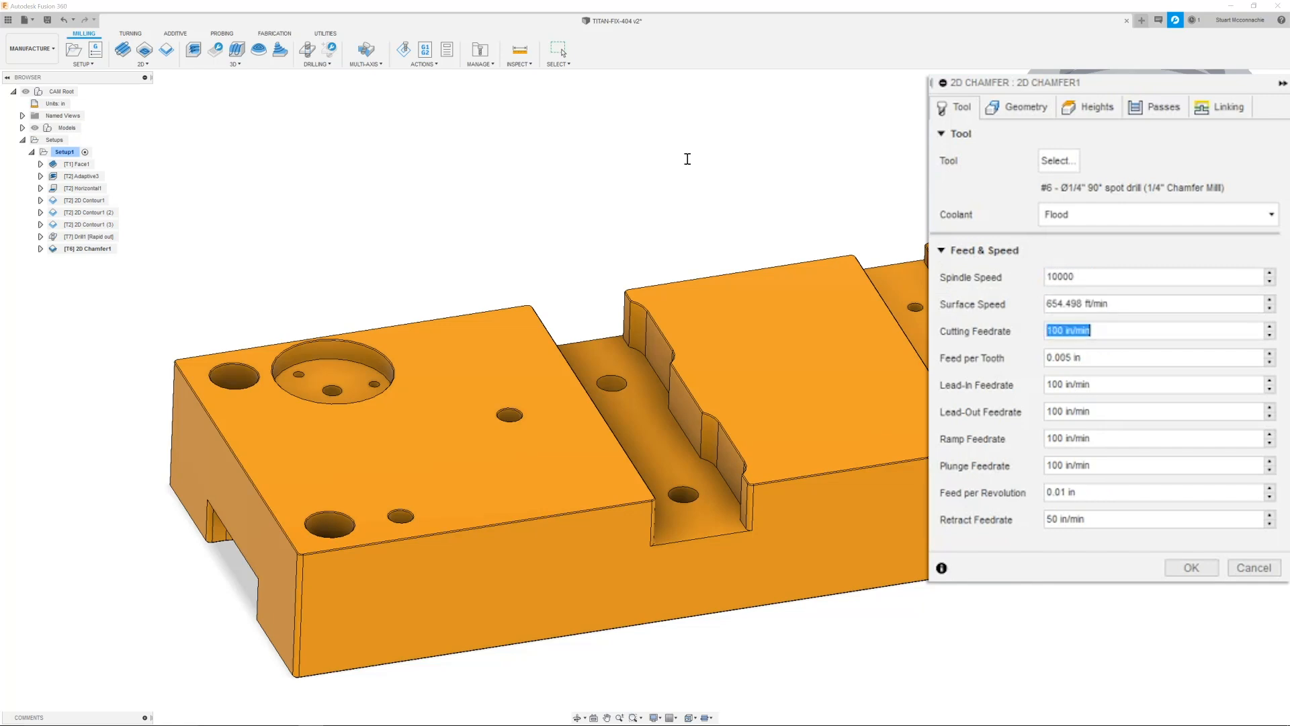
Choose the upper outline of the large block with the round pocket as the first chamfer contour.
{"action": "left_click", "coordinate": [1013, 114]}
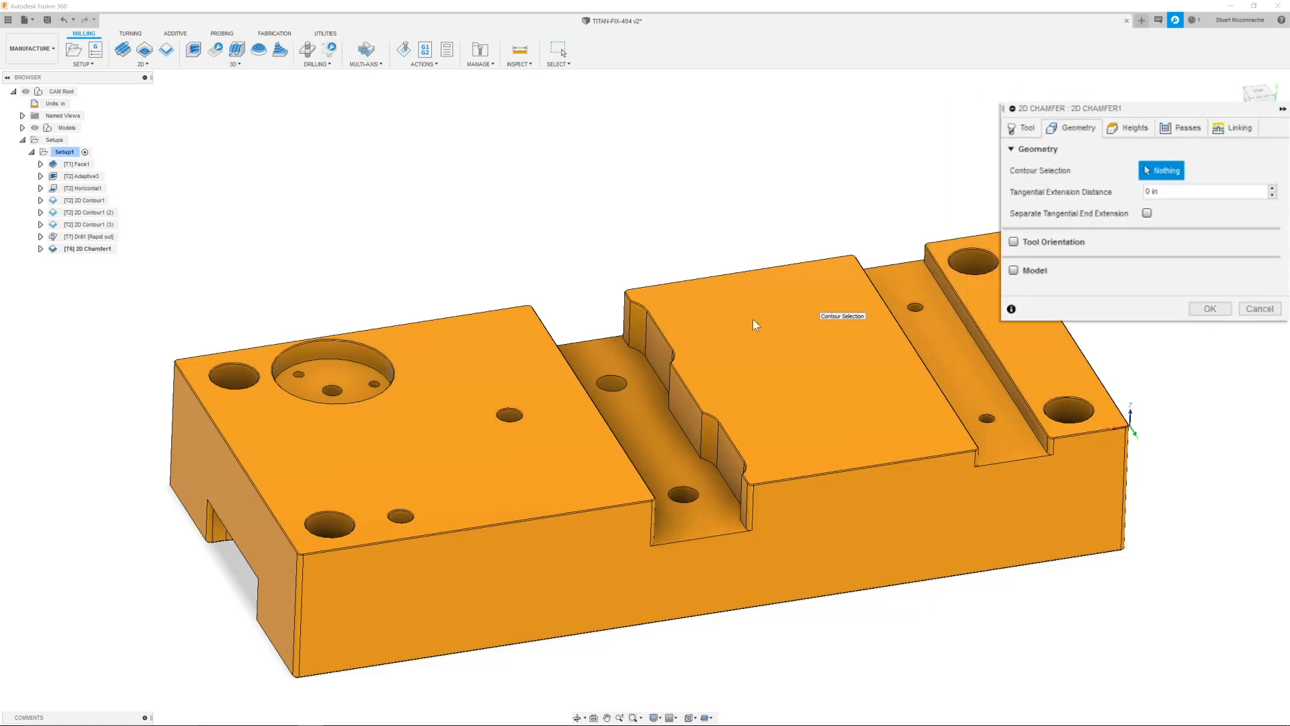
{"action": "scroll", "coordinate": [582, 390], "scroll_direction": "up", "scroll_amount": 5}
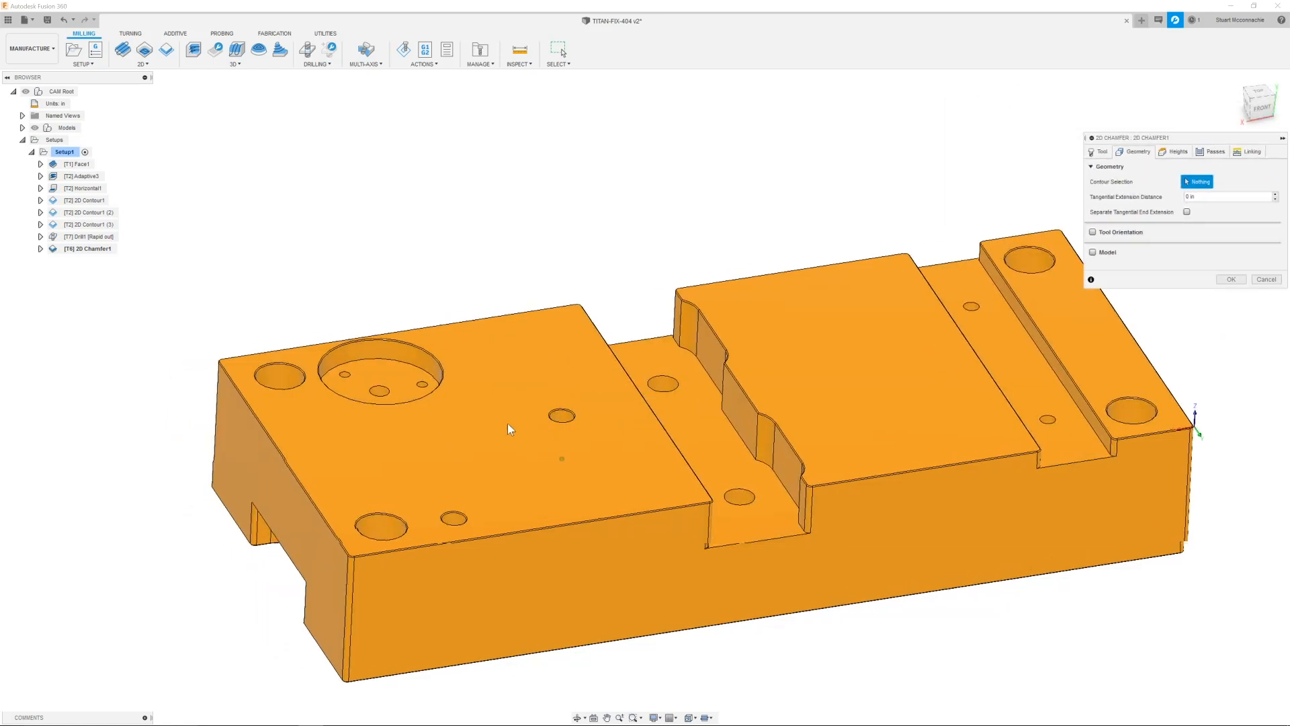
{"action": "scroll", "coordinate": [490, 440], "scroll_direction": "up", "scroll_amount": 1}
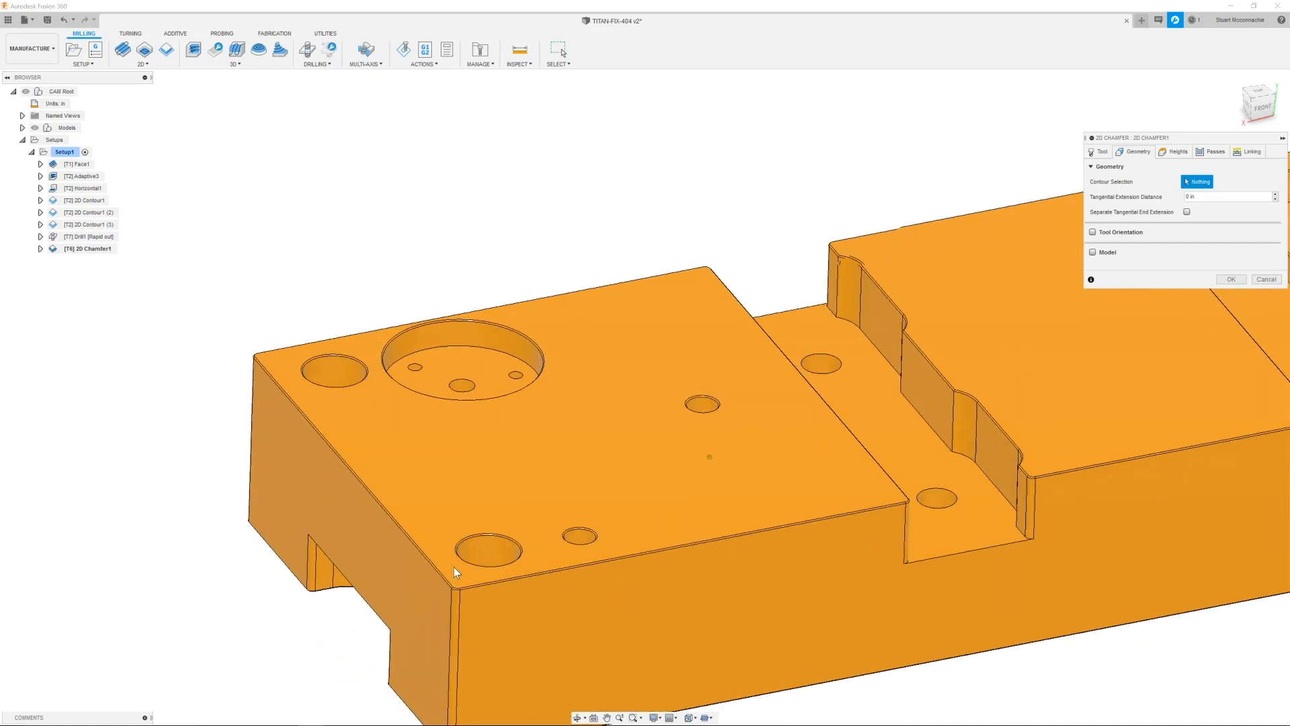
{"action": "scroll", "coordinate": [483, 438], "scroll_direction": "up", "scroll_amount": 3}
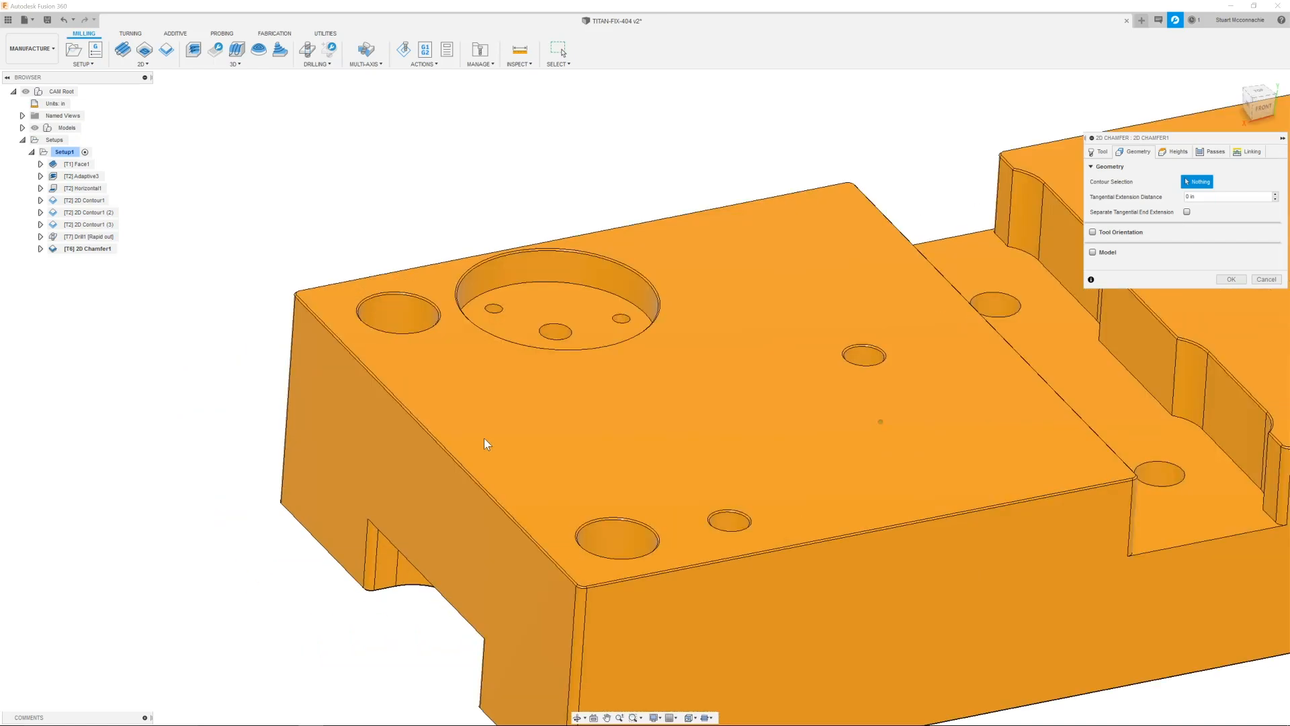
{"action": "left_click", "coordinate": [445, 456]}
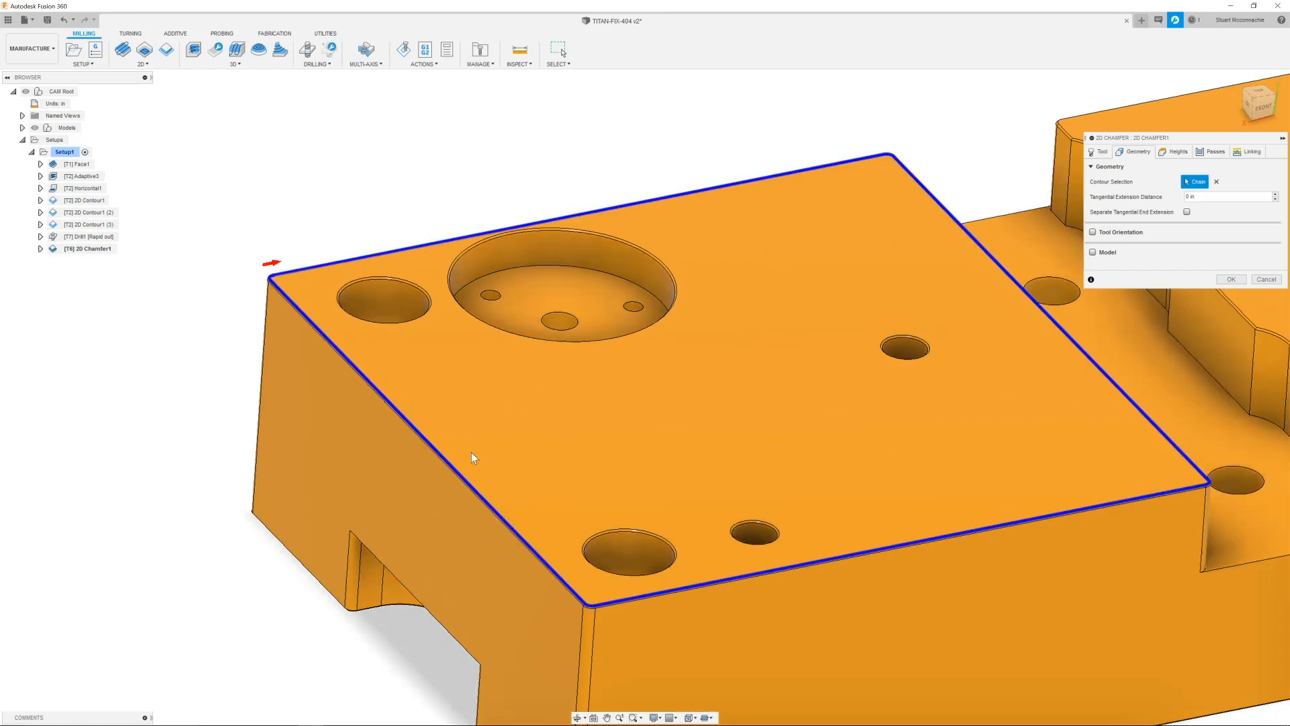
{"action": "scroll", "coordinate": [452, 444], "scroll_direction": "up", "scroll_amount": 5}
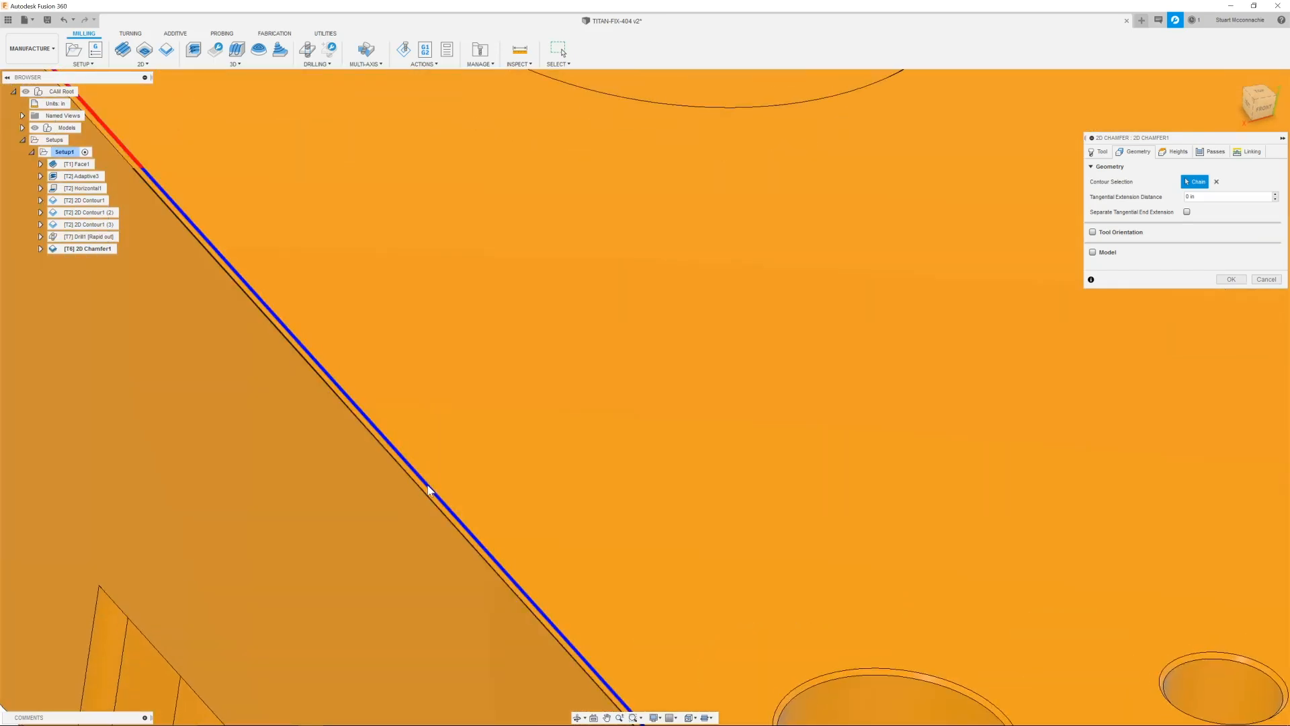
Add the rims of the two large corner holes and the round pocket on the large block to the chamfer contours.
{"action": "scroll", "coordinate": [450, 470], "scroll_direction": "down", "scroll_amount": 3}
{"action": "scroll", "coordinate": [462, 470], "scroll_direction": "down", "scroll_amount": 3}
{"action": "left_click", "coordinate": [630, 522]}
{"action": "left_click", "coordinate": [418, 269]}
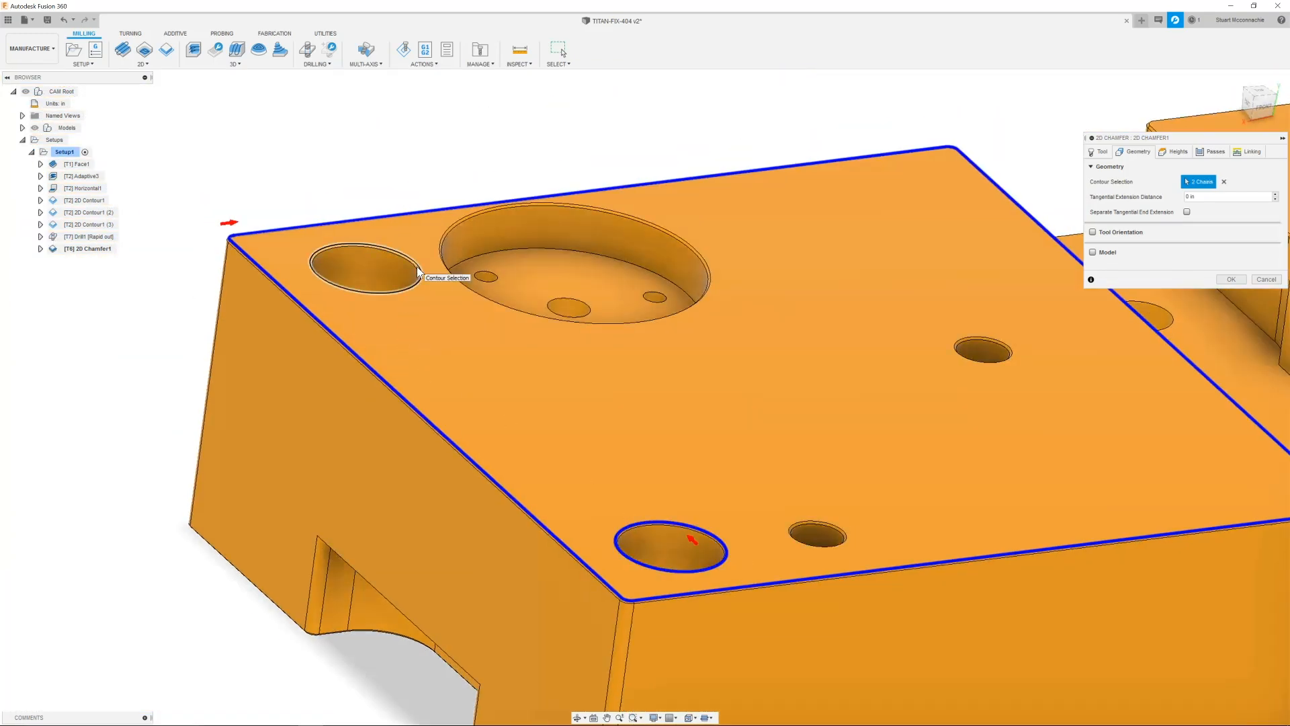
{"action": "left_click", "coordinate": [463, 222]}
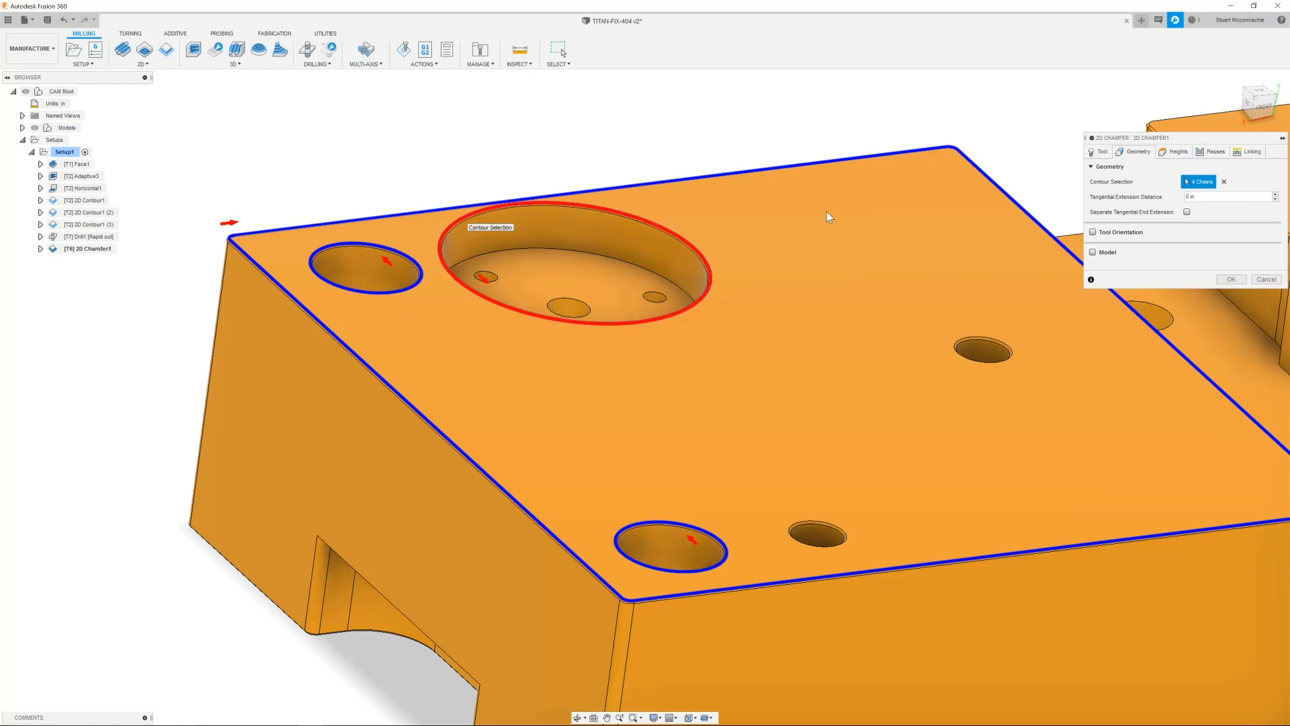
Add the top outlines of the scalloped middle block and the narrow end block to the chamfer contours.
{"action": "scroll", "coordinate": [797, 445], "scroll_direction": "down", "scroll_amount": 4}
{"action": "middle_click_drag", "start_coordinate": [797, 445], "coordinate": [611, 472], "text": "shift"}
{"action": "scroll", "coordinate": [783, 510], "scroll_direction": "up", "scroll_amount": 4}
{"action": "left_click", "coordinate": [657, 479]}
{"action": "scroll", "coordinate": [857, 339], "scroll_direction": "down", "scroll_amount": 4}
{"action": "scroll", "coordinate": [856, 335], "scroll_direction": "down", "scroll_amount": 2}
{"action": "middle_click_drag", "start_coordinate": [856, 335], "coordinate": [807, 441], "text": "shift"}
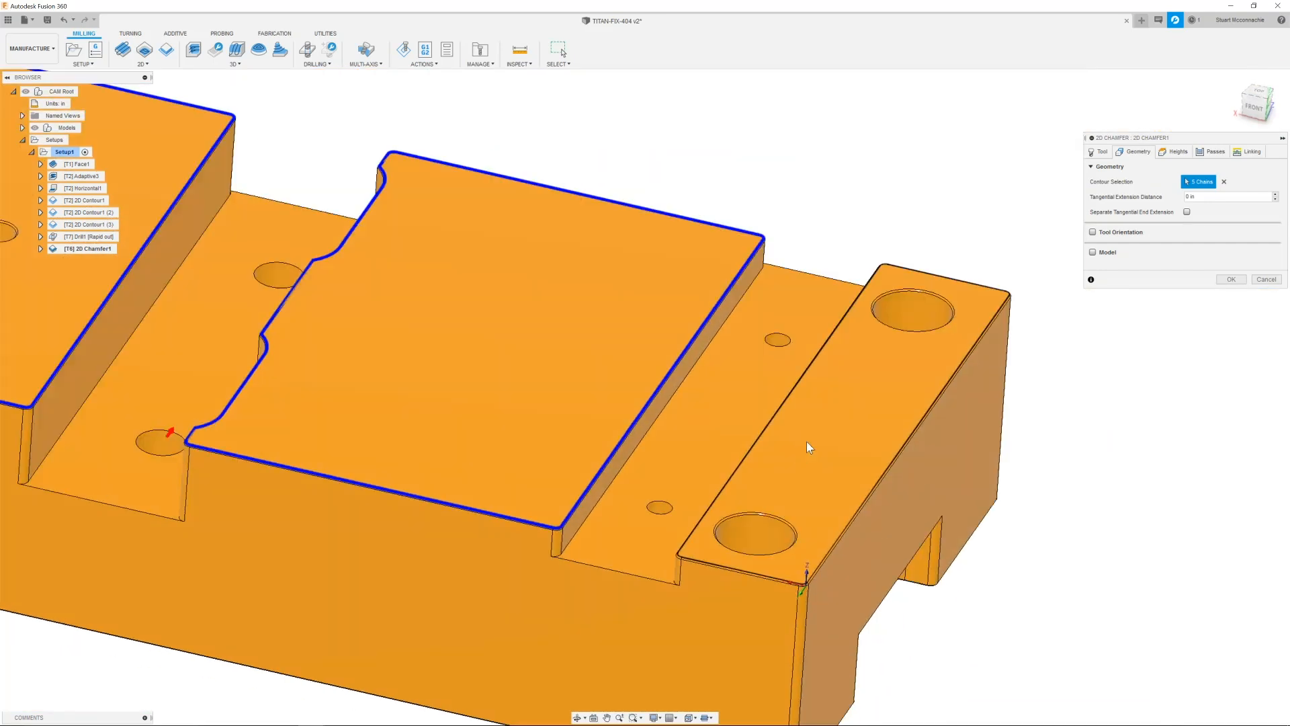
{"action": "scroll", "coordinate": [655, 499], "scroll_direction": "up", "scroll_amount": 3}
{"action": "left_click", "coordinate": [634, 512]}
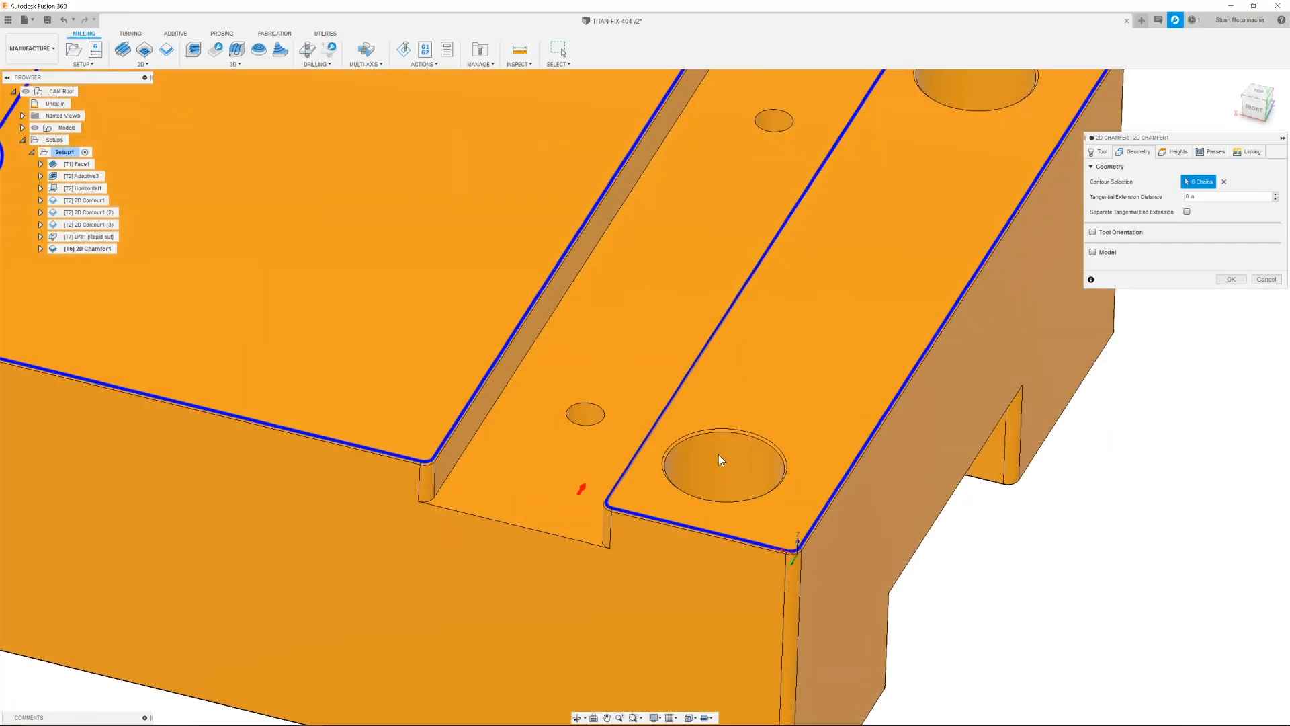
Add the rims of the two large holes in the narrow end block to the chamfer contours.
{"action": "left_click", "coordinate": [719, 426]}
{"action": "scroll", "coordinate": [833, 353], "scroll_direction": "down", "scroll_amount": 2}
{"action": "middle_click_drag", "start_coordinate": [860, 336], "coordinate": [708, 394], "text": "shift"}
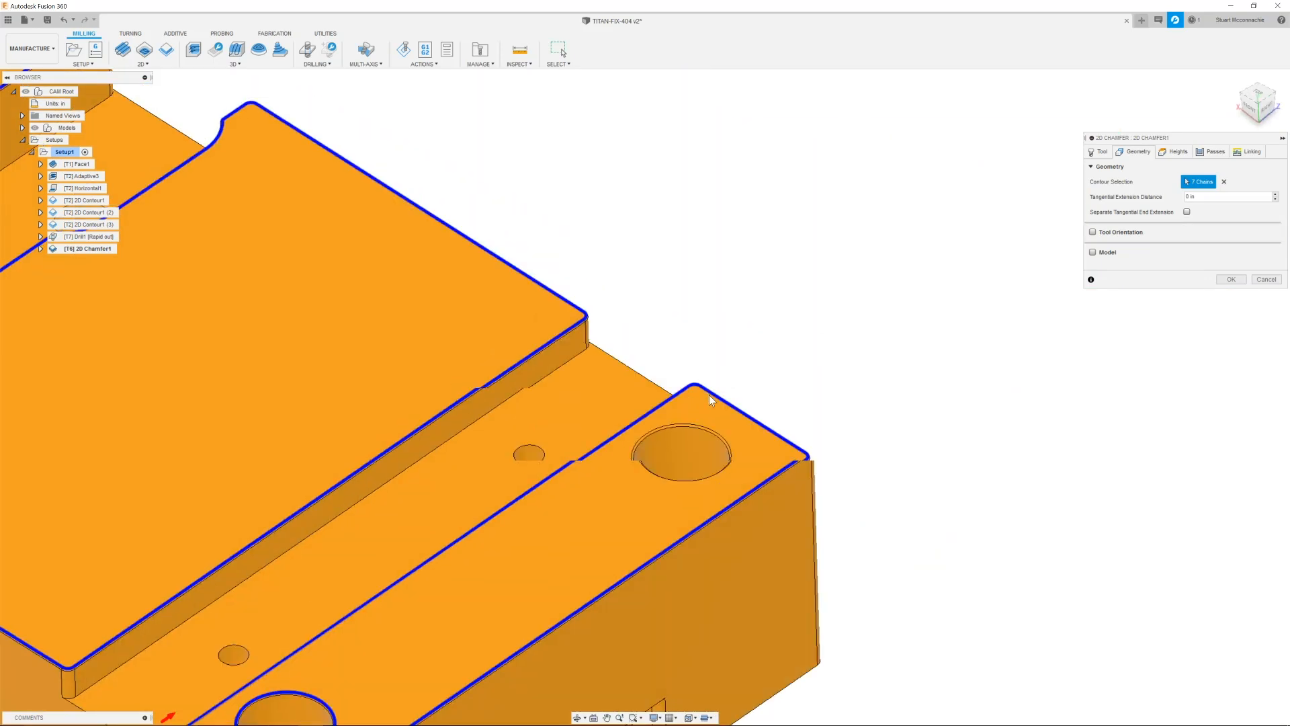
{"action": "scroll", "coordinate": [746, 420], "scroll_direction": "up", "scroll_amount": 1}
{"action": "scroll", "coordinate": [749, 435], "scroll_direction": "up", "scroll_amount": 2}
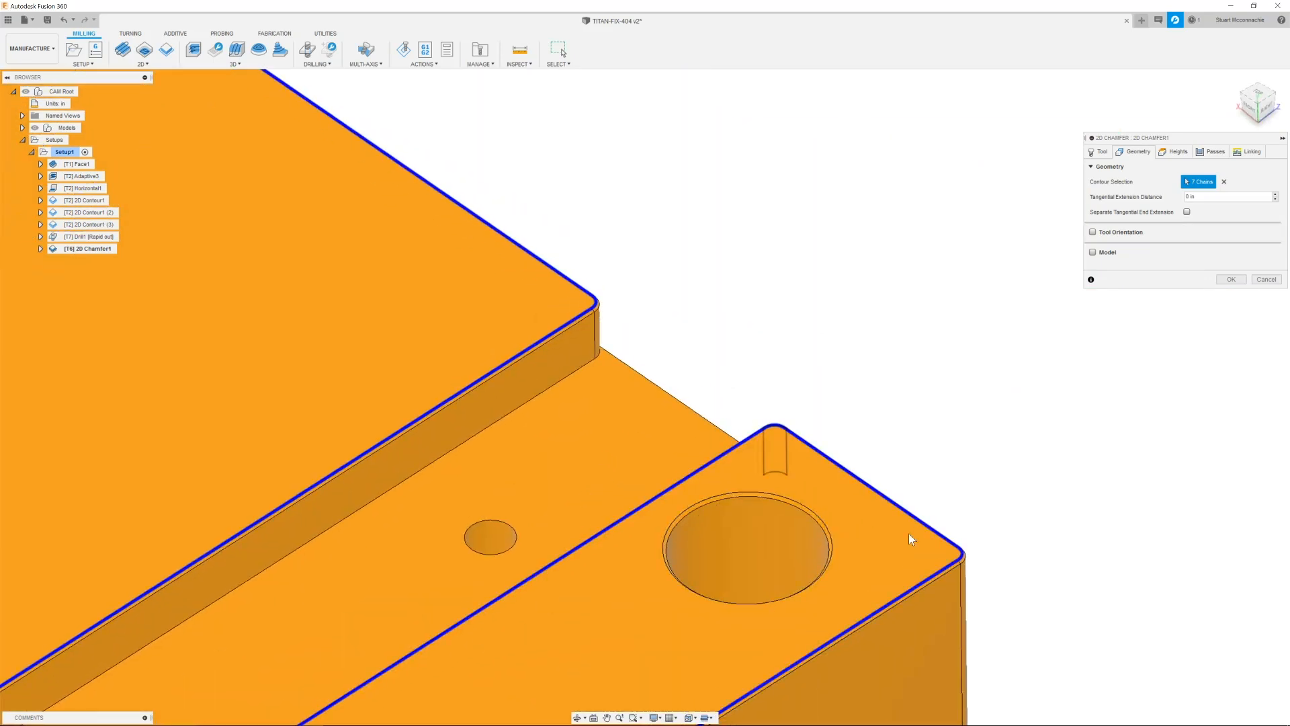
{"action": "left_click", "coordinate": [758, 492]}
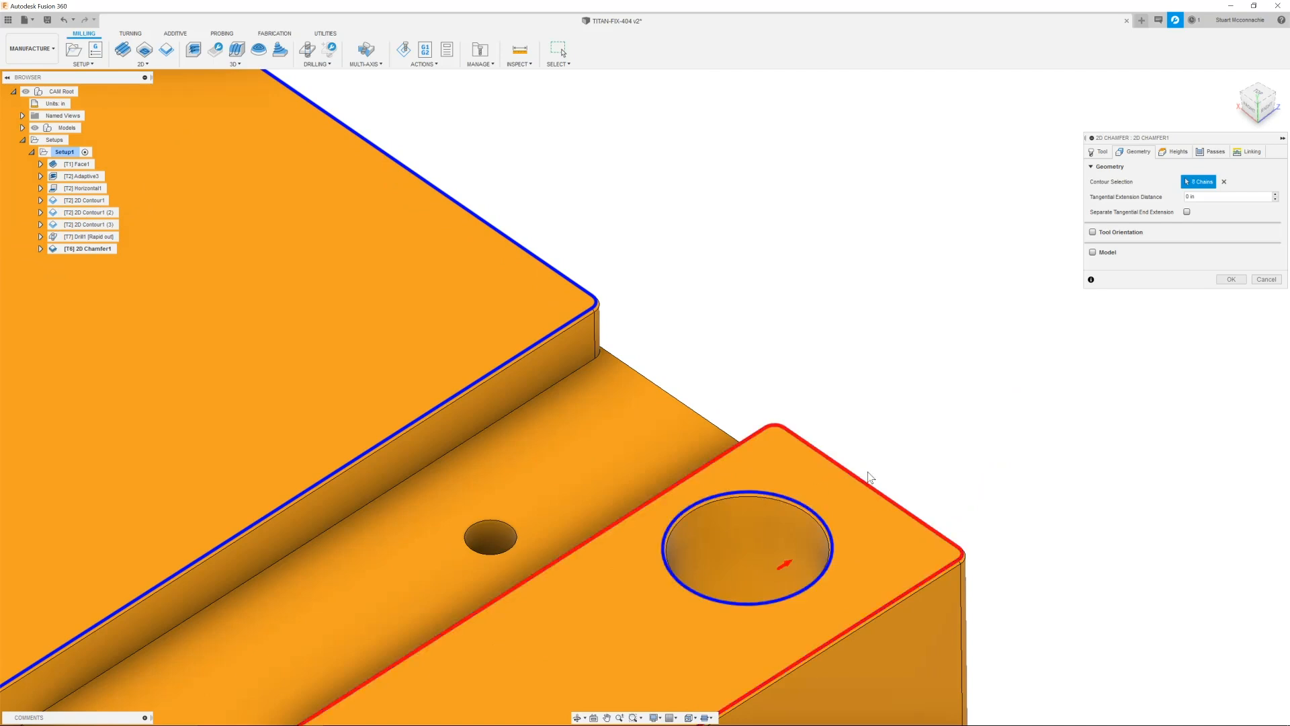
{"action": "scroll", "coordinate": [873, 469], "scroll_direction": "down", "scroll_amount": 5}
{"action": "scroll", "coordinate": [985, 410], "scroll_direction": "down", "scroll_amount": 3}
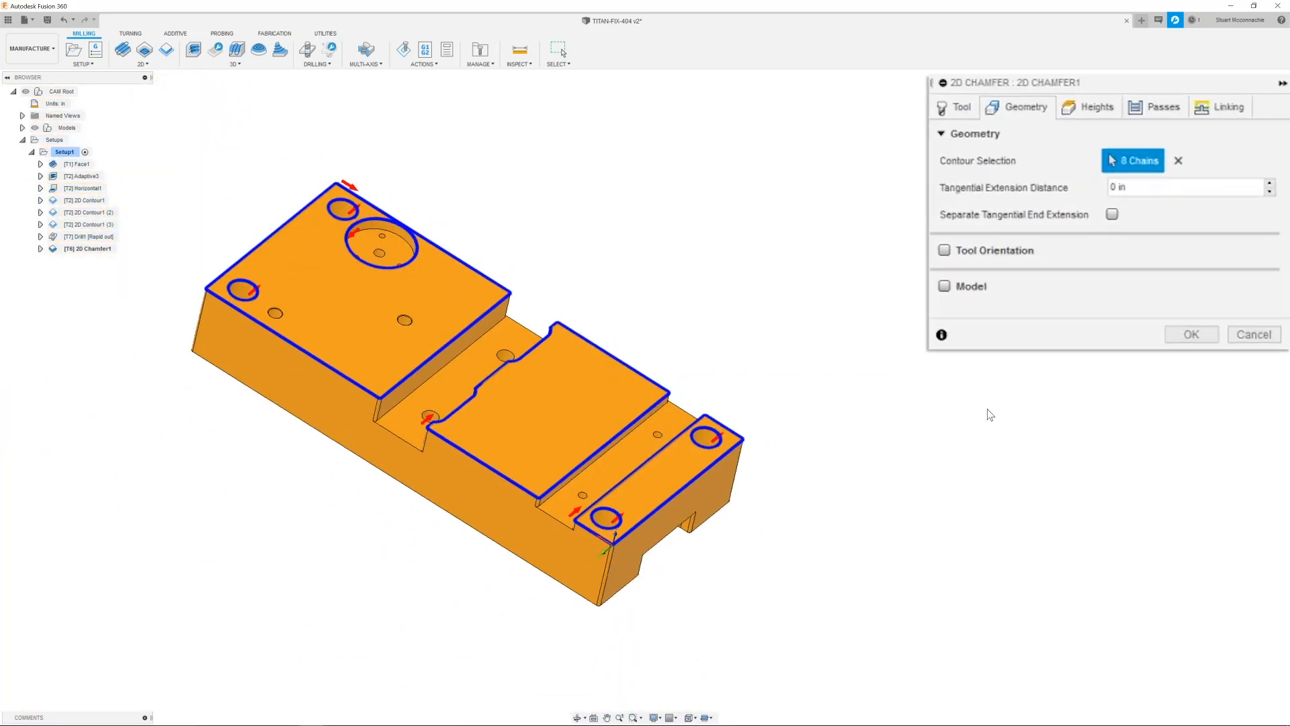
{"action": "middle_click_drag", "start_coordinate": [986, 411], "coordinate": [1053, 142], "text": "shift"}
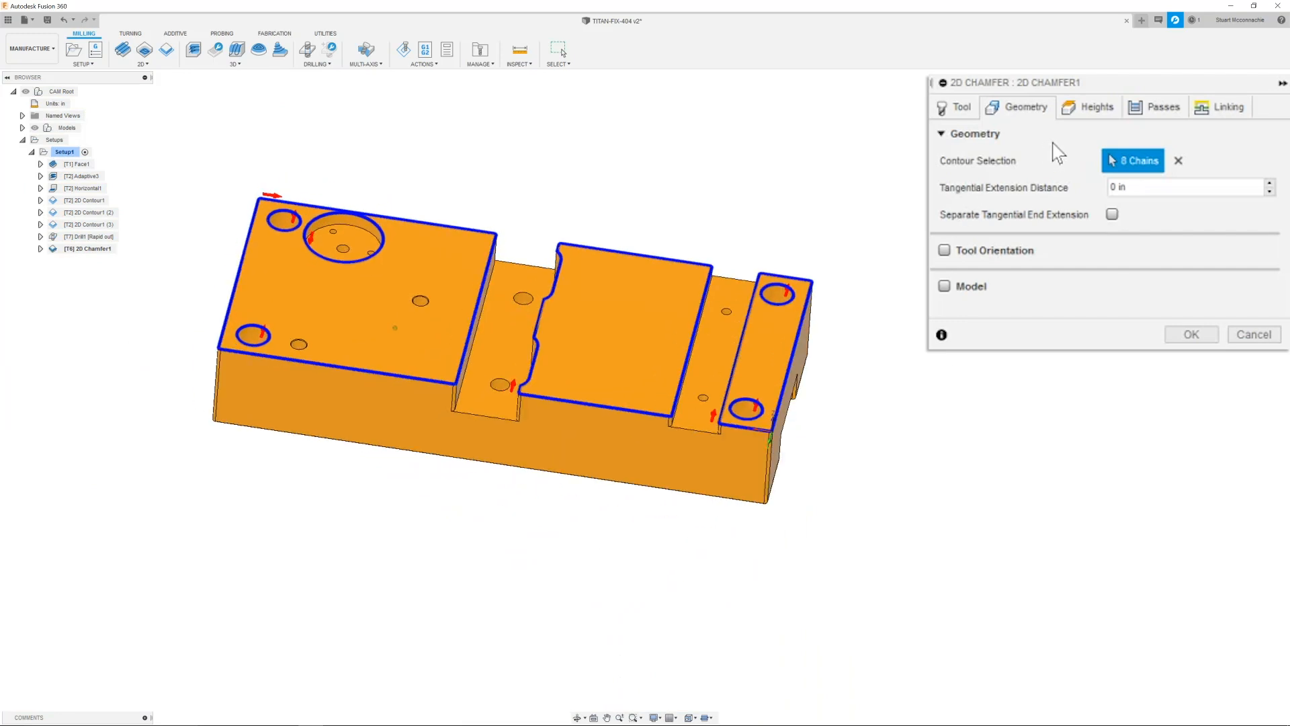
Reference the chamfer operation's clearance, retract, feed and top heights to the model top.
{"action": "left_click", "coordinate": [1081, 113]}
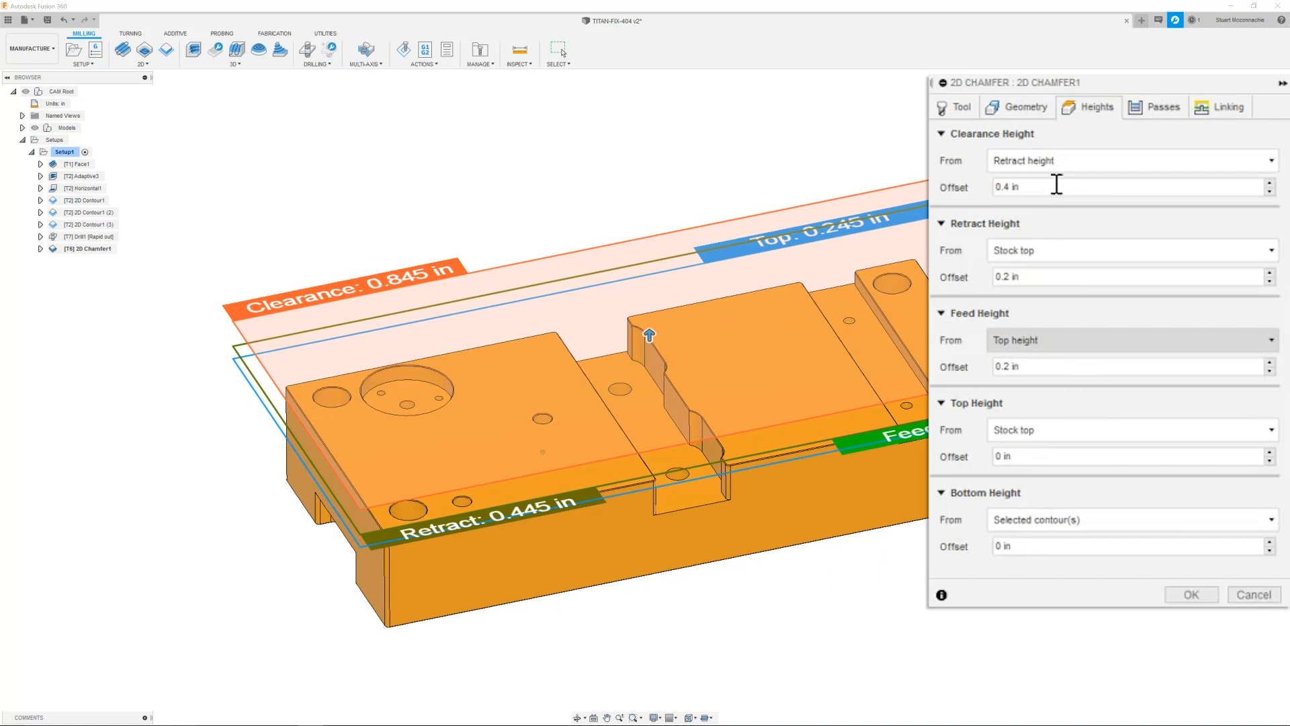
{"action": "left_click", "coordinate": [1057, 161]}
{"action": "left_click", "coordinate": [1058, 264]}
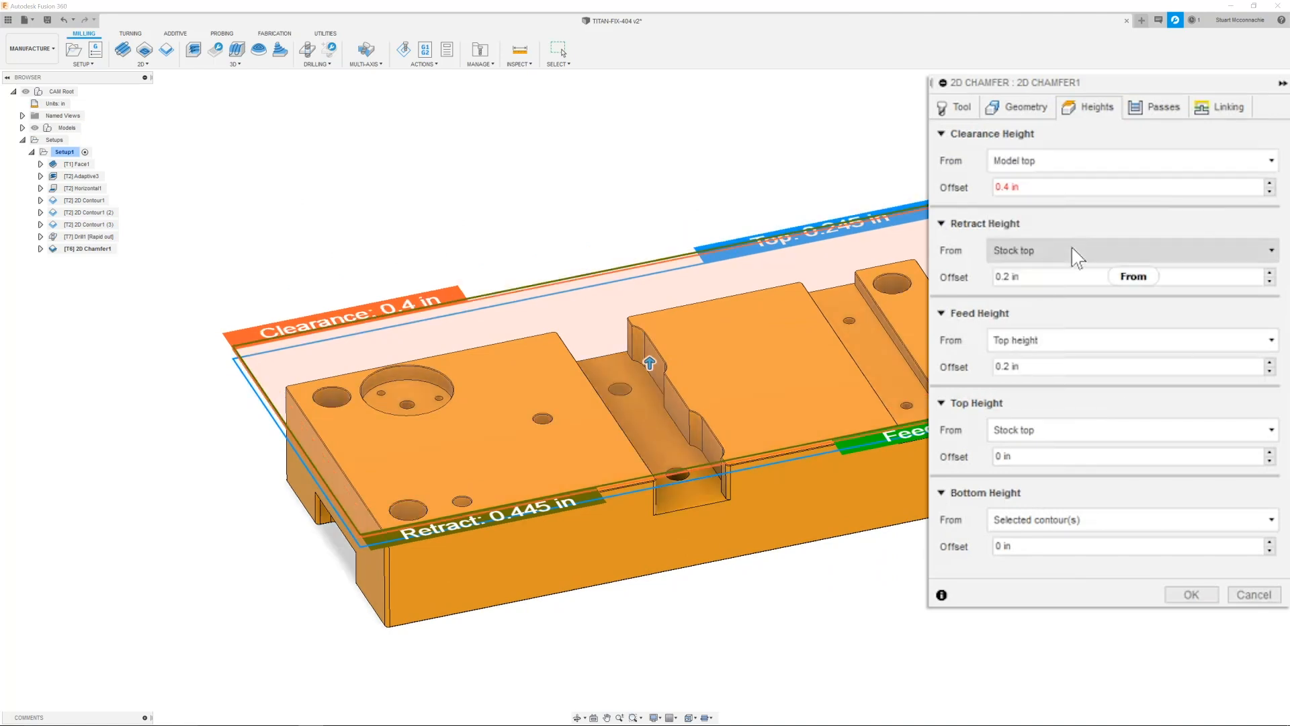
{"action": "left_click", "coordinate": [1074, 252]}
{"action": "left_click", "coordinate": [1038, 353]}
{"action": "left_click", "coordinate": [1060, 340]}
{"action": "left_click", "coordinate": [1066, 426]}
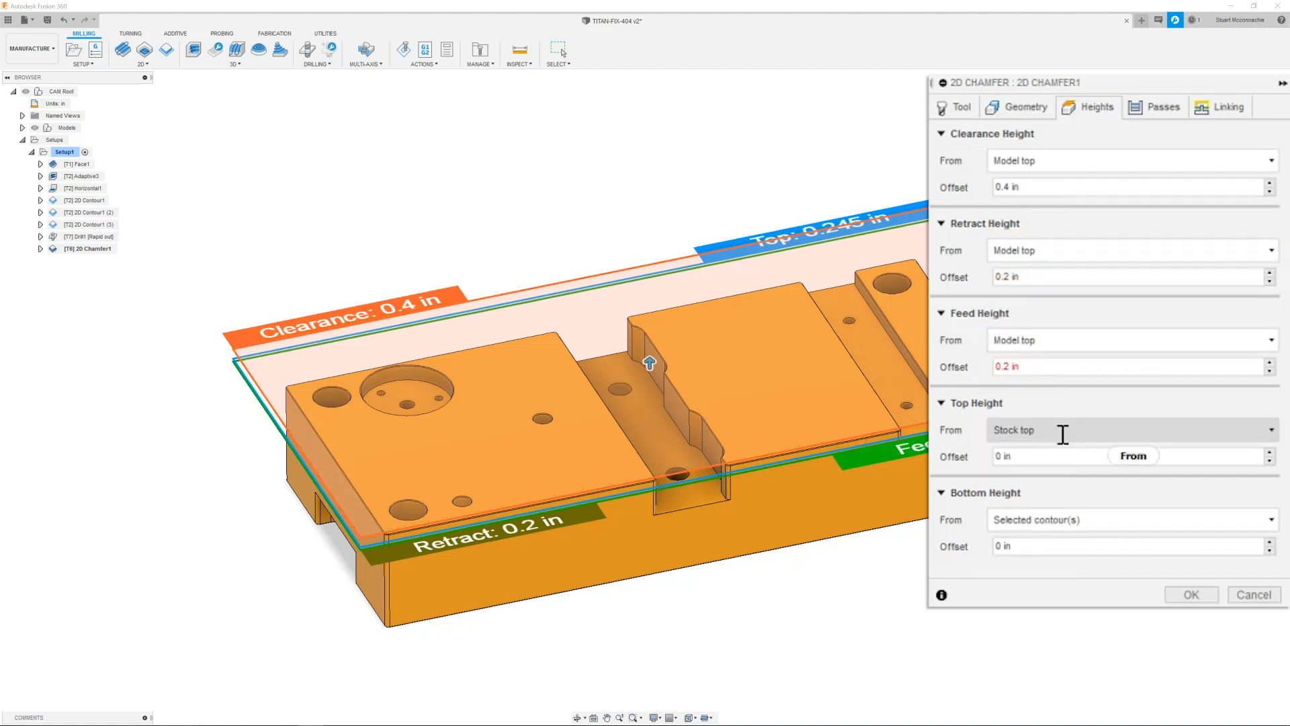
{"action": "left_click", "coordinate": [1075, 429]}
{"action": "left_click", "coordinate": [1027, 530]}
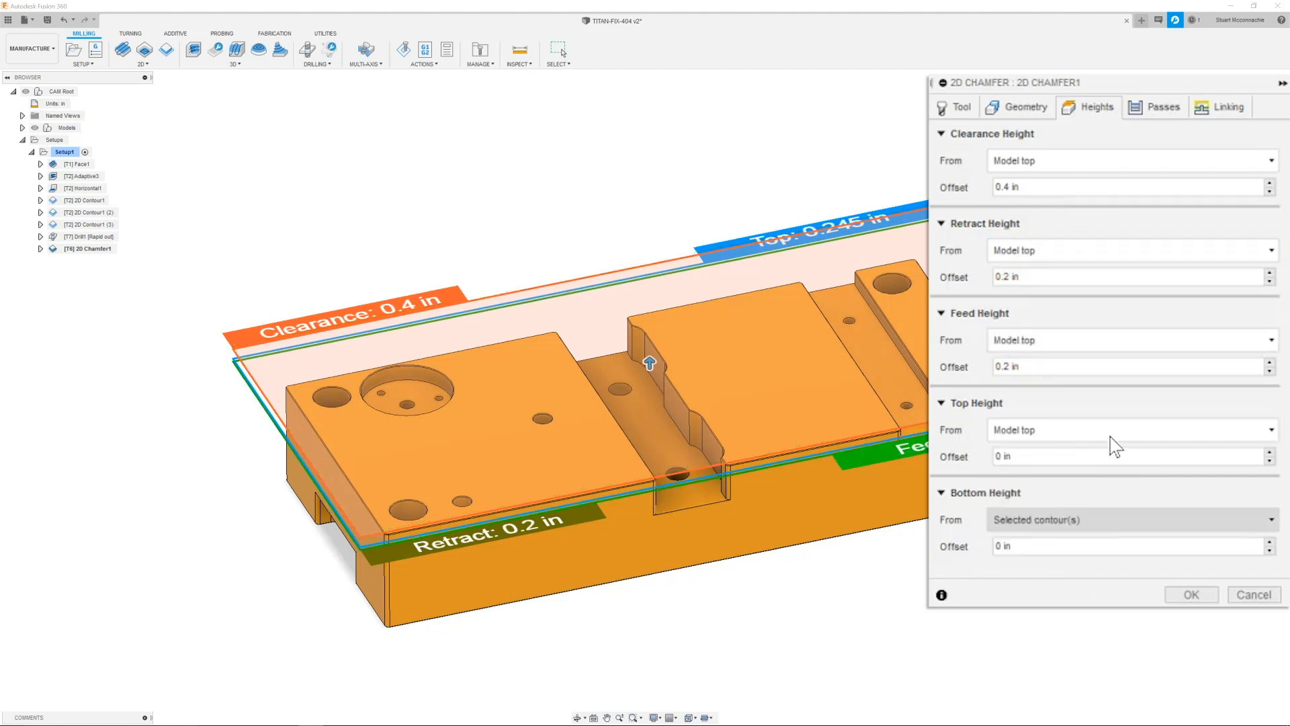
Set the feed, retract and clearance height offsets of the chamfer operation to 0.1 in.
{"action": "left_click", "coordinate": [1075, 367]}
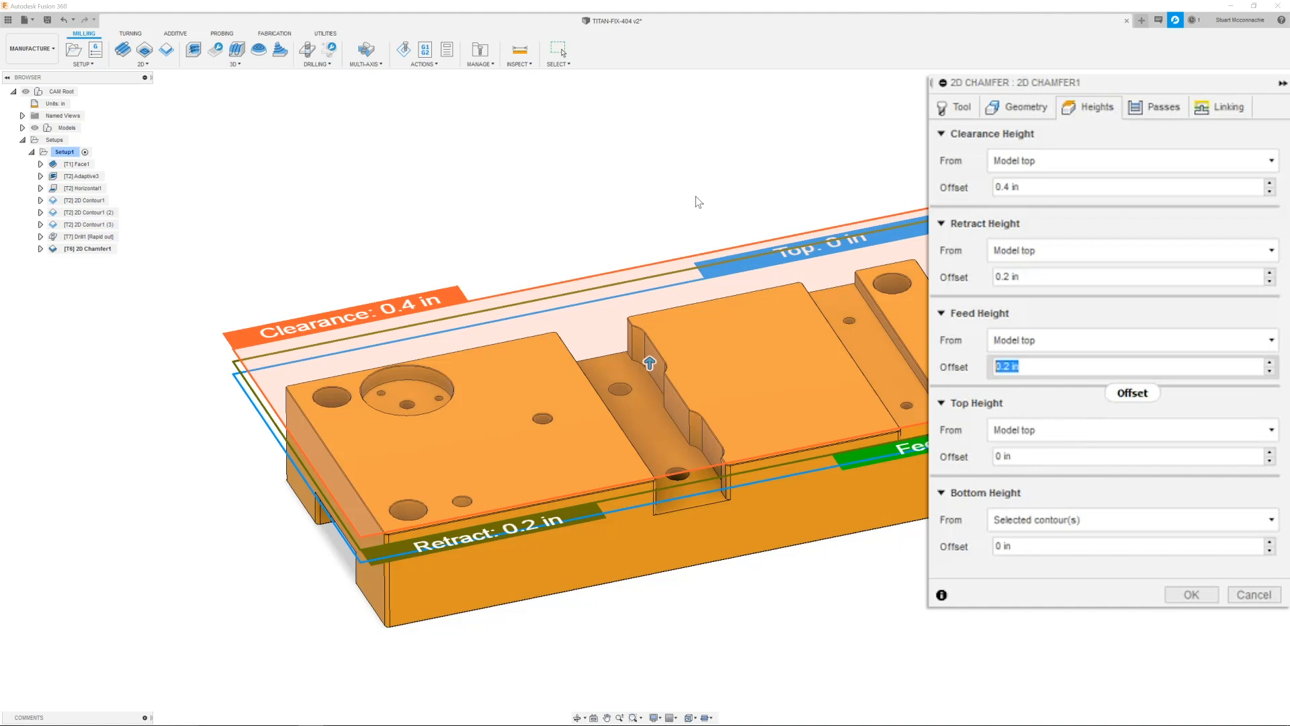
{"action": "type", "text": ".1"}
{"action": "left_click", "coordinate": [1015, 276]}
{"action": "left_click_drag", "start_coordinate": [1013, 276], "coordinate": [981, 277]}
{"action": "type", "text": ".1"}
{"action": "left_click", "coordinate": [1037, 188]}
{"action": "left_click_drag", "start_coordinate": [1036, 188], "coordinate": [714, 135]}
{"action": "type", "text": ".1"}
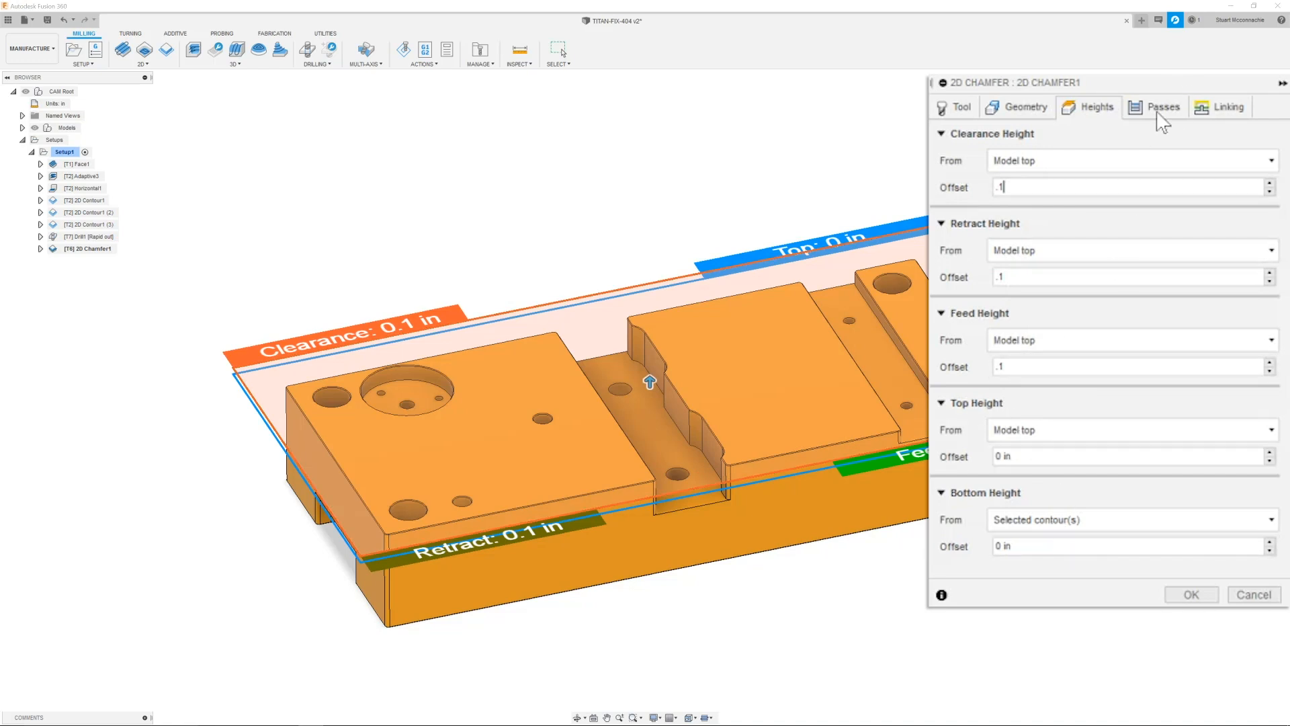
Set the chamfer passes to Wear compensation with a chamfer width of 0 in and a tip offset of 0.1 in.
{"action": "left_click", "coordinate": [1154, 106]}
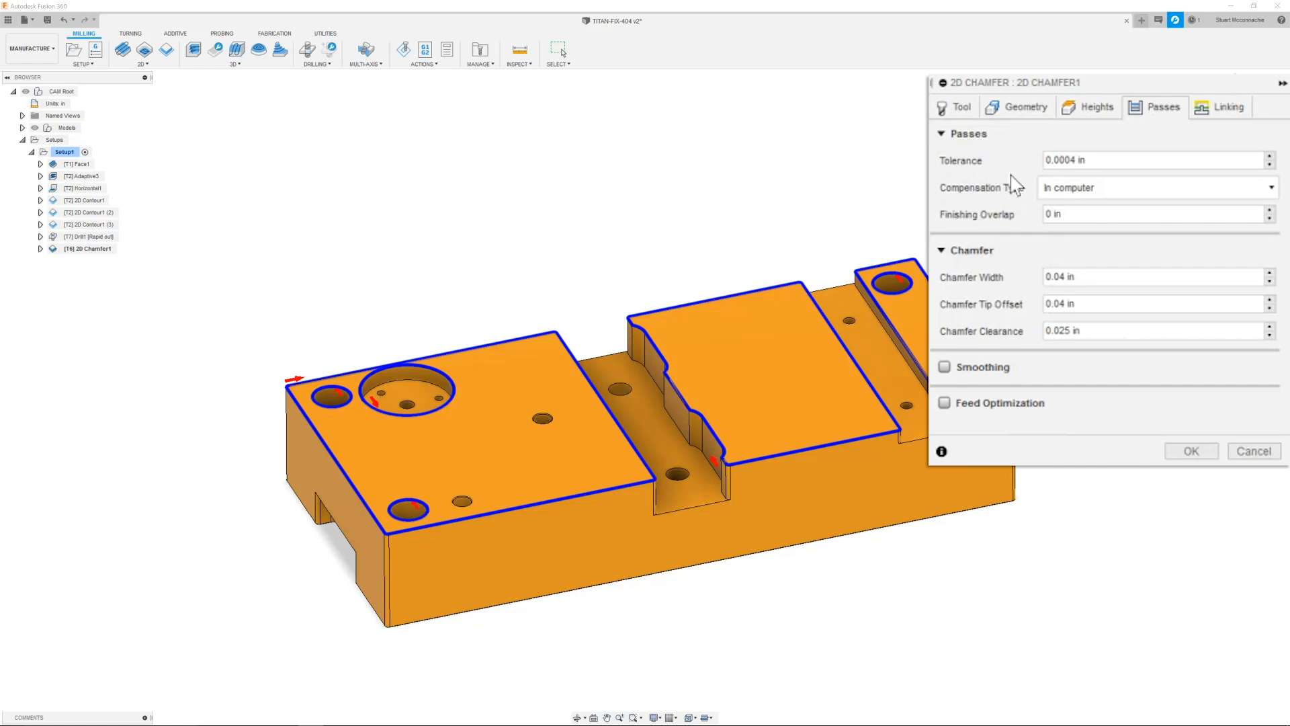
{"action": "left_click", "coordinate": [1073, 193]}
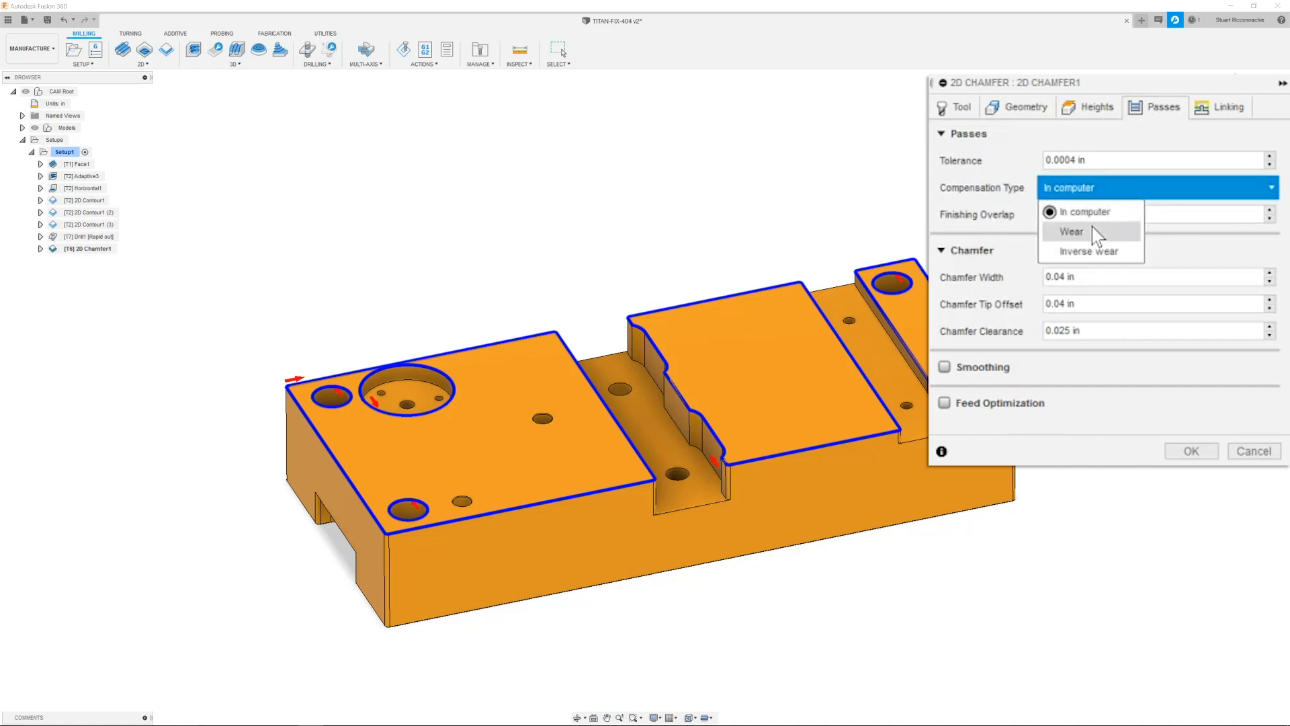
{"action": "left_click", "coordinate": [1091, 228]}
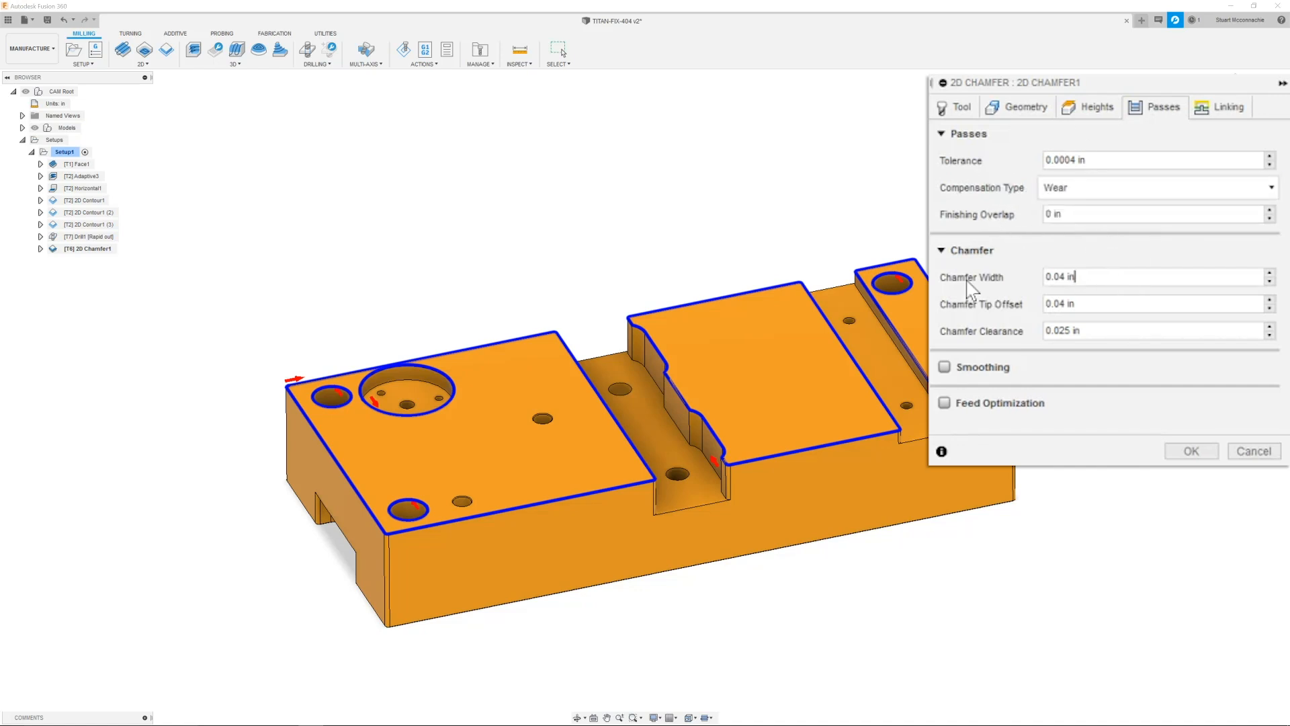
{"action": "left_click_drag", "start_coordinate": [968, 281], "coordinate": [711, 167]}
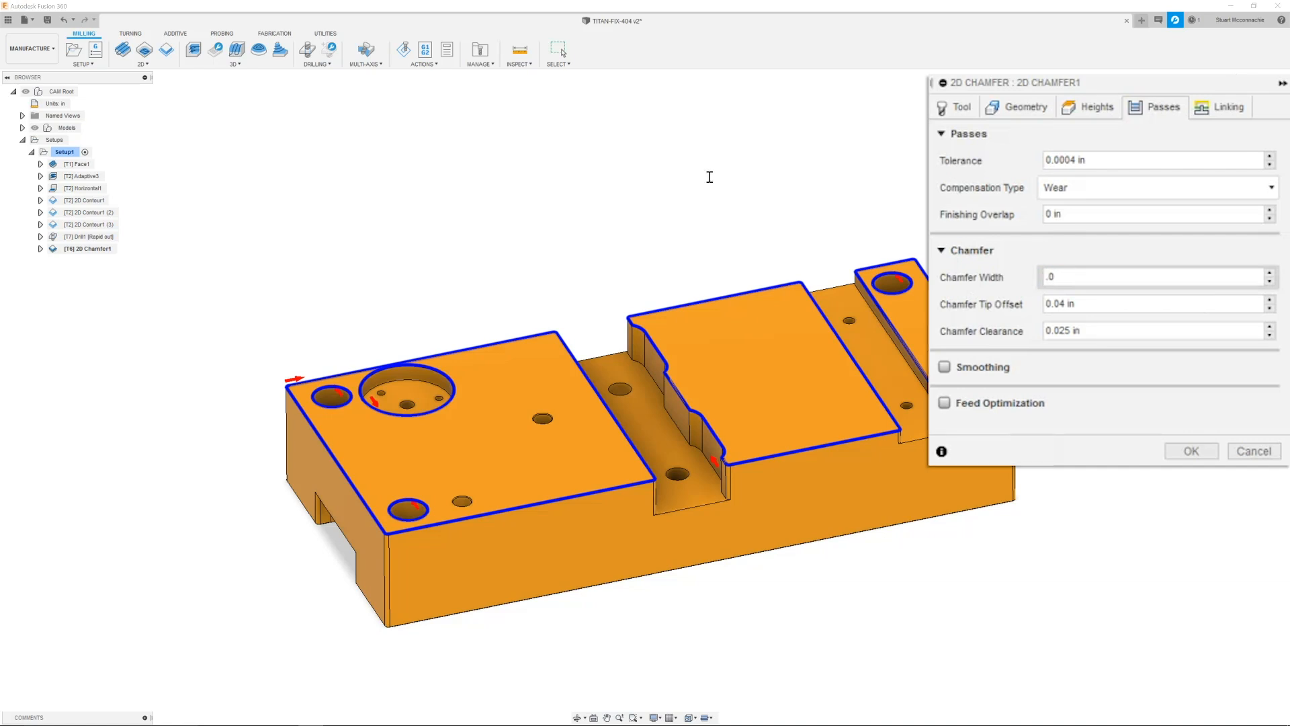
{"action": "key", "text": "Tab"}
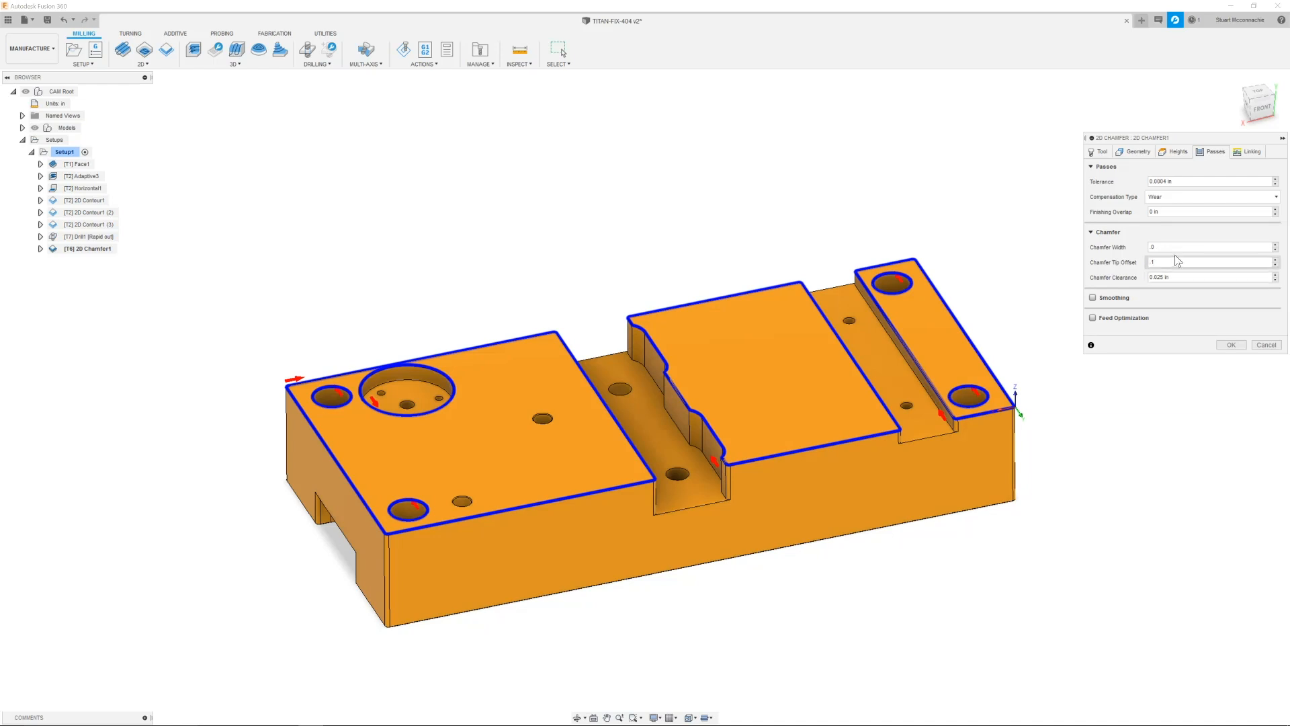
Set the chamfer's safe distance to 0.1 in and accept the operation to generate its toolpath.
{"action": "left_click", "coordinate": [1249, 151]}
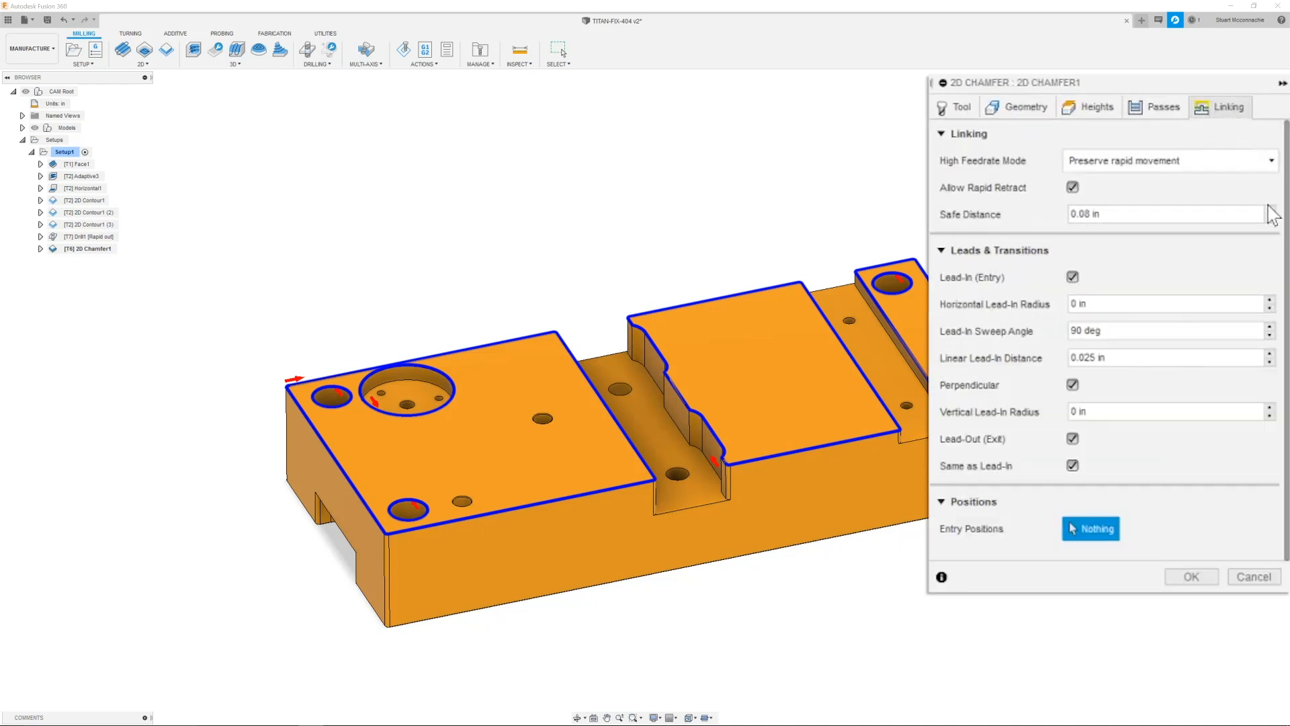
{"action": "left_click", "coordinate": [1083, 214]}
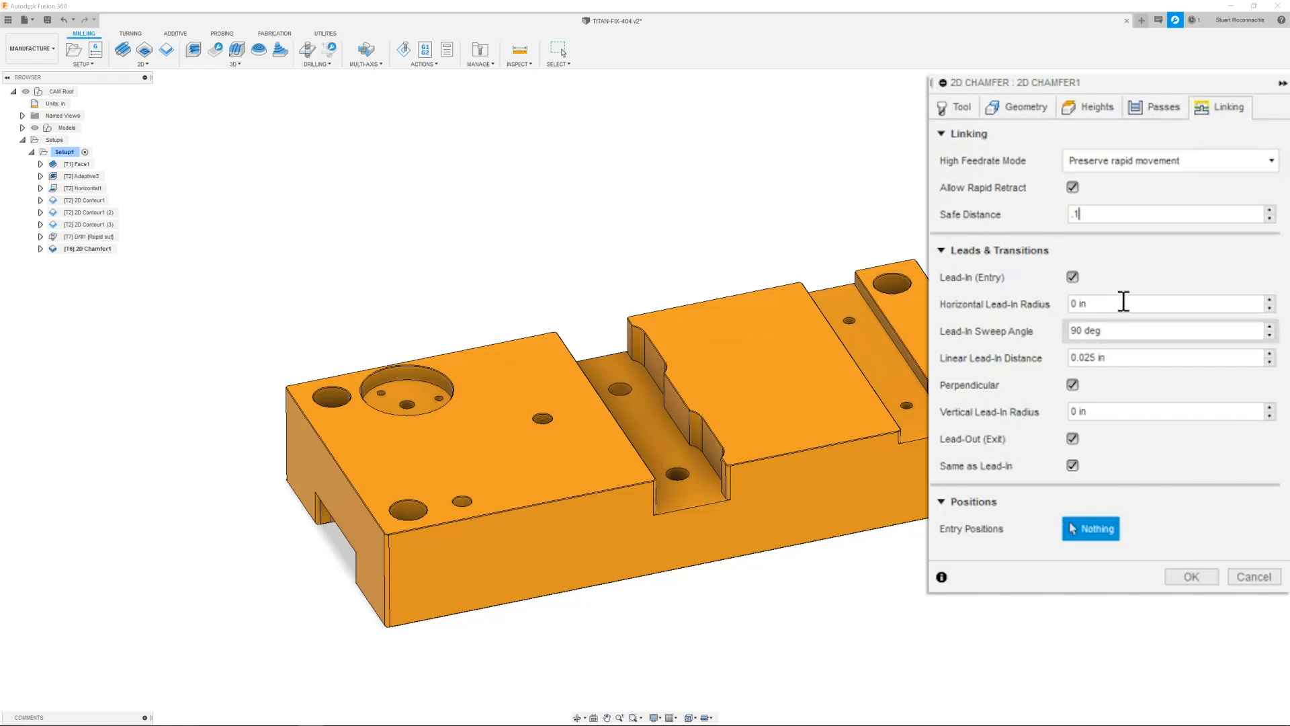
{"action": "left_click", "coordinate": [1116, 358]}
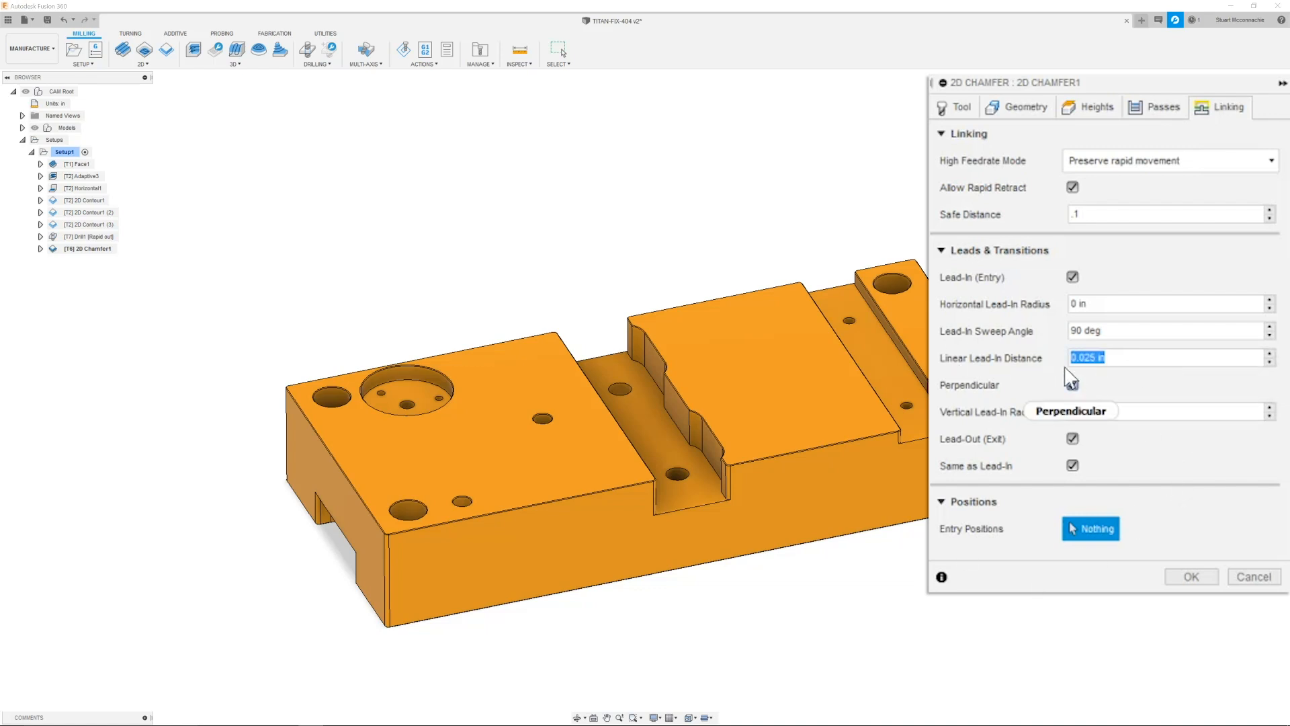
{"action": "left_click", "coordinate": [1190, 577]}
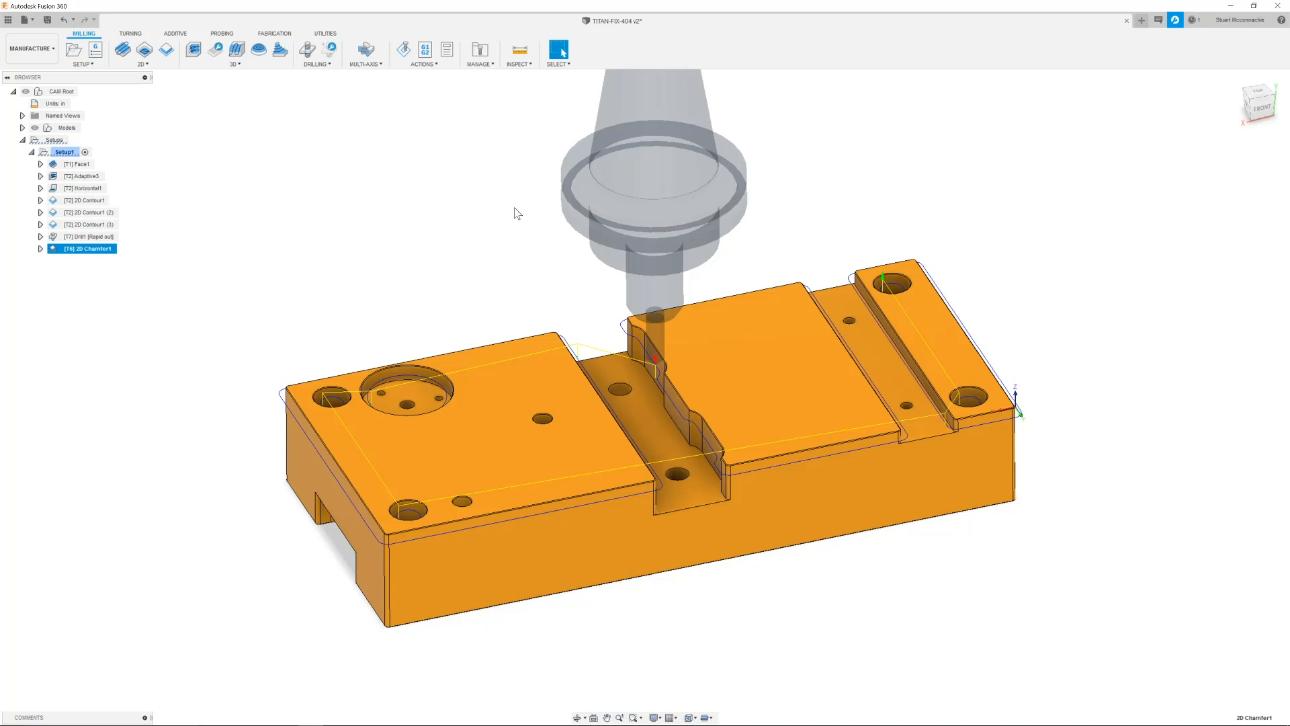
Duplicate the 2D Chamfer1 operation and open the copy for editing.
{"action": "scroll", "coordinate": [500, 462], "scroll_direction": "up", "scroll_amount": 5}
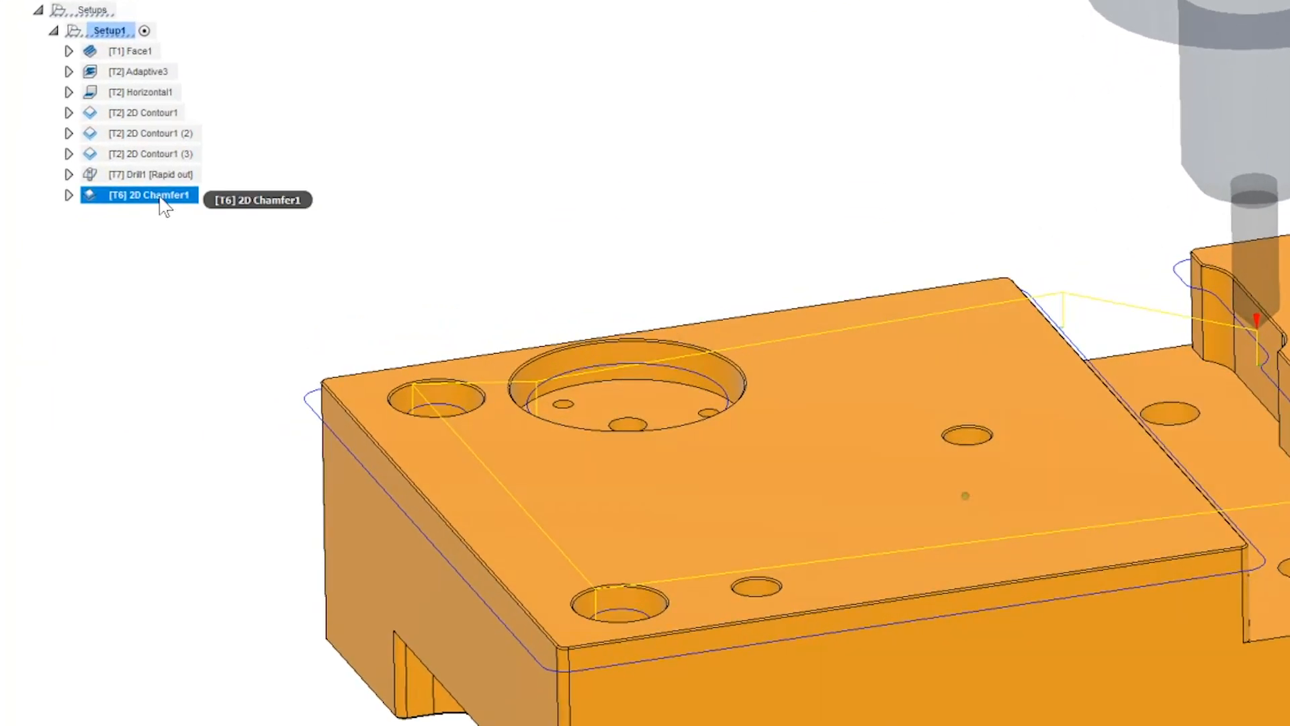
{"action": "right_click", "coordinate": [159, 199]}
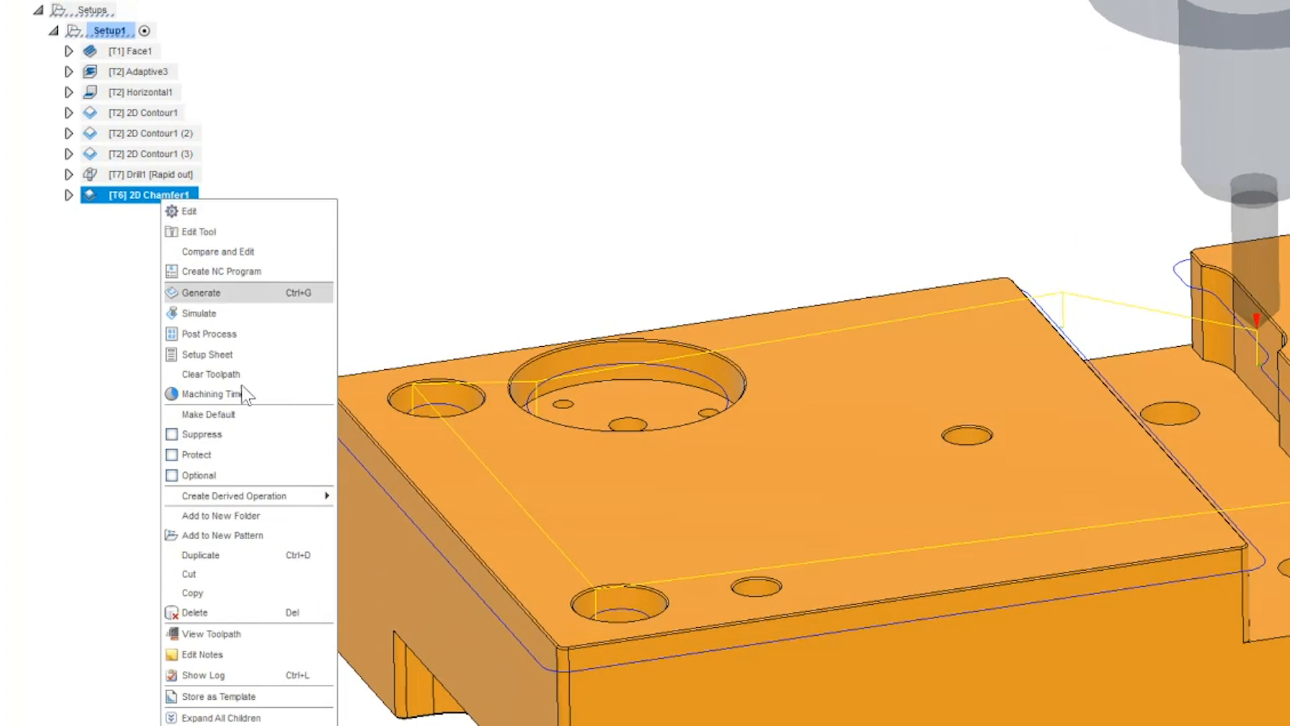
{"action": "left_click", "coordinate": [221, 552]}
{"action": "left_click", "coordinate": [151, 216]}
{"action": "right_click", "coordinate": [151, 218]}
{"action": "left_click", "coordinate": [183, 233]}
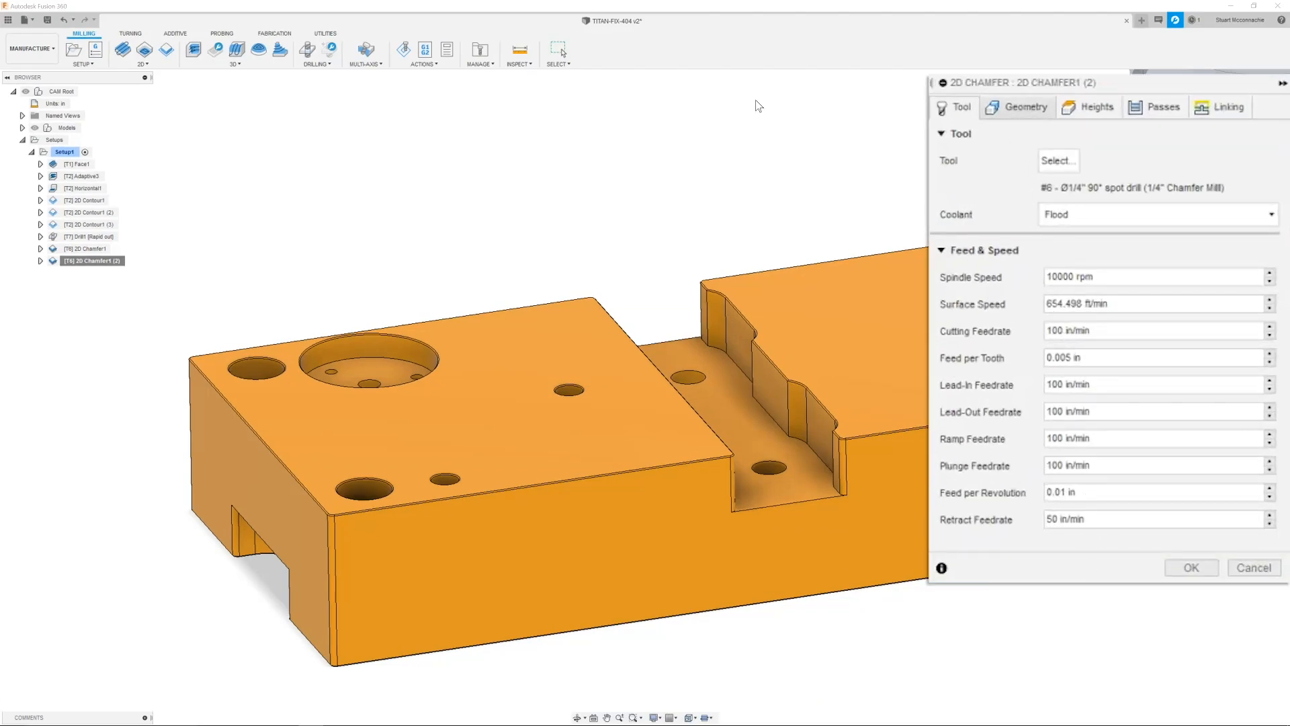
Replace the copied chamfer's contours with the floor edges at both open ends of the wide and narrow cross slots.
{"action": "left_click", "coordinate": [1024, 107]}
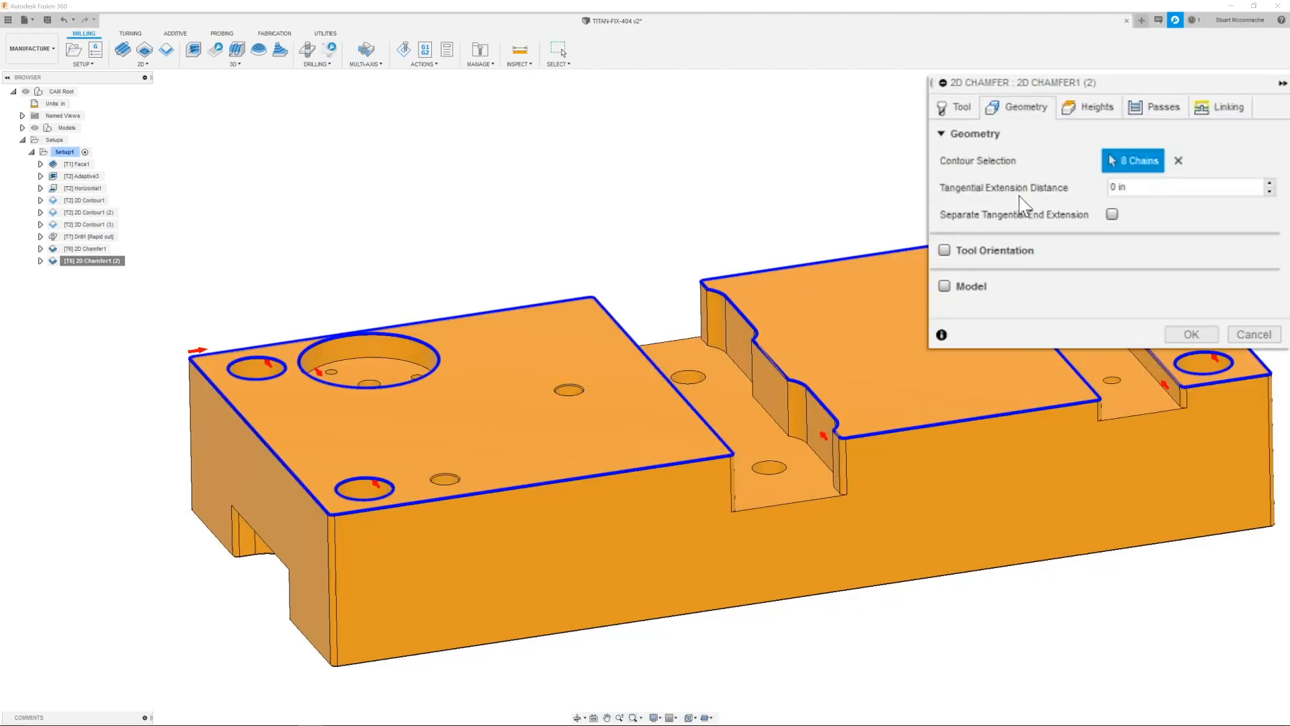
{"action": "left_click", "coordinate": [1177, 161]}
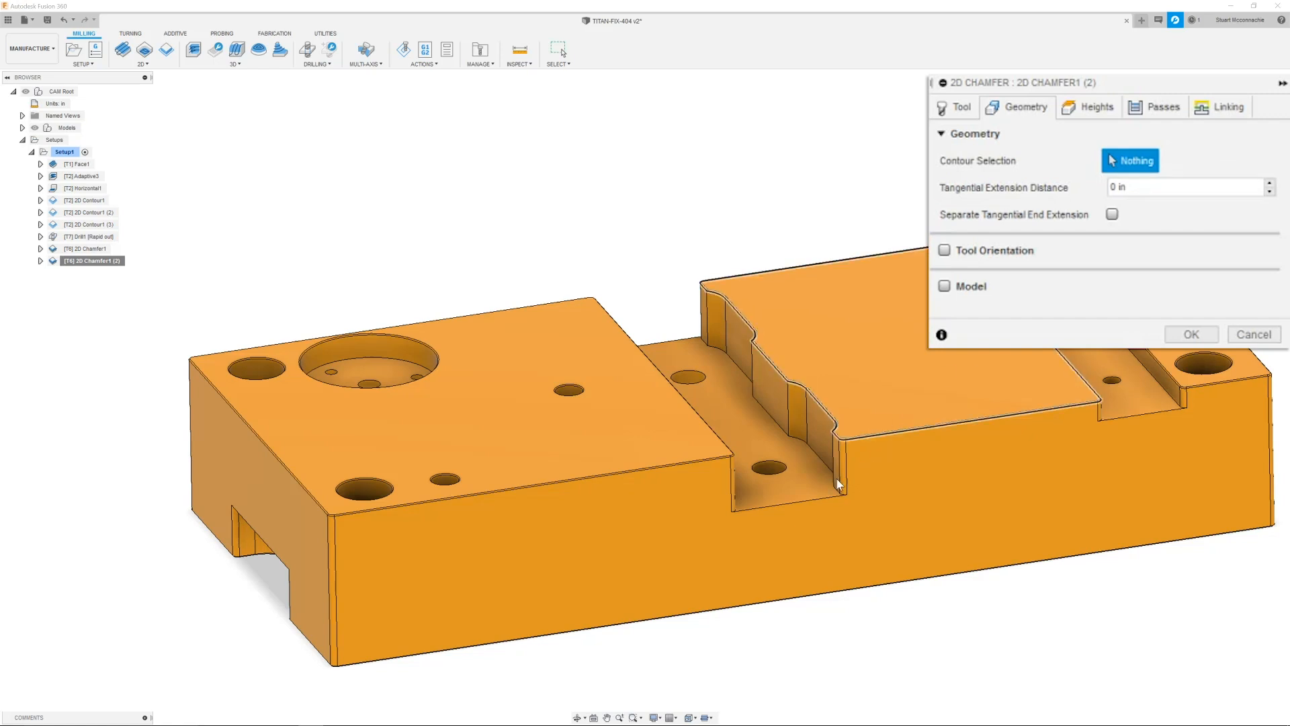
{"action": "left_click", "coordinate": [799, 502]}
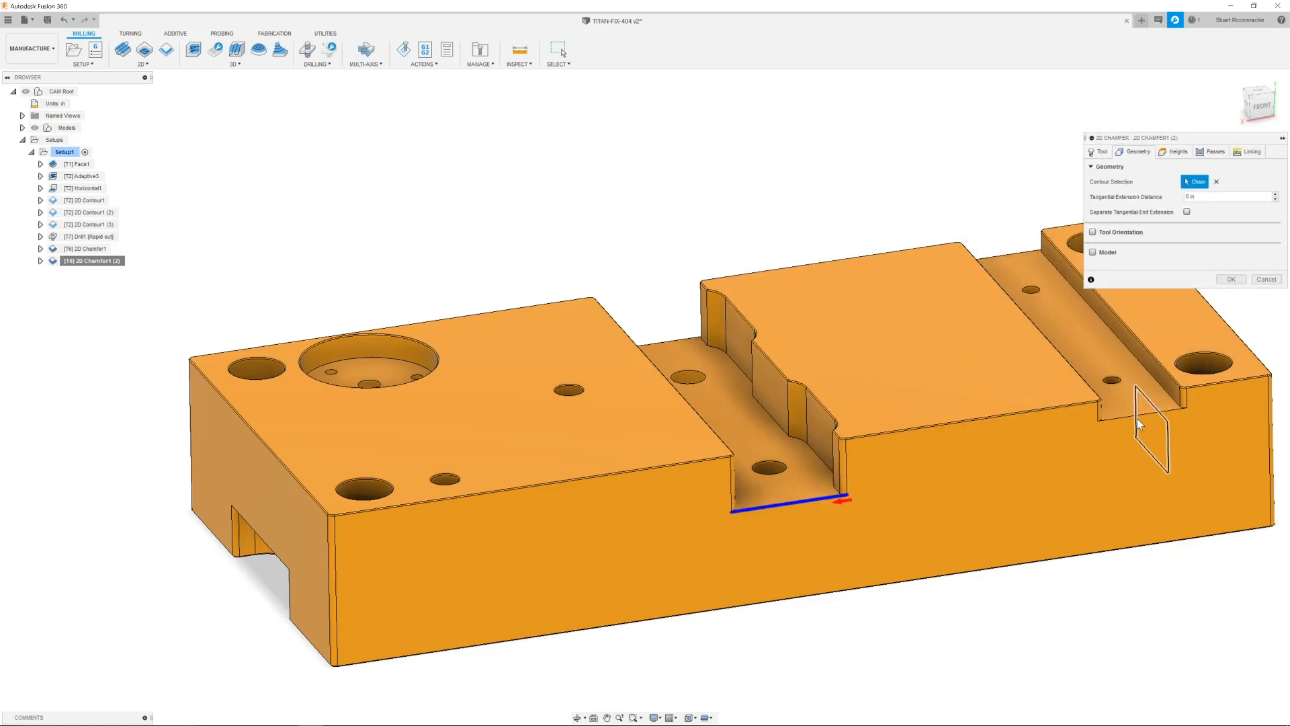
{"action": "middle_click_drag", "start_coordinate": [940, 454], "coordinate": [461, 535], "text": "shift"}
{"action": "left_click", "coordinate": [461, 535]}
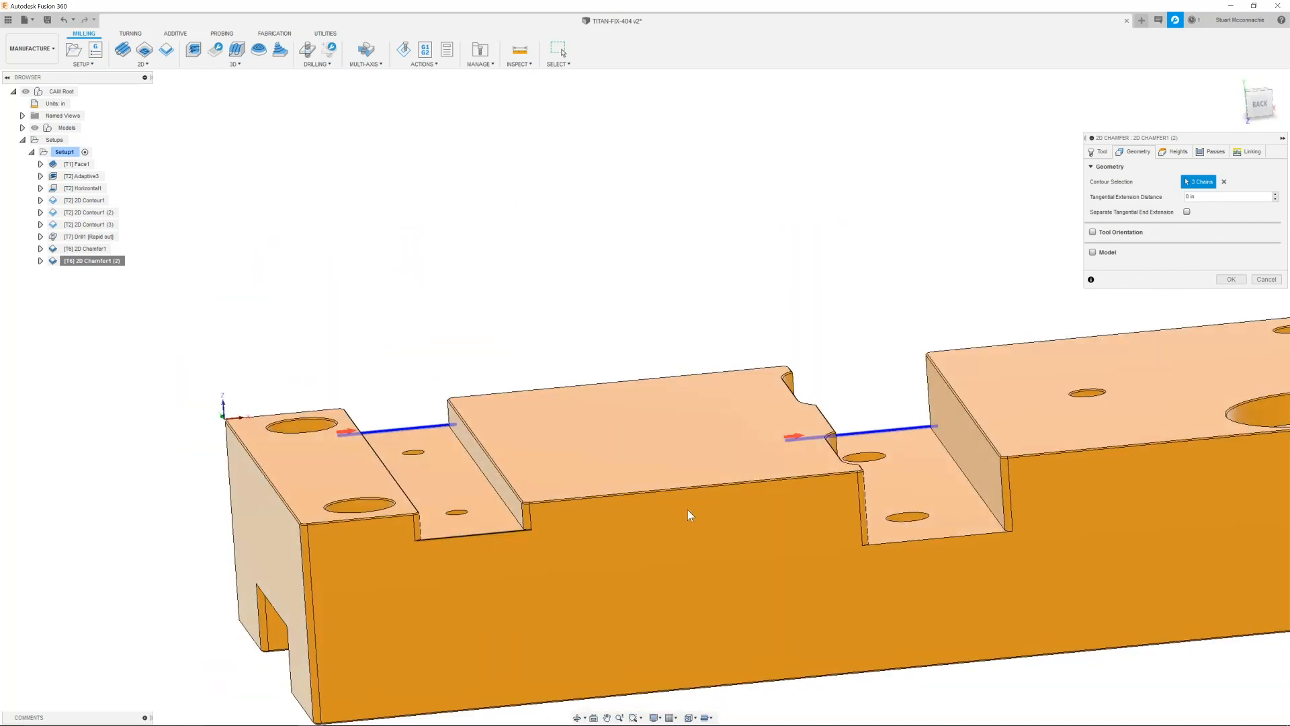
{"action": "left_click", "coordinate": [937, 537]}
{"action": "middle_click_drag", "start_coordinate": [945, 515], "coordinate": [1048, 316], "text": "shift"}
Set the chamfer width of the slot-edge chamfer operation to 0.01 in, leaving its heights as copied.
{"action": "left_click", "coordinate": [1098, 108]}
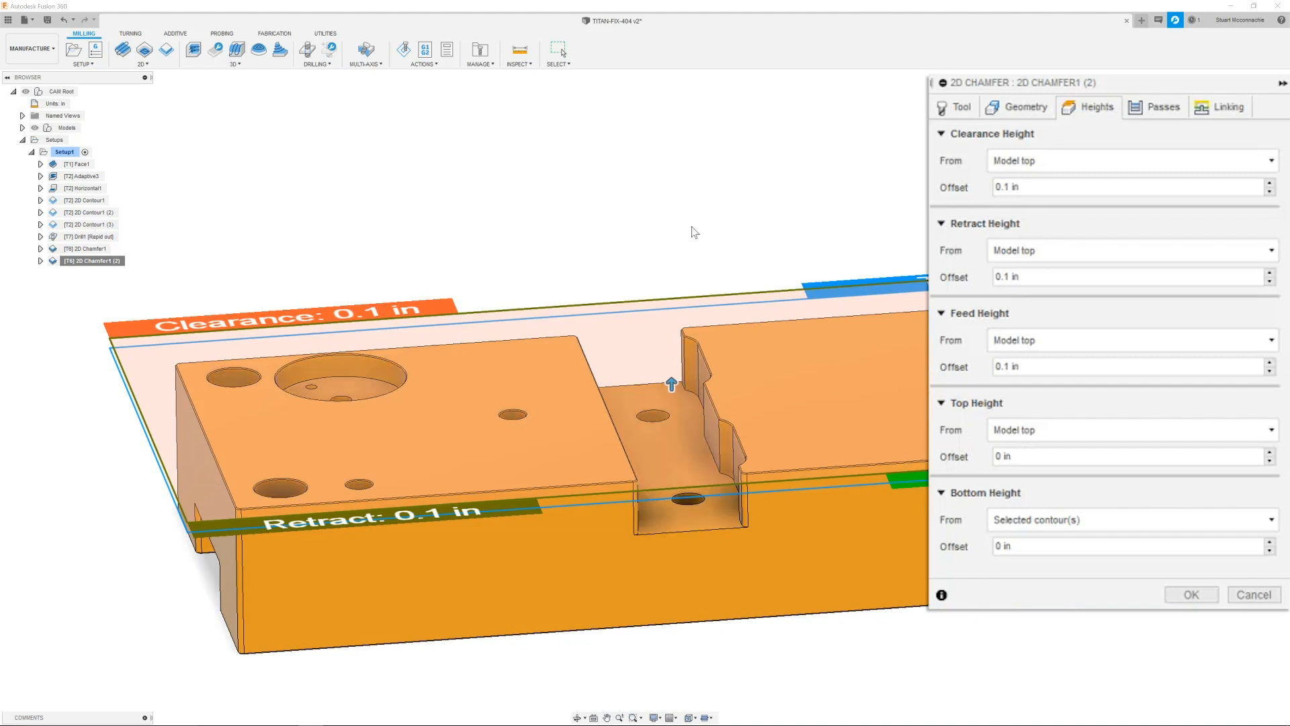
{"action": "left_click", "coordinate": [1154, 106]}
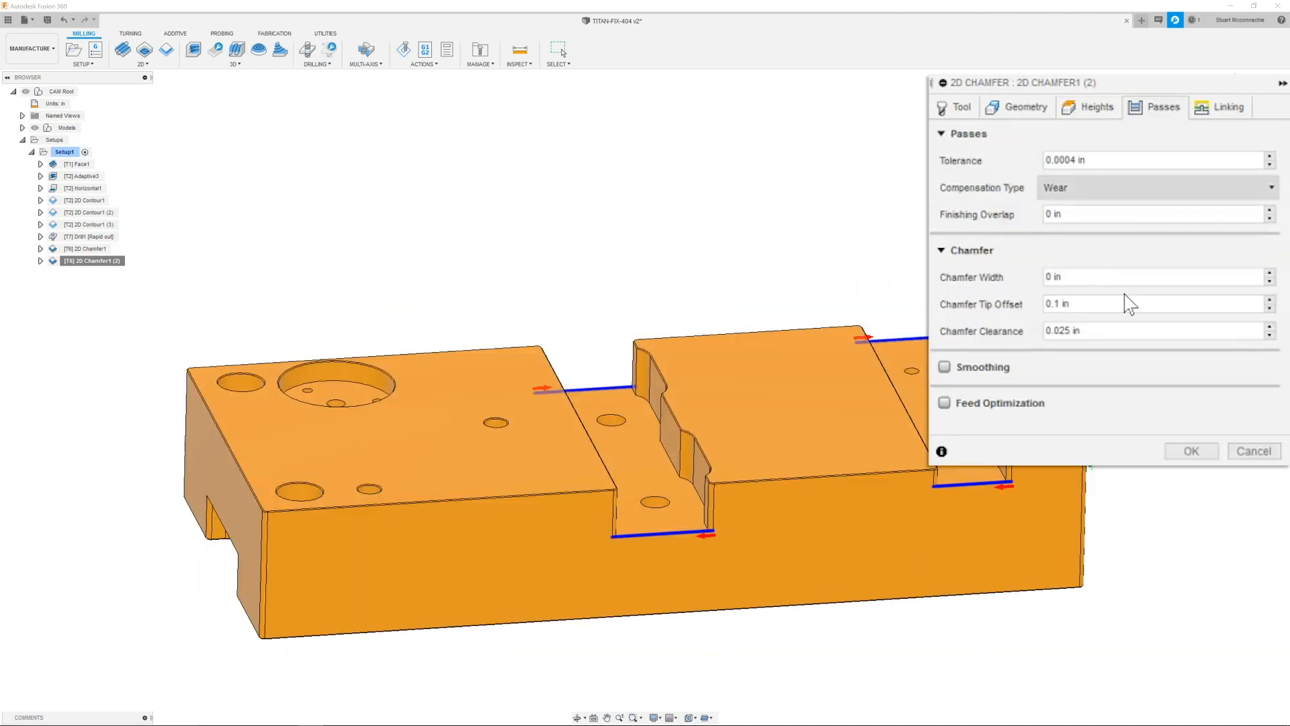
{"action": "double_click", "coordinate": [1052, 277]}
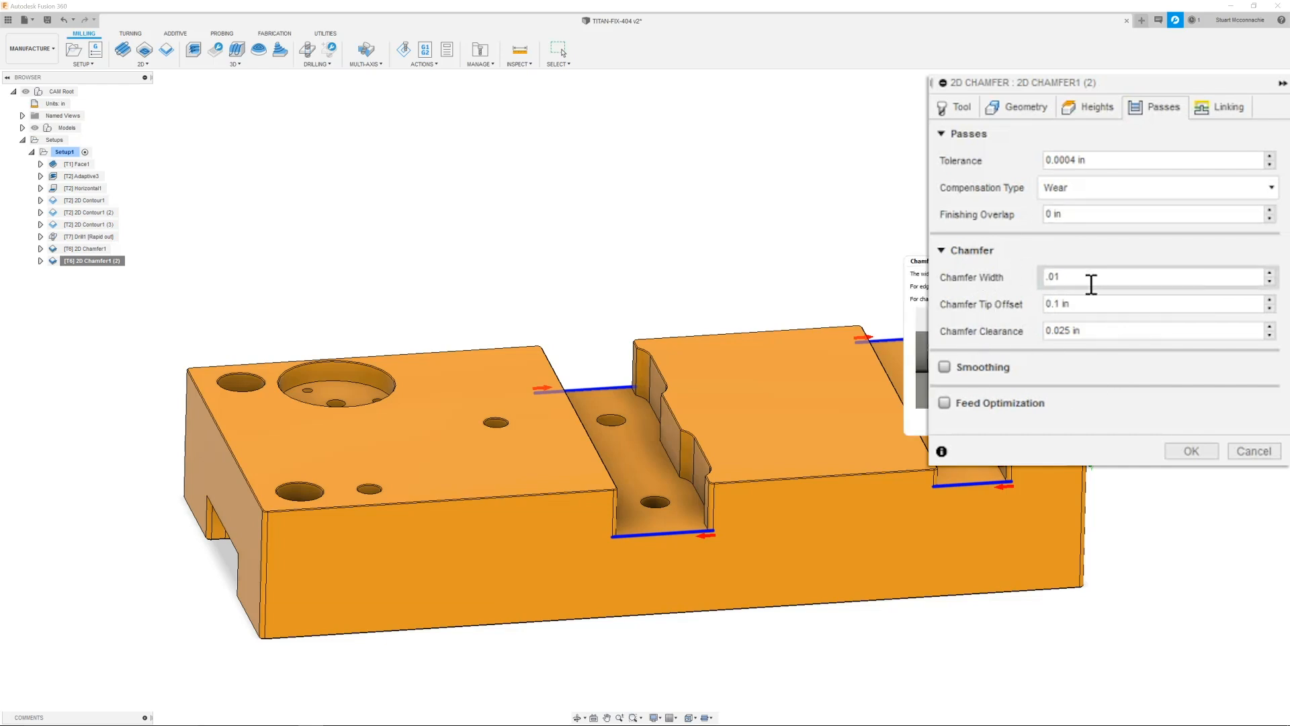
Adjust the linear lead-in distance of the slot-edge chamfer and accept the operation to generate its toolpath.
{"action": "left_click", "coordinate": [1224, 107]}
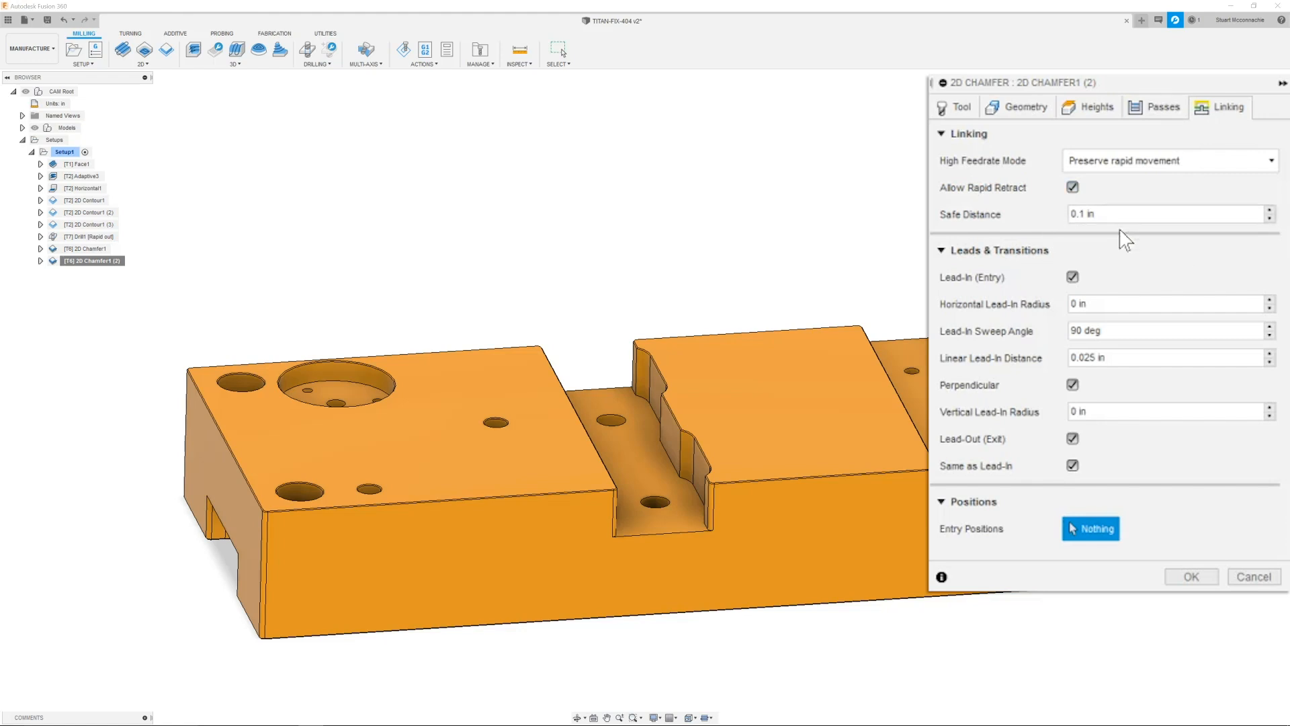
{"action": "left_click_drag", "start_coordinate": [1144, 356], "coordinate": [944, 361]}
{"action": "left_click", "coordinate": [1191, 577]}
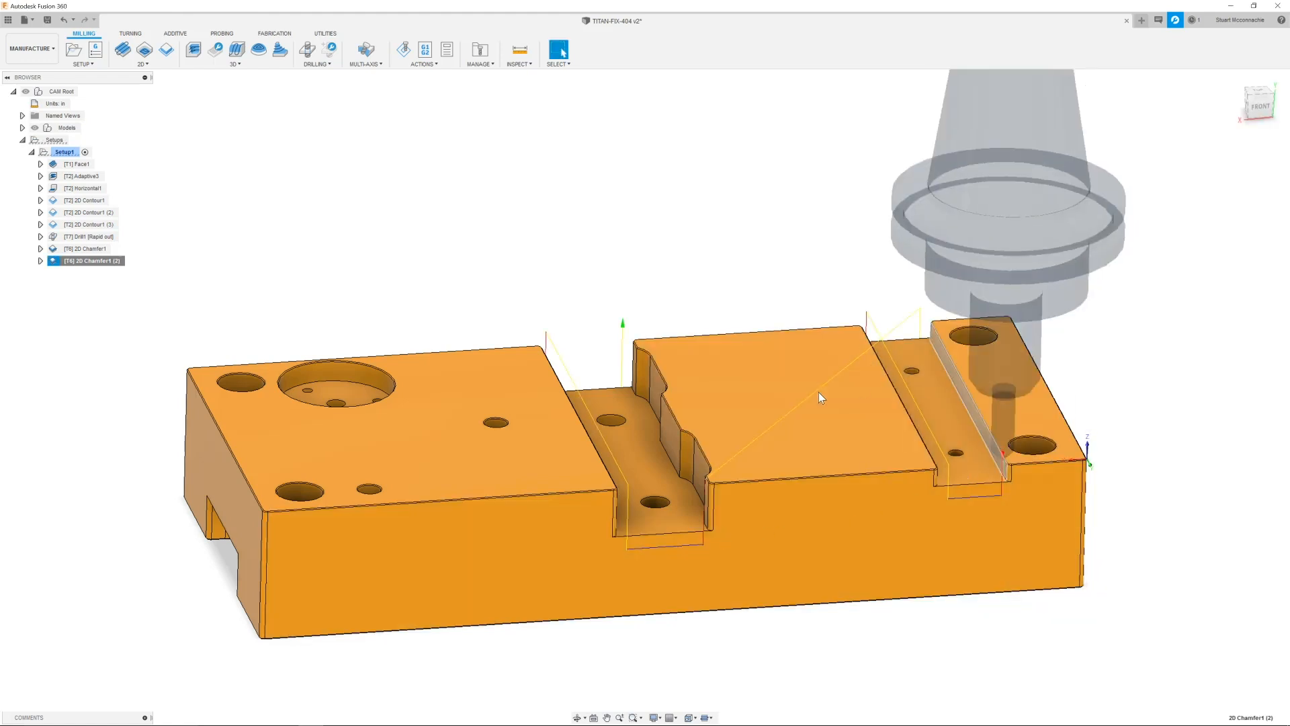
{"action": "middle_click_drag", "start_coordinate": [489, 453], "coordinate": [456, 297], "text": "shift"}
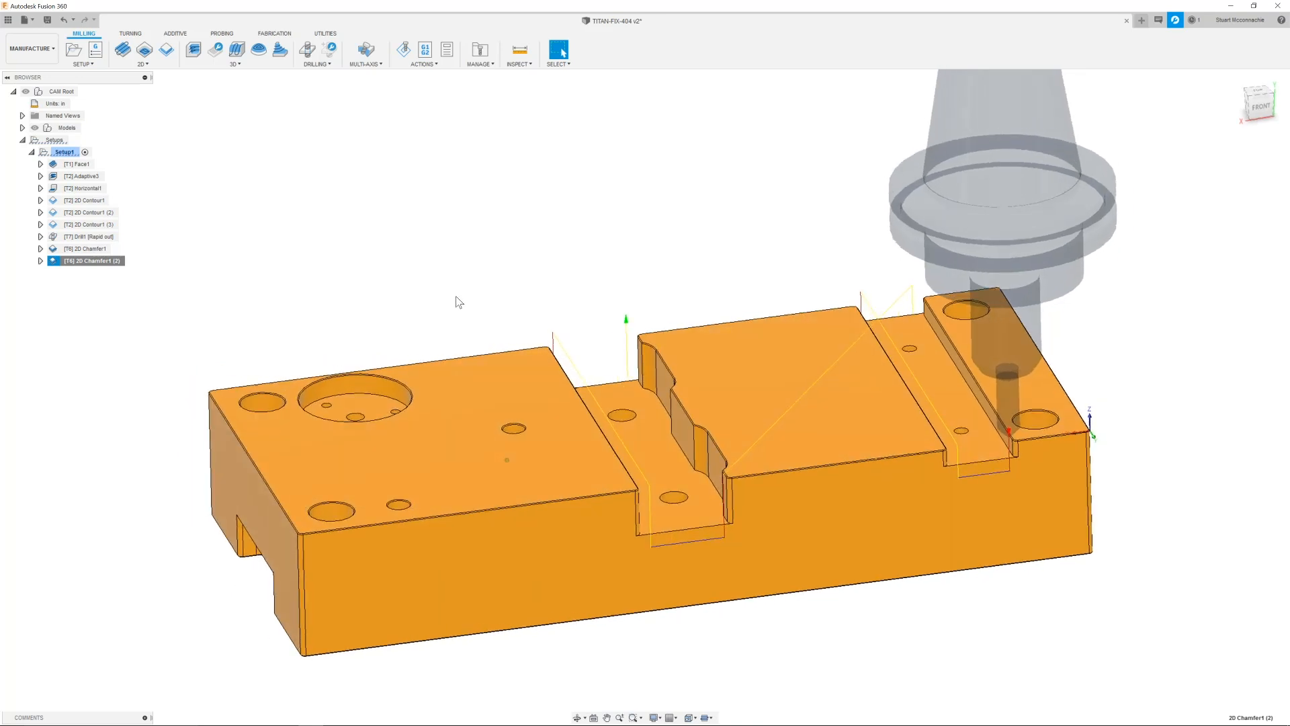
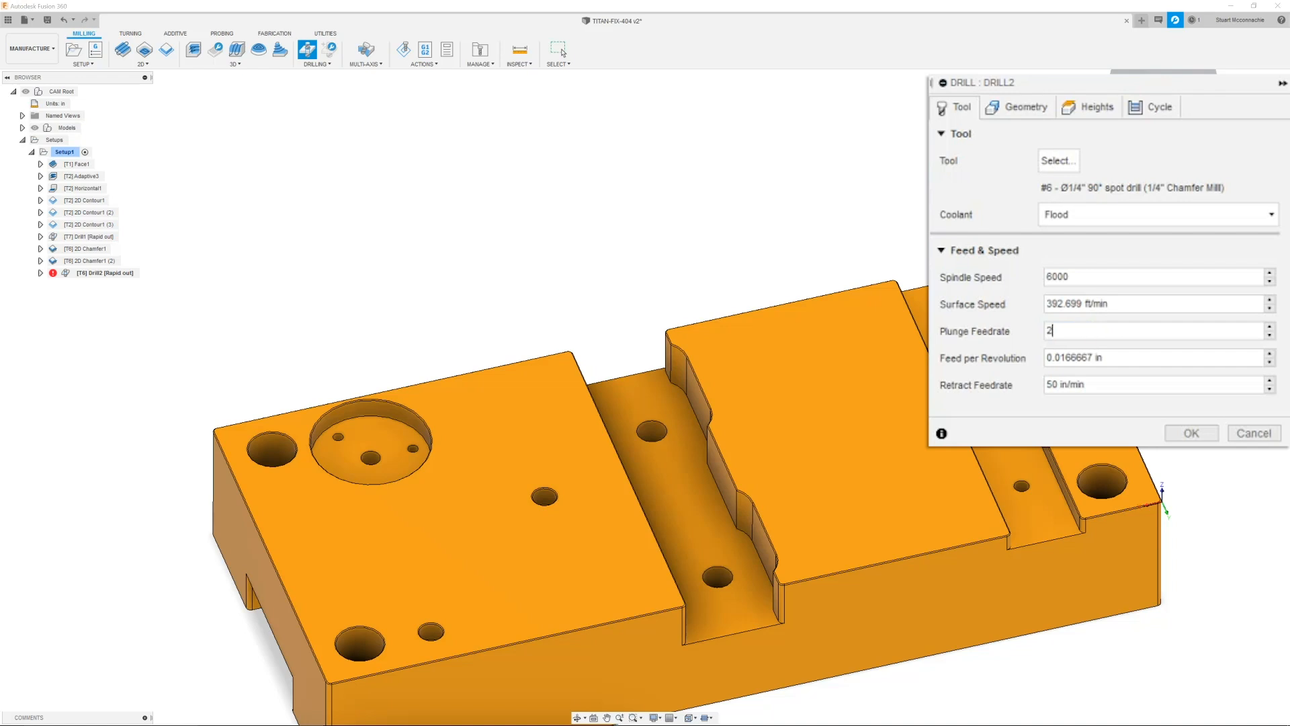
Set the drill operation's plunge feedrate to 20 in/min and select the three holes in the round pocket's floor.
{"action": "left_click", "coordinate": [1090, 330]}
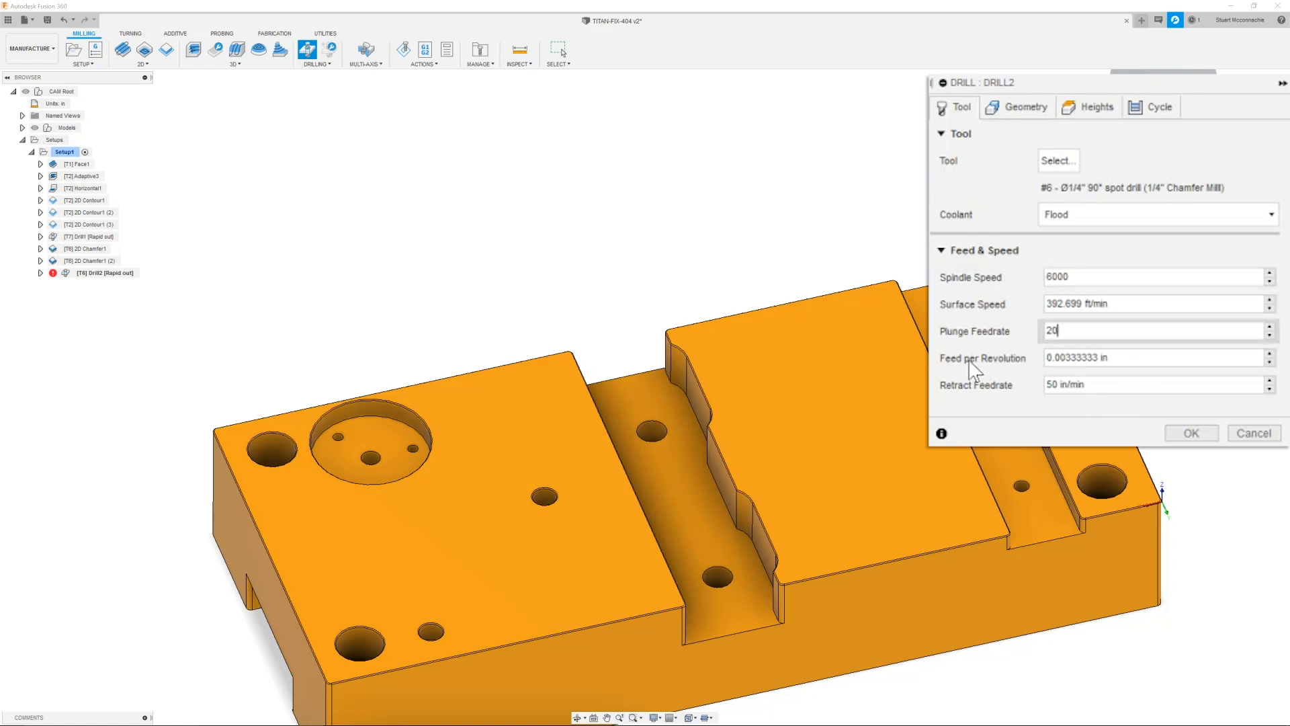
{"action": "left_click", "coordinate": [1024, 113]}
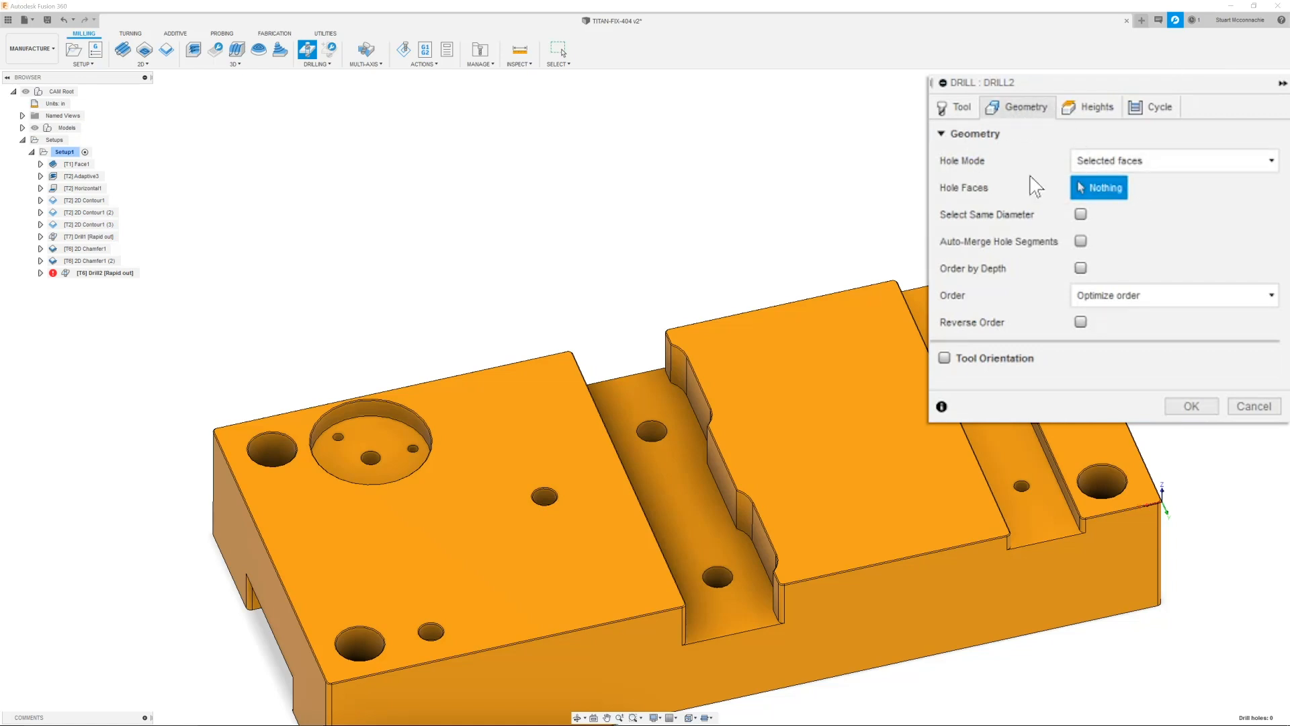
{"action": "left_click", "coordinate": [338, 437]}
{"action": "left_click", "coordinate": [414, 449]}
{"action": "middle_click_drag", "start_coordinate": [433, 454], "coordinate": [348, 475], "text": "shift"}
{"action": "left_click", "coordinate": [347, 474]}
{"action": "middle_click_drag", "start_coordinate": [422, 417], "coordinate": [1177, 79], "text": "shift"}
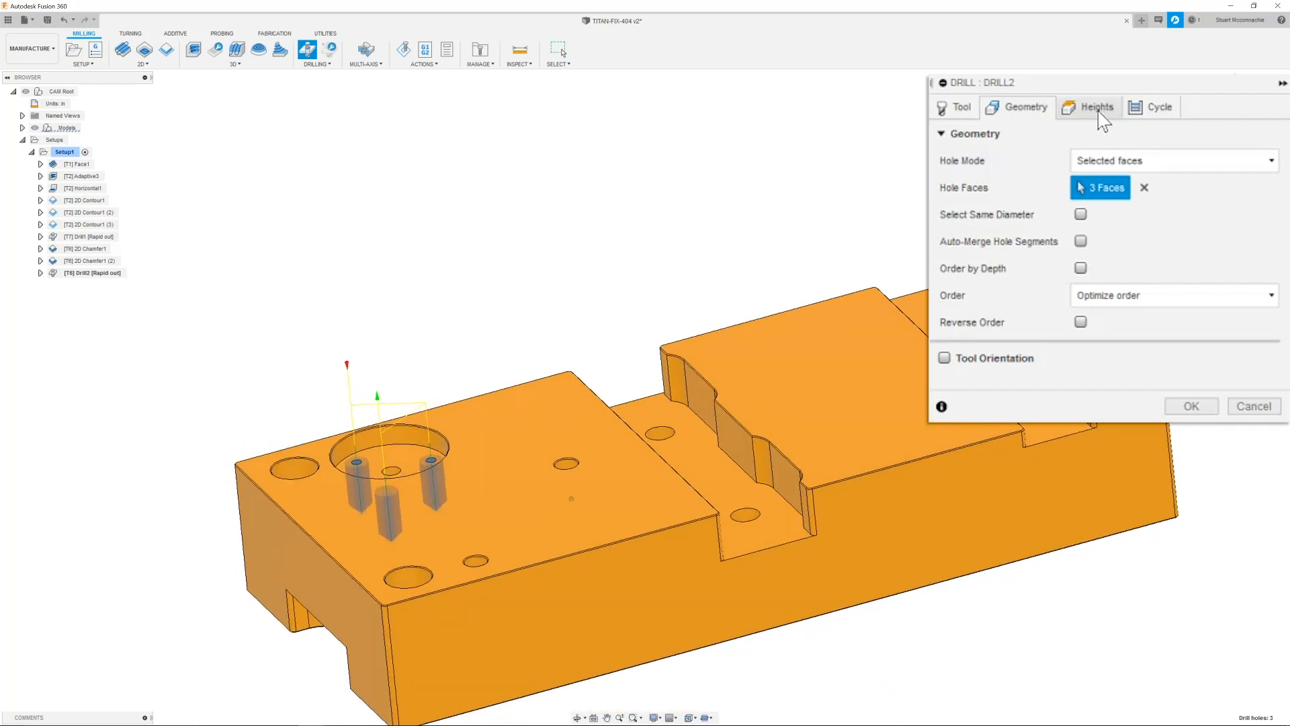
Reference the drill operation's clearance, retract and feed heights to the model top.
{"action": "left_click", "coordinate": [1079, 111]}
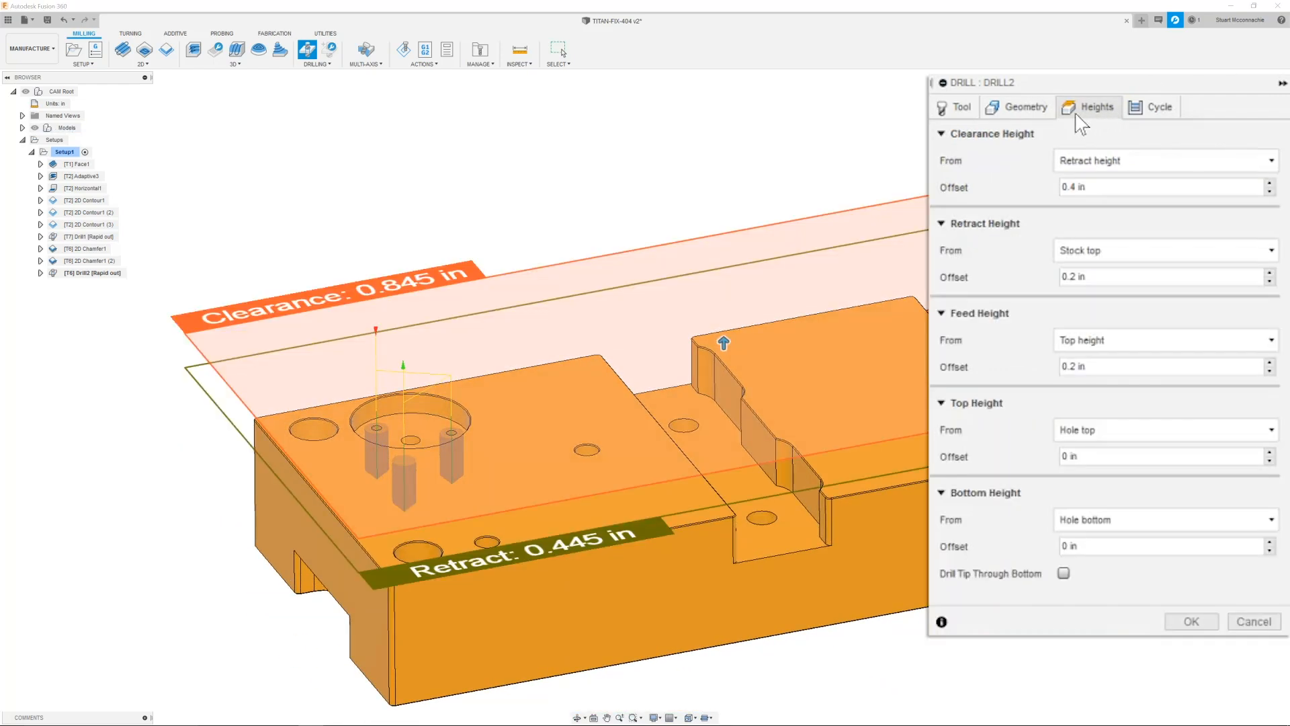
{"action": "left_click", "coordinate": [1129, 171]}
{"action": "left_click", "coordinate": [1119, 266]}
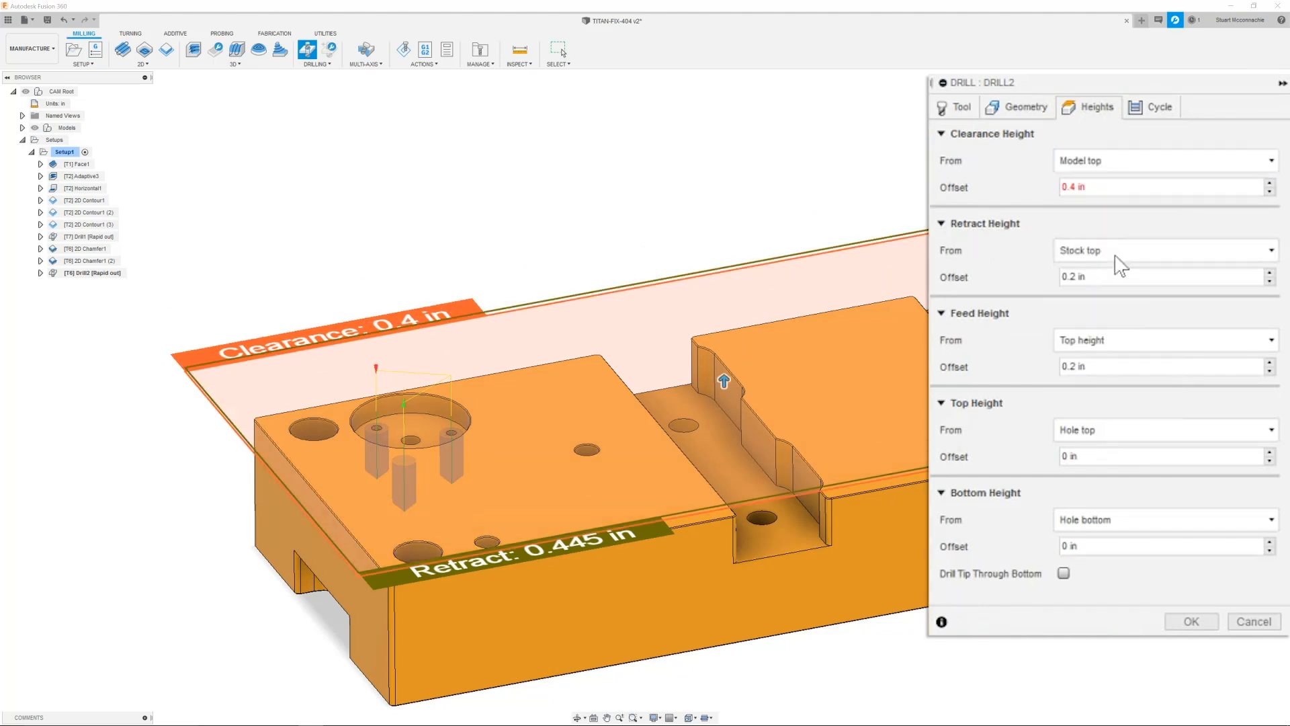
{"action": "left_click", "coordinate": [1120, 251]}
{"action": "left_click", "coordinate": [1102, 352]}
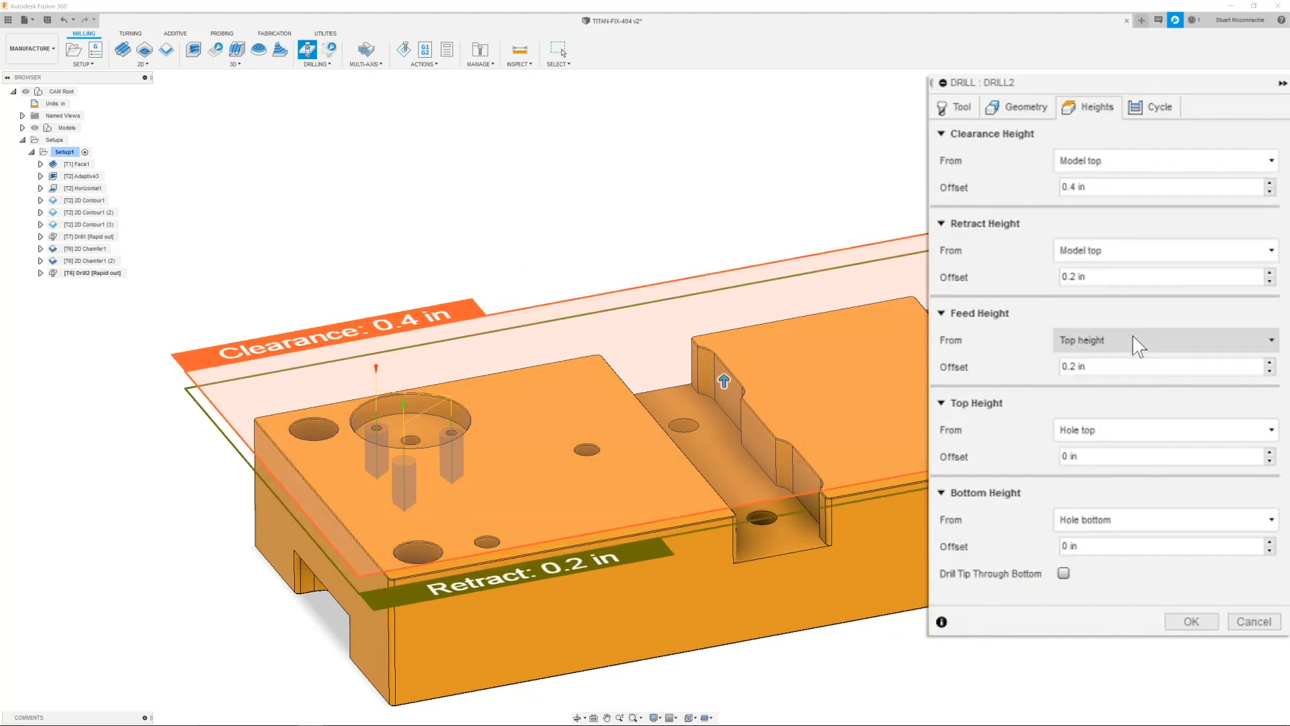
{"action": "left_click", "coordinate": [1133, 348]}
{"action": "left_click", "coordinate": [1116, 463]}
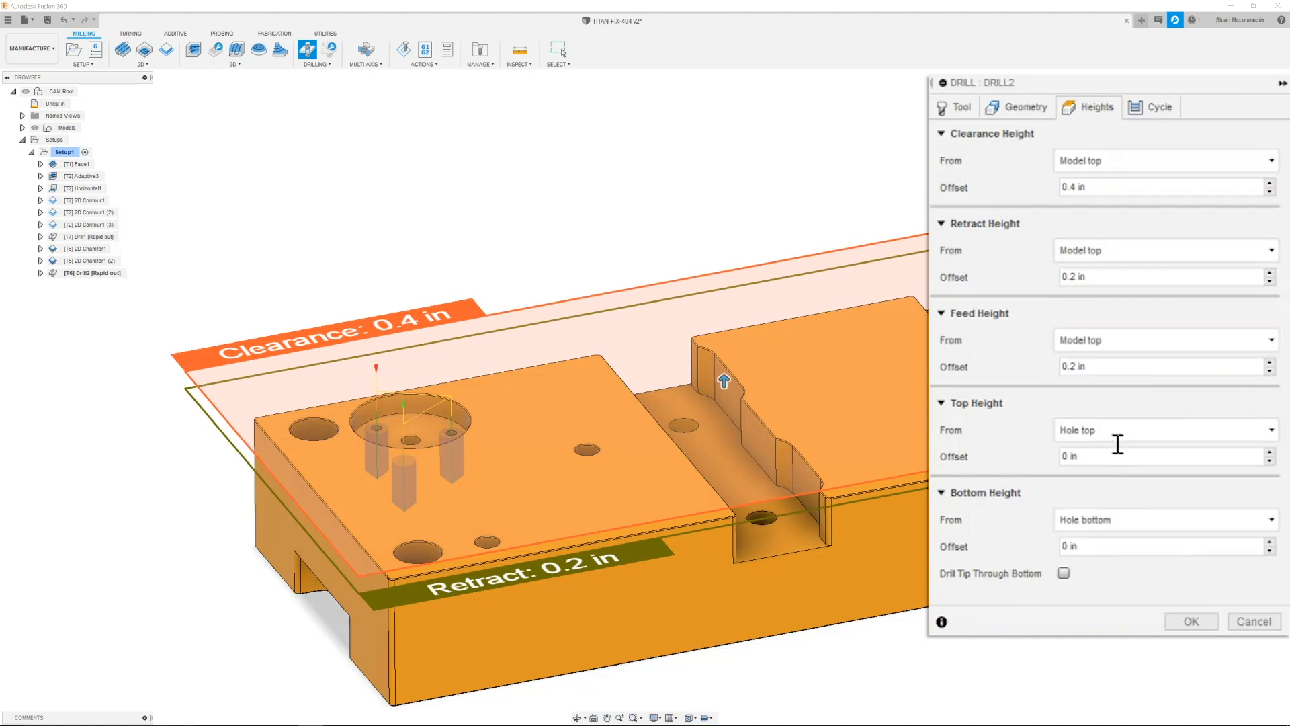
Keep the drill's top height at the hole top and set the bottom height to a chamfer diameter of 0.160 in.
{"action": "left_click", "coordinate": [1126, 428]}
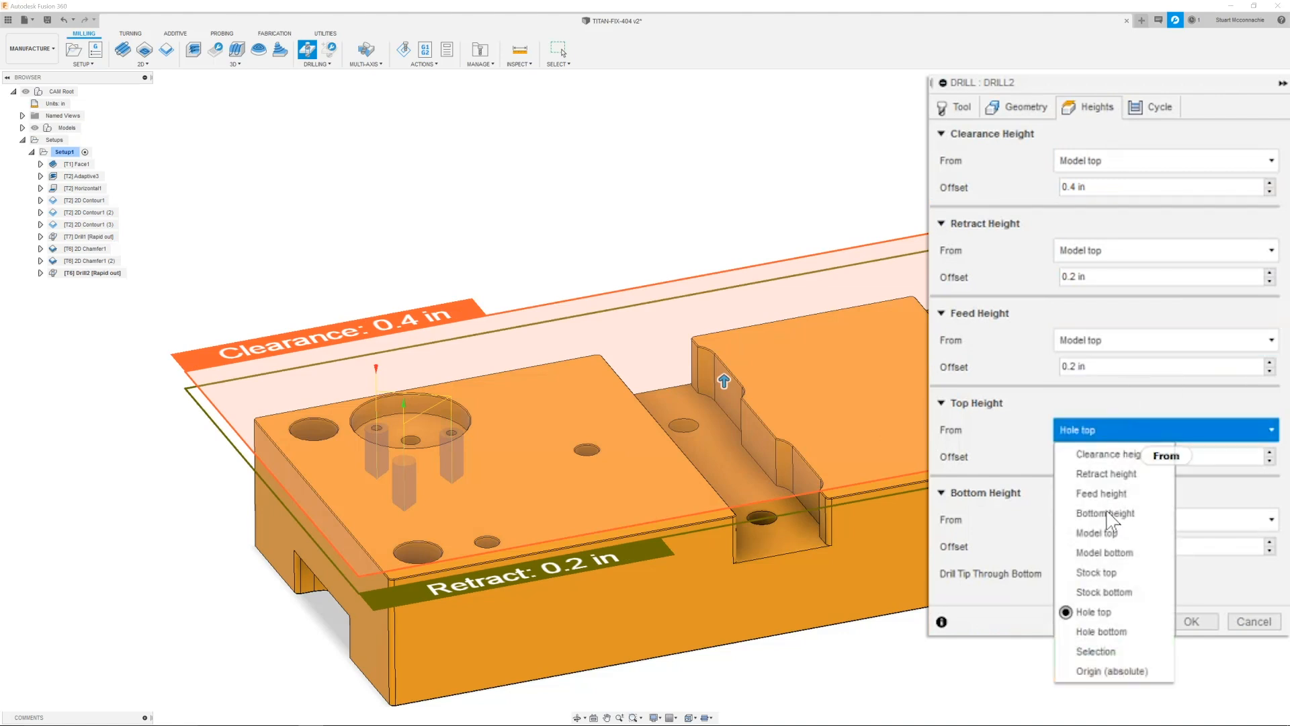
{"action": "left_click", "coordinate": [1093, 611]}
{"action": "left_click", "coordinate": [1139, 519]}
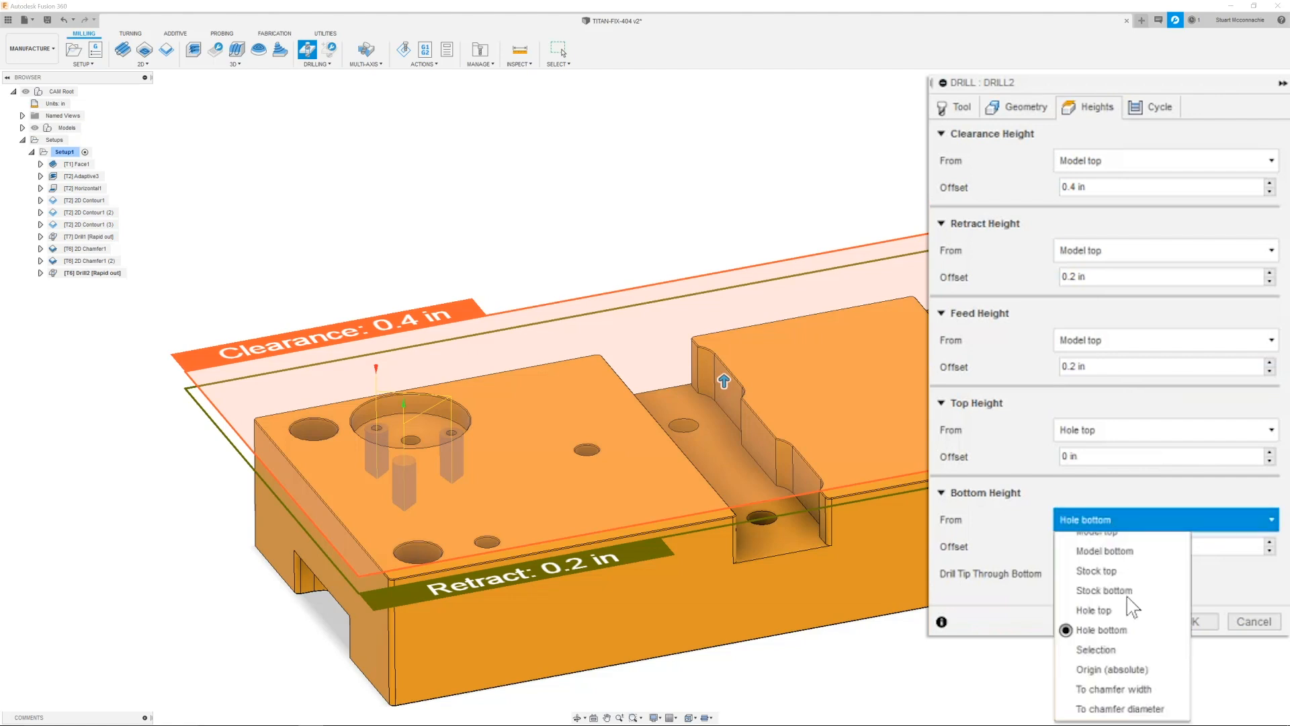
{"action": "left_click", "coordinate": [1137, 710]}
{"action": "left_click", "coordinate": [952, 548]}
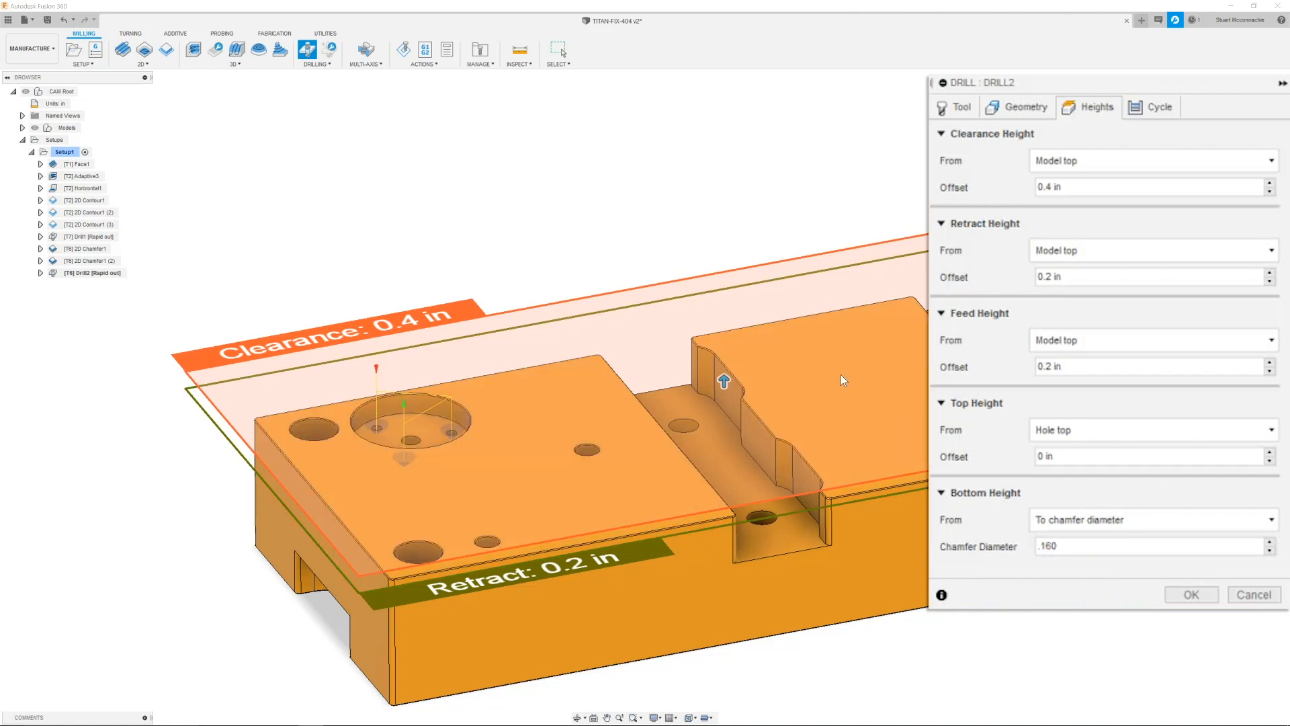
Reference the pocket-hole drill operation's feed and retract heights to the hole top.
{"action": "scroll", "coordinate": [426, 402], "scroll_direction": "up", "scroll_amount": 5}
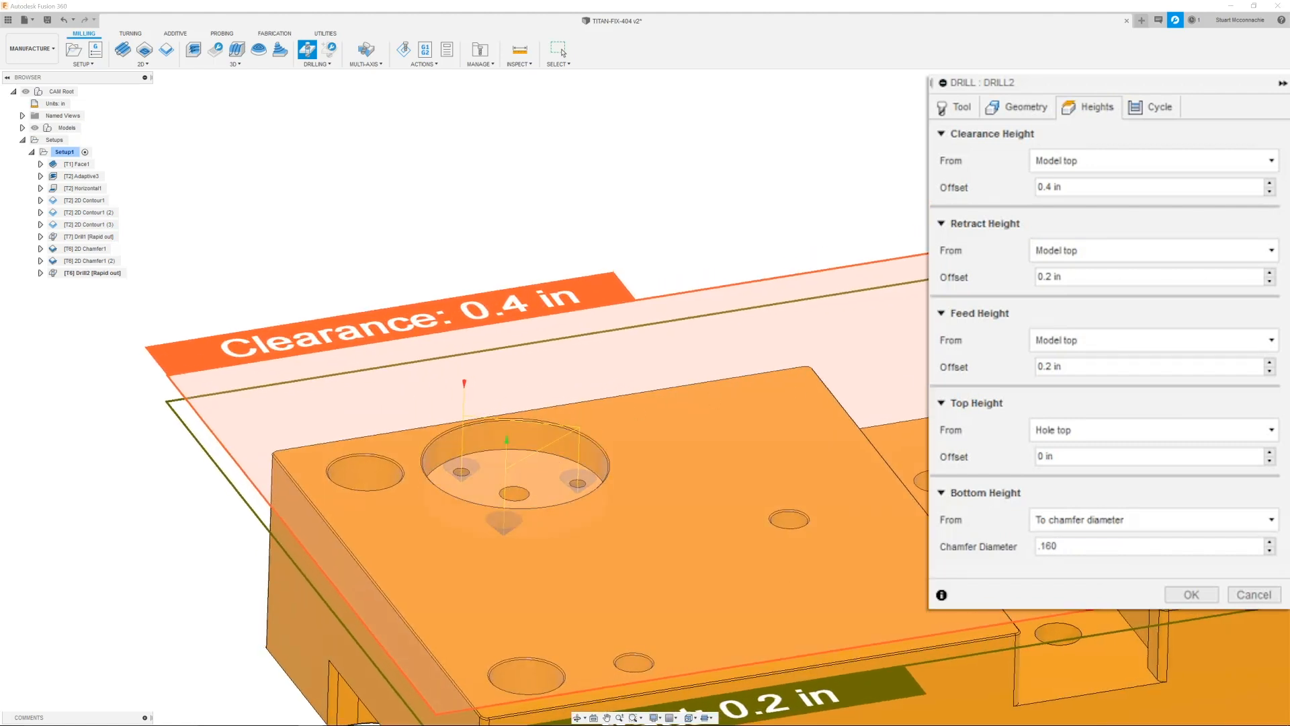
{"action": "left_click", "coordinate": [1103, 366]}
{"action": "left_click", "coordinate": [1108, 340]}
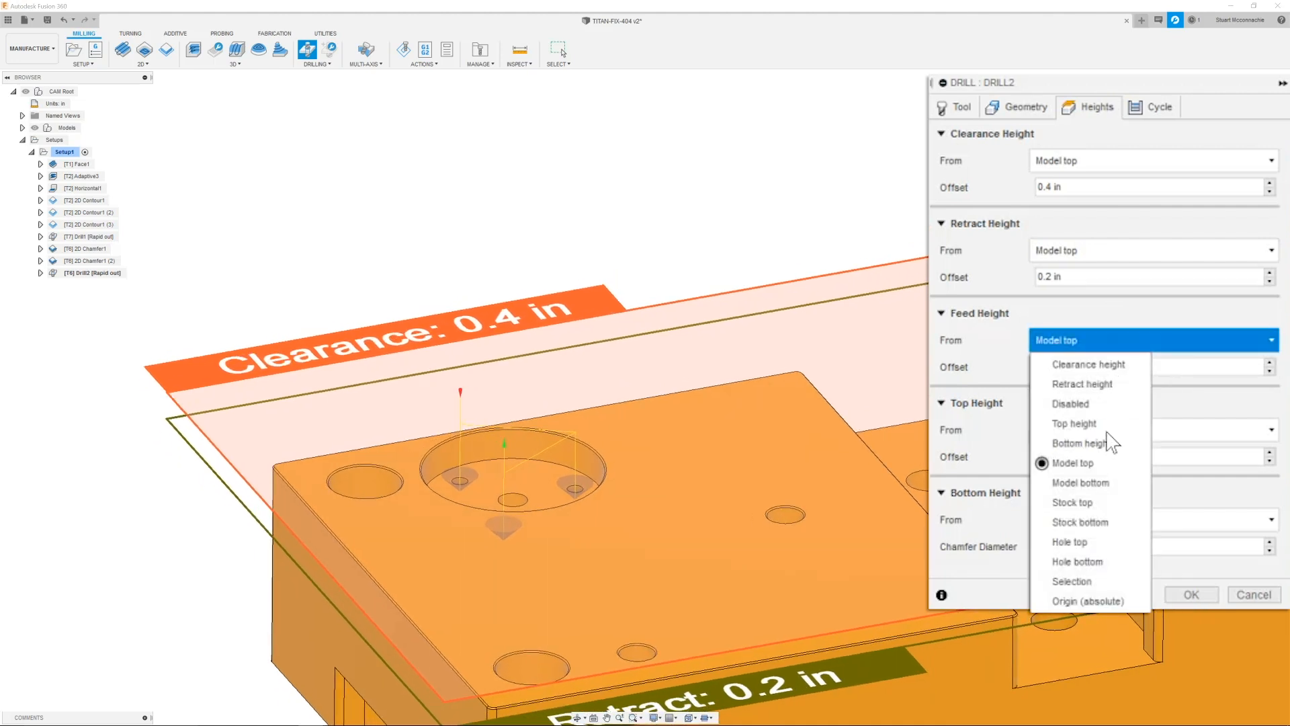
{"action": "left_click", "coordinate": [1091, 541]}
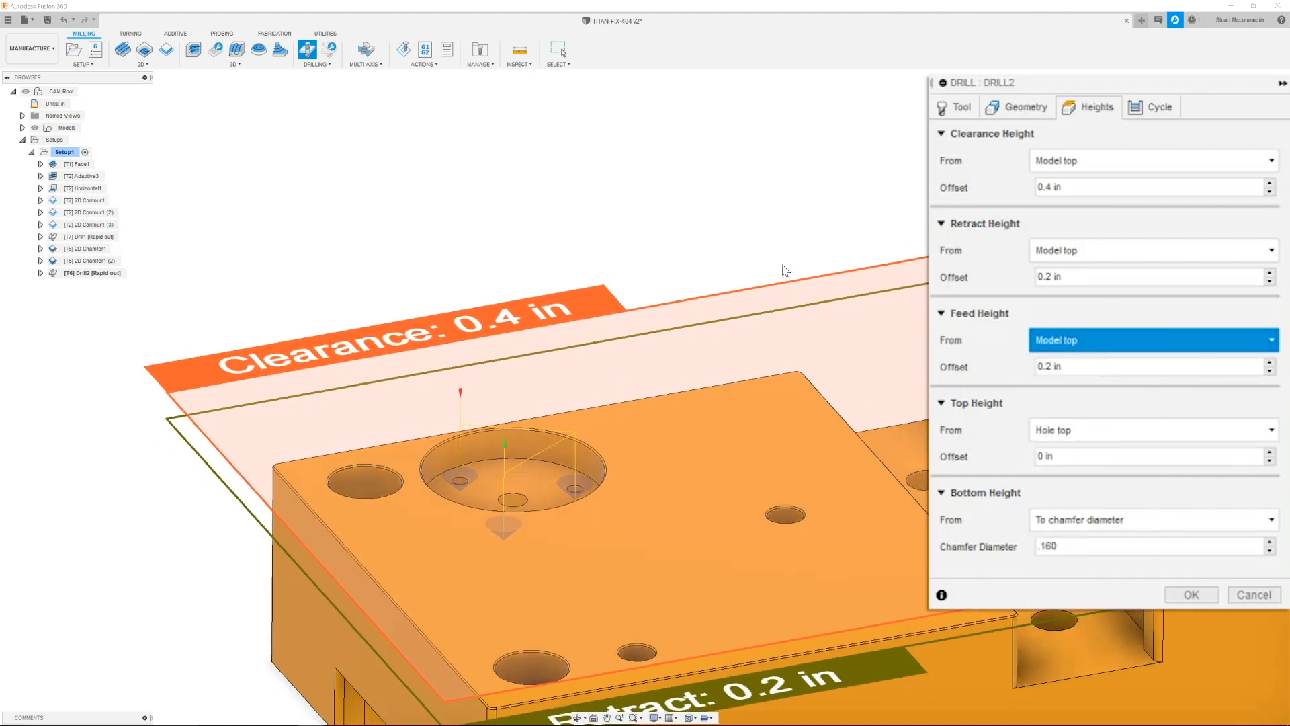
{"action": "left_click", "coordinate": [1088, 252]}
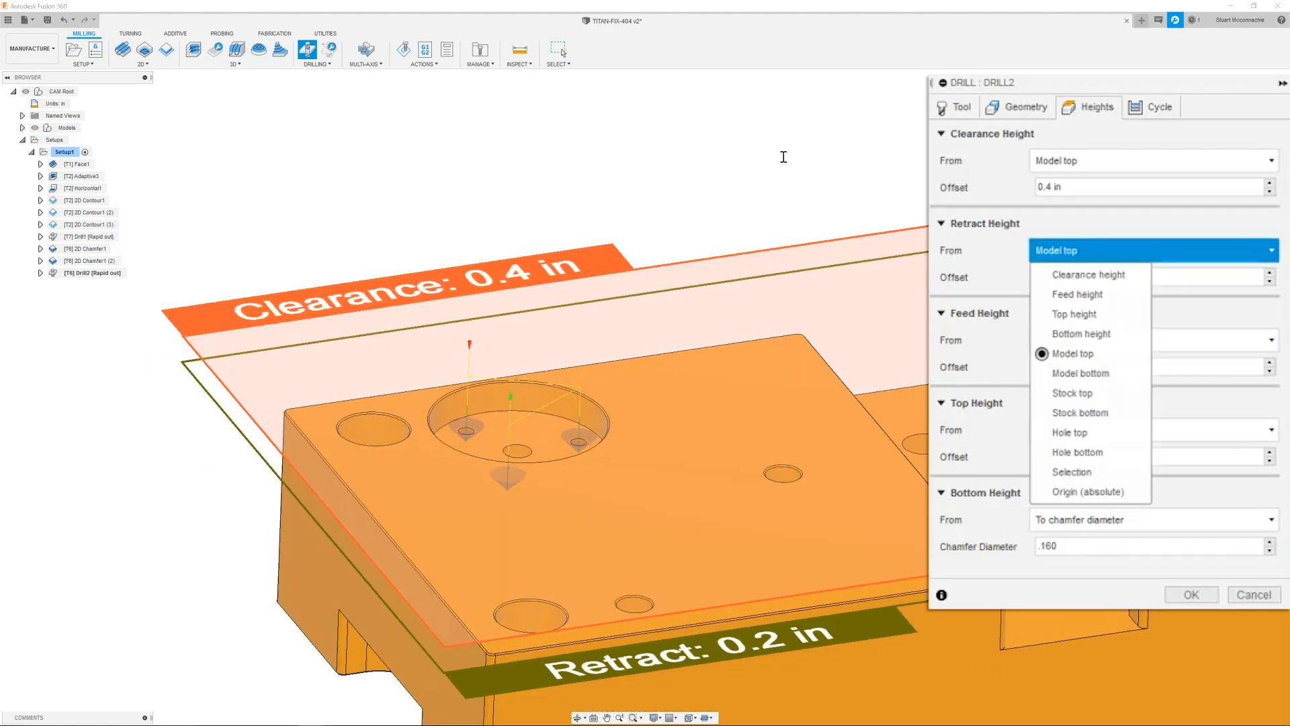
{"action": "left_click", "coordinate": [1097, 432]}
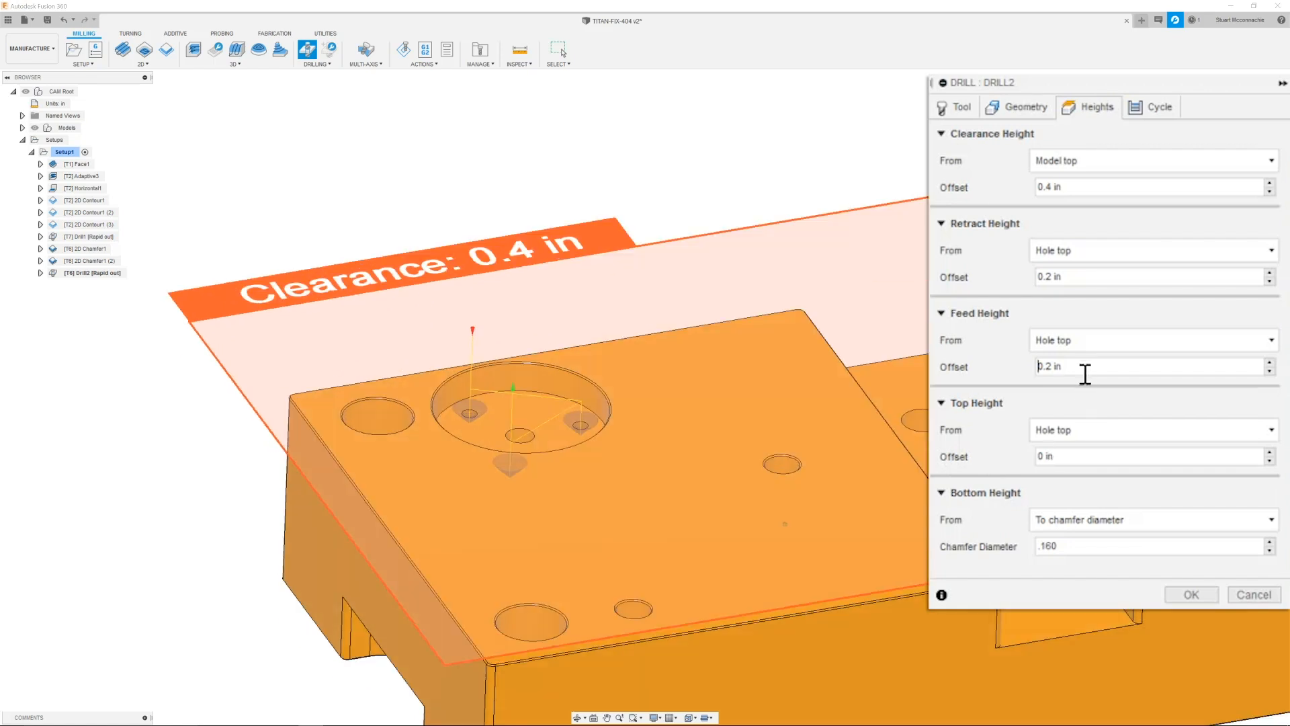
Set the feed and retract height offsets to 0.1 in and accept the pocket-hole drill operation.
{"action": "left_click_drag", "start_coordinate": [1154, 375], "coordinate": [716, 202]}
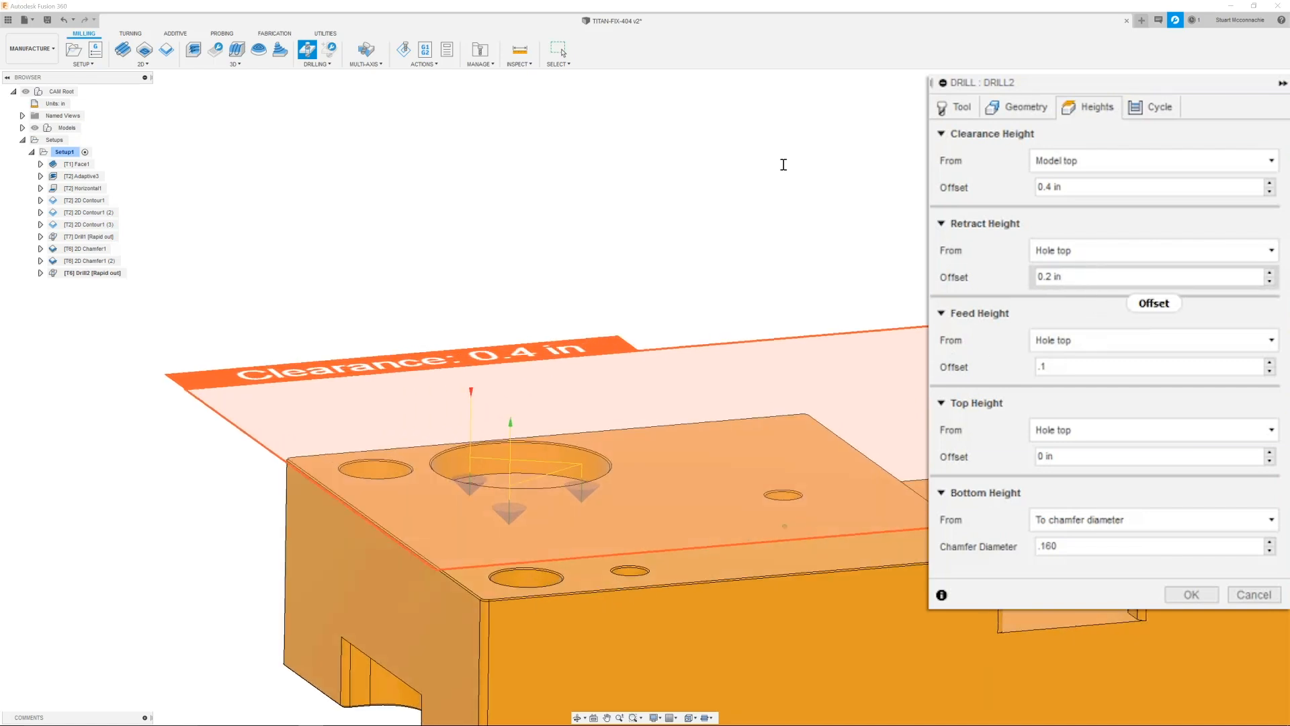
{"action": "left_click", "coordinate": [1048, 277]}
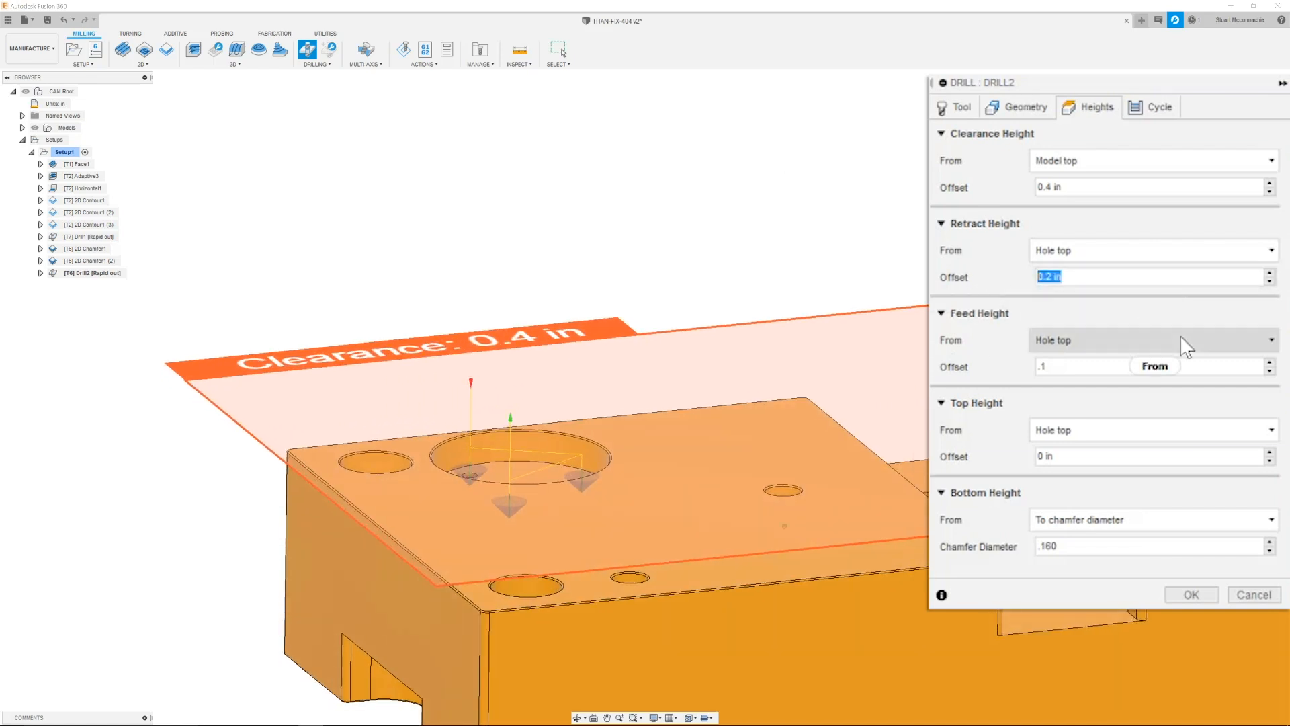
{"action": "type", "text": ".1"}
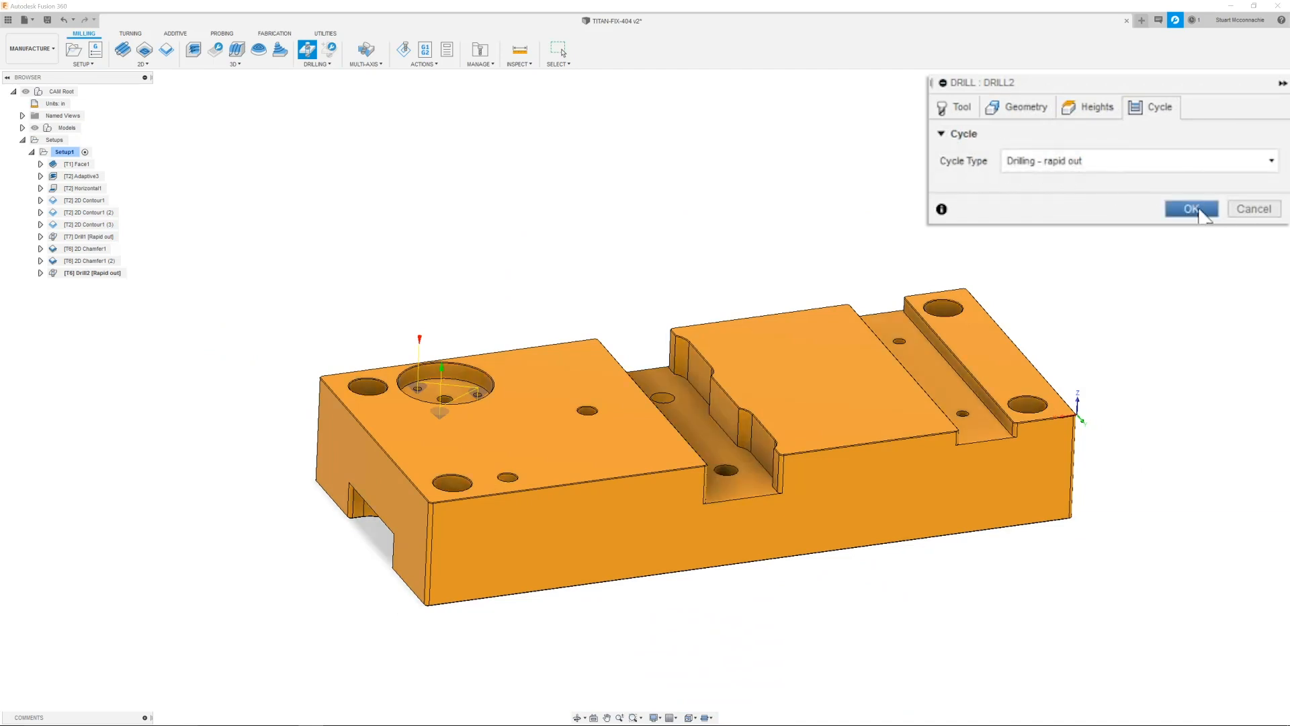
{"action": "left_click", "coordinate": [1190, 208]}
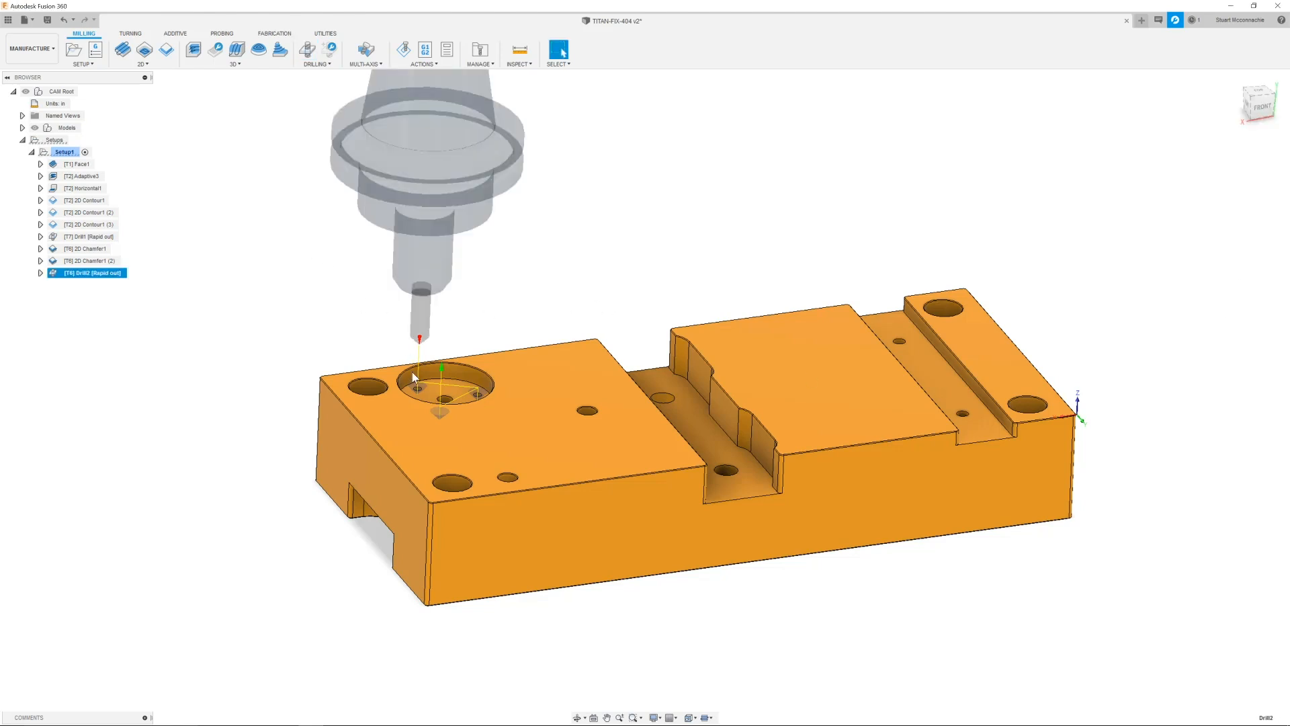
Start a new drill operation with tool 5, the 1/2" 90° spot drill from the FIXTURING SERIES library, at 6000 rpm.
{"action": "middle_click_drag", "start_coordinate": [448, 389], "coordinate": [782, 510], "text": "shift"}
{"action": "middle_click_drag", "start_coordinate": [576, 445], "coordinate": [180, 260], "text": "shift"}
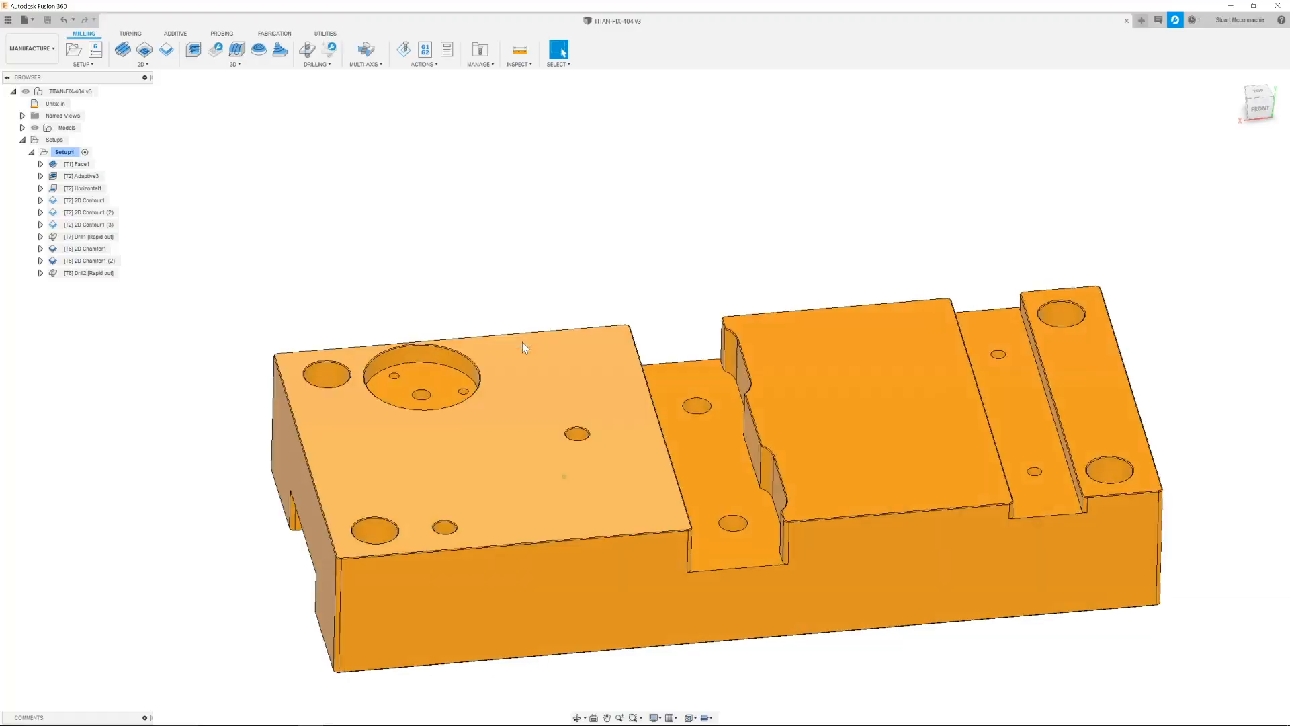
{"action": "middle_click_drag", "start_coordinate": [522, 341], "coordinate": [842, 484], "text": "shift"}
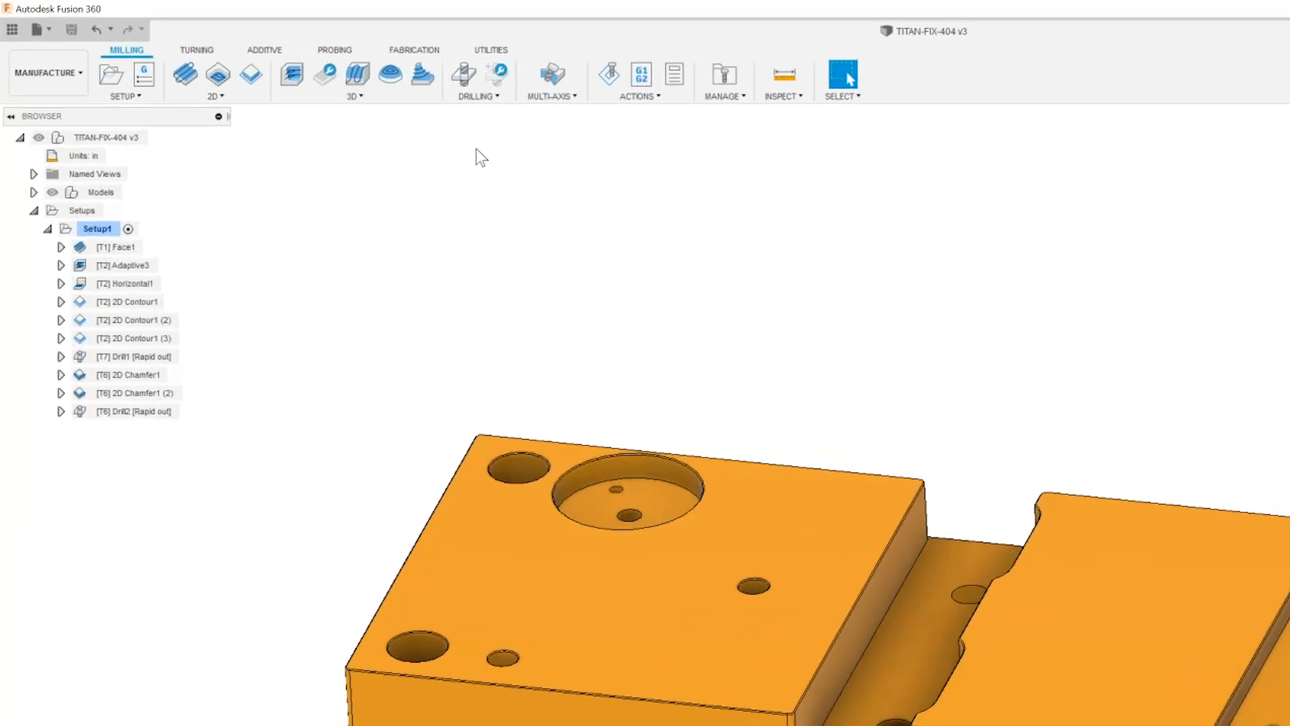
{"action": "left_click", "coordinate": [463, 74]}
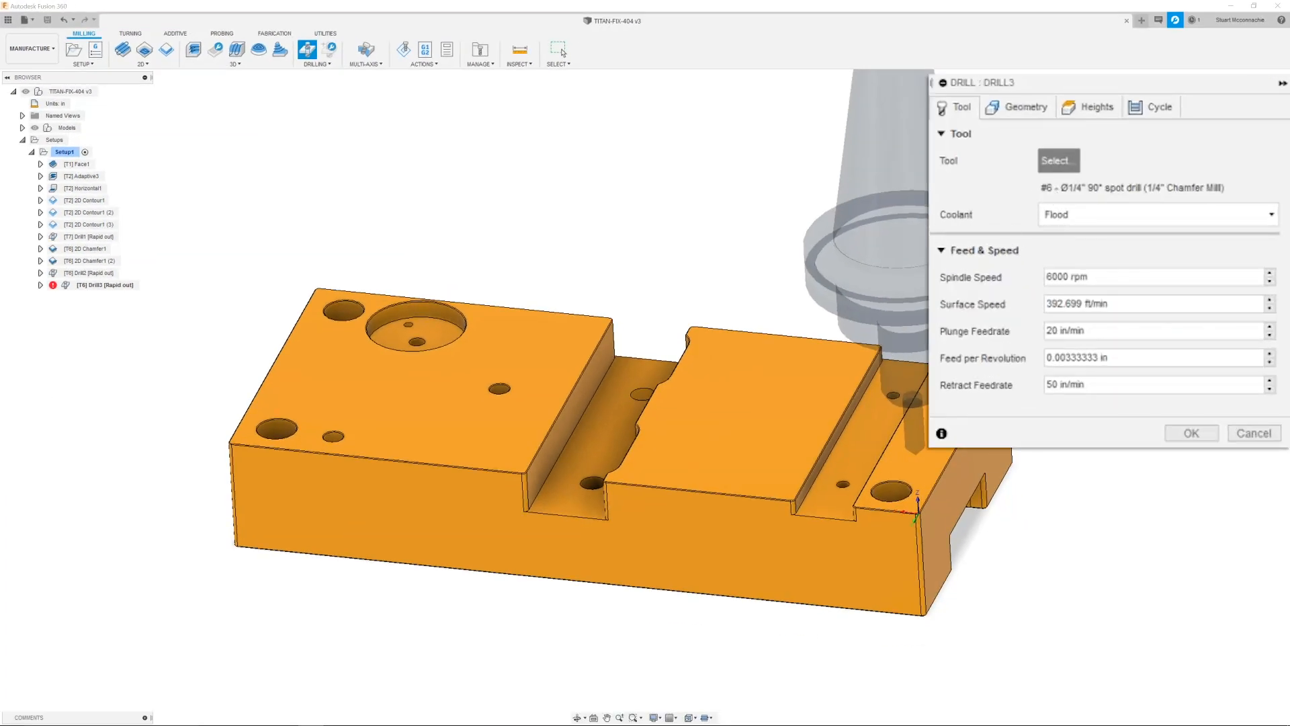
{"action": "left_click", "coordinate": [1058, 160]}
{"action": "left_click", "coordinate": [161, 226]}
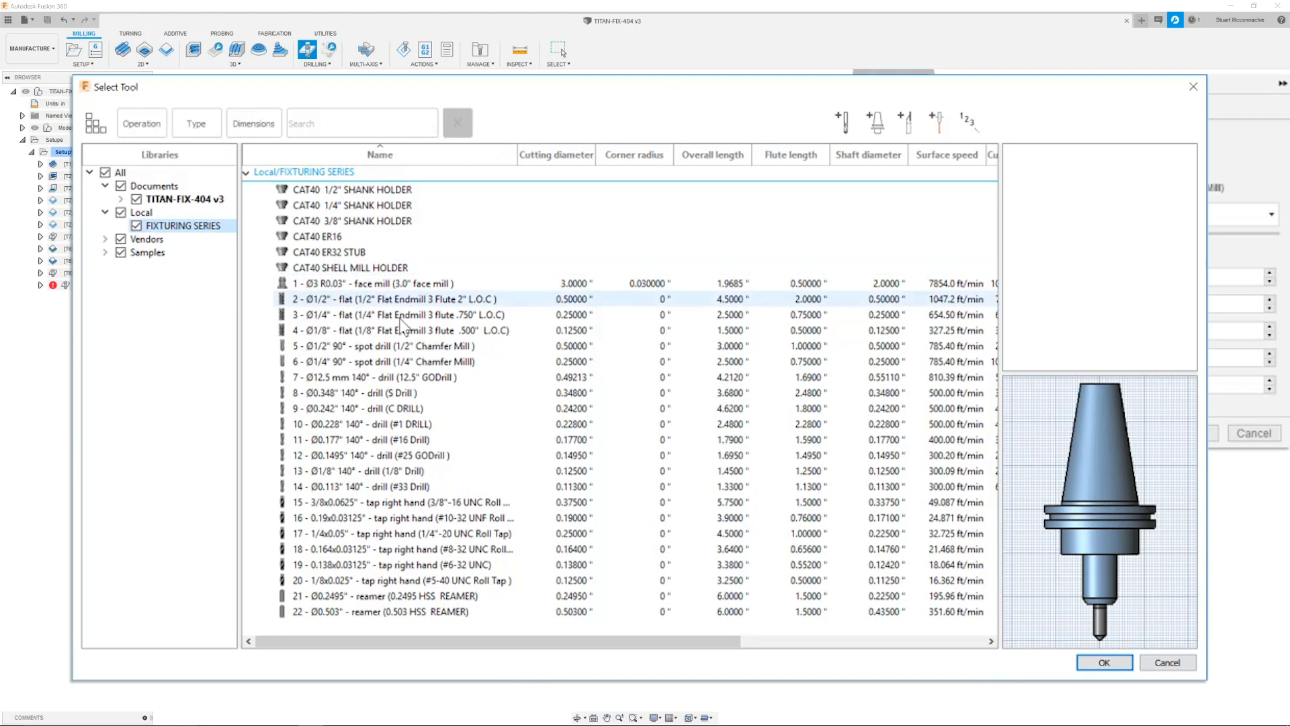
{"action": "left_click", "coordinate": [410, 346]}
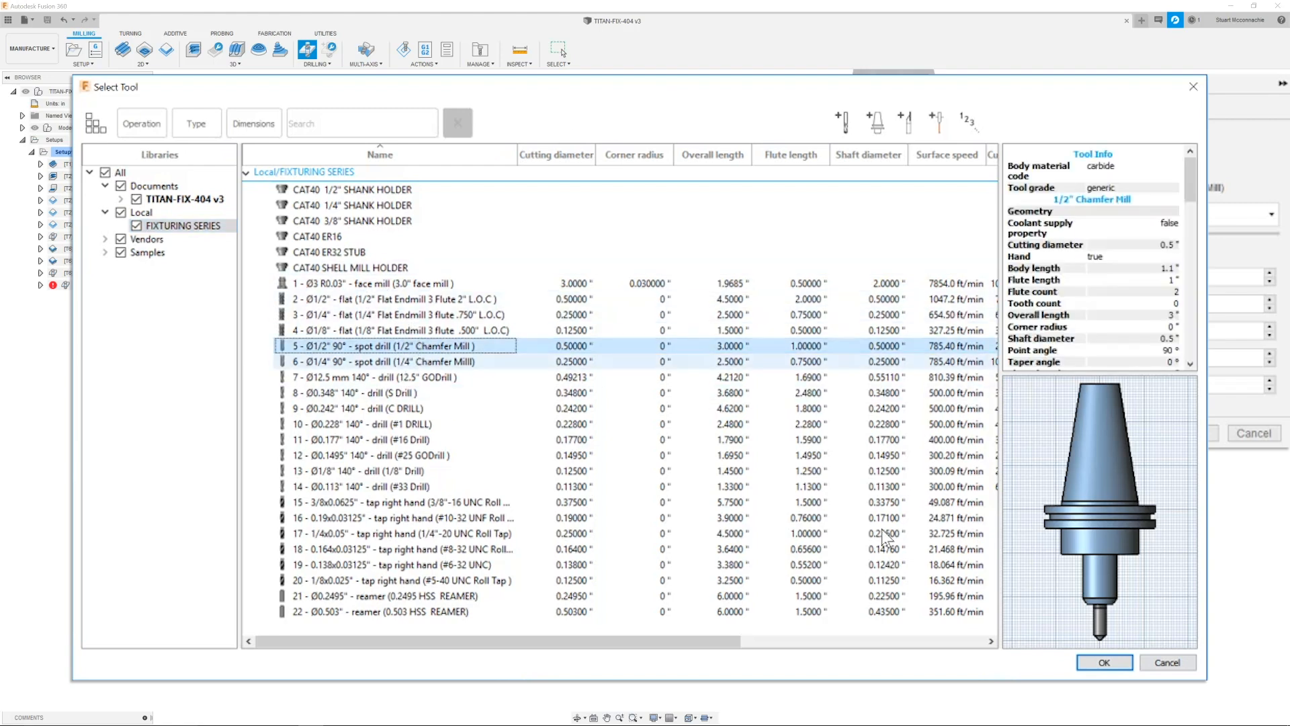
{"action": "key", "text": "Return"}
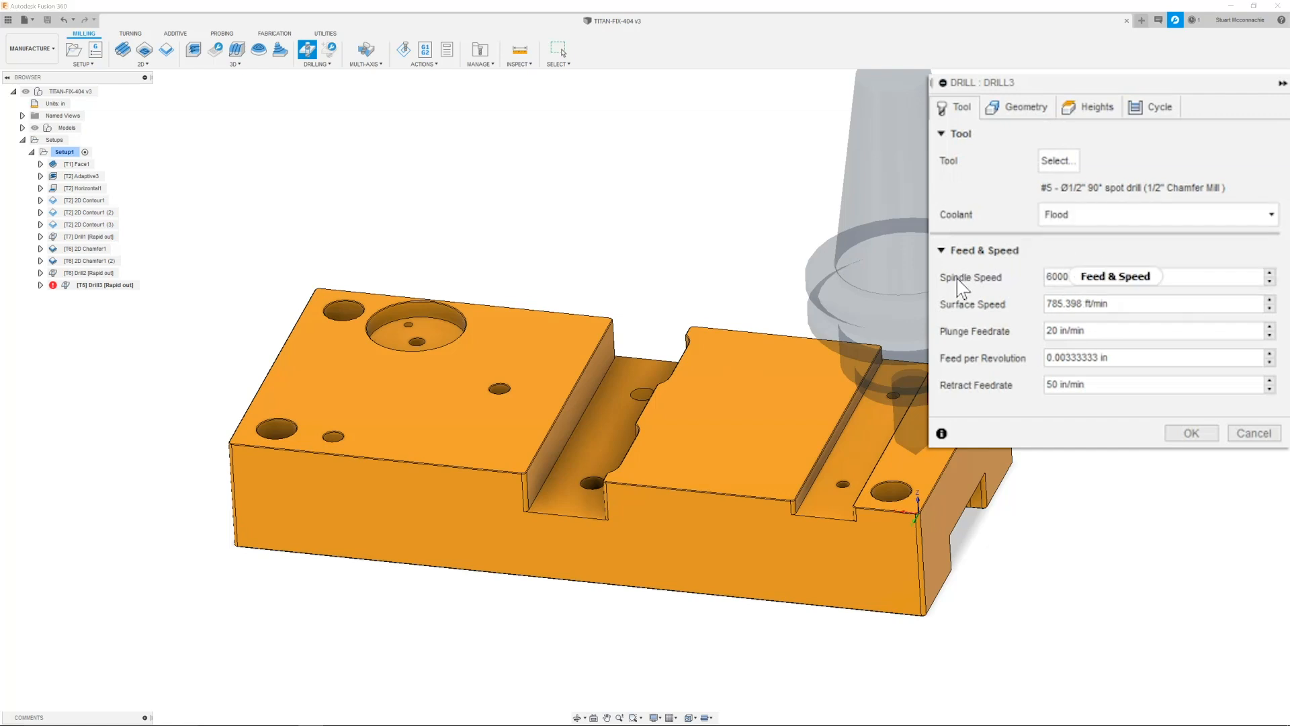
{"action": "type", "text": "6000"}
{"action": "left_click", "coordinate": [1102, 334]}
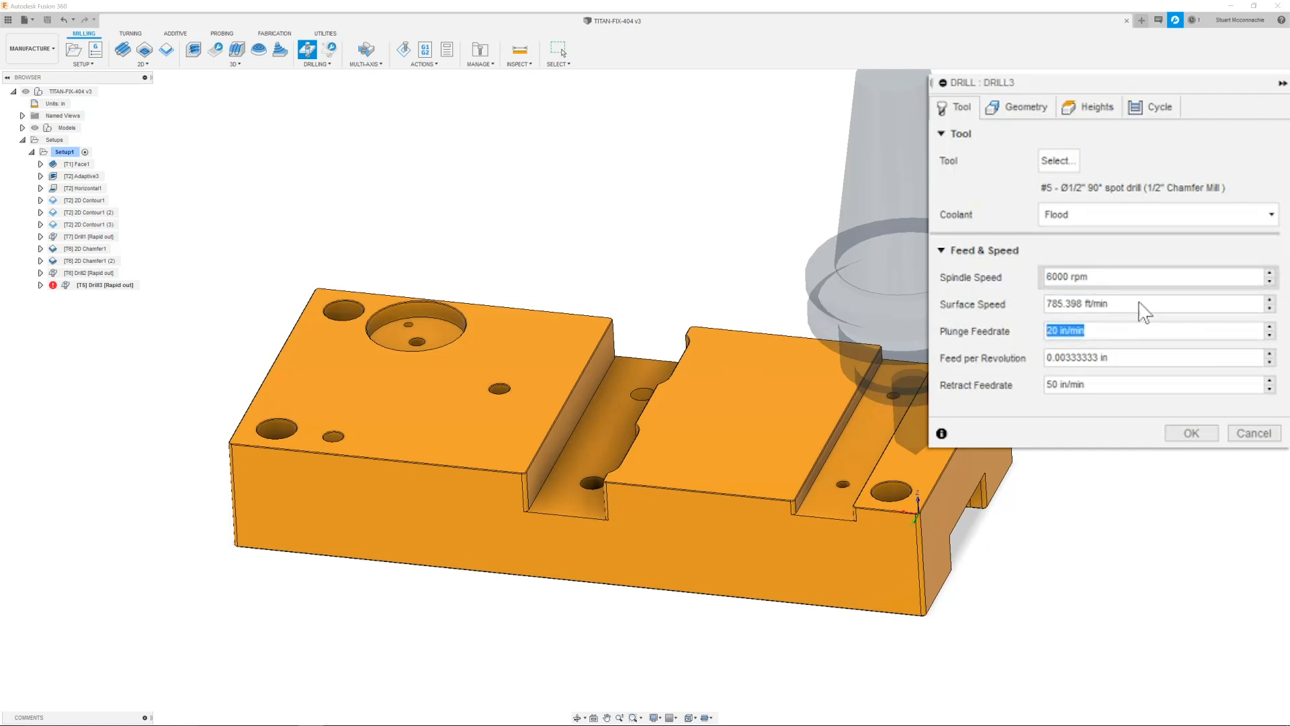
Select the two small holes in the narrow slot's floor as the drill operation's hole faces.
{"action": "left_click", "coordinate": [1016, 108]}
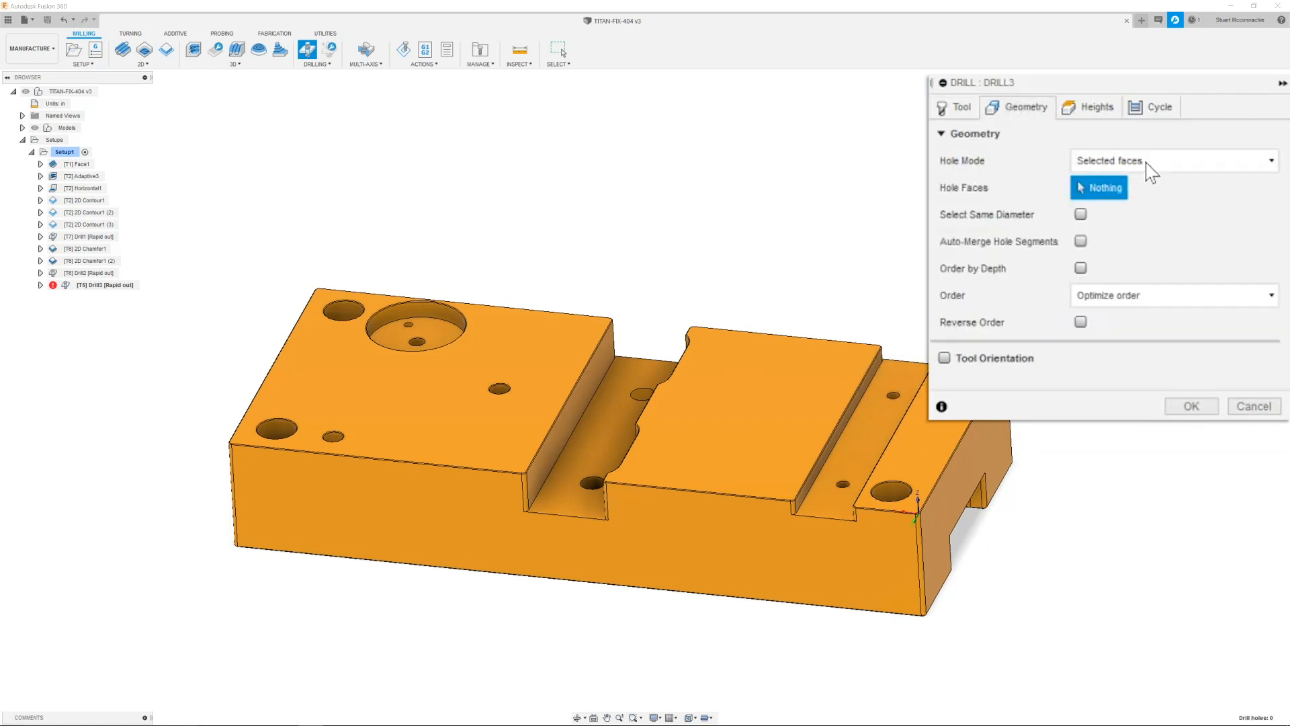
{"action": "scroll", "coordinate": [828, 512], "scroll_direction": "up", "scroll_amount": 5}
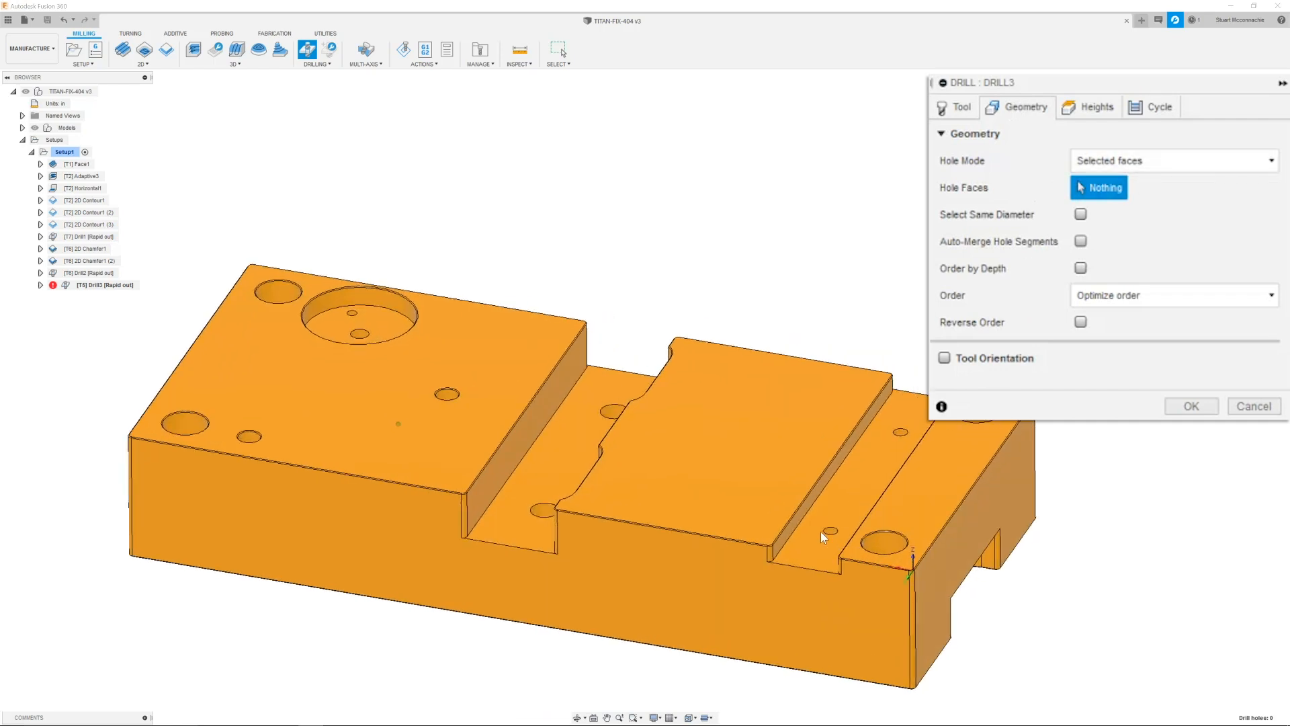
{"action": "left_click", "coordinate": [830, 531]}
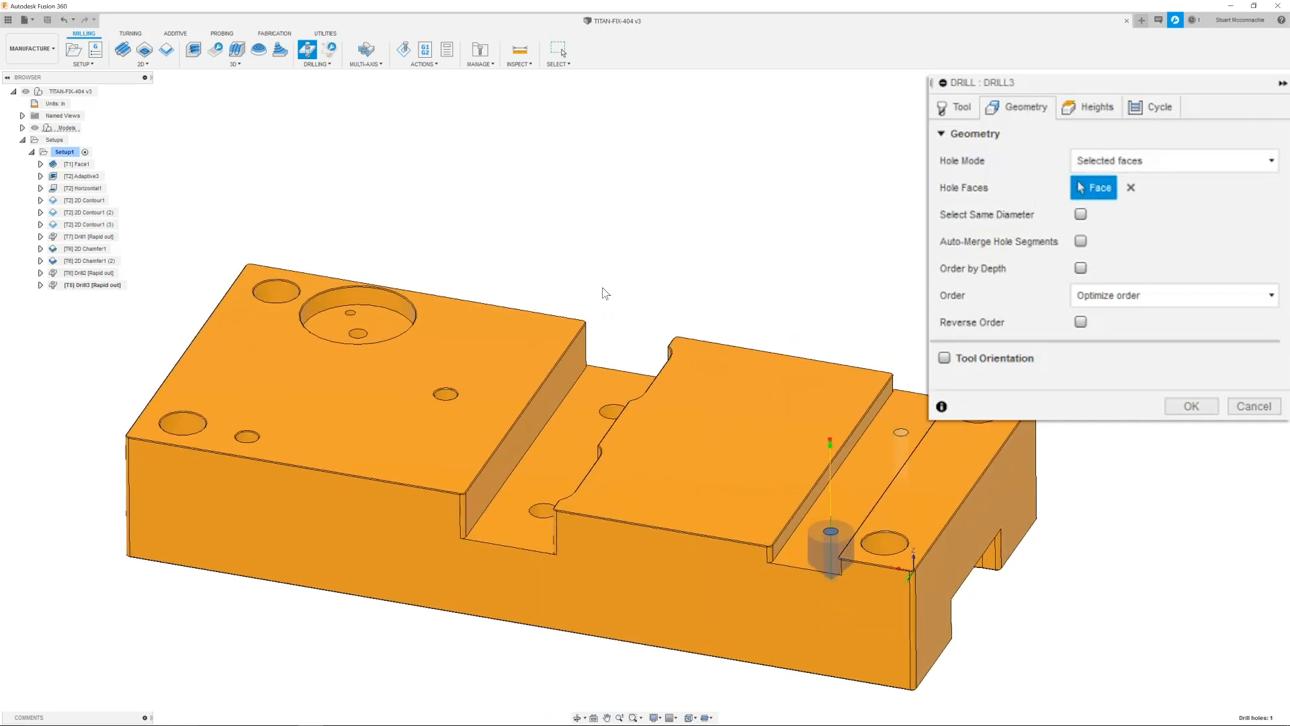
{"action": "left_click", "coordinate": [890, 423]}
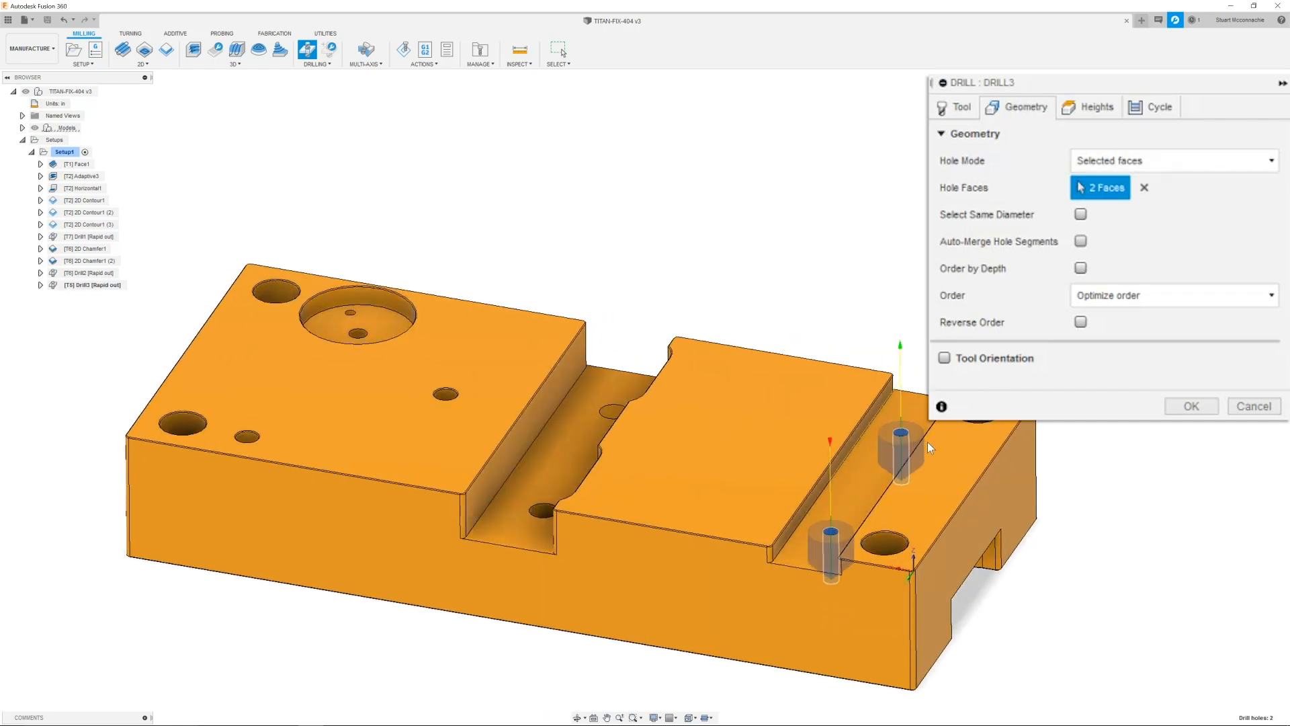
Set the drill operation's bottom height to a chamfer diameter of 0.2178 in.
{"action": "left_click", "coordinate": [1087, 106]}
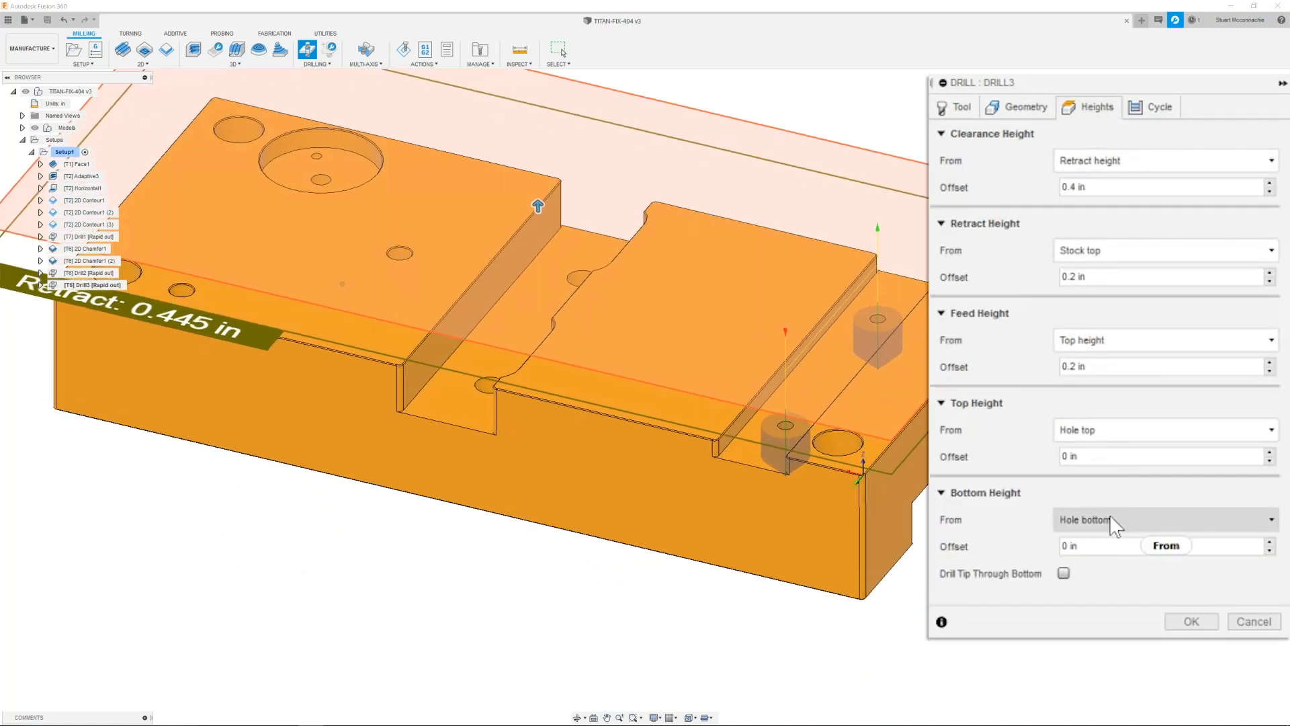
{"action": "left_click", "coordinate": [1110, 519]}
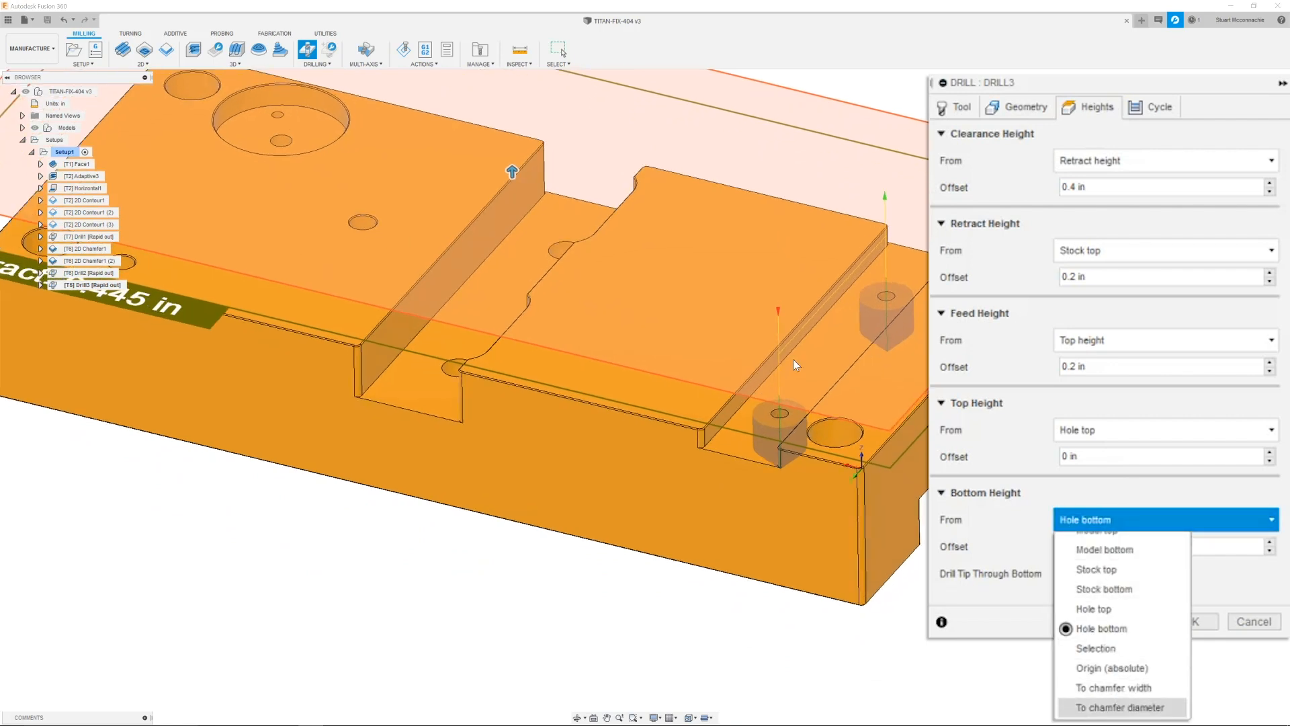
{"action": "left_click", "coordinate": [1119, 707]}
{"action": "left_click_drag", "start_coordinate": [1073, 547], "coordinate": [957, 550]}
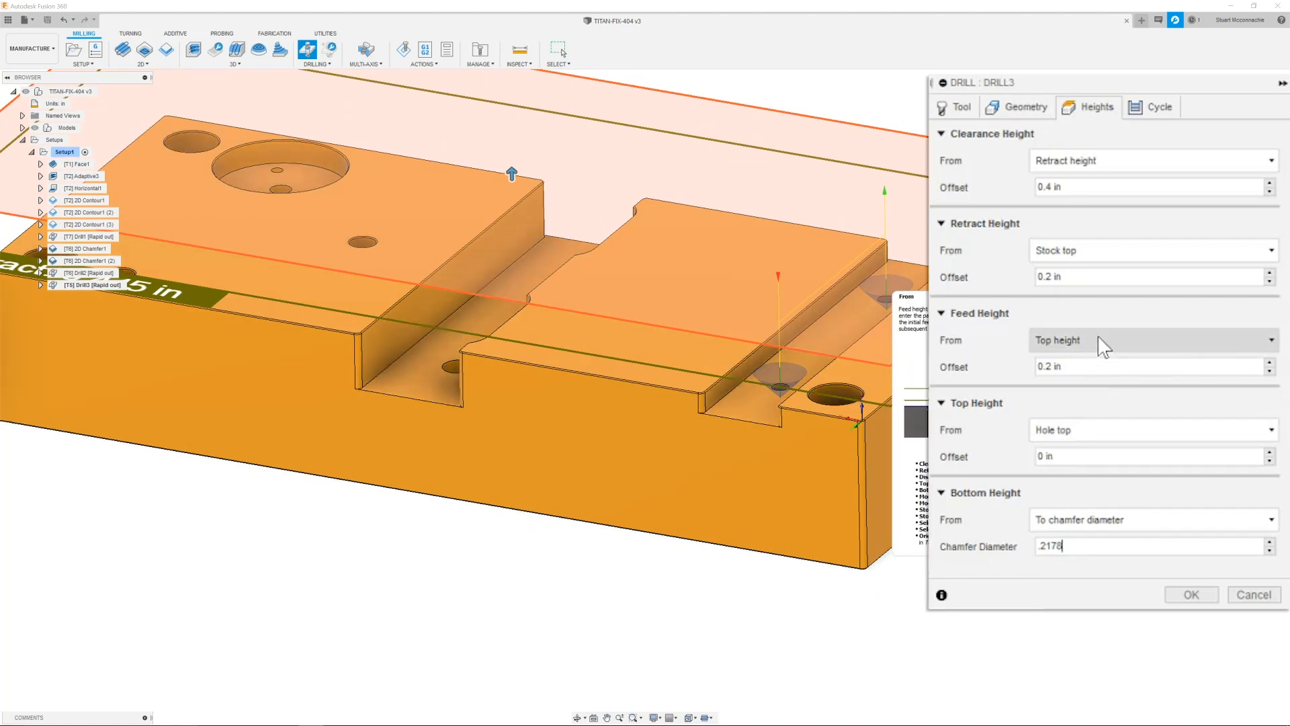
Reference the feed and retract heights to the hole top, with a retract offset of 0.1 in.
{"action": "left_click", "coordinate": [1075, 340]}
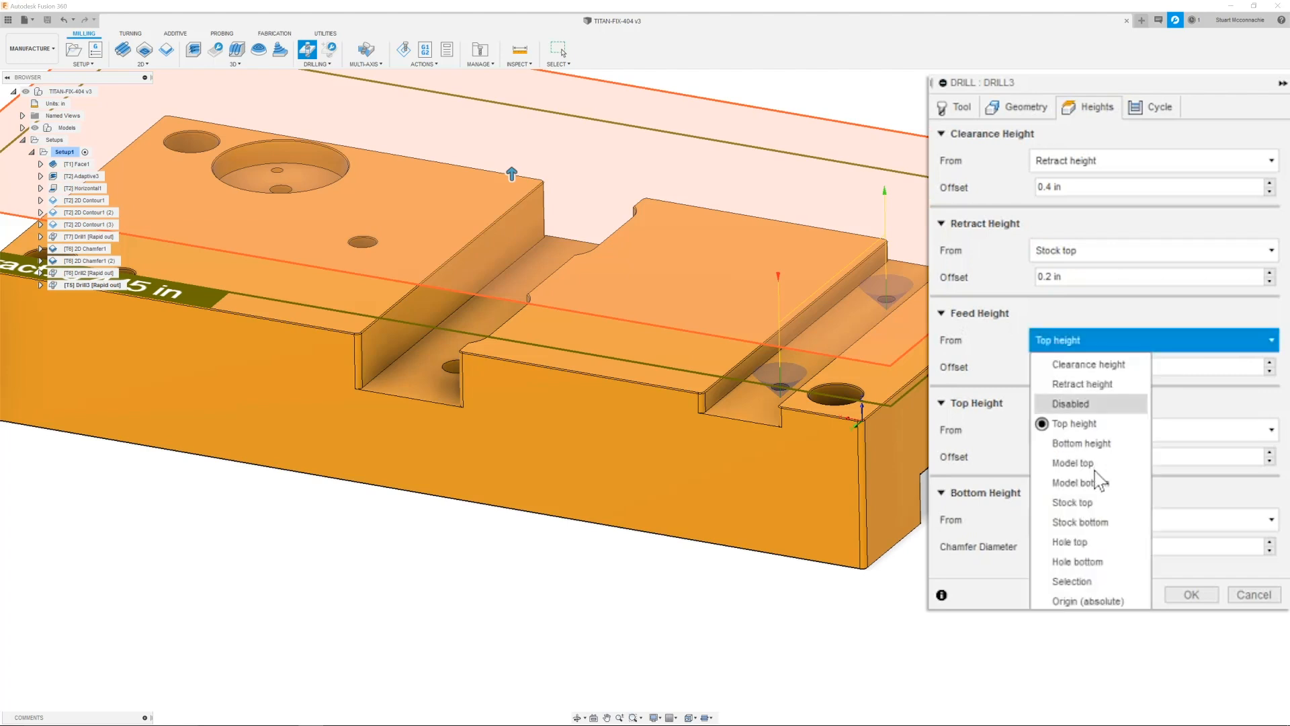
{"action": "left_click", "coordinate": [1092, 541]}
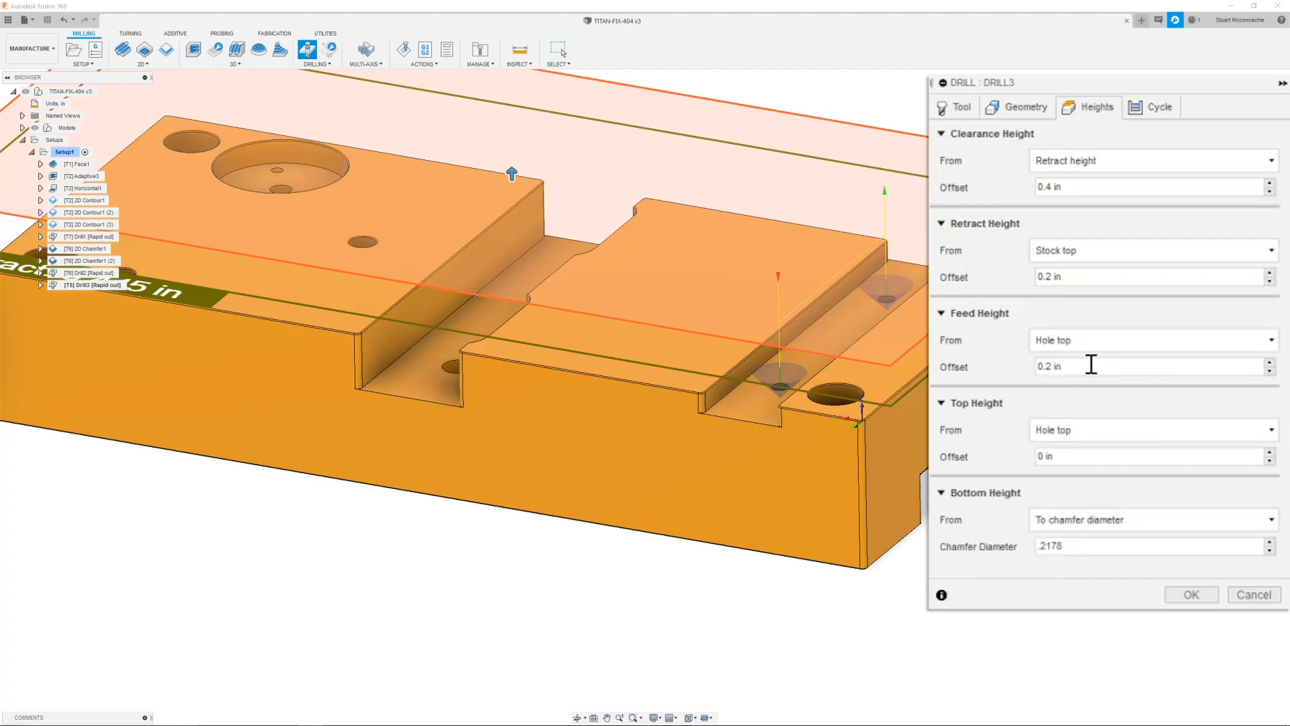
{"action": "left_click", "coordinate": [1059, 257]}
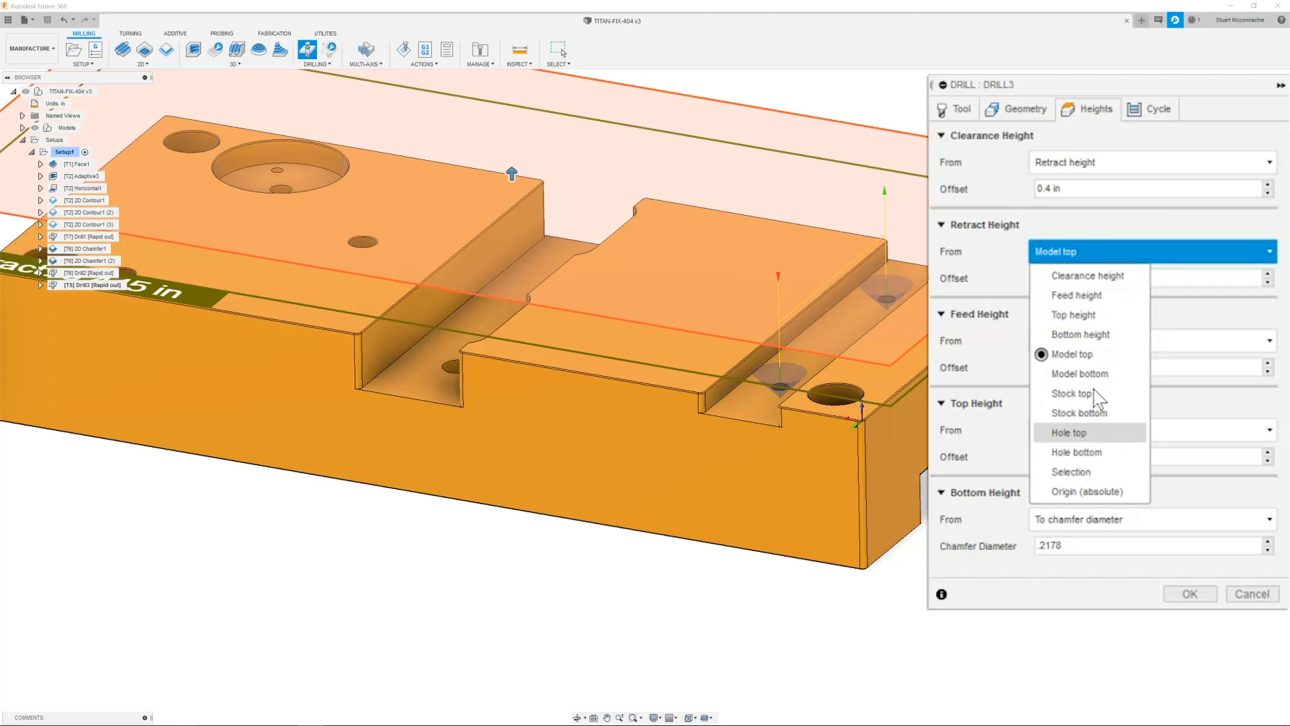
{"action": "left_click", "coordinate": [1075, 432]}
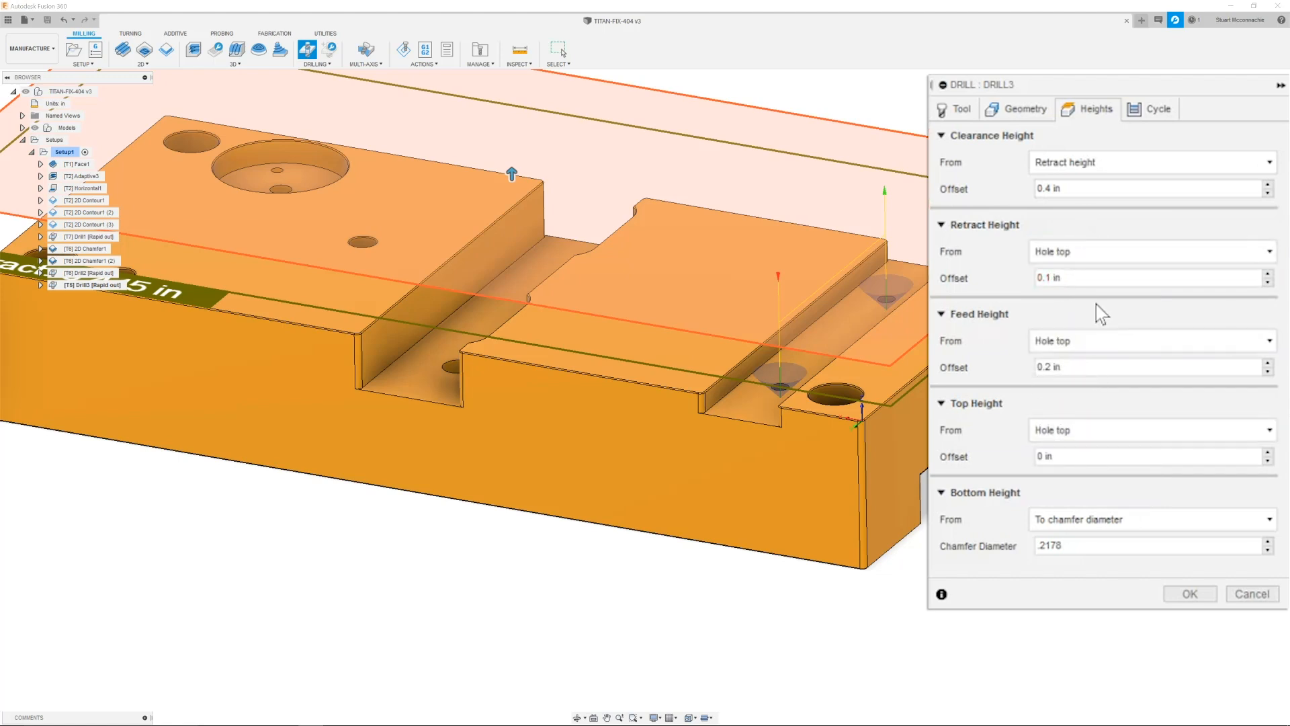
Reference the clearance height to the model top with an offset of 0.1 in.
{"action": "left_click", "coordinate": [1142, 163]}
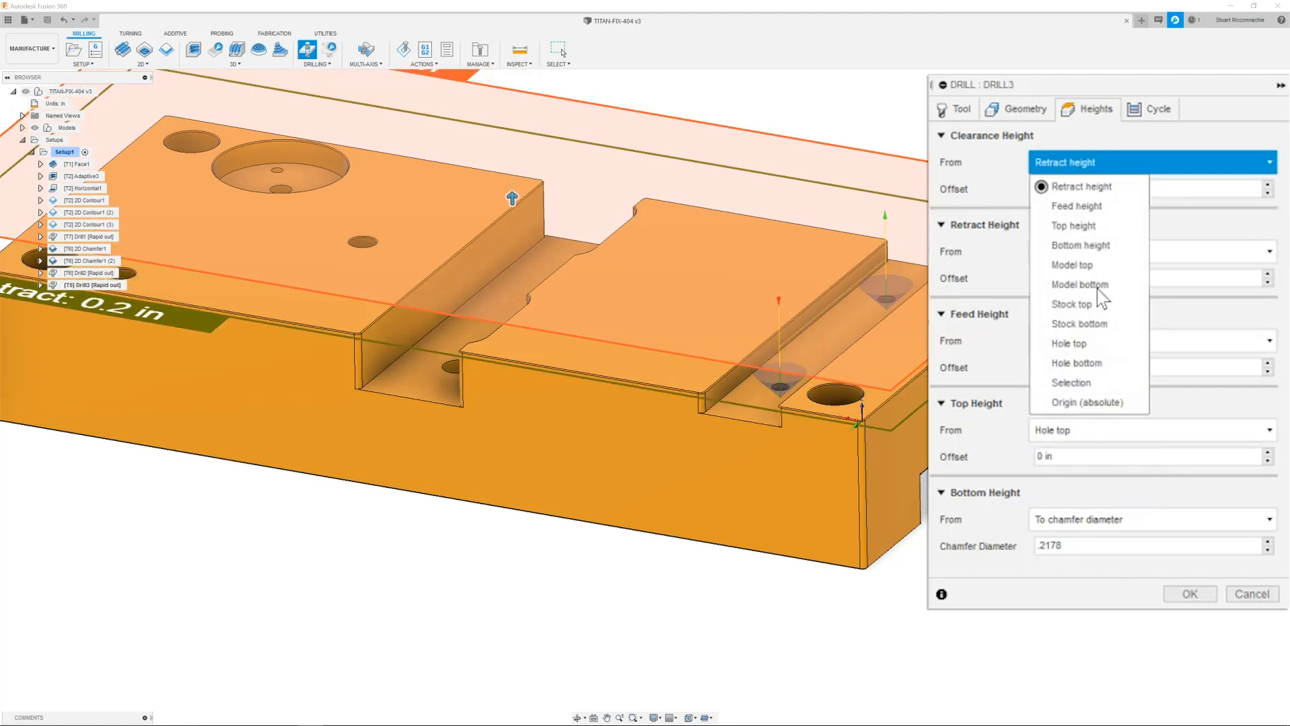
{"action": "left_click", "coordinate": [1102, 266]}
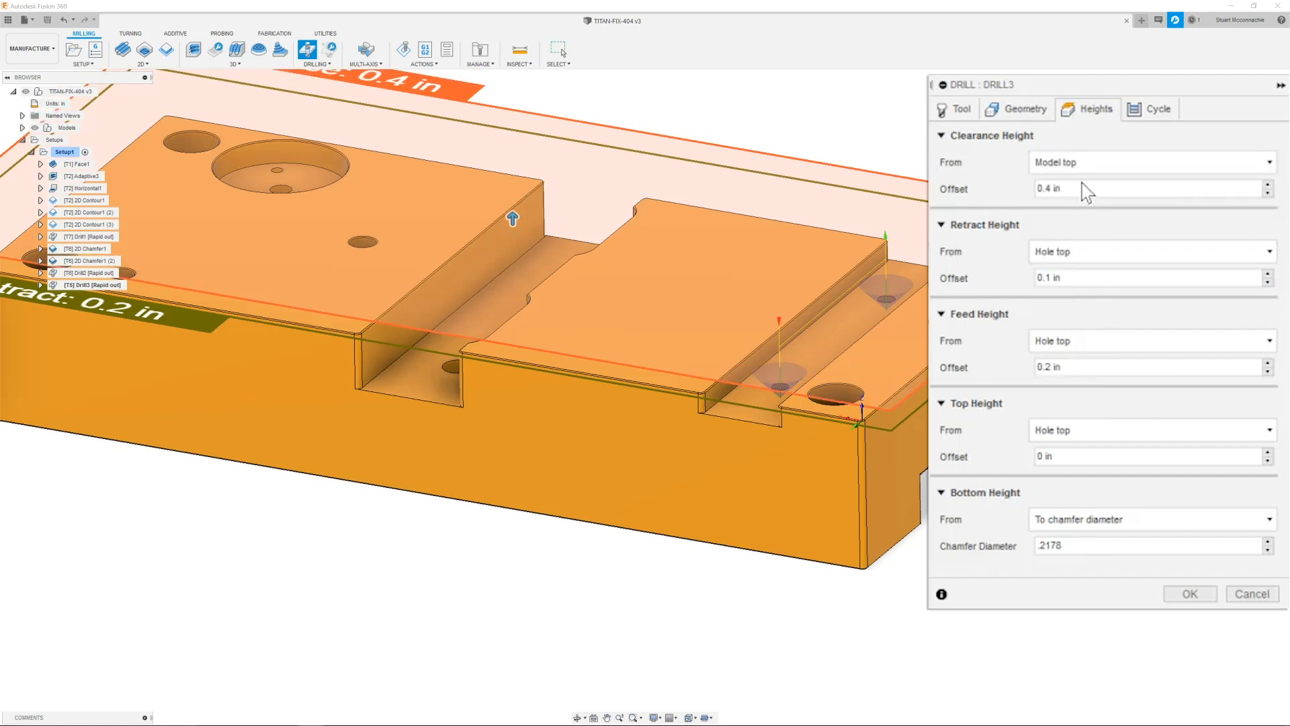
{"action": "left_click", "coordinate": [1082, 187]}
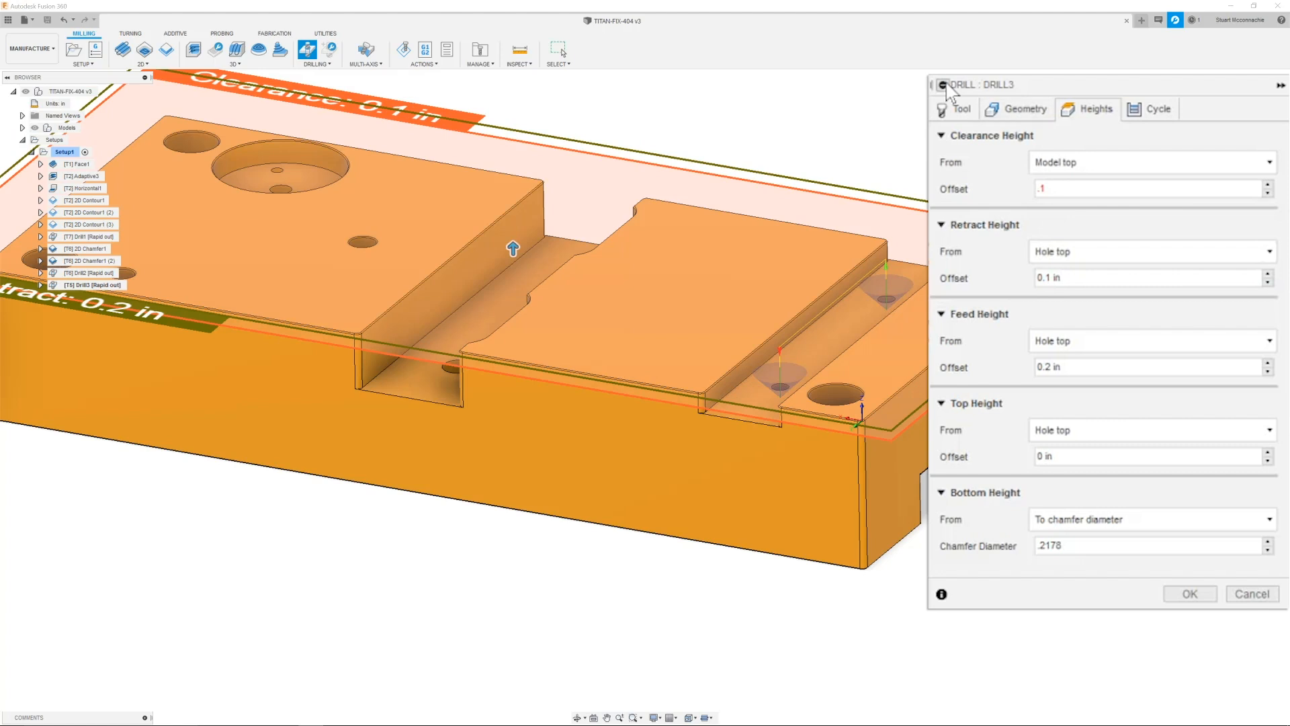
Set the feed height offset to 0.1 in and accept the slot-hole drill operation with the Drilling - rapid out cycle.
{"action": "key", "text": "Tab"}
{"action": "key", "text": "Tab"}
{"action": "middle_click_drag", "start_coordinate": [823, 389], "coordinate": [886, 240], "text": "shift"}
{"action": "type", "text": ".1"}
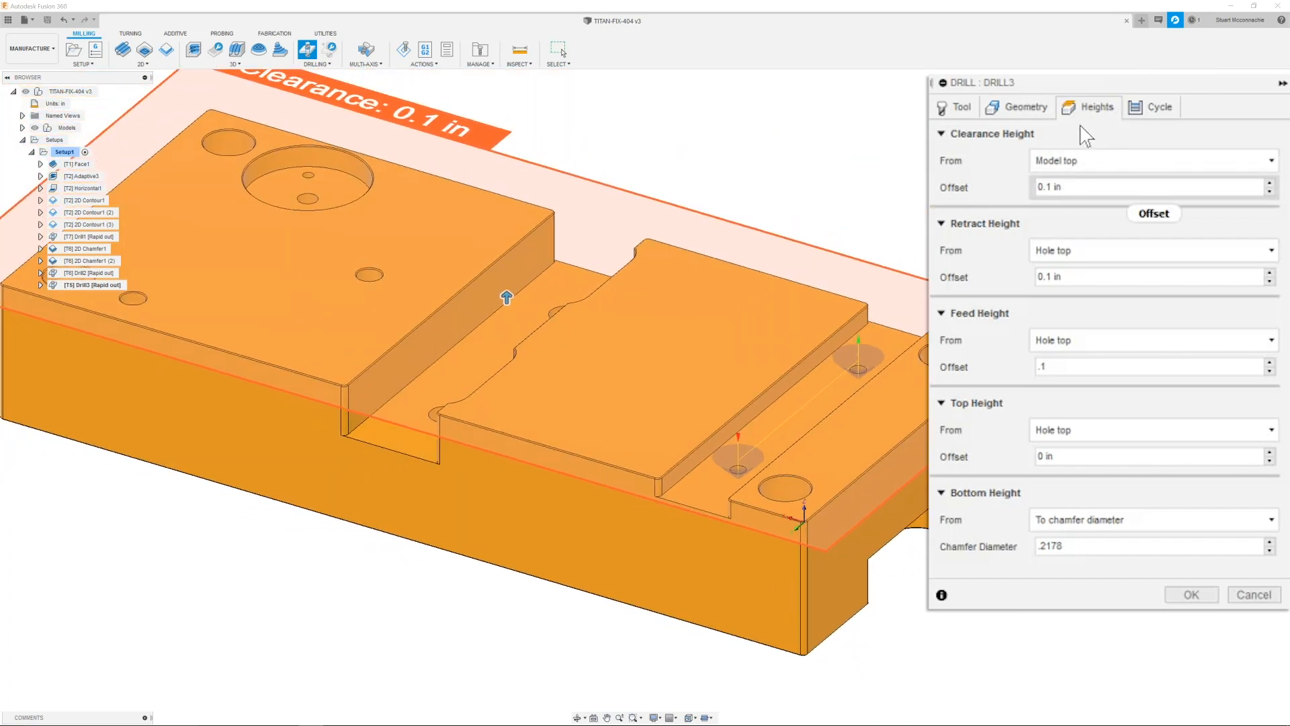
{"action": "left_click", "coordinate": [1142, 111]}
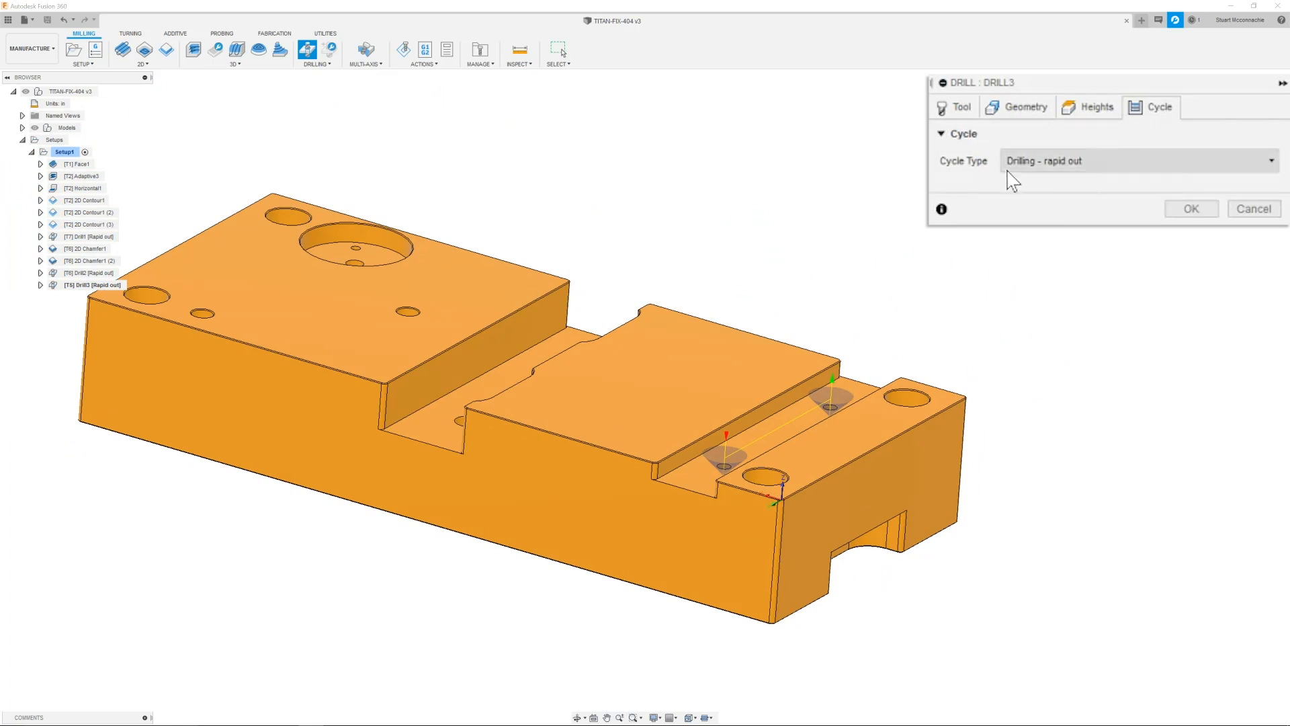
{"action": "left_click", "coordinate": [1190, 209]}
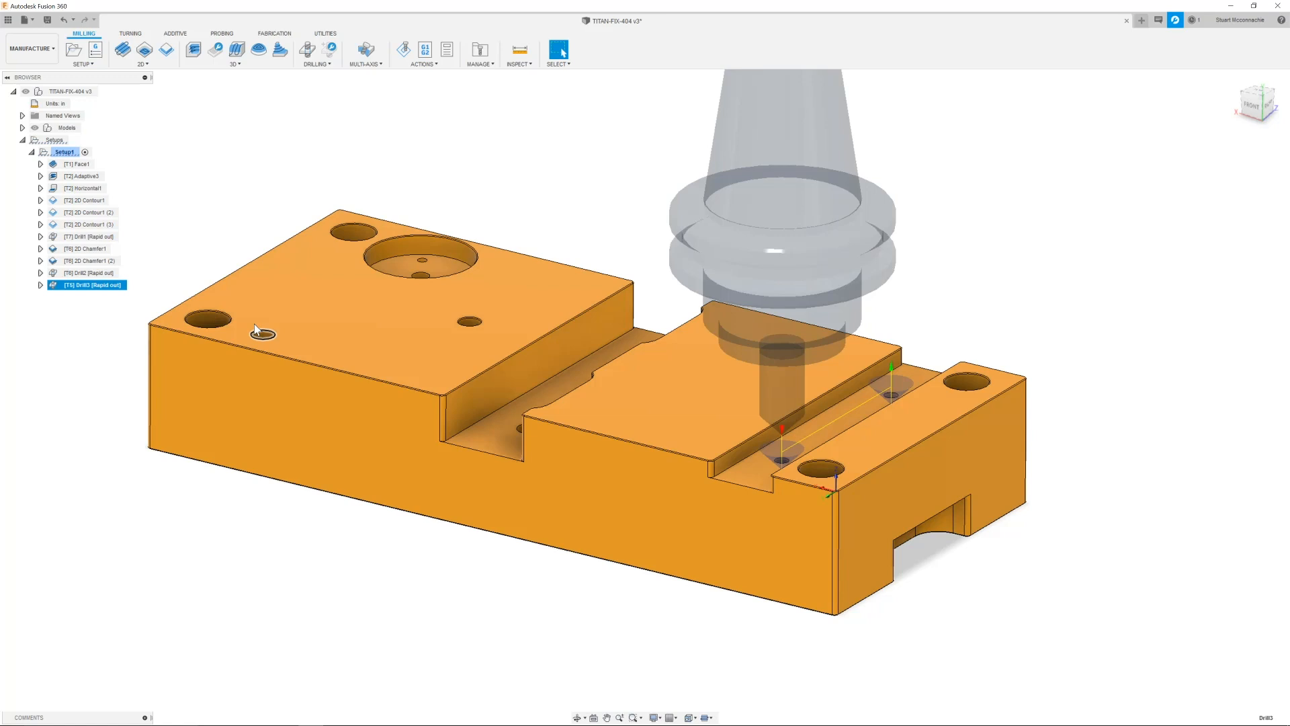
Duplicate the Drill3 spot-drilling operation and open the copy for editing.
{"action": "middle_click_drag", "start_coordinate": [470, 309], "coordinate": [543, 333], "text": "shift"}
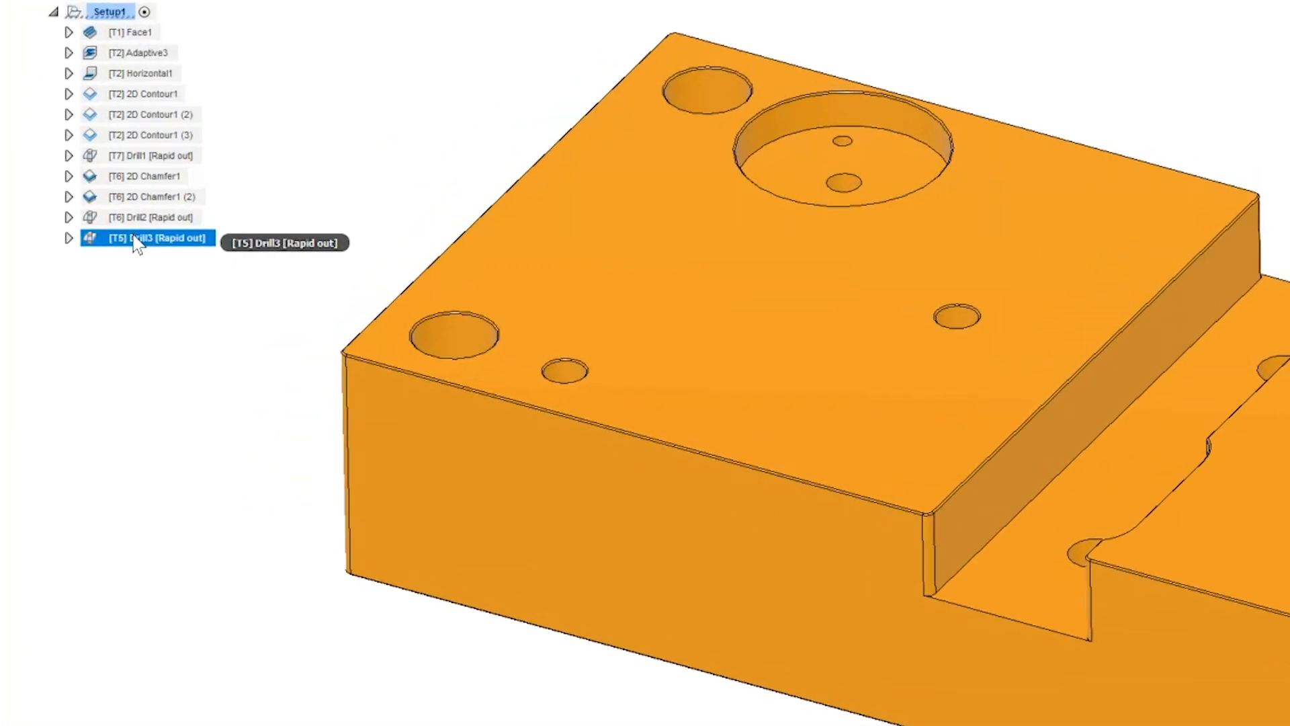
{"action": "right_click", "coordinate": [137, 237]}
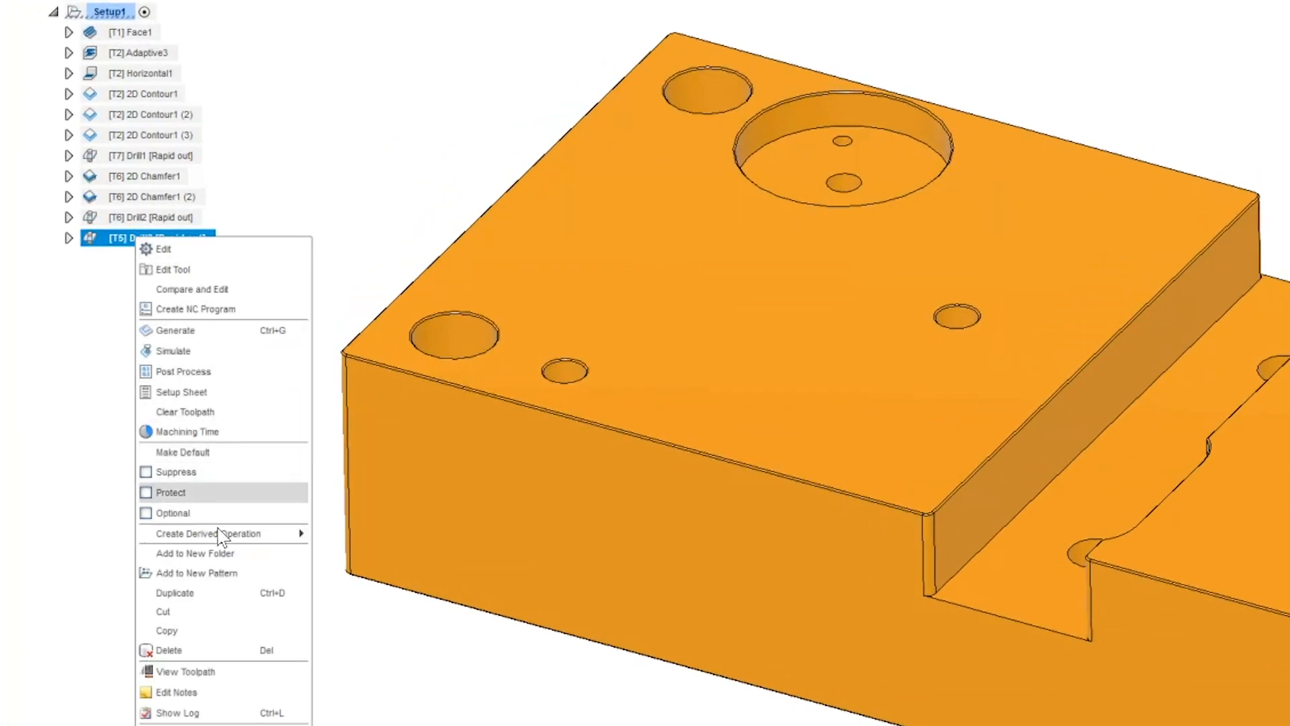
{"action": "left_click", "coordinate": [227, 594]}
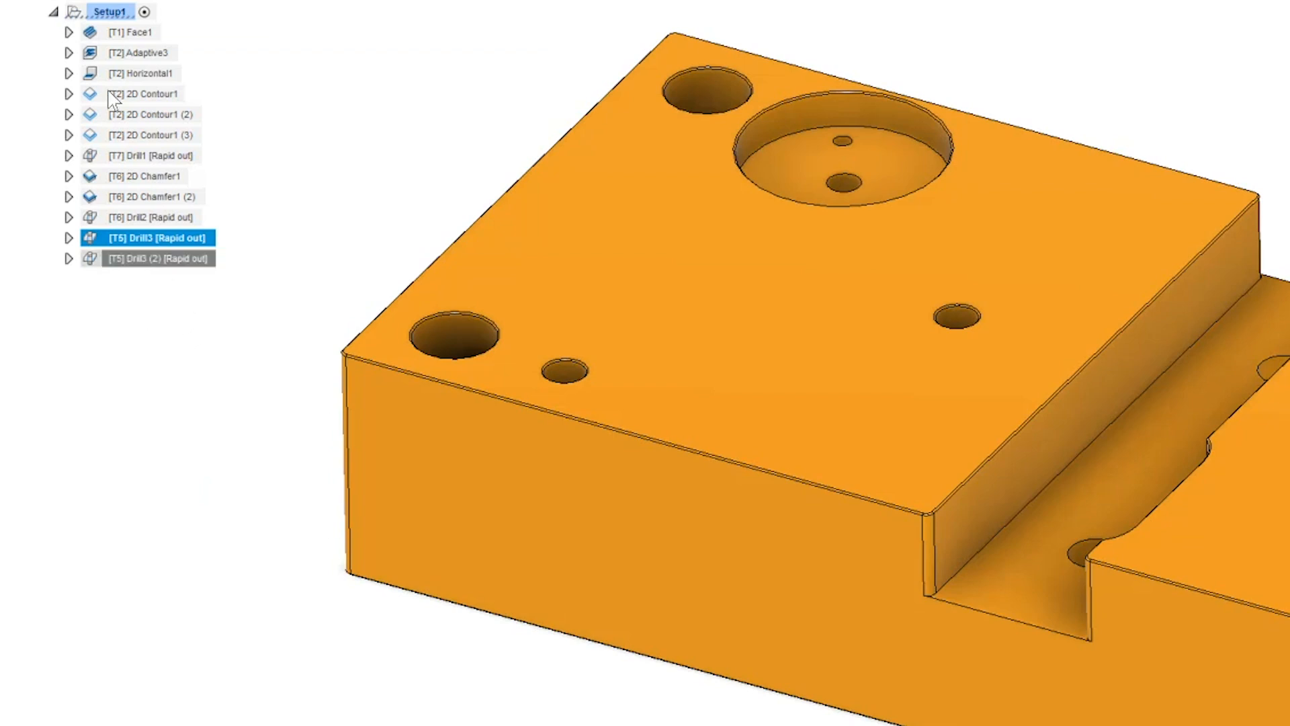
{"action": "right_click", "coordinate": [171, 261]}
{"action": "left_click", "coordinate": [192, 273]}
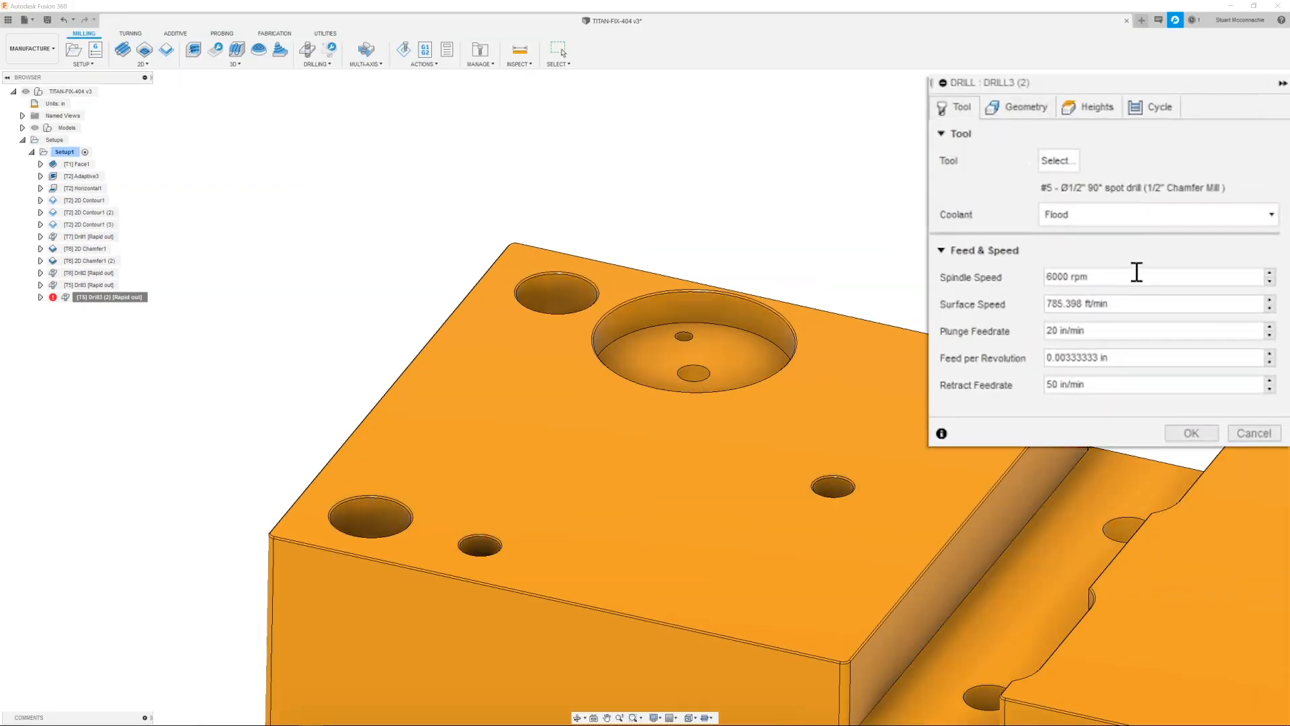
Assign the faces of the two small holes on the large raised block's top face to the duplicated spot drill operation.
{"action": "left_click", "coordinate": [1106, 278]}
{"action": "left_click", "coordinate": [1052, 331]}
{"action": "left_click", "coordinate": [1019, 107]}
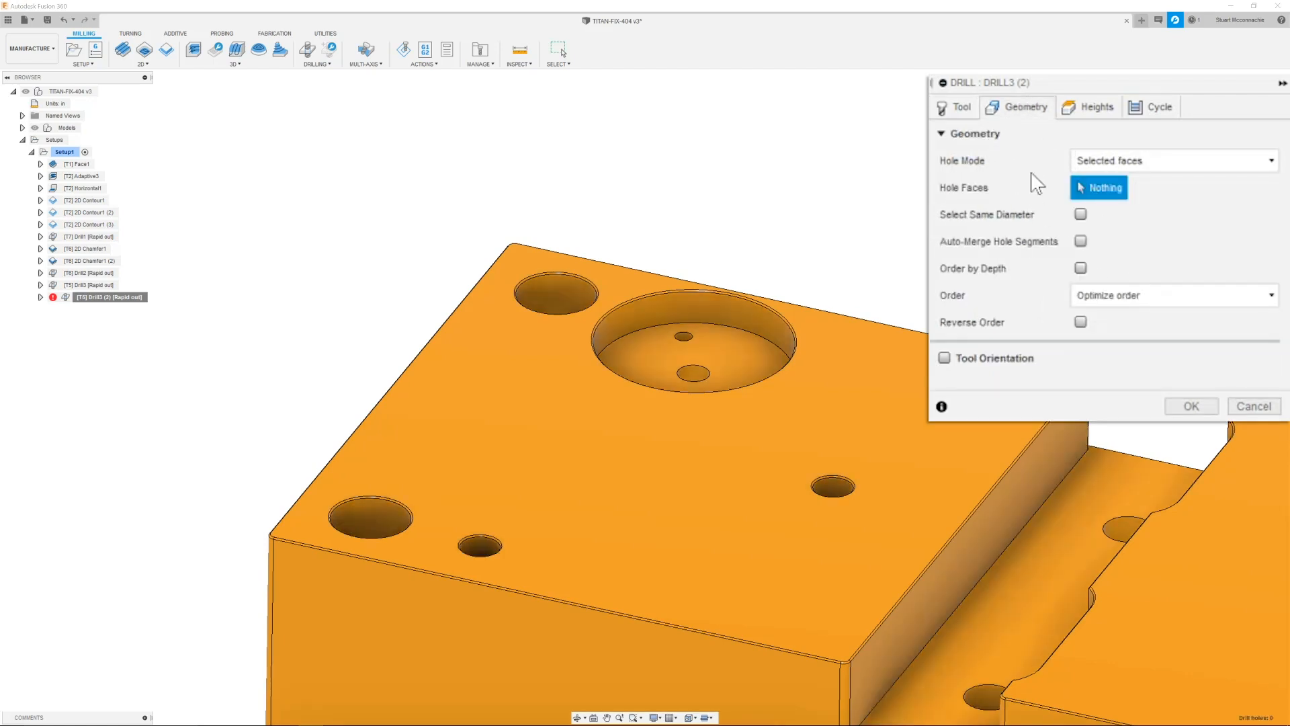
{"action": "left_click", "coordinate": [831, 493]}
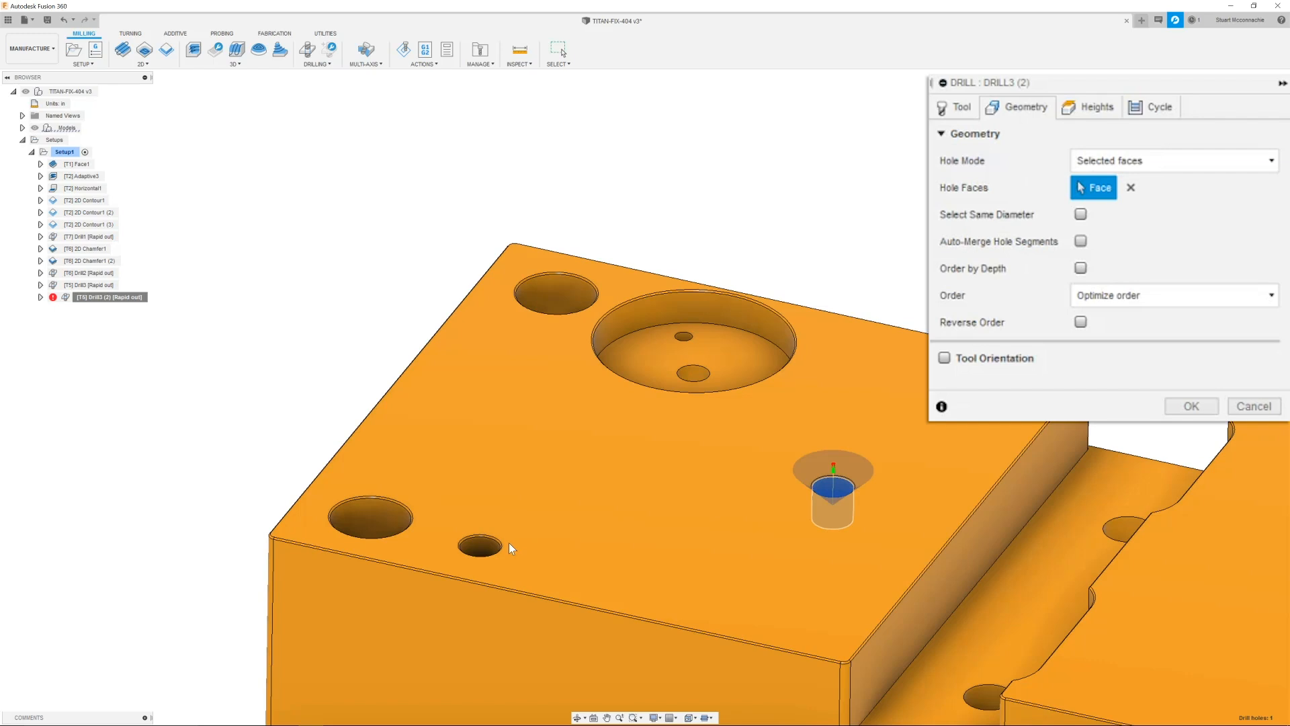
{"action": "left_click", "coordinate": [480, 545]}
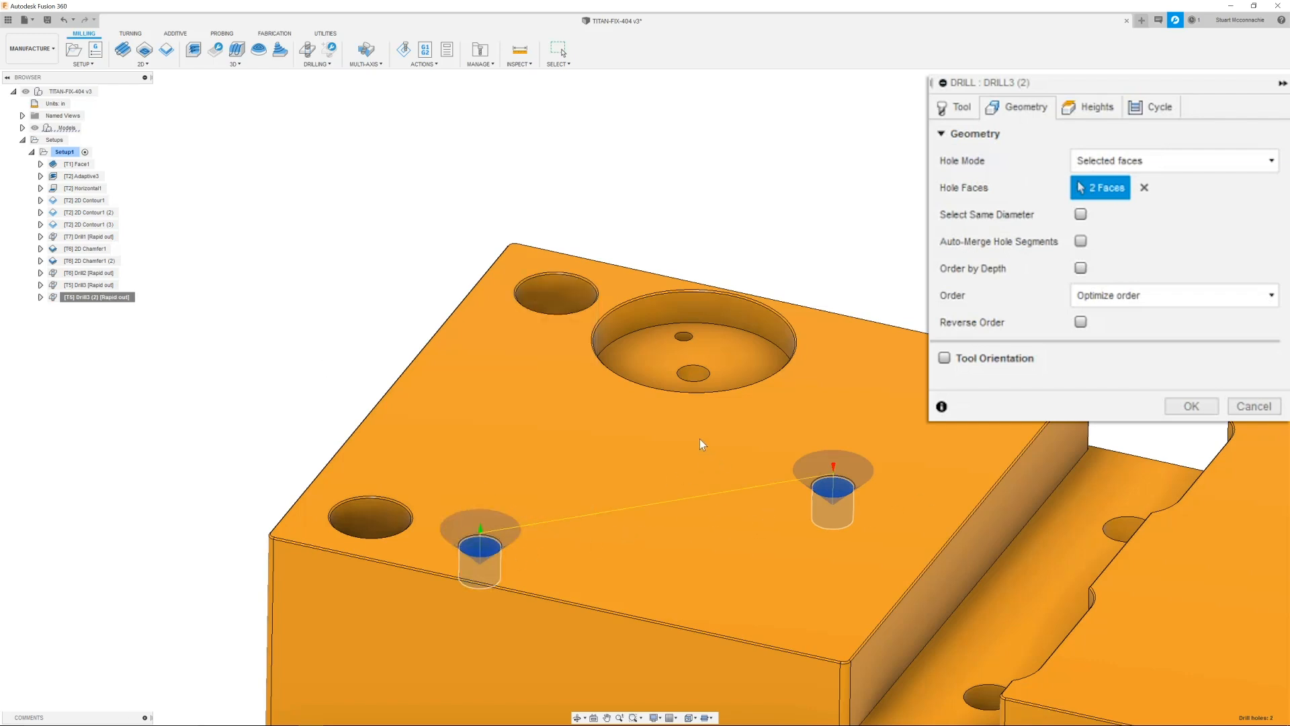
Review the heights, chamfer width and cycle type of the spot drill on the two holes, and accept the operation.
{"action": "left_click", "coordinate": [1089, 107]}
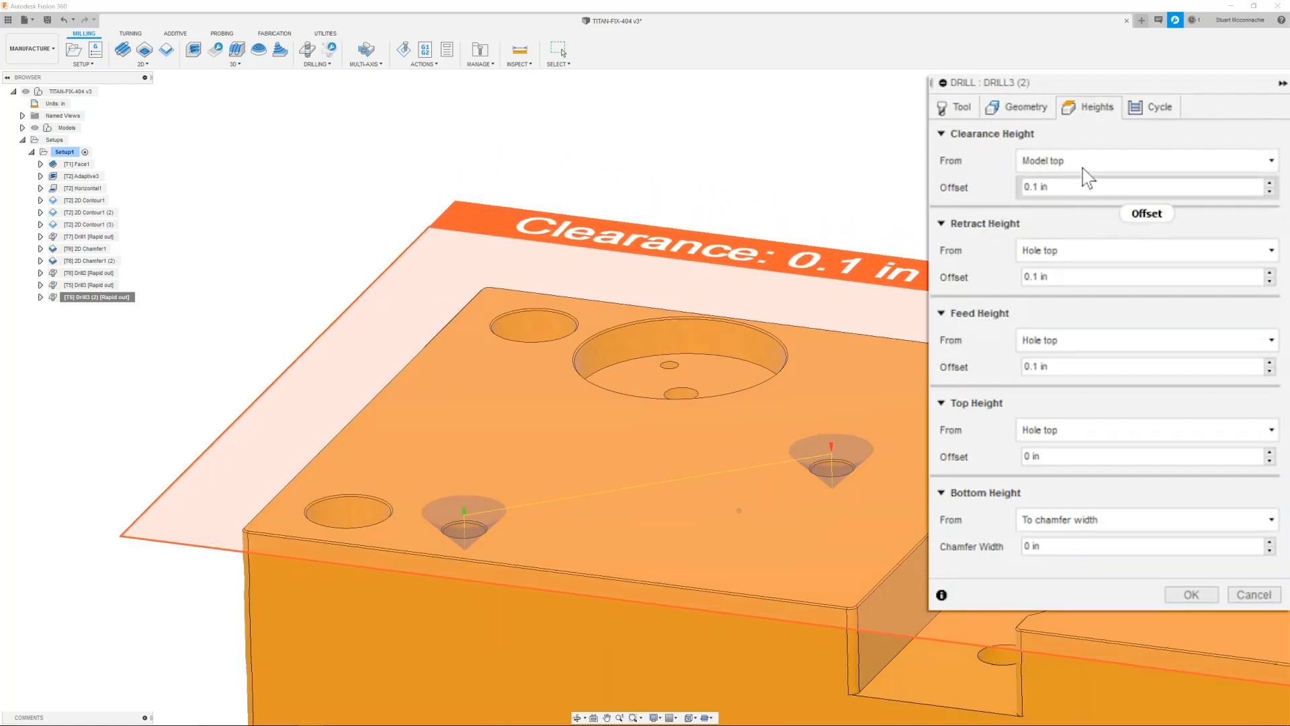
{"action": "left_click", "coordinate": [1069, 188]}
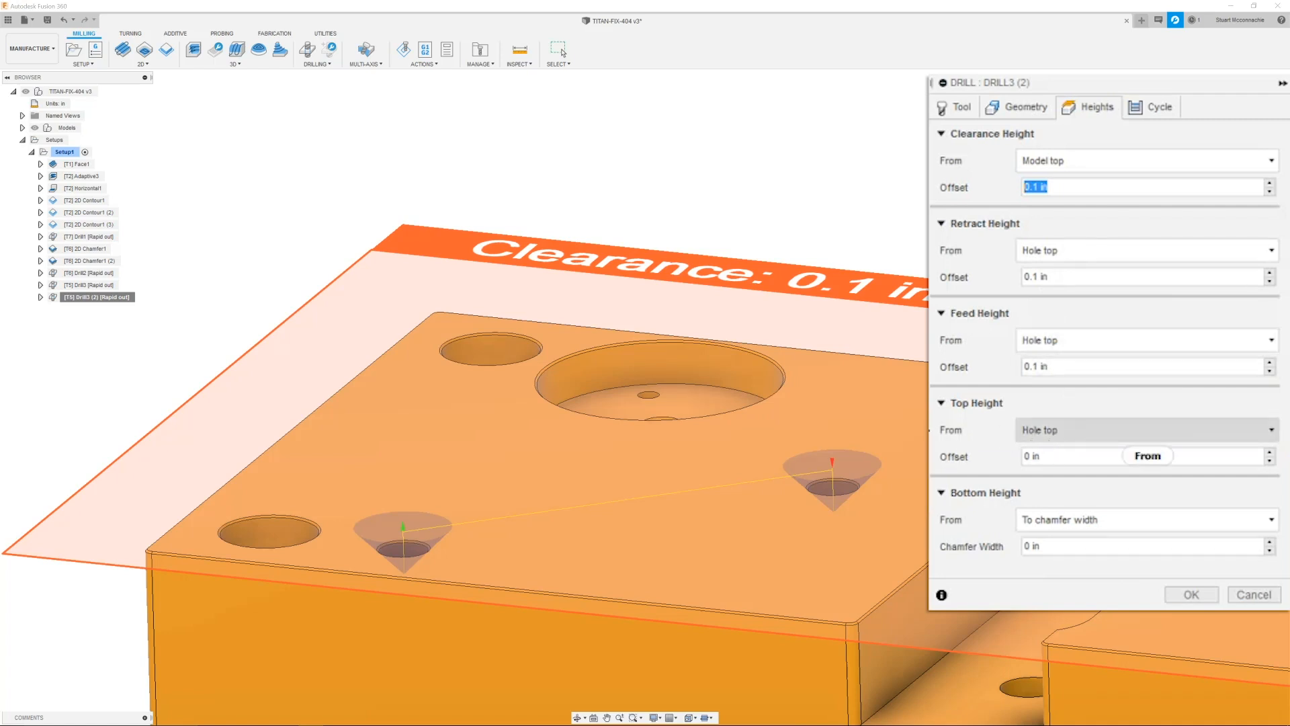
{"action": "left_click", "coordinate": [1038, 456]}
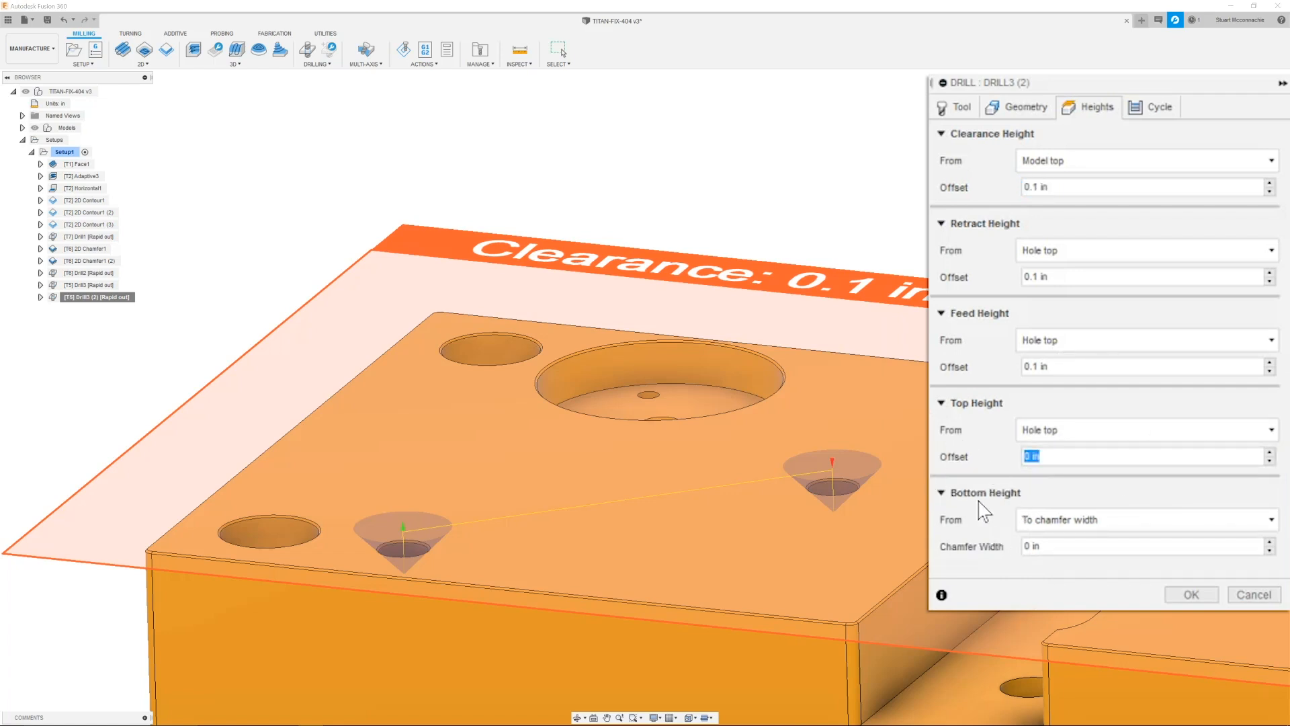
{"action": "scroll", "coordinate": [856, 474], "scroll_direction": "down", "scroll_amount": 3}
{"action": "scroll", "coordinate": [852, 476], "scroll_direction": "up", "scroll_amount": 1}
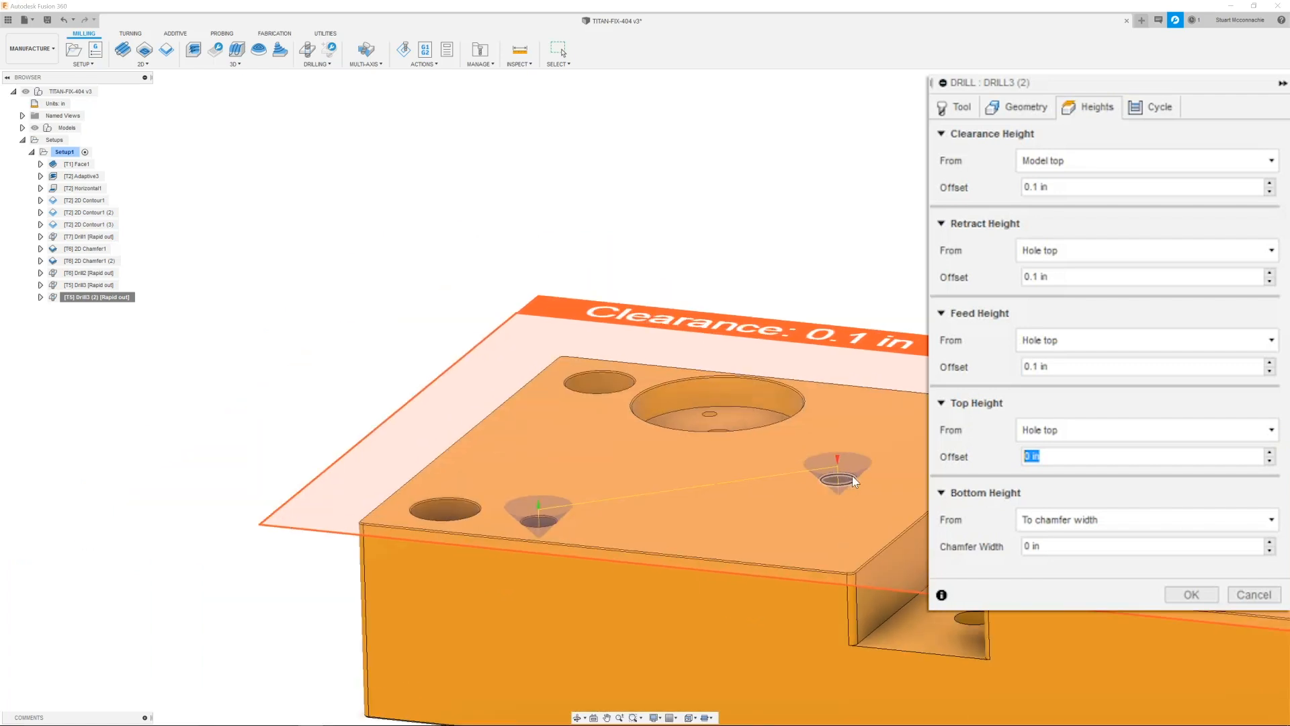
{"action": "scroll", "coordinate": [848, 478], "scroll_direction": "up", "scroll_amount": 5}
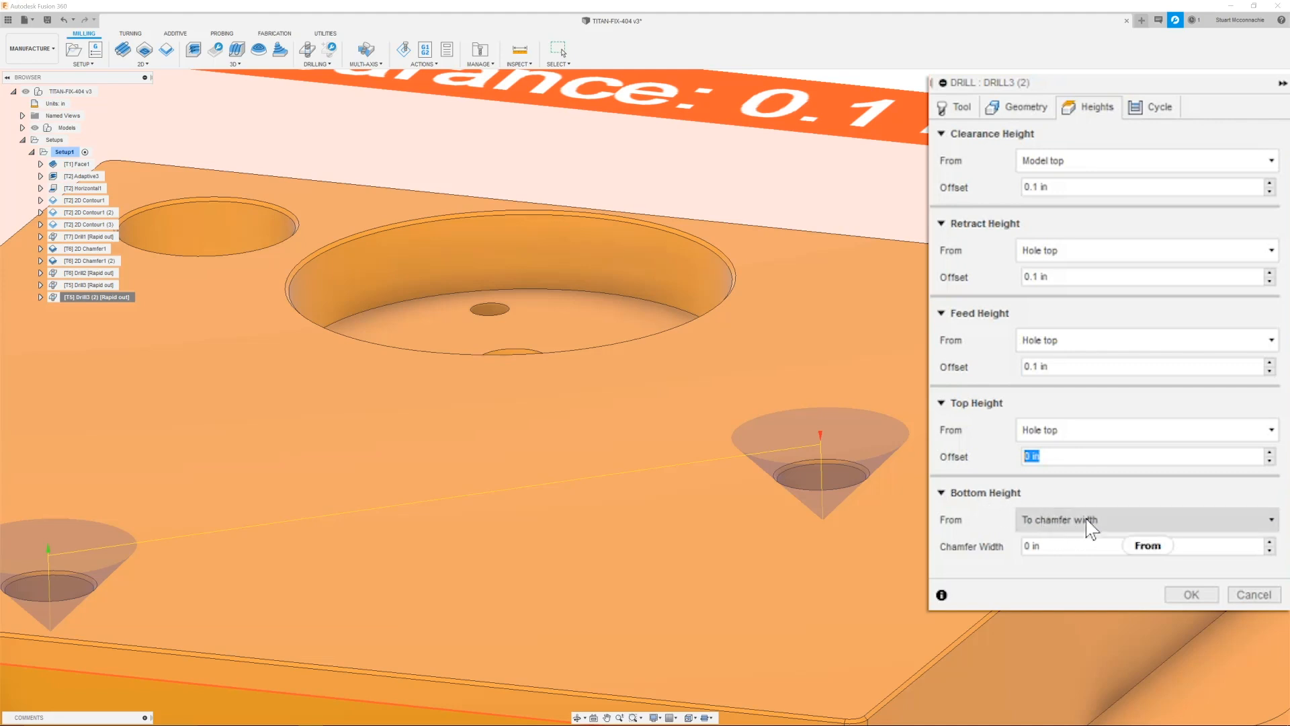
{"action": "left_click_drag", "start_coordinate": [1042, 546], "coordinate": [938, 548]}
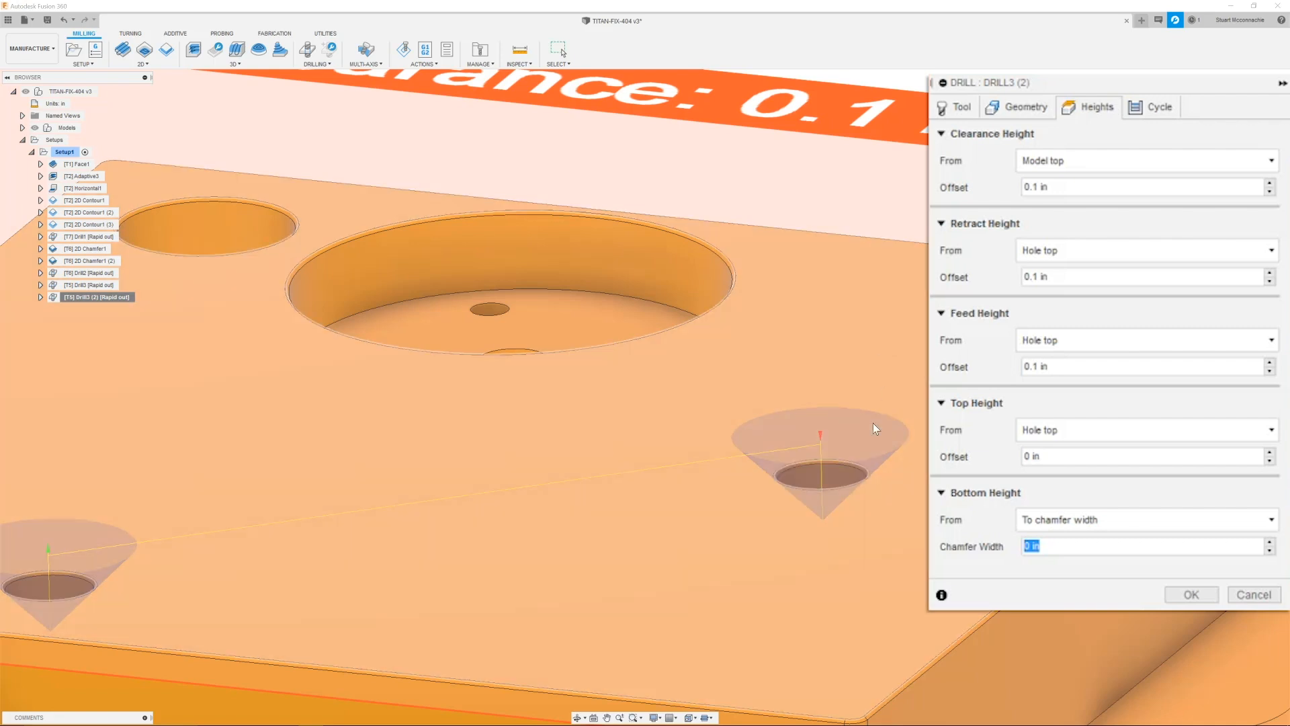
{"action": "scroll", "coordinate": [582, 450], "scroll_direction": "down", "scroll_amount": 4}
{"action": "middle_click_drag", "start_coordinate": [582, 450], "coordinate": [926, 328], "text": "shift"}
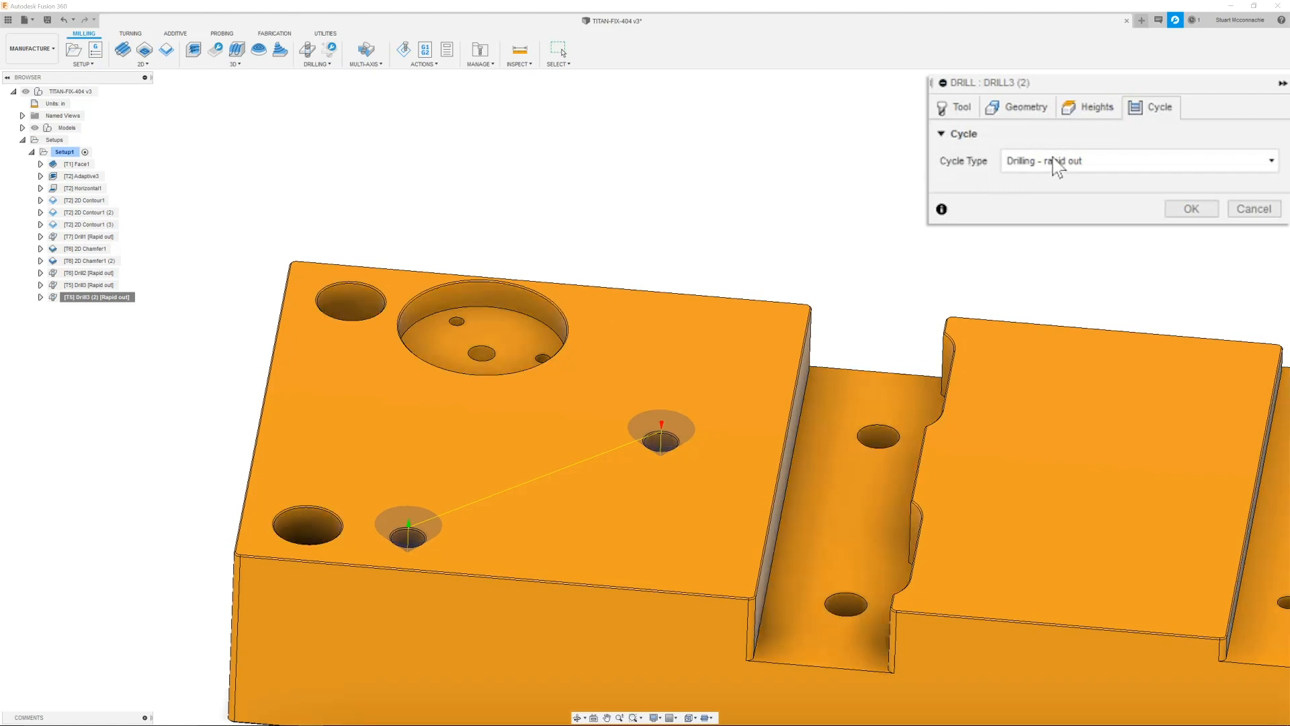
{"action": "left_click", "coordinate": [1203, 210]}
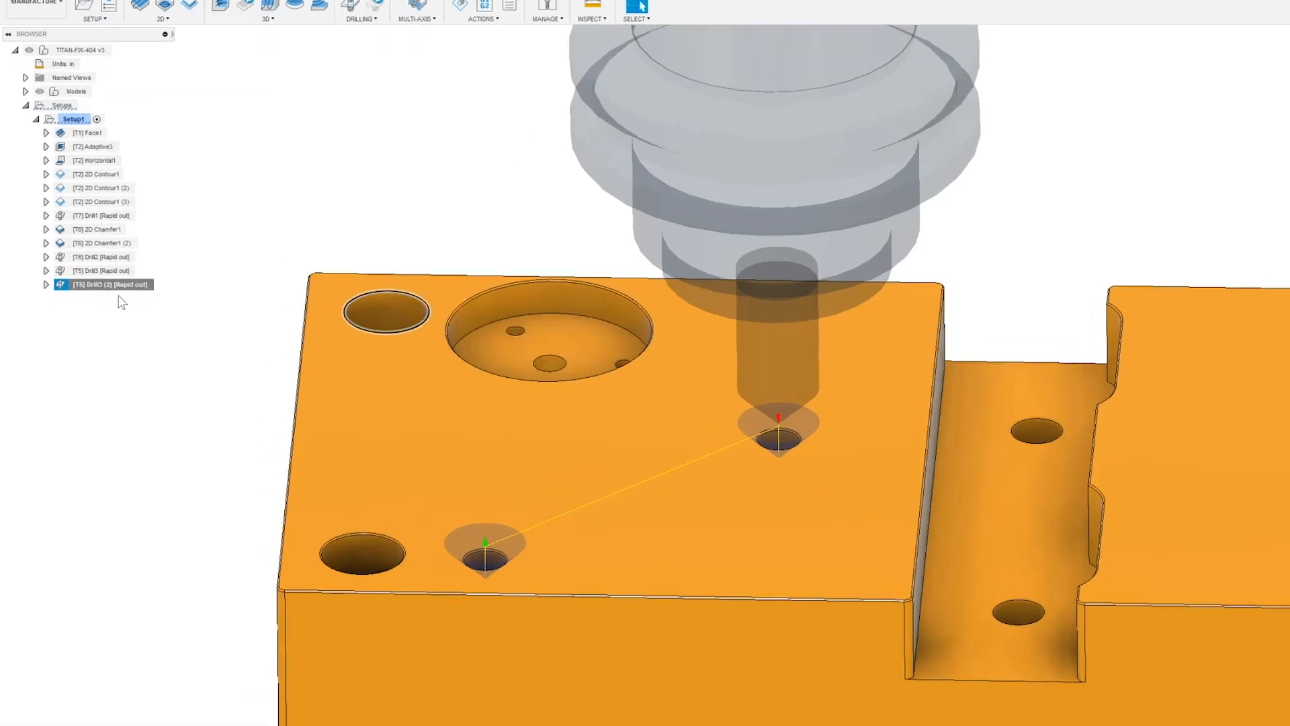
Duplicate the Drill3 (2) operation and open the new copy for editing.
{"action": "right_click", "coordinate": [96, 299]}
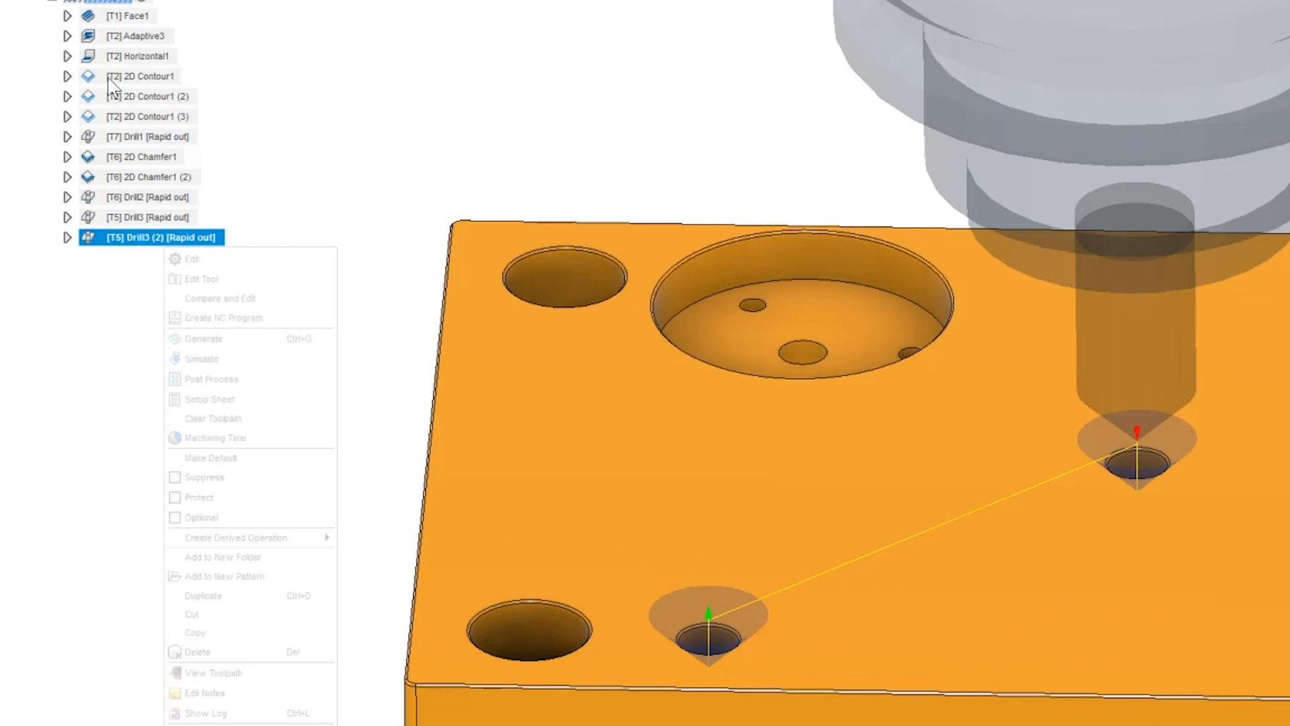
{"action": "left_click", "coordinate": [203, 595]}
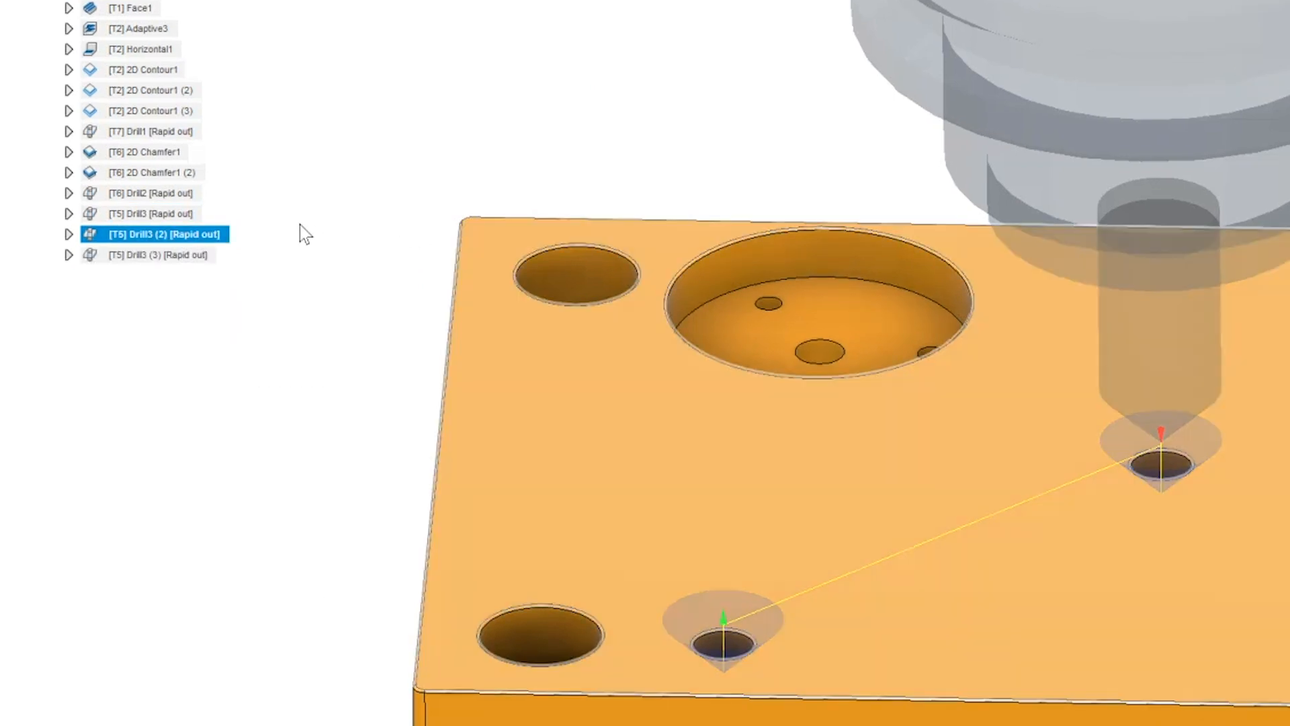
{"action": "left_click", "coordinate": [168, 256]}
{"action": "right_click", "coordinate": [148, 255]}
{"action": "left_click", "coordinate": [278, 275]}
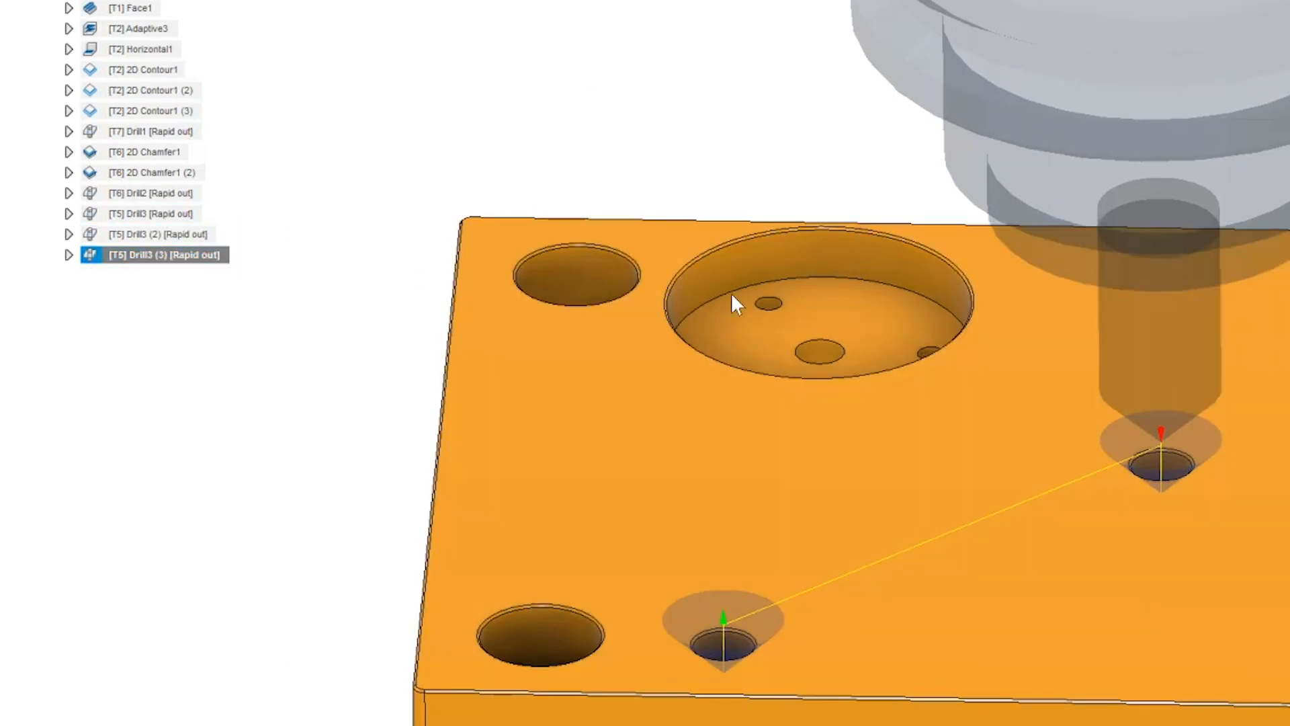
Clear the copied hole faces and select the centre hole in the floor of the circular pocket instead.
{"action": "left_click", "coordinate": [954, 106]}
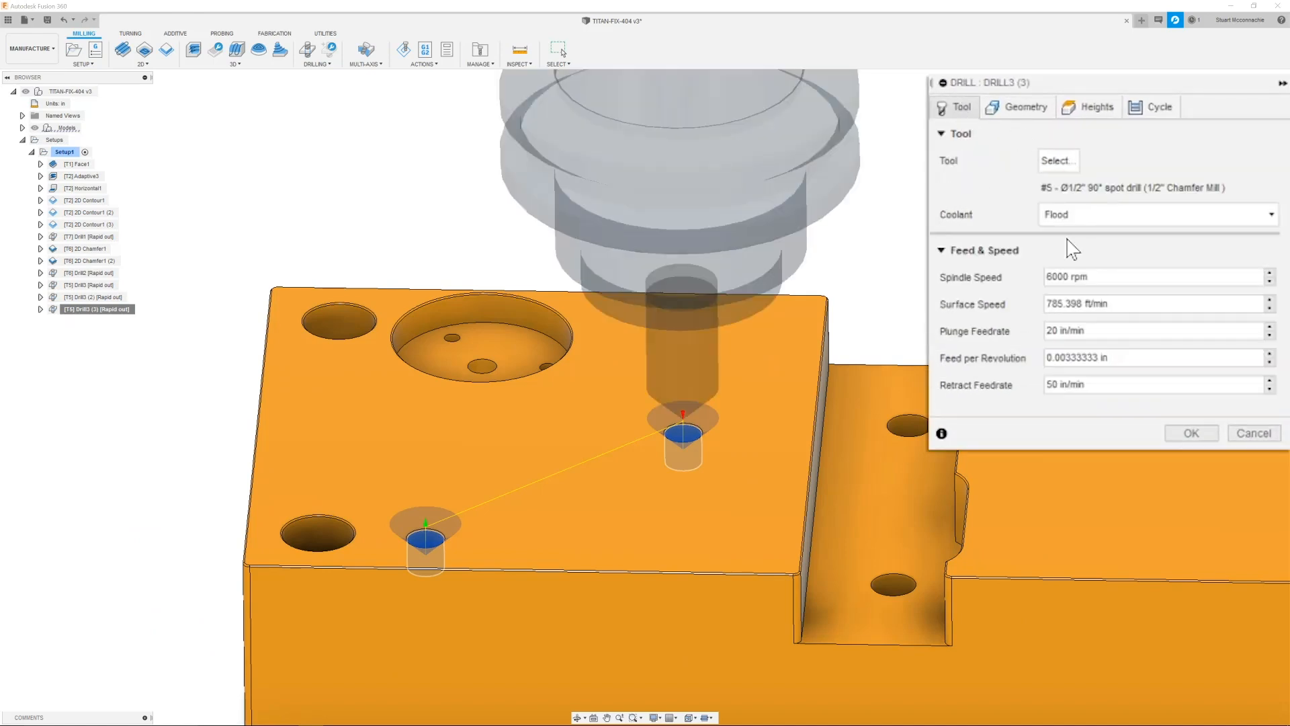
{"action": "left_click", "coordinate": [1088, 276]}
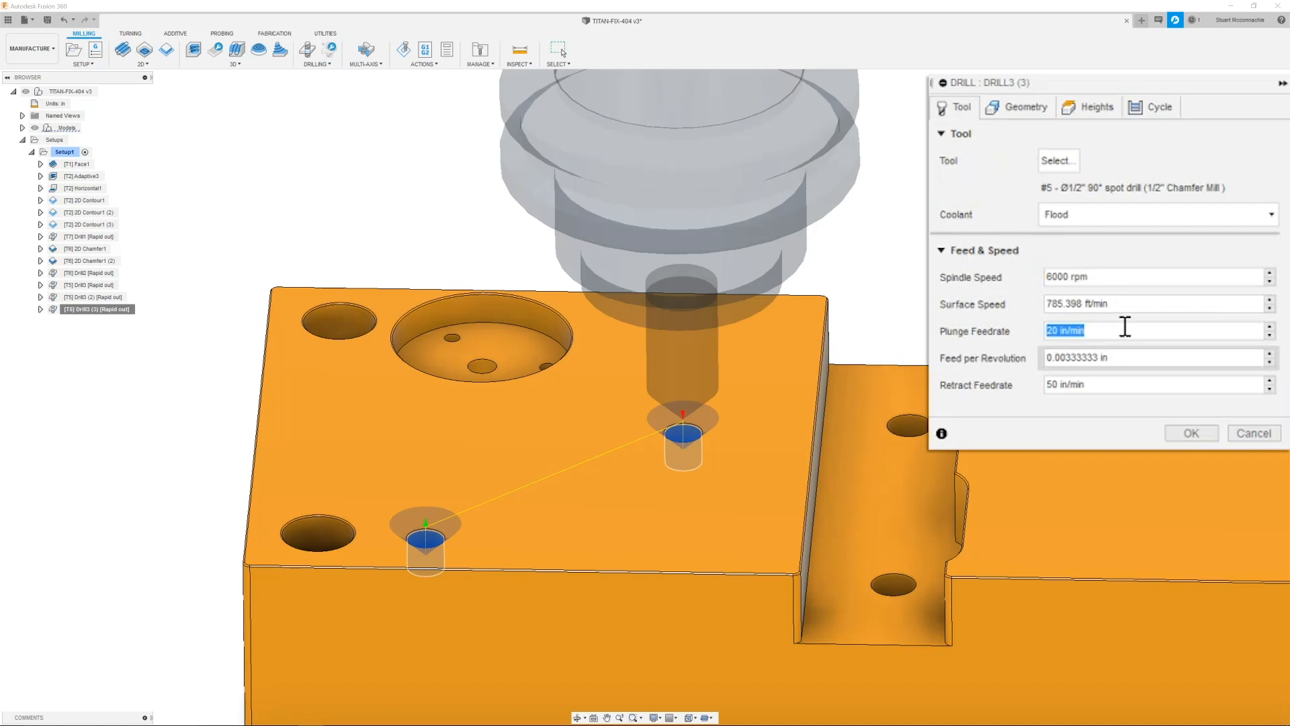
{"action": "left_click", "coordinate": [1007, 111]}
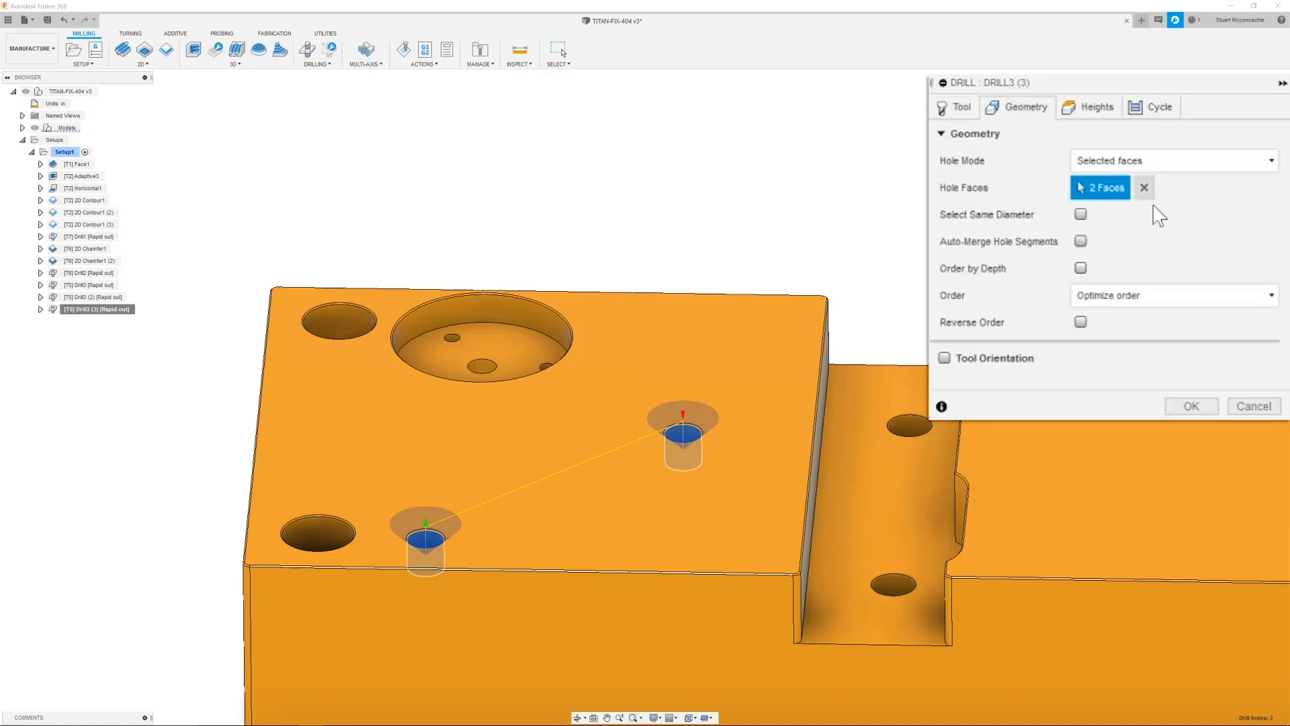
{"action": "left_click", "coordinate": [1144, 188]}
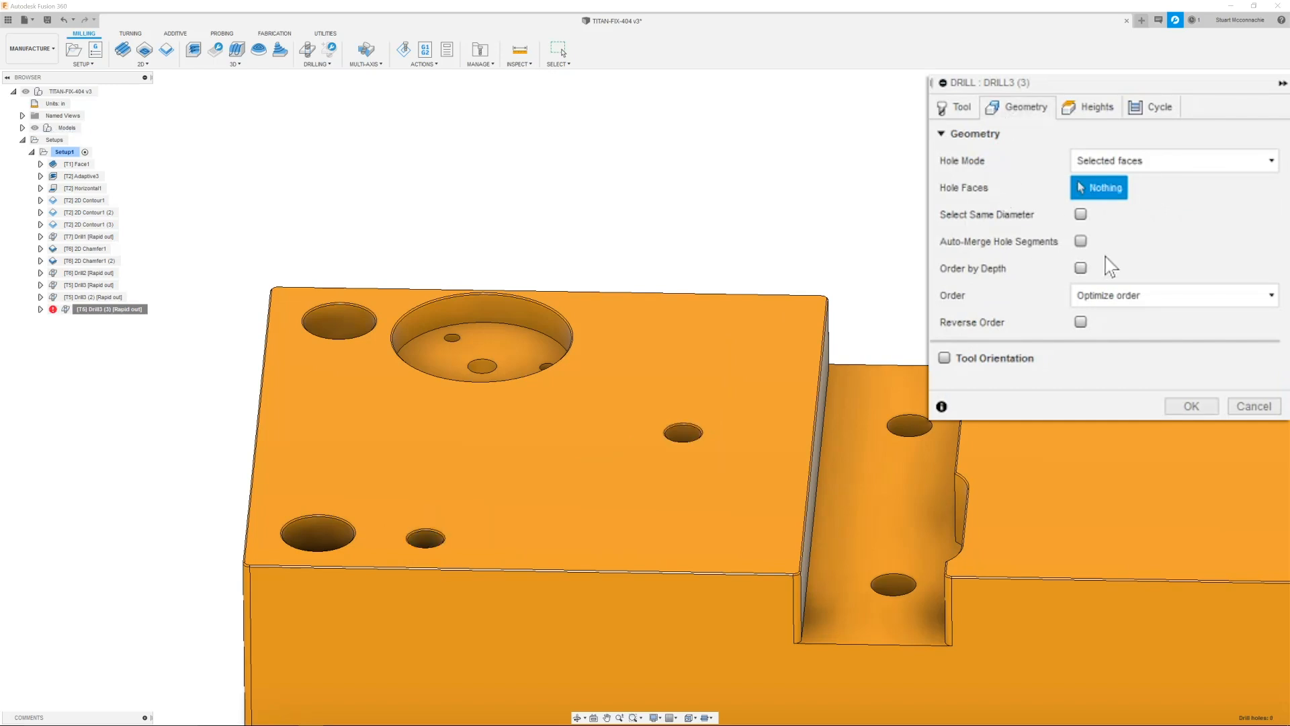
{"action": "left_click", "coordinate": [484, 369]}
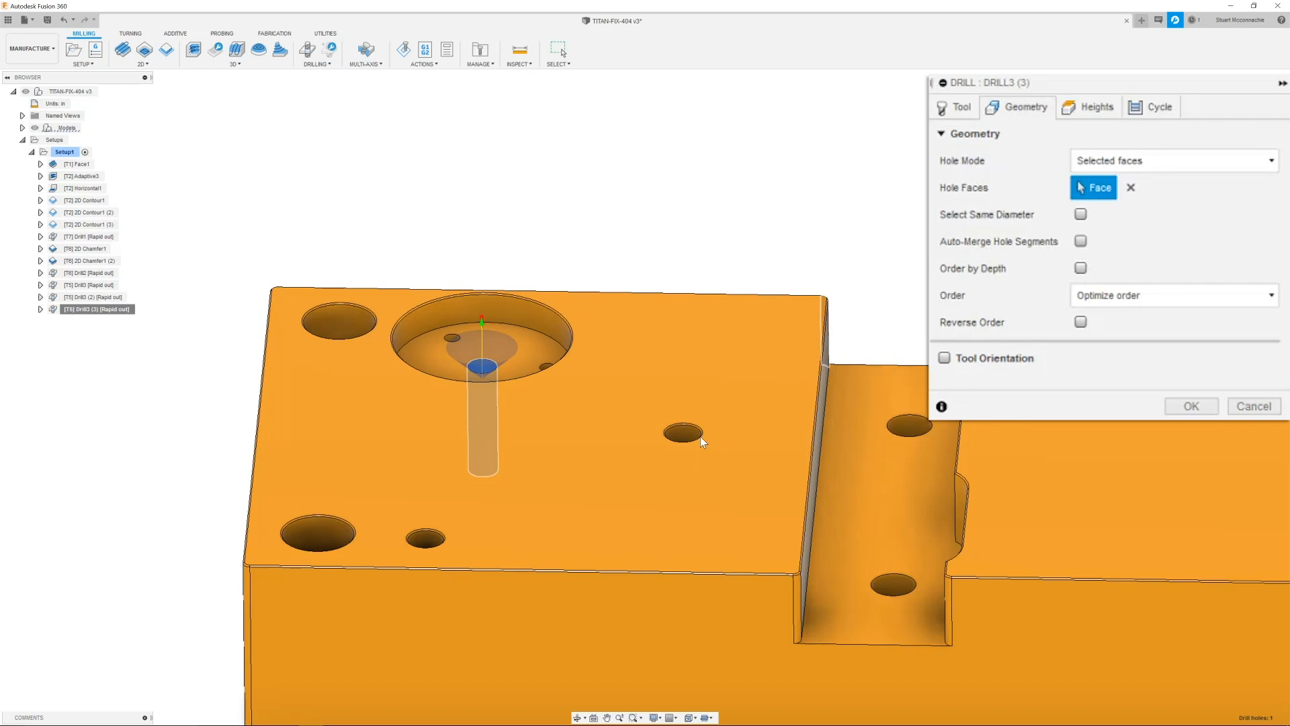
{"action": "scroll", "coordinate": [457, 513], "scroll_direction": "up", "scroll_amount": 5}
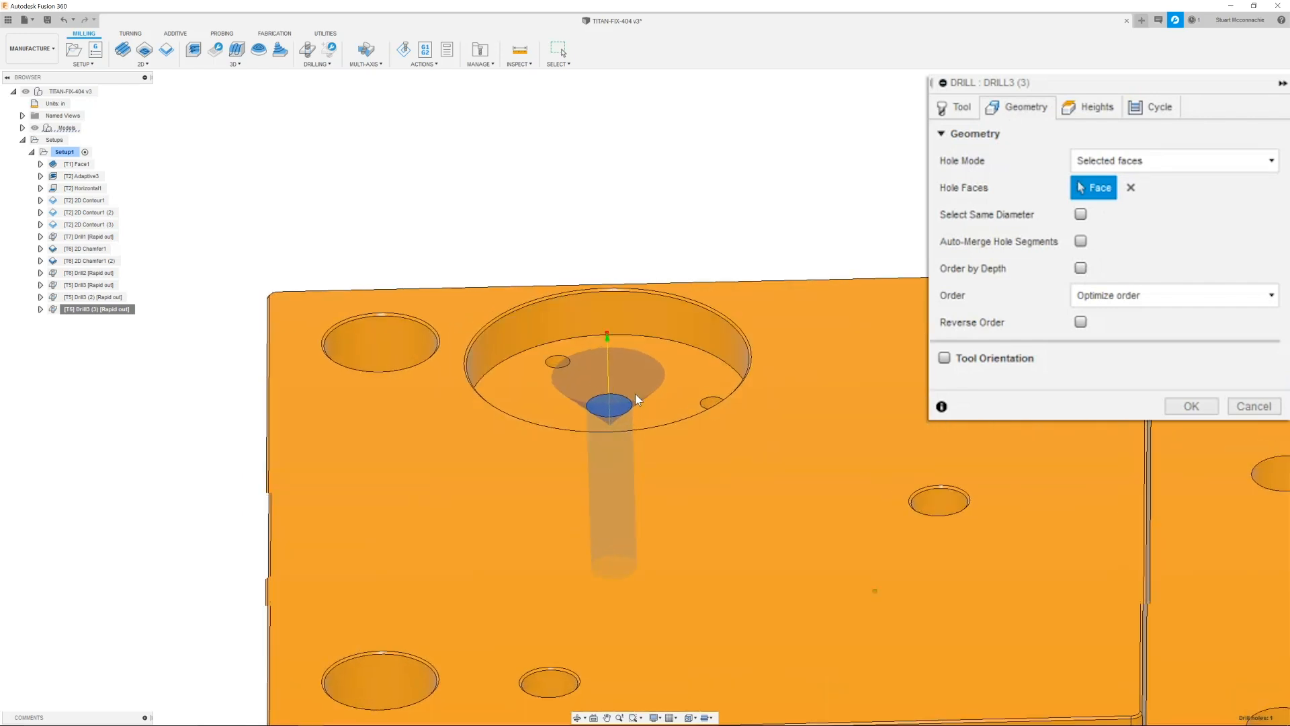
{"action": "scroll", "coordinate": [615, 437], "scroll_direction": "down", "scroll_amount": 3}
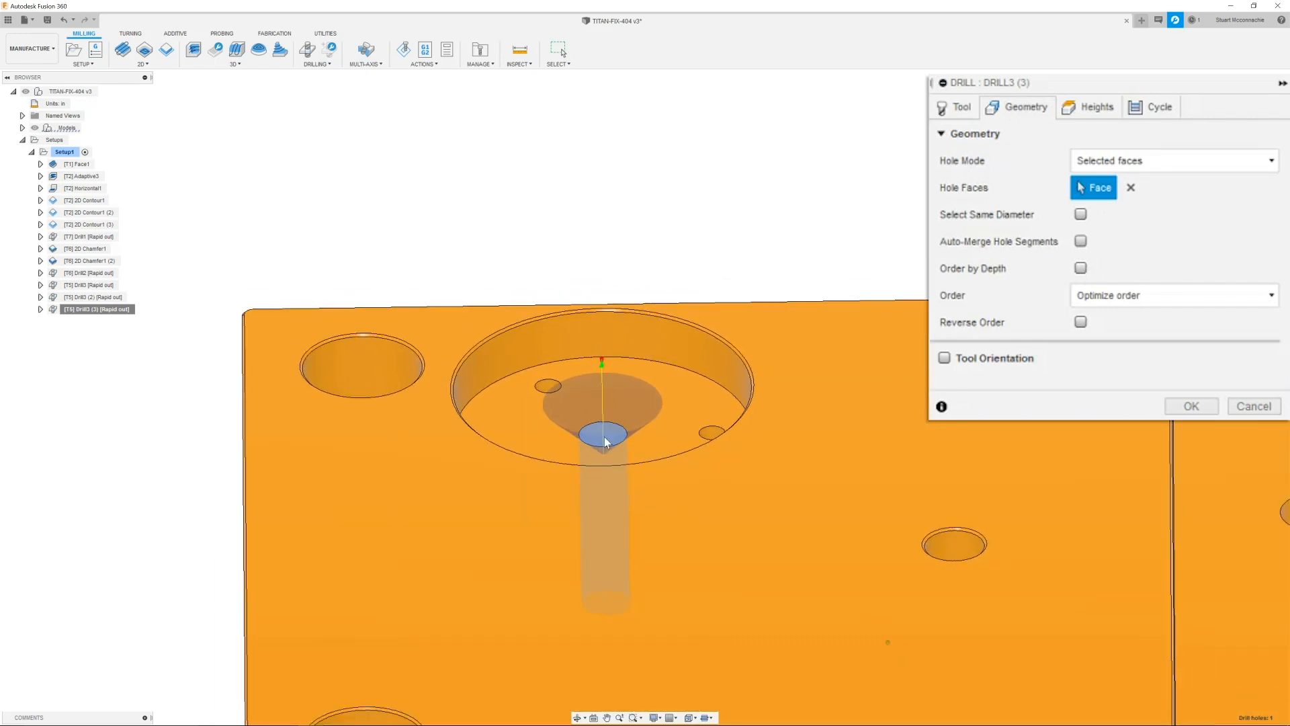
{"action": "middle_click_drag", "start_coordinate": [578, 440], "coordinate": [635, 422], "text": "shift"}
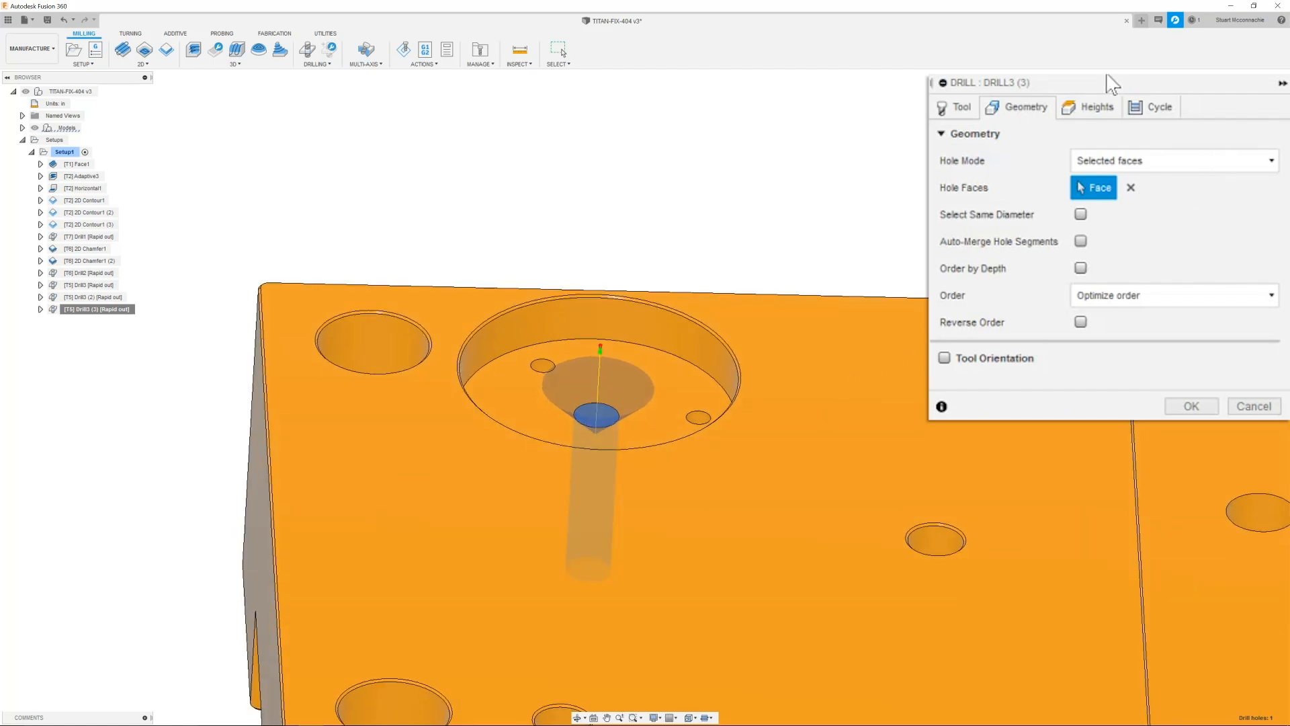
Set the bottom height to a chamfer diameter of .275 in for the pocket's centre hole and accept the operation.
{"action": "left_click", "coordinate": [1089, 106]}
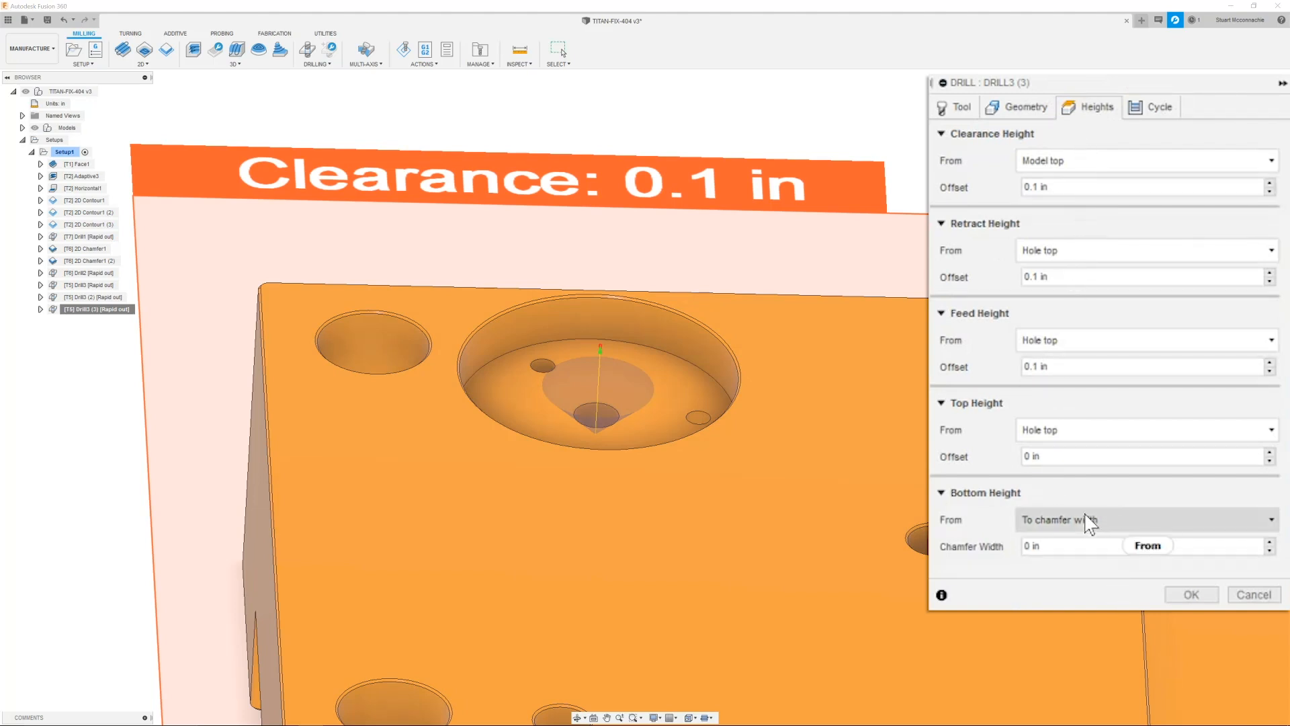
{"action": "left_click", "coordinate": [1142, 520]}
{"action": "scroll", "coordinate": [1071, 645], "scroll_direction": "down", "scroll_amount": 3}
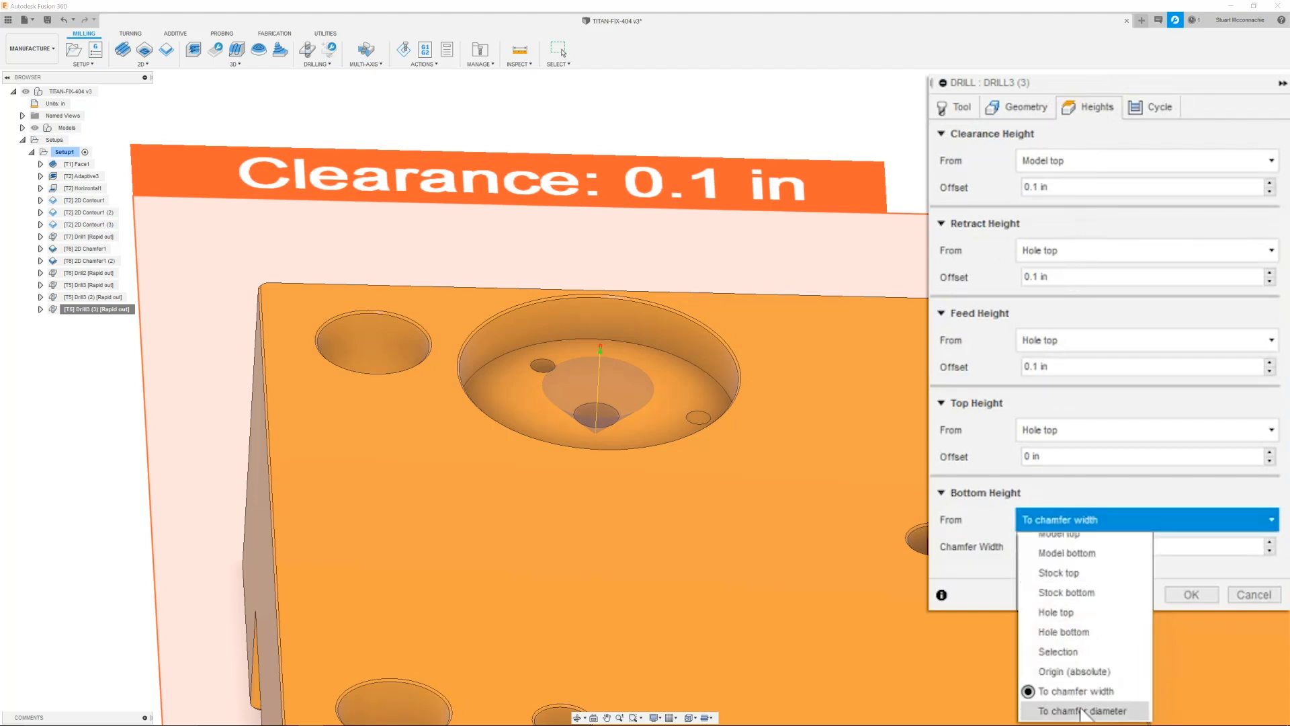
{"action": "left_click", "coordinate": [1079, 703]}
{"action": "left_click_drag", "start_coordinate": [1070, 547], "coordinate": [931, 557]}
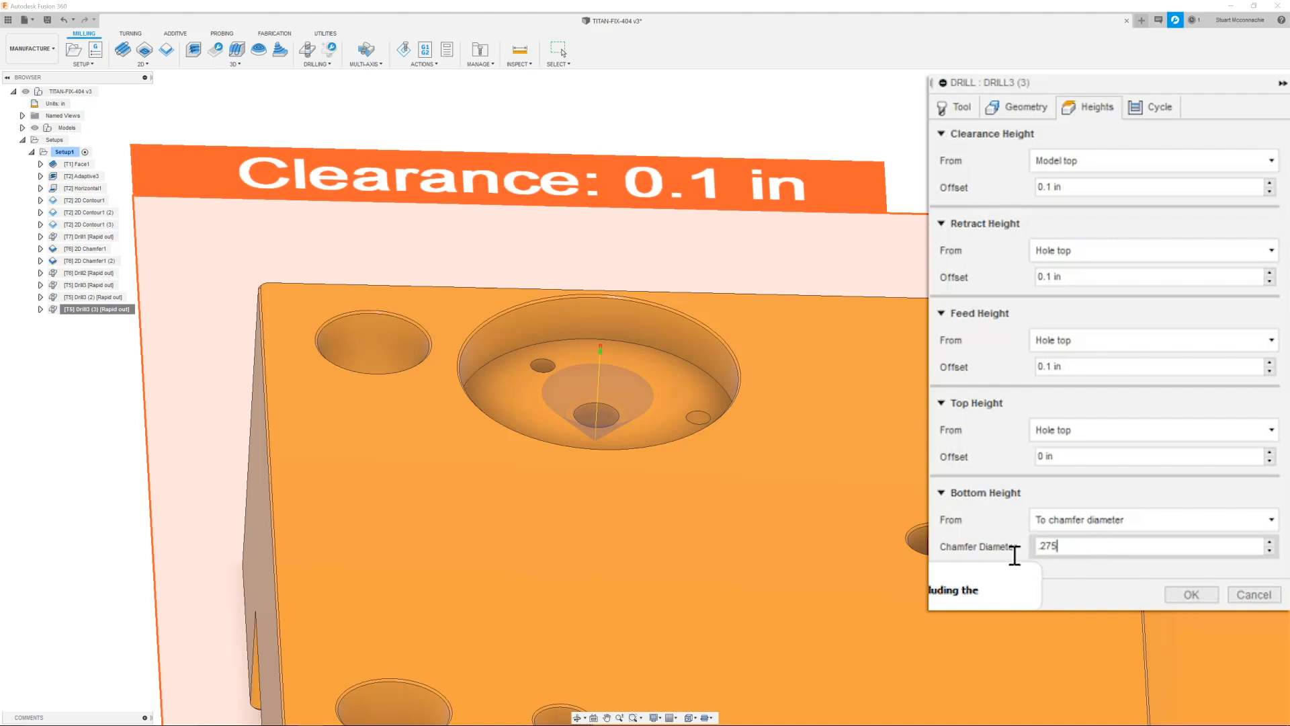
{"action": "left_click_drag", "start_coordinate": [1015, 555], "coordinate": [1010, 558]}
{"action": "left_click", "coordinate": [1117, 547]}
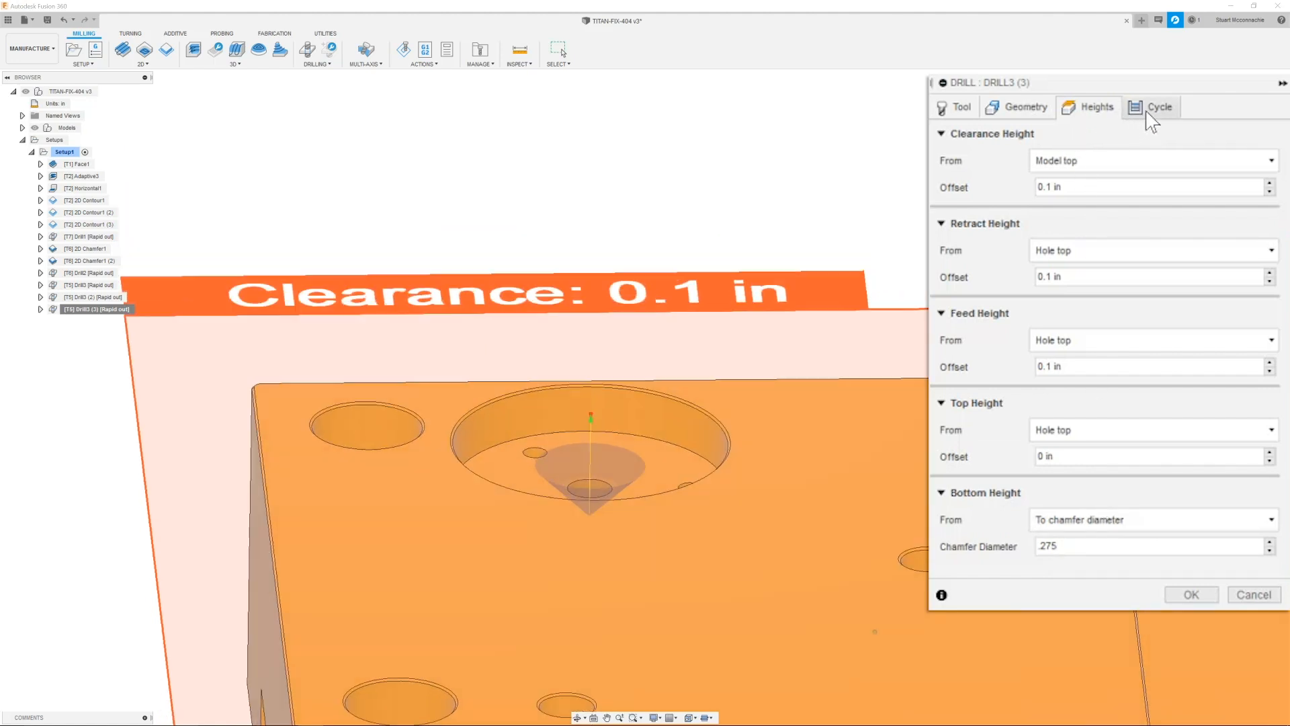
{"action": "left_click", "coordinate": [1150, 108]}
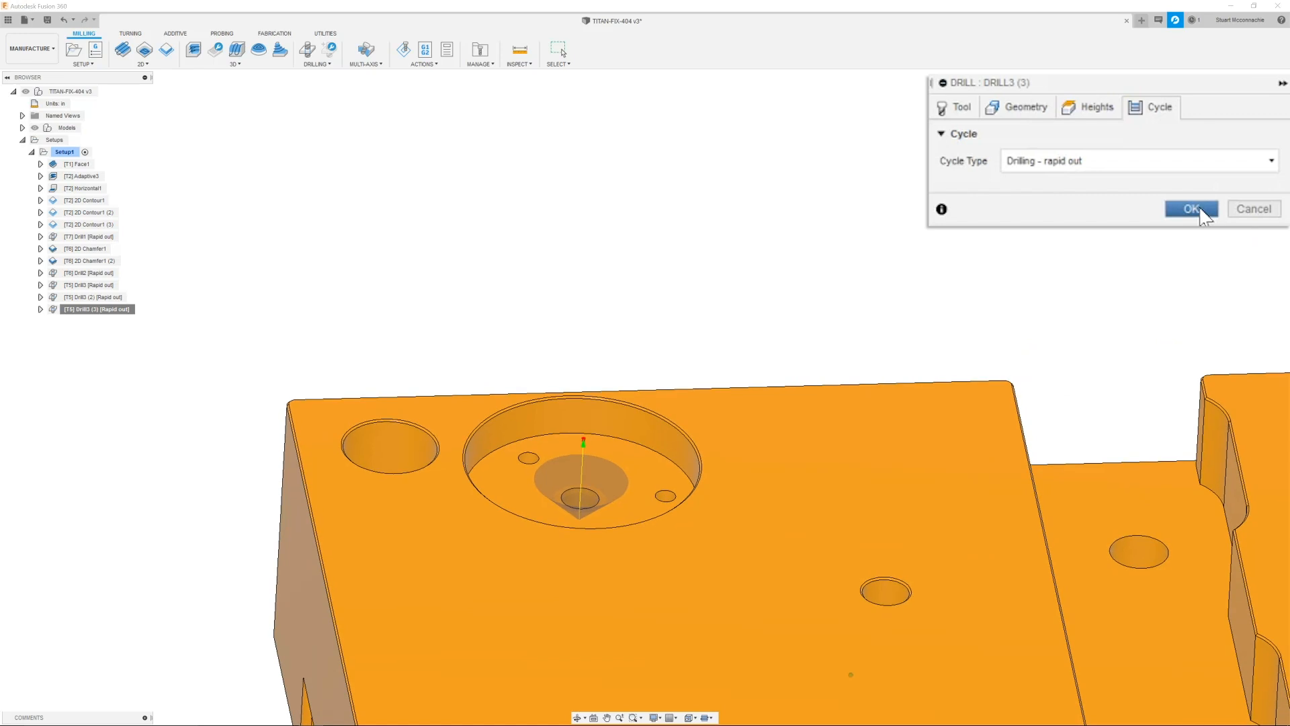
{"action": "left_click", "coordinate": [1191, 208]}
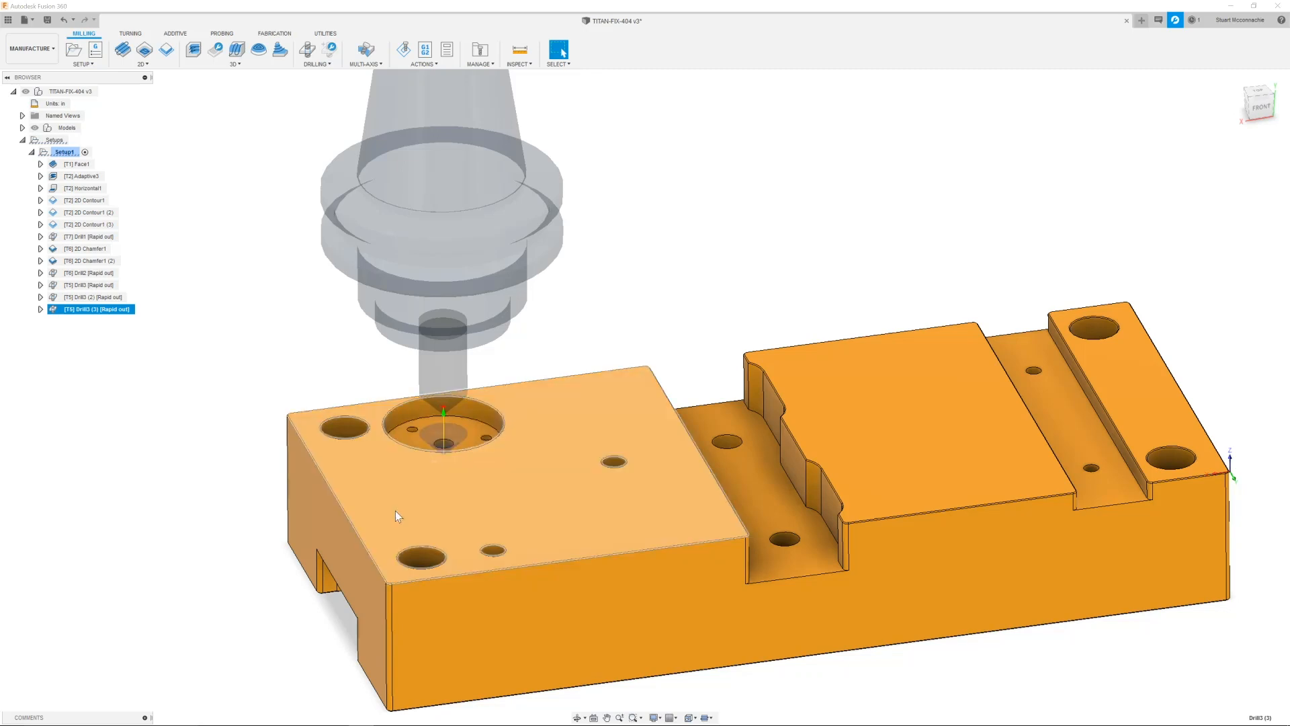
Duplicate the Drill3 (3) operation and open the new copy for editing.
{"action": "left_click", "coordinate": [370, 202]}
{"action": "middle_click_drag", "start_coordinate": [730, 446], "coordinate": [218, 271], "text": "shift"}
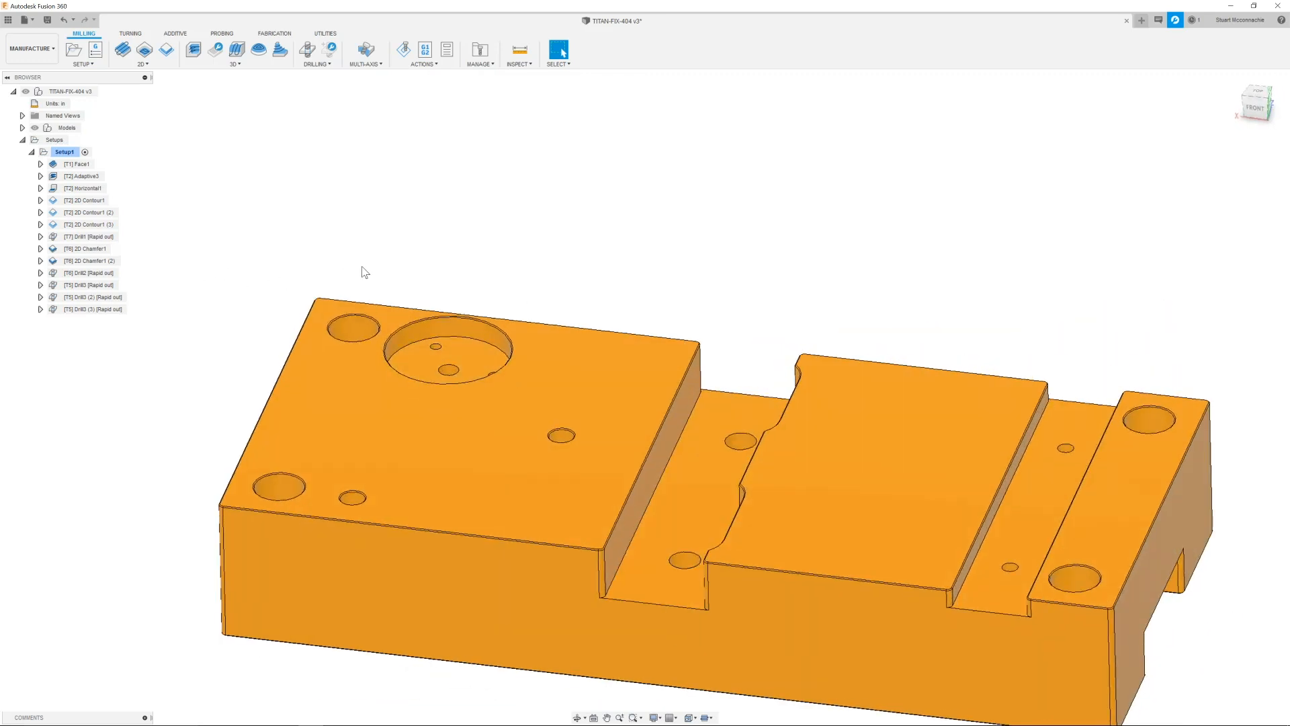
{"action": "left_click", "coordinate": [114, 309]}
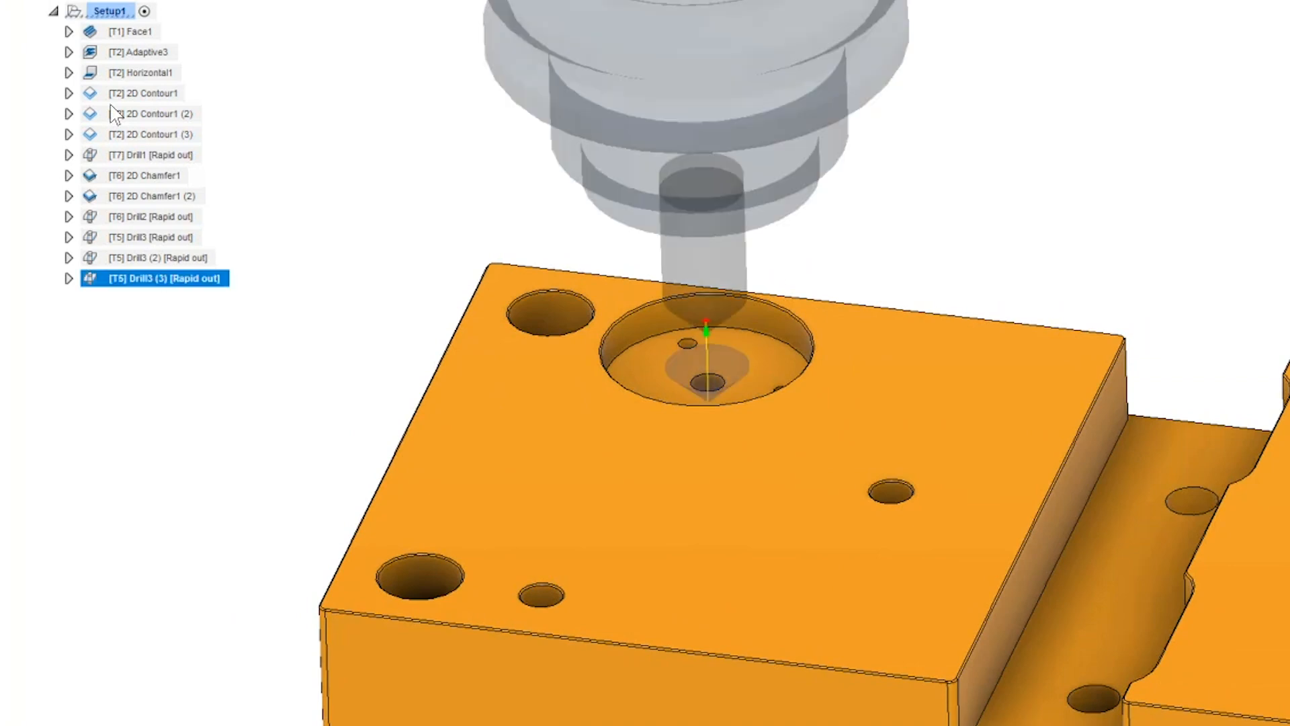
{"action": "right_click", "coordinate": [168, 281]}
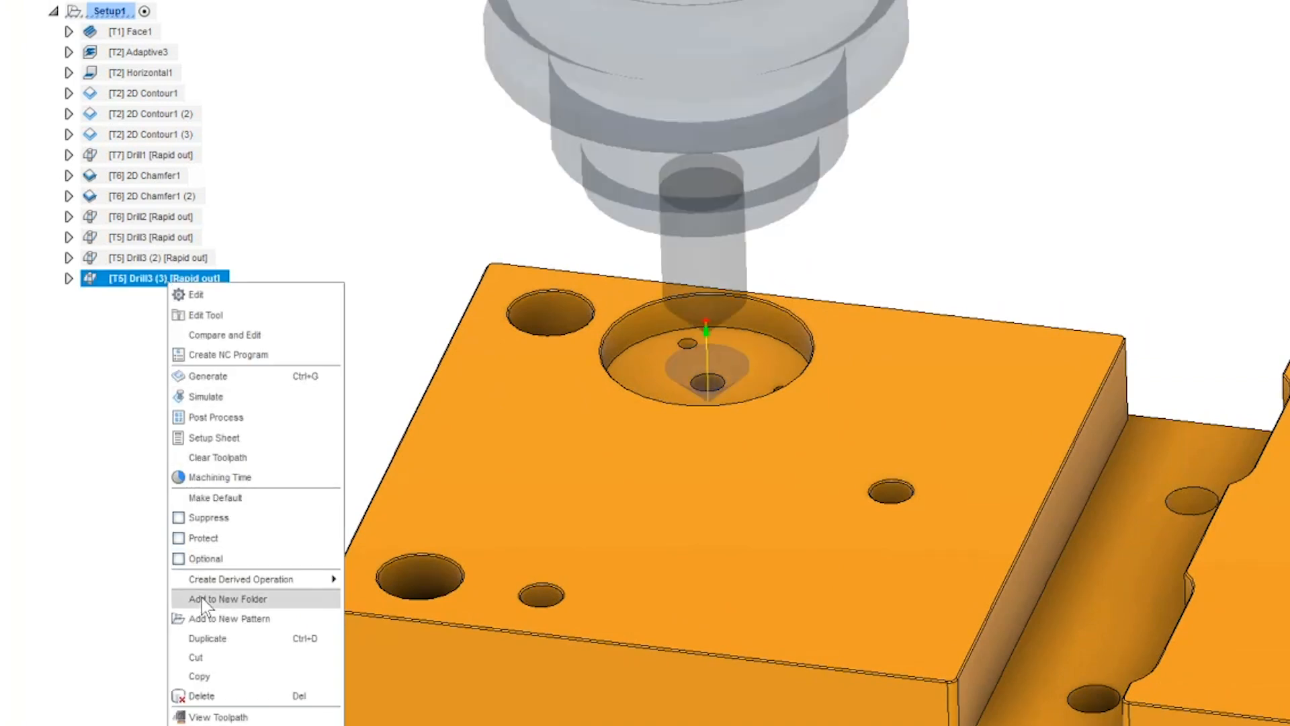
{"action": "left_click", "coordinate": [208, 638]}
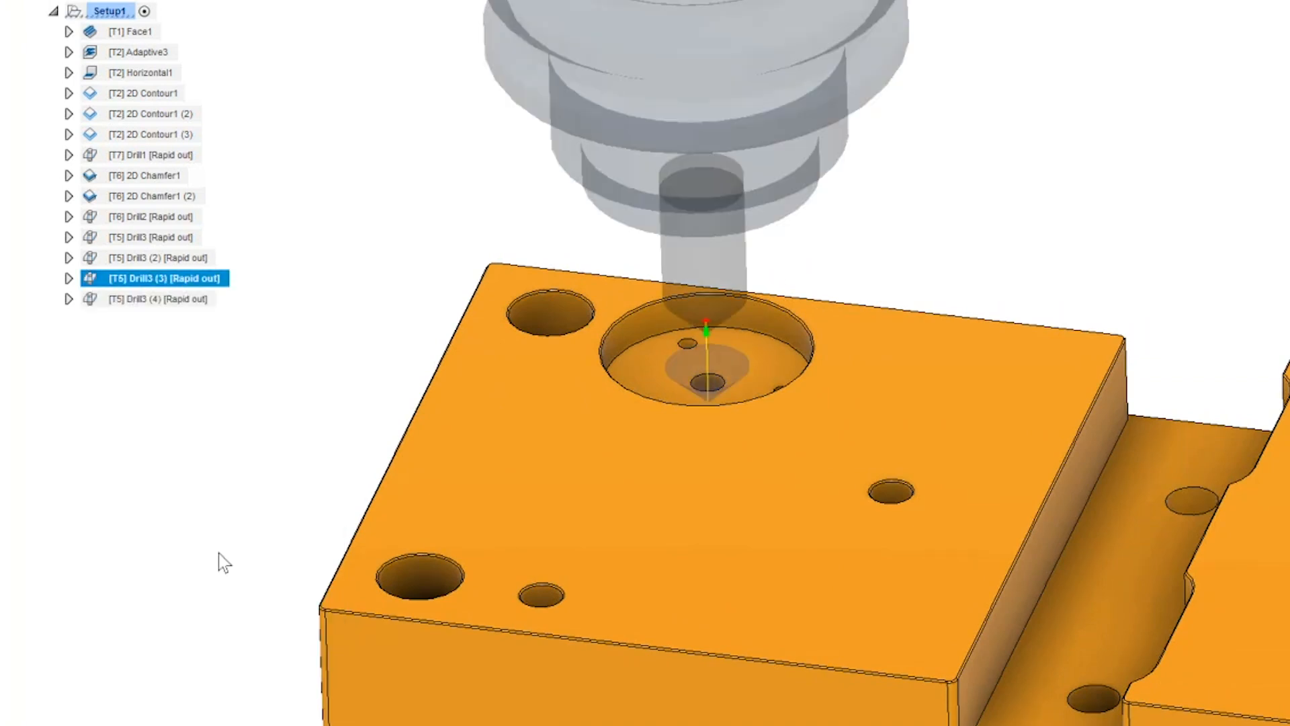
{"action": "right_click", "coordinate": [145, 306]}
{"action": "left_click", "coordinate": [201, 321]}
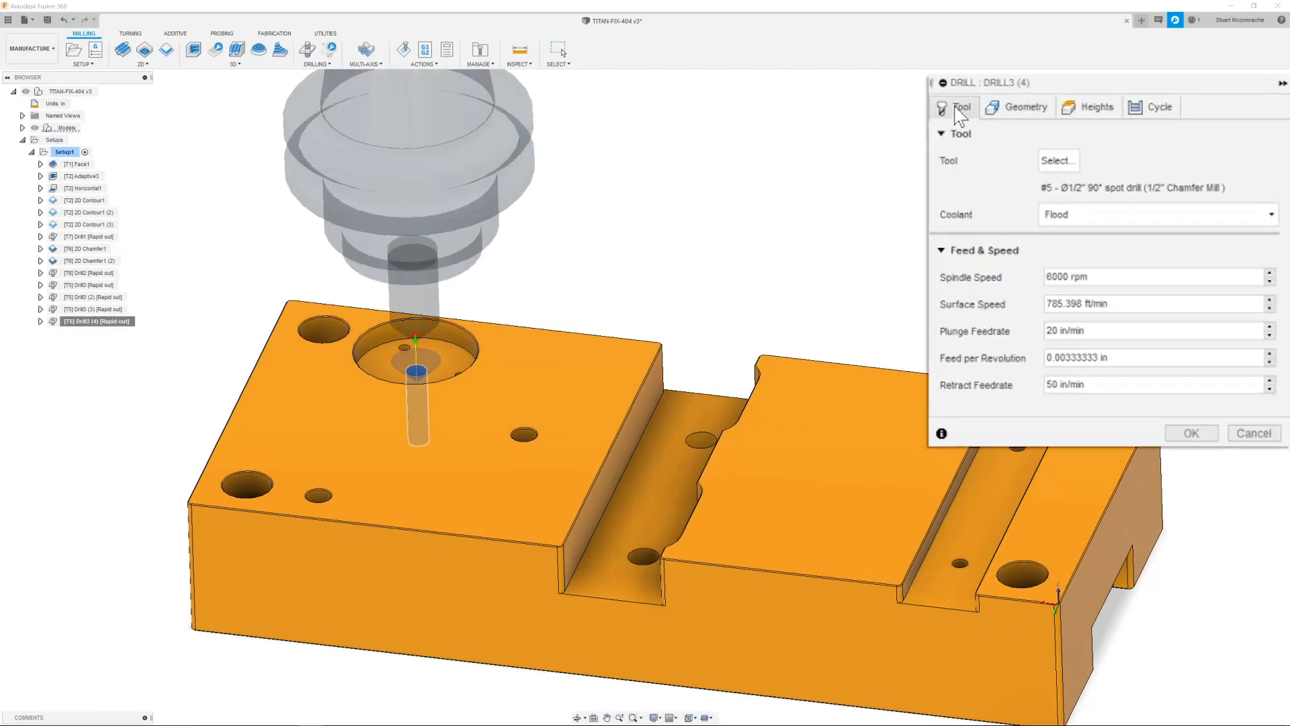
Replace the copied hole face with the two holes in the floor of the wide slot beside the scalloped wall.
{"action": "left_click_drag", "start_coordinate": [1134, 278], "coordinate": [935, 290]}
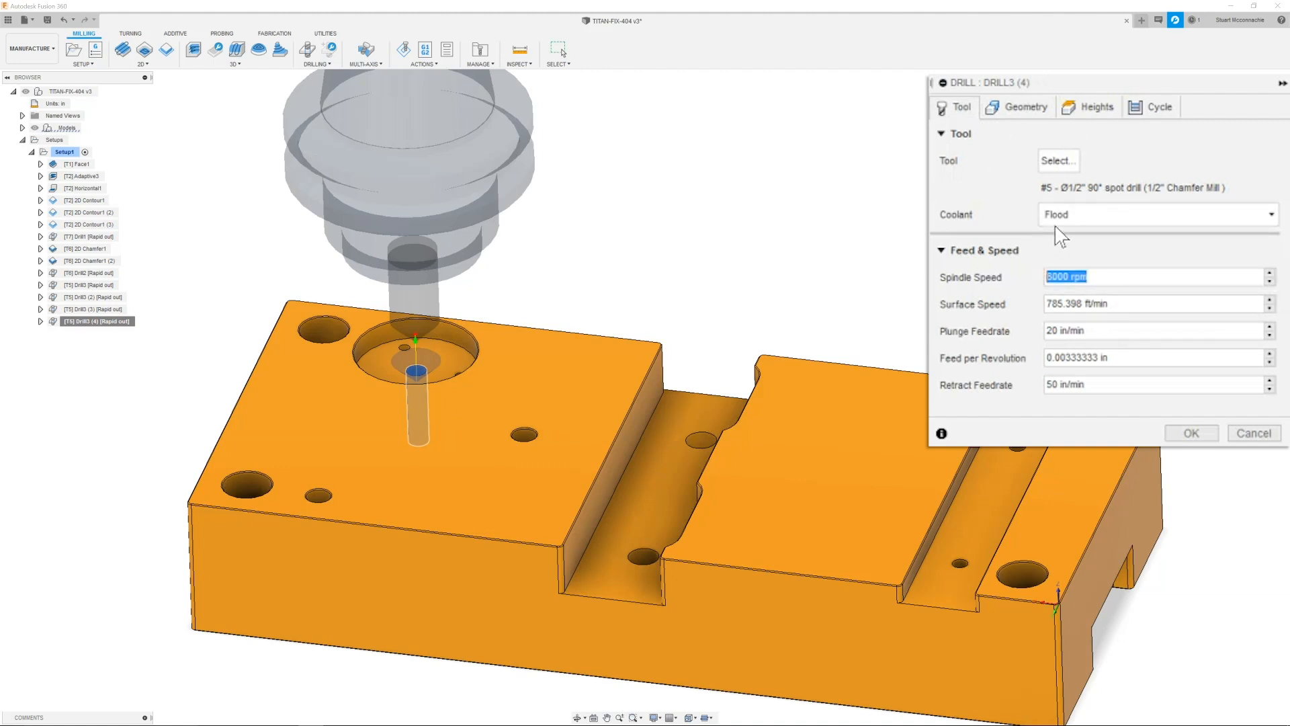
{"action": "left_click", "coordinate": [1124, 331]}
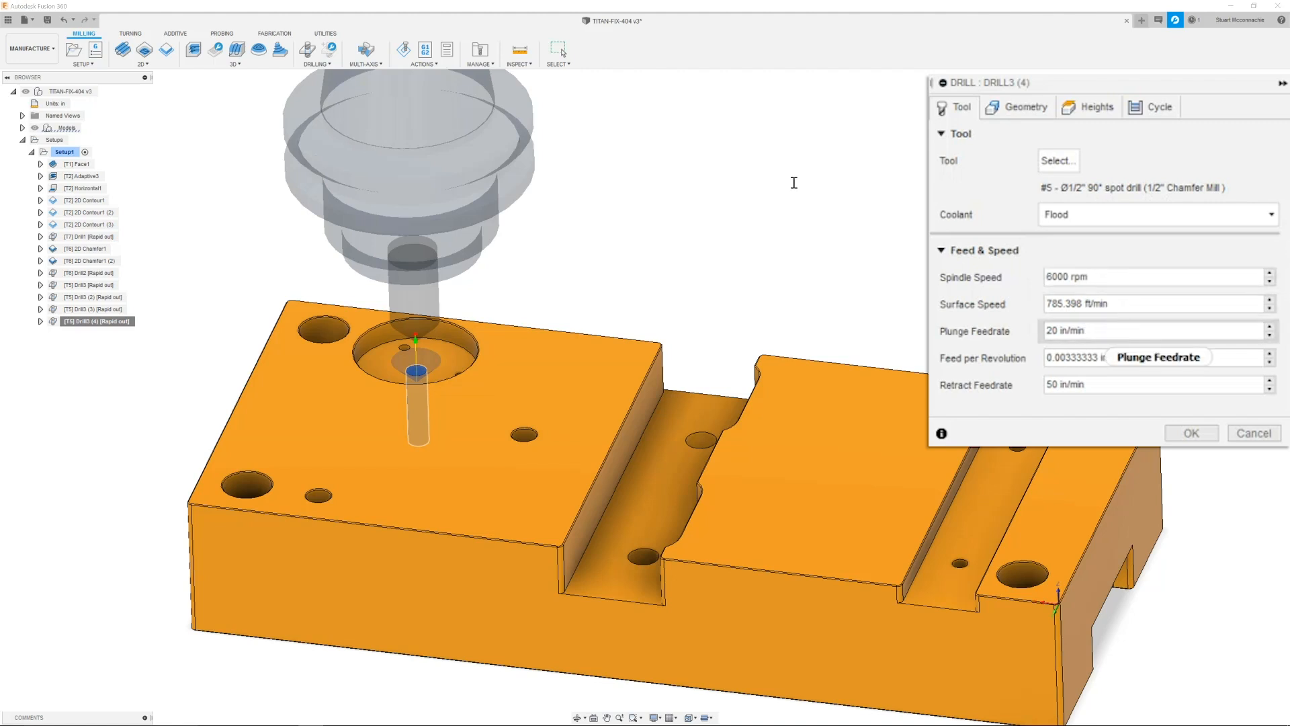
{"action": "left_click", "coordinate": [1019, 109]}
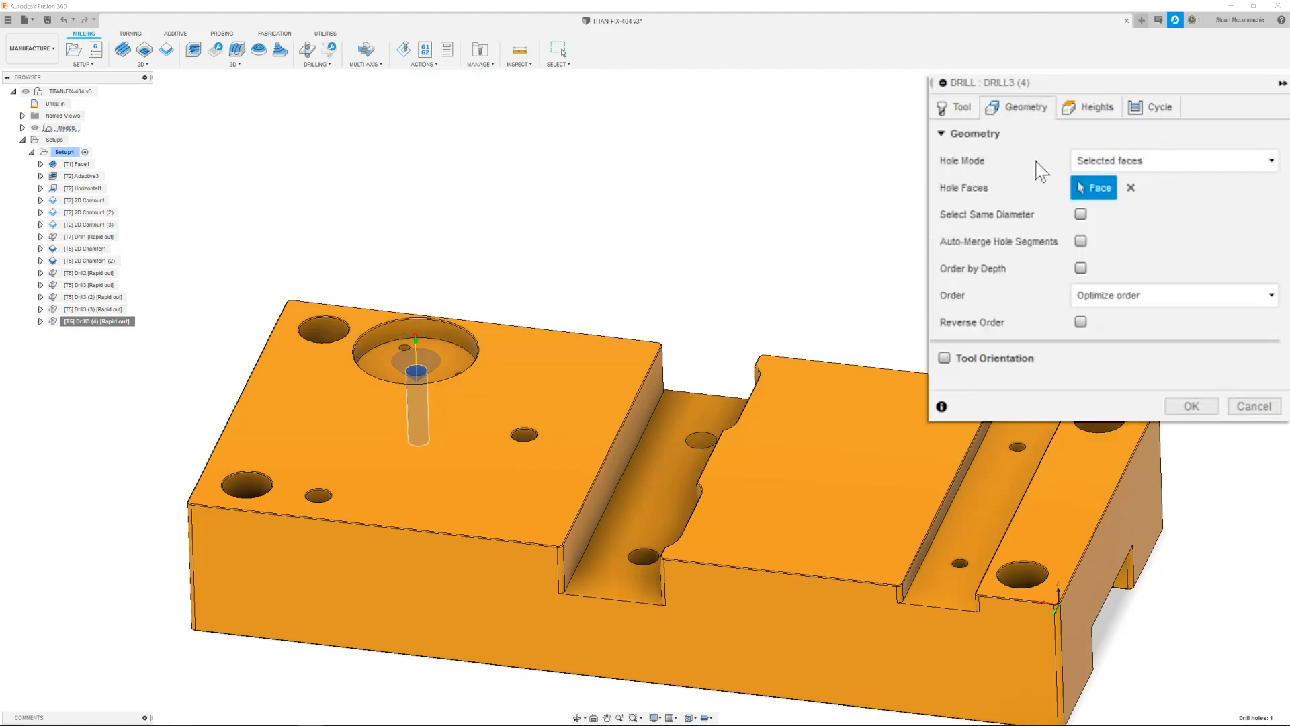
{"action": "left_click", "coordinate": [1131, 188]}
{"action": "left_click", "coordinate": [644, 556]}
{"action": "left_click", "coordinate": [702, 440]}
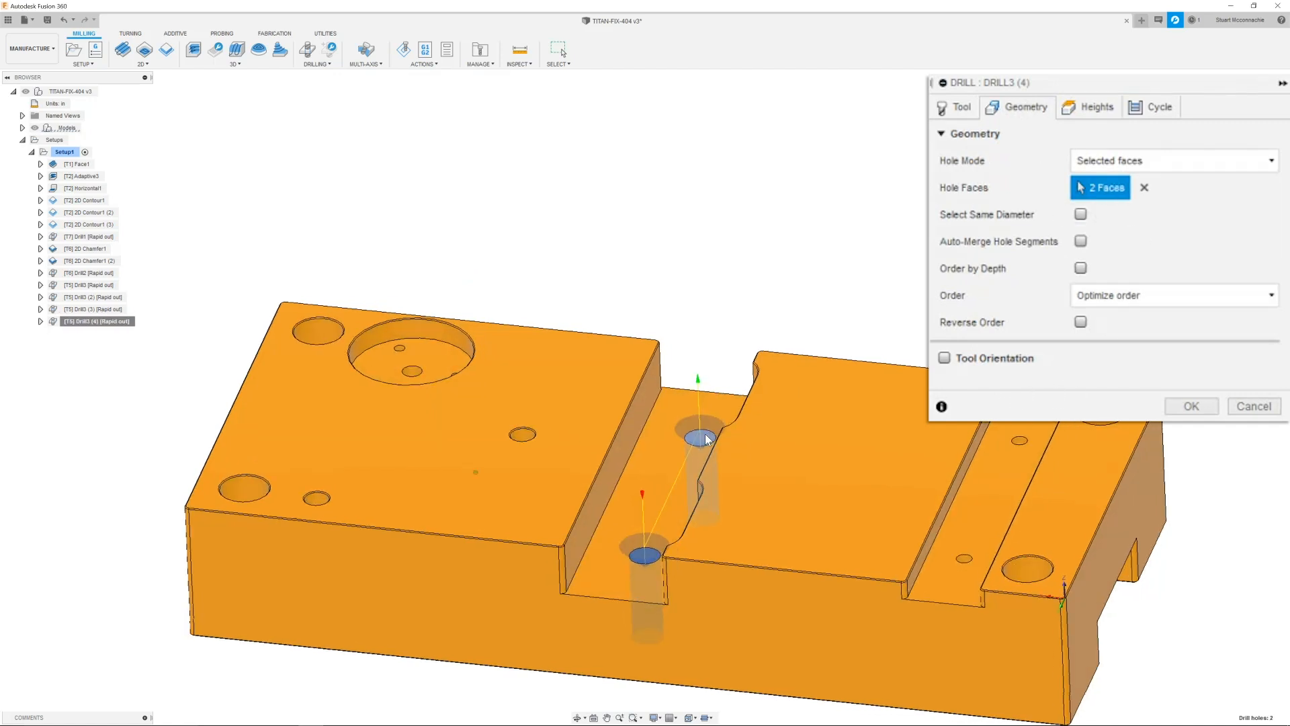
{"action": "scroll", "coordinate": [716, 491], "scroll_direction": "up", "scroll_amount": 3}
{"action": "middle_click_drag", "start_coordinate": [691, 594], "coordinate": [879, 422], "text": "shift"}
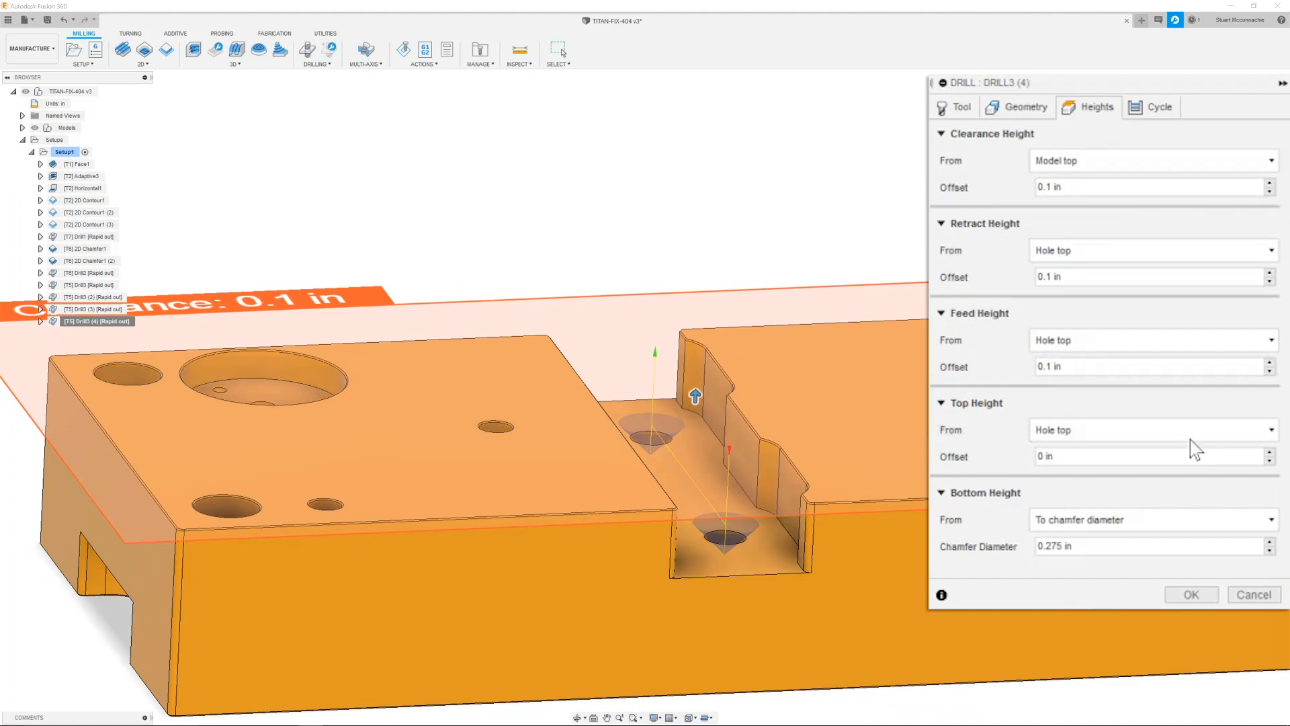
Set the bottom height's chamfer diameter to .4125 in for the wide slot's two holes, check the cycle and accept the operation.
{"action": "left_click_drag", "start_coordinate": [1094, 546], "coordinate": [958, 555]}
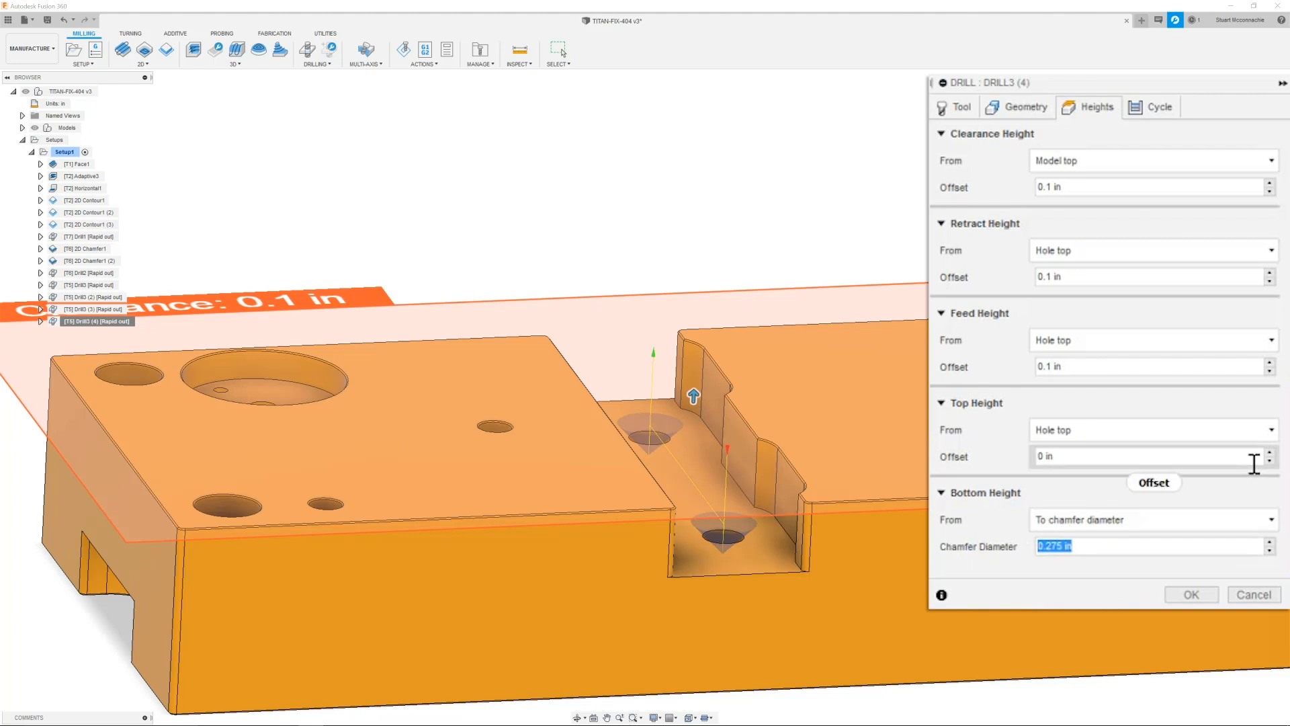
{"action": "type", "text": ".4125"}
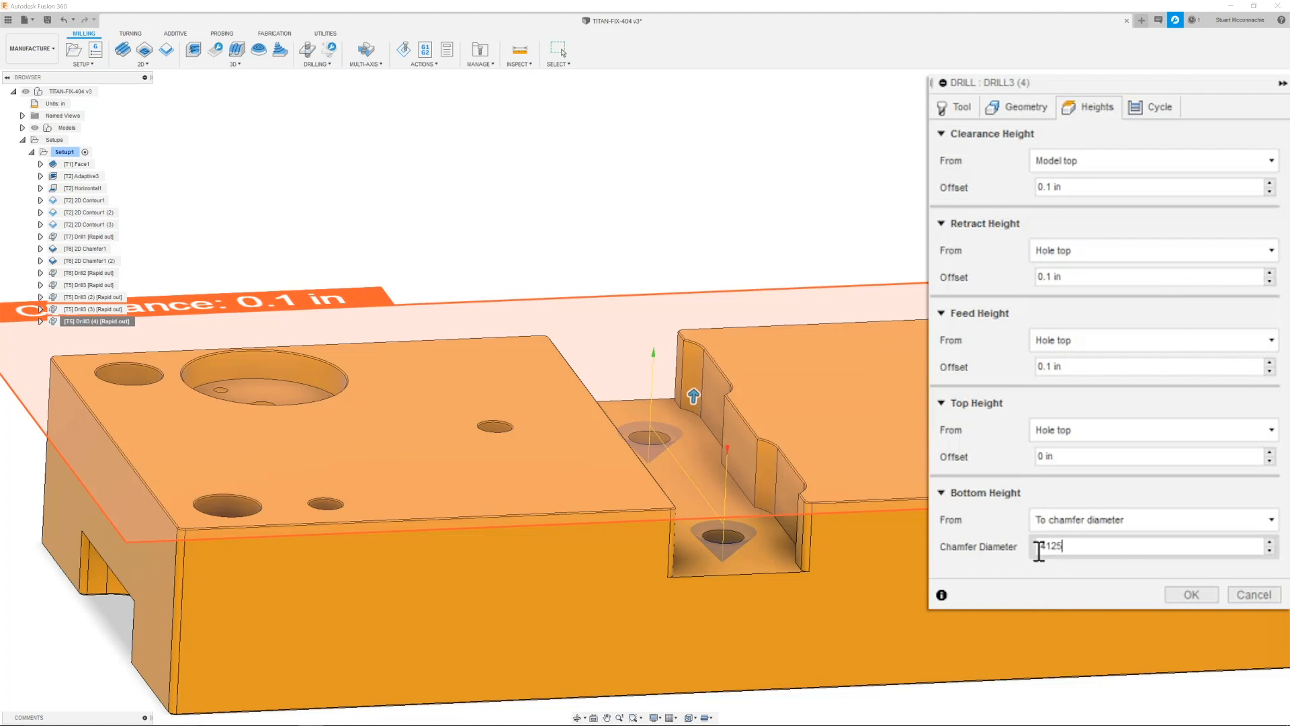
{"action": "middle_click_drag", "start_coordinate": [712, 519], "coordinate": [712, 524], "text": "shift"}
{"action": "scroll", "coordinate": [712, 524], "scroll_direction": "up", "scroll_amount": 1}
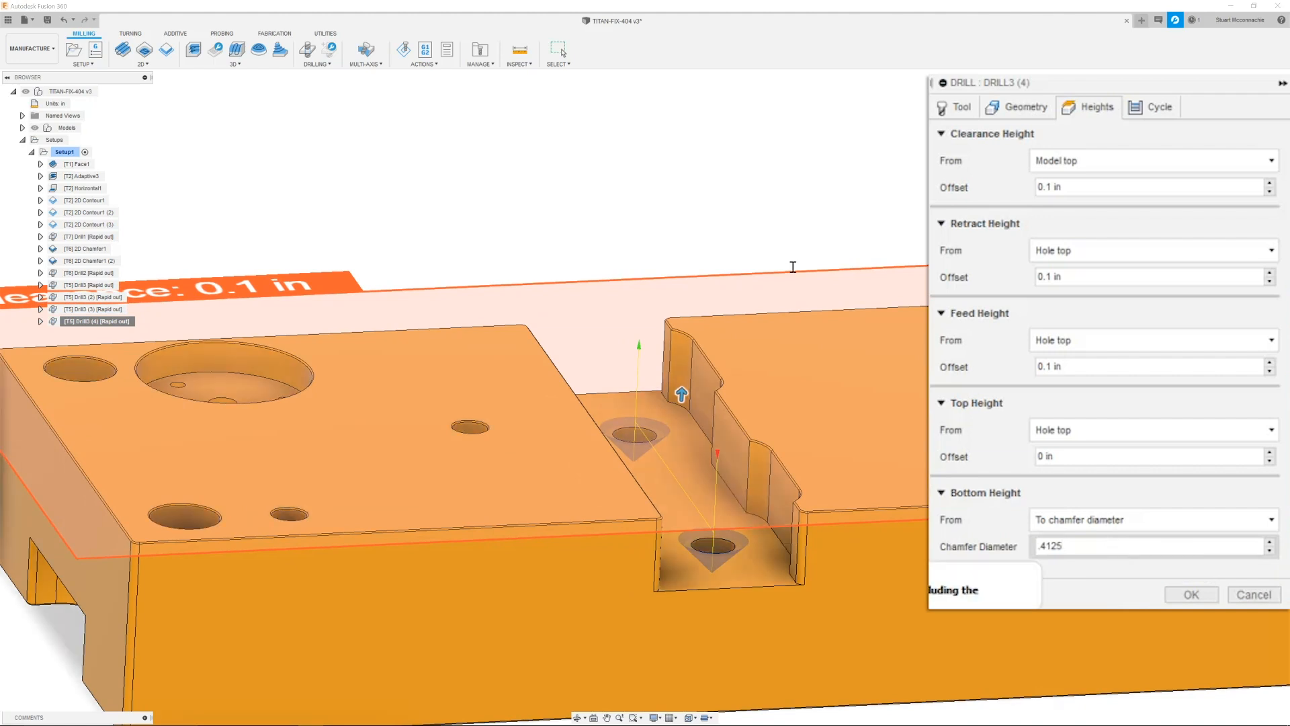
{"action": "left_click", "coordinate": [1104, 547]}
{"action": "middle_click_drag", "start_coordinate": [913, 496], "coordinate": [714, 411], "text": "shift"}
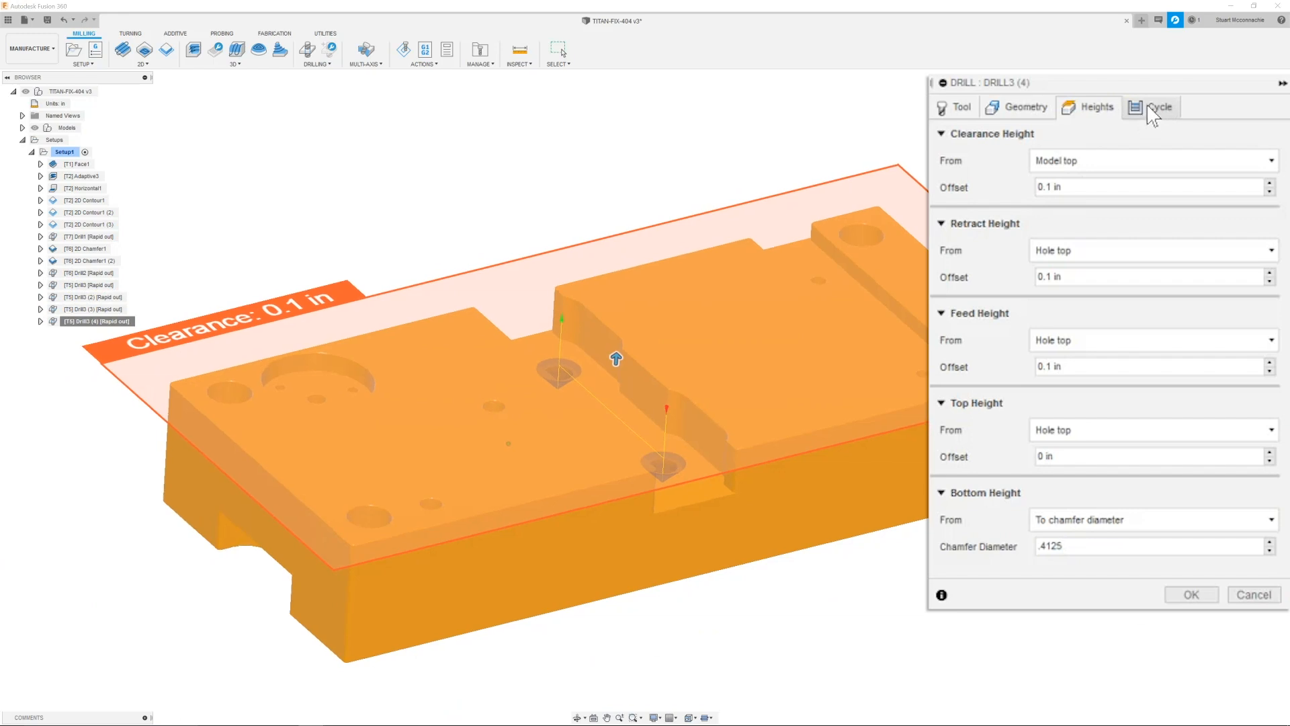
{"action": "left_click", "coordinate": [1152, 106]}
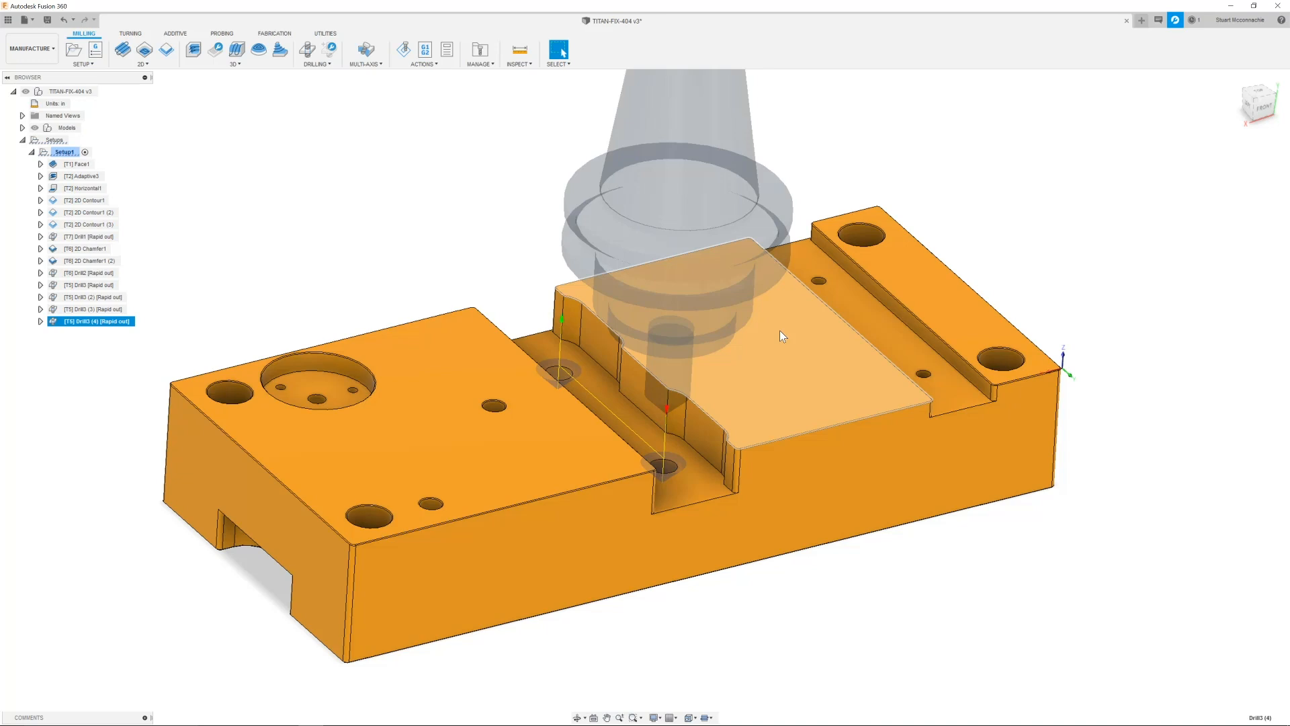
{"action": "left_click", "coordinate": [1018, 248]}
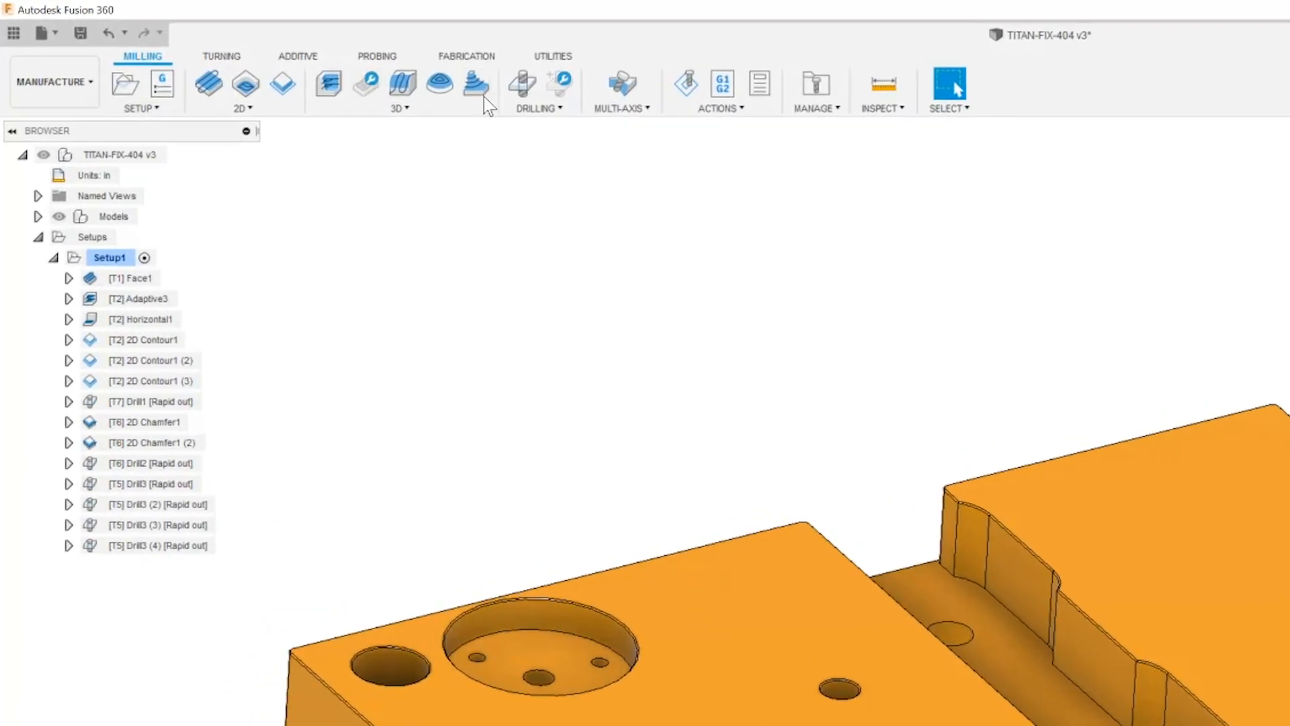
Start a new drill operation with tool 11, the Ø0.177" 140° #16 Drill, from the FIXTURING SERIES library.
{"action": "left_click", "coordinate": [520, 83]}
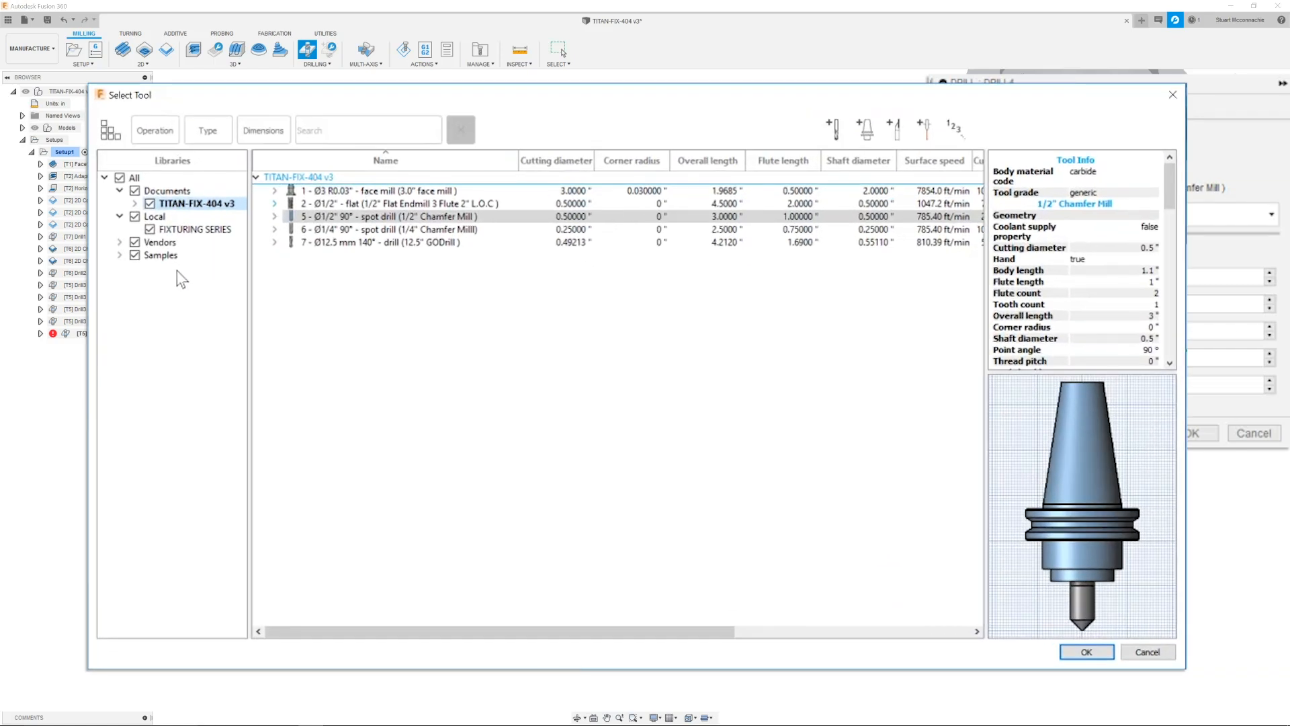
{"action": "left_click", "coordinate": [190, 230]}
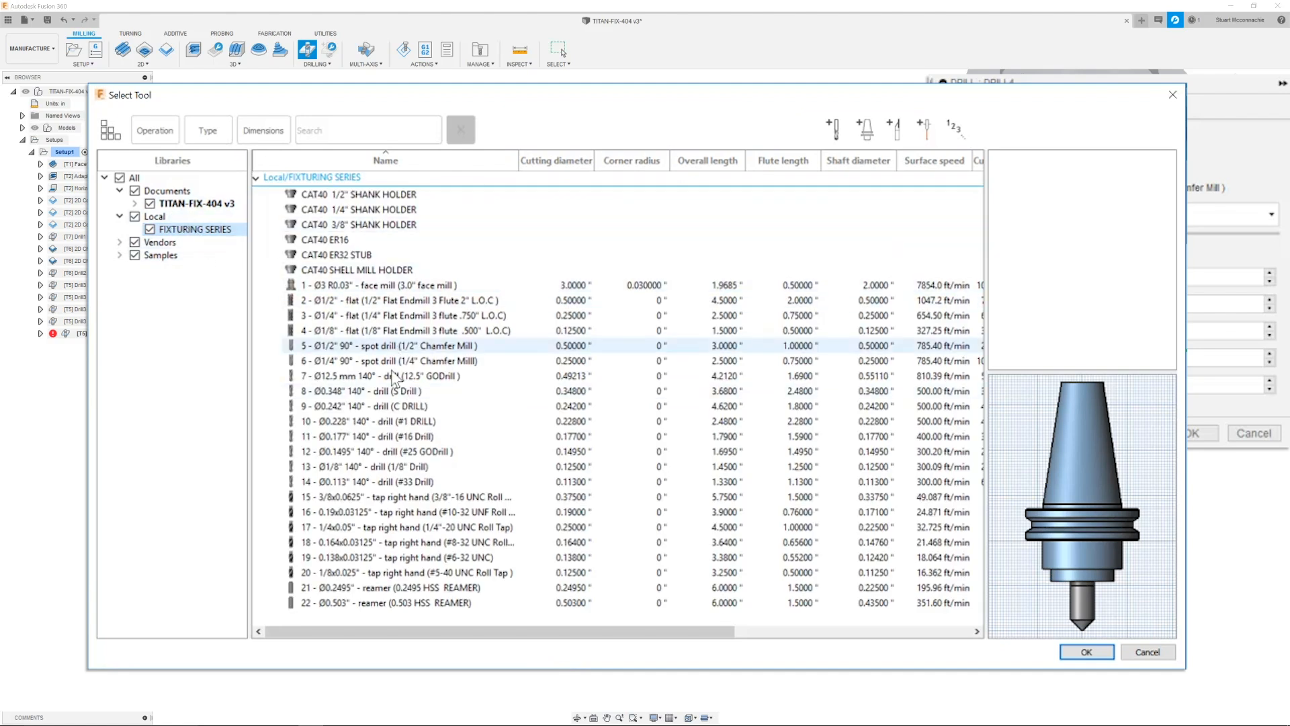
{"action": "left_click", "coordinate": [295, 438]}
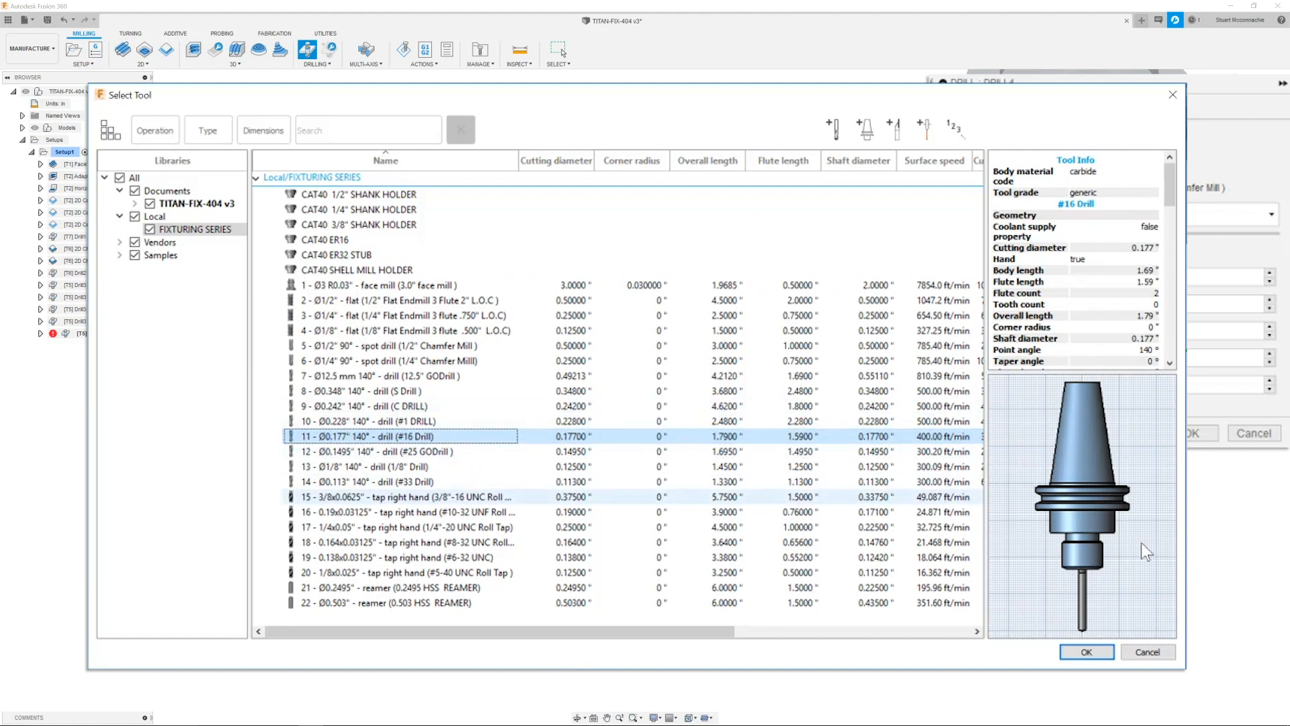
{"action": "left_click", "coordinate": [1087, 652]}
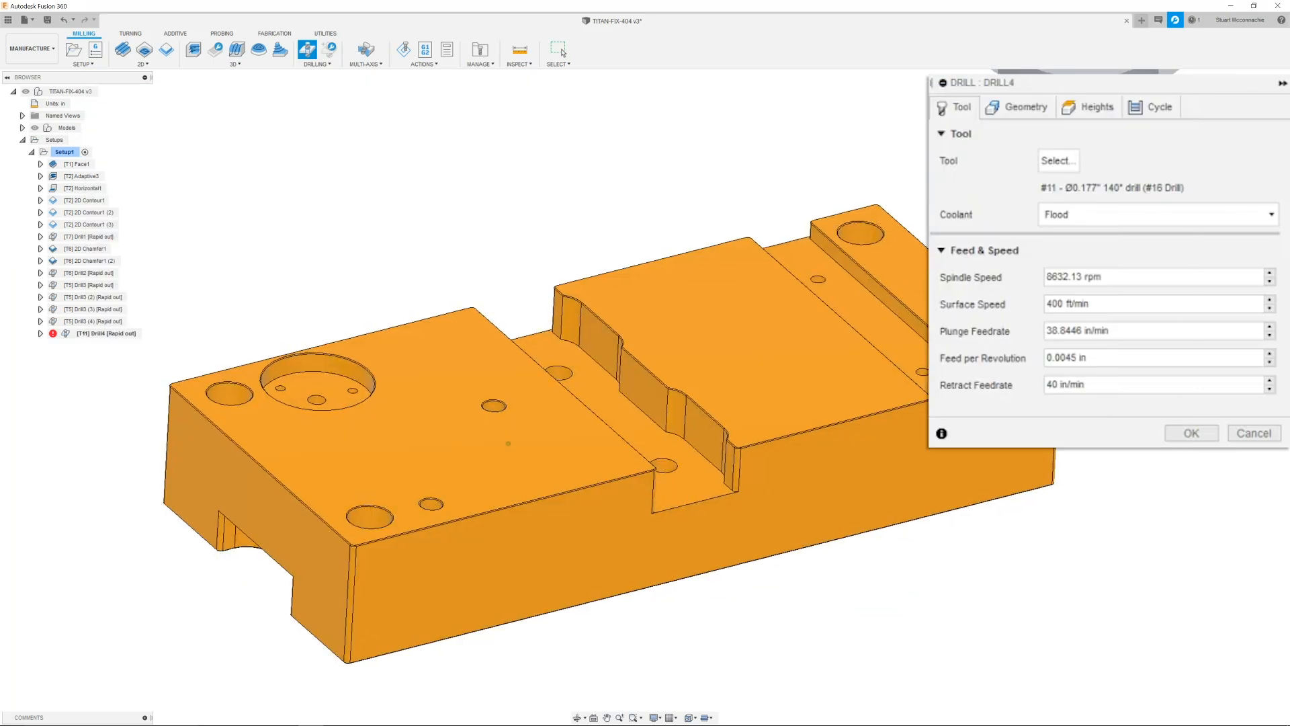
Check the drill's spindle speed and plunge feedrate, and select the two small holes in the narrow slot as hole faces.
{"action": "middle_click_drag", "start_coordinate": [460, 457], "coordinate": [474, 456], "text": "shift"}
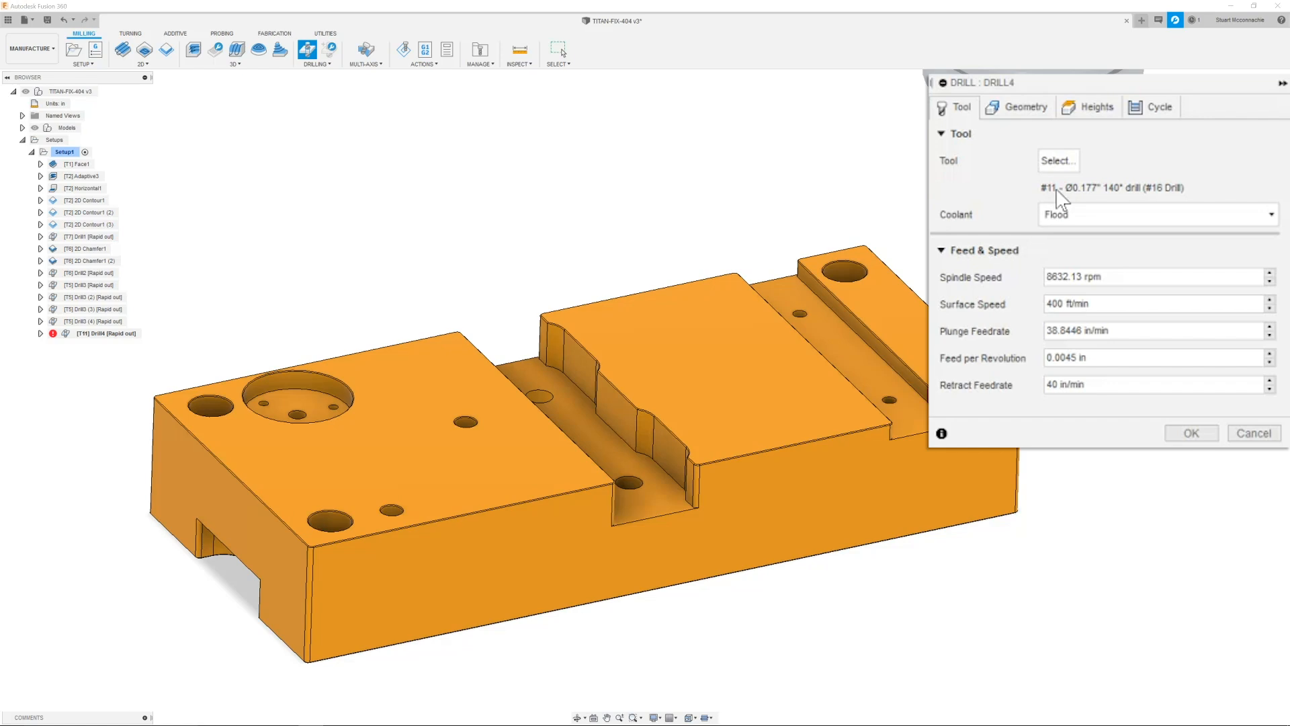
{"action": "left_click_drag", "start_coordinate": [1143, 276], "coordinate": [993, 280]}
{"action": "left_click", "coordinate": [1165, 272]}
{"action": "left_click_drag", "start_coordinate": [1045, 330], "coordinate": [1075, 332]}
{"action": "left_click", "coordinate": [1131, 335]}
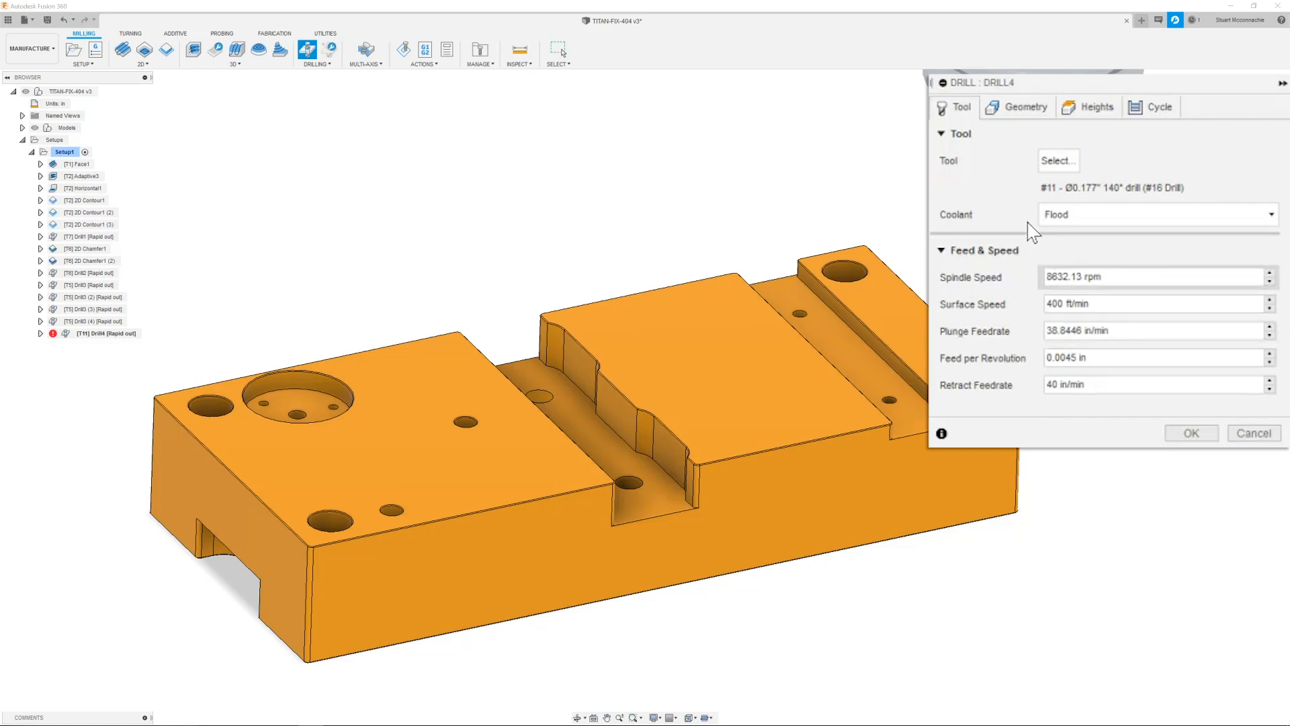
{"action": "left_click", "coordinate": [1018, 107]}
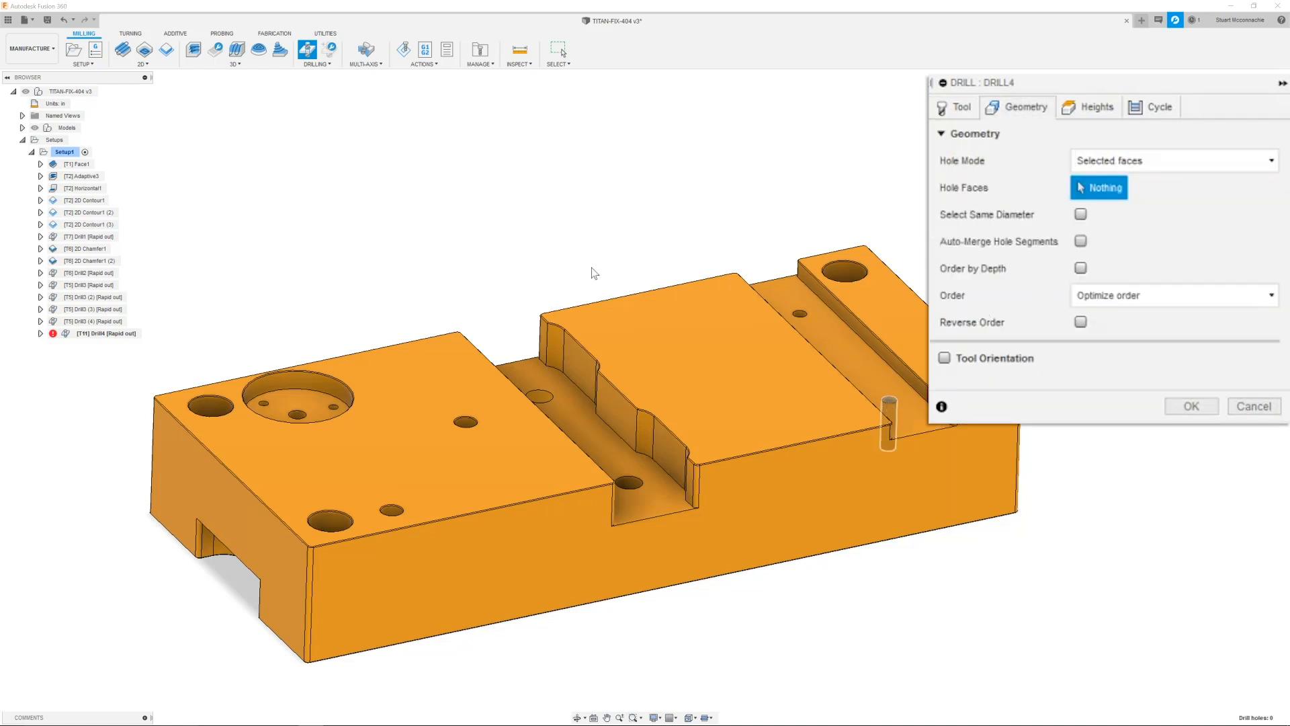
{"action": "left_click", "coordinate": [888, 420]}
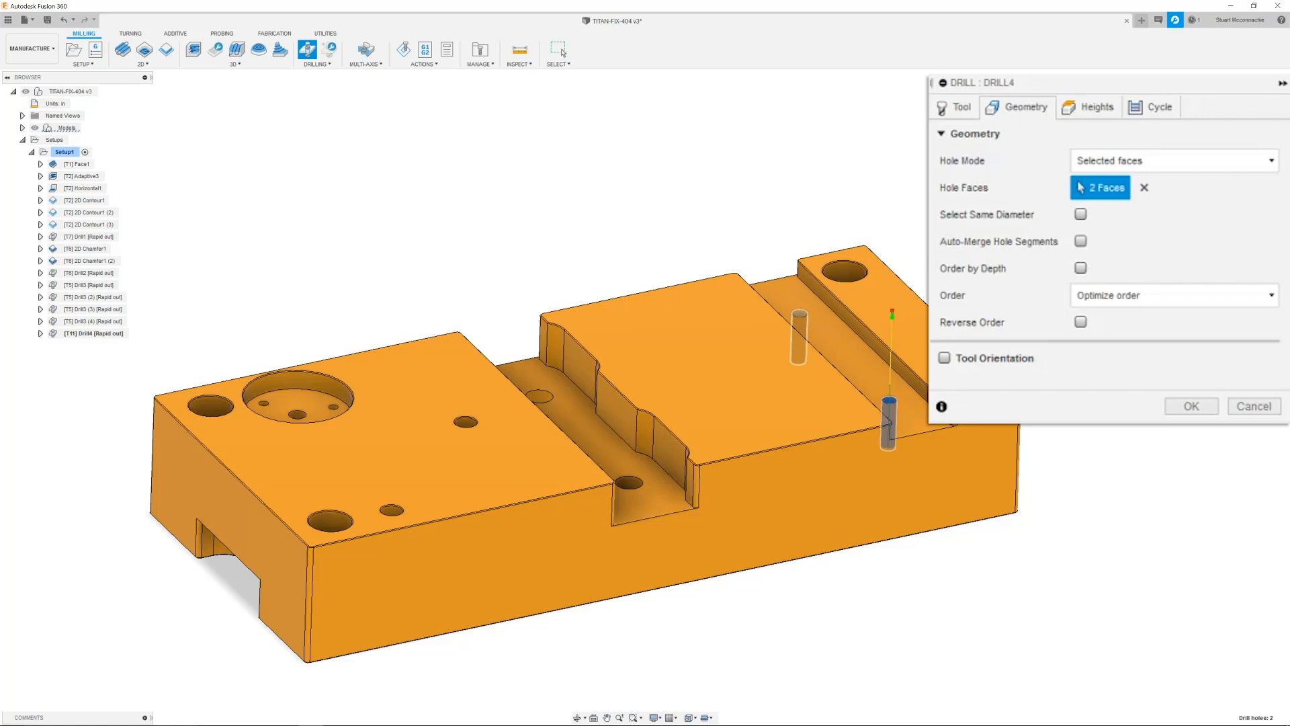
{"action": "middle_click_drag", "start_coordinate": [798, 336], "coordinate": [776, 321], "text": "shift"}
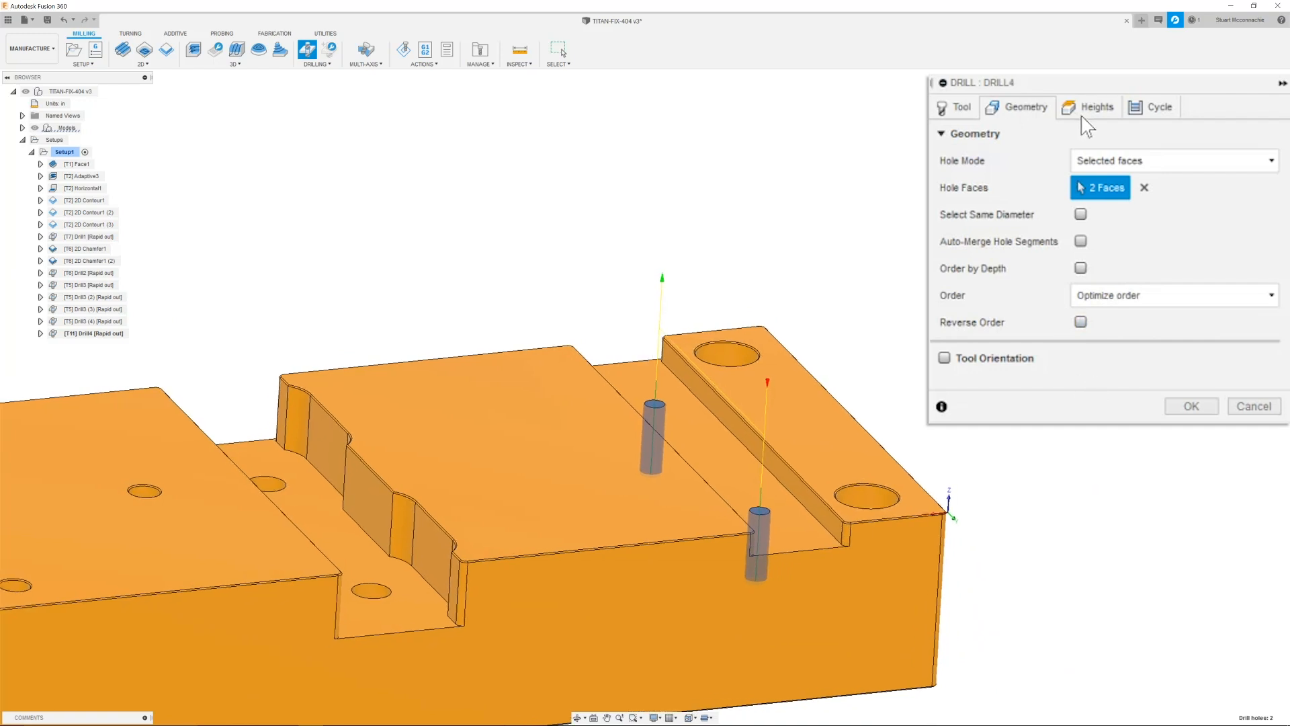
Set the clearance height of the #16 drill operation to 0.1 in from the model top.
{"action": "left_click", "coordinate": [1088, 108]}
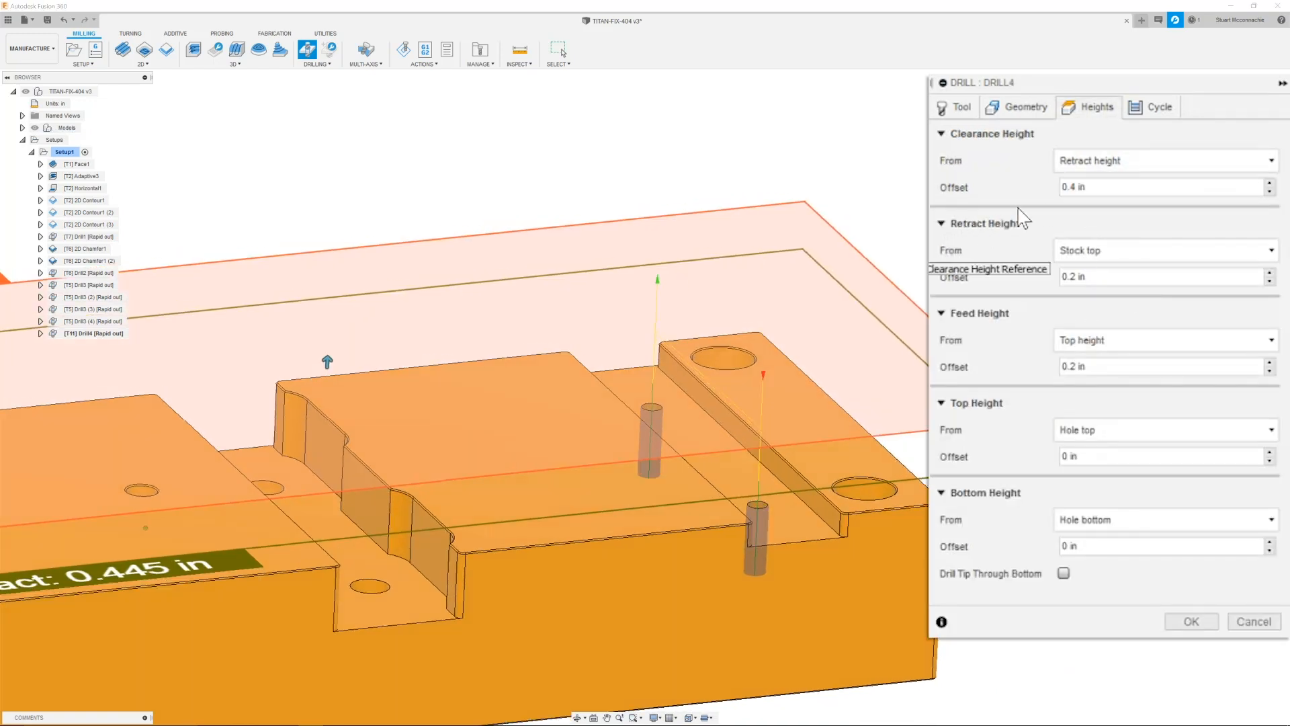
{"action": "left_click", "coordinate": [1102, 161]}
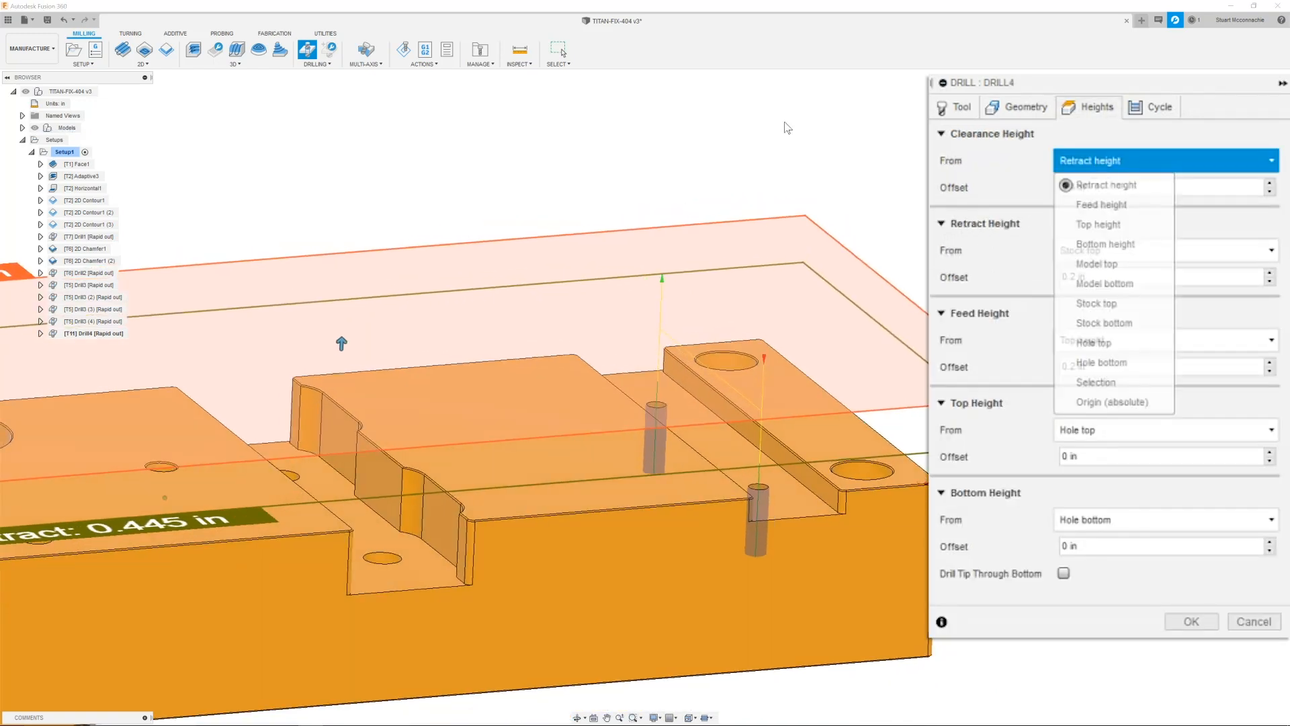
{"action": "left_click", "coordinate": [1110, 264]}
{"action": "left_click", "coordinate": [1146, 188]}
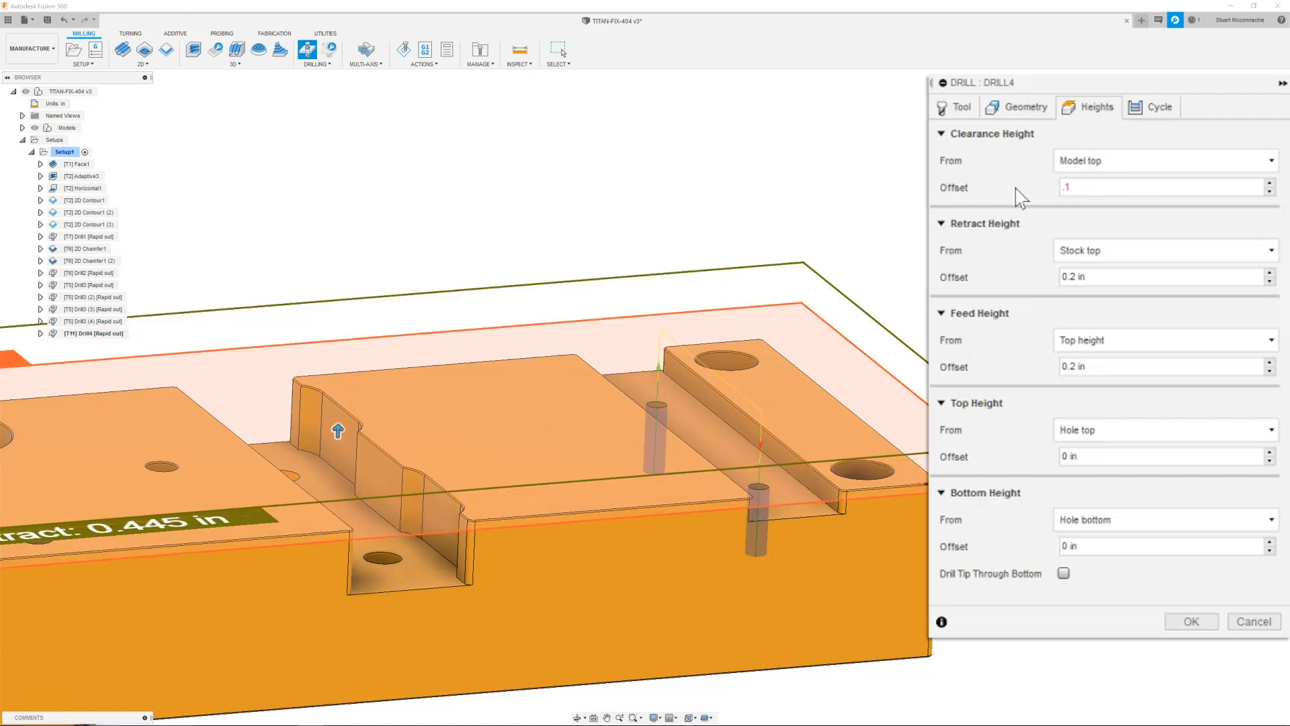
Reference the retract and feed heights from the hole top, each with an offset of .1 in.
{"action": "left_click", "coordinate": [1169, 251]}
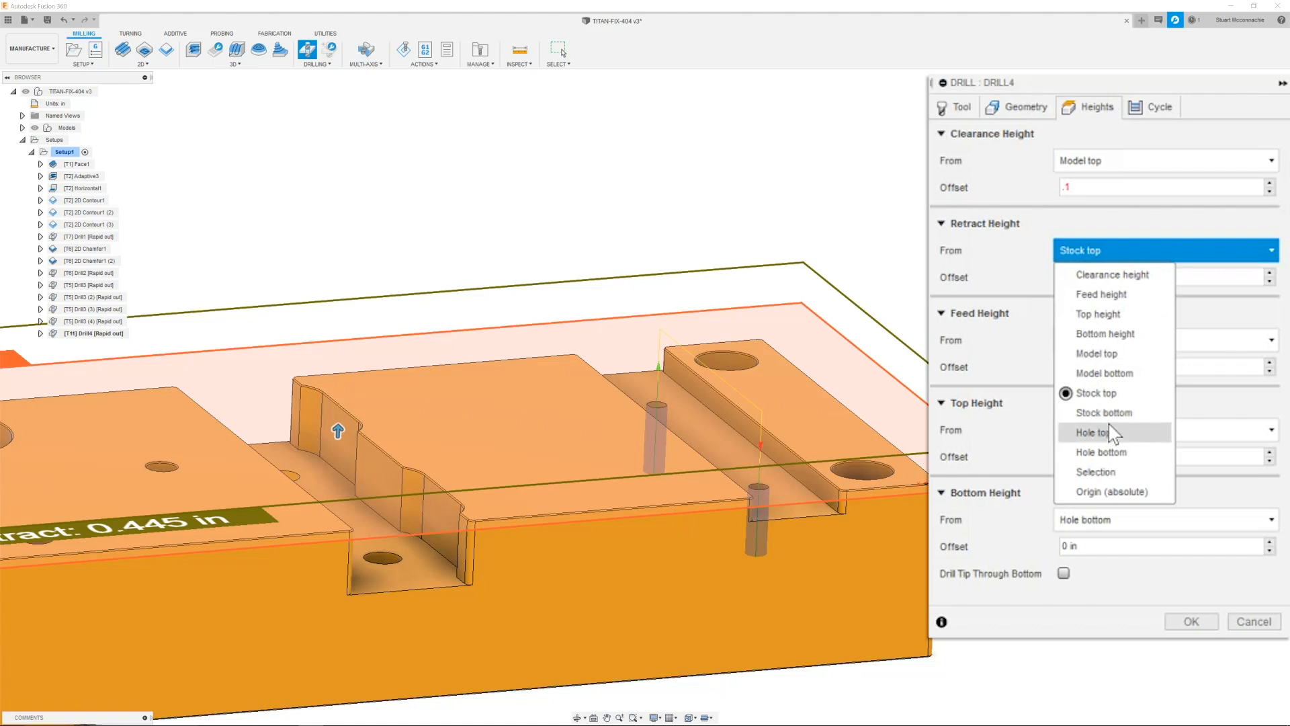
{"action": "left_click", "coordinate": [1104, 432]}
{"action": "left_click", "coordinate": [1120, 343]}
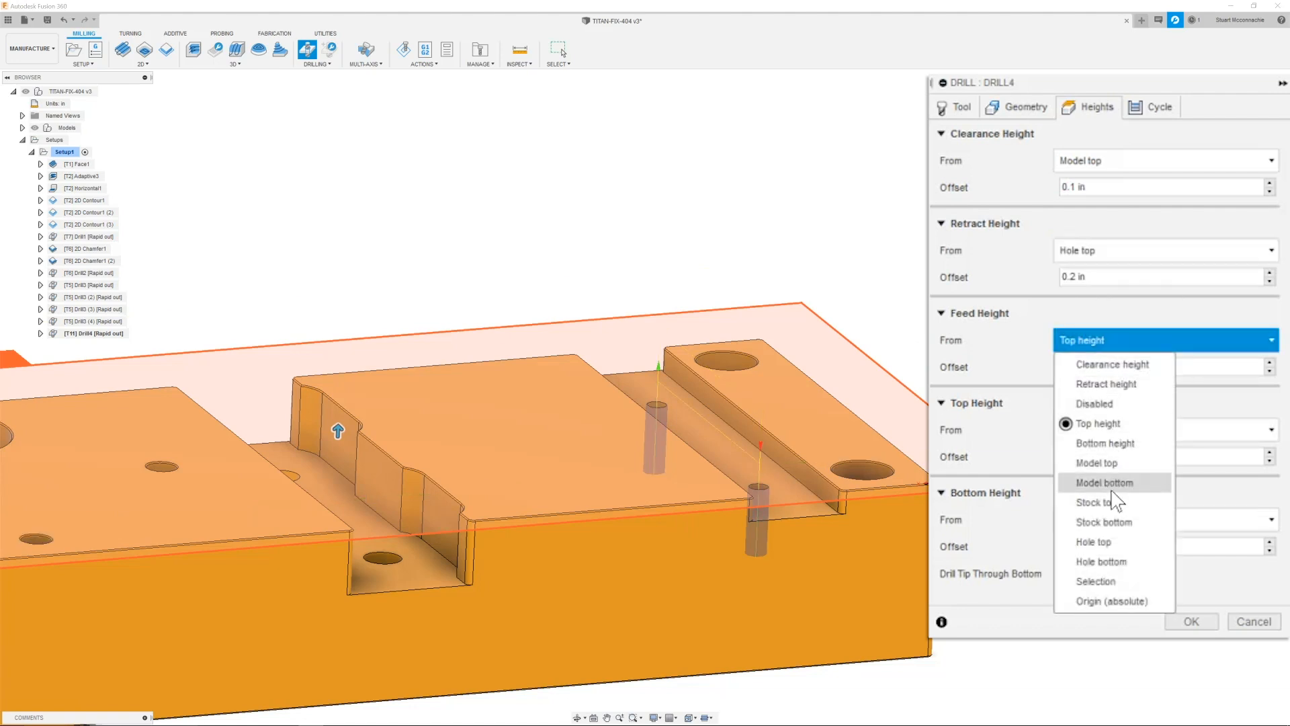
{"action": "left_click", "coordinate": [1109, 541]}
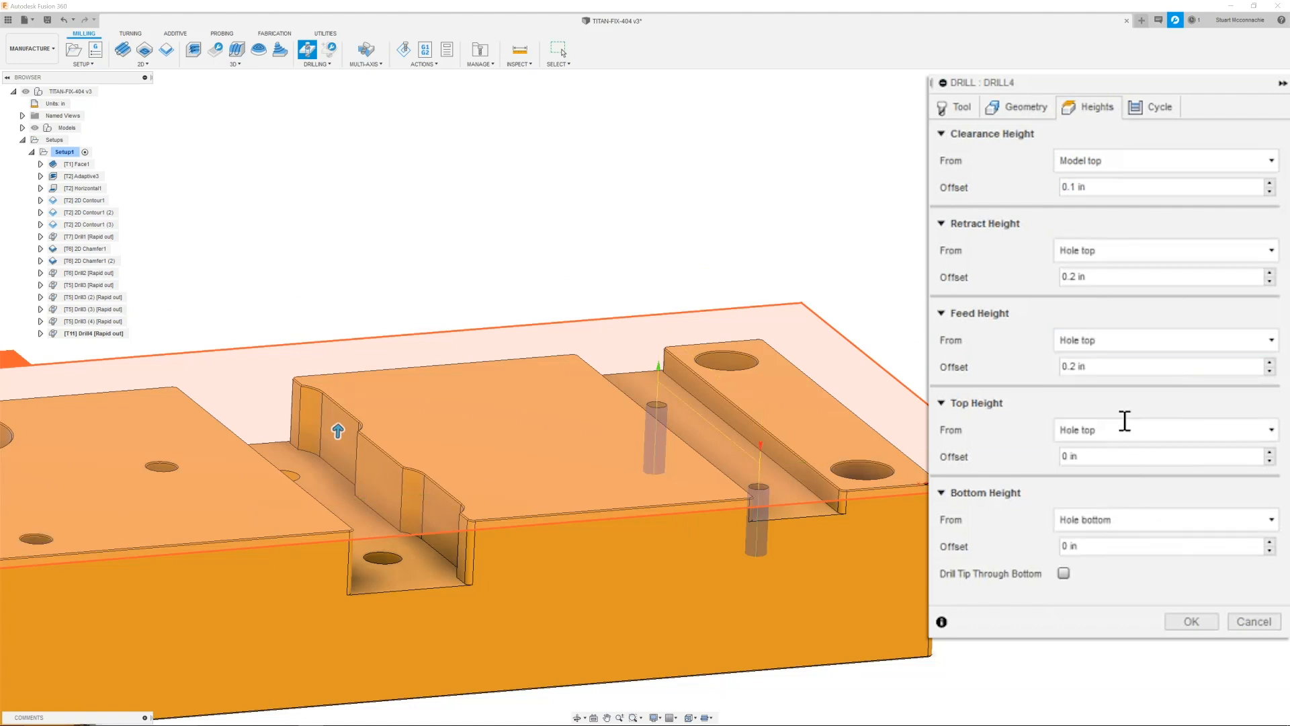
{"action": "left_click_drag", "start_coordinate": [1126, 367], "coordinate": [933, 356]}
{"action": "left_click_drag", "start_coordinate": [1098, 267], "coordinate": [939, 287]}
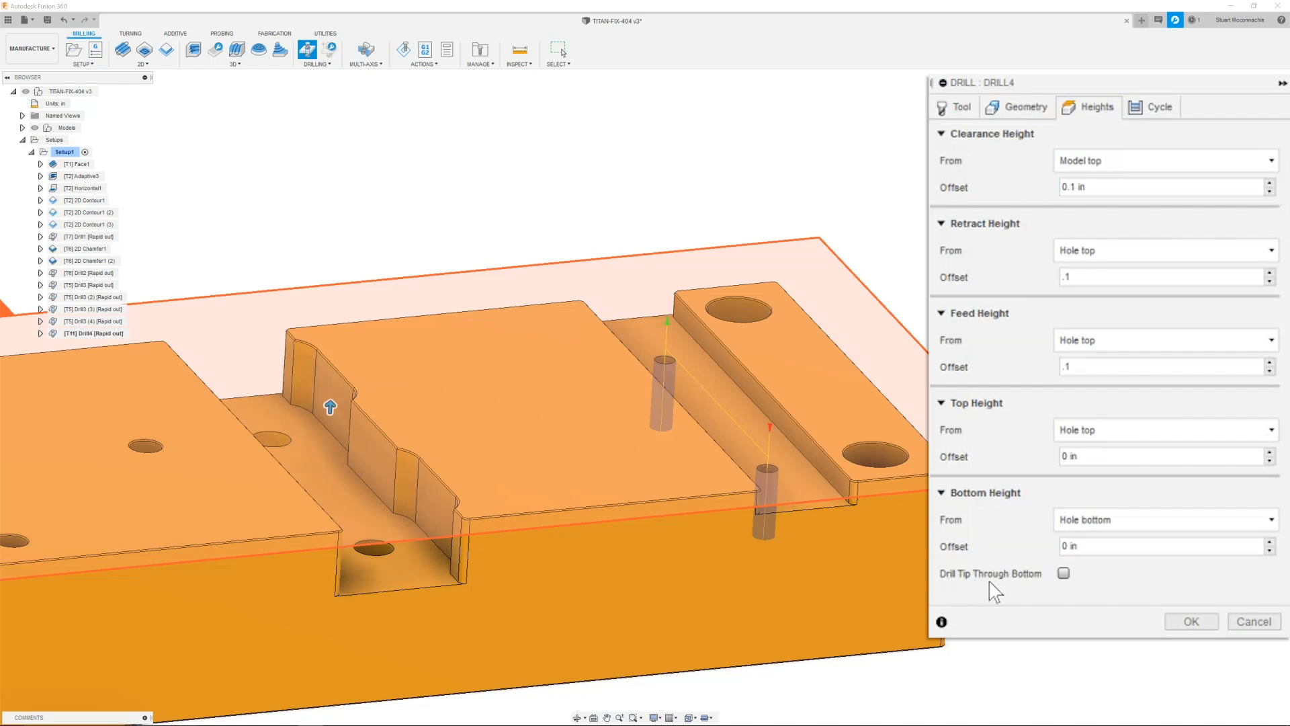
Extend the #16 drill operation with Drill Tip Through Bottom and finish it with the Drilling - rapid out cycle.
{"action": "left_click", "coordinate": [1064, 572]}
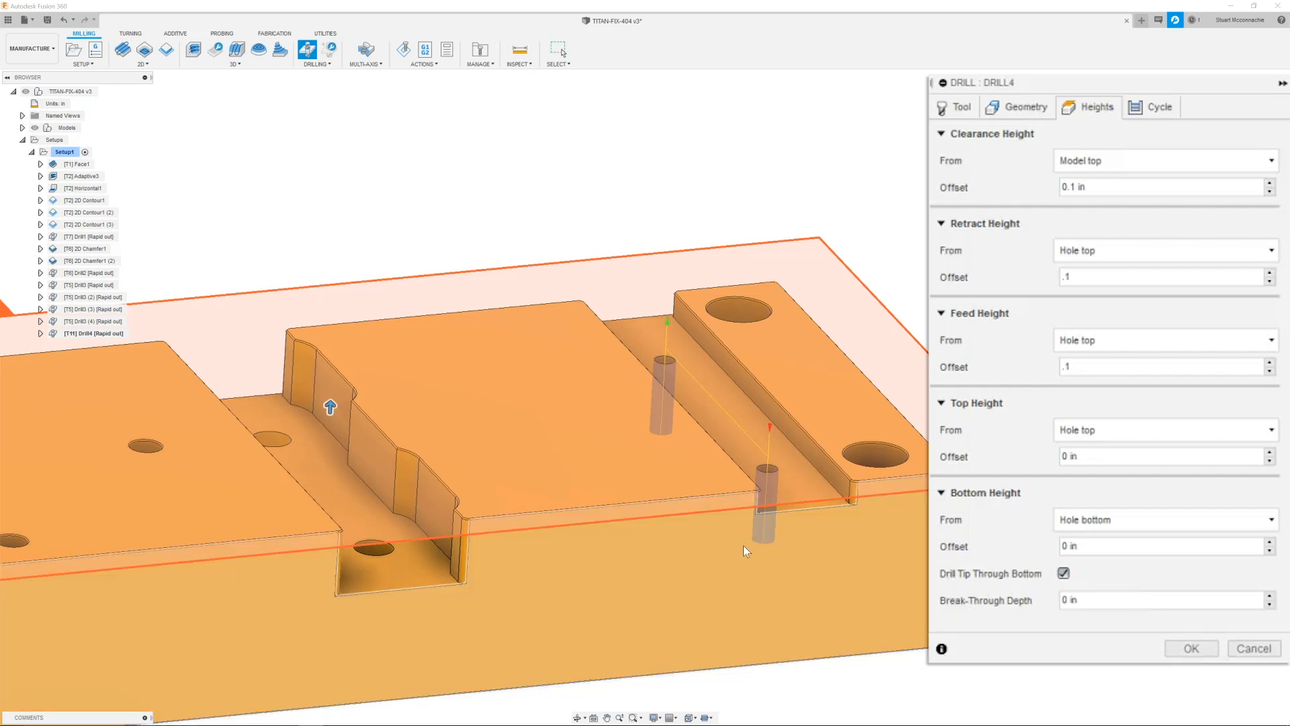
{"action": "middle_click_drag", "start_coordinate": [759, 534], "coordinate": [839, 470], "text": "shift"}
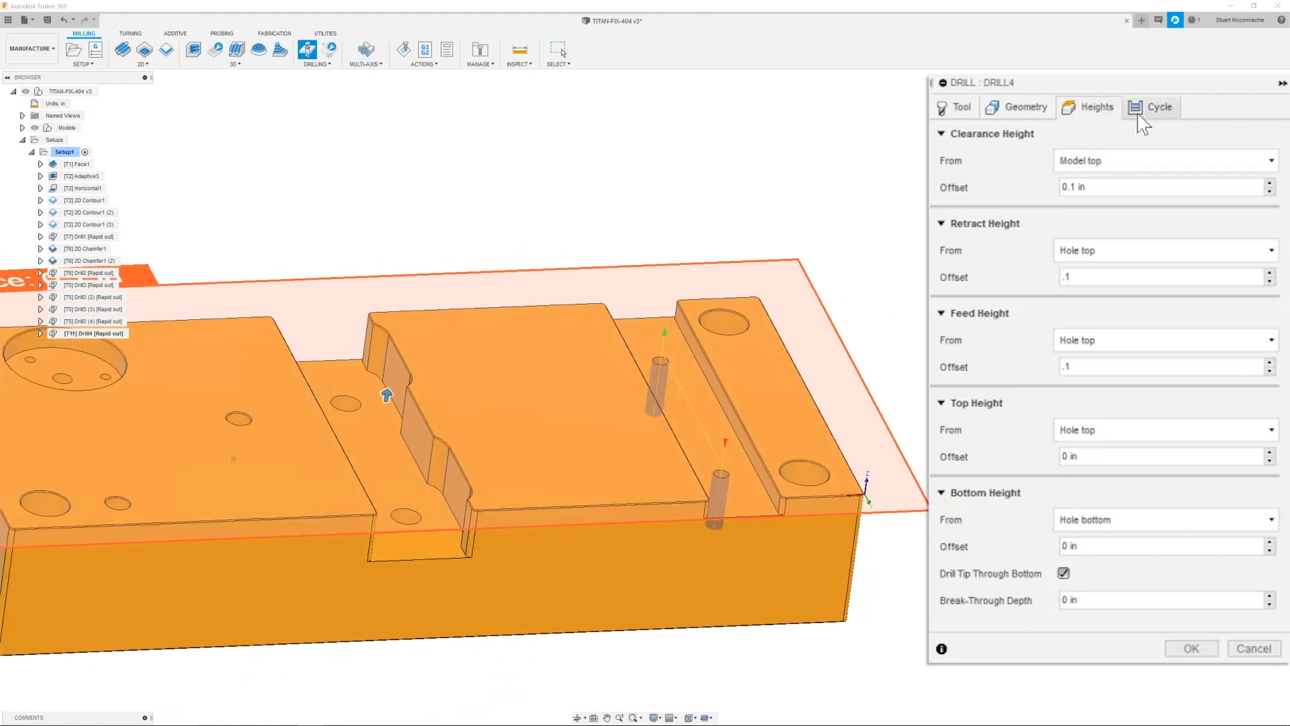
{"action": "left_click", "coordinate": [1138, 111]}
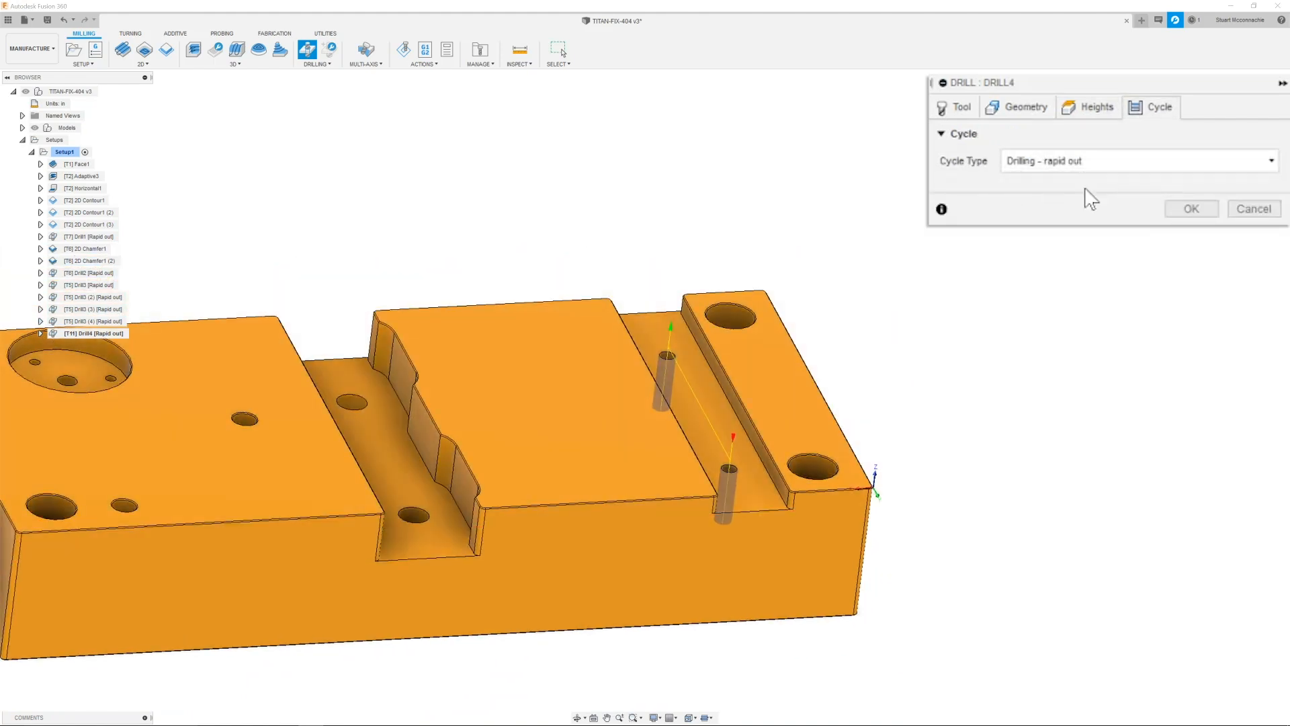
{"action": "left_click", "coordinate": [1191, 209]}
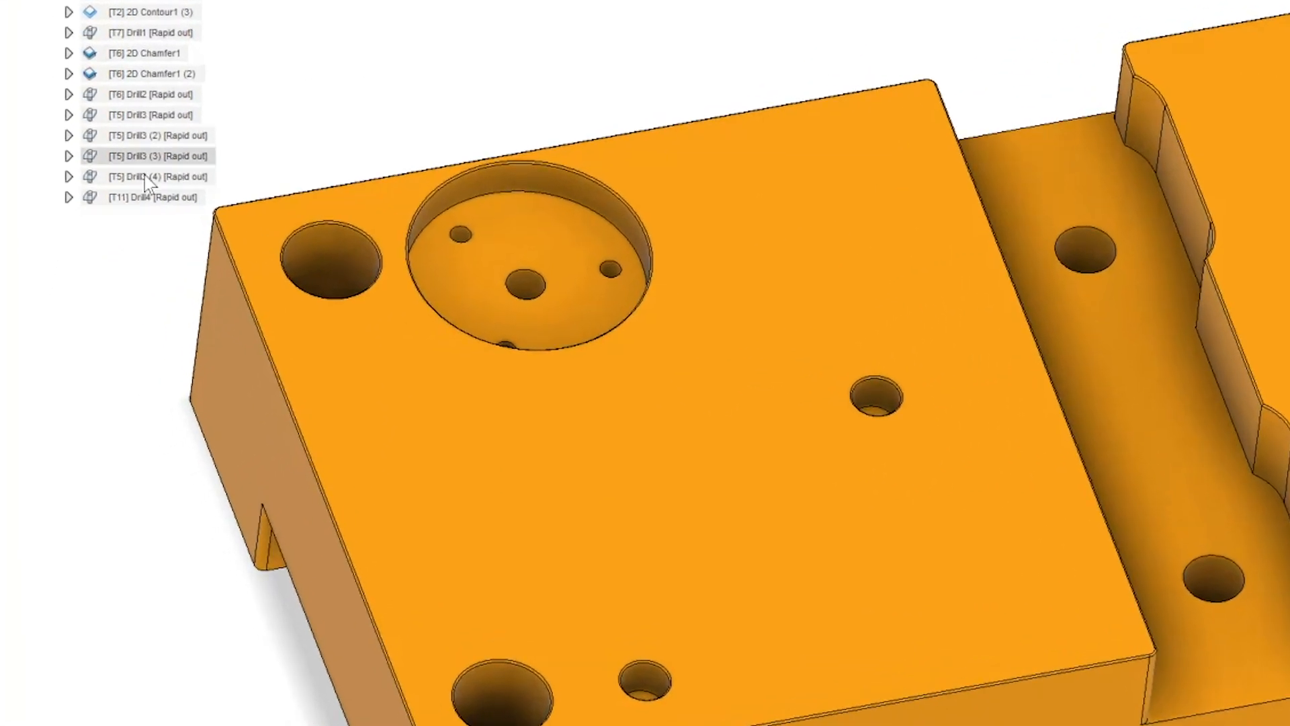
Duplicate the #16 drill operation and open the copy for editing.
{"action": "right_click", "coordinate": [148, 196]}
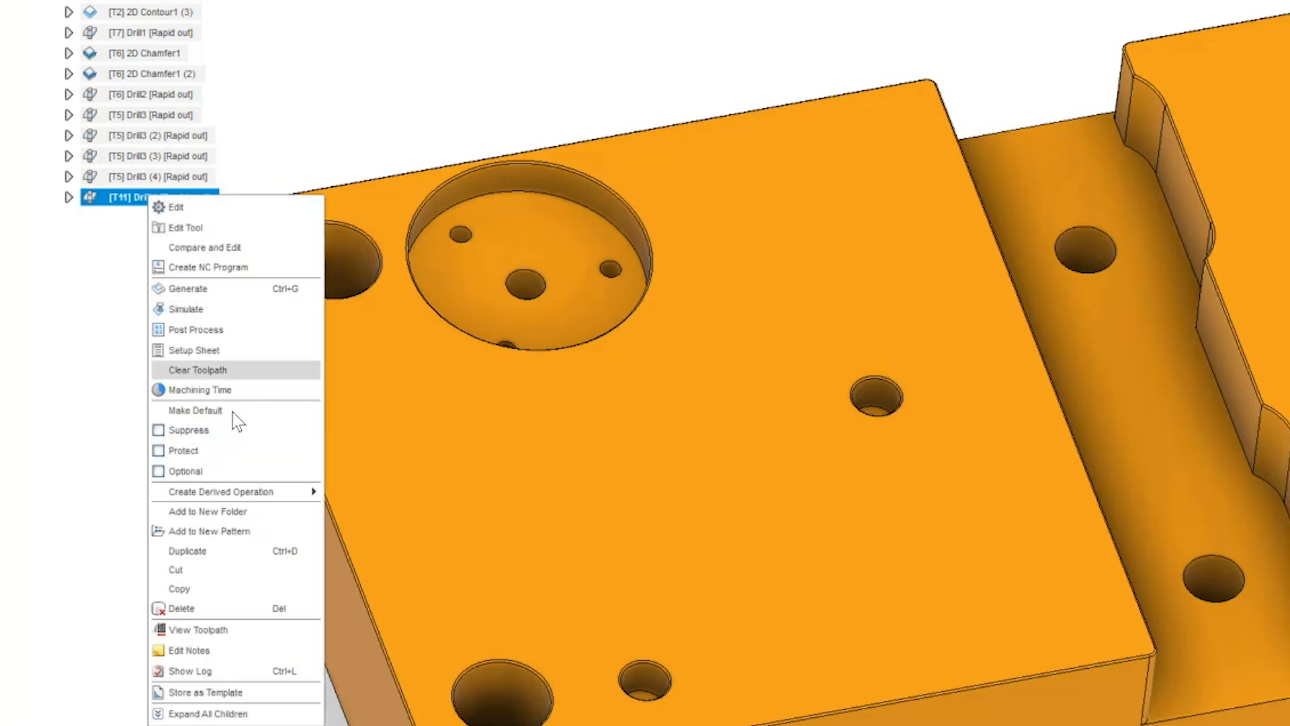
{"action": "left_click", "coordinate": [249, 554]}
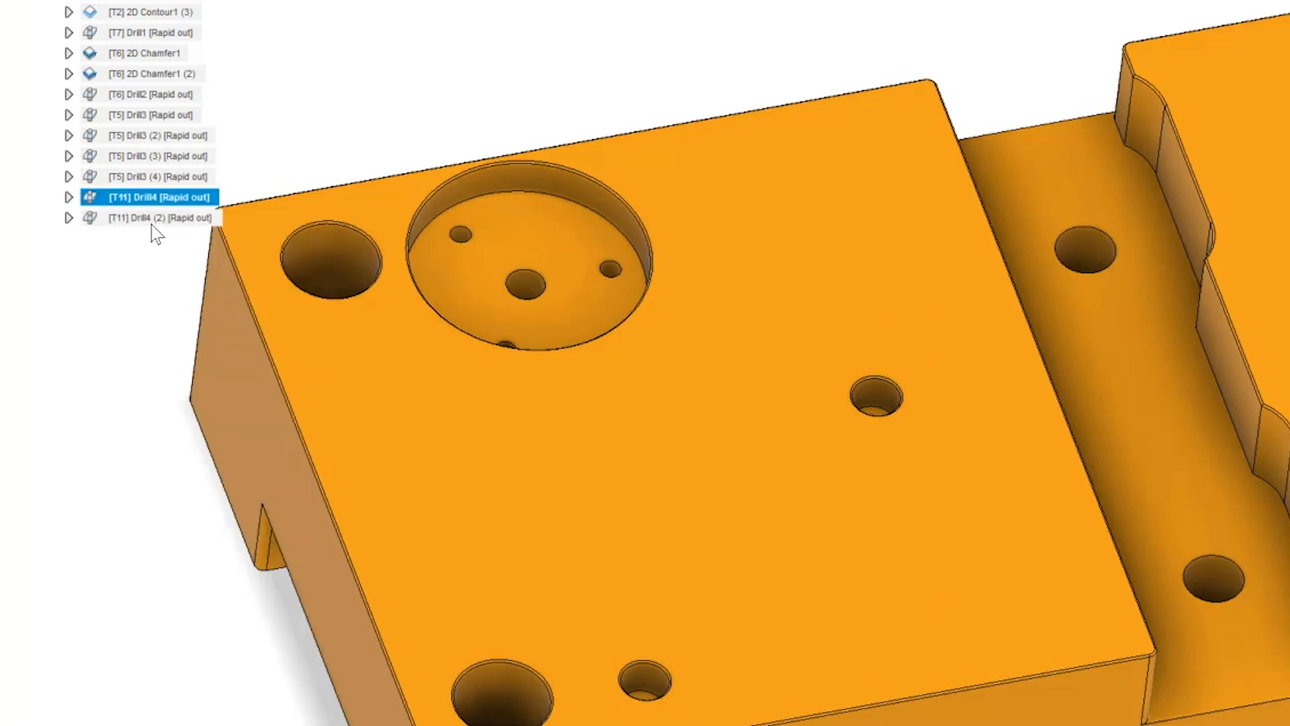
{"action": "right_click", "coordinate": [158, 222]}
{"action": "left_click", "coordinate": [222, 233]}
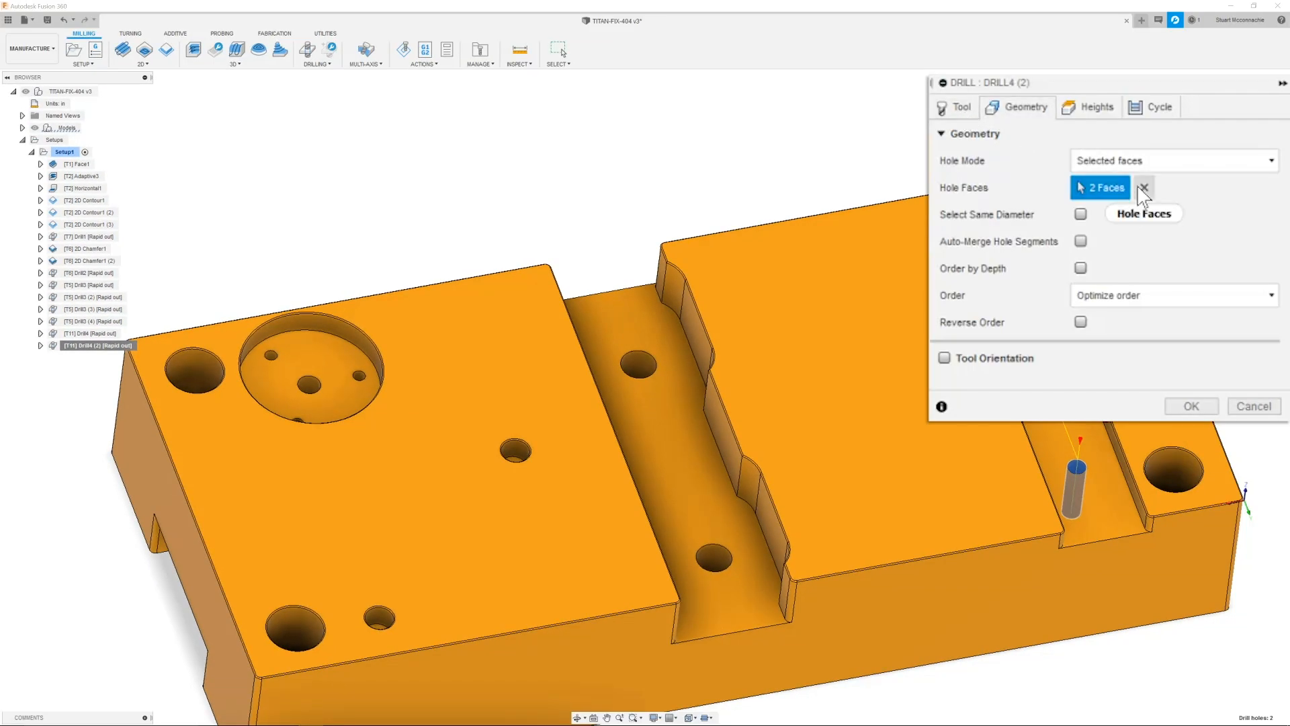
Check the copy's feeds and speeds and replace its hole faces with the two small holes on the large top face beside the circular pocket.
{"action": "left_click", "coordinate": [958, 107]}
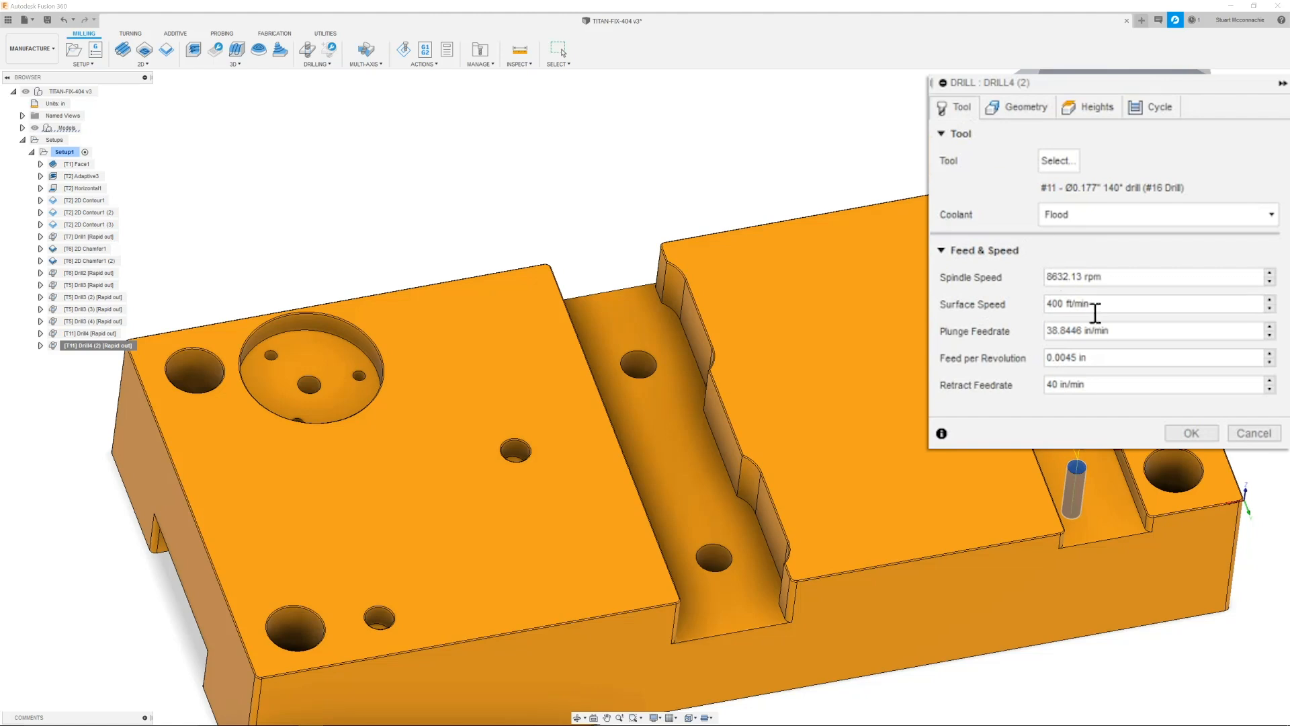
{"action": "triple_click", "coordinate": [1131, 276]}
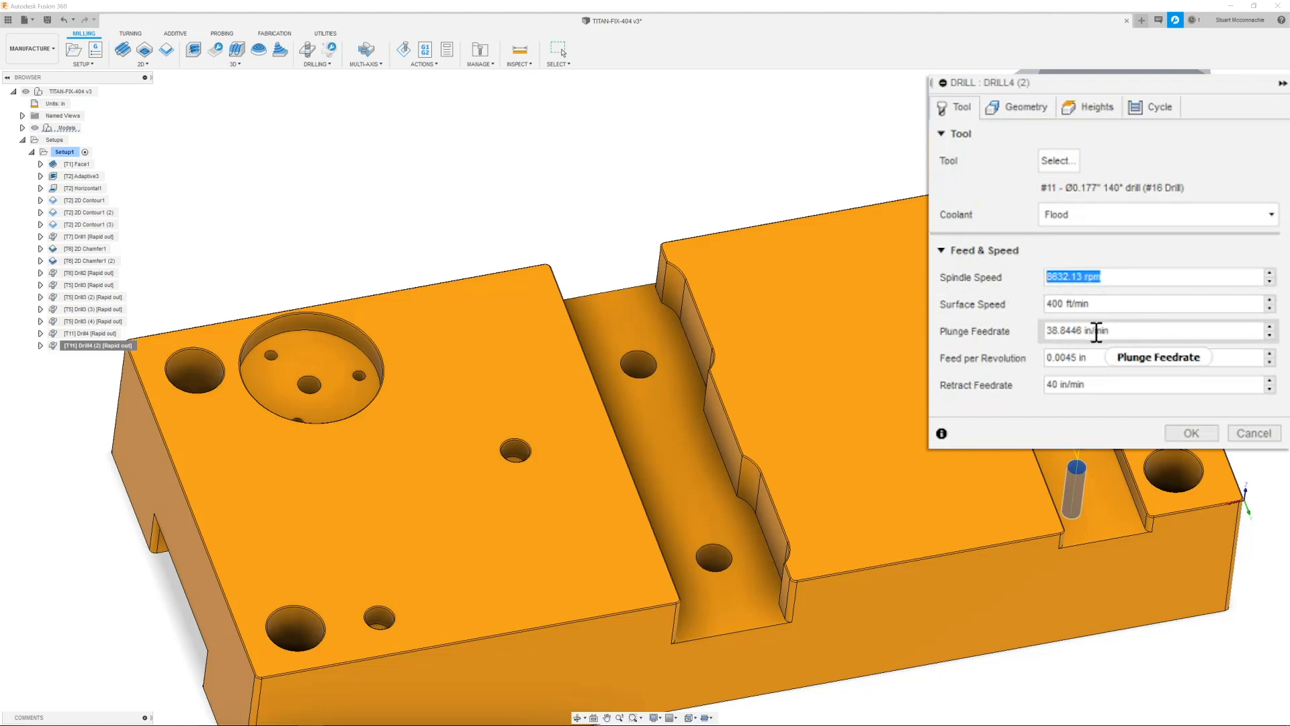
{"action": "left_click", "coordinate": [1019, 108]}
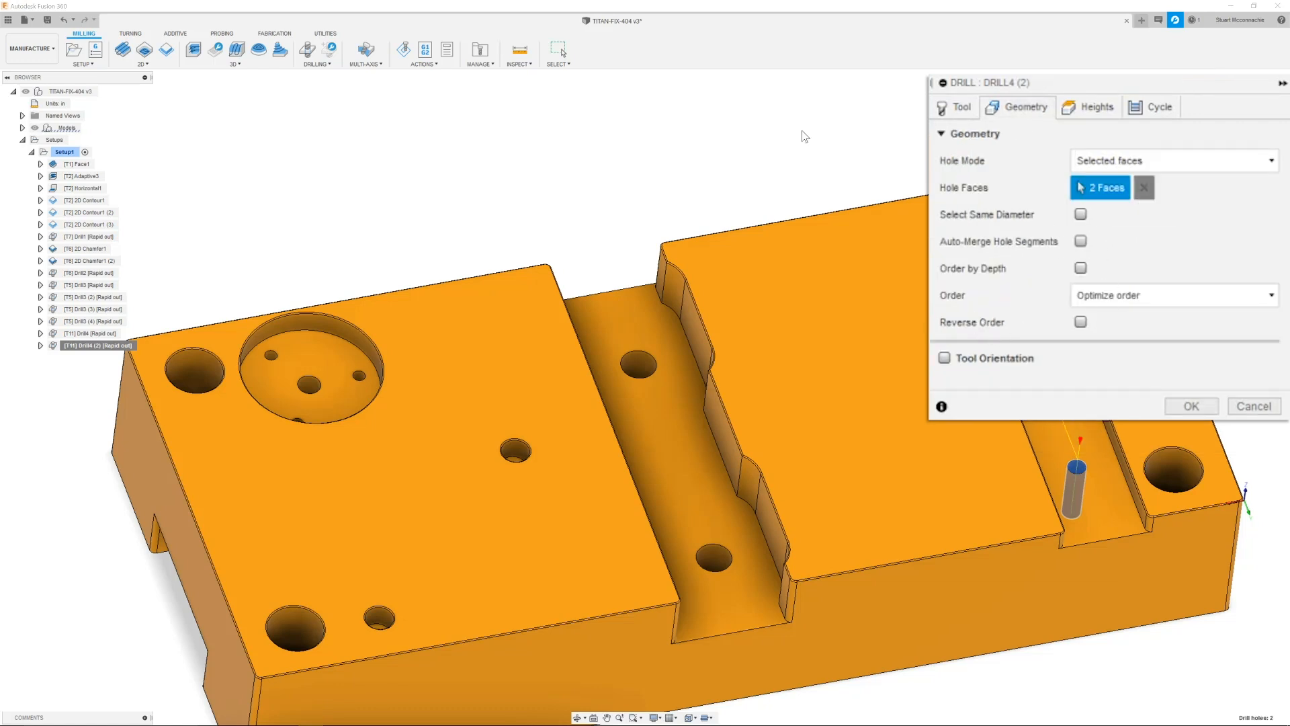
{"action": "left_click", "coordinate": [1144, 187]}
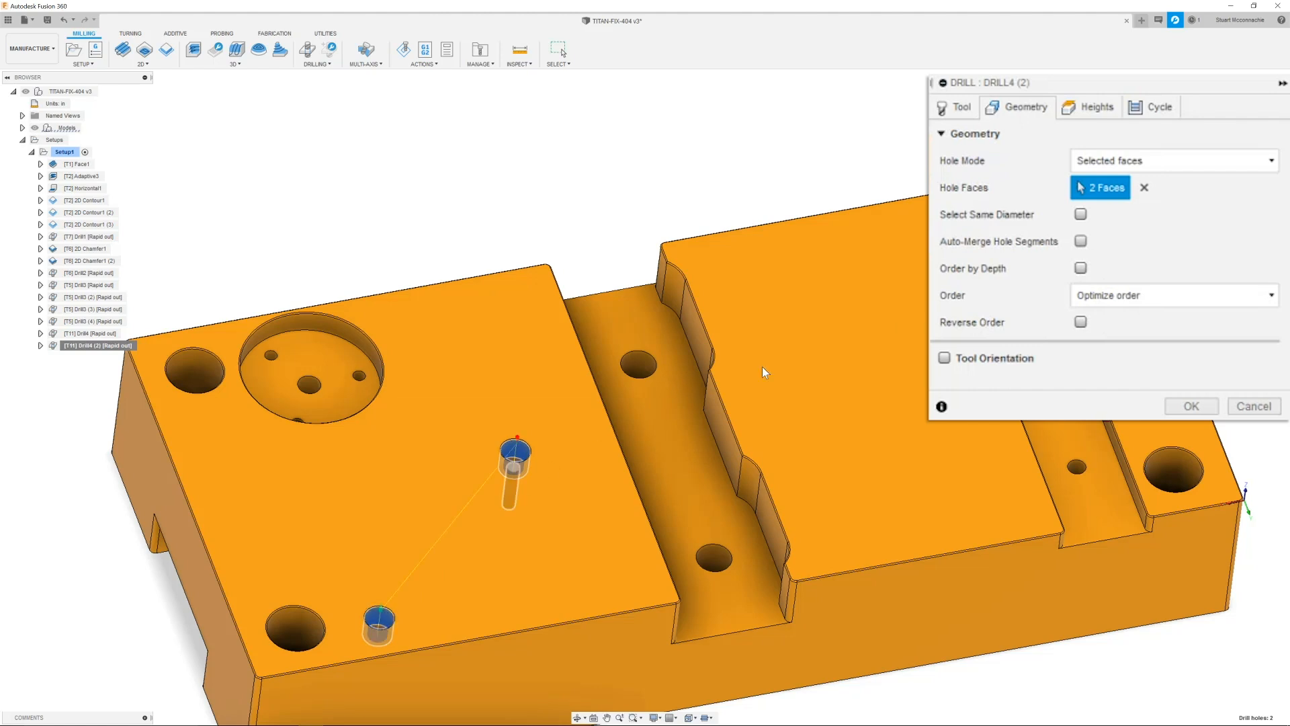
Turn off Drill Tip Through Bottom for the copied operation and set its bottom height offset to -0.0267 in from the hole bottom.
{"action": "left_click", "coordinate": [1090, 108]}
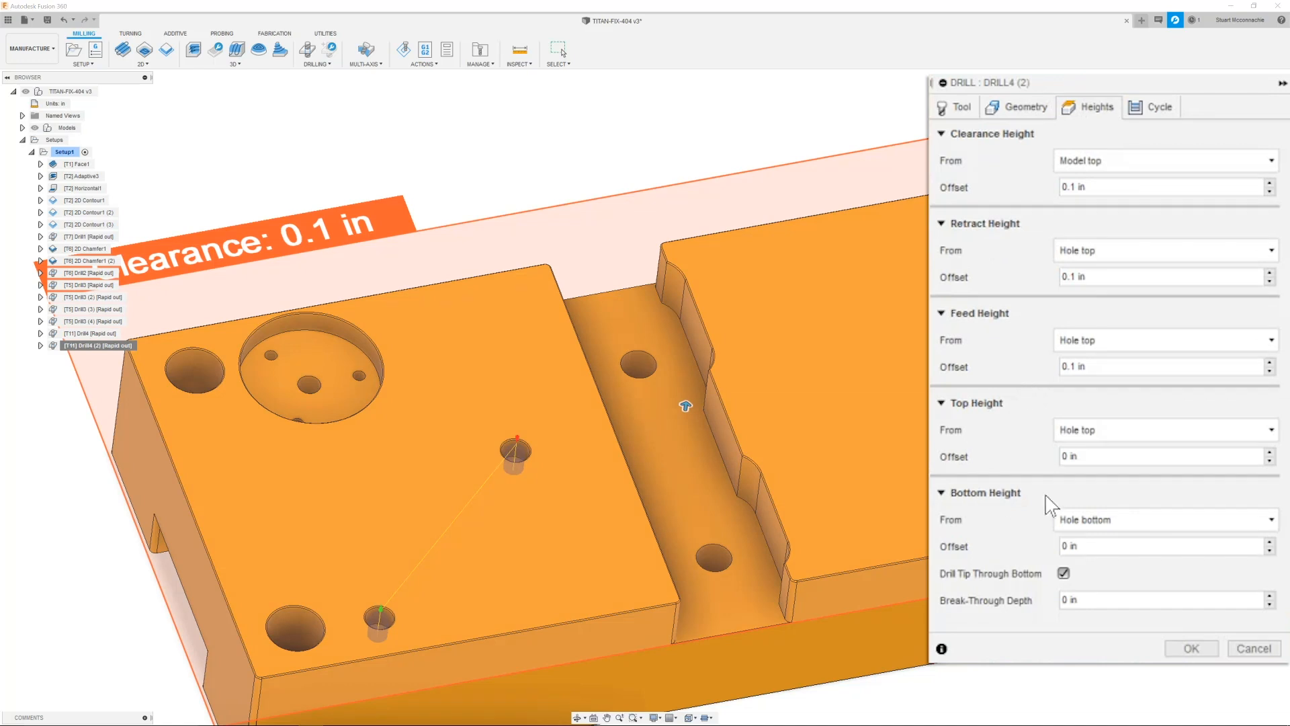
{"action": "left_click", "coordinate": [1068, 520]}
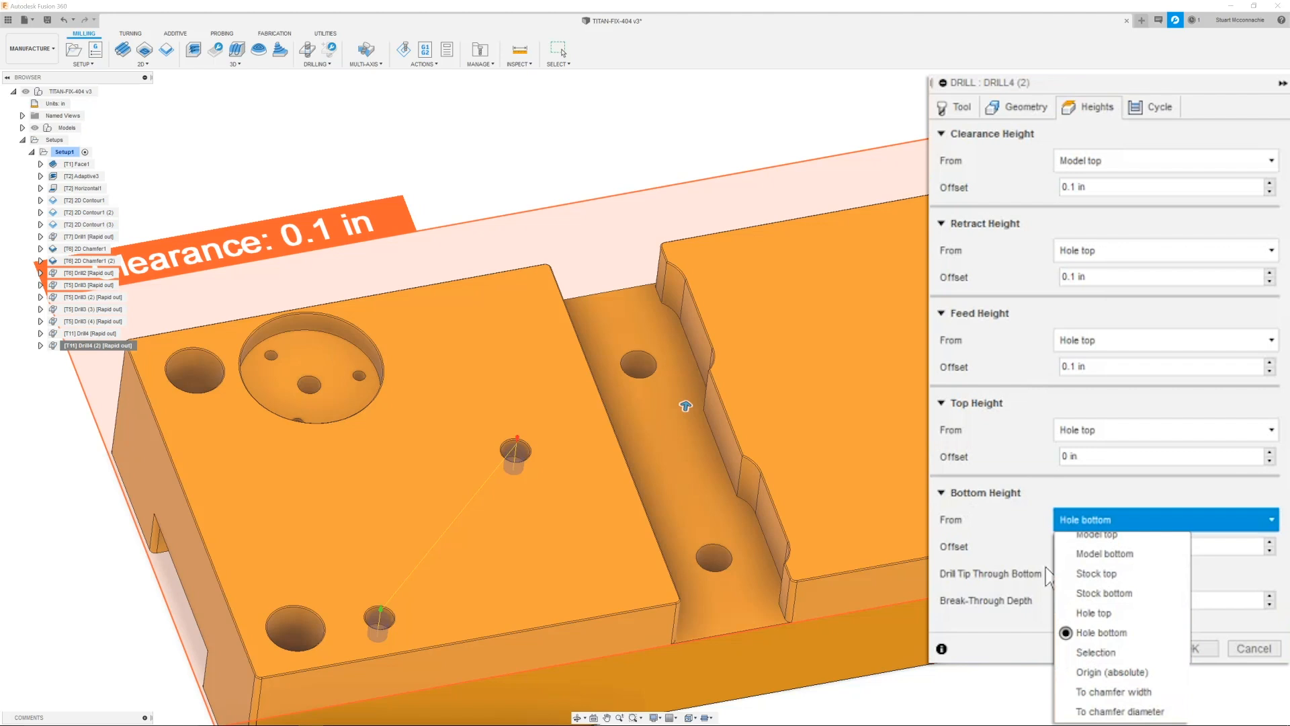
{"action": "left_click", "coordinate": [1064, 573]}
{"action": "left_click", "coordinate": [1064, 573]}
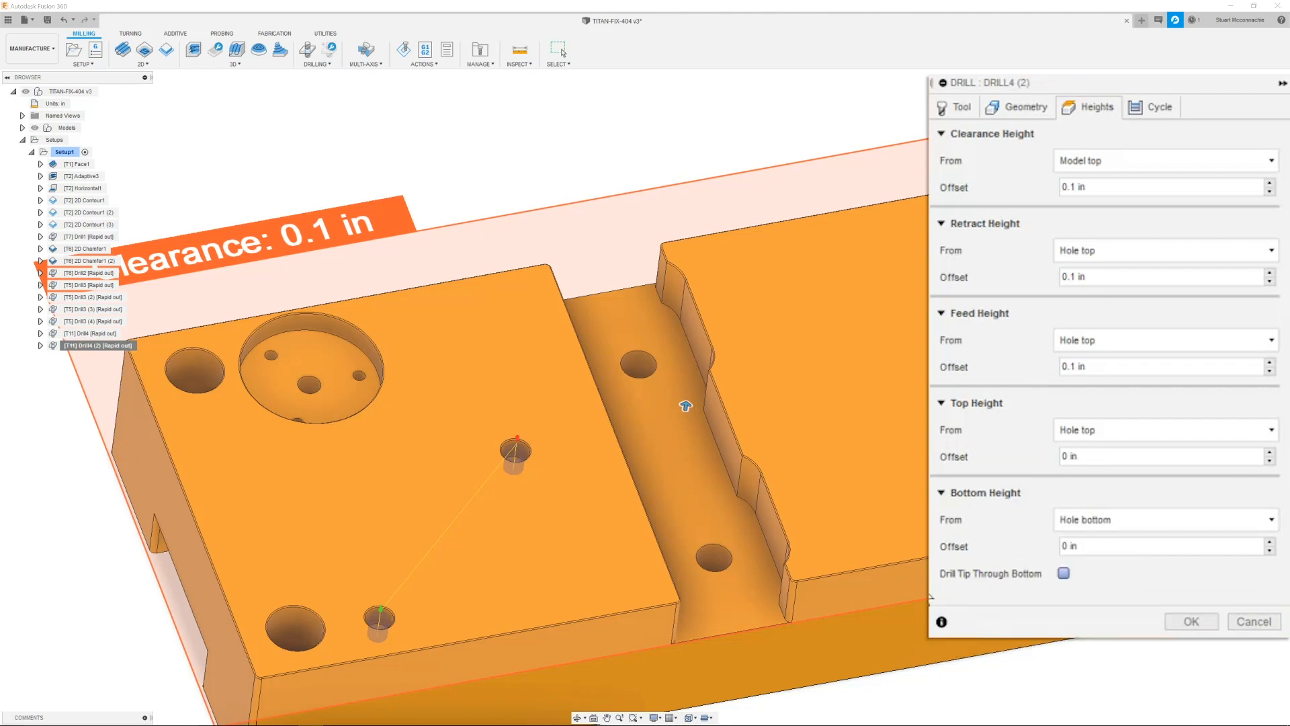
{"action": "left_click", "coordinate": [1117, 546]}
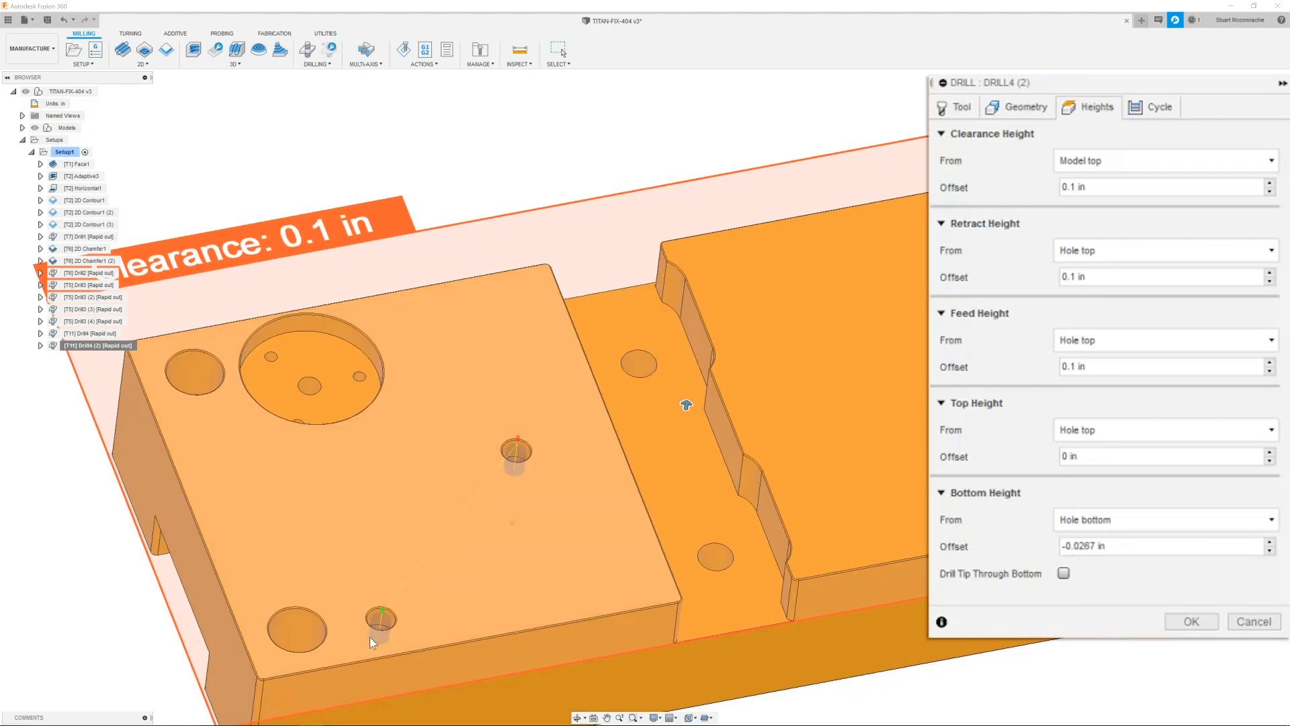
Inspect the drilling depth in the two selected holes and finish the copied operation with the Drilling - rapid out cycle.
{"action": "middle_click_drag", "start_coordinate": [424, 630], "coordinate": [454, 627]}
{"action": "scroll", "coordinate": [575, 587], "scroll_direction": "up", "scroll_amount": 5}
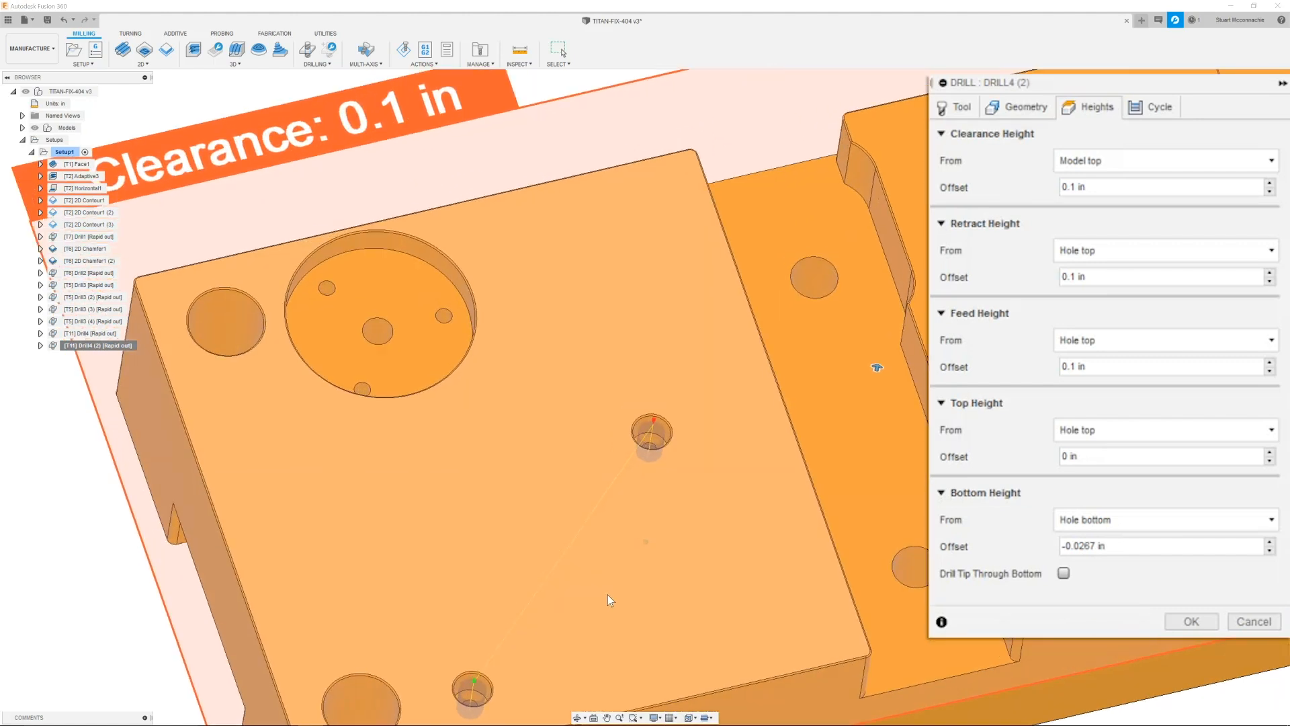
{"action": "scroll", "coordinate": [659, 442], "scroll_direction": "up", "scroll_amount": 5}
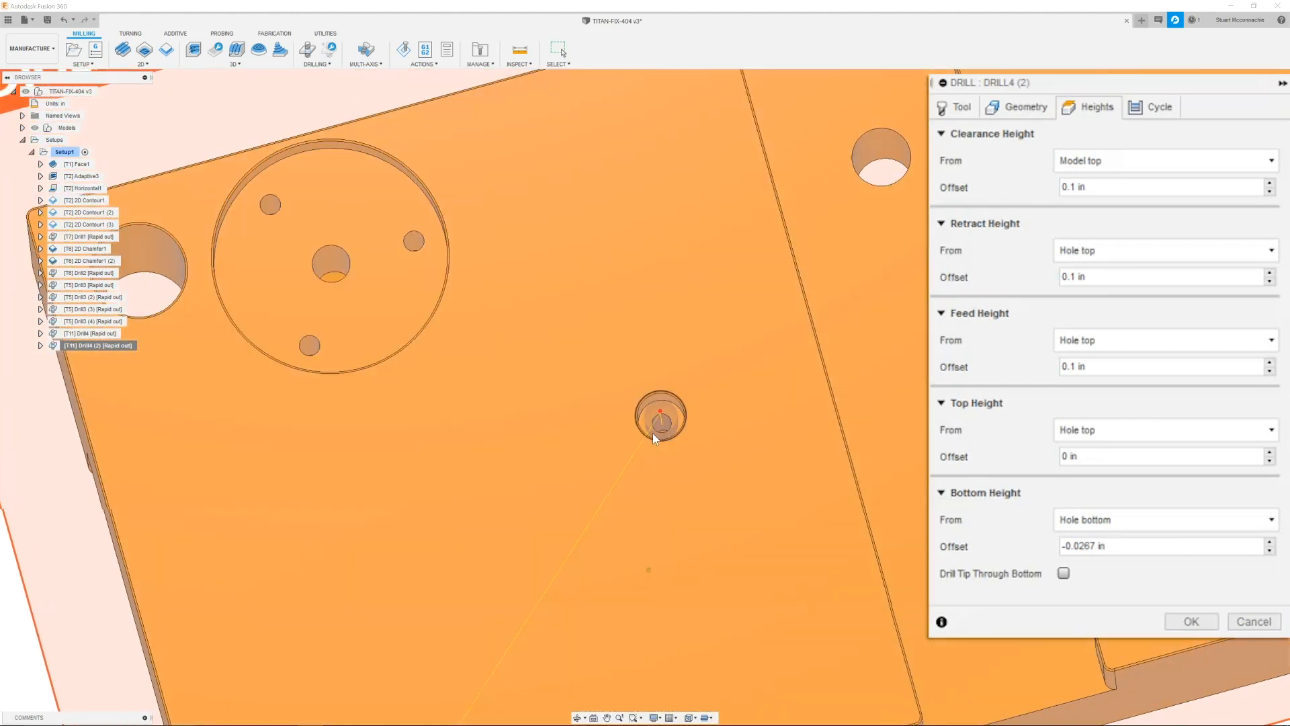
{"action": "scroll", "coordinate": [676, 426], "scroll_direction": "up", "scroll_amount": 2}
{"action": "mouse_move", "coordinate": [676, 426]}
{"action": "middle_mouse_down", "text": "shift"}
{"action": "mouse_move", "coordinate": [696, 426]}
{"action": "mouse_move", "coordinate": [674, 457]}
{"action": "mouse_move", "coordinate": [691, 436]}
{"action": "middle_mouse_up", "text": "shift"}
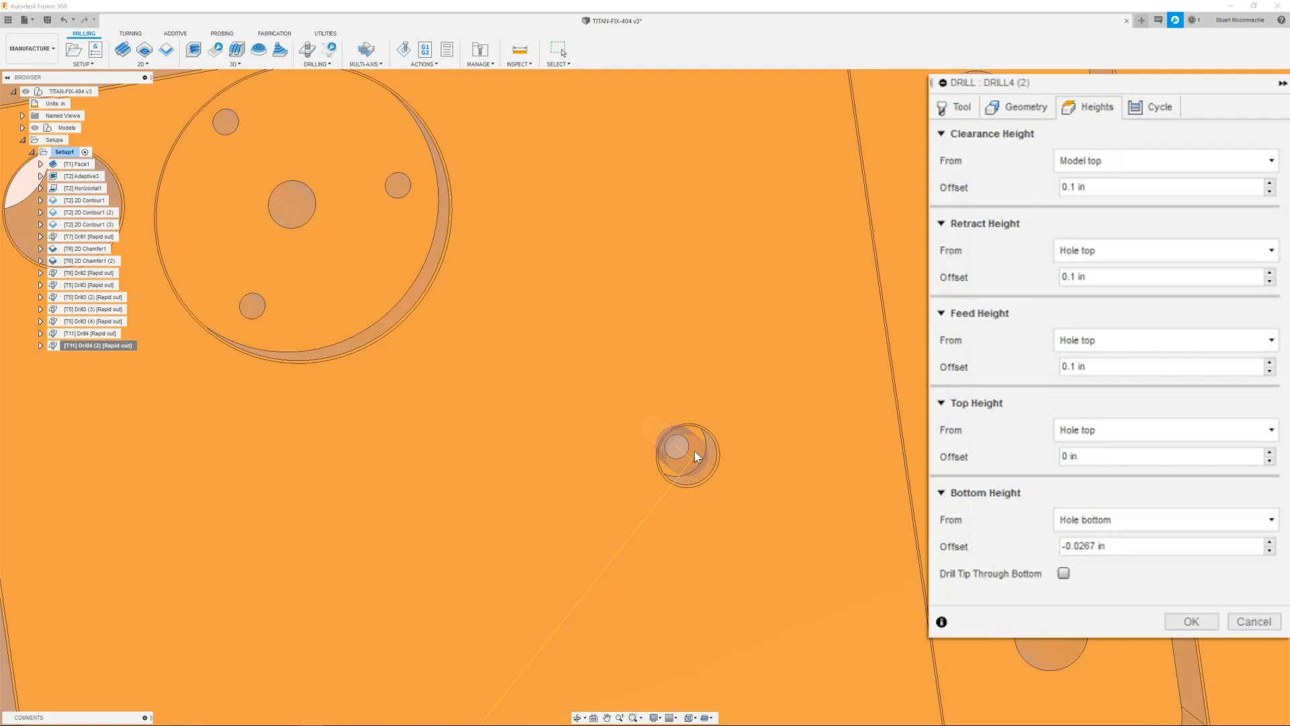
{"action": "middle_click_drag", "start_coordinate": [676, 477], "coordinate": [979, 446], "text": "shift"}
{"action": "middle_click_drag", "start_coordinate": [1140, 307], "coordinate": [809, 107], "text": "shift"}
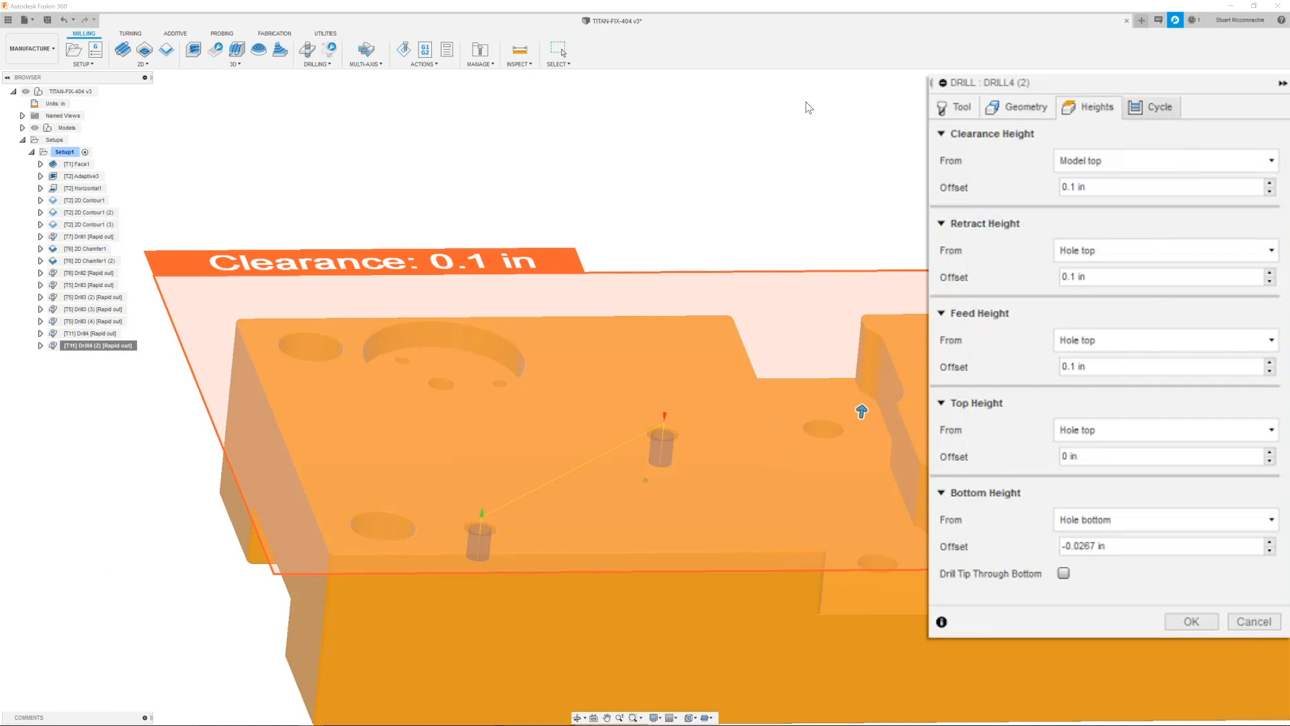
{"action": "left_click", "coordinate": [1152, 106]}
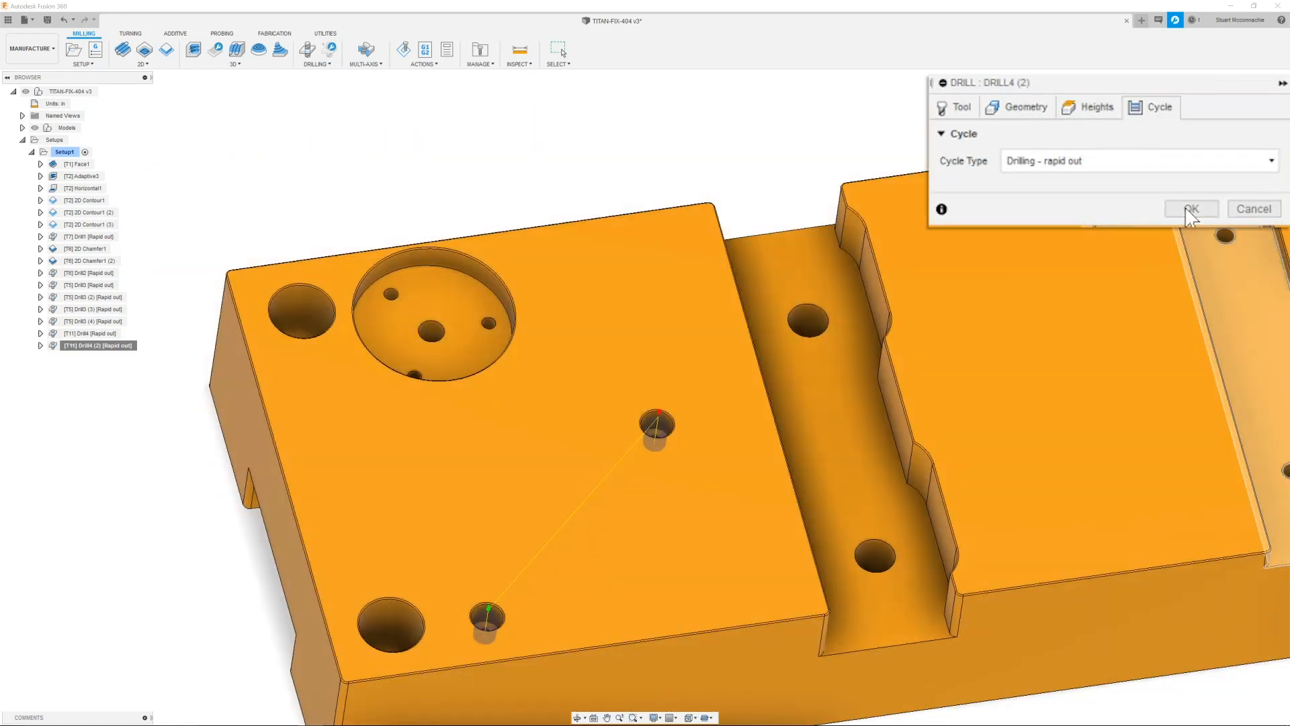
{"action": "left_click", "coordinate": [1191, 208]}
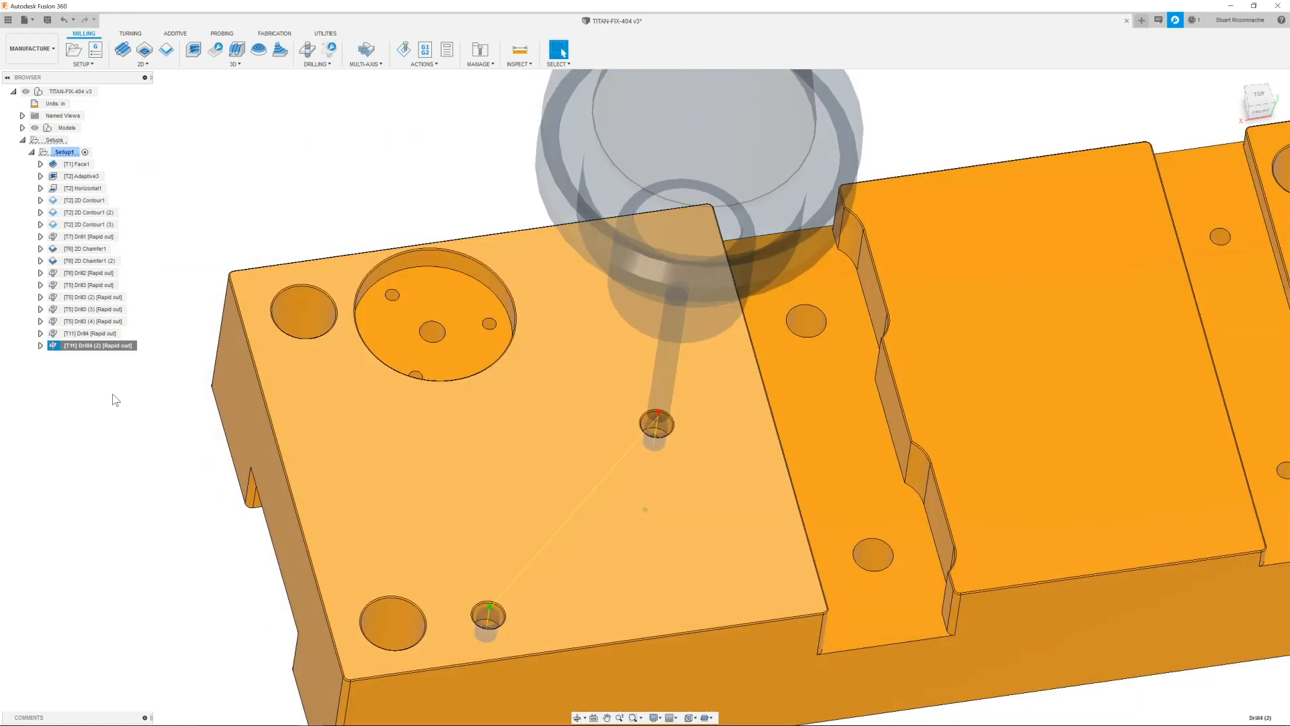
Review the toolpaths of both #16 drill operations and examine how the drill meets the two top-face holes.
{"action": "middle_click", "coordinate": [115, 398]}
{"action": "left_click", "coordinate": [93, 333]}
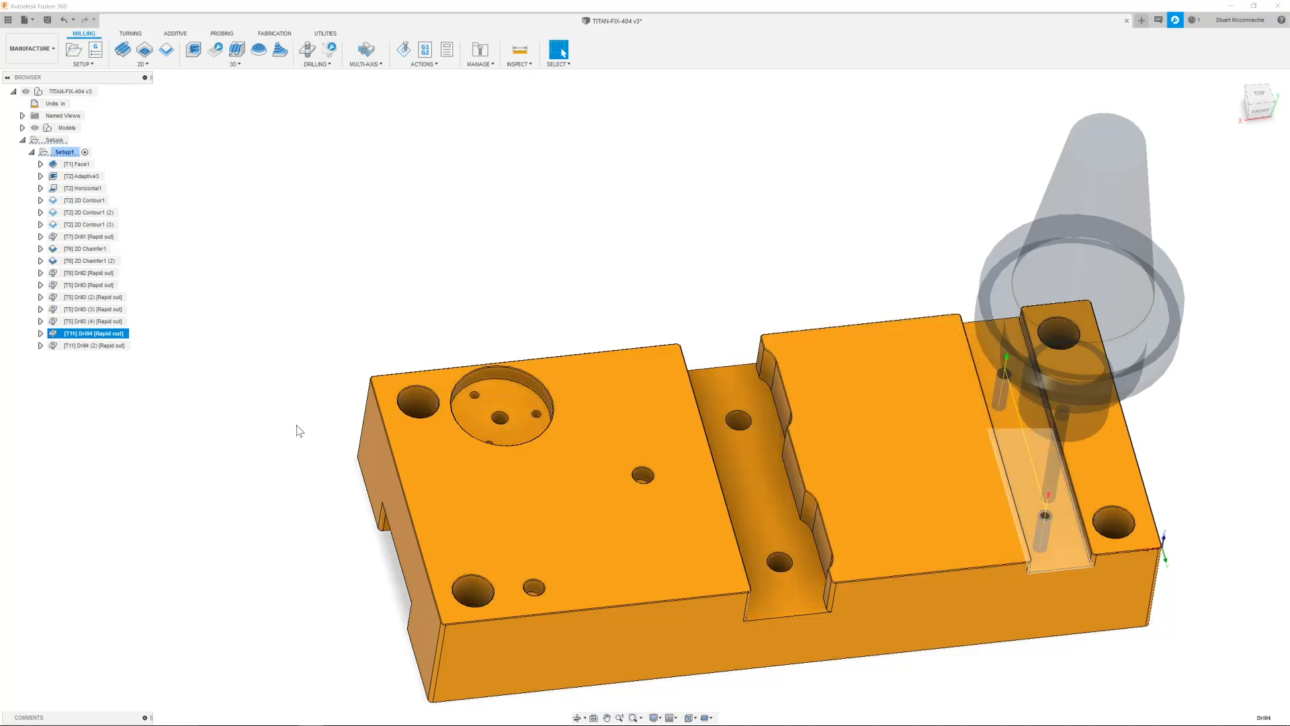
{"action": "left_click", "coordinate": [102, 348]}
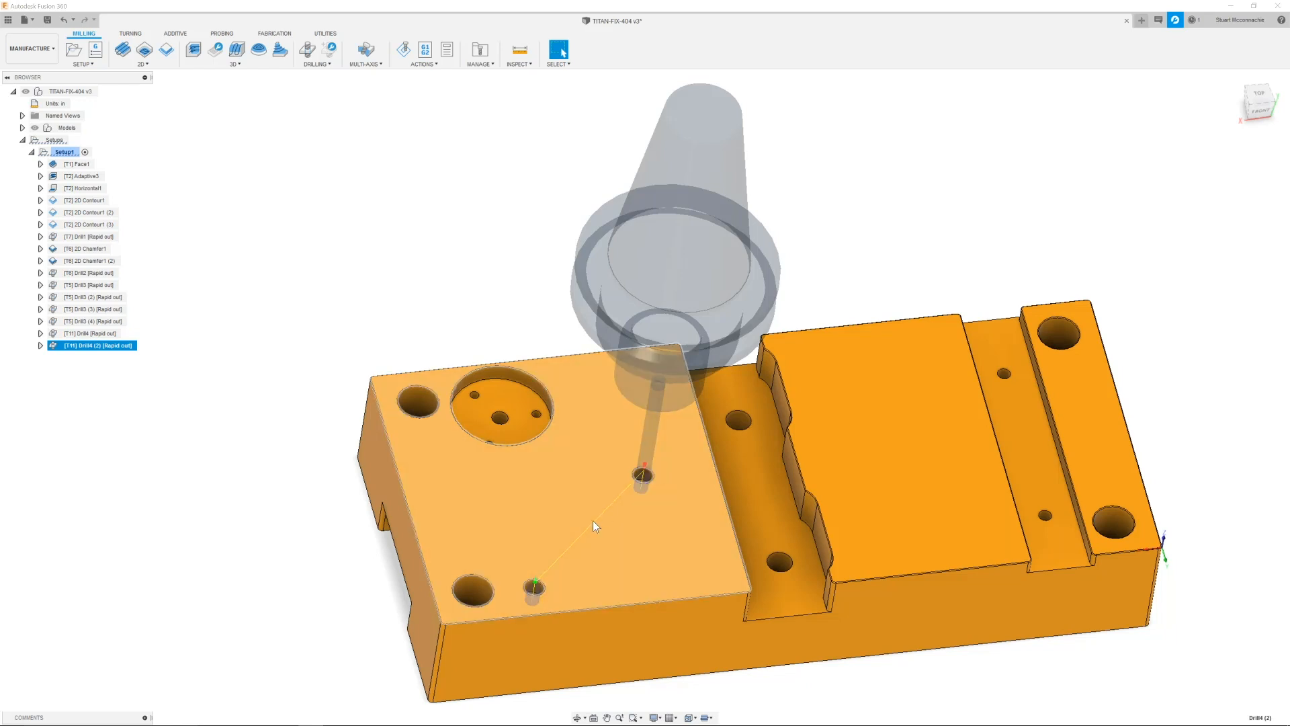
{"action": "scroll", "coordinate": [605, 511], "scroll_direction": "up", "scroll_amount": 1}
{"action": "scroll", "coordinate": [643, 494], "scroll_direction": "up", "scroll_amount": 5}
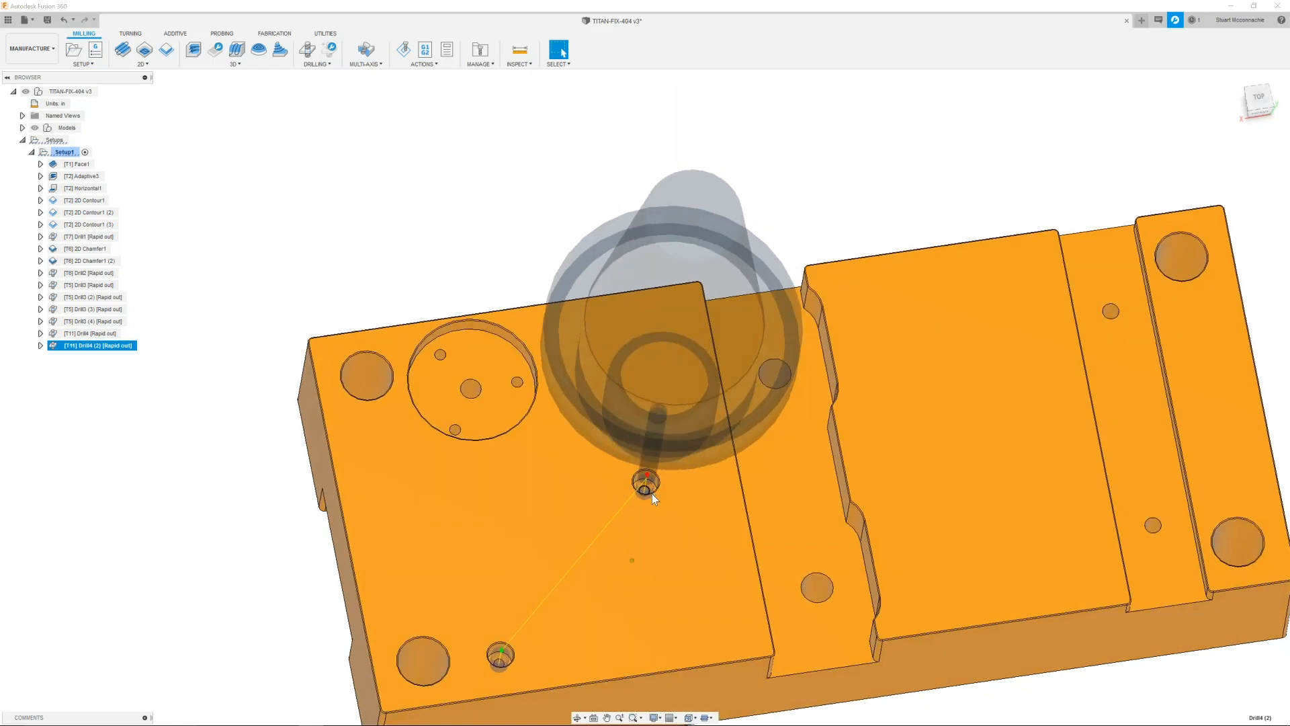
{"action": "scroll", "coordinate": [650, 503], "scroll_direction": "up", "scroll_amount": 1}
{"action": "middle_click_drag", "start_coordinate": [645, 507], "coordinate": [627, 545], "text": "shift"}
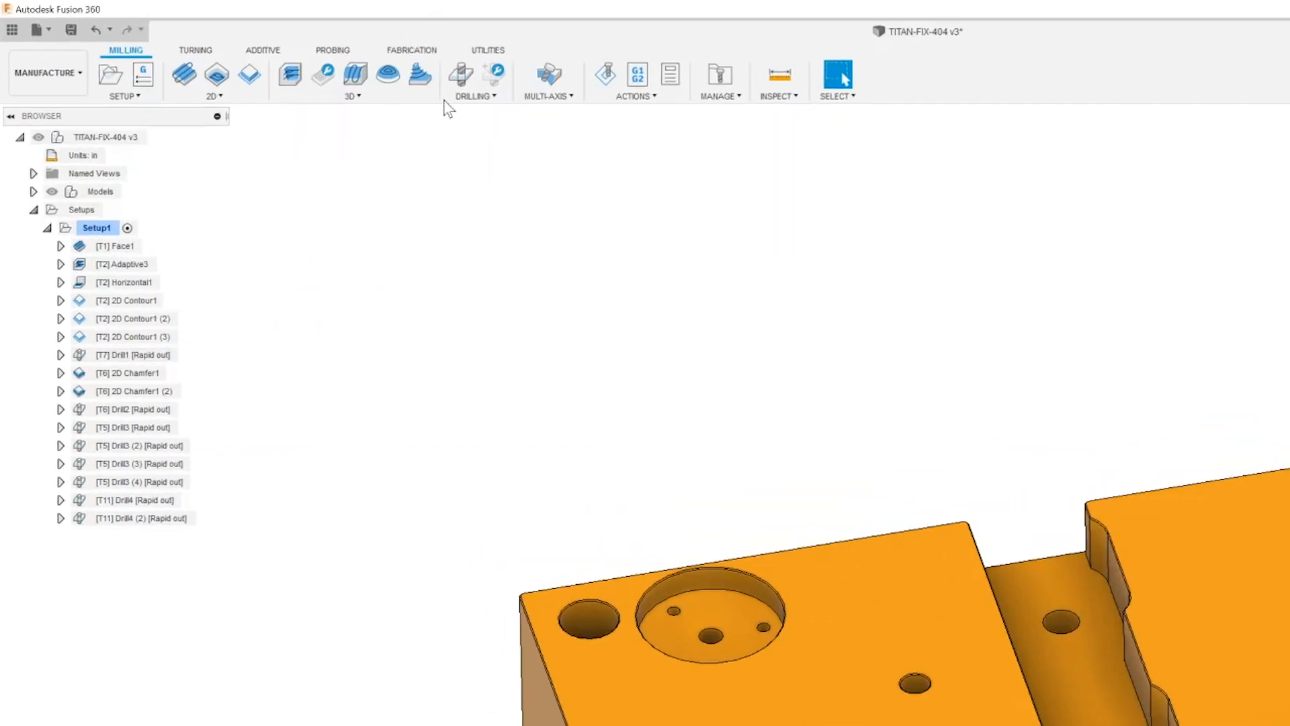
Start a new drill operation with tool 16, the #10-32 UNF Roll Tap, from the FIXTURING SERIES library.
{"action": "left_click", "coordinate": [457, 73]}
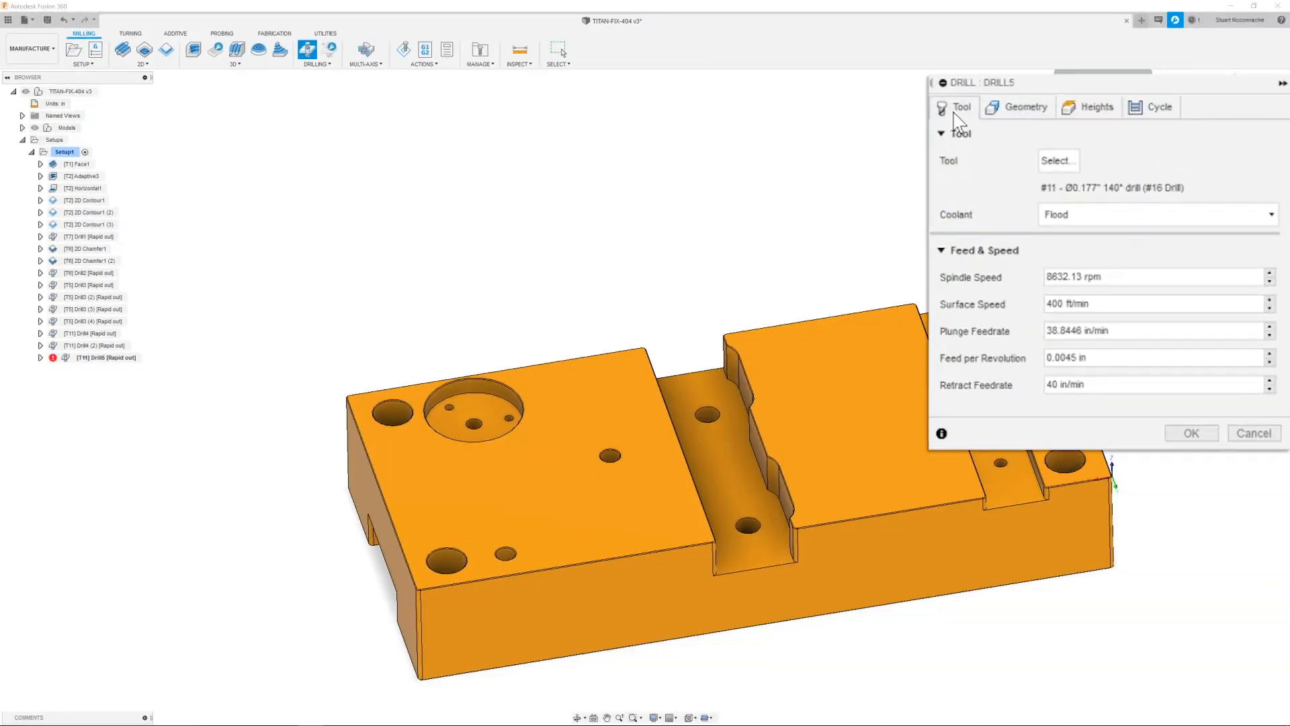
{"action": "left_click", "coordinate": [1058, 160]}
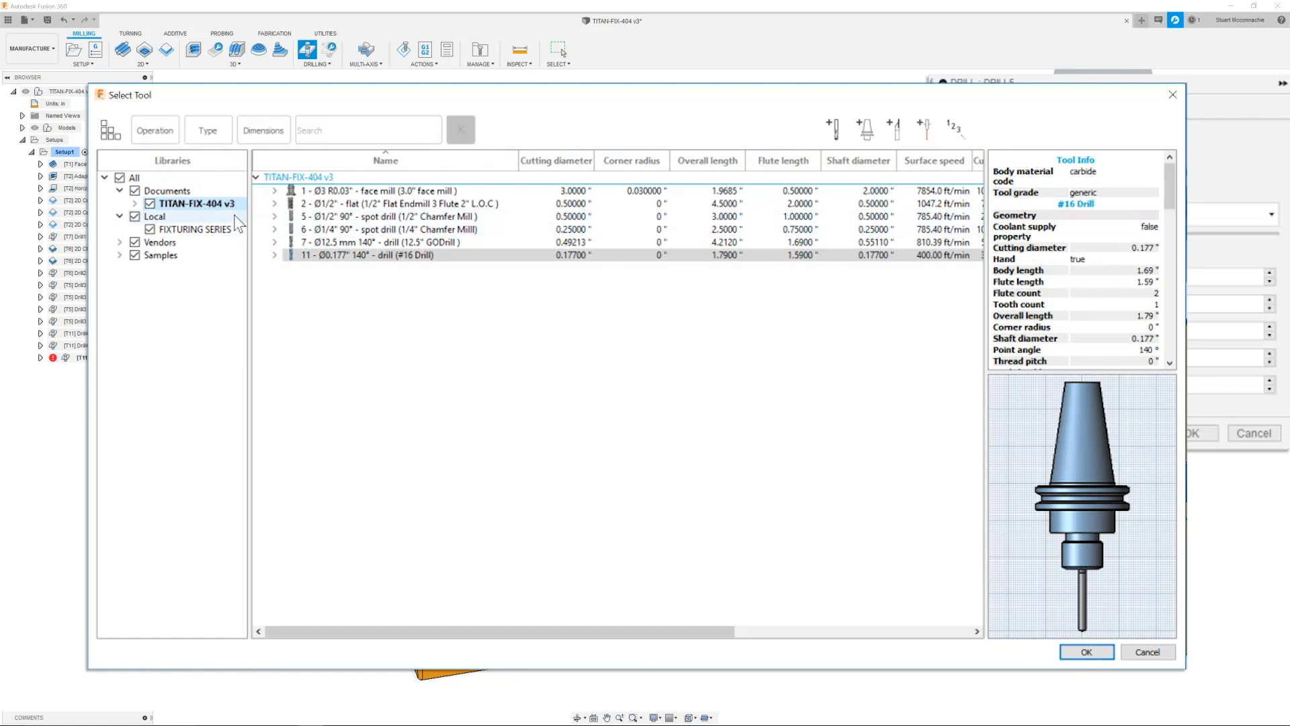
{"action": "left_click", "coordinate": [184, 229]}
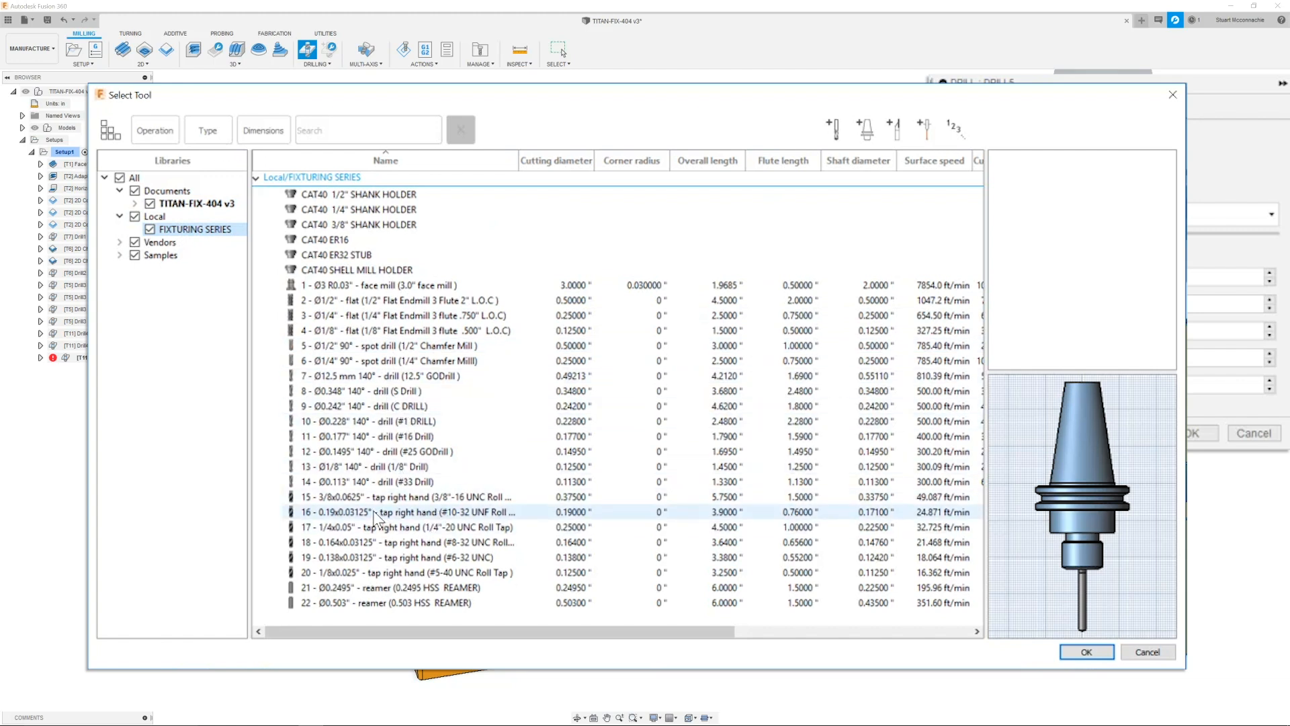
{"action": "left_click", "coordinate": [314, 516]}
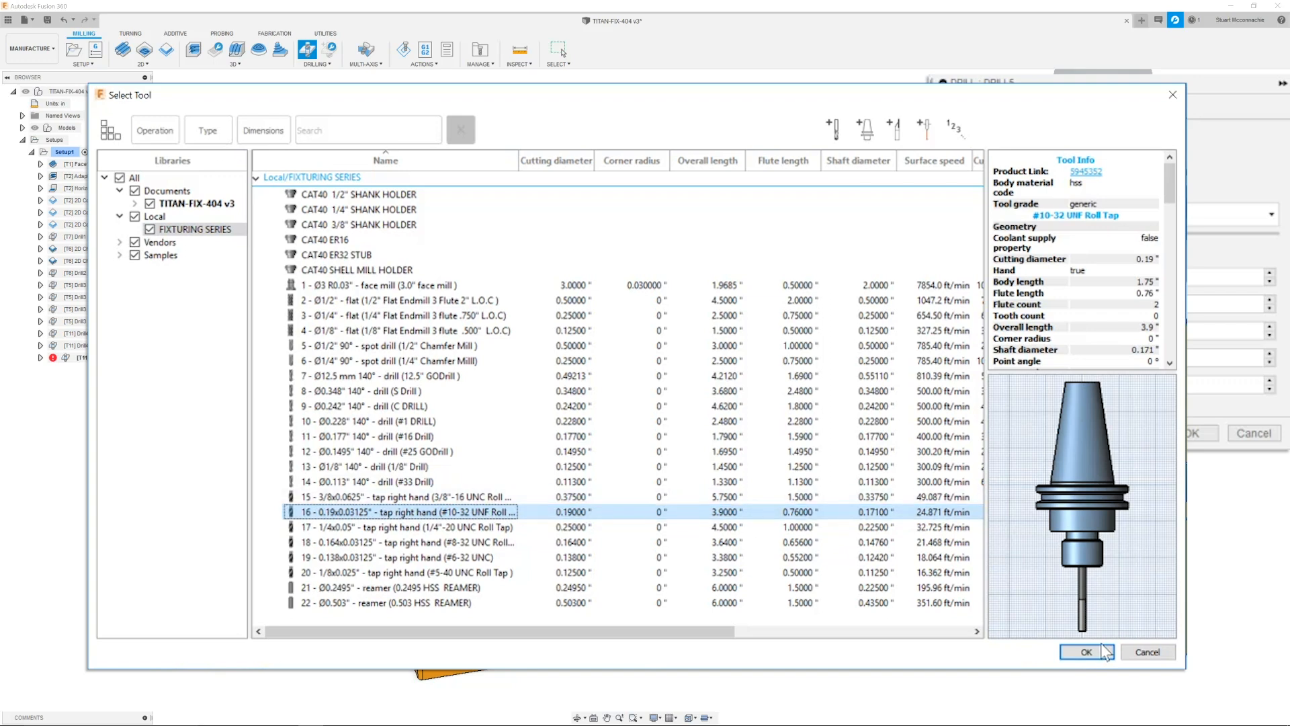
{"action": "left_click", "coordinate": [1085, 651]}
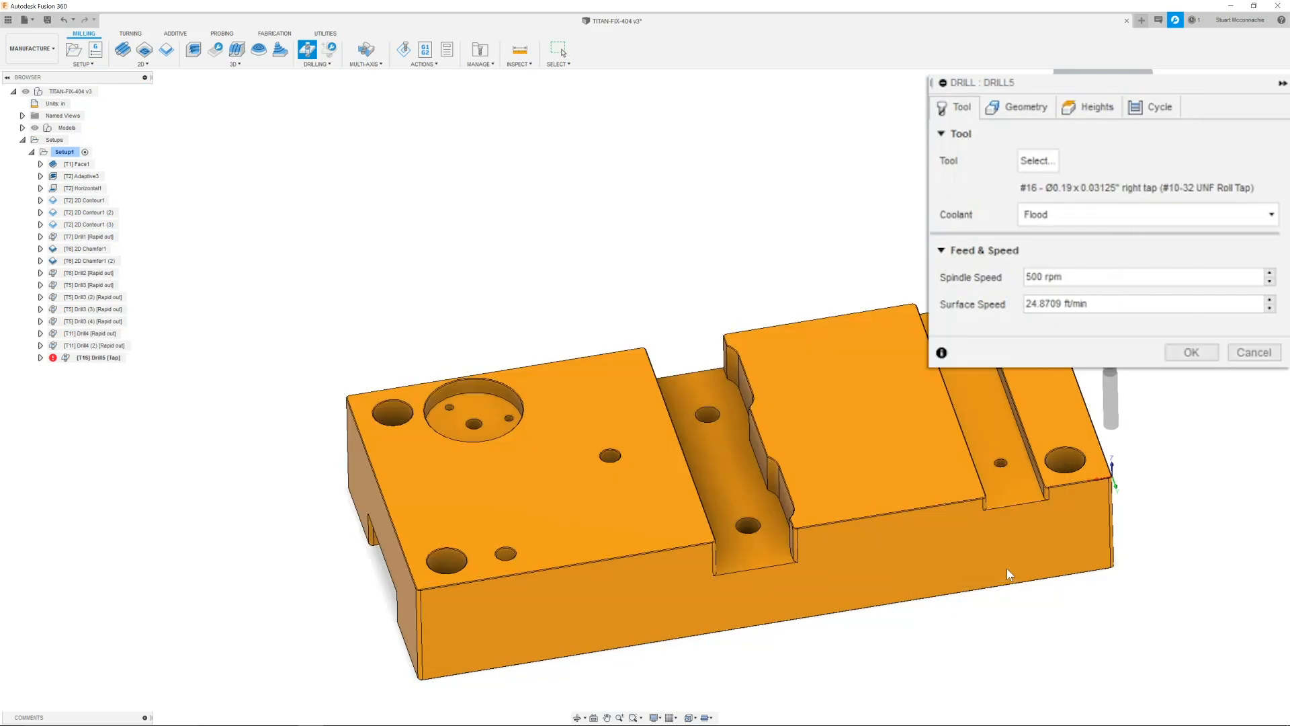
Select the two small holes in the narrow slot as hole faces for the tap operation.
{"action": "left_click", "coordinate": [1018, 107]}
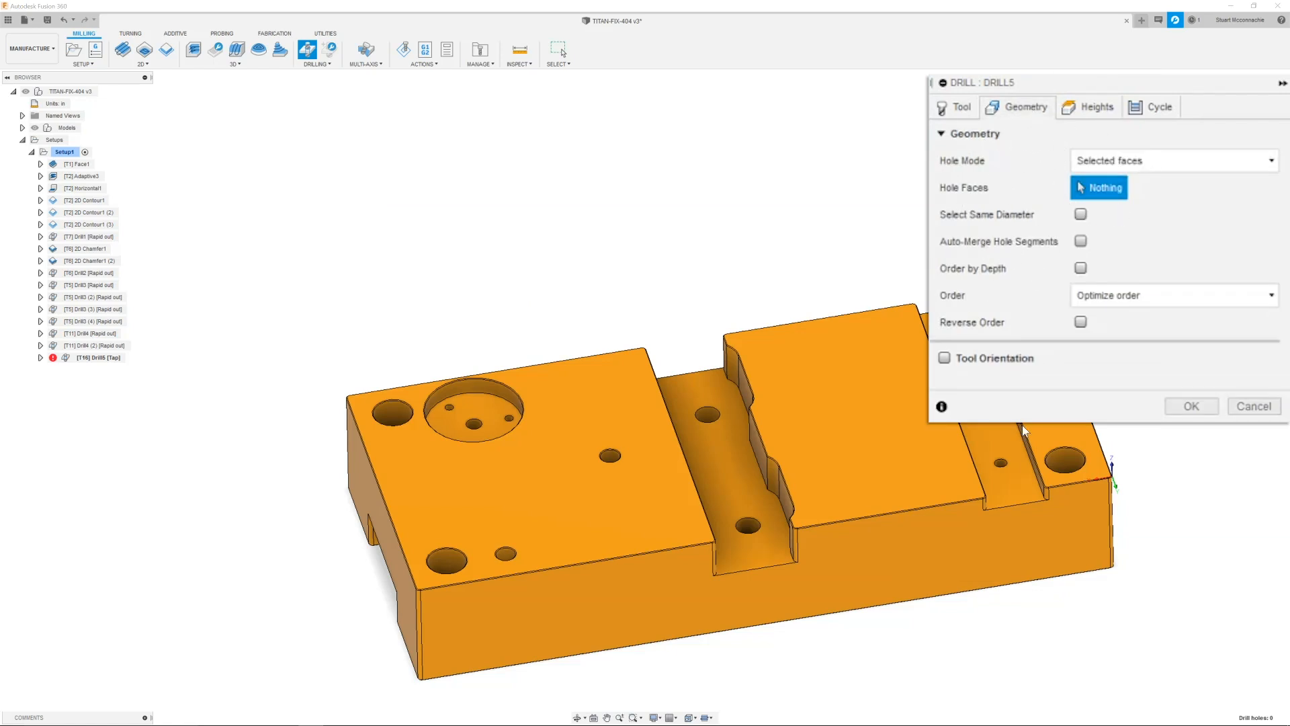
{"action": "scroll", "coordinate": [1002, 454], "scroll_direction": "up", "scroll_amount": 5}
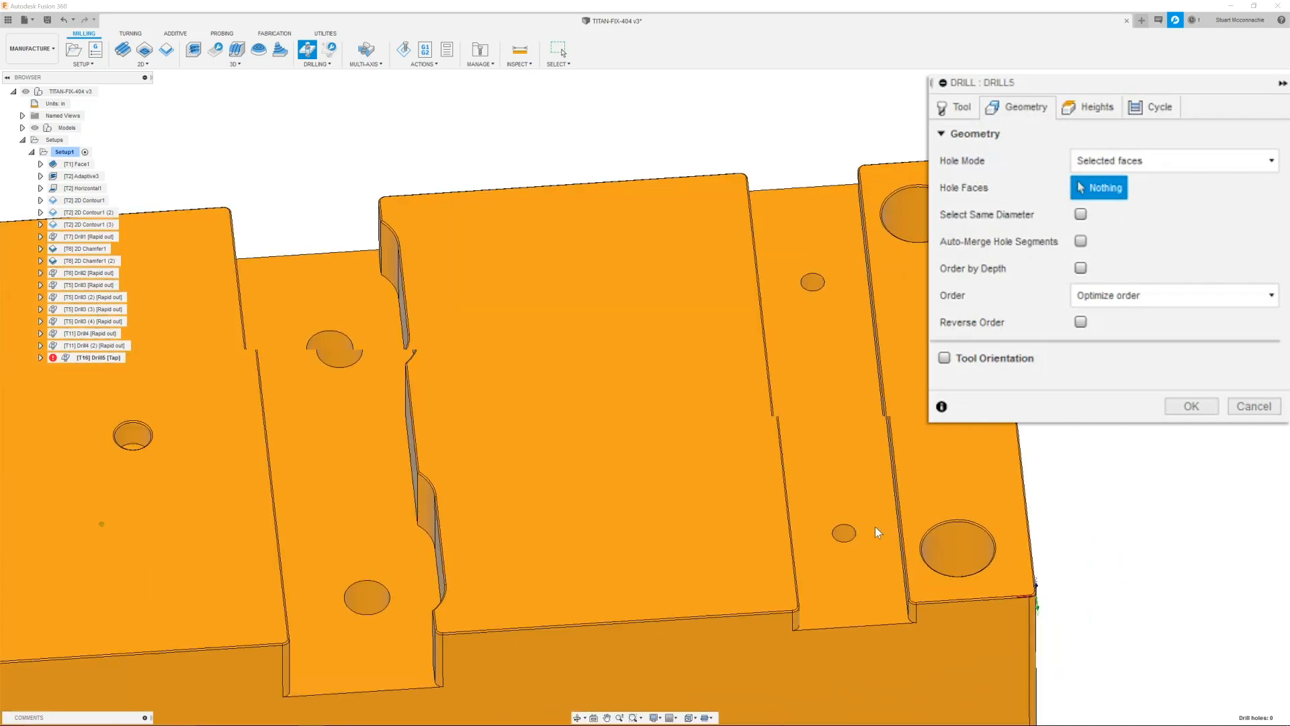
{"action": "scroll", "coordinate": [840, 534], "scroll_direction": "up", "scroll_amount": 1}
{"action": "left_click", "coordinate": [806, 540]}
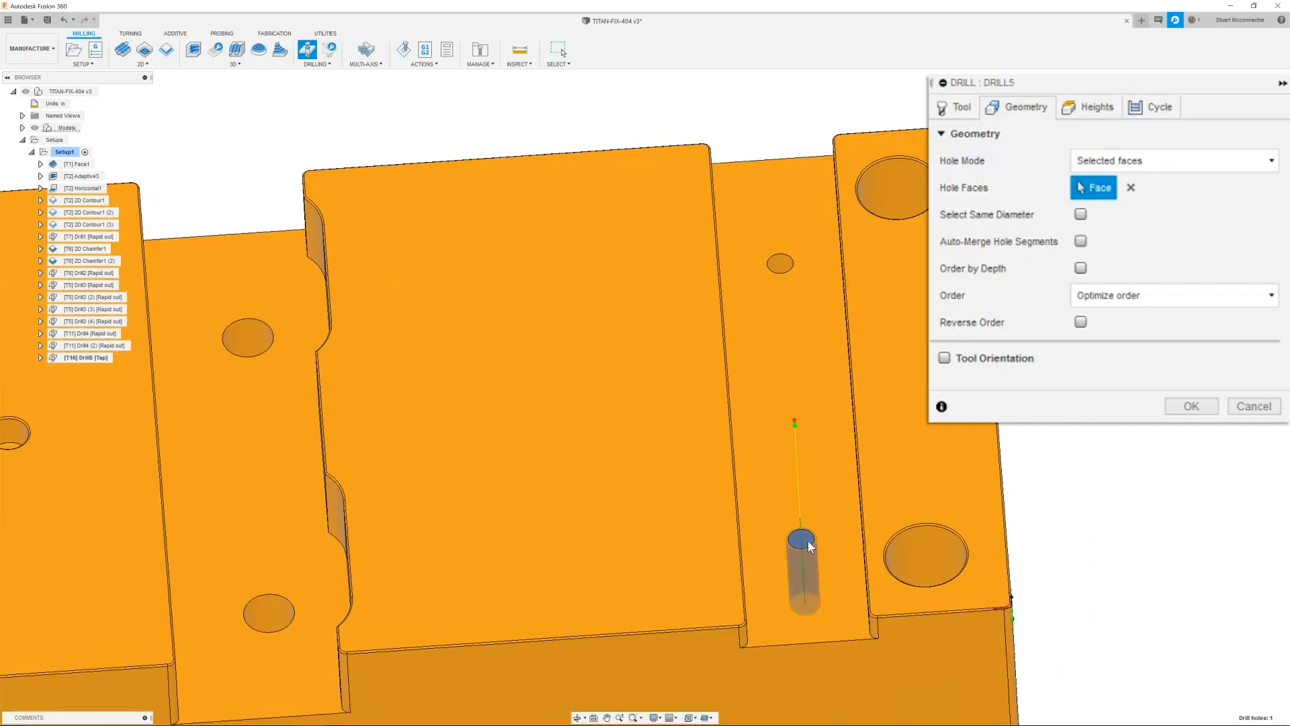
{"action": "left_click", "coordinate": [778, 262]}
Set the tap operation's clearance height from the model top with a 0.1 in offset.
{"action": "middle_click_drag", "start_coordinate": [816, 288], "coordinate": [1043, 352], "text": "shift"}
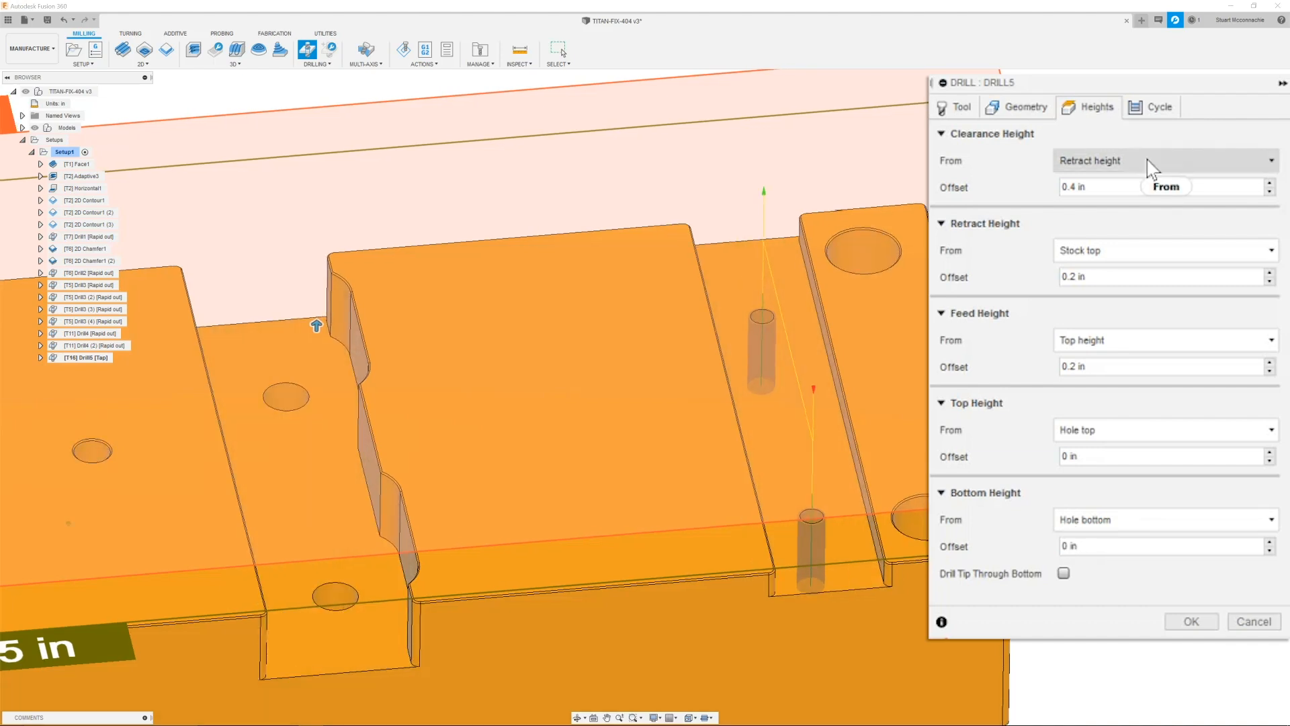
{"action": "left_click", "coordinate": [1147, 159]}
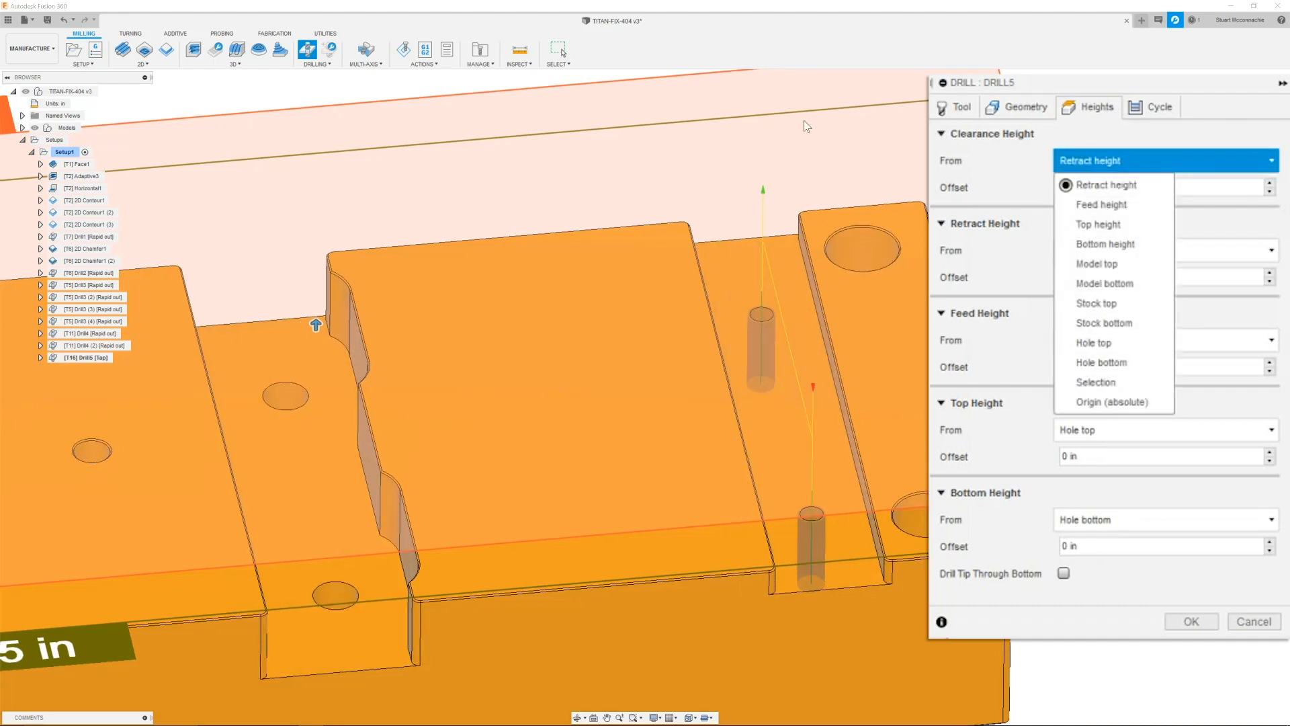
{"action": "left_click", "coordinate": [1110, 263]}
{"action": "left_click_drag", "start_coordinate": [1093, 190], "coordinate": [954, 190]}
{"action": "type", "text": "."}
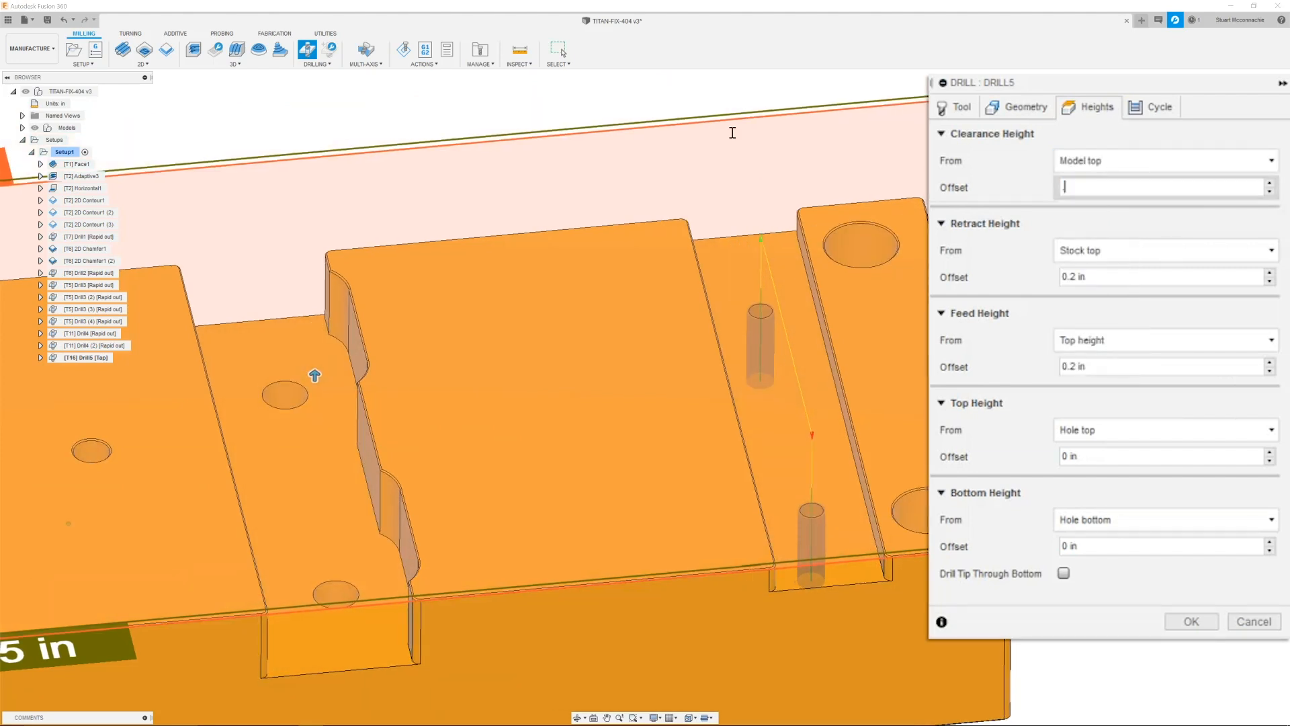
{"action": "type", "text": "1"}
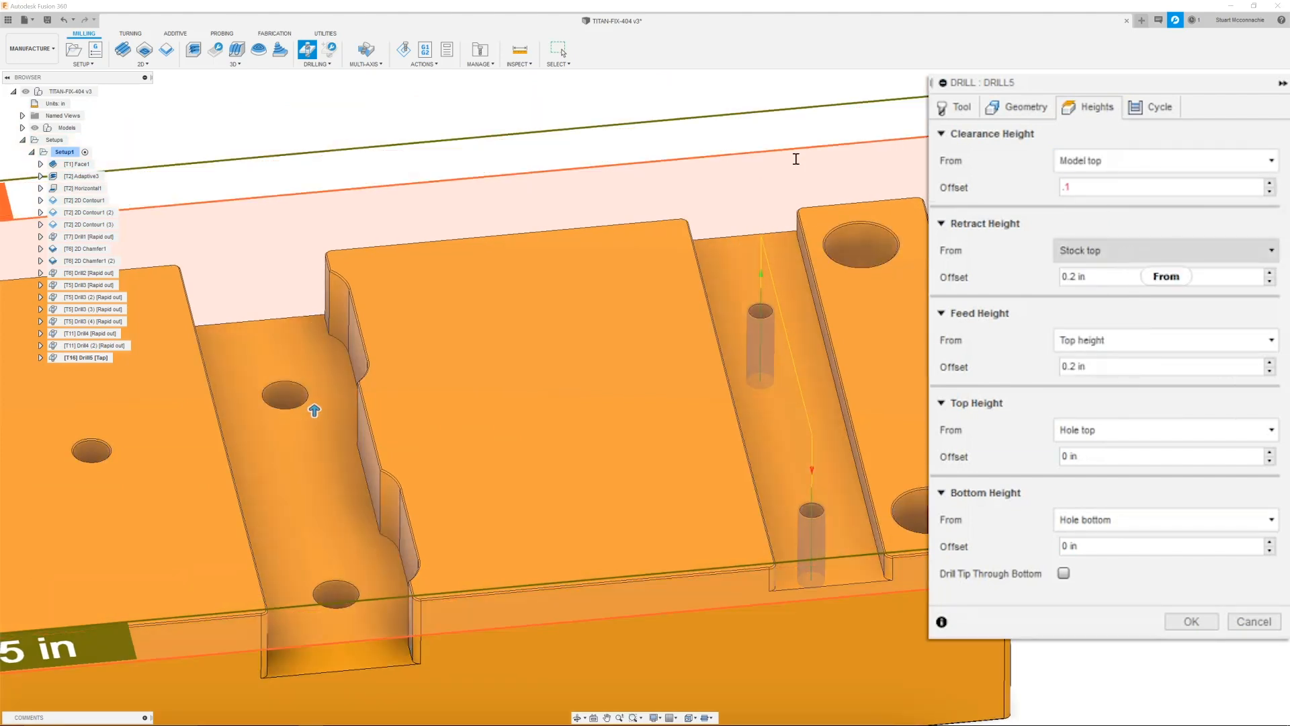
Reference the tap's retract and feed heights to the hole top, each with a 0.1 in offset.
{"action": "left_click", "coordinate": [1165, 250]}
{"action": "left_click", "coordinate": [1130, 452]}
{"action": "left_click", "coordinate": [1132, 340]}
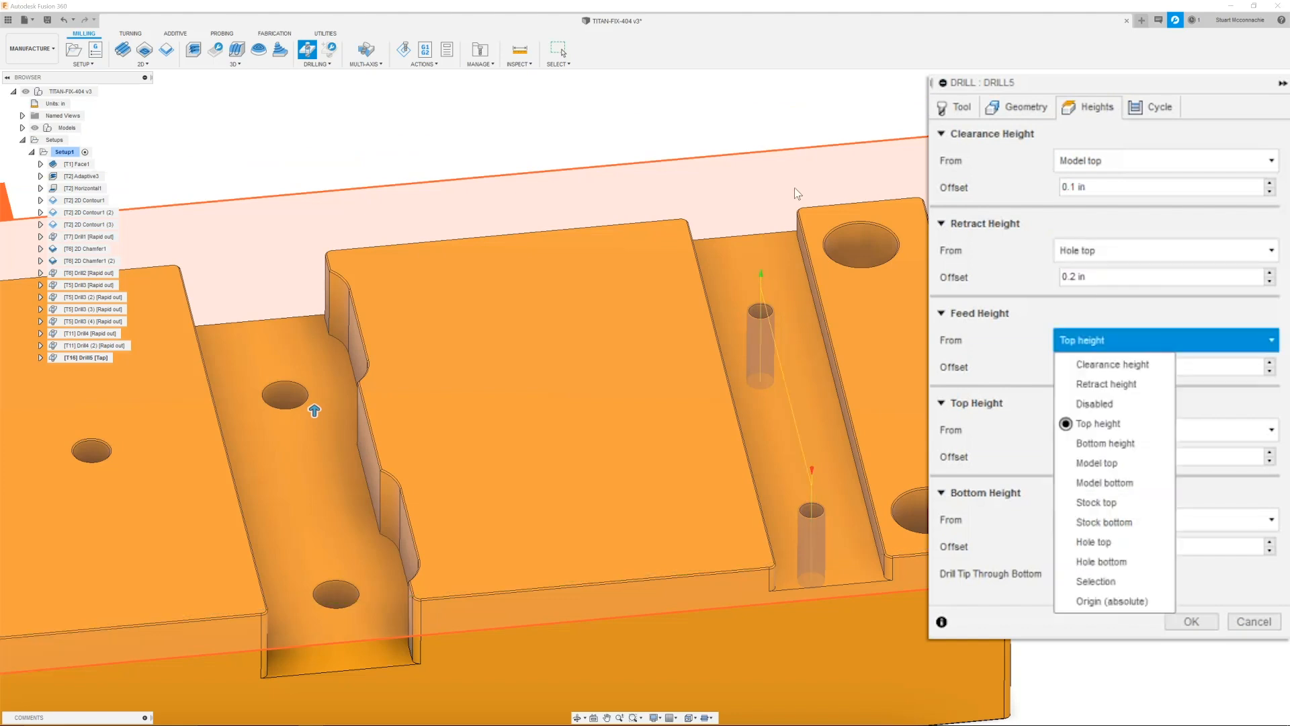
{"action": "left_click", "coordinate": [1109, 541]}
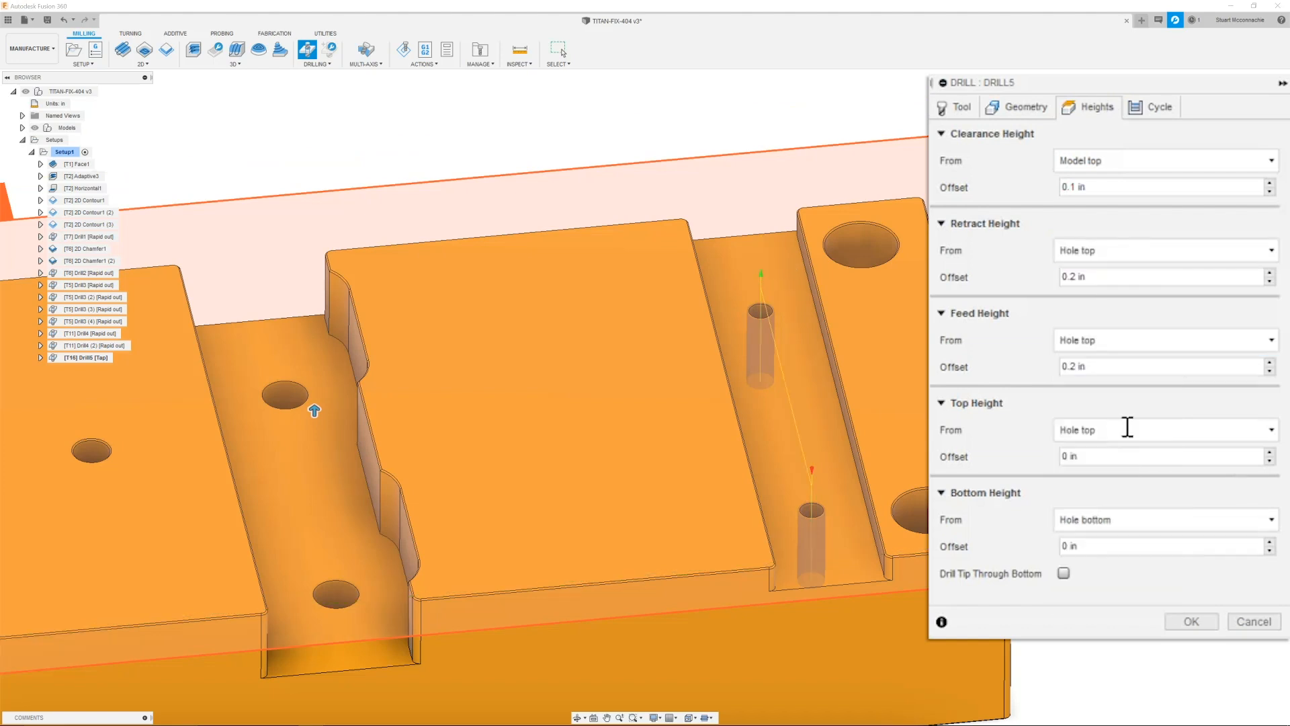
{"action": "left_click", "coordinate": [1116, 365]}
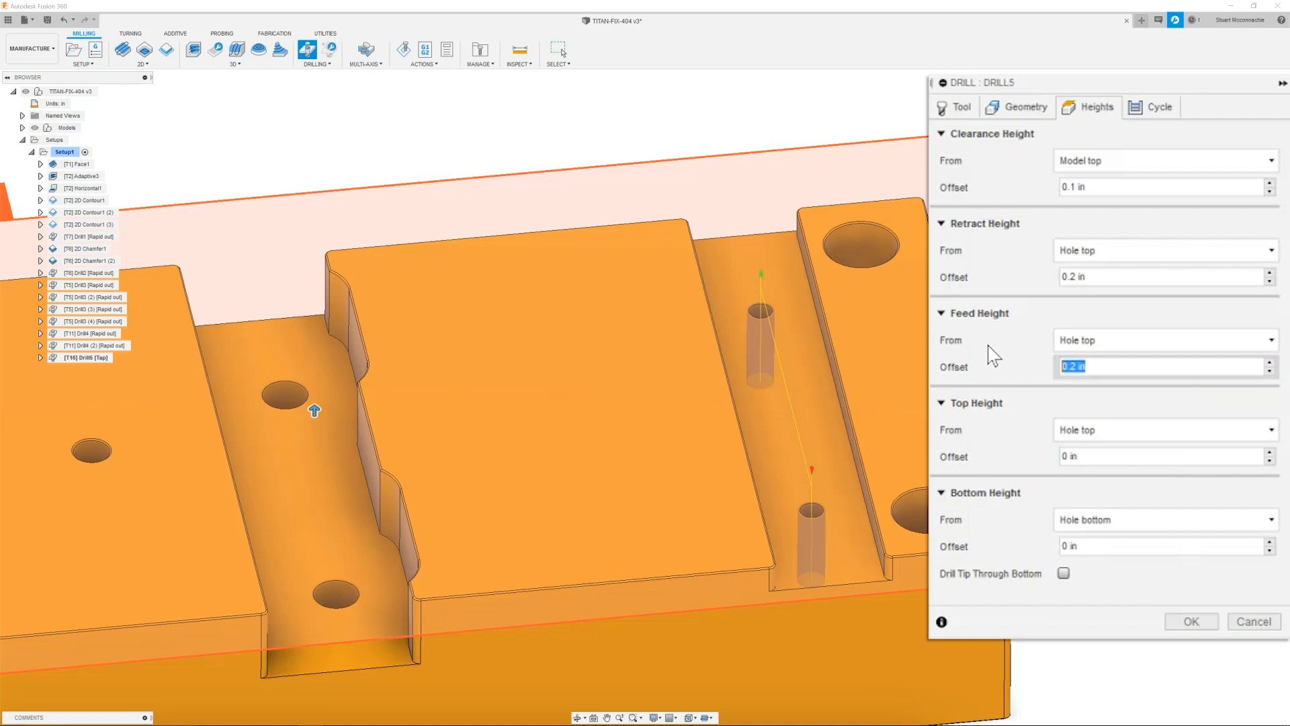
{"action": "type", "text": ".1"}
{"action": "left_click", "coordinate": [1085, 276]}
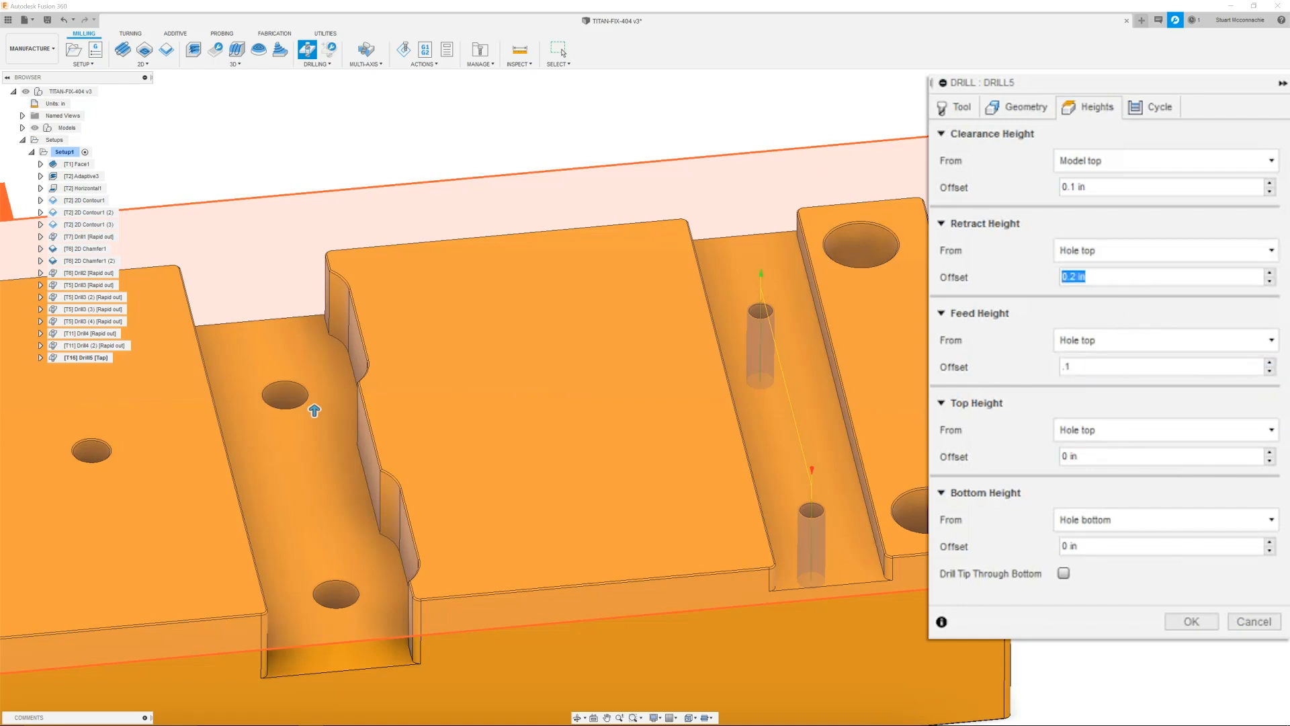
{"action": "type", "text": ".1"}
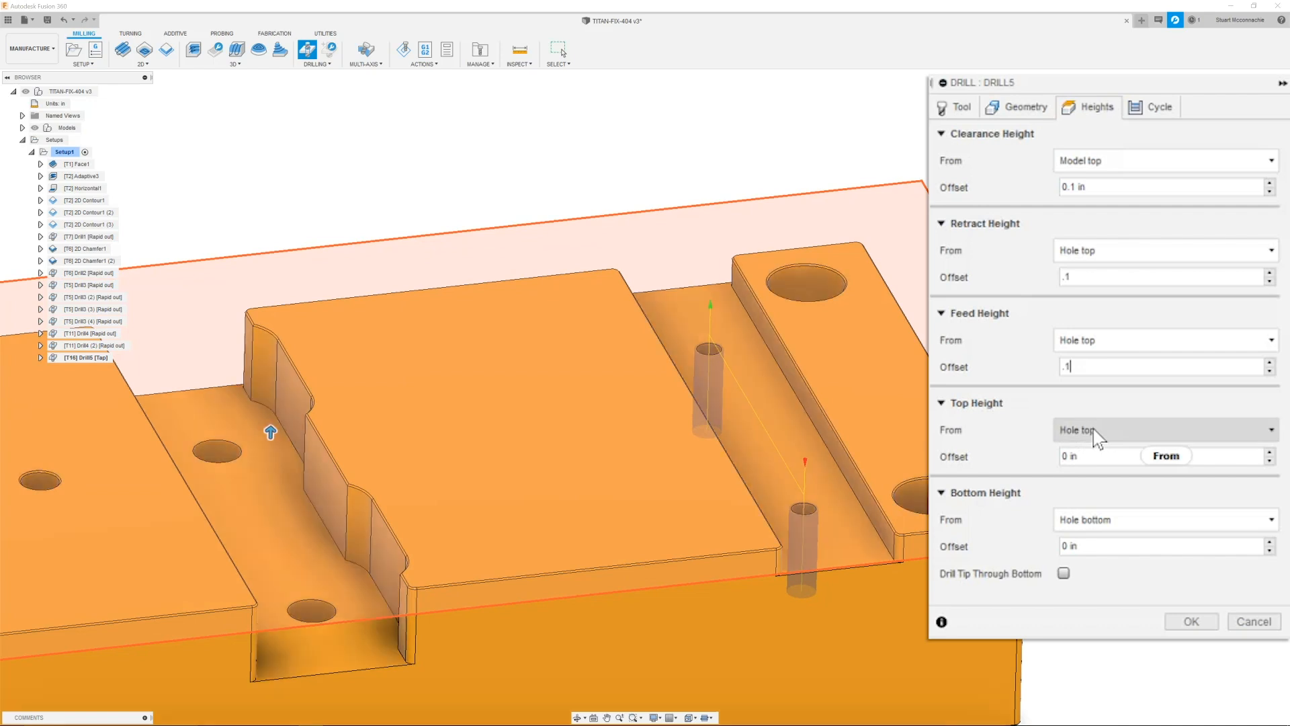
Set the tap's bottom height to -0.55 in from the hole top and finish the operation with the Tapping cycle.
{"action": "left_click", "coordinate": [1111, 461]}
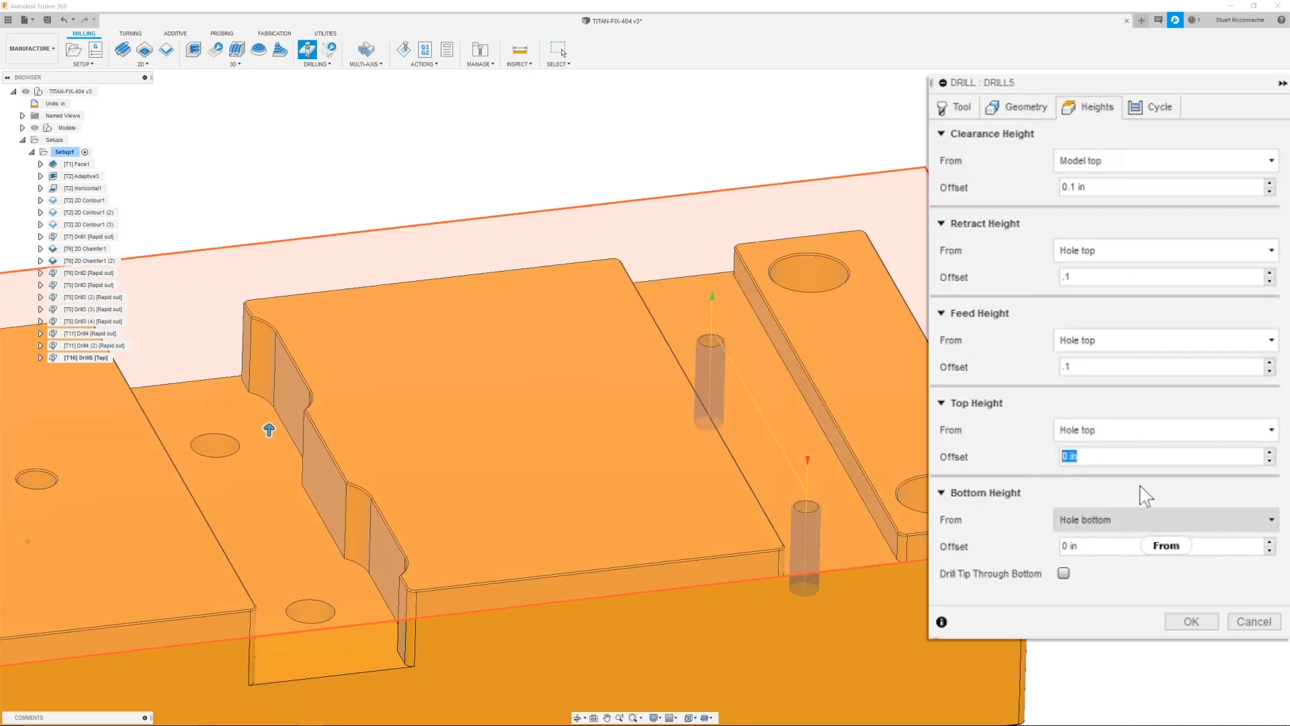
{"action": "left_click", "coordinate": [1166, 519]}
{"action": "scroll", "coordinate": [1142, 608], "scroll_direction": "down", "scroll_amount": 2}
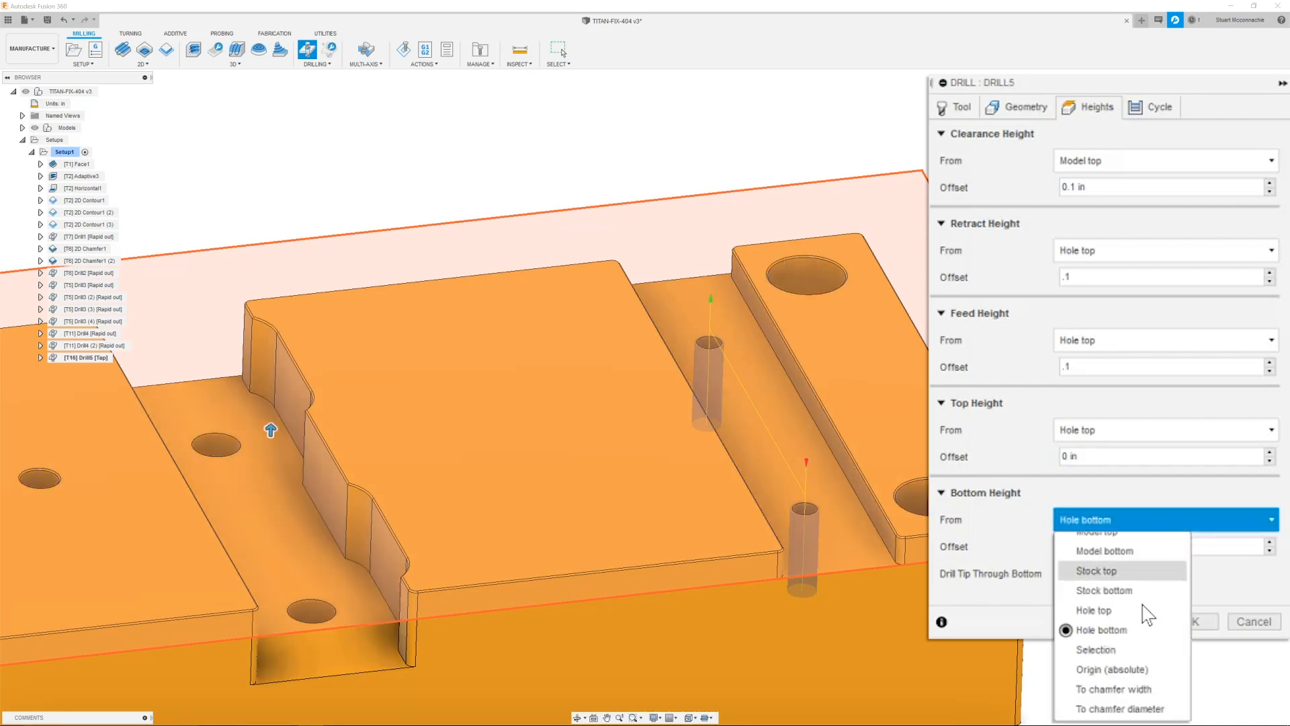
{"action": "left_click", "coordinate": [1105, 550]}
{"action": "key", "text": "Tab"}
{"action": "type", "text": "-.5"}
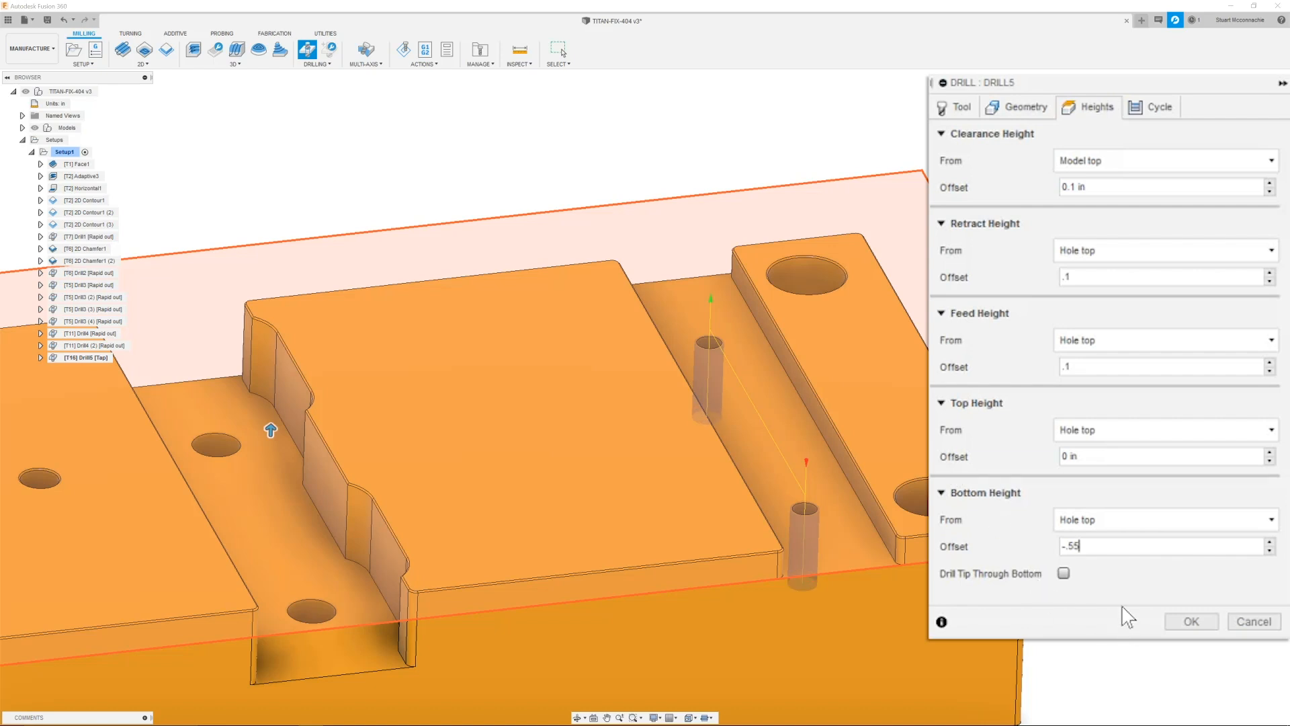
{"action": "left_click", "coordinate": [1142, 111]}
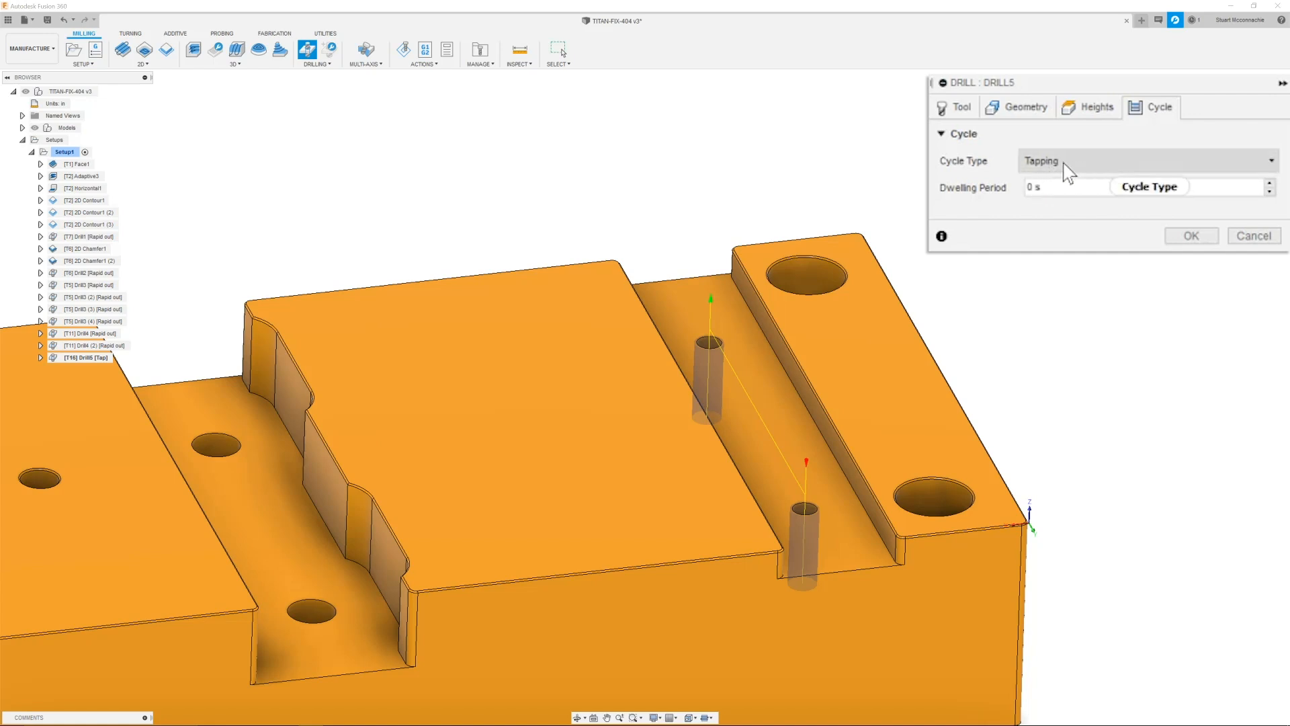
{"action": "left_click", "coordinate": [1187, 237]}
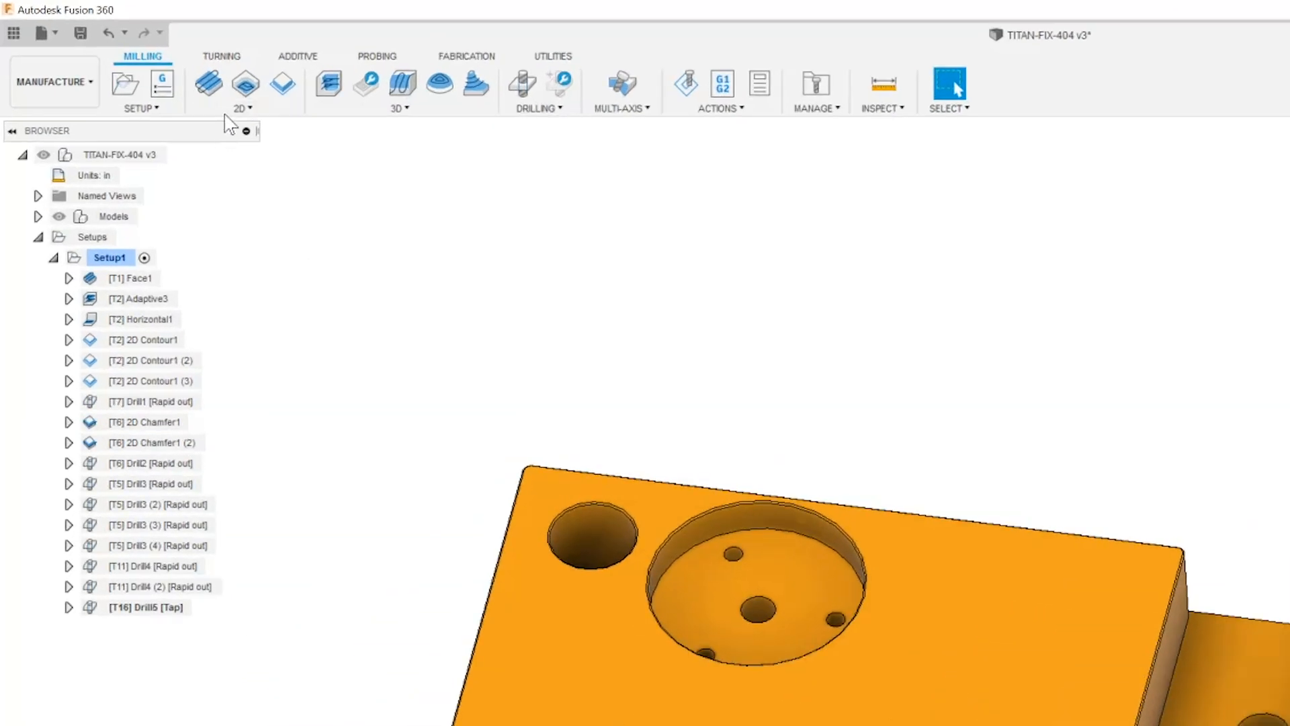
Start a 2D Bore operation with tool 4, the 1/8" Flat Endmill 3 flute, from the FIXTURING SERIES library.
{"action": "left_click", "coordinate": [141, 64]}
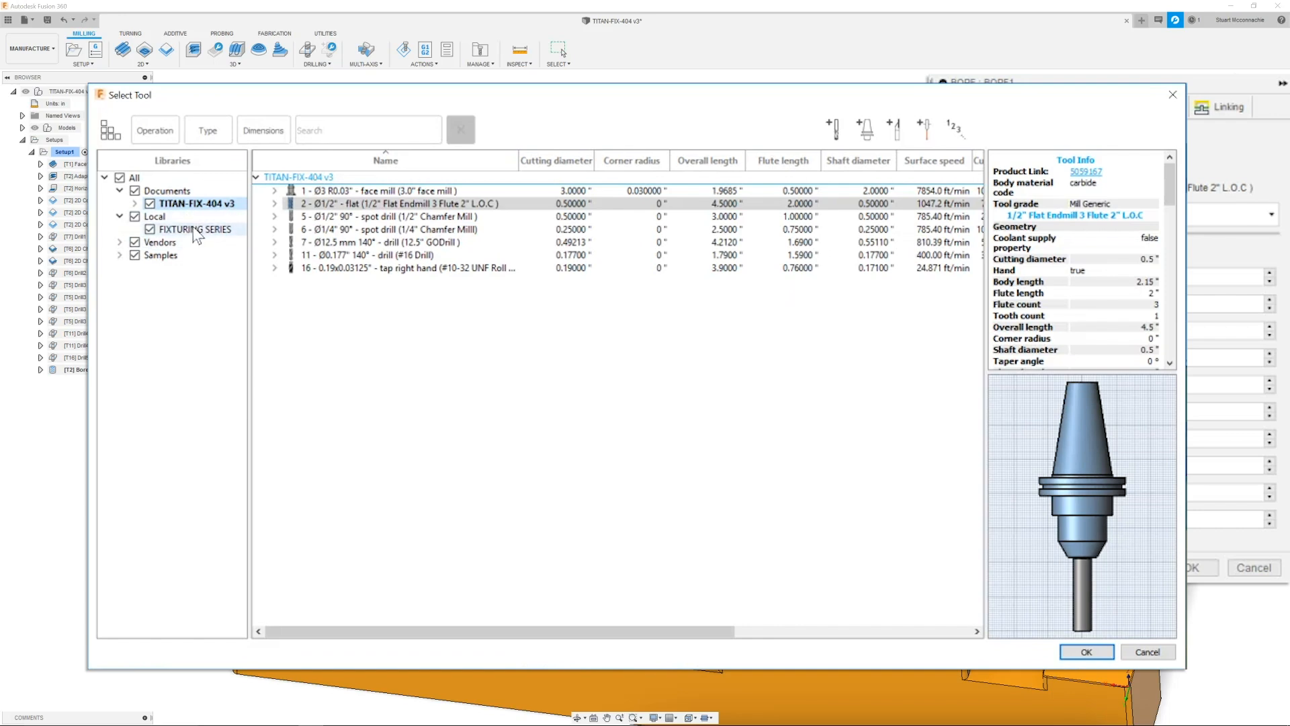
{"action": "left_click", "coordinate": [195, 229]}
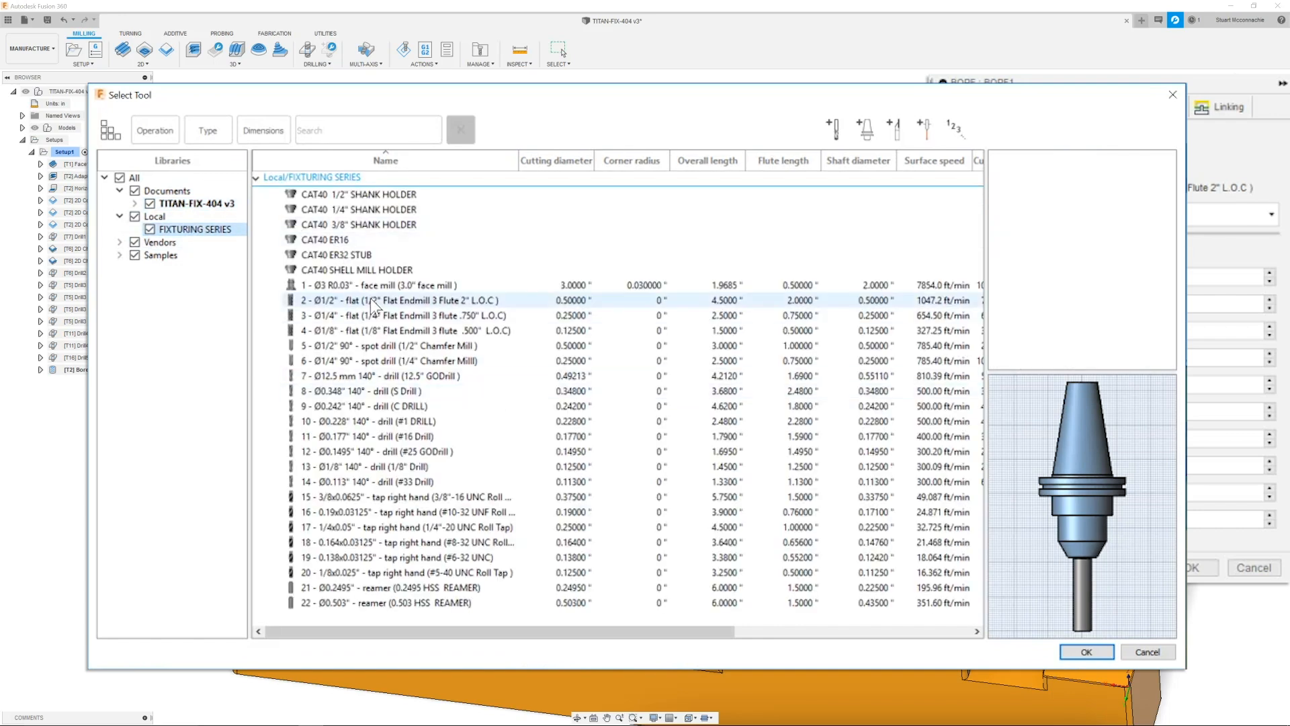
{"action": "left_click", "coordinate": [421, 329]}
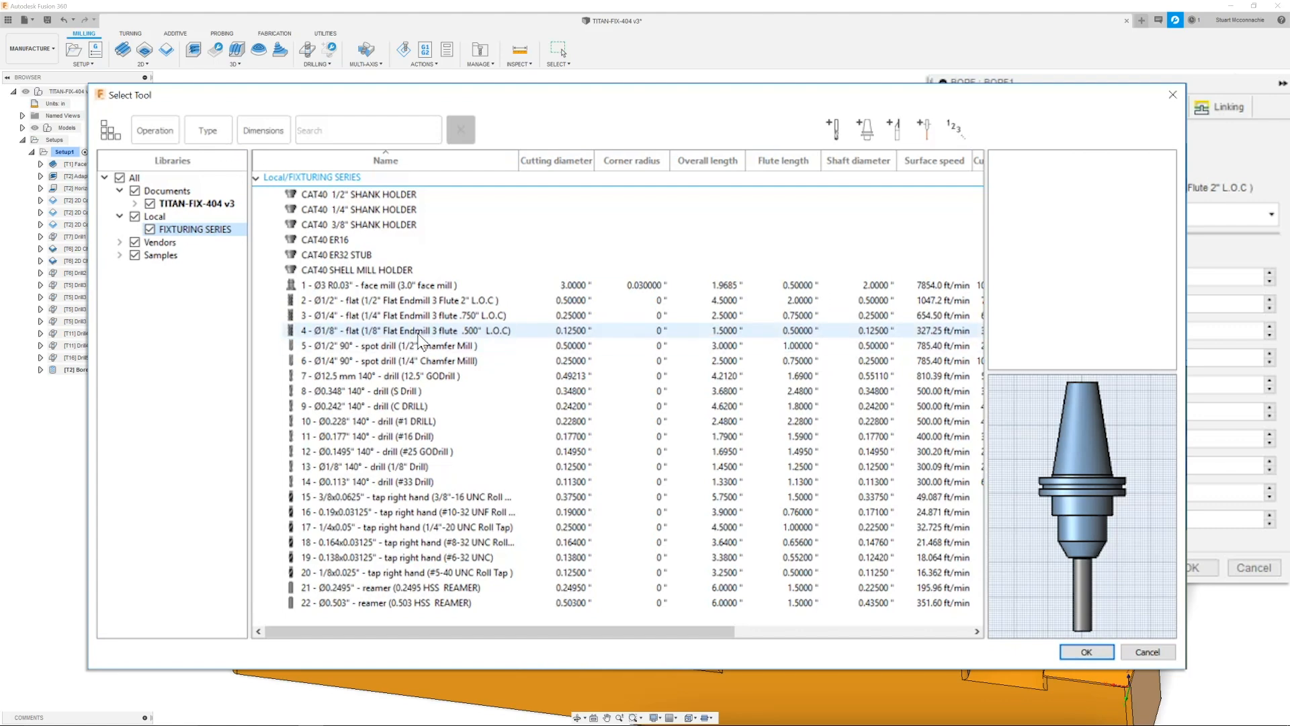
{"action": "left_click", "coordinate": [1095, 653]}
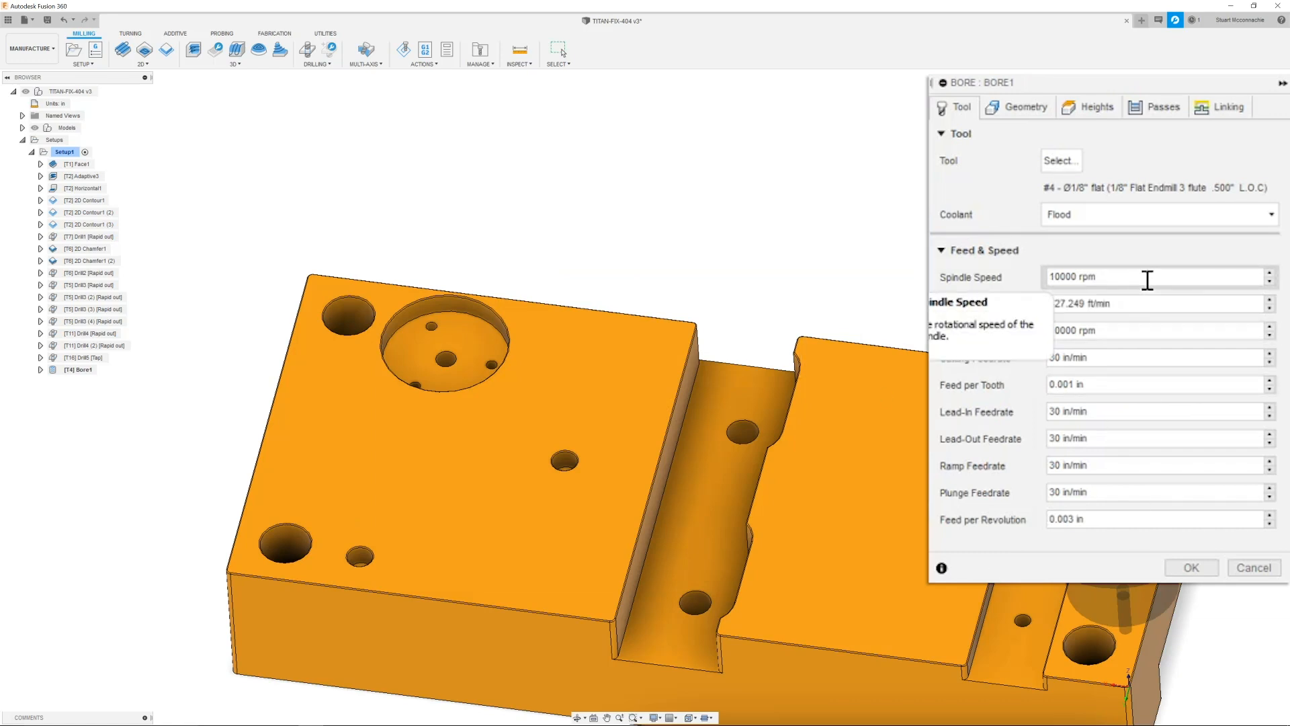
Review the bore operation's spindle speed and its cutting, ramp and plunge feedrates.
{"action": "left_click", "coordinate": [1075, 276]}
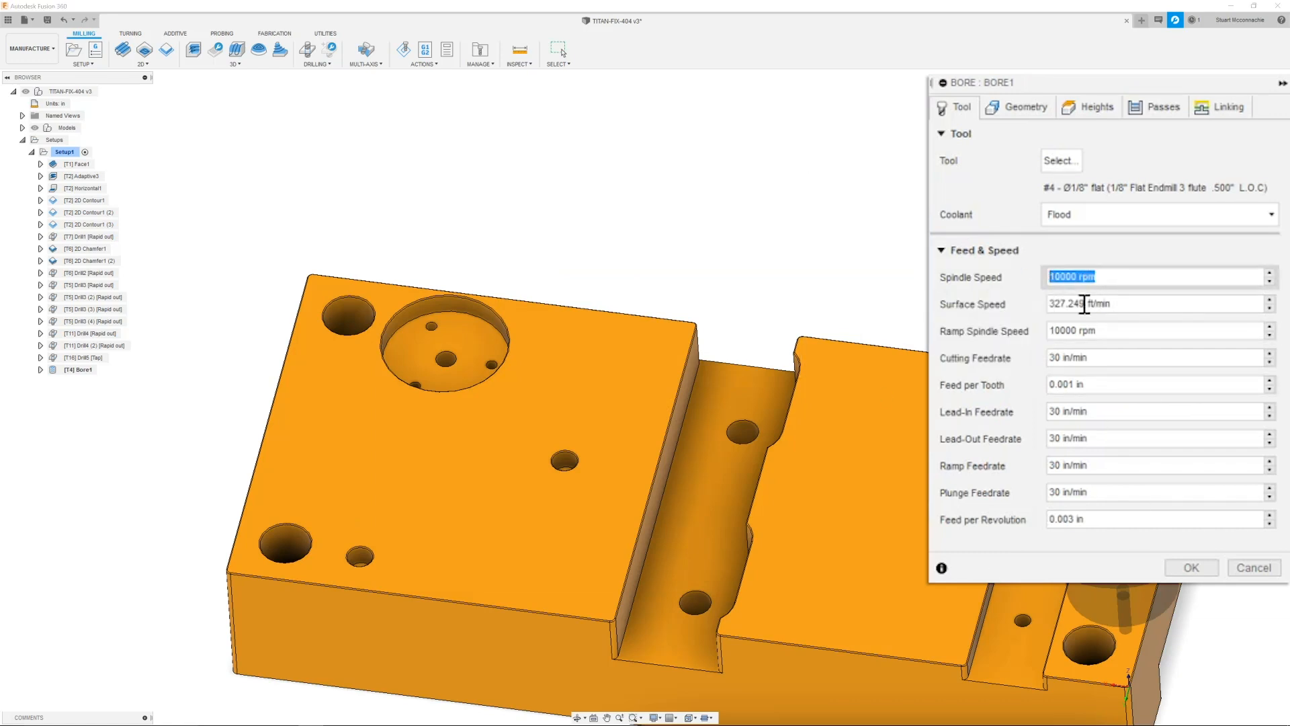
{"action": "left_click", "coordinate": [1058, 357]}
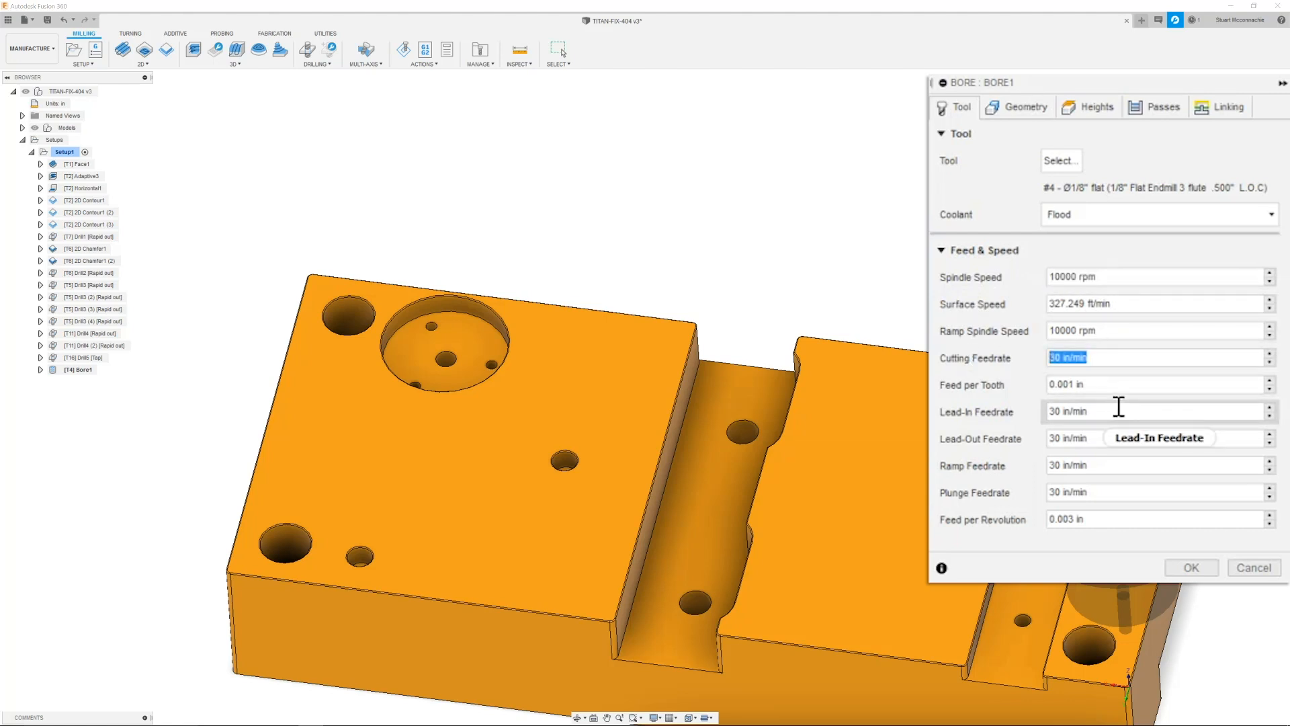
{"action": "left_click", "coordinate": [1108, 465]}
{"action": "left_click_drag", "start_coordinate": [997, 462], "coordinate": [967, 463]}
{"action": "left_click_drag", "start_coordinate": [1102, 492], "coordinate": [796, 245]}
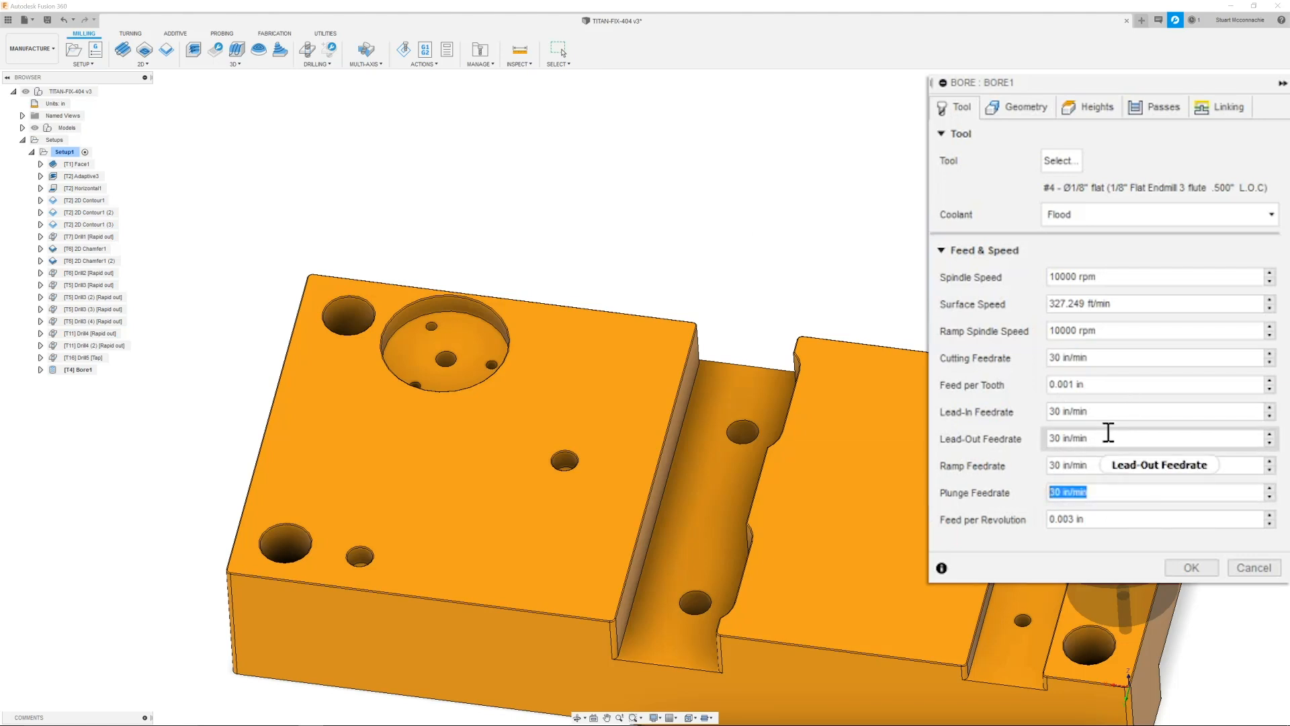
Select the circular walls of the two small counterbored holes on the large top face for boring.
{"action": "left_click", "coordinate": [1026, 107]}
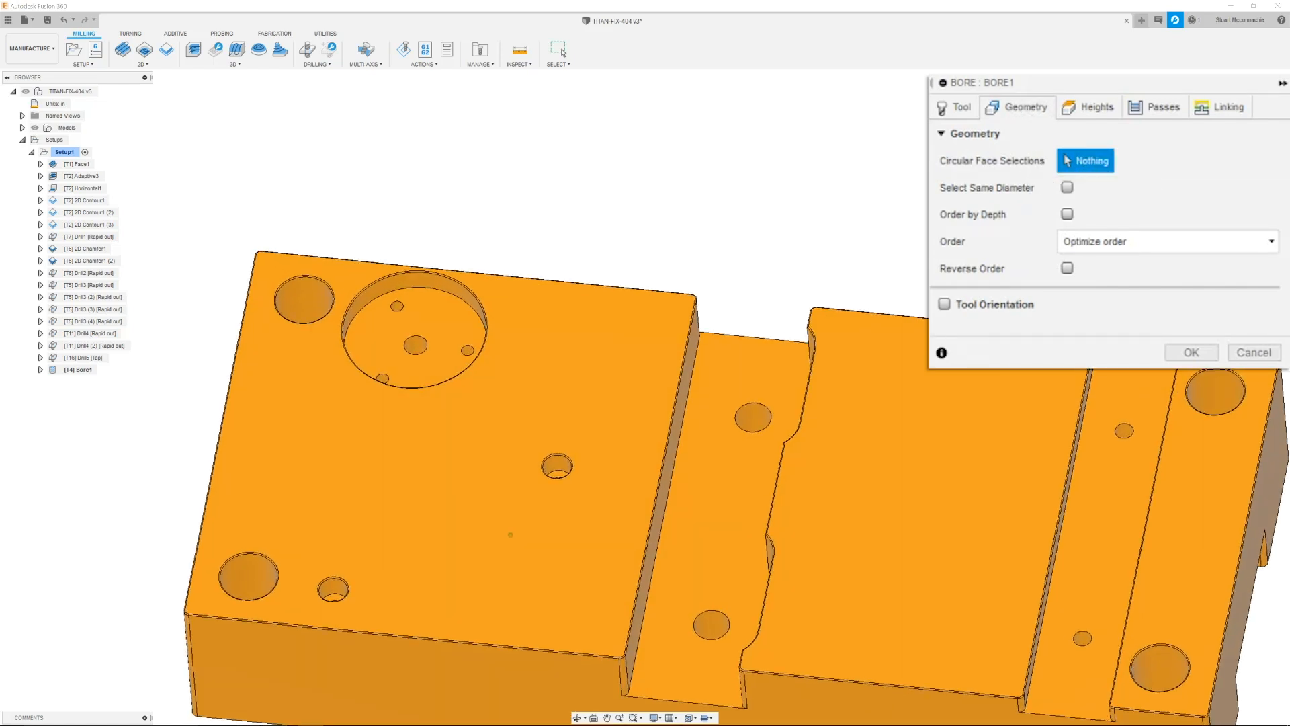
{"action": "left_click", "coordinate": [578, 465]}
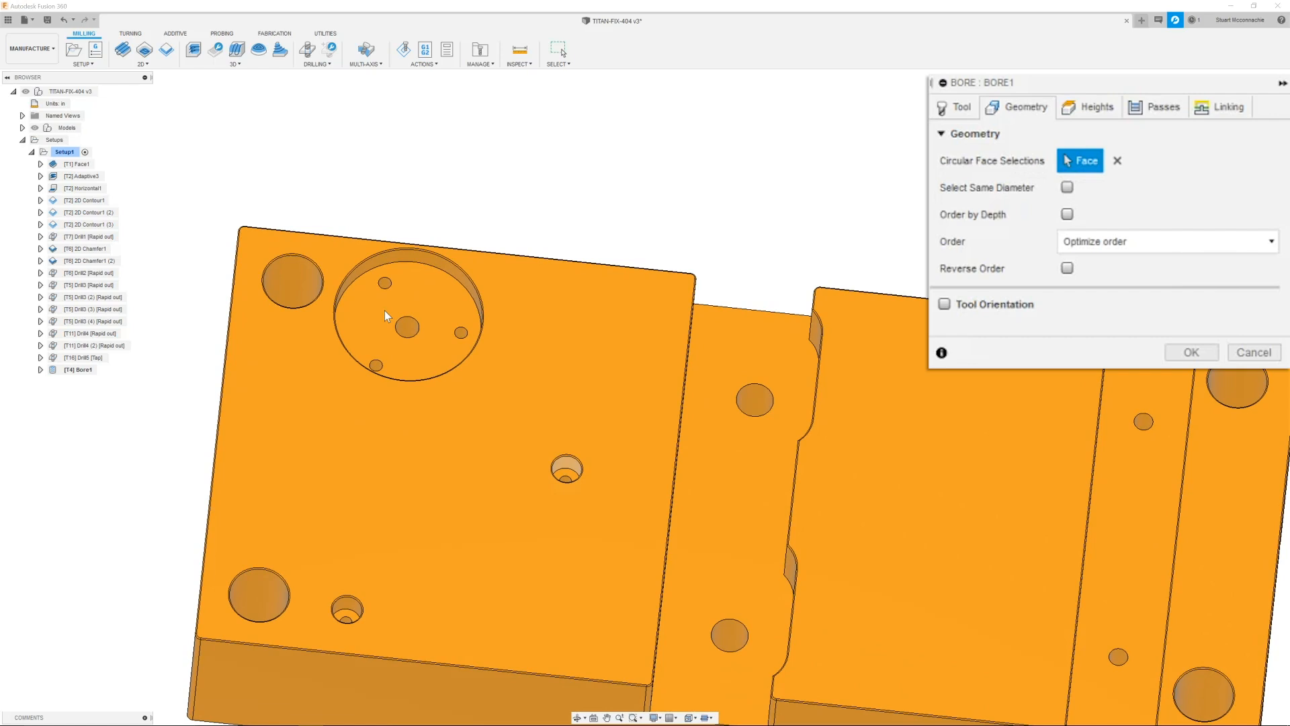
{"action": "left_click", "coordinate": [348, 609]}
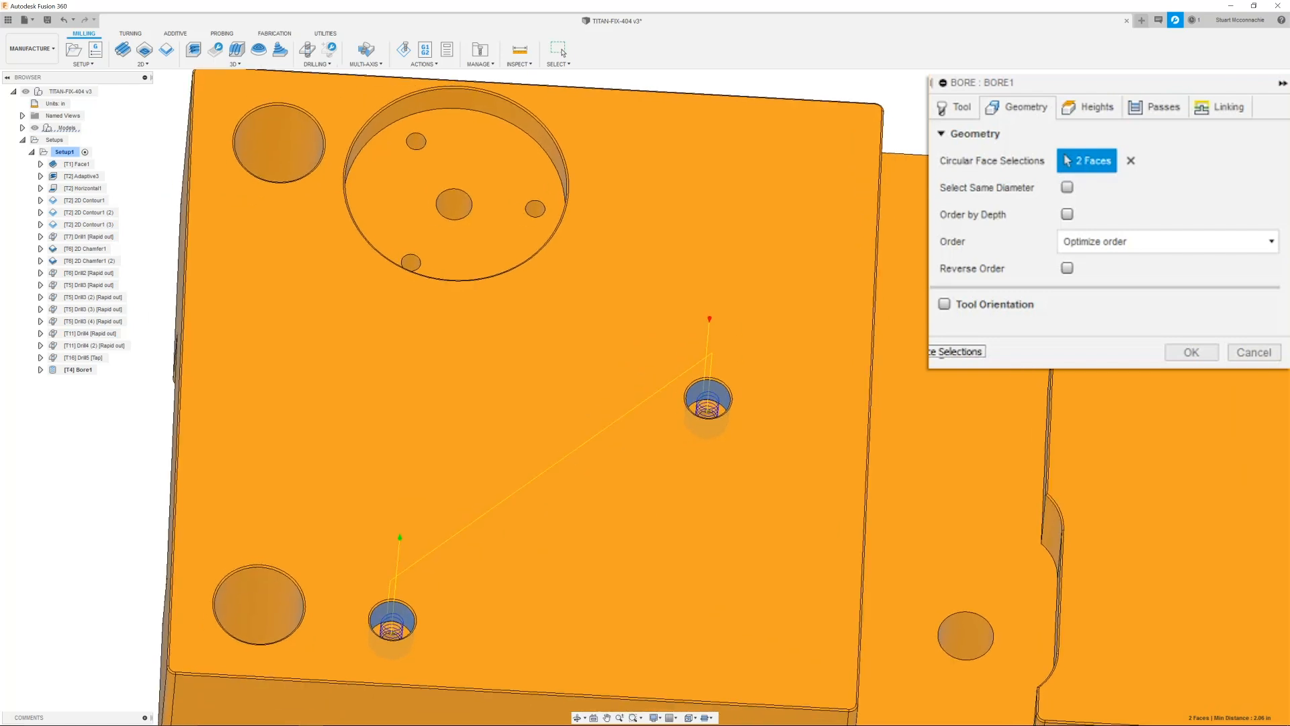
Set the bore's clearance and retract heights from the model top, each with a 0.1 in offset.
{"action": "left_click", "coordinate": [1089, 106]}
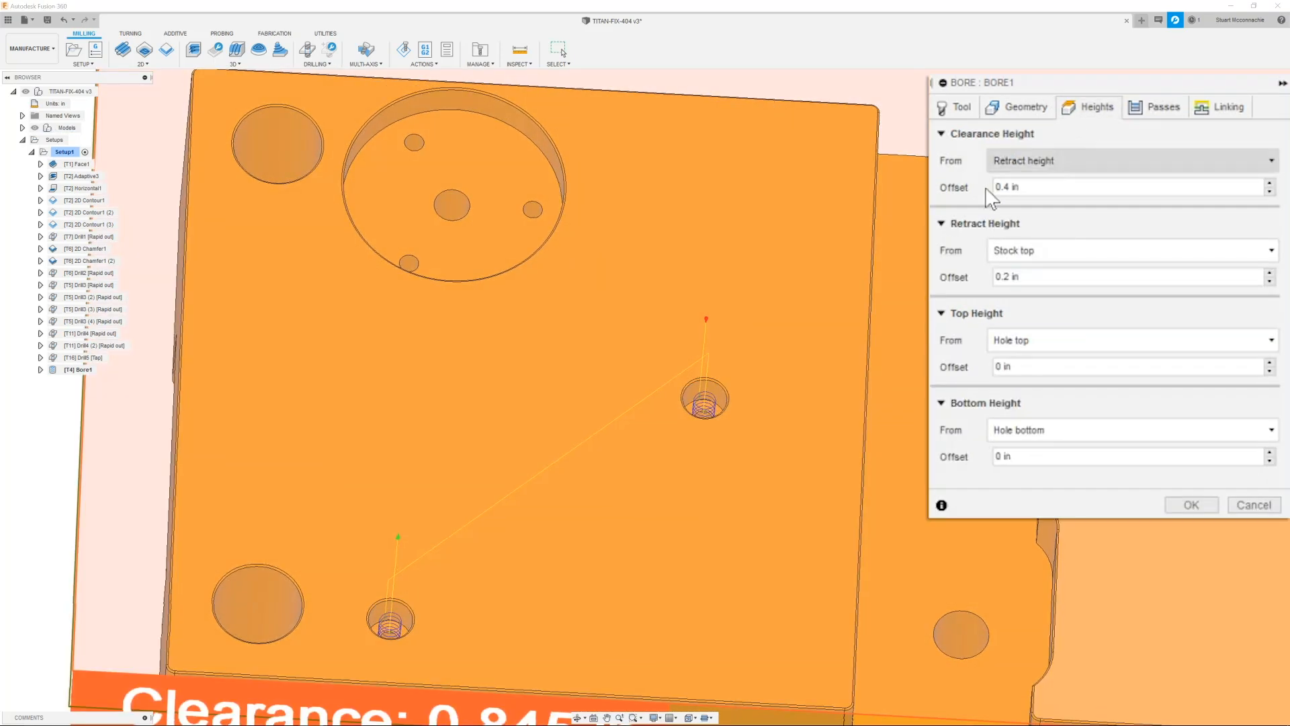
{"action": "left_click", "coordinate": [1038, 162]}
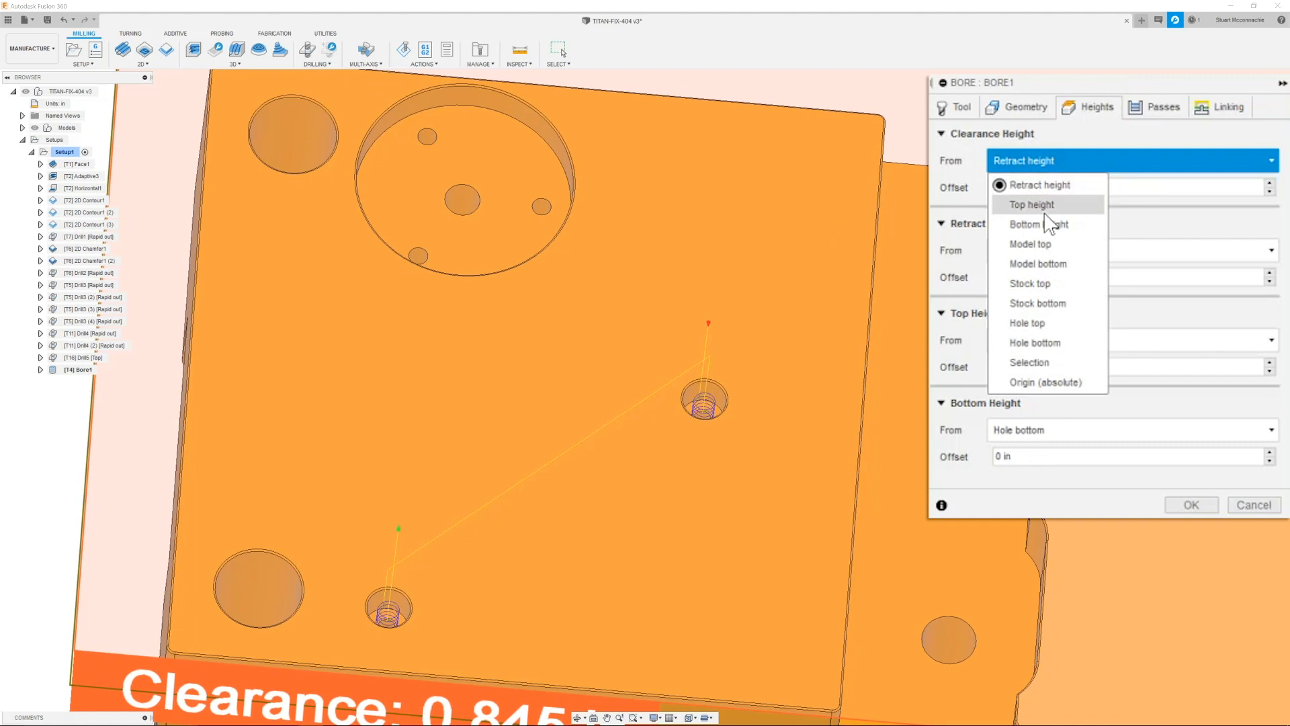
{"action": "left_click", "coordinate": [1030, 243]}
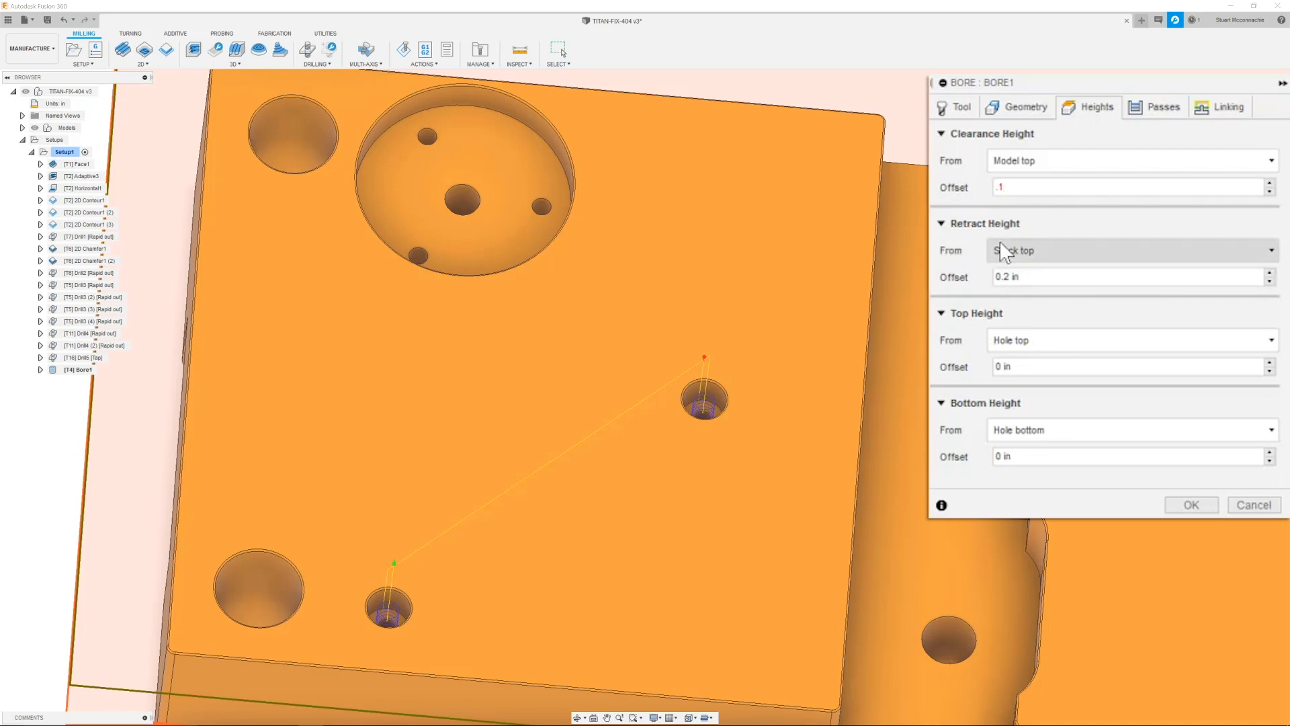
{"action": "left_click", "coordinate": [1030, 249]}
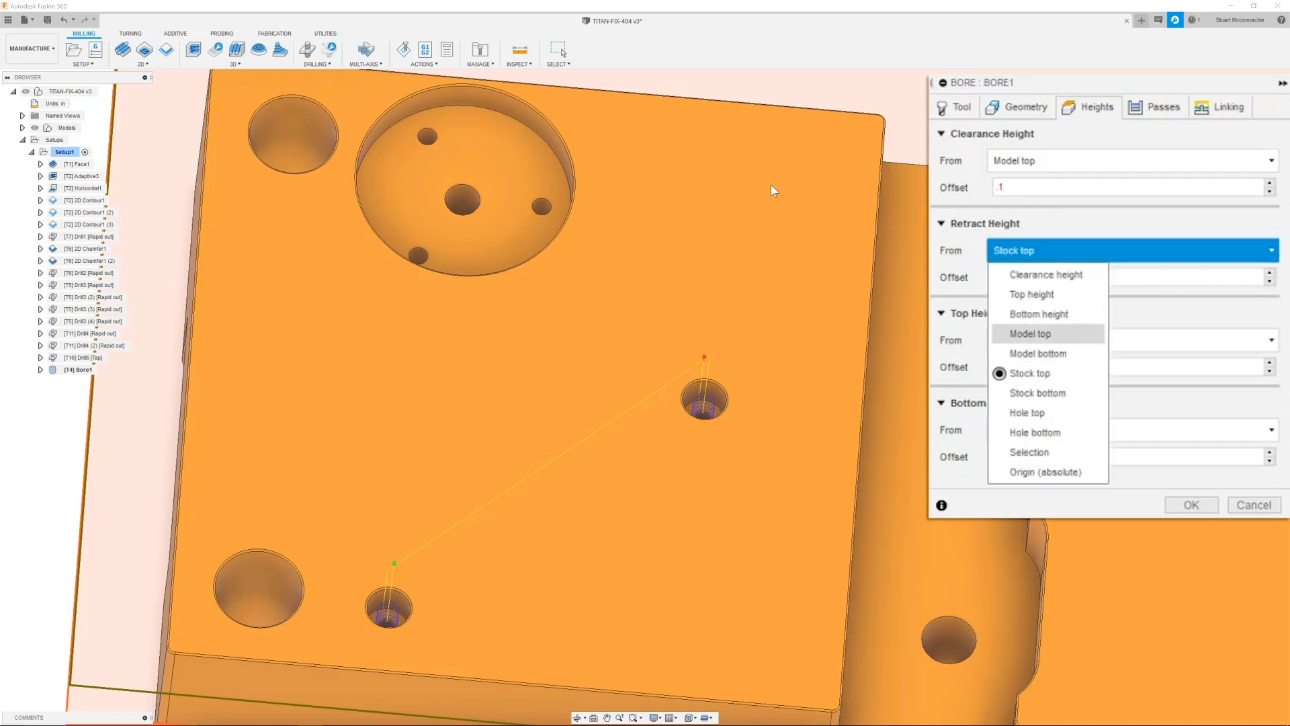
{"action": "left_click", "coordinate": [1048, 334]}
{"action": "type", "text": ".1"}
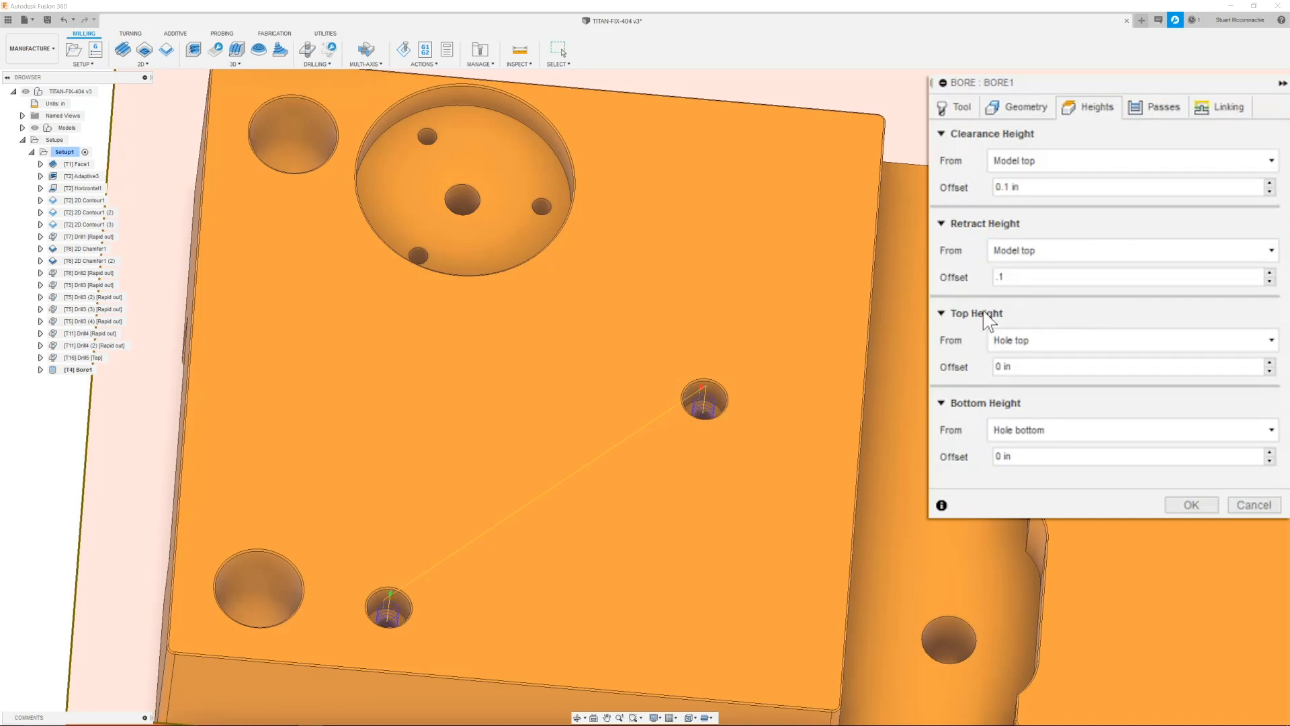
Set the bore's top height to the model top and its bottom height to the selected counterbore floor face.
{"action": "left_click", "coordinate": [1059, 342]}
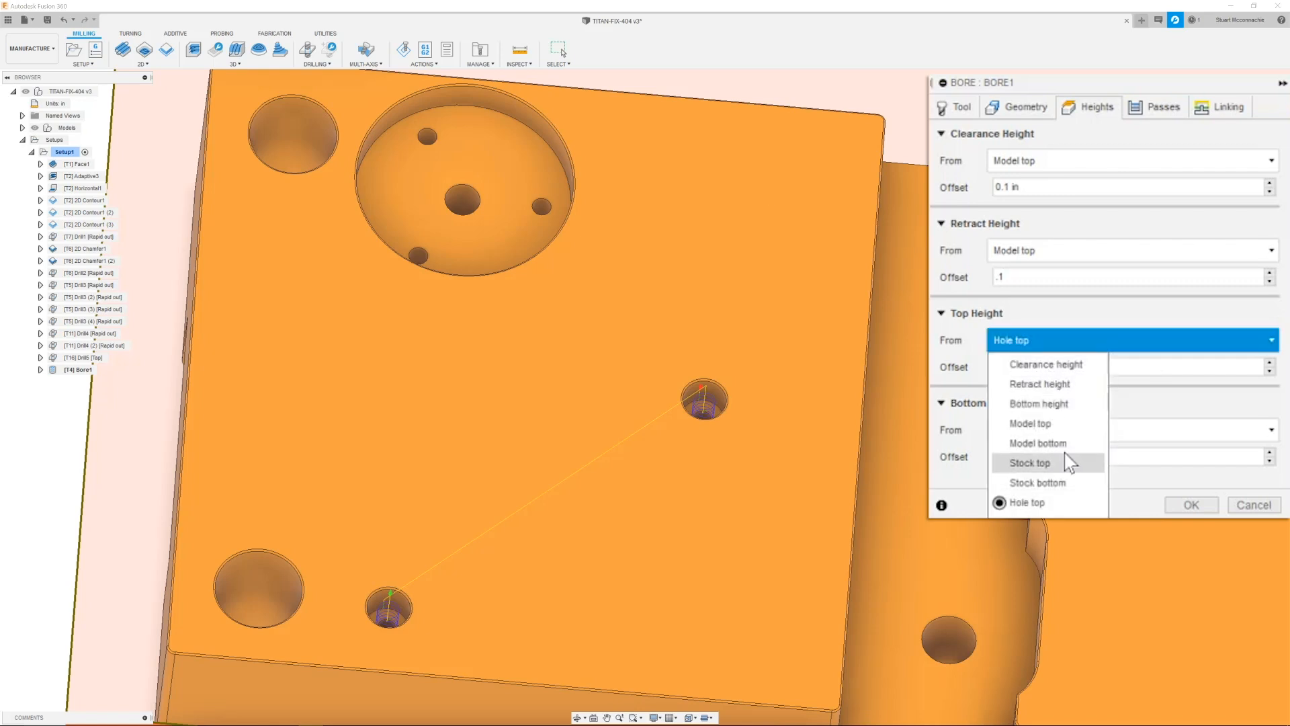
{"action": "left_click", "coordinate": [1066, 423]}
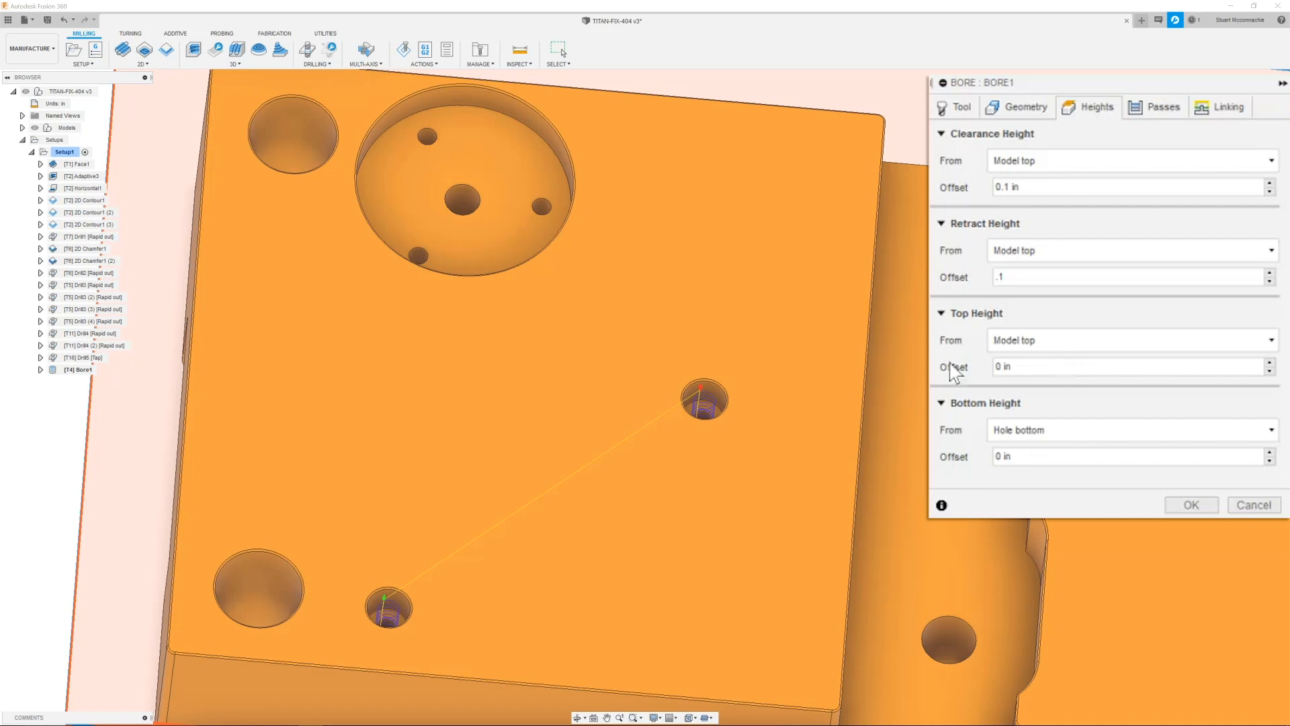
{"action": "left_click", "coordinate": [1062, 433]}
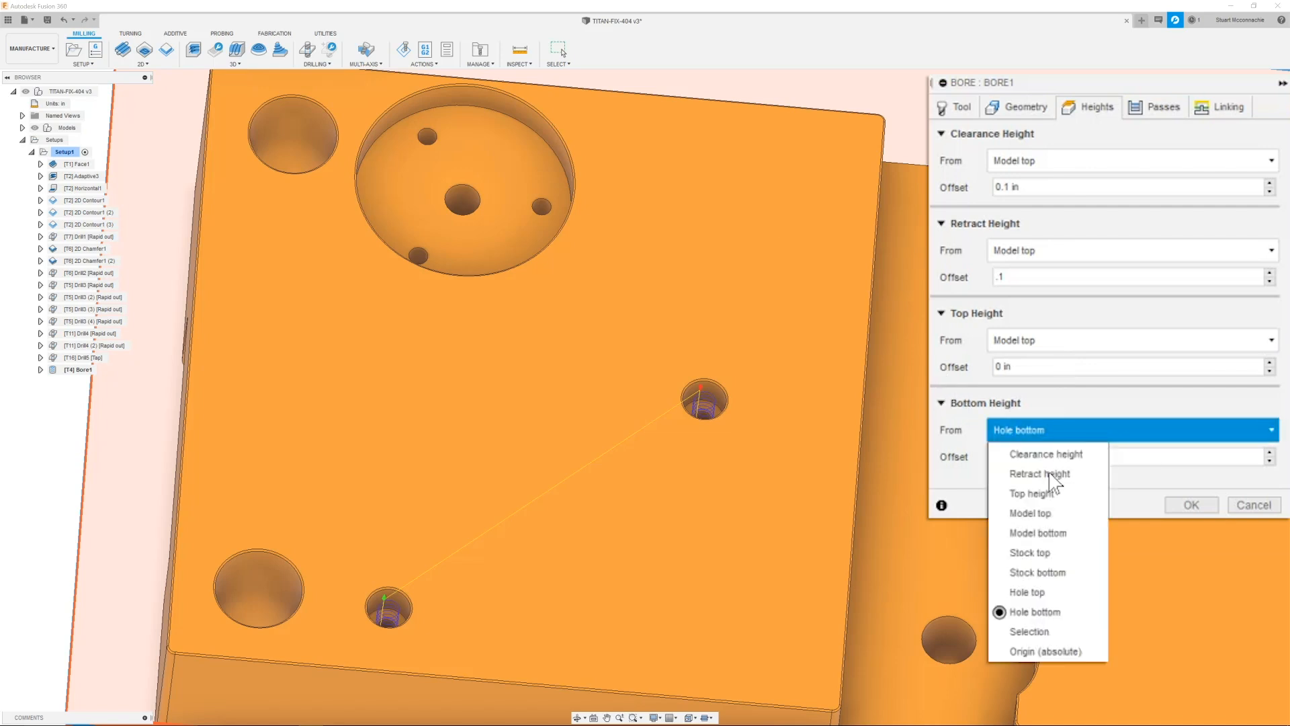
{"action": "left_click", "coordinate": [1049, 628]}
{"action": "scroll", "coordinate": [704, 406], "scroll_direction": "up", "scroll_amount": 1}
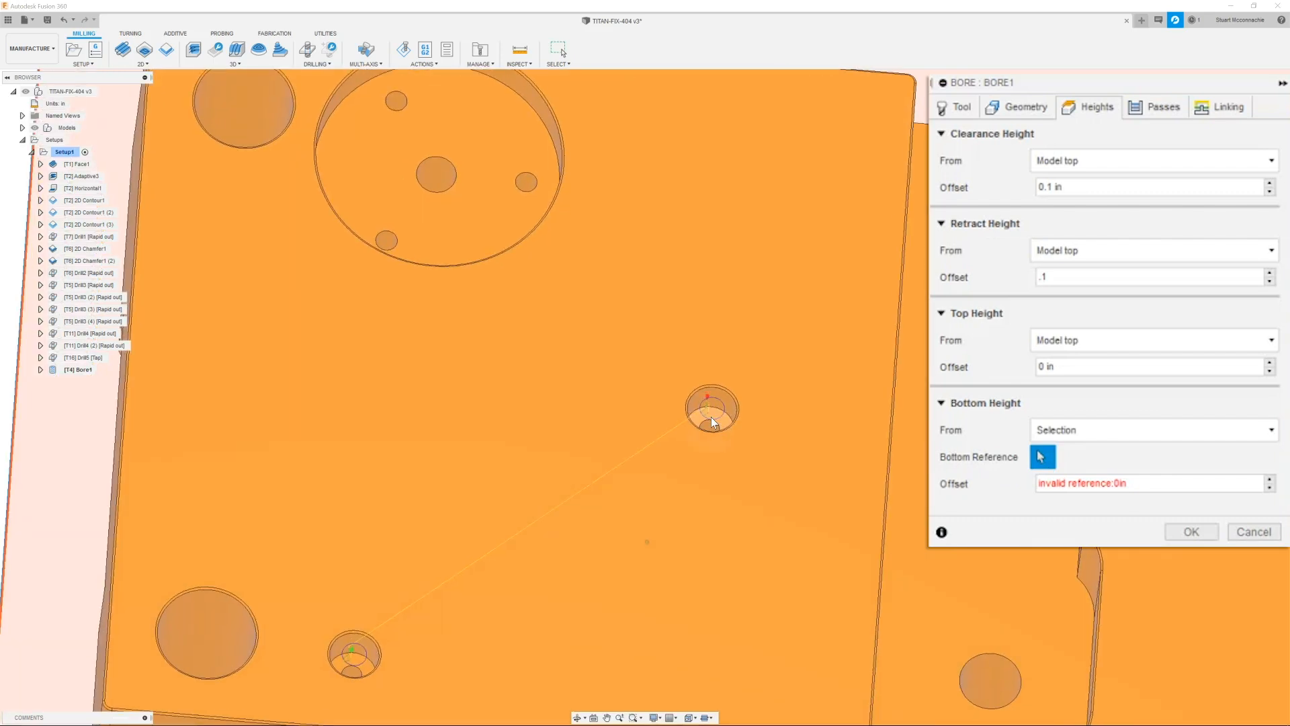
{"action": "left_click", "coordinate": [707, 409]}
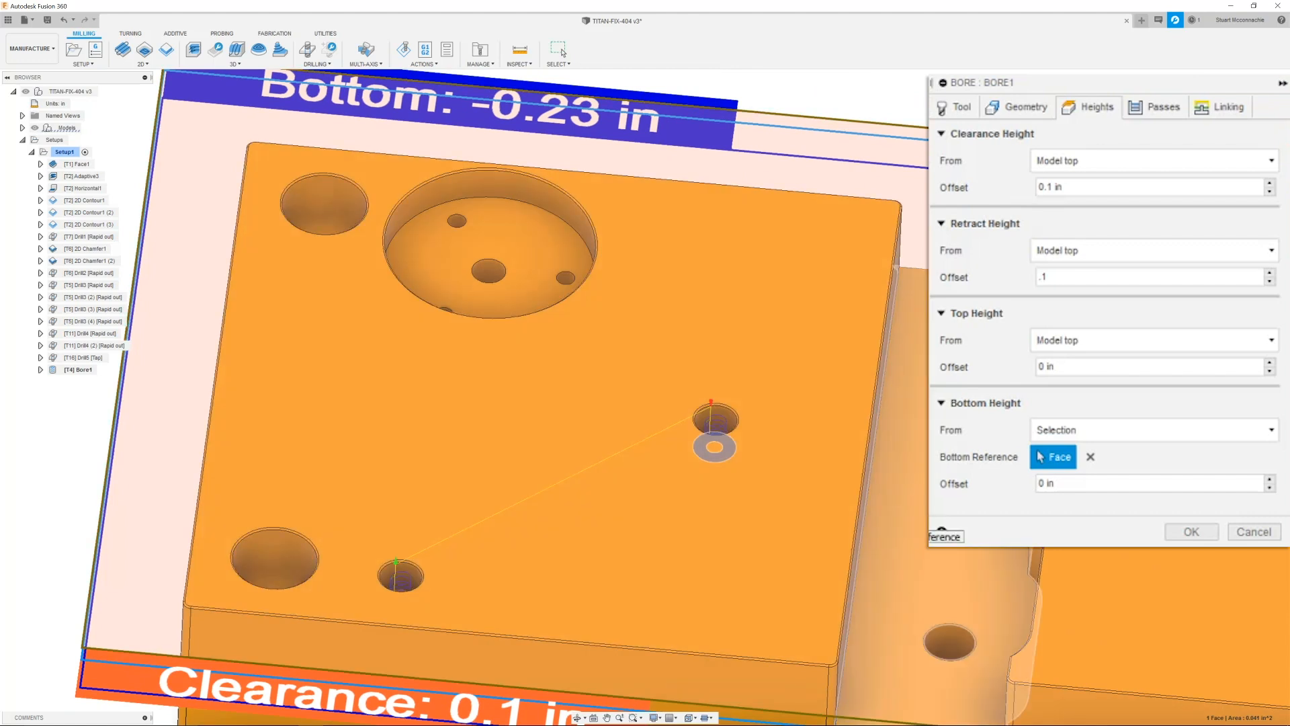
Set the bore's pitch to 0.025 in, compensation type to Wear, and enable finishing passes with a 0.005 in stepover and repeat passes.
{"action": "left_click", "coordinate": [1152, 109]}
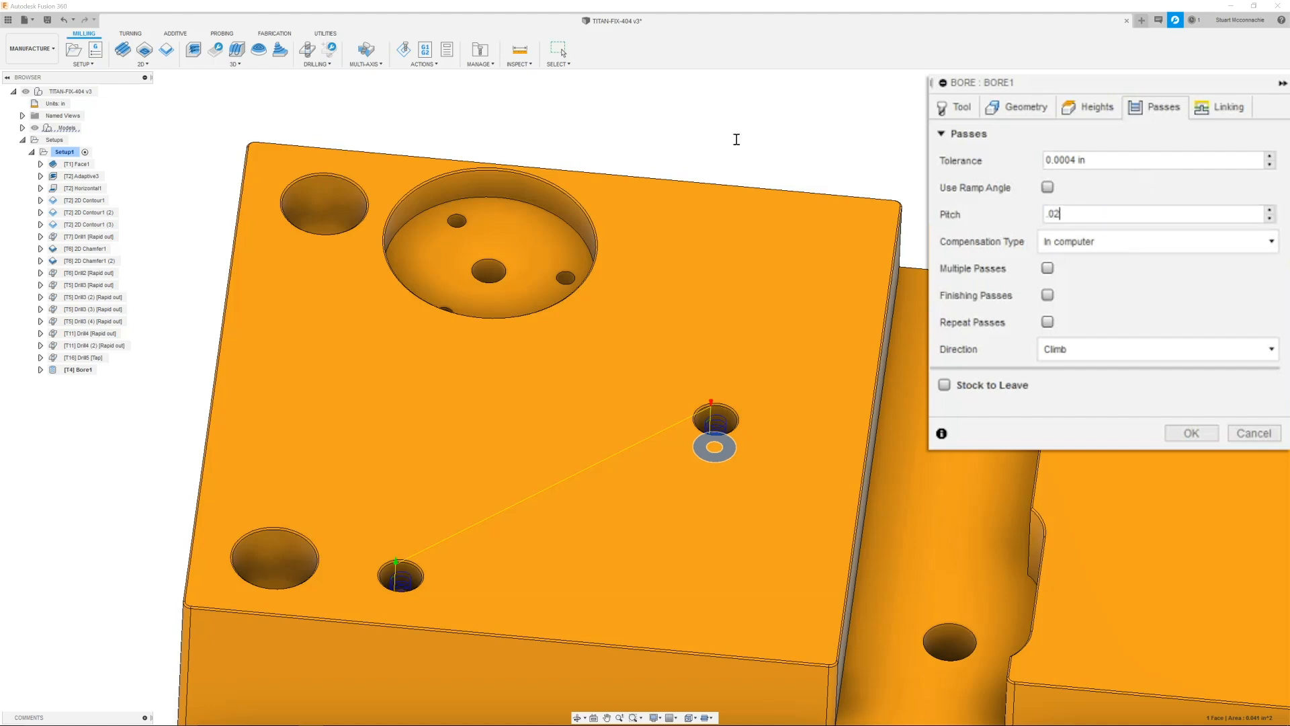
{"action": "left_click", "coordinate": [1086, 212]}
{"action": "left_click", "coordinate": [1099, 255]}
{"action": "left_click", "coordinate": [1106, 305]}
{"action": "left_click", "coordinate": [1047, 295]}
{"action": "left_click_drag", "start_coordinate": [1111, 322], "coordinate": [734, 179]}
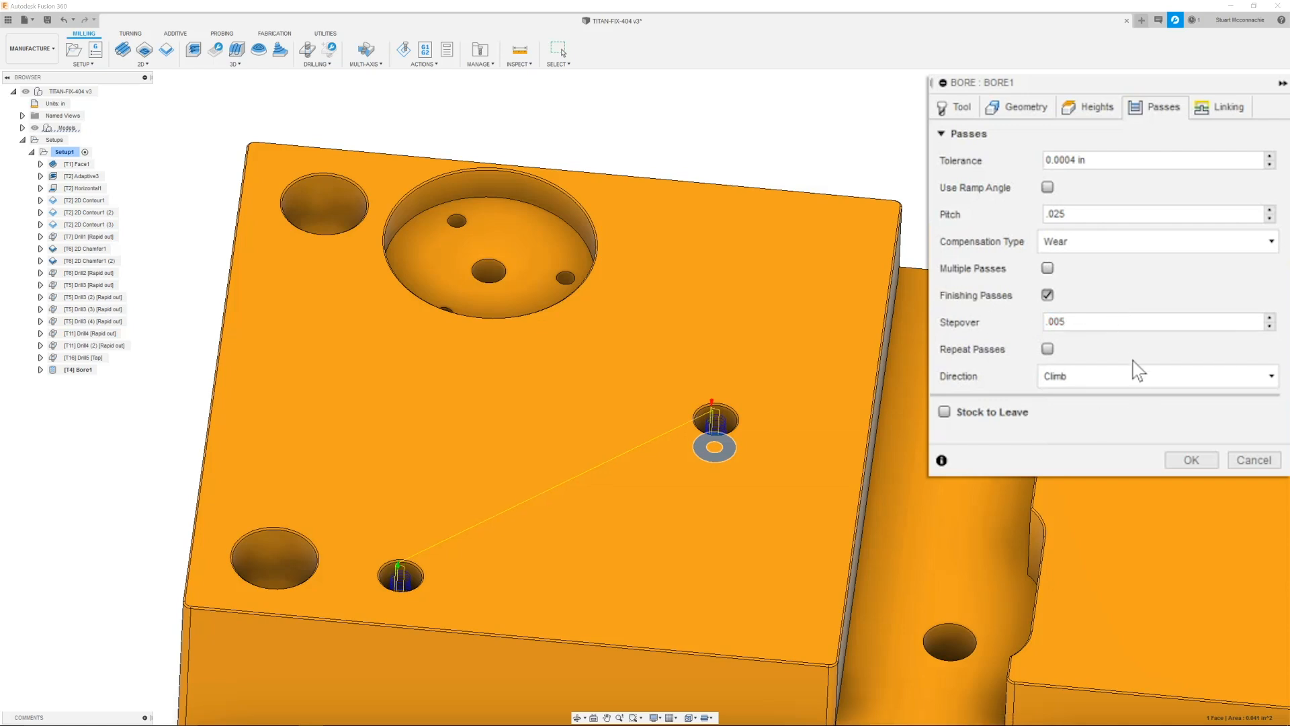
{"action": "left_click", "coordinate": [1047, 349]}
Set the bore's safe distance to 0.1 in, enable Lead To Center, and complete the operation.
{"action": "left_click", "coordinate": [1206, 111]}
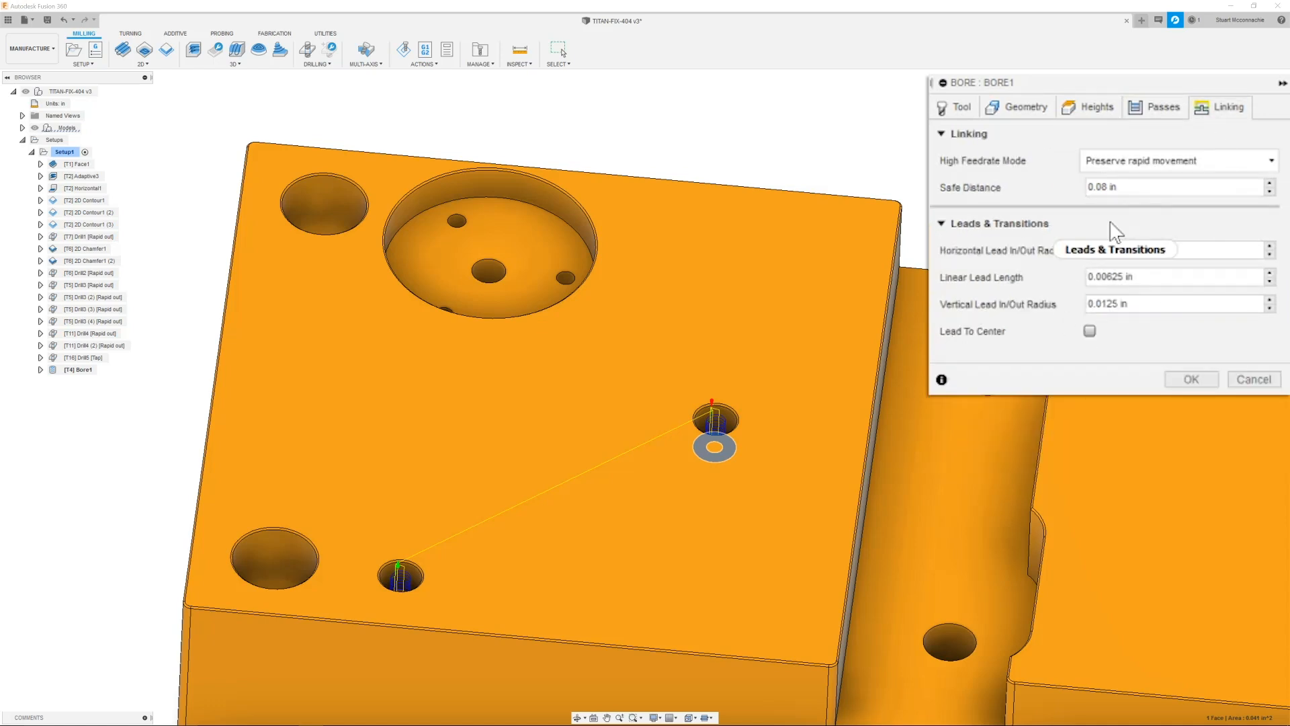
{"action": "left_click_drag", "start_coordinate": [1142, 187], "coordinate": [752, 130]}
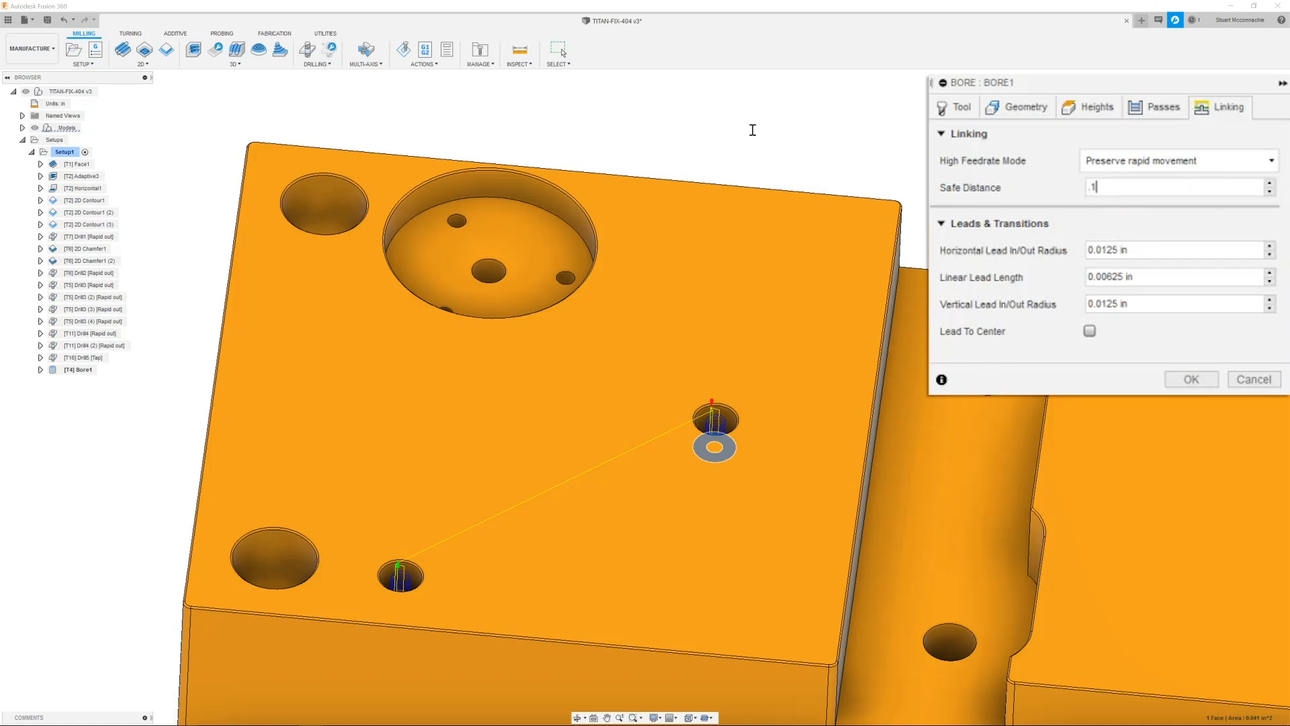
{"action": "type", "text": ".1"}
{"action": "left_click", "coordinate": [1089, 331]}
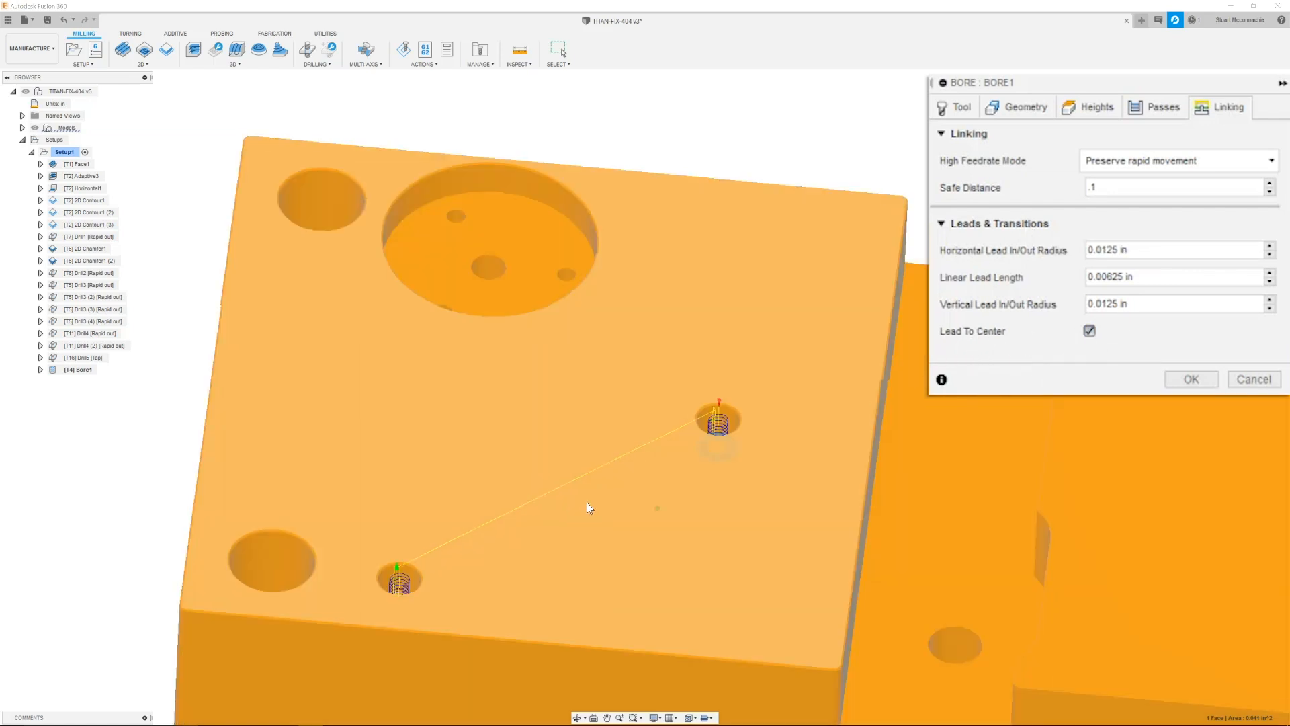
{"action": "middle_click_drag", "start_coordinate": [587, 504], "coordinate": [758, 354], "text": "shift"}
{"action": "scroll", "coordinate": [757, 378], "scroll_direction": "up", "scroll_amount": 3}
{"action": "scroll", "coordinate": [759, 371], "scroll_direction": "down", "scroll_amount": 5}
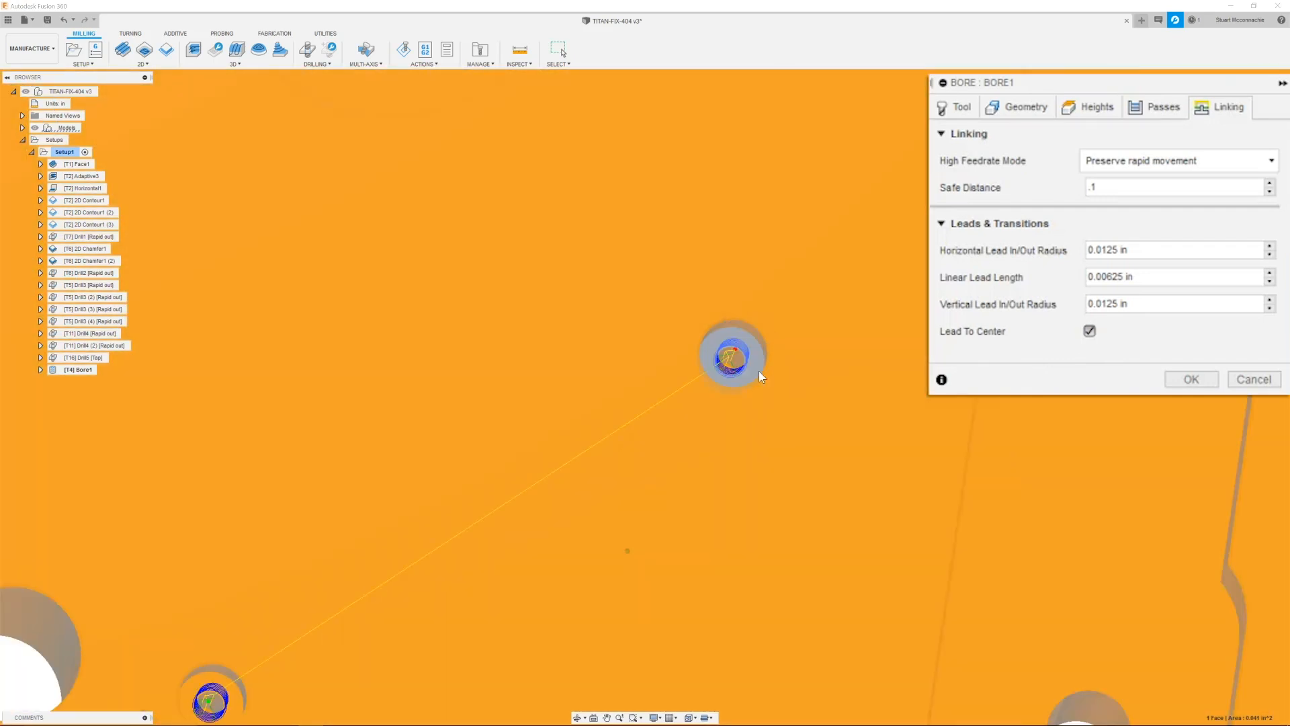
{"action": "middle_click_drag", "start_coordinate": [799, 368], "coordinate": [820, 202], "text": "shift"}
{"action": "left_click", "coordinate": [1191, 383]}
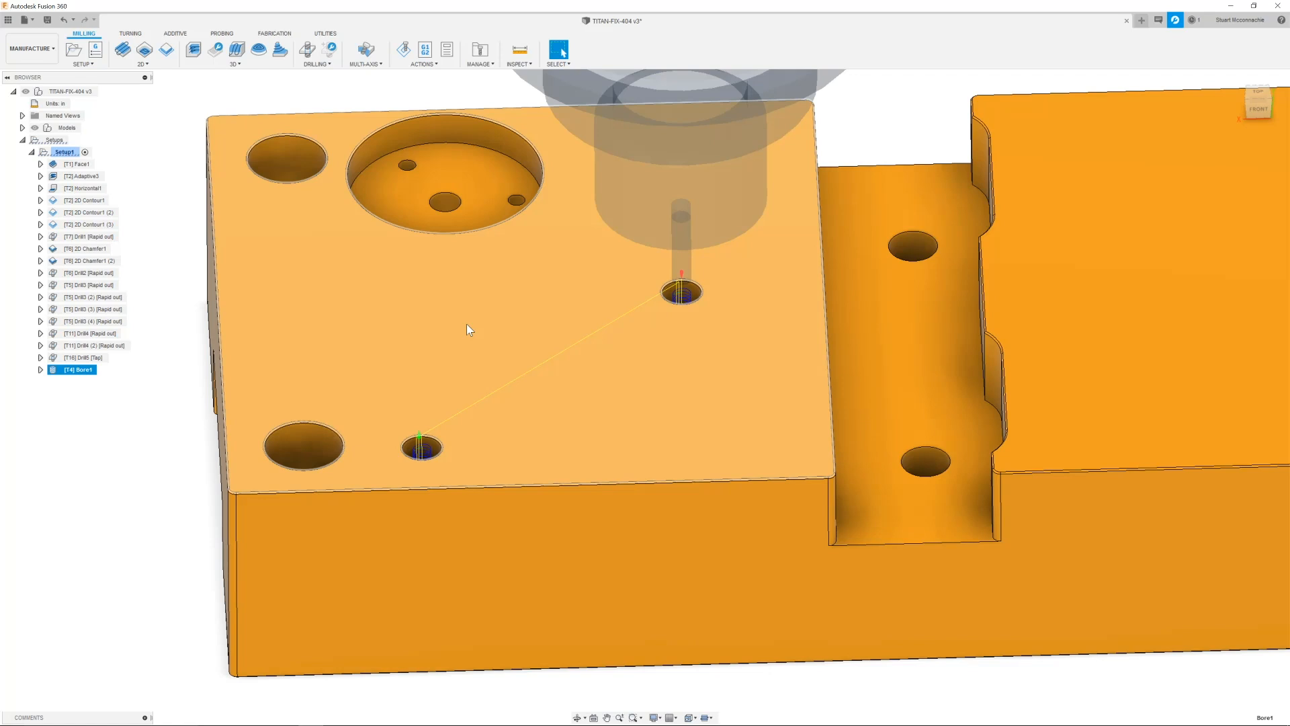
Create a drilling operation using tool #13, the 1/8" 140° drill from the FIXTURING SERIES library.
{"action": "middle_click_drag", "start_coordinate": [630, 314], "coordinate": [732, 386], "text": "shift"}
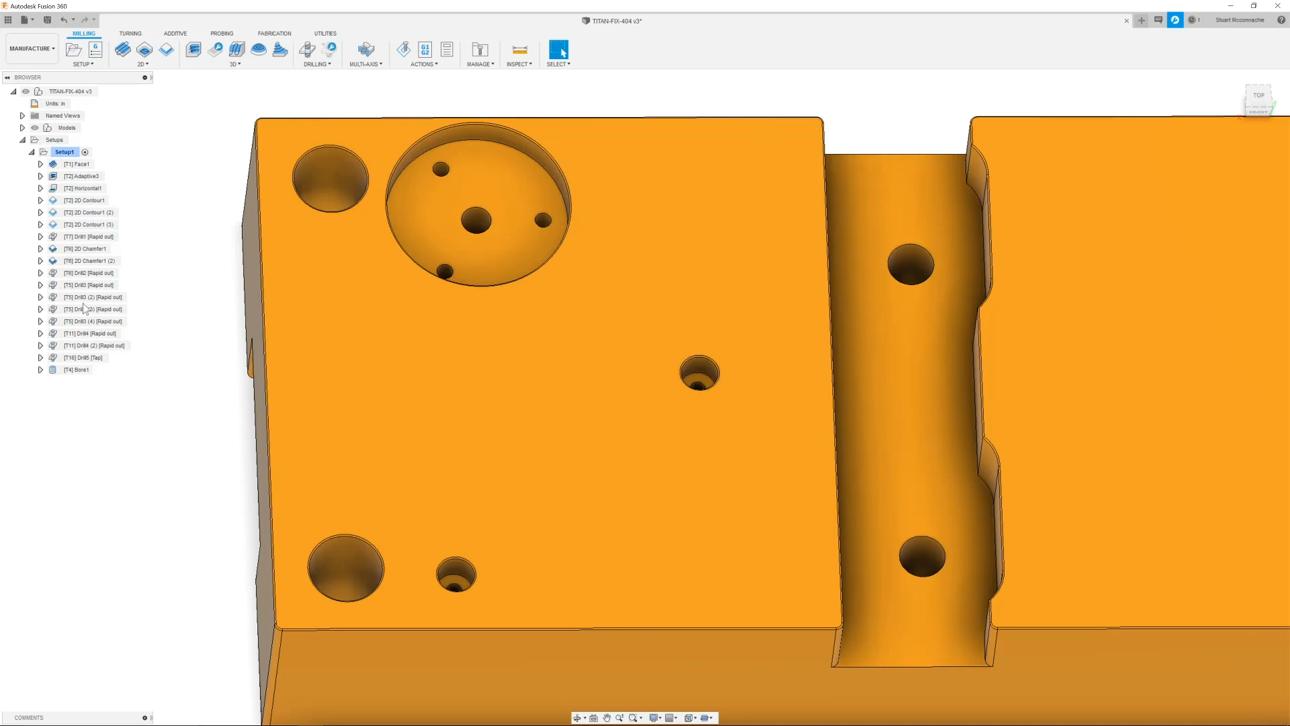
{"action": "mouse_move", "coordinate": [222, 242]}
{"action": "middle_mouse_down", "text": "shift"}
{"action": "mouse_move", "coordinate": [674, 403]}
{"action": "mouse_move", "coordinate": [793, 369]}
{"action": "mouse_move", "coordinate": [893, 378]}
{"action": "mouse_move", "coordinate": [878, 395]}
{"action": "mouse_move", "coordinate": [941, 383]}
{"action": "middle_mouse_up", "text": "shift"}
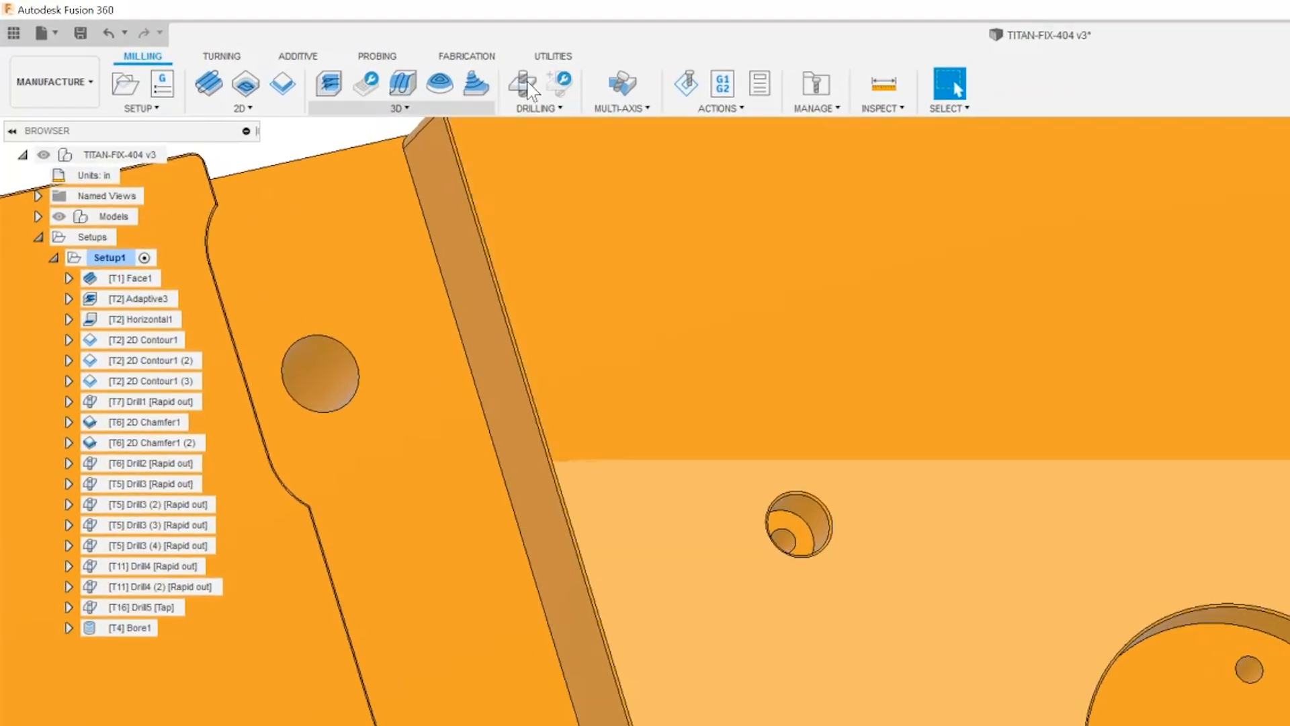
{"action": "left_click", "coordinate": [444, 70]}
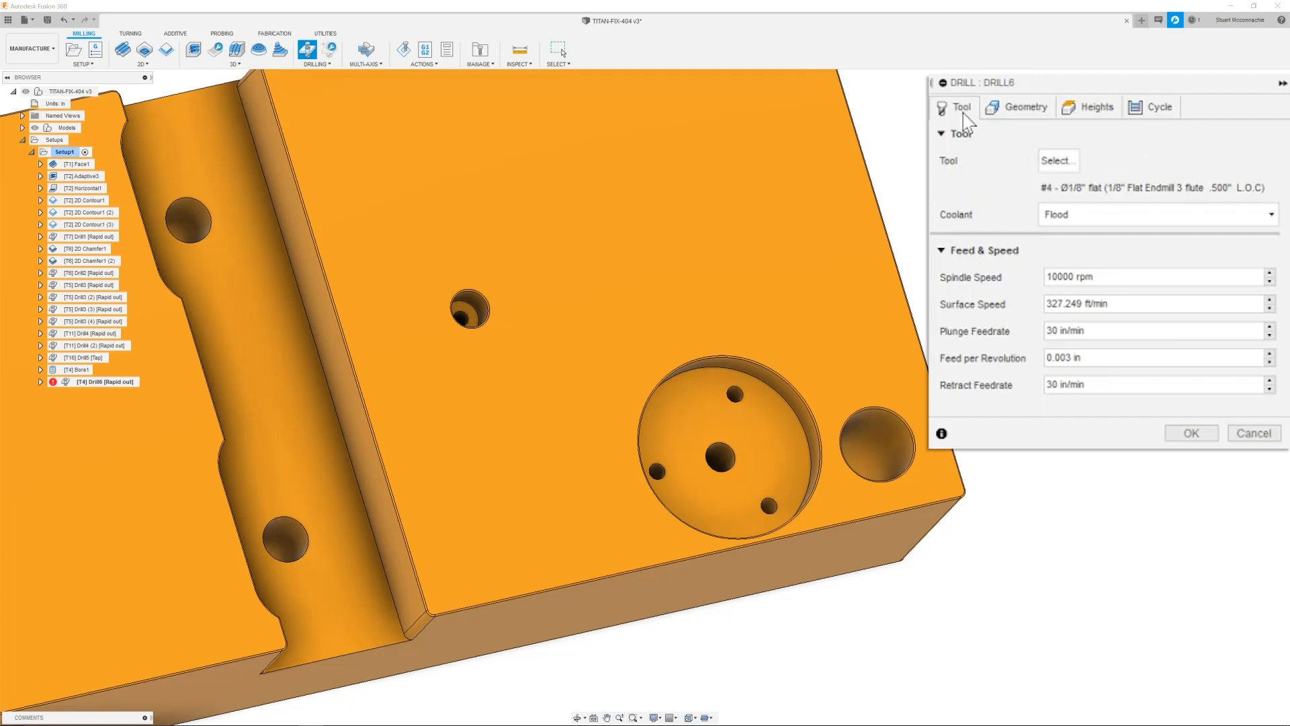
{"action": "left_click", "coordinate": [1064, 165]}
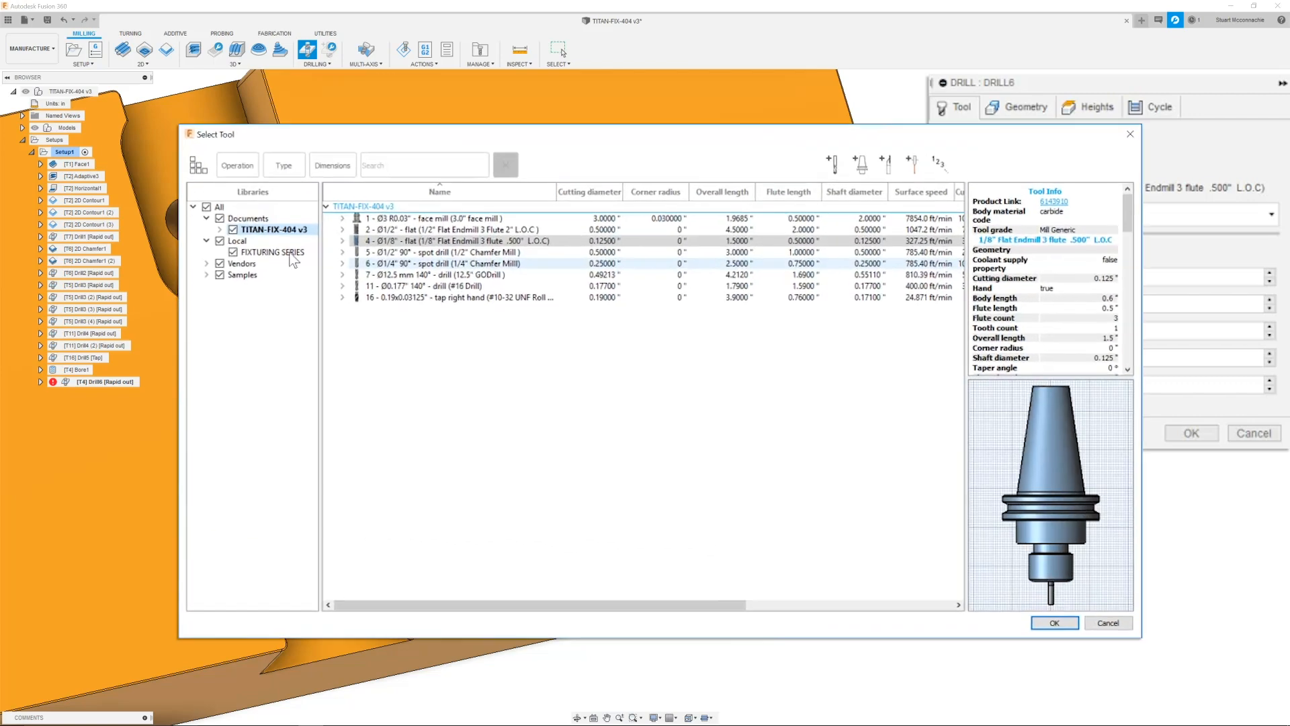
{"action": "left_click", "coordinate": [195, 229]}
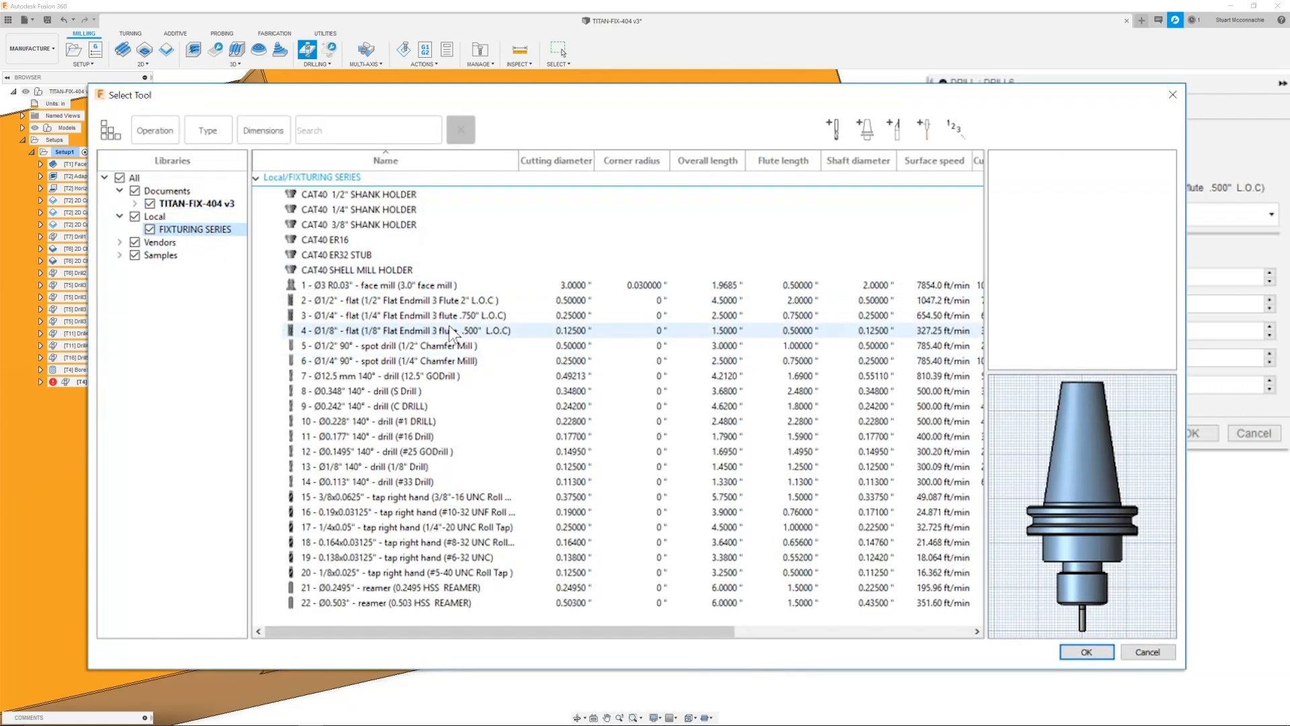
{"action": "left_click", "coordinate": [412, 469]}
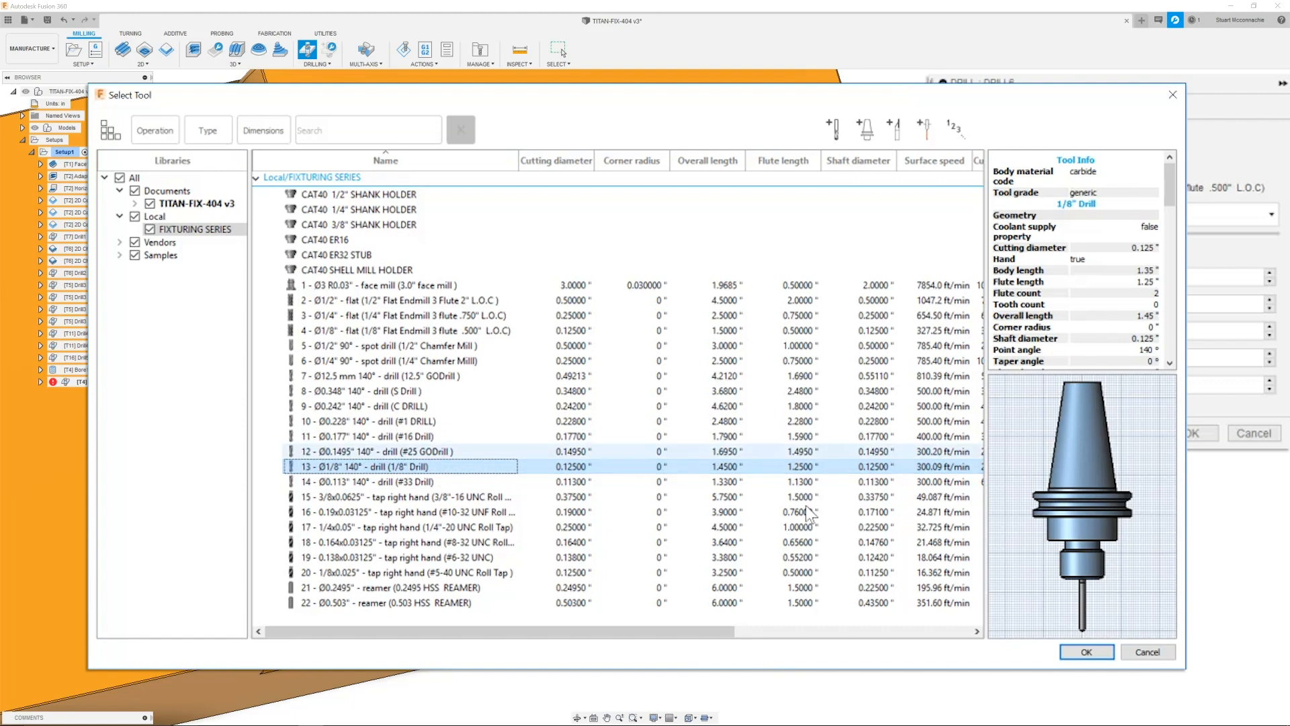
{"action": "key", "text": "Return"}
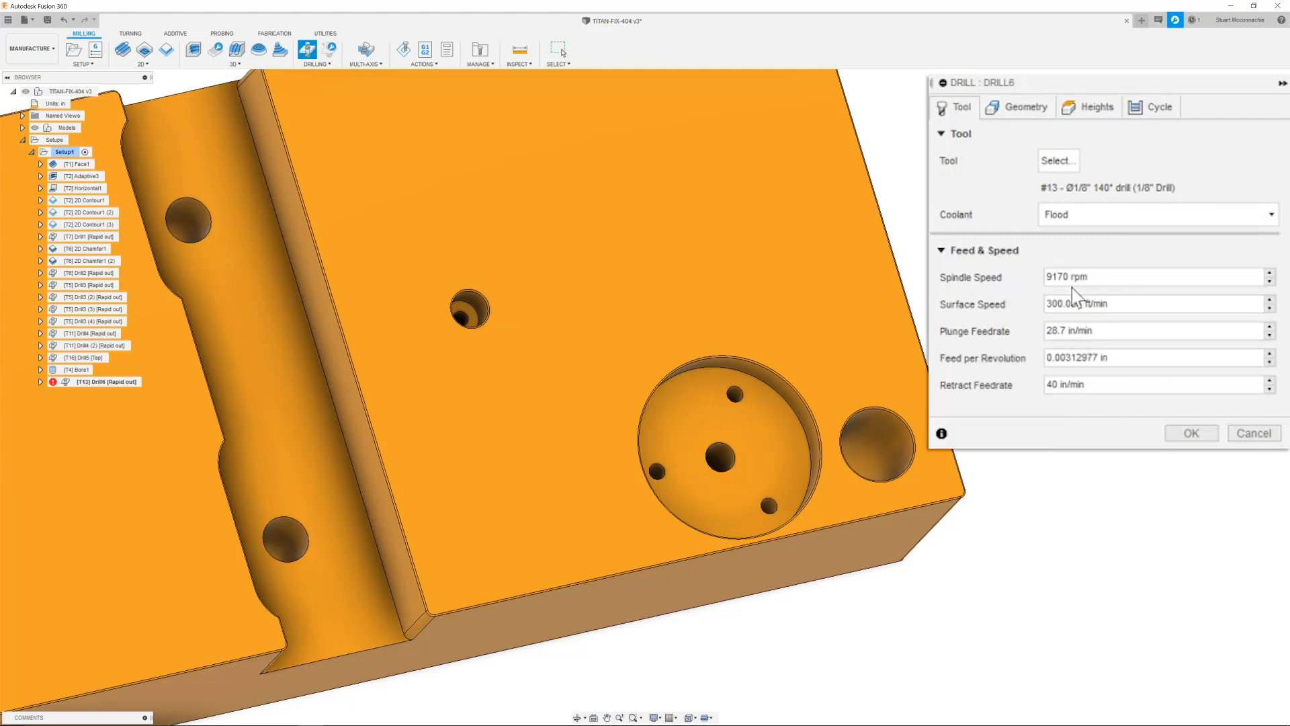
Review the 1/8" drill's spindle speed and plunge feedrate.
{"action": "left_click", "coordinate": [972, 279]}
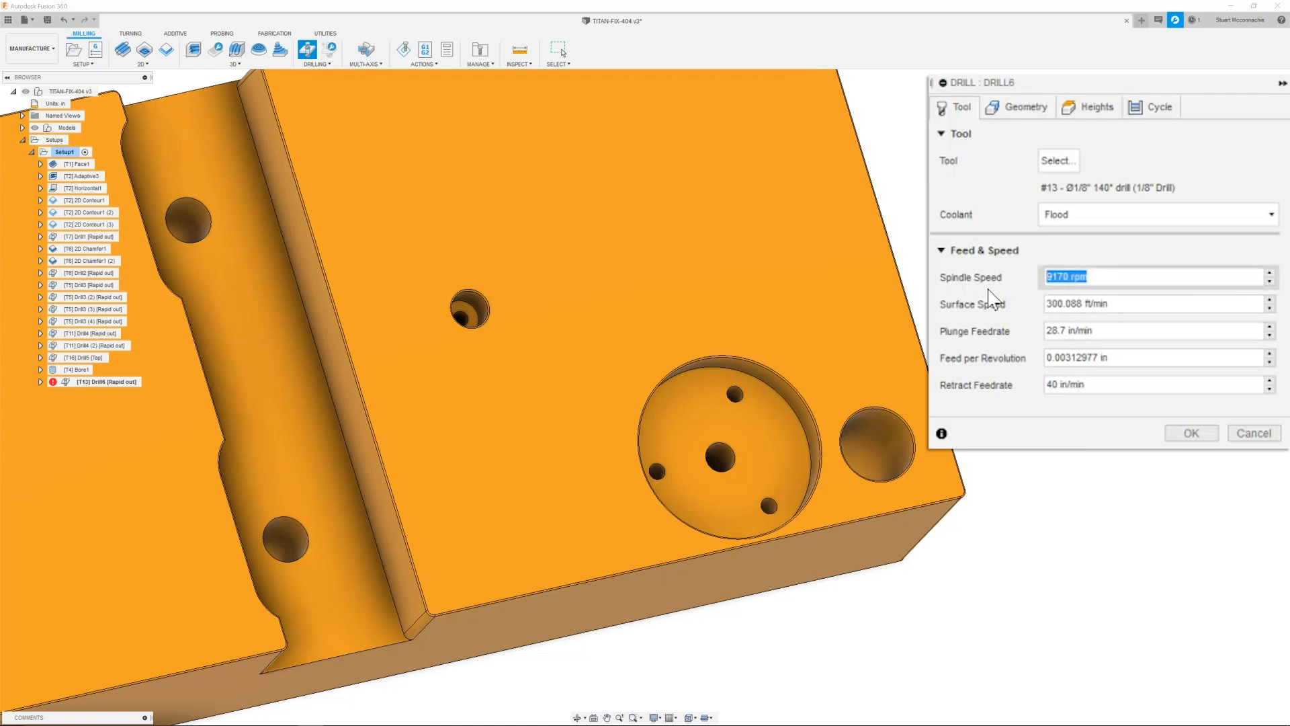
{"action": "left_click", "coordinate": [1065, 277]}
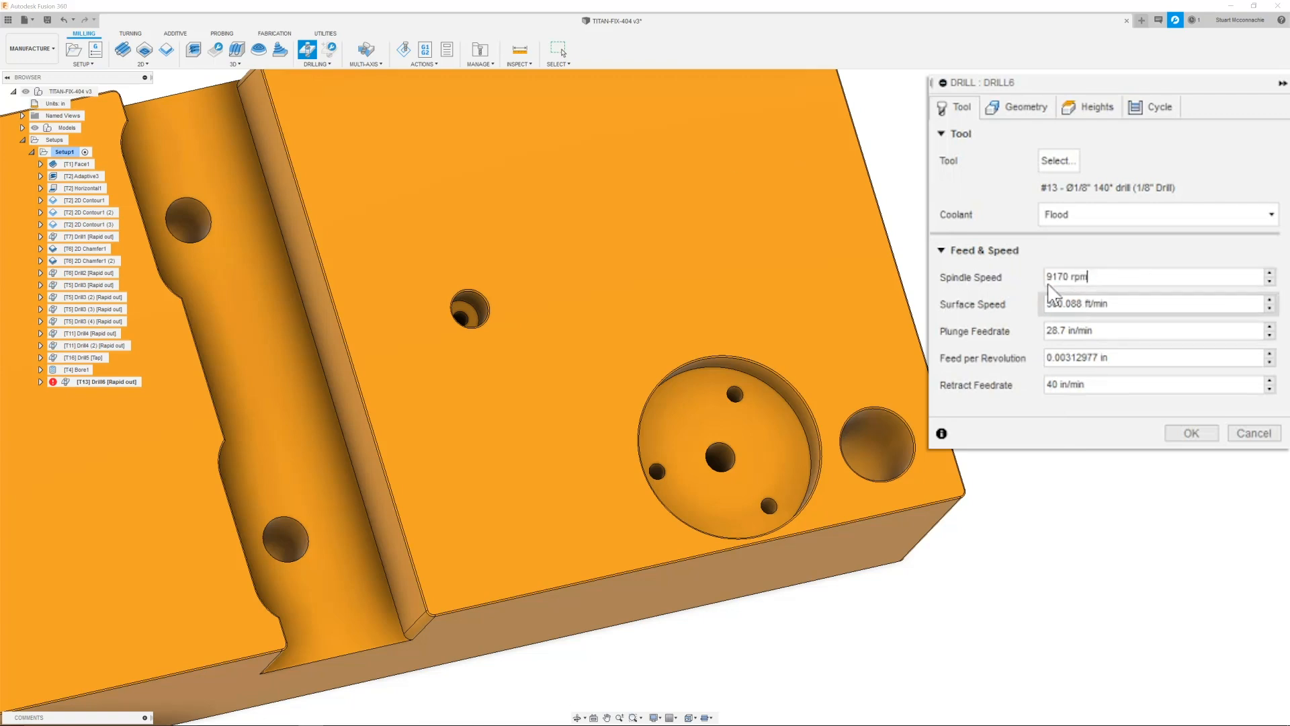
{"action": "left_click", "coordinate": [1108, 330]}
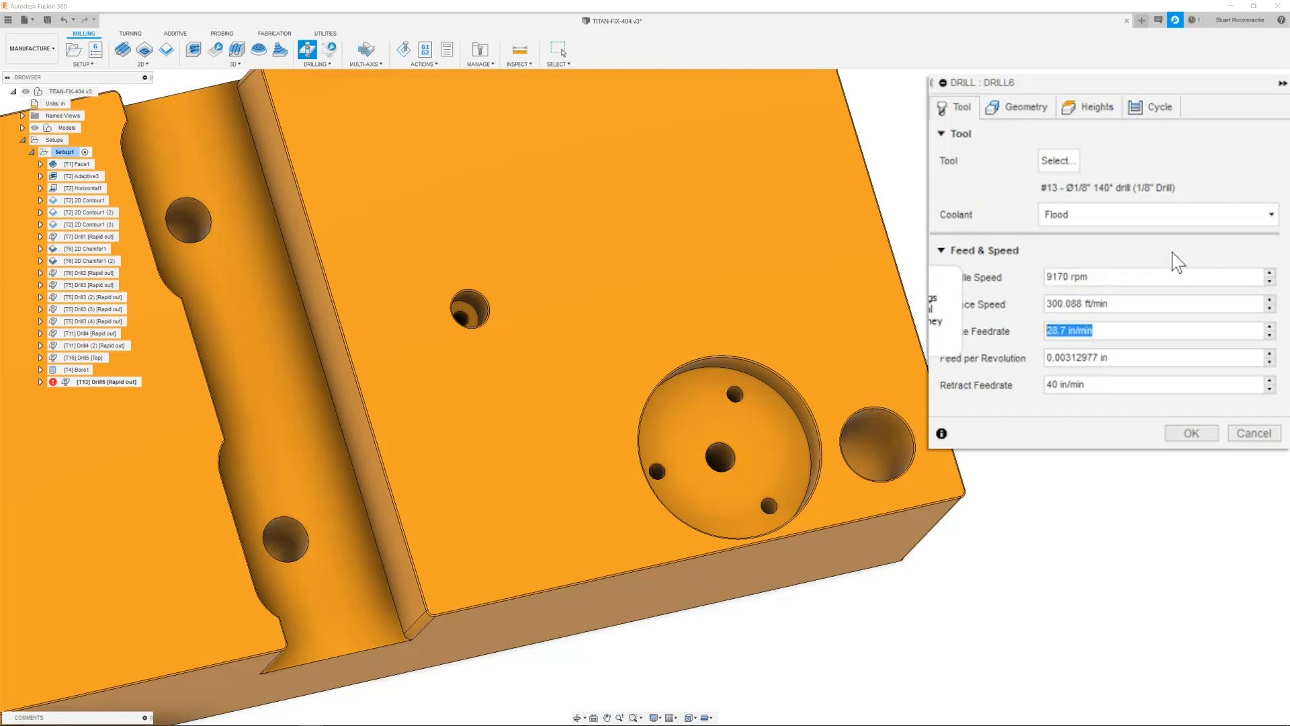
{"action": "left_click_drag", "start_coordinate": [1135, 331], "coordinate": [1096, 349]}
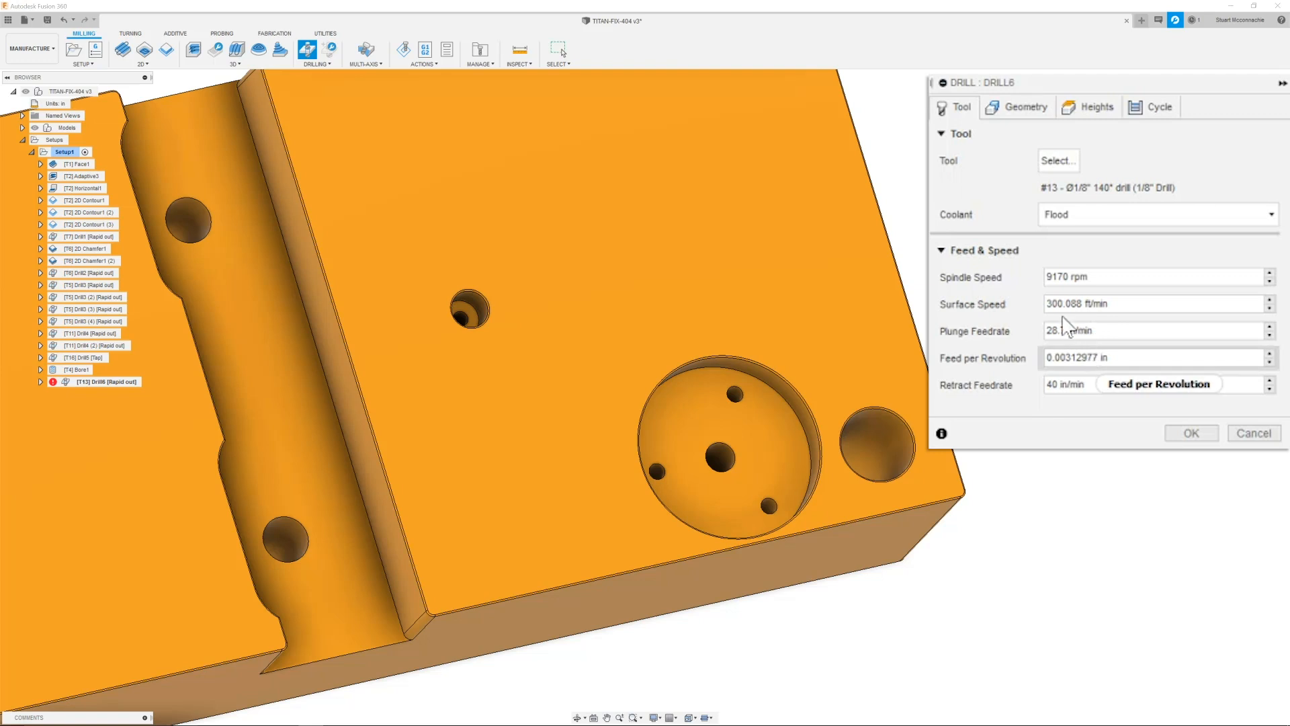
Select the walls of the three small outer holes in the circular pocket's floor as the faces to drill.
{"action": "left_click", "coordinate": [1017, 109]}
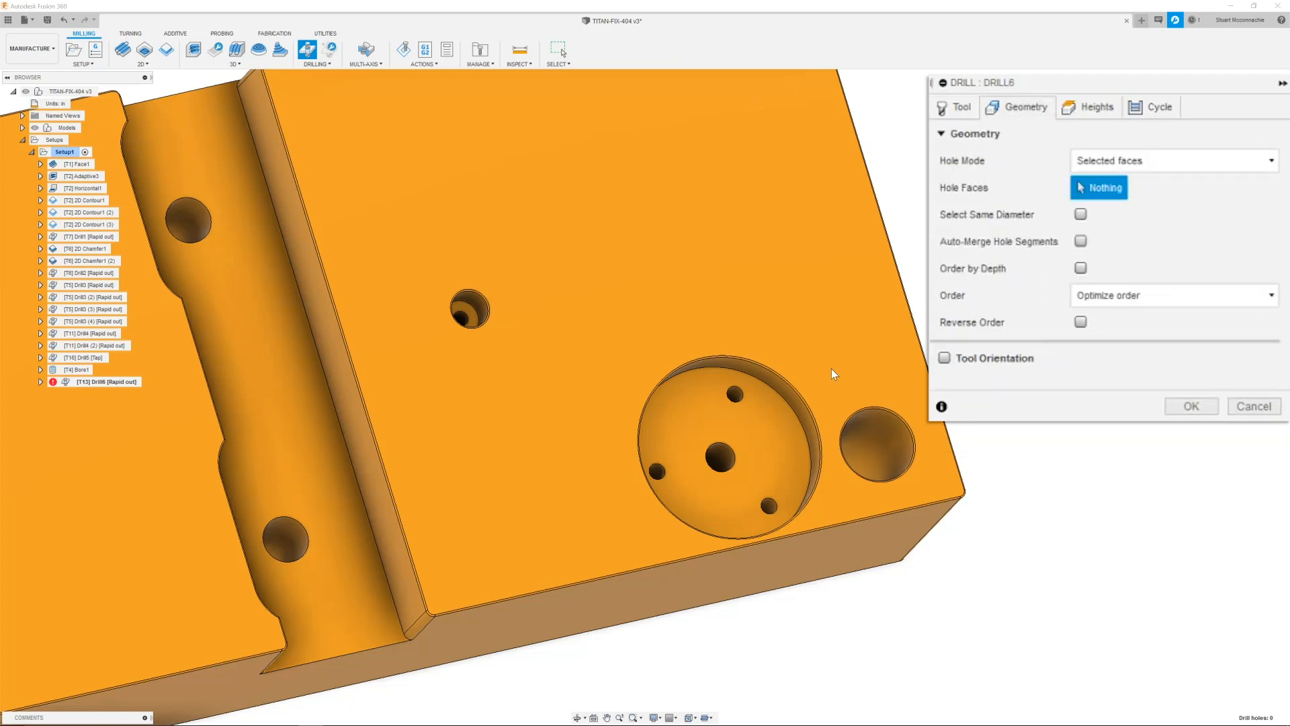
{"action": "left_click", "coordinate": [734, 395]}
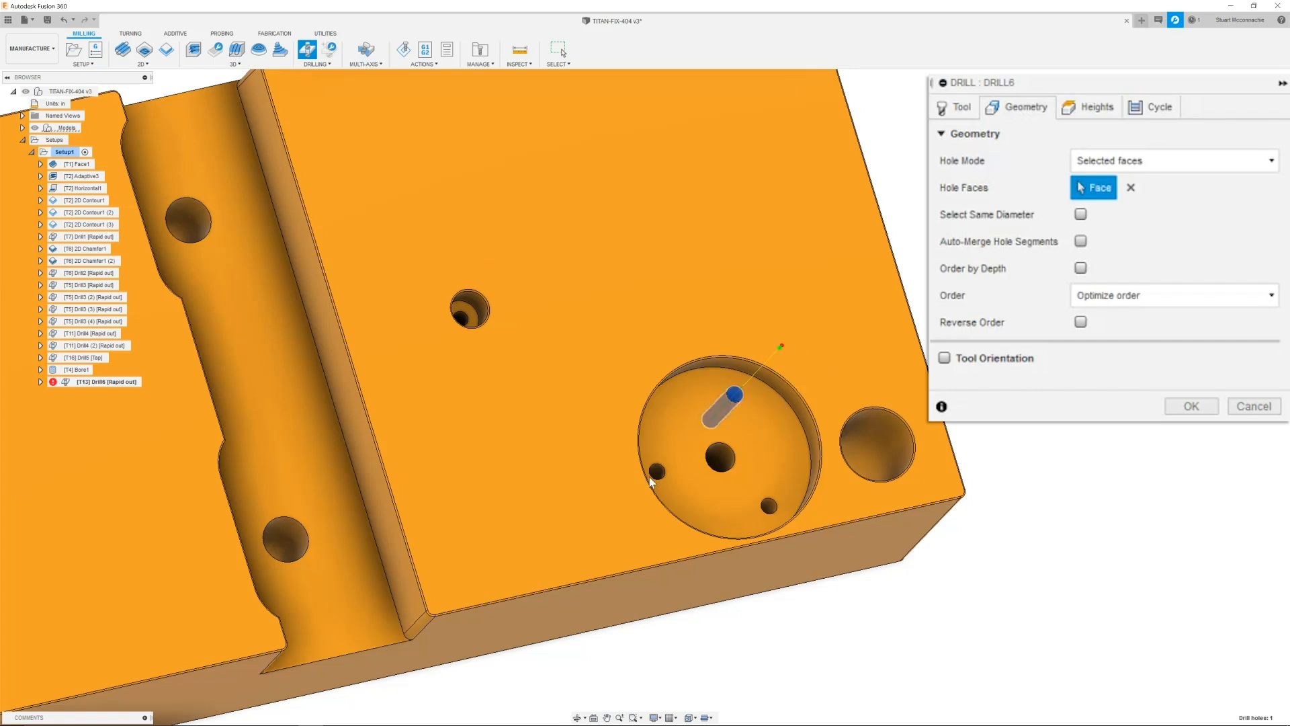
{"action": "left_click", "coordinate": [771, 504]}
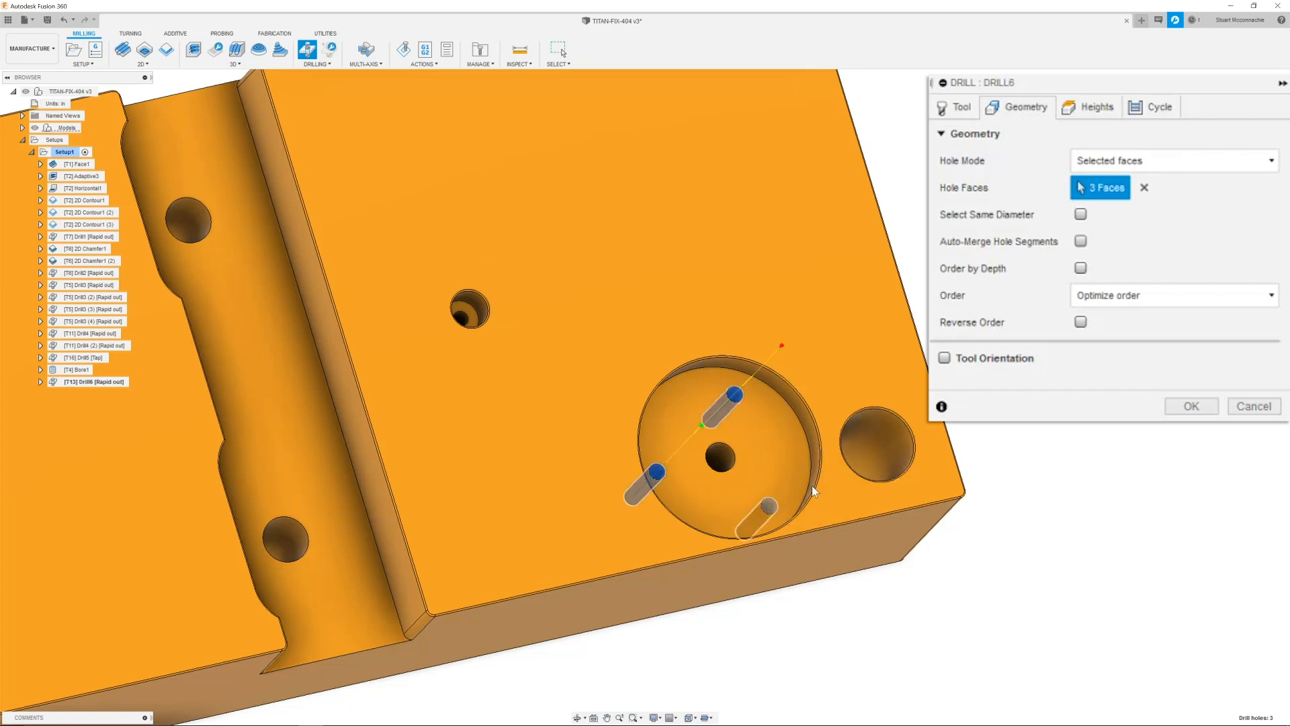
{"action": "middle_click_drag", "start_coordinate": [815, 393], "coordinate": [756, 383], "text": "shift"}
Set the drill operation's clearance height from the model top with a 0.1 in offset.
{"action": "left_click", "coordinate": [1078, 108]}
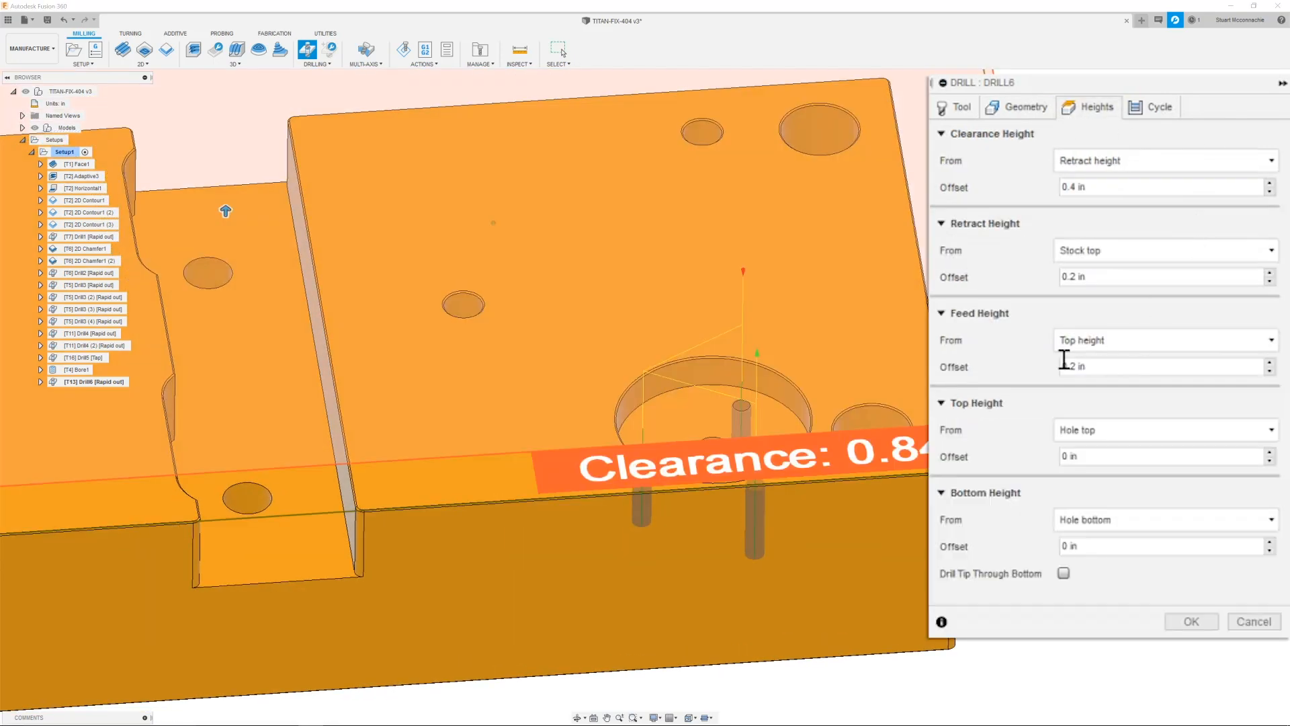
{"action": "left_click", "coordinate": [1102, 160]}
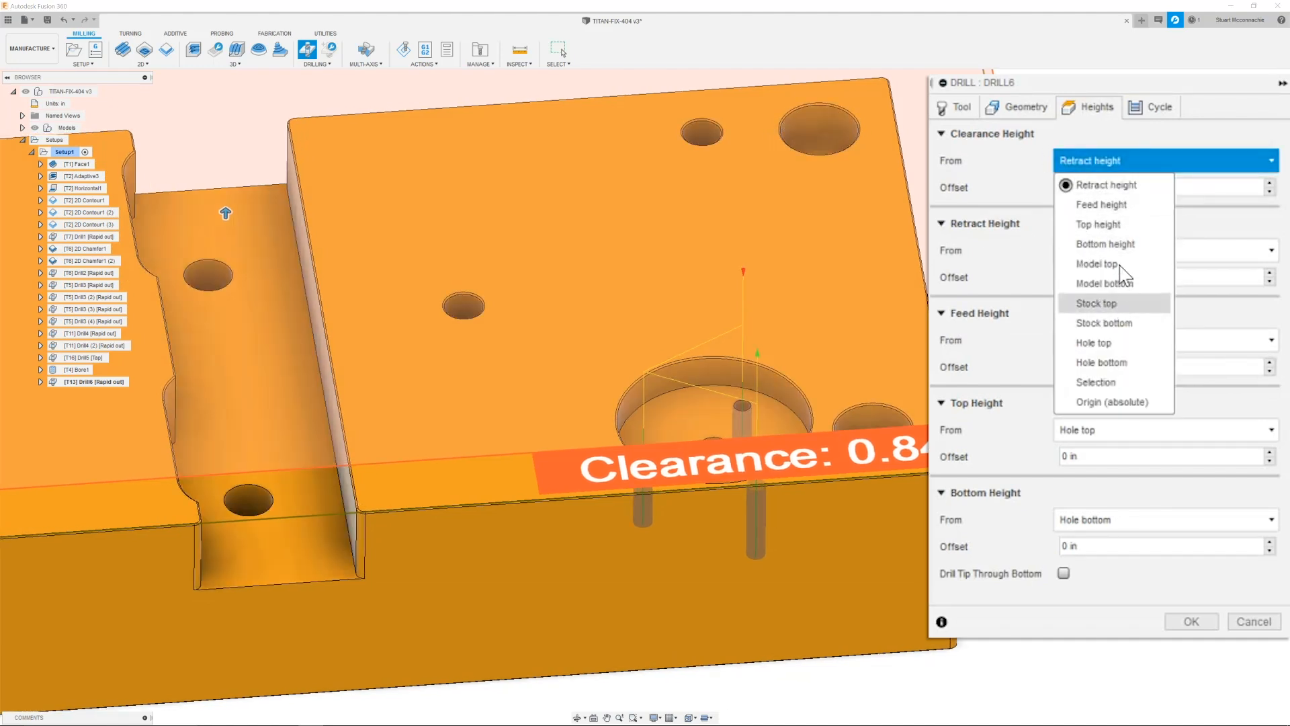
{"action": "left_click", "coordinate": [1088, 264]}
{"action": "left_click_drag", "start_coordinate": [1102, 188], "coordinate": [932, 192]}
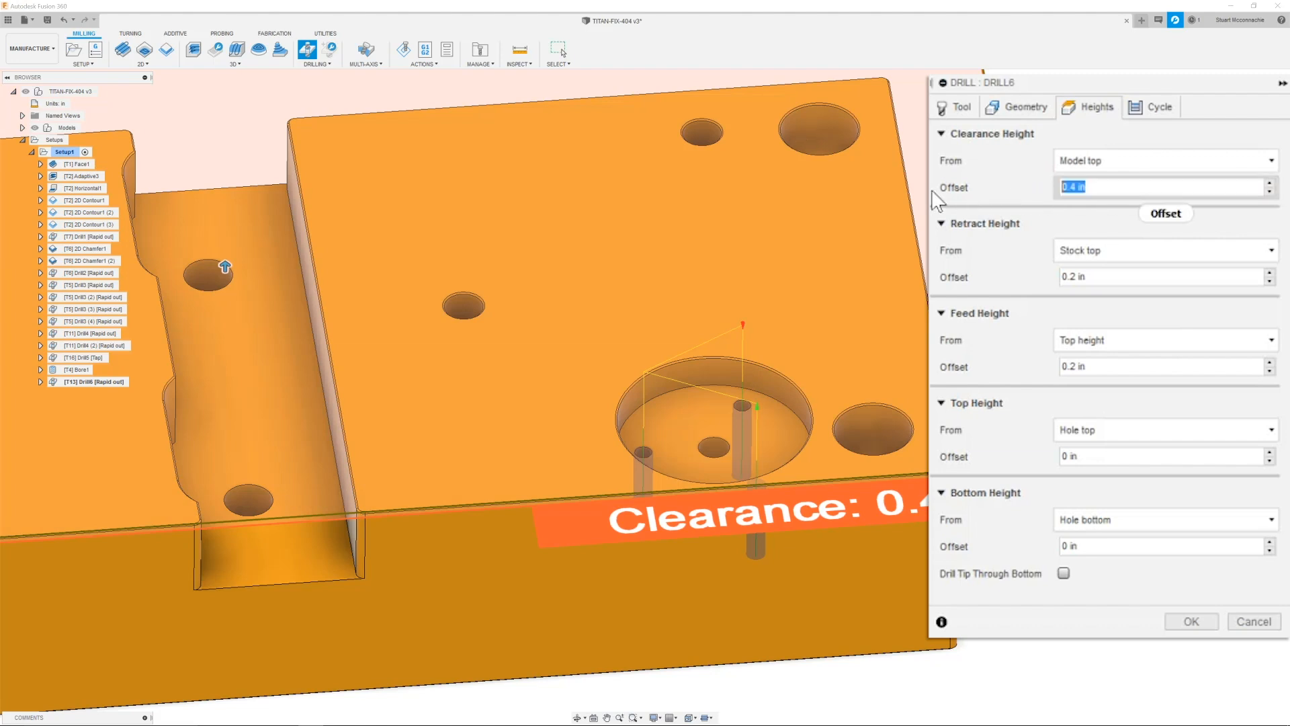
{"action": "key", "text": "BackSpace"}
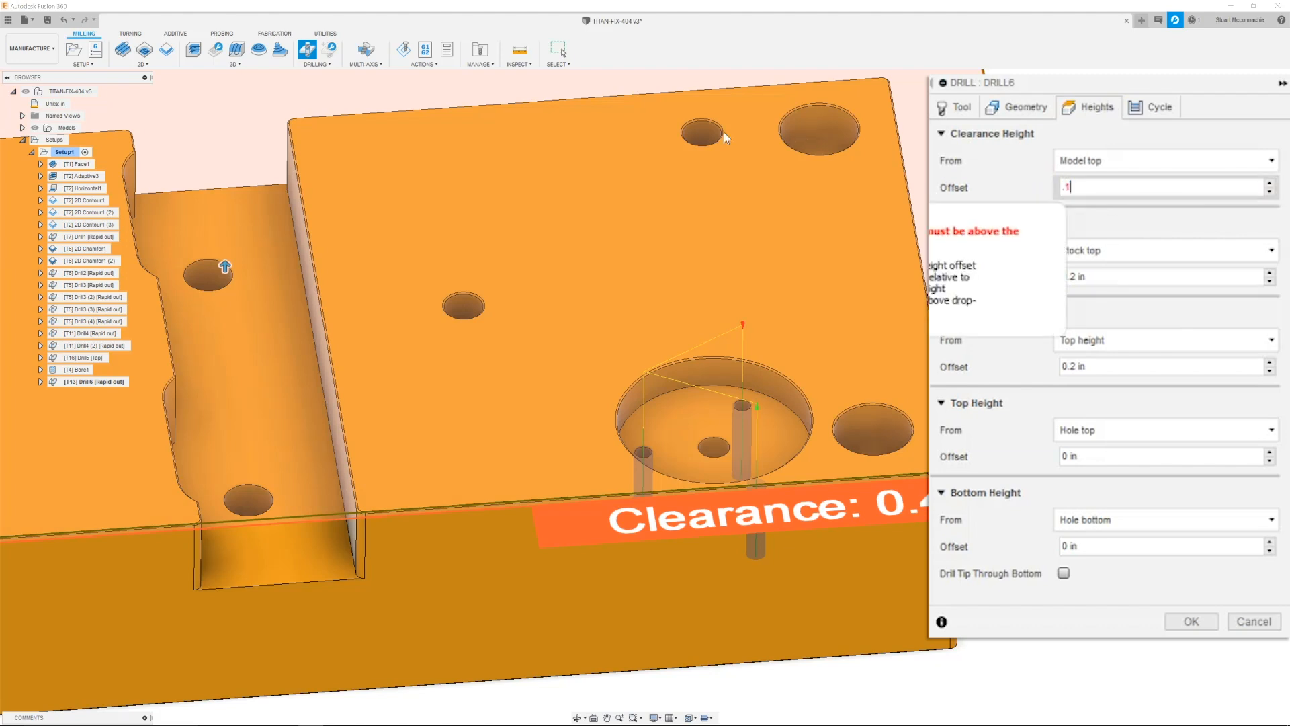
Set the drill's retract and feed heights 0.1 in above the hole top, and enable Drill Tip Through Bottom before completing the operation.
{"action": "left_click", "coordinate": [1138, 256]}
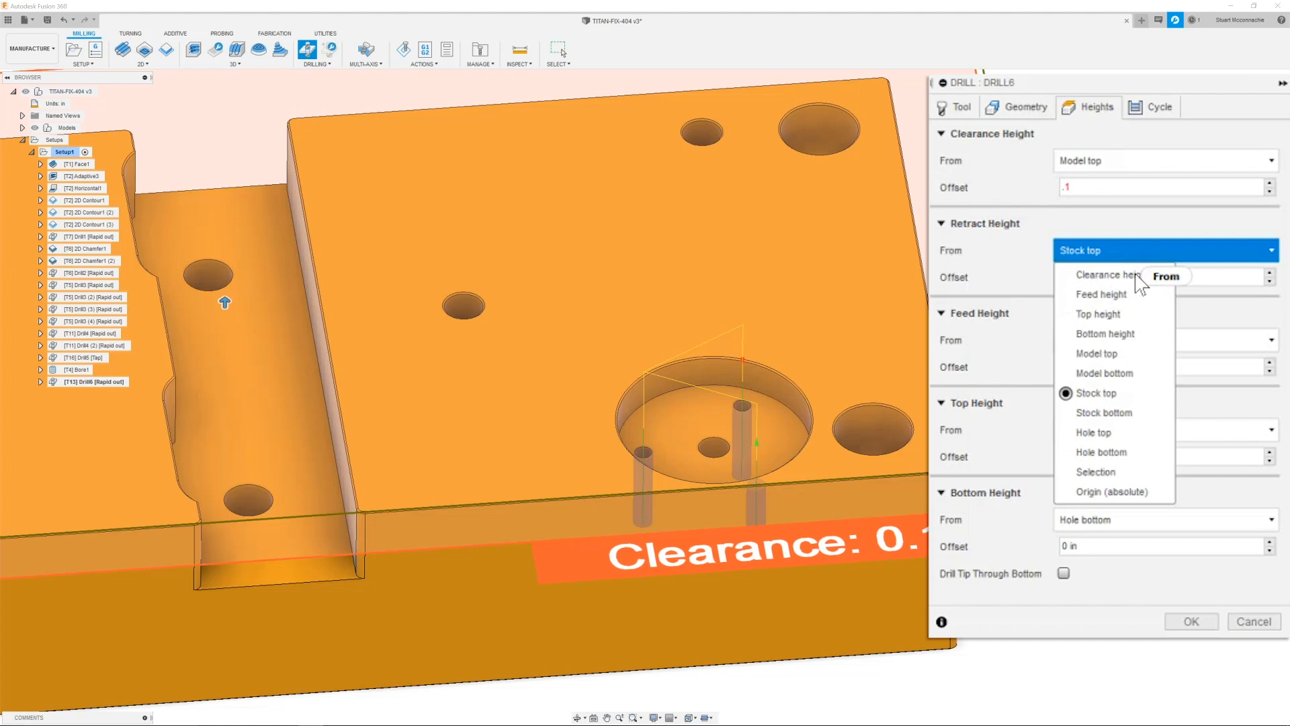
{"action": "left_click", "coordinate": [1121, 432]}
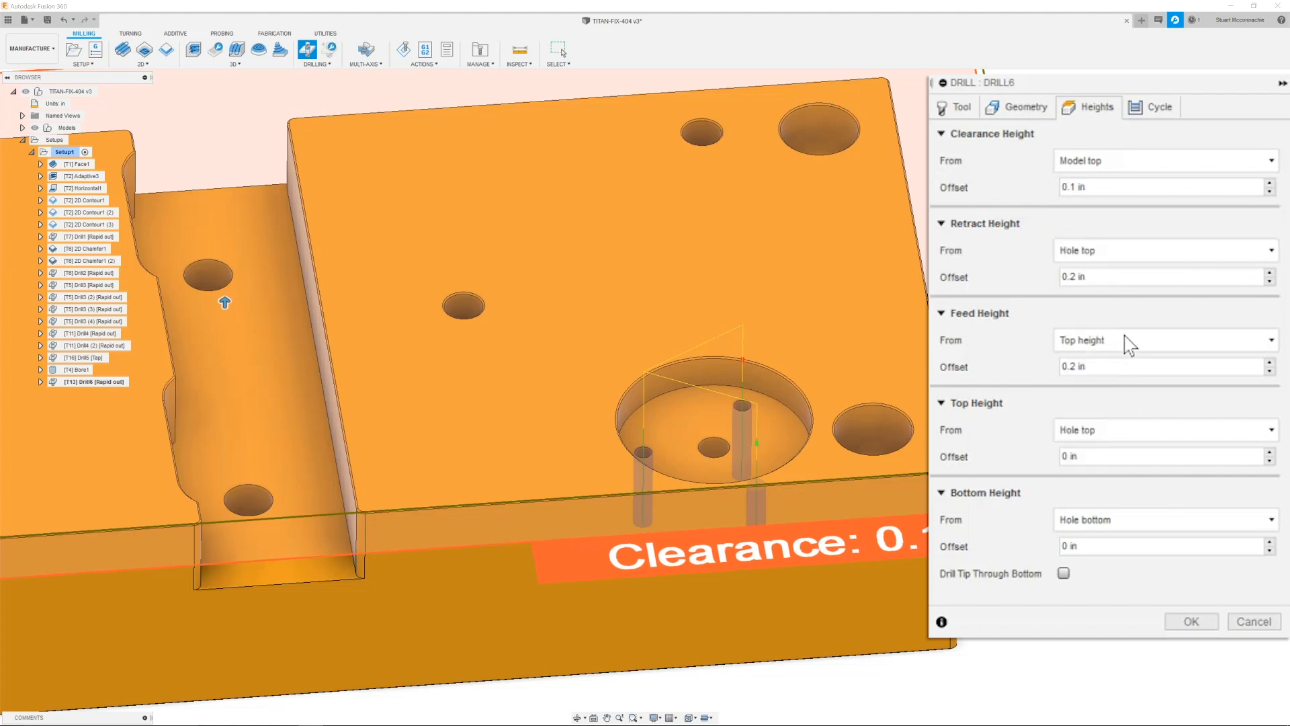
{"action": "left_click", "coordinate": [1129, 341]}
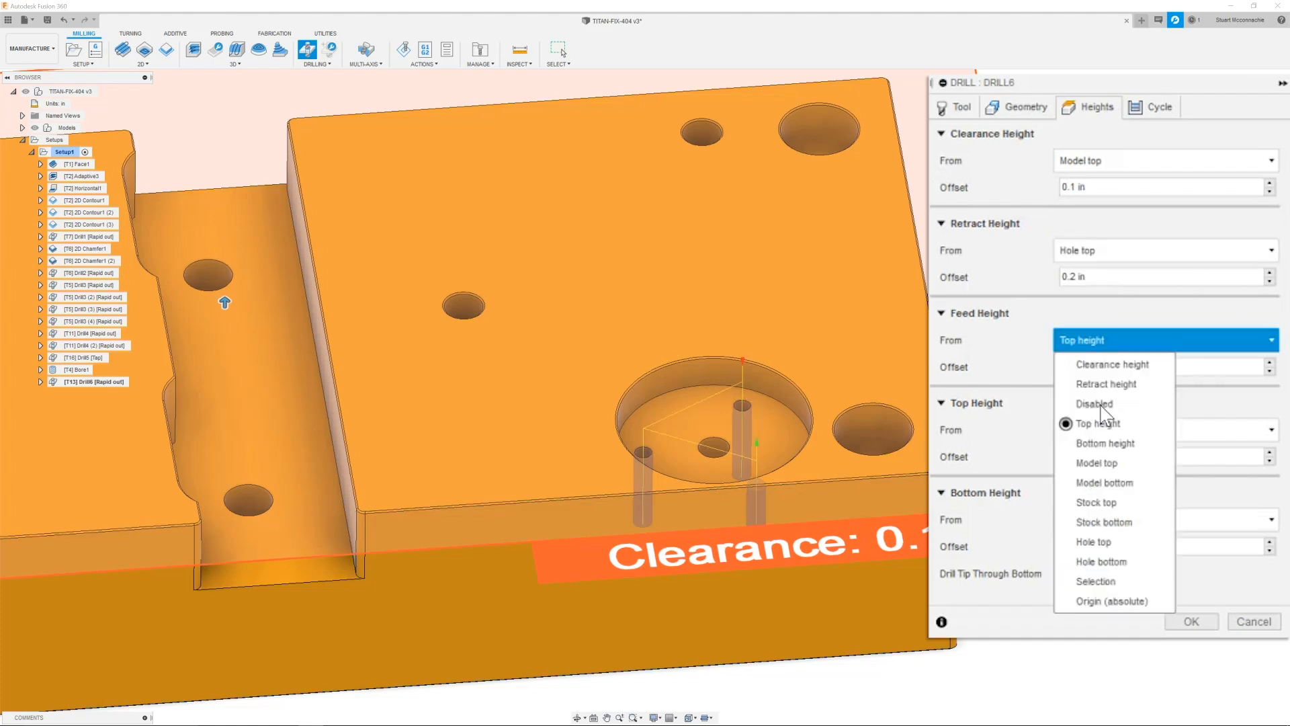
{"action": "left_click", "coordinate": [1110, 542]}
{"action": "left_click", "coordinate": [1116, 276]}
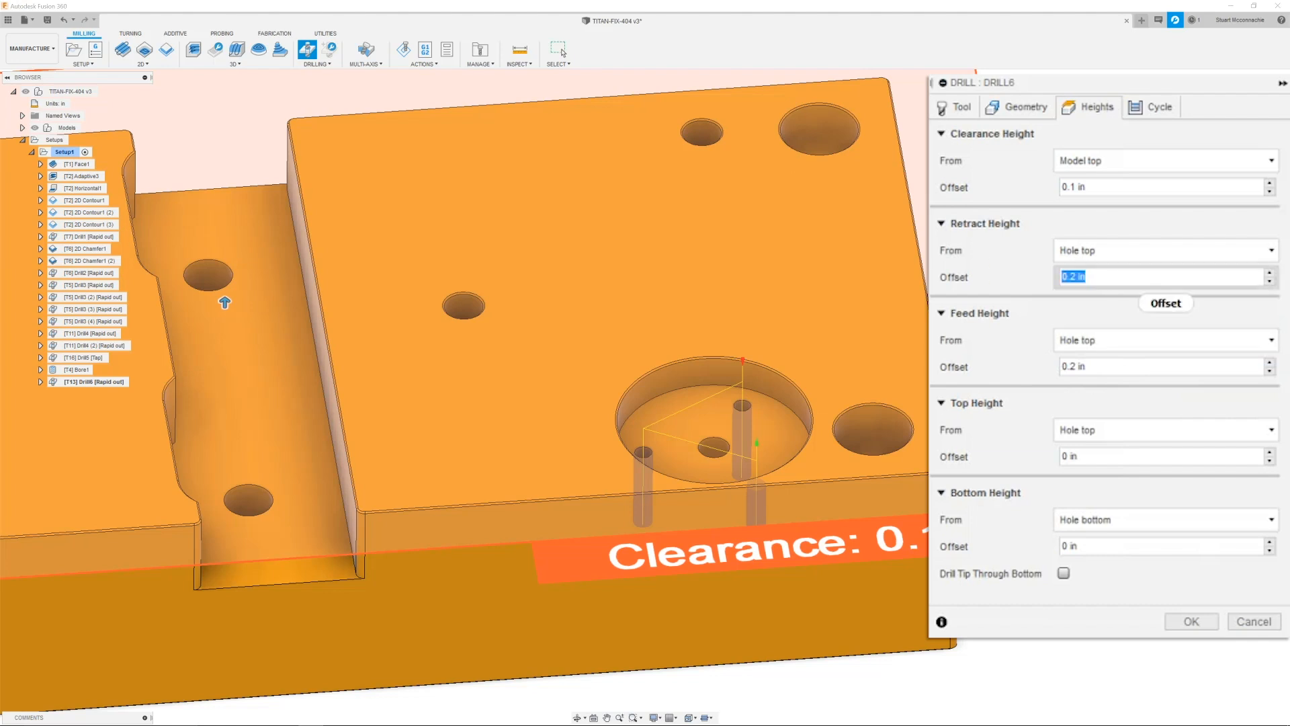
{"action": "key", "text": "Tab"}
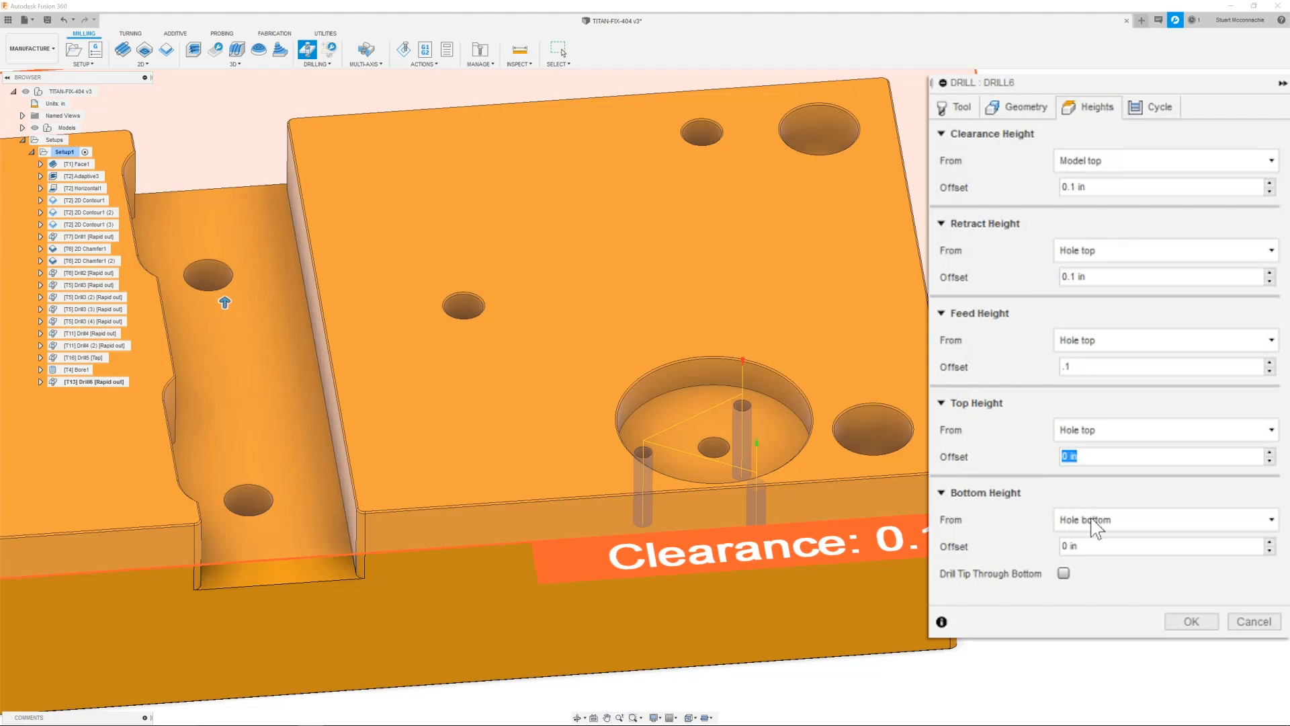
{"action": "left_click", "coordinate": [1063, 573]}
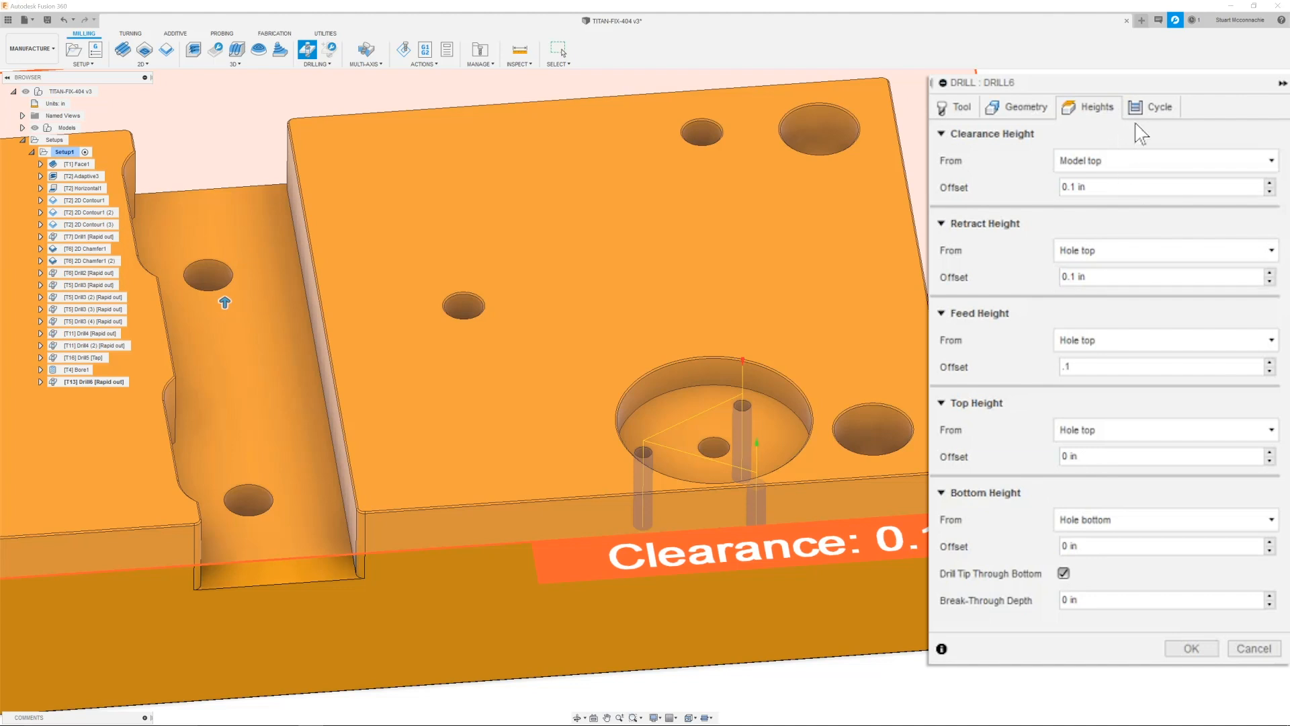
{"action": "left_click", "coordinate": [1159, 111]}
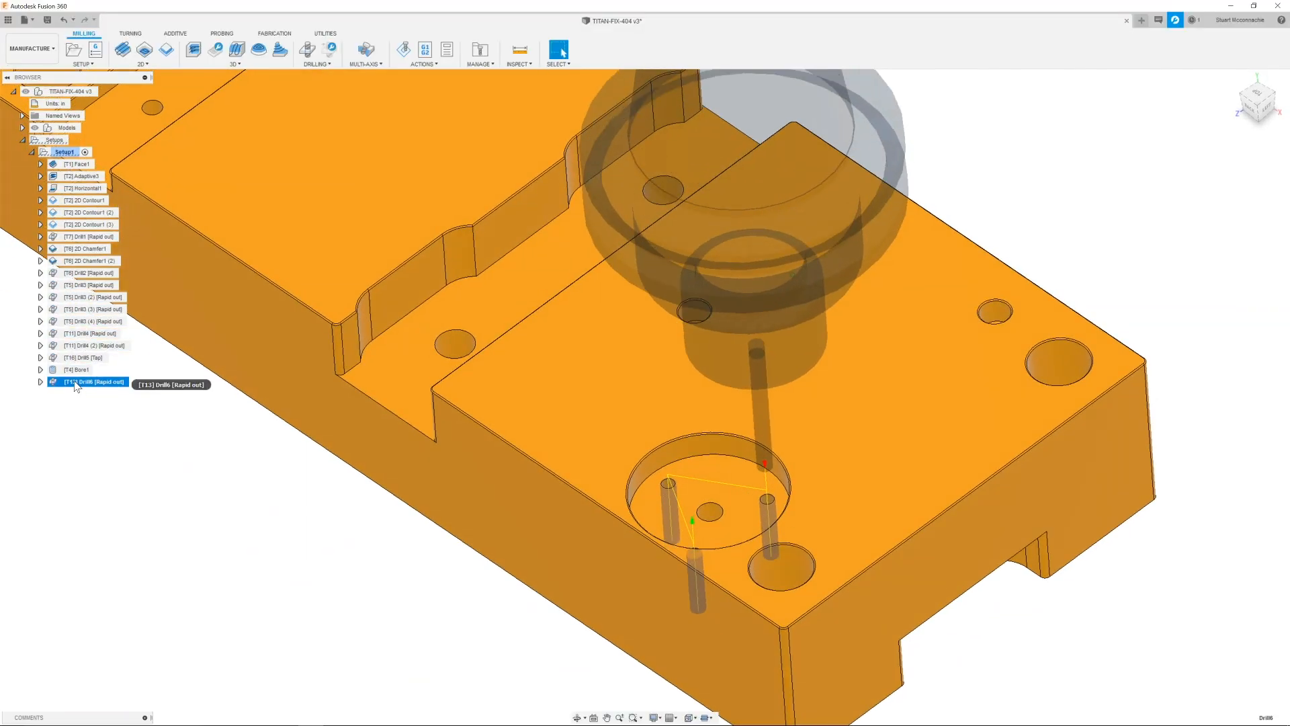
Duplicate the 1/8" drill operation and open the copy for editing.
{"action": "right_click", "coordinate": [78, 383]}
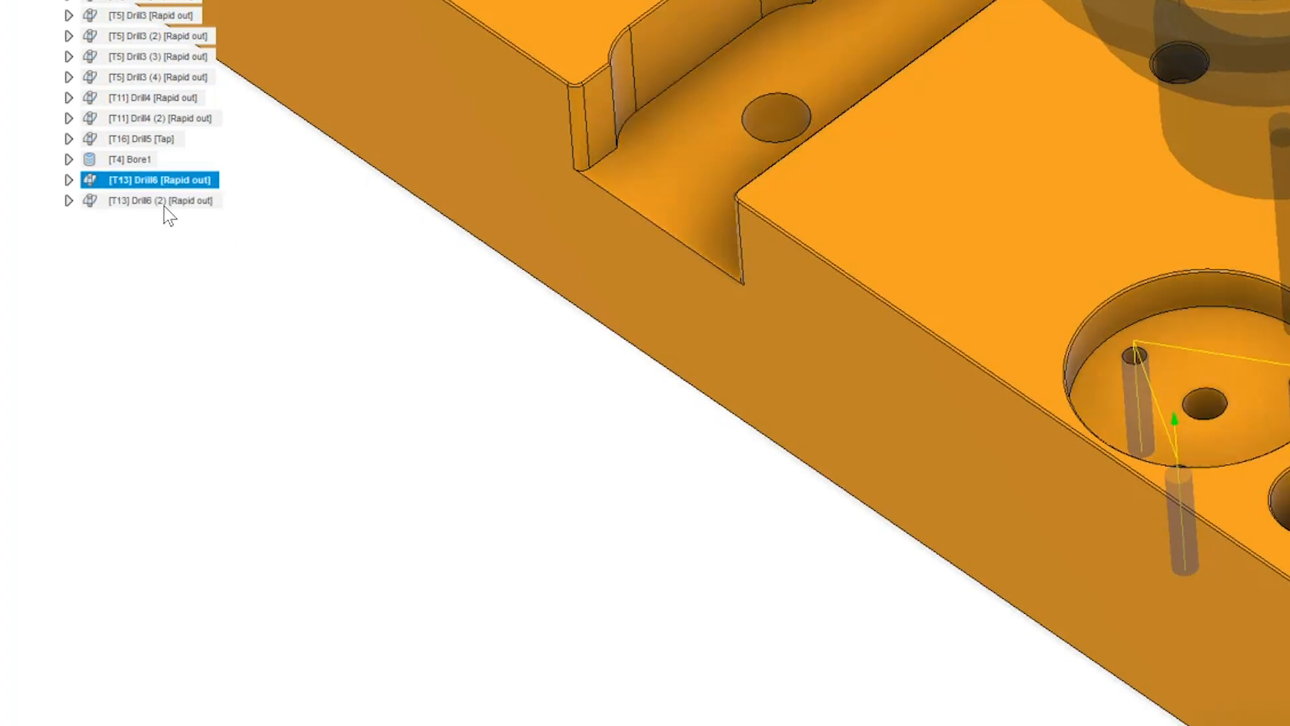
{"action": "left_click", "coordinate": [164, 206]}
{"action": "right_click", "coordinate": [164, 205]}
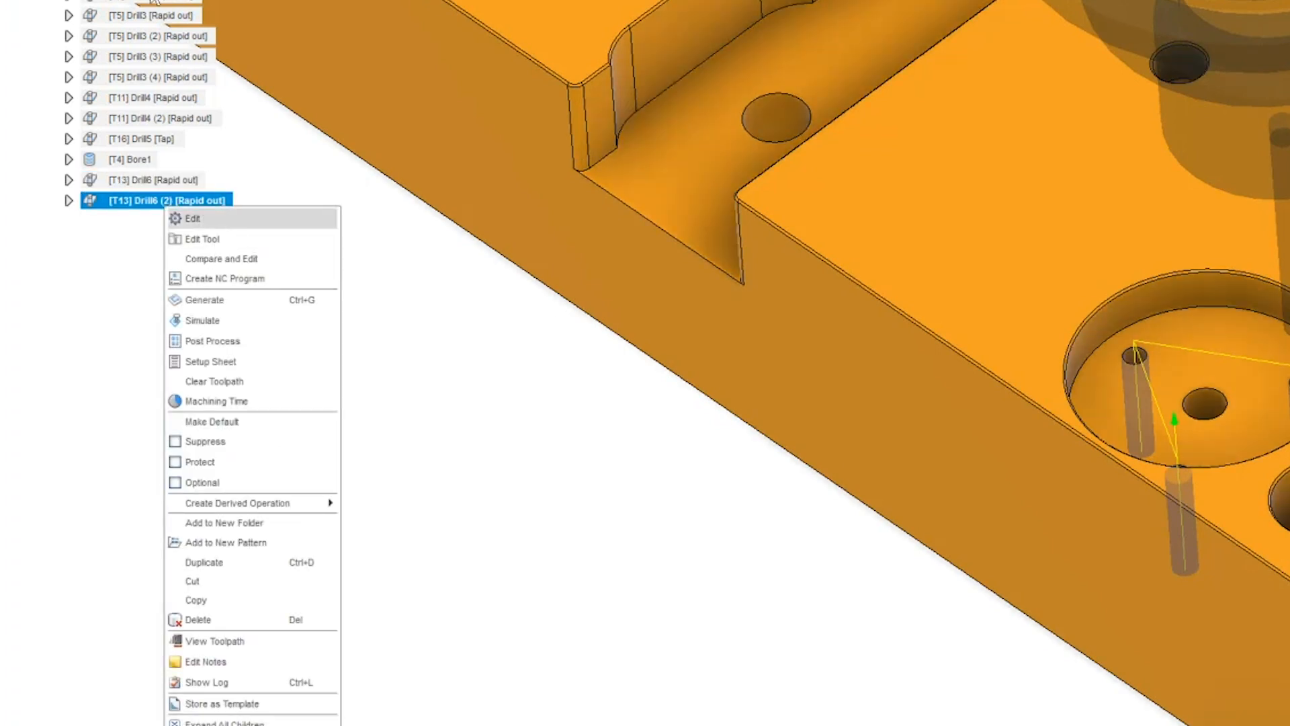
{"action": "left_click", "coordinate": [228, 216]}
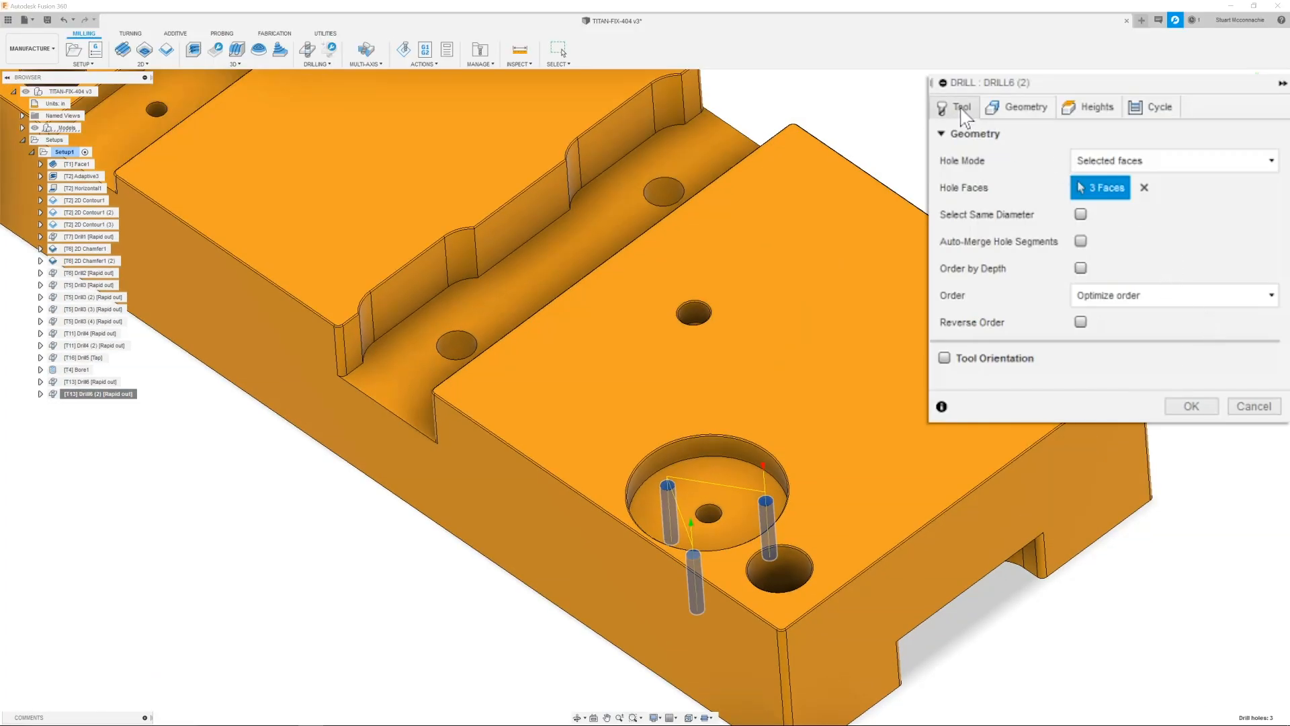
Assign the #6-32 UNC tap (tool 19) from the FIXTURING SERIES library to the copied drill operation and reverse its hole order.
{"action": "left_click", "coordinate": [955, 107]}
{"action": "left_click", "coordinate": [1058, 161]}
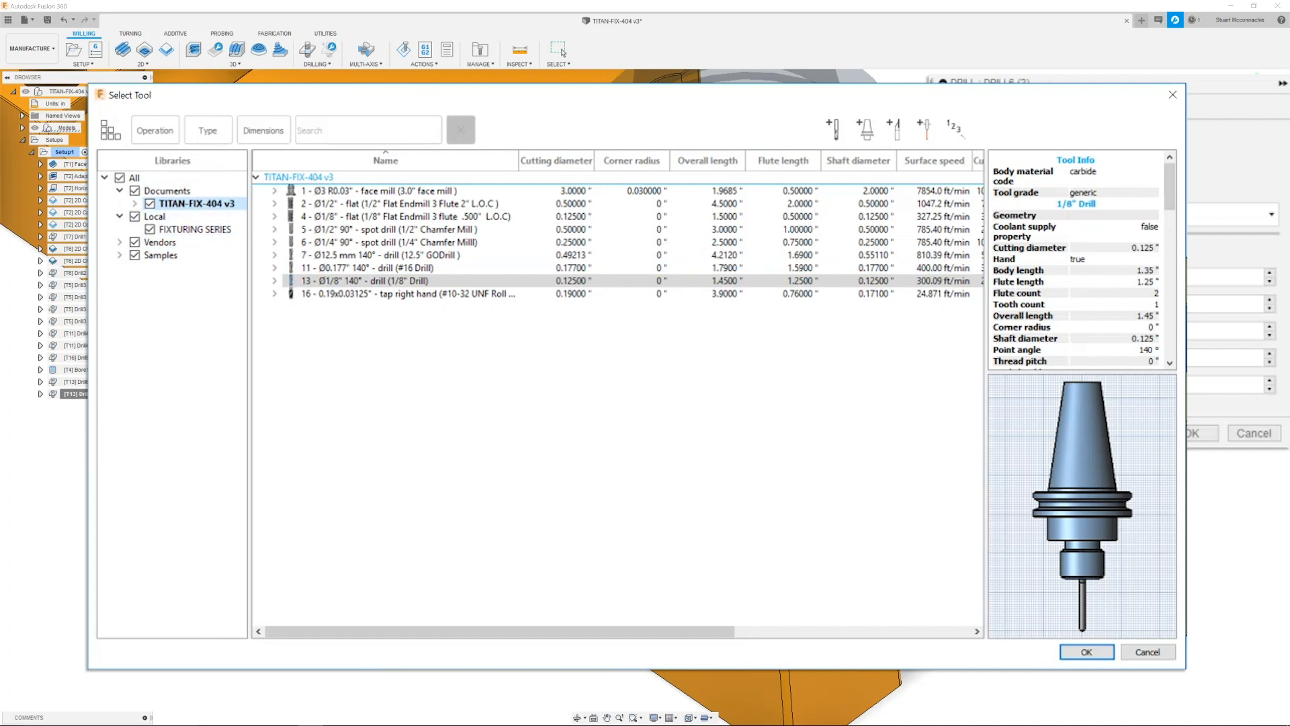
{"action": "left_click", "coordinate": [169, 230]}
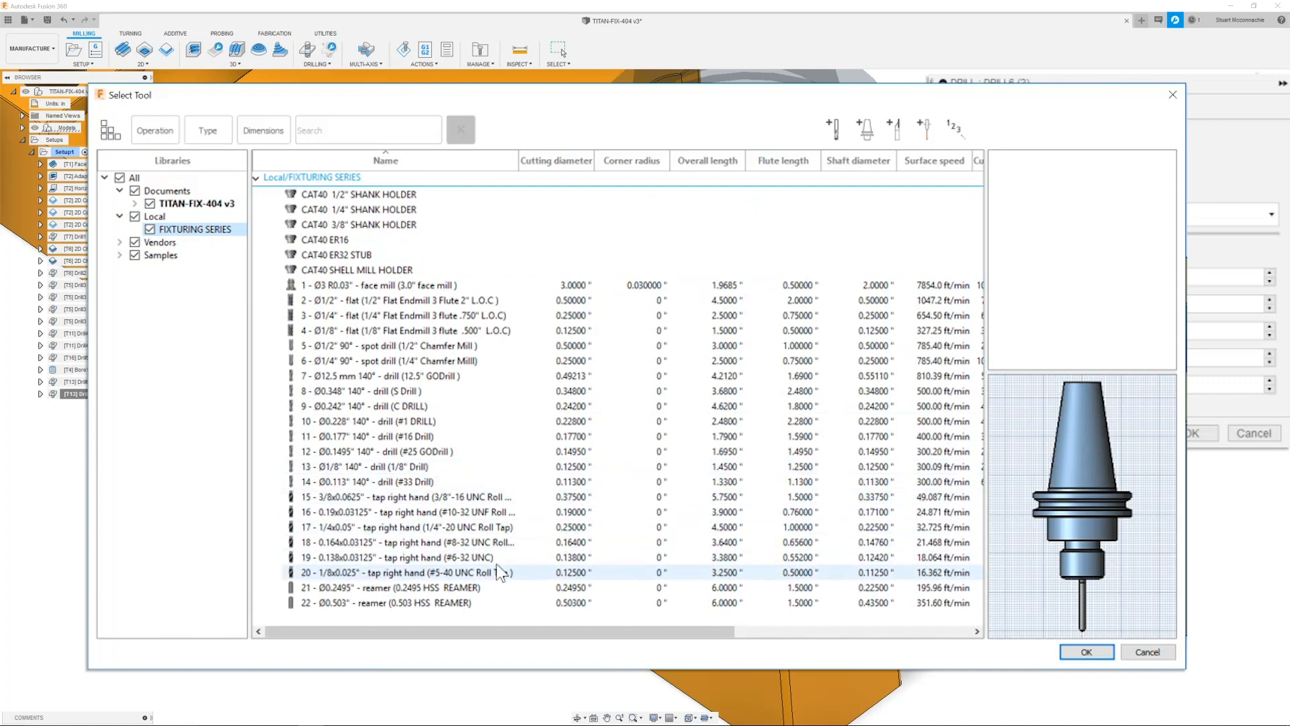
{"action": "left_click", "coordinate": [434, 559]}
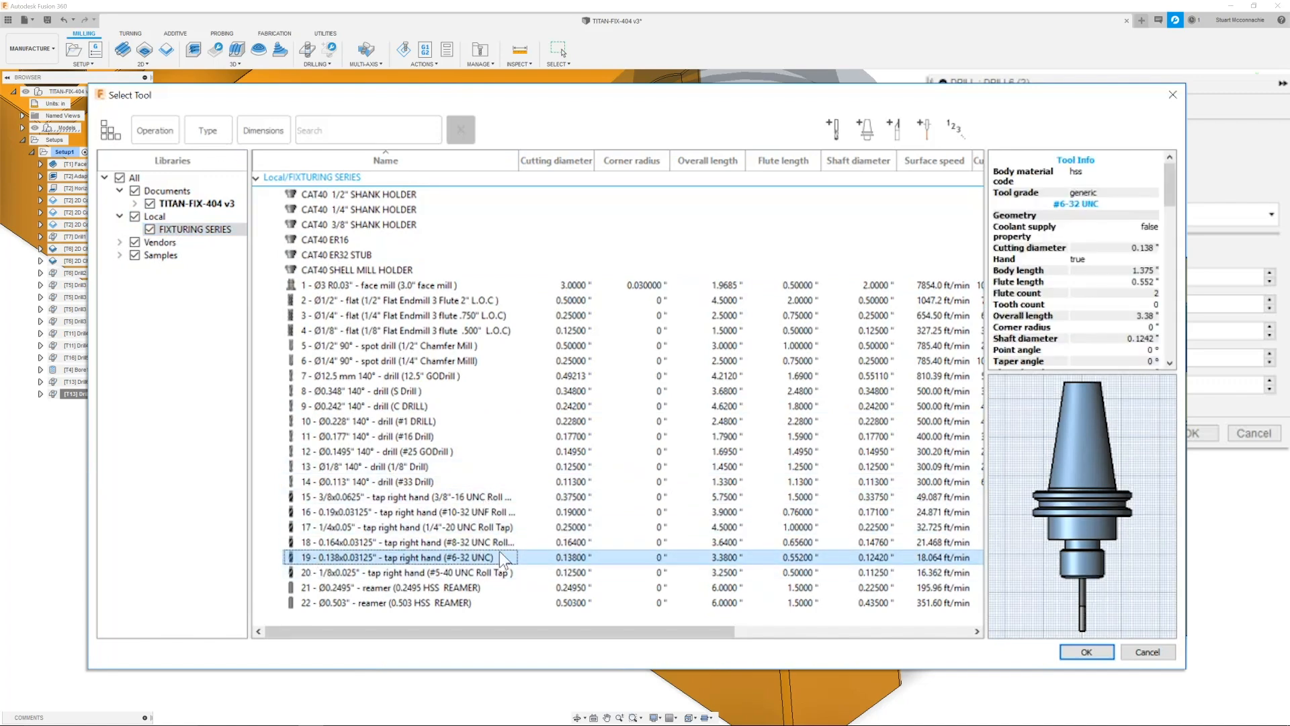
{"action": "left_click", "coordinate": [1087, 651]}
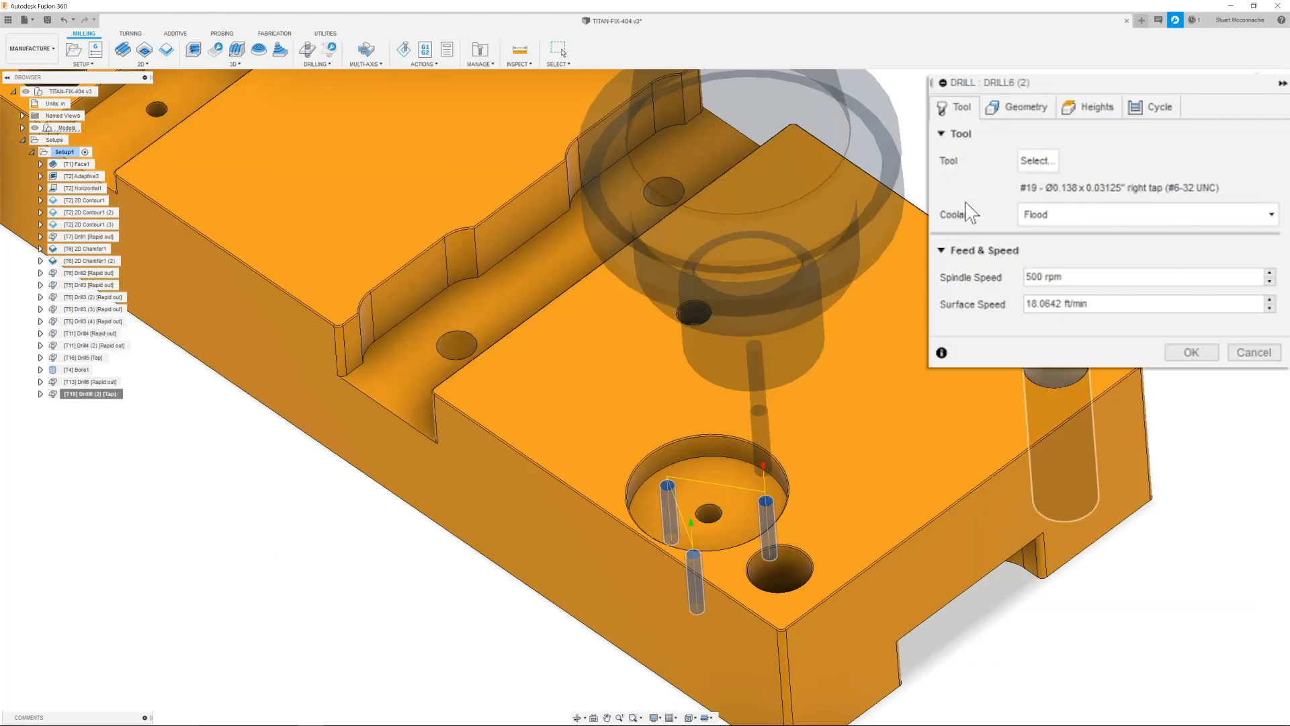
{"action": "left_click", "coordinate": [1017, 107]}
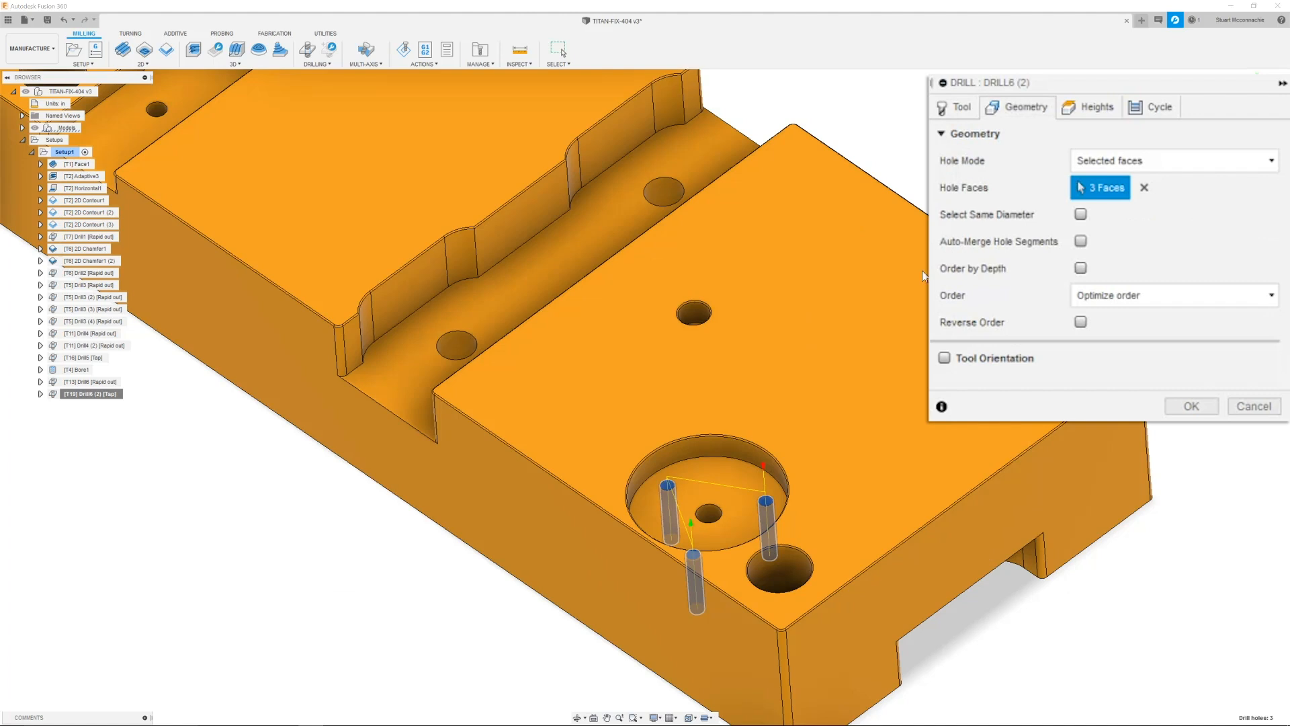
{"action": "left_click", "coordinate": [1080, 322]}
Turn off Drill Tip Through Bottom, set the bottom height from the hole top with a -0.55 in offset, and complete the tapping operation.
{"action": "left_click", "coordinate": [1091, 108]}
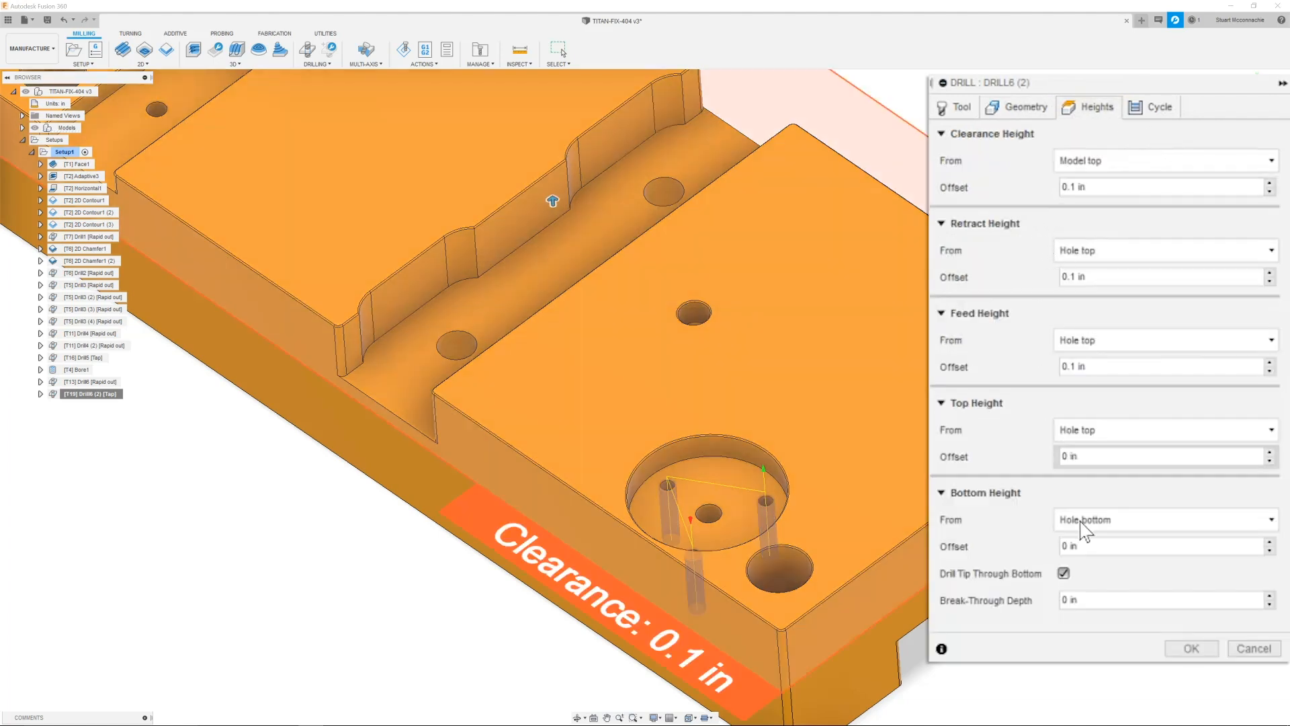
{"action": "left_click", "coordinate": [1063, 572]}
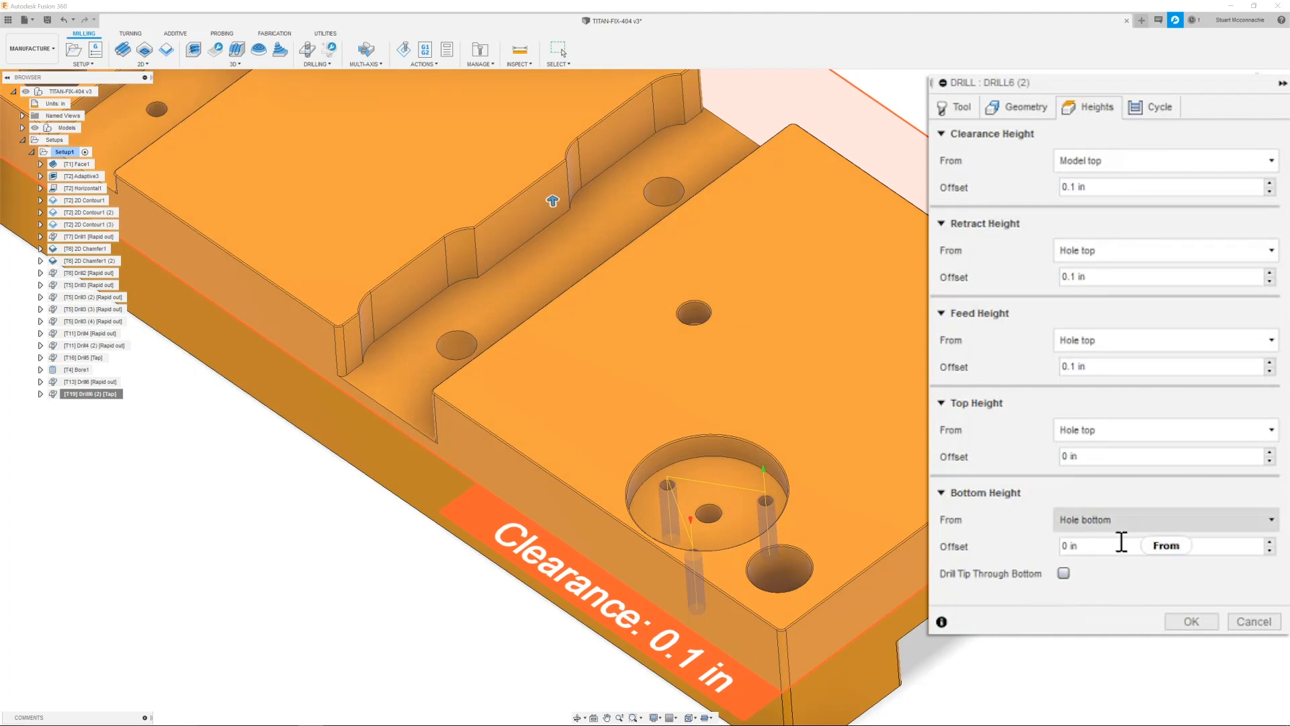
{"action": "left_click", "coordinate": [1166, 520]}
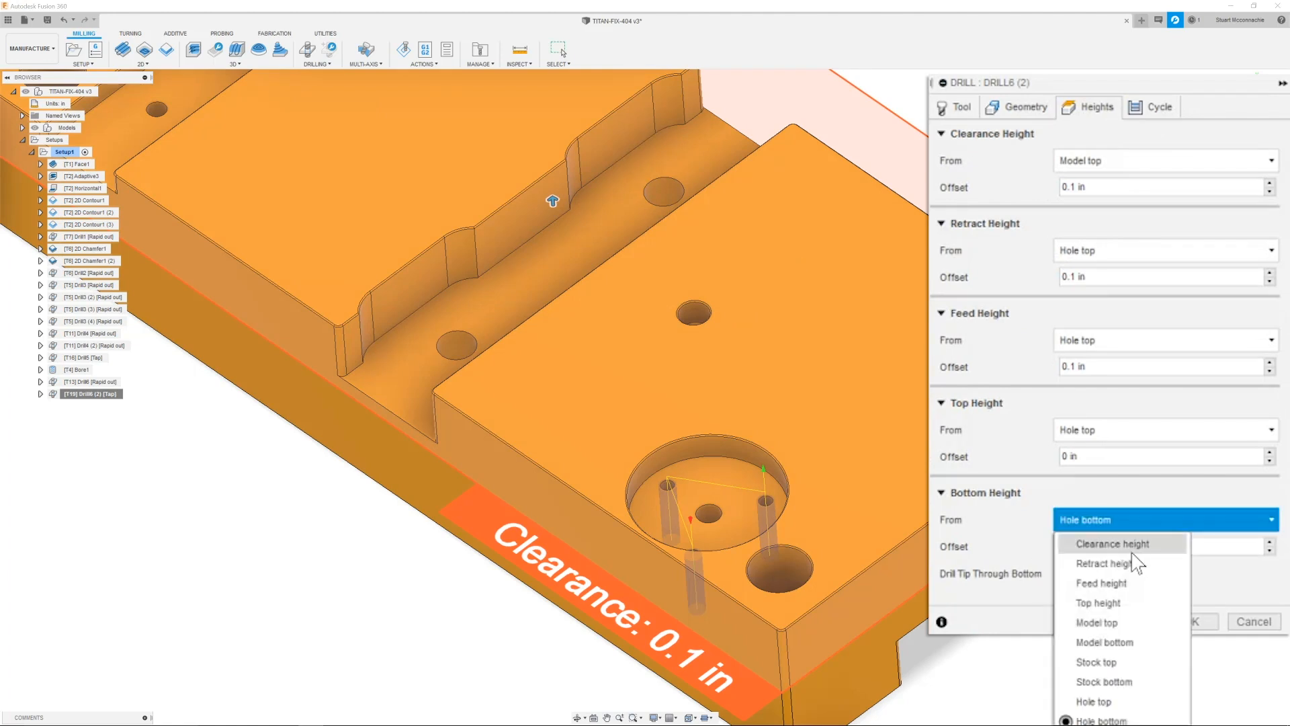
{"action": "left_click", "coordinate": [1081, 608]}
{"action": "left_click_drag", "start_coordinate": [1099, 546], "coordinate": [952, 544]}
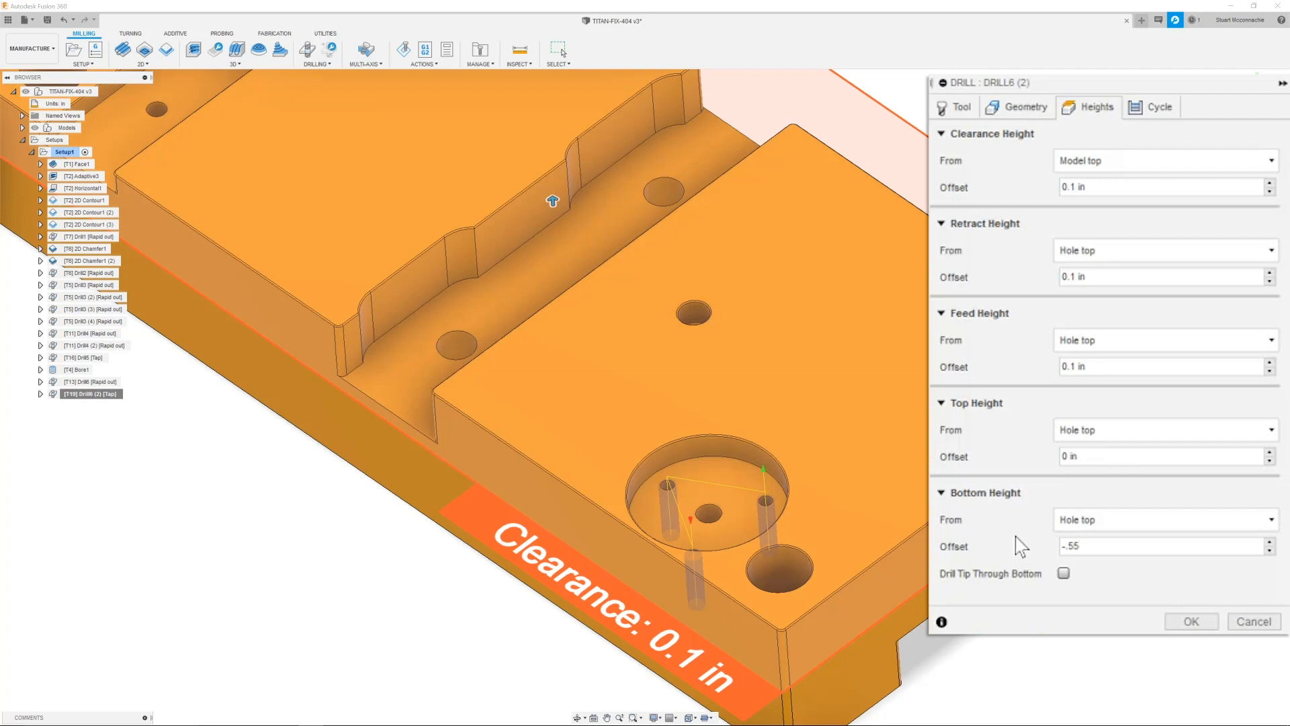
{"action": "left_click_drag", "start_coordinate": [1115, 539], "coordinate": [1011, 543]}
{"action": "left_click", "coordinate": [1146, 107]}
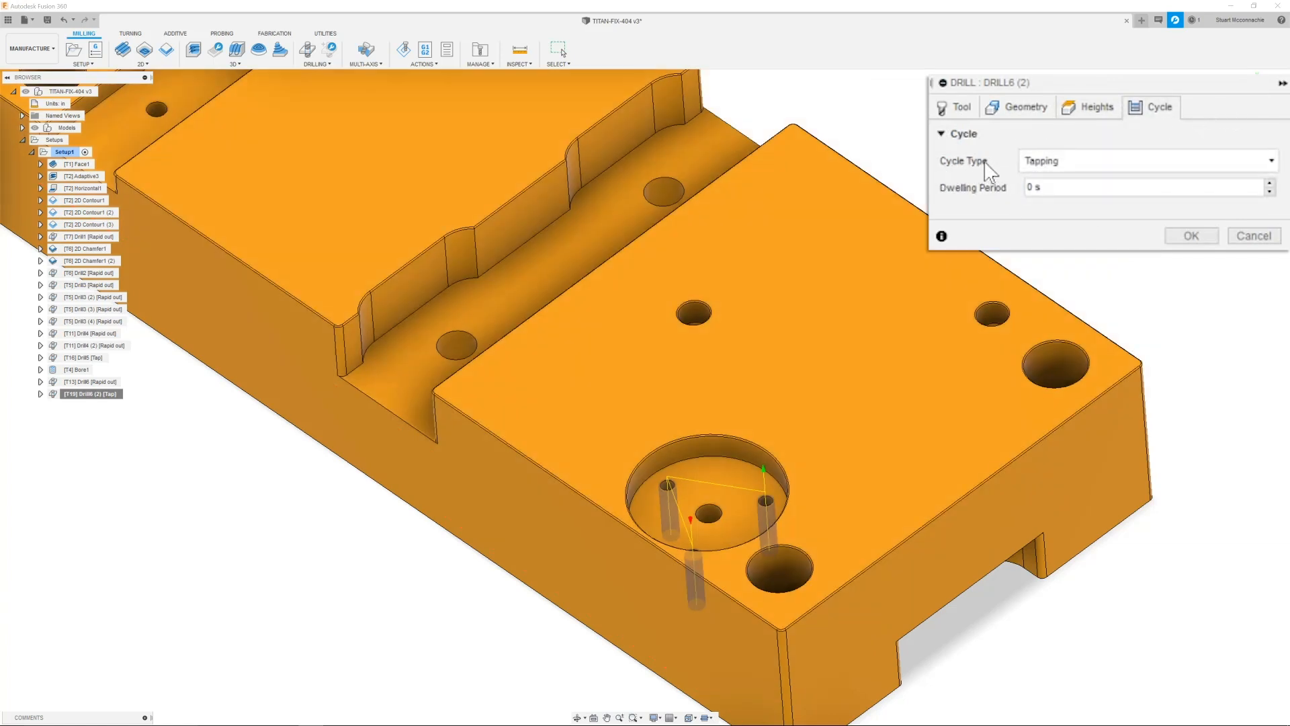
{"action": "left_click", "coordinate": [1208, 235]}
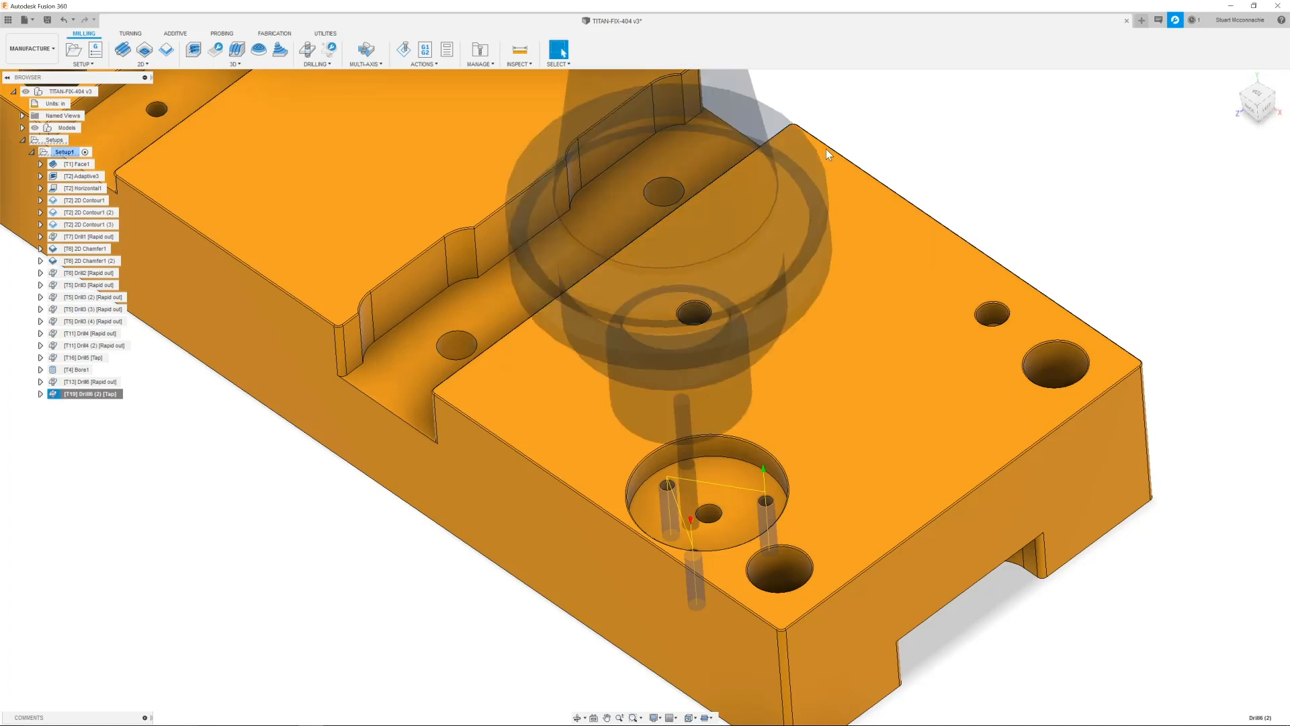
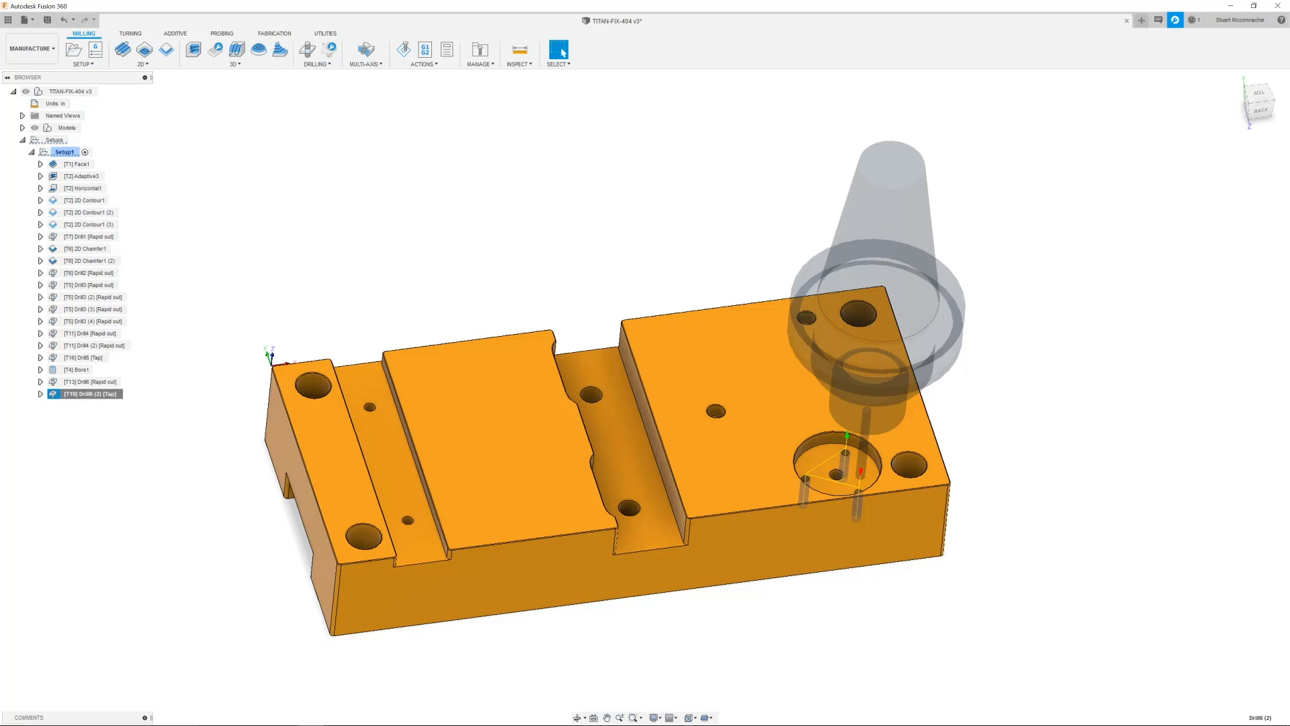
Create a drill operation with the 0.348" S Drill (tool 8) from the FIXTURING SERIES library for the two holes in the wide channel.
{"action": "left_click", "coordinate": [334, 194]}
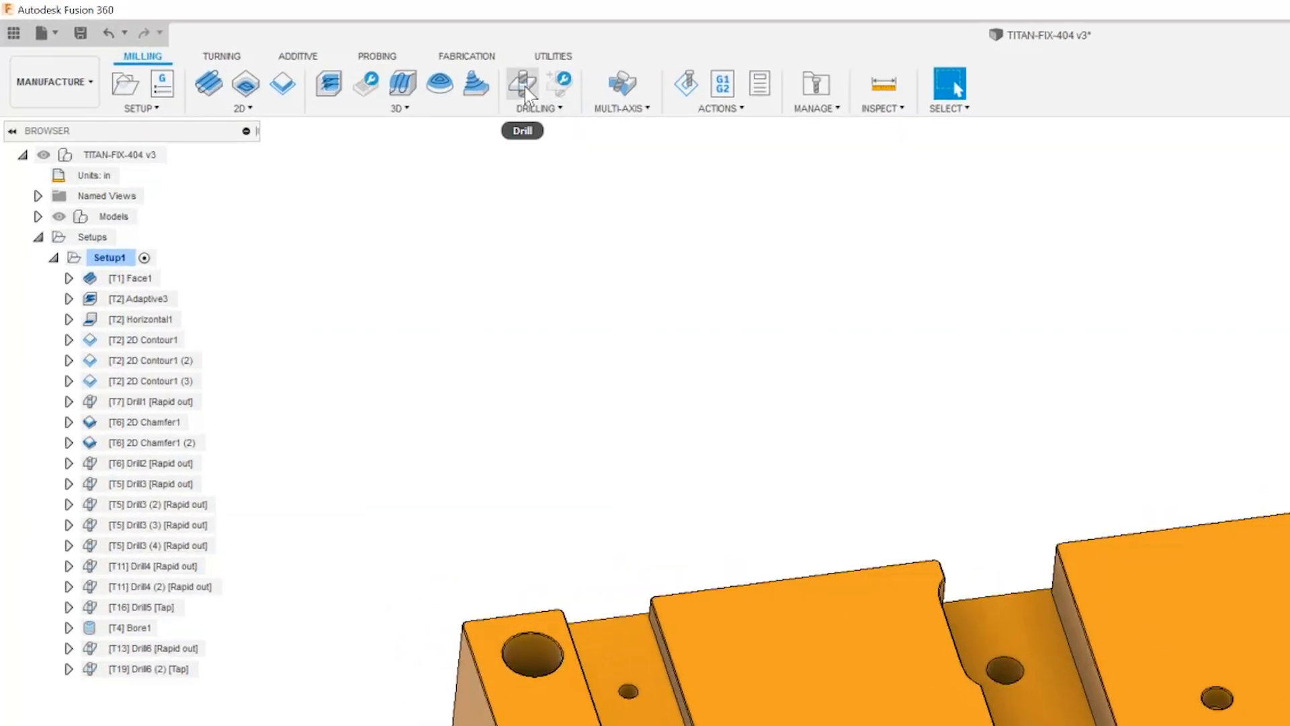
{"action": "left_click", "coordinate": [523, 85]}
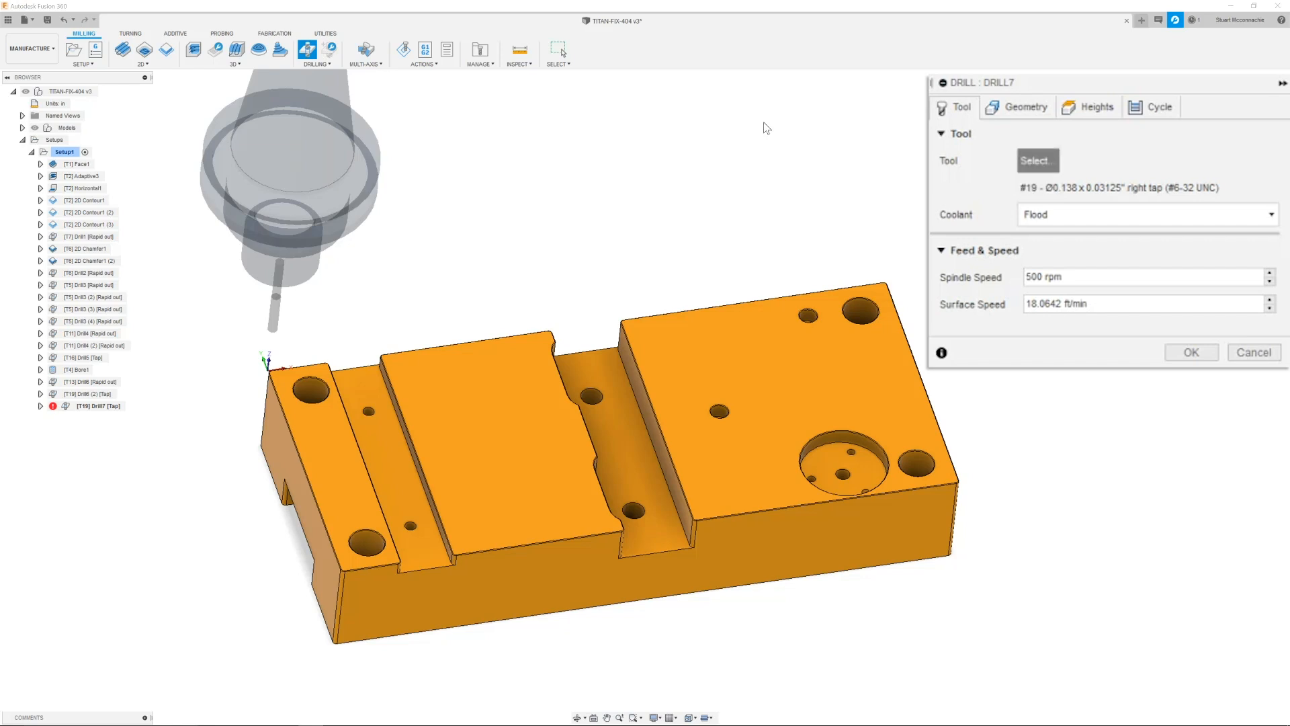
{"action": "left_click", "coordinate": [175, 219]}
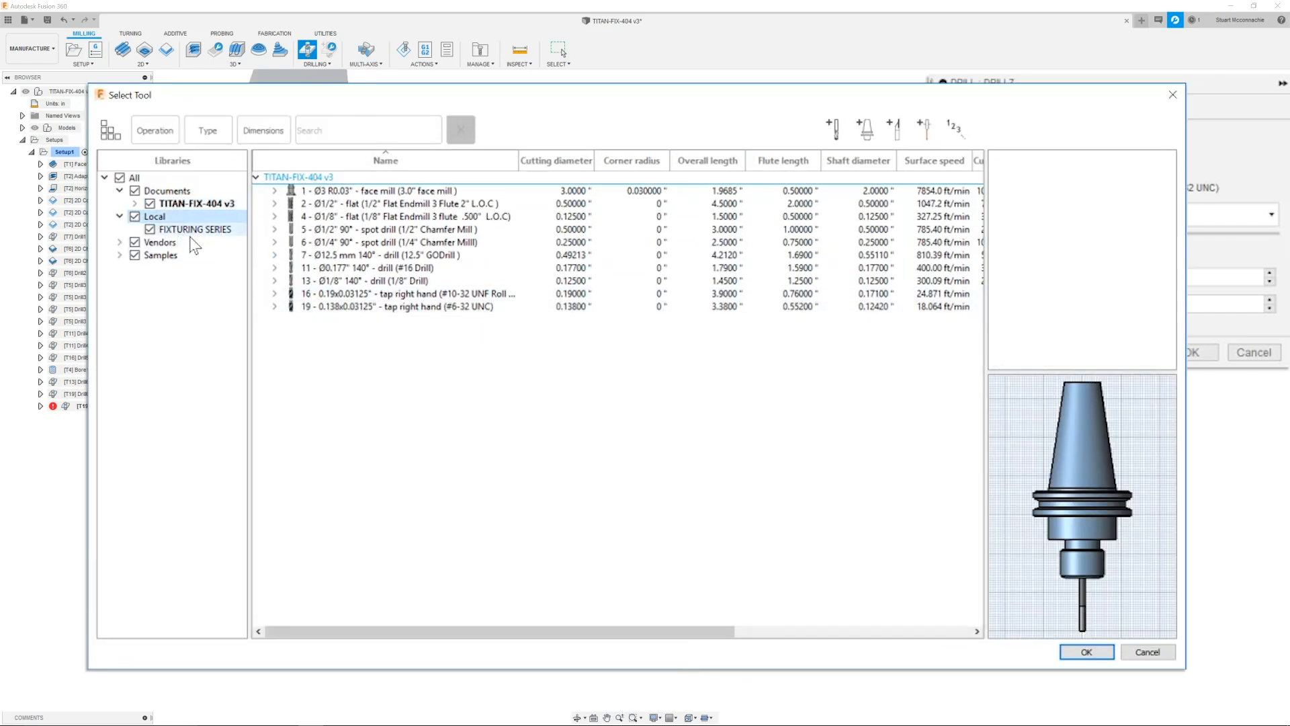
{"action": "left_click", "coordinate": [195, 230]}
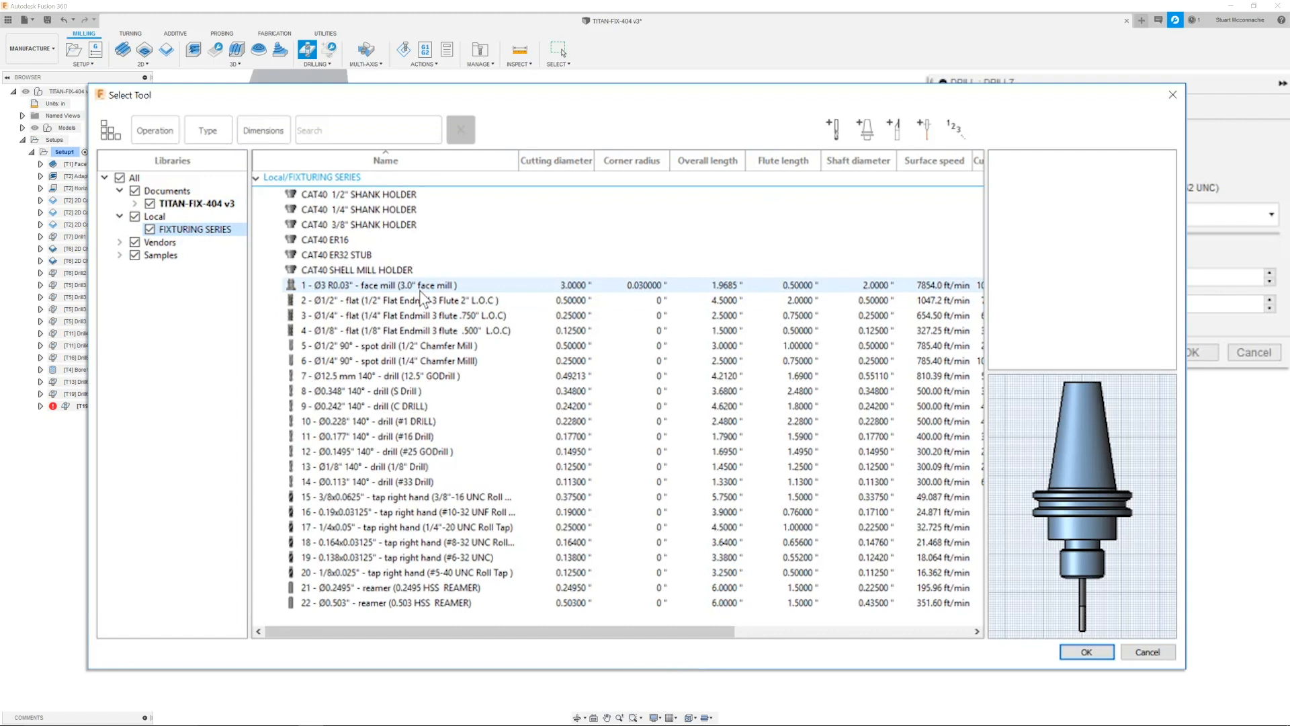
{"action": "left_click", "coordinate": [363, 390]}
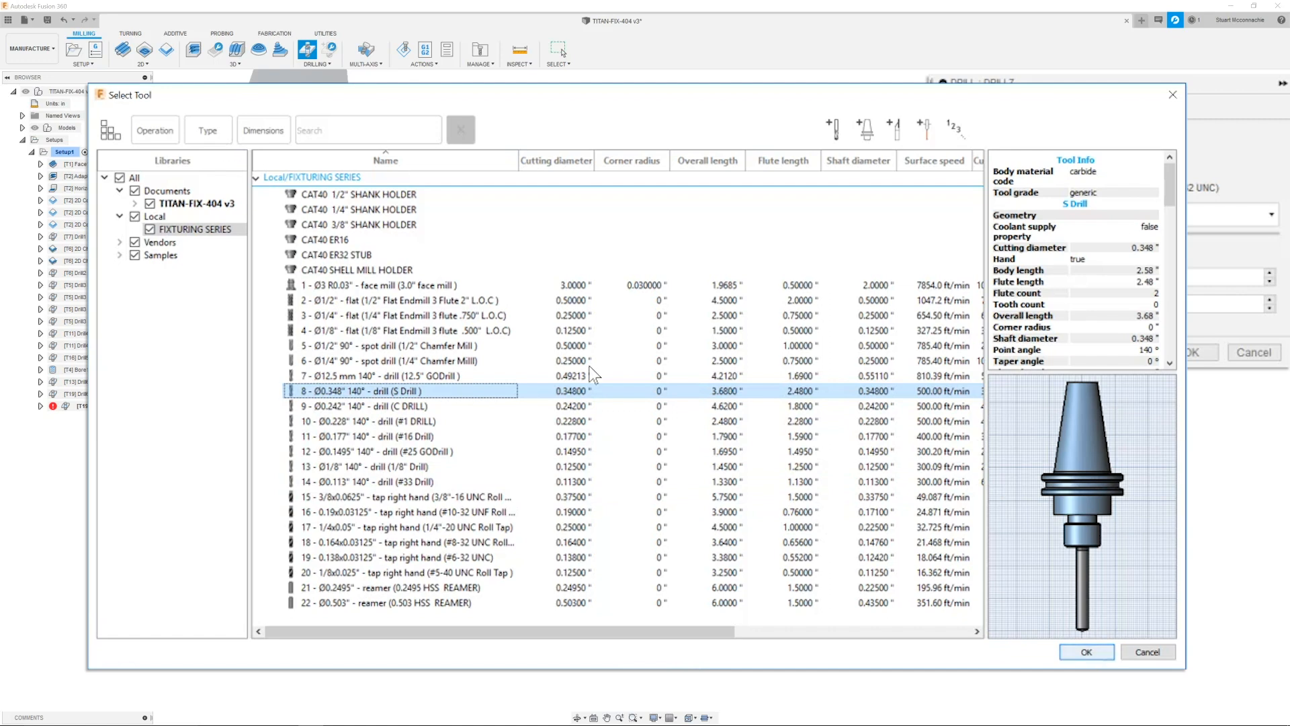
{"action": "double_click", "coordinate": [649, 388]}
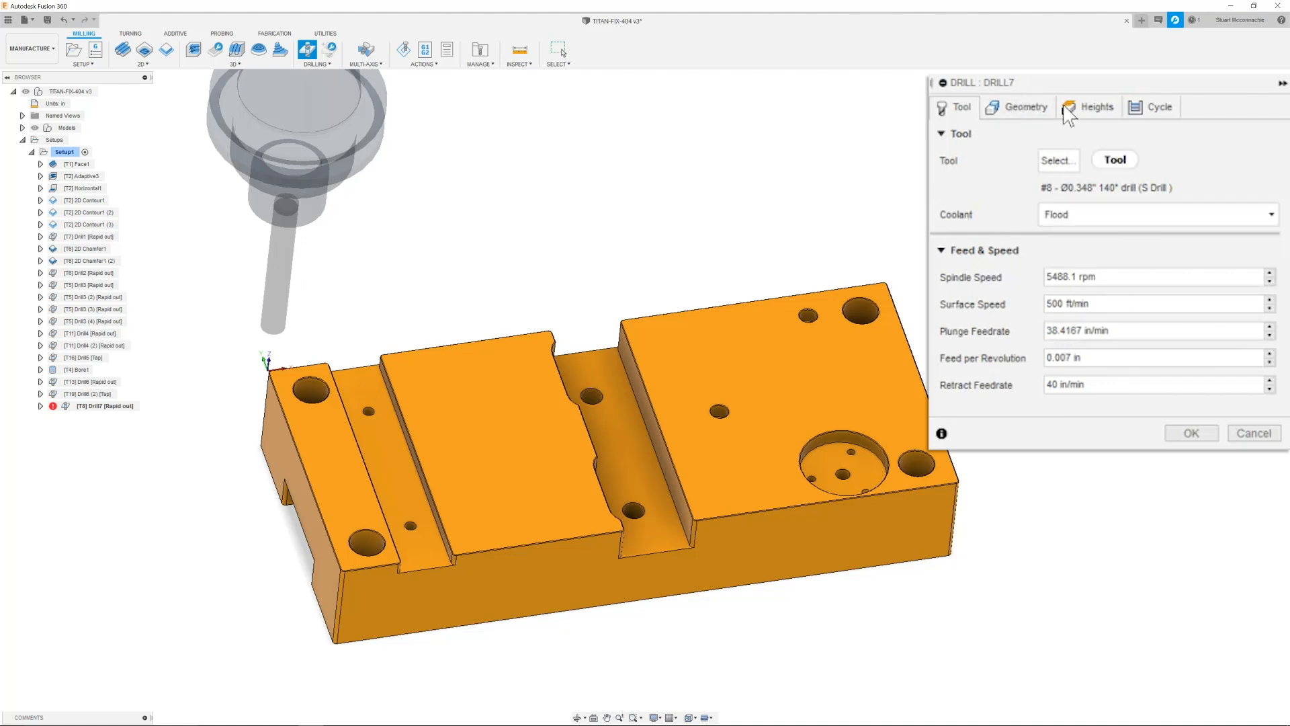
{"action": "left_click", "coordinate": [1021, 107]}
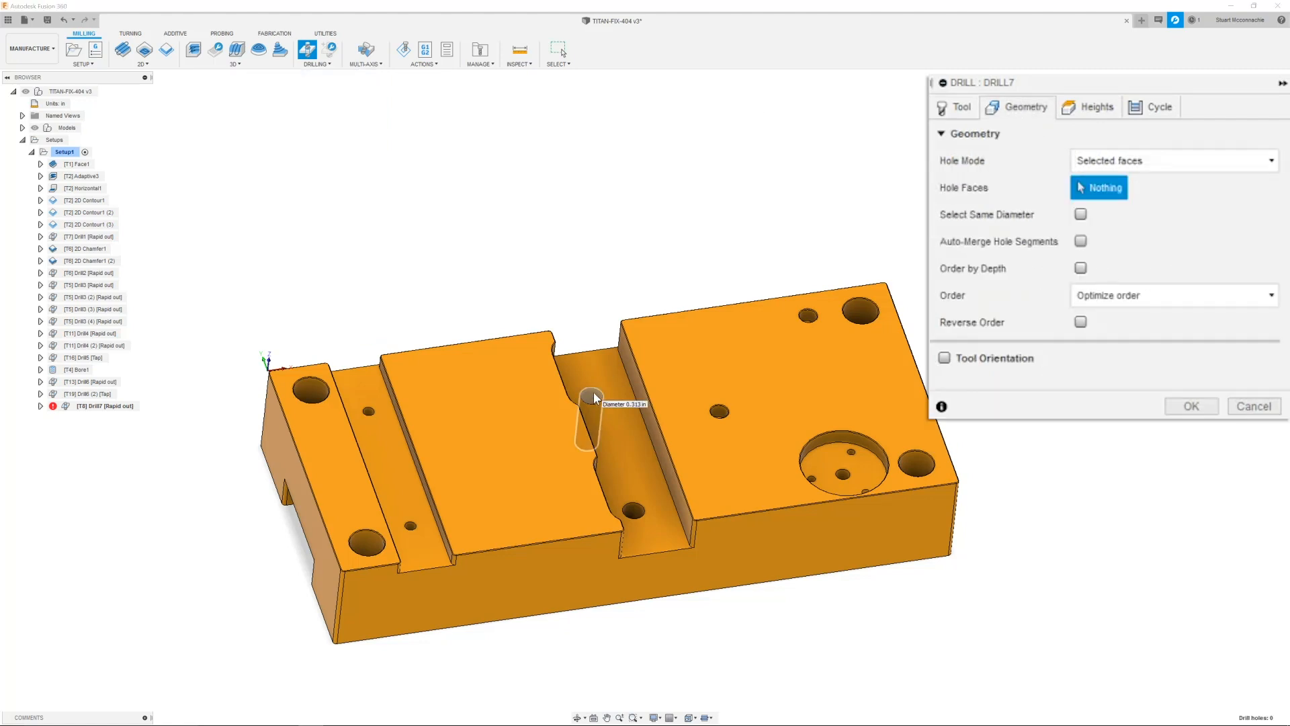
{"action": "middle_click_drag", "start_coordinate": [695, 506], "coordinate": [1067, 116], "text": "shift"}
Set the S Drill operation's clearance height from the model top with a 0.1 in offset.
{"action": "left_click", "coordinate": [1088, 107]}
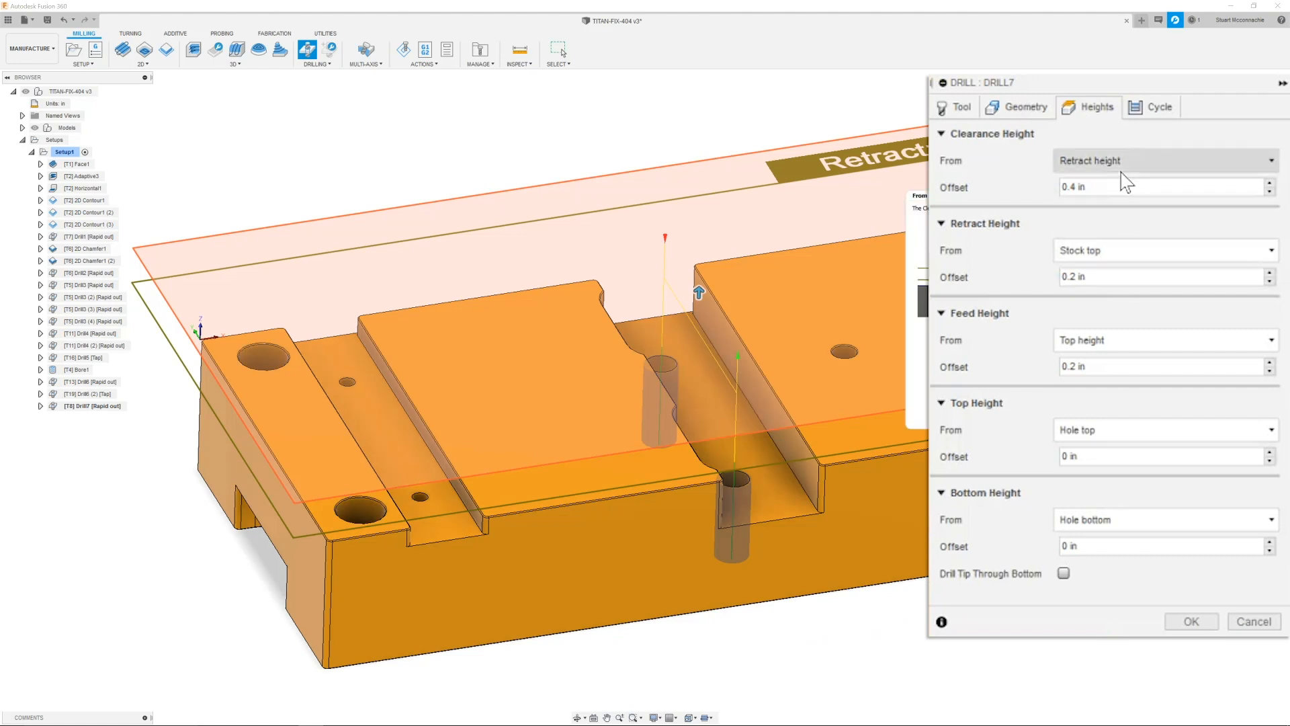
{"action": "left_click", "coordinate": [1121, 168]}
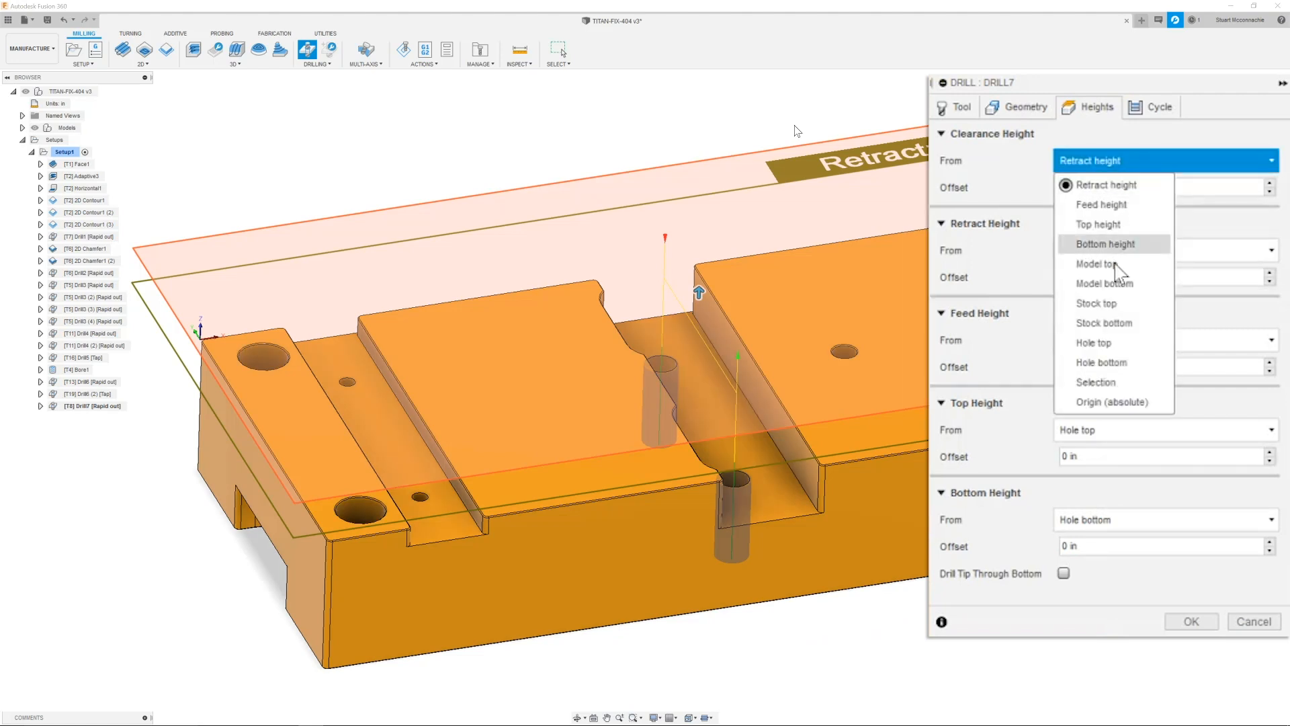
{"action": "left_click", "coordinate": [1115, 245]}
{"action": "left_click", "coordinate": [1068, 187]}
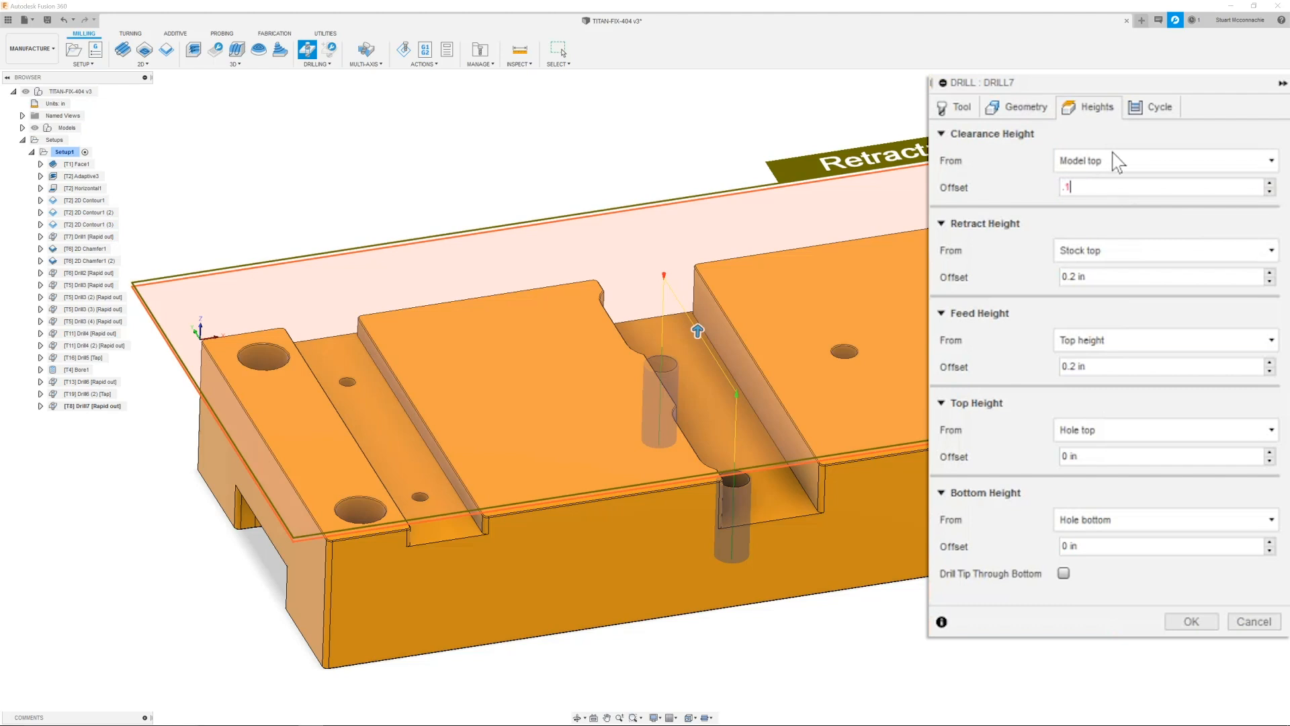
Set the S Drill operation's retract and feed heights from the hole top, each with a 0.1 in offset.
{"action": "left_click", "coordinate": [1122, 249]}
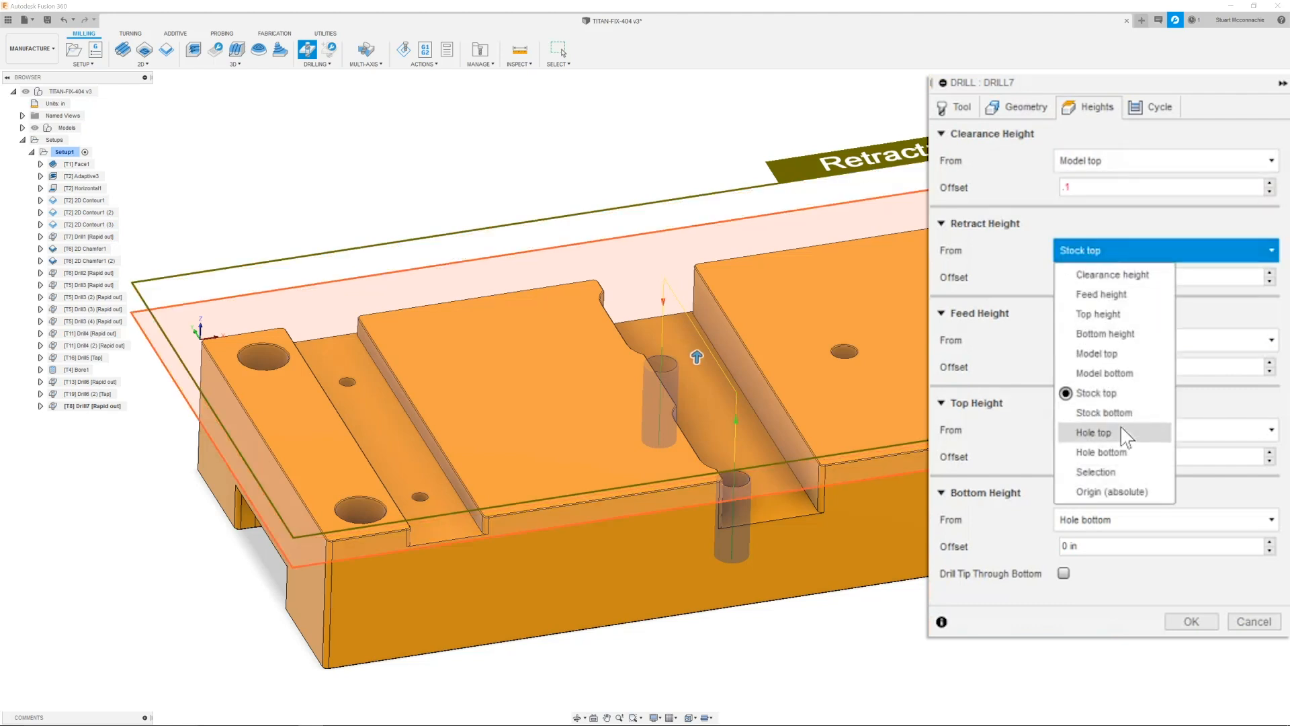
{"action": "left_click", "coordinate": [1093, 432]}
{"action": "left_click", "coordinate": [1105, 278]}
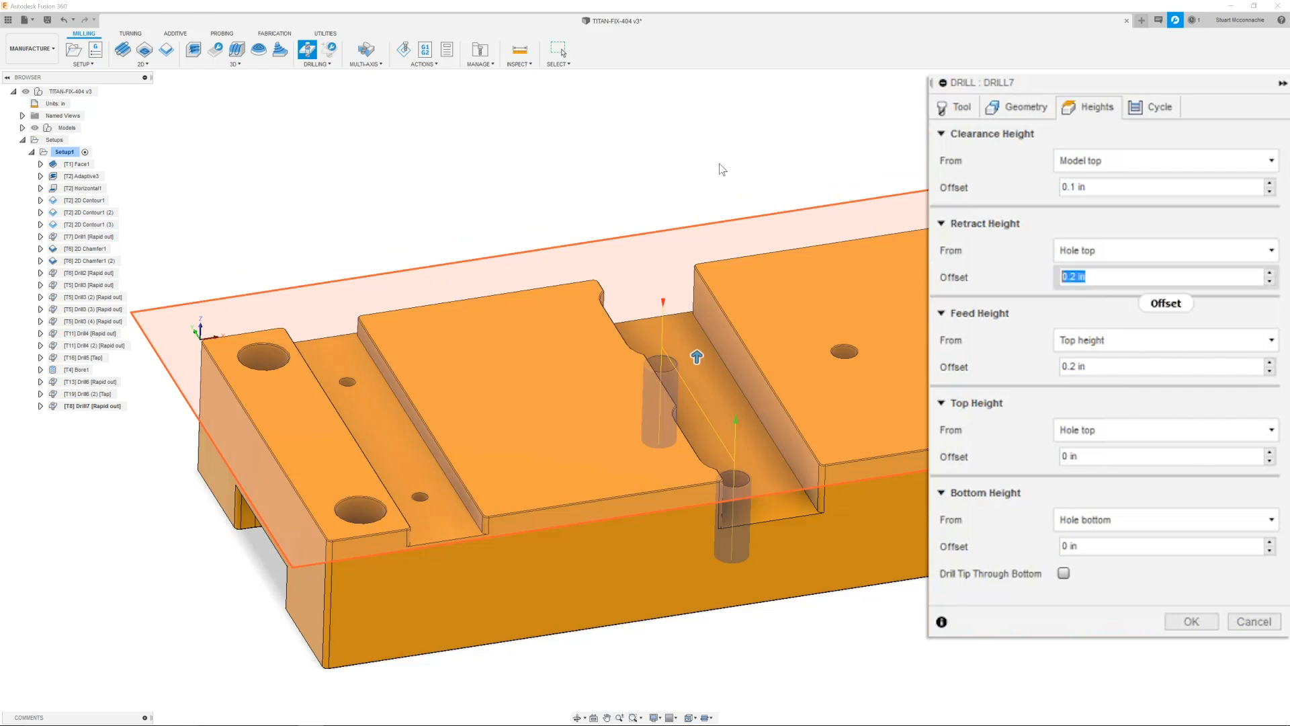
{"action": "left_click", "coordinate": [1127, 342]}
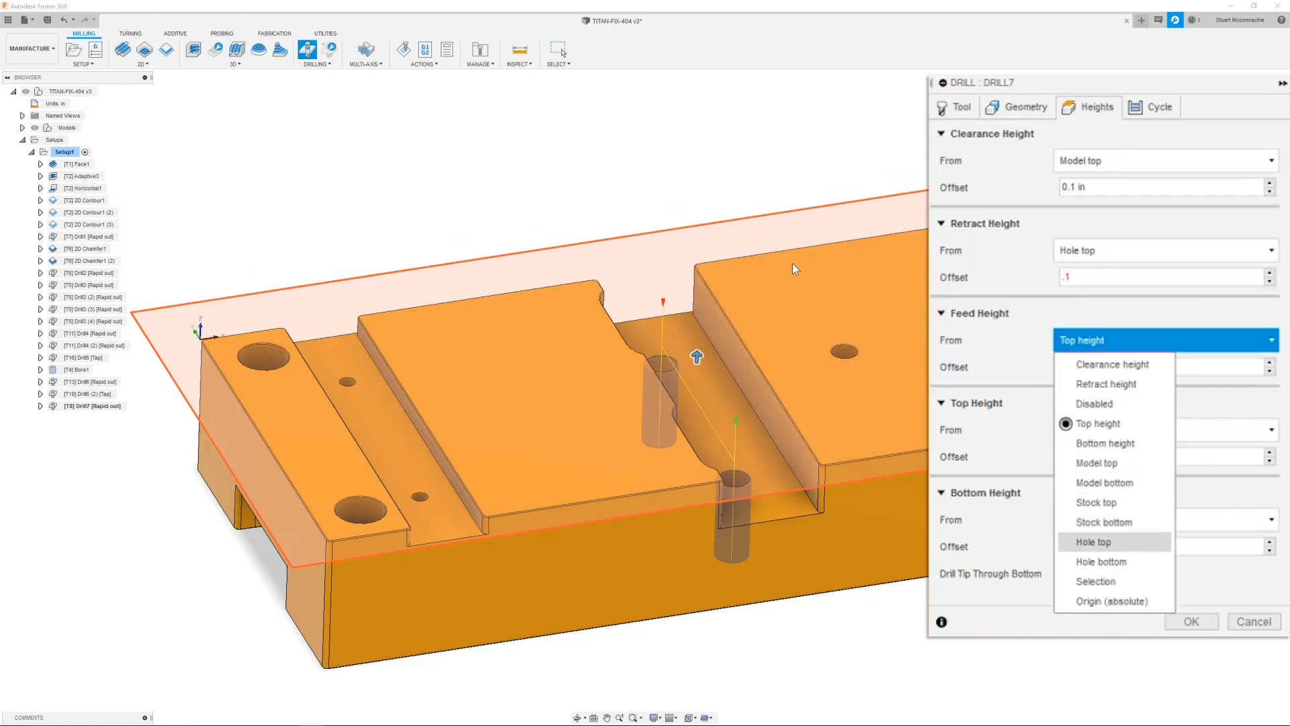
{"action": "left_click", "coordinate": [1109, 542]}
{"action": "left_click_drag", "start_coordinate": [1096, 367], "coordinate": [970, 354]}
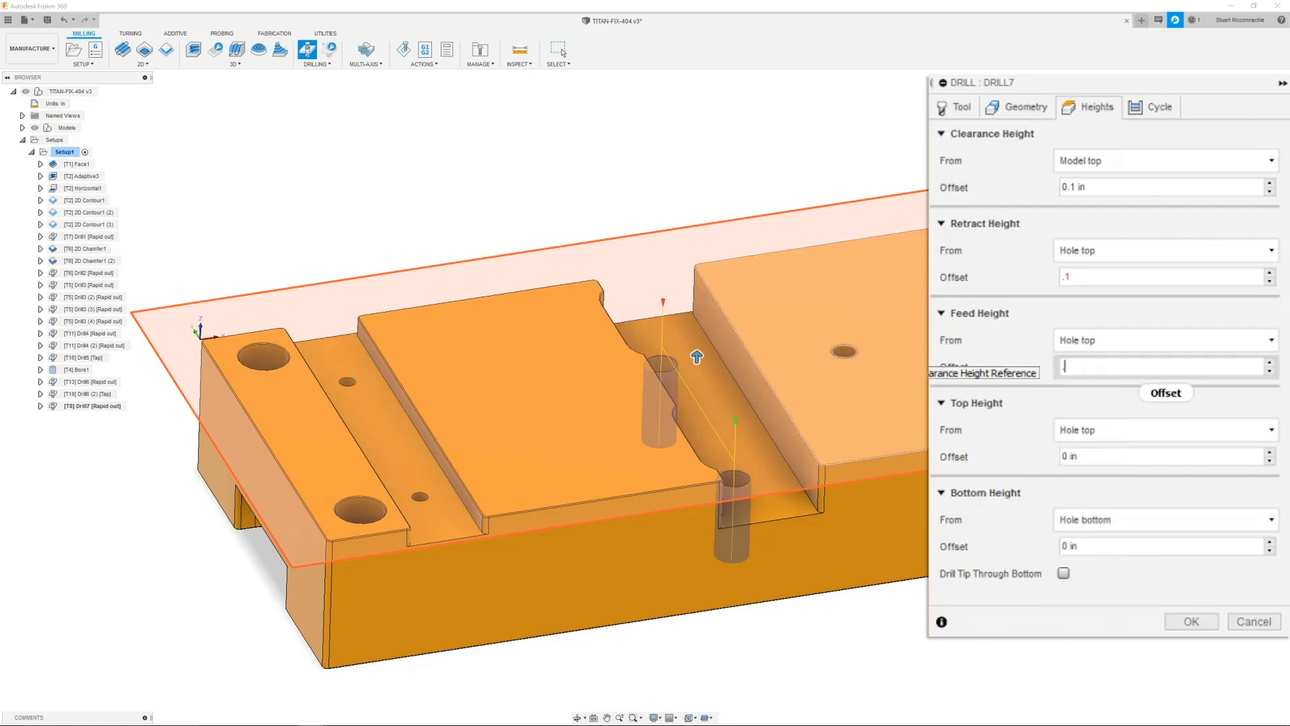
{"action": "type", "text": ".1"}
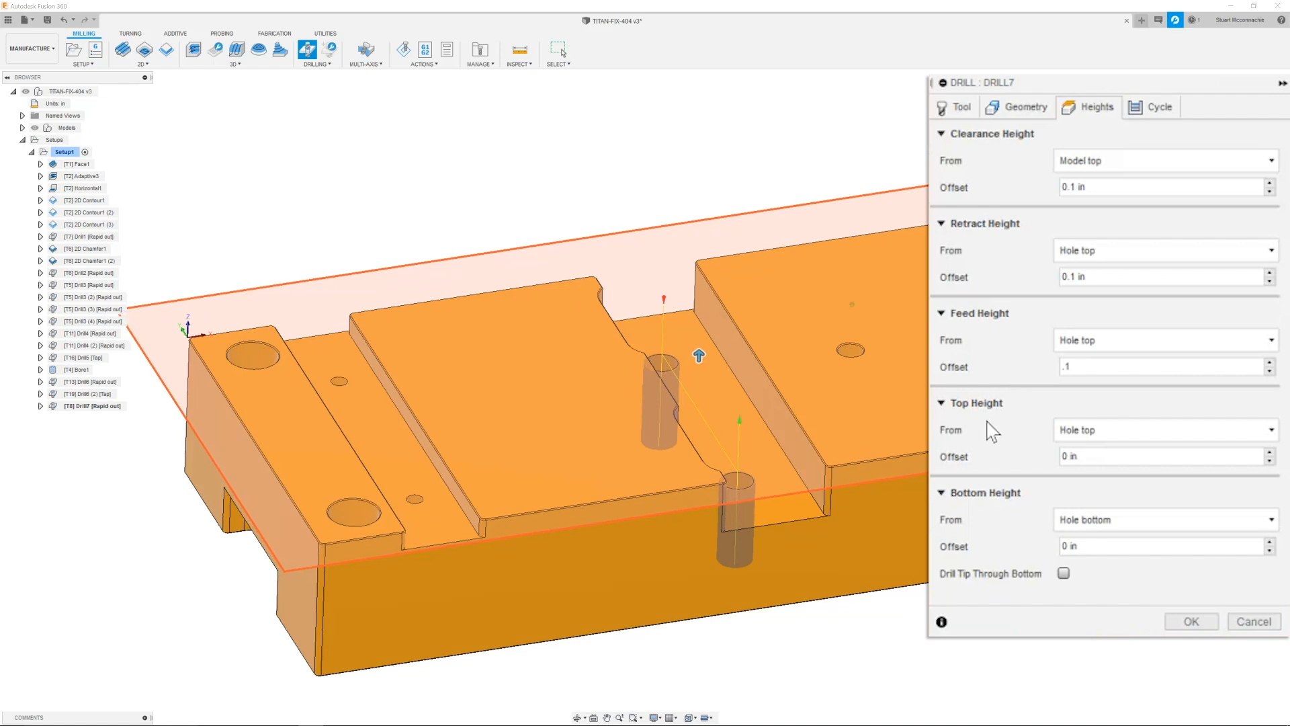
Enable Drill Tip Through Bottom, offset the bottom height -0.05 in from the hole bottom, and complete the rapid-out drilling operation.
{"action": "left_click", "coordinate": [1082, 430]}
{"action": "left_click", "coordinate": [1101, 611]}
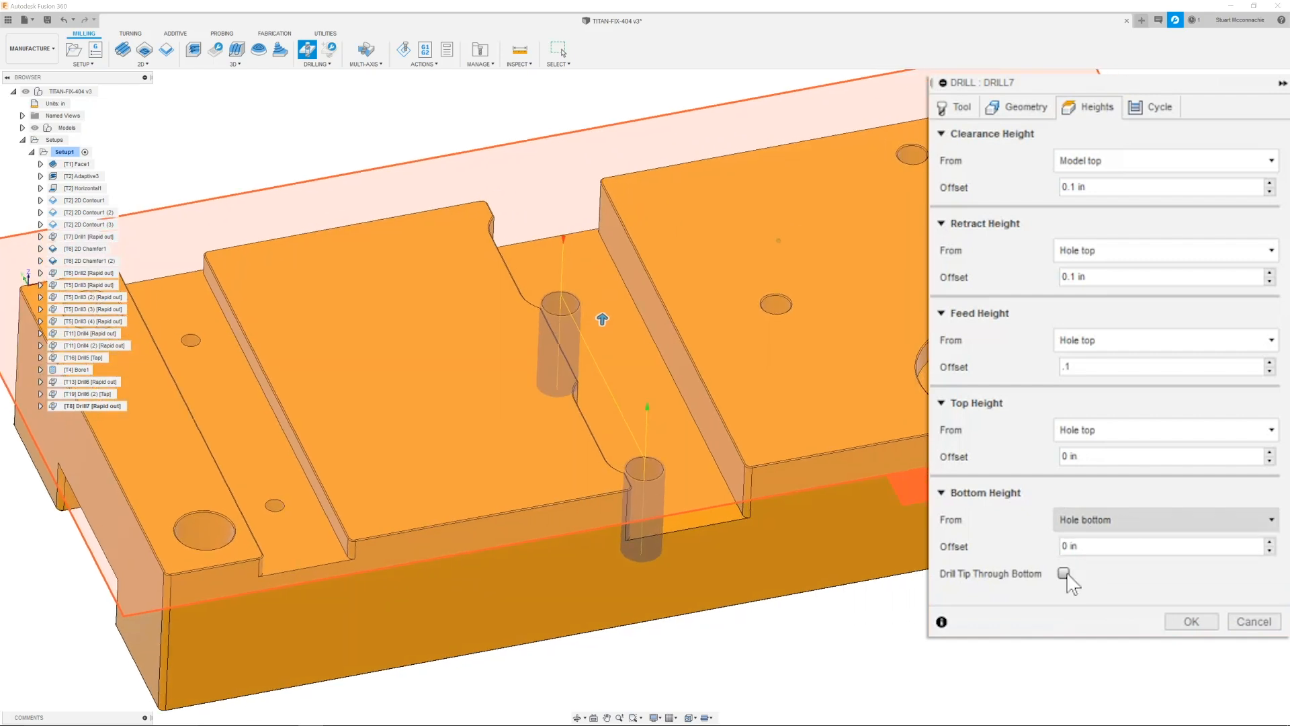
{"action": "left_click", "coordinate": [1064, 575]}
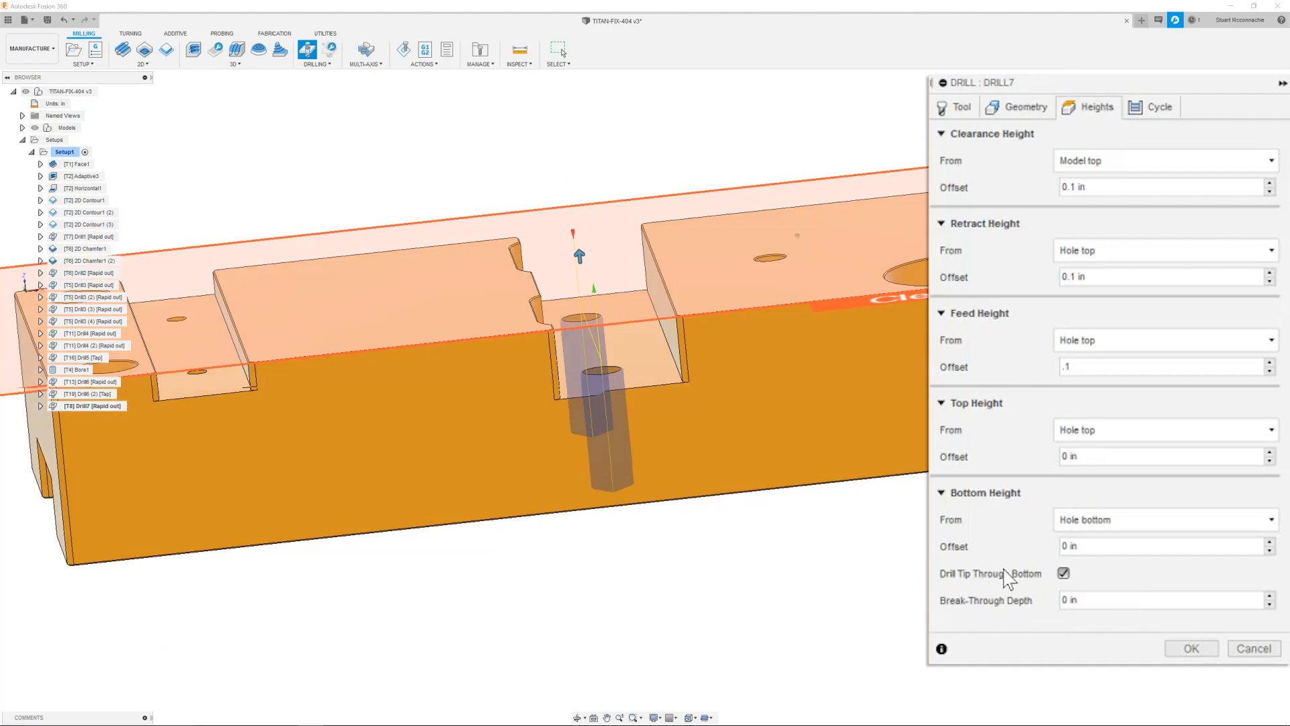
{"action": "mouse_move", "coordinate": [663, 420]}
{"action": "middle_mouse_down", "text": "shift"}
{"action": "mouse_move", "coordinate": [665, 446]}
{"action": "mouse_move", "coordinate": [673, 429]}
{"action": "middle_mouse_up", "text": "shift"}
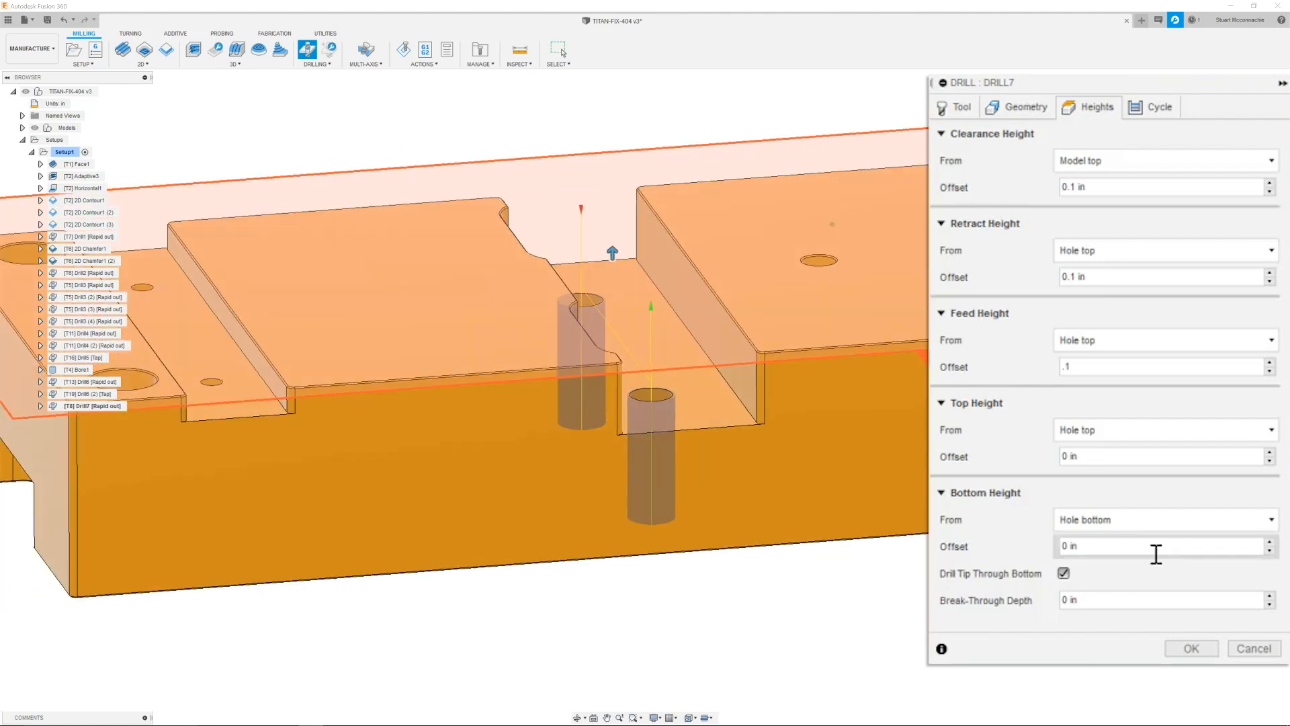
{"action": "left_click", "coordinate": [1156, 546]}
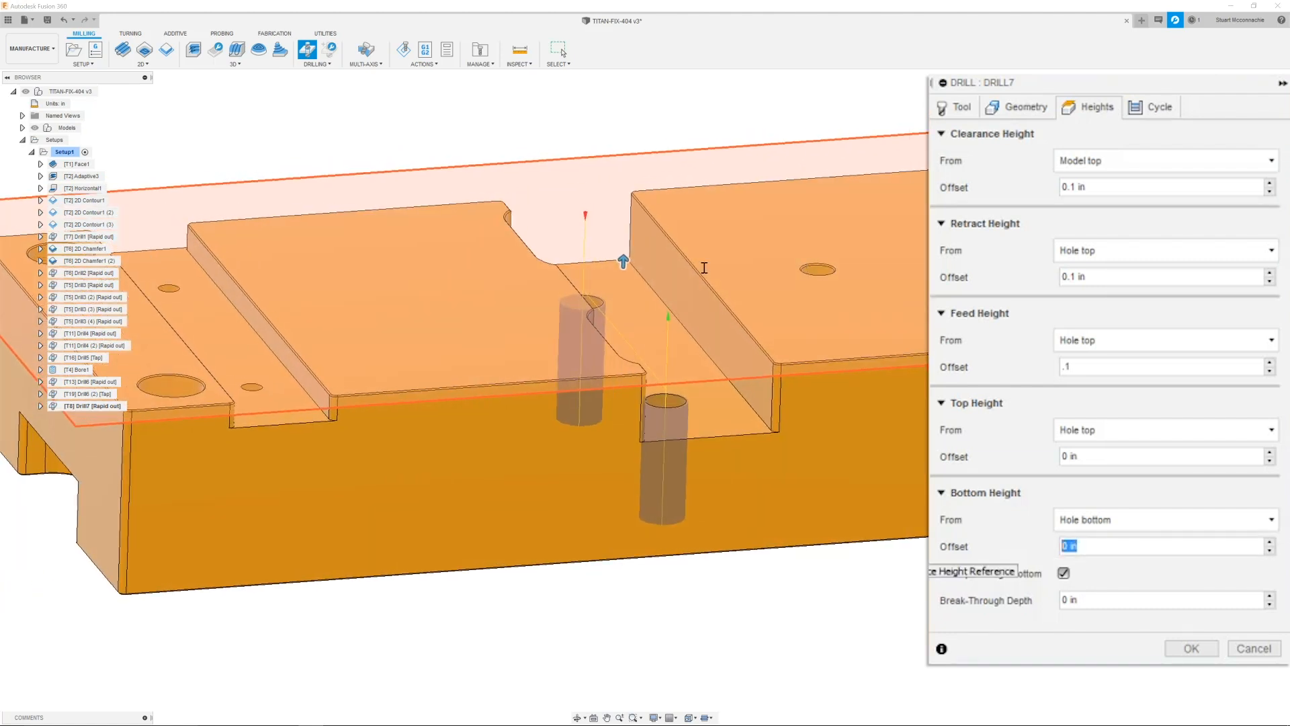
{"action": "type", "text": "-.05"}
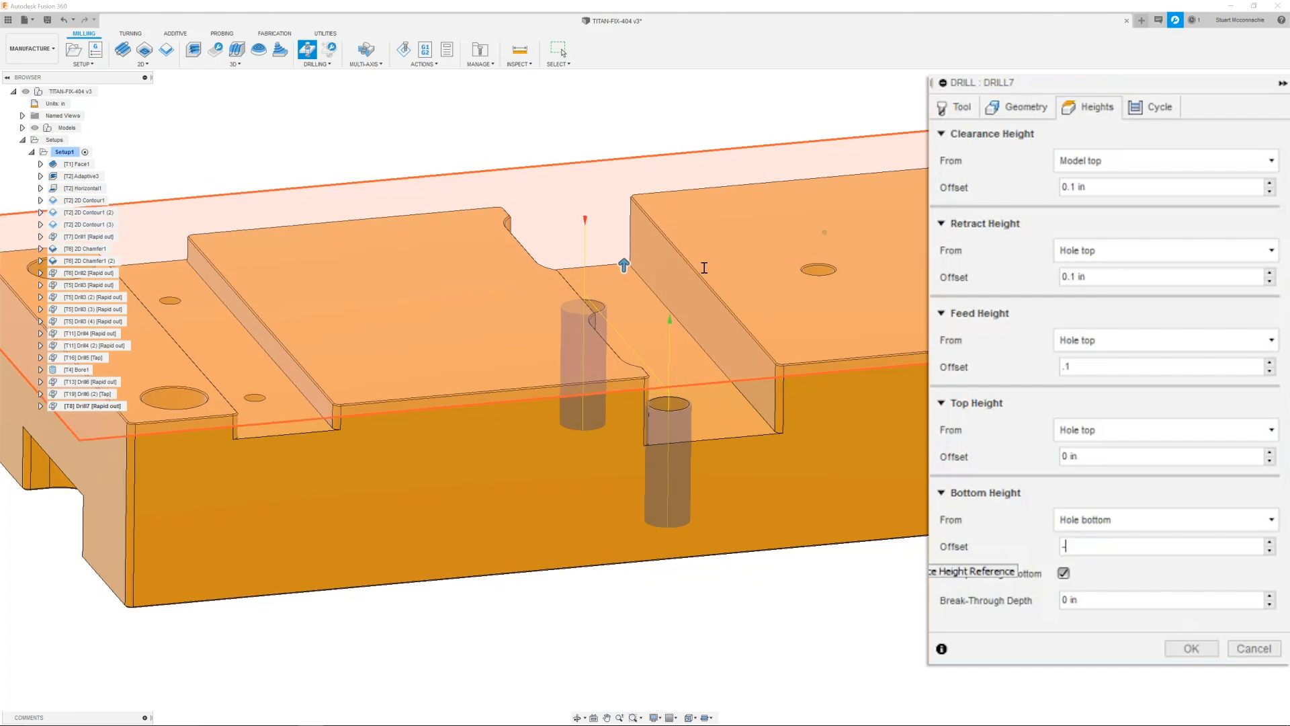
{"action": "middle_click_drag", "start_coordinate": [930, 568], "coordinate": [904, 454], "text": "shift"}
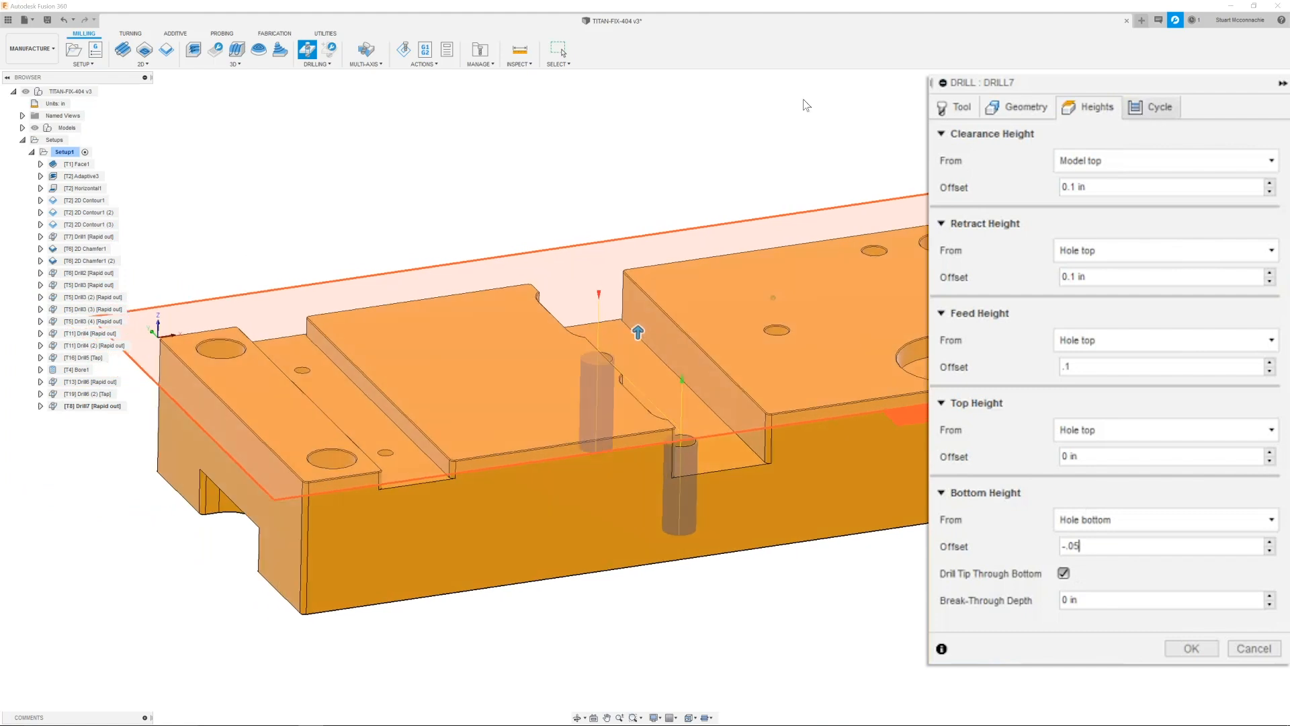
{"action": "left_click", "coordinate": [1149, 109]}
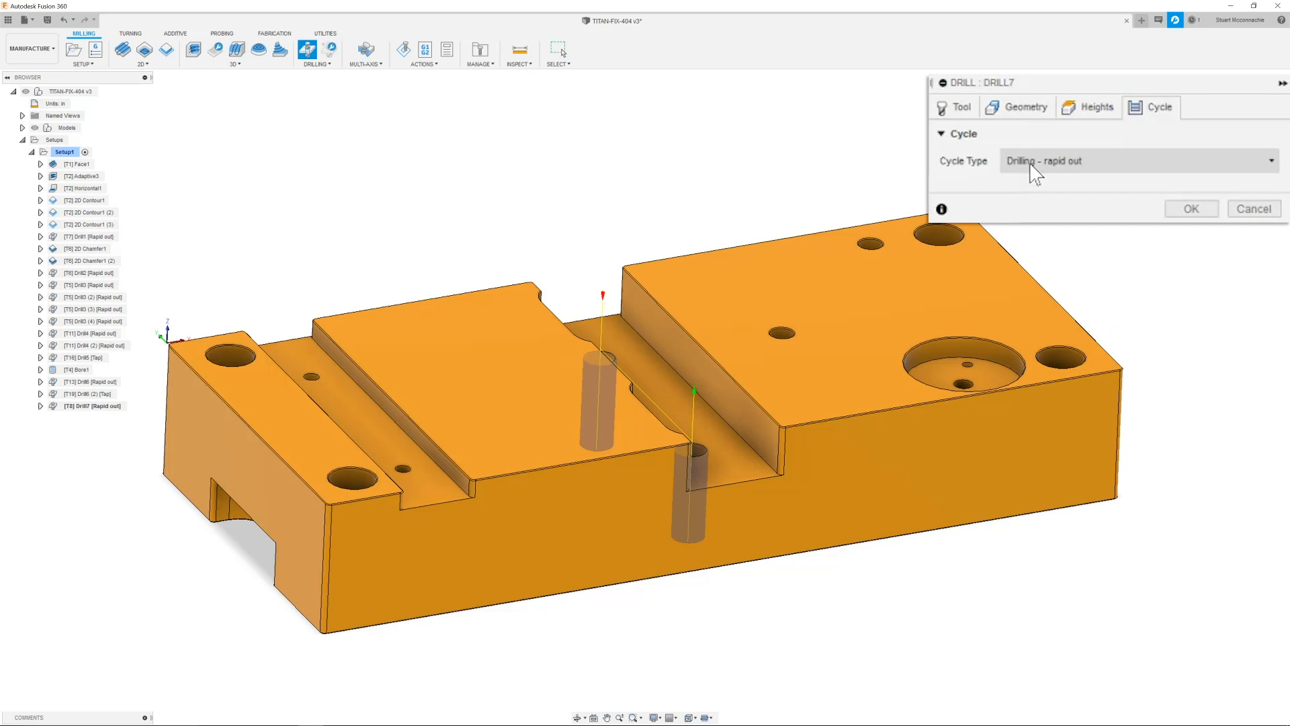
{"action": "left_click", "coordinate": [1190, 208]}
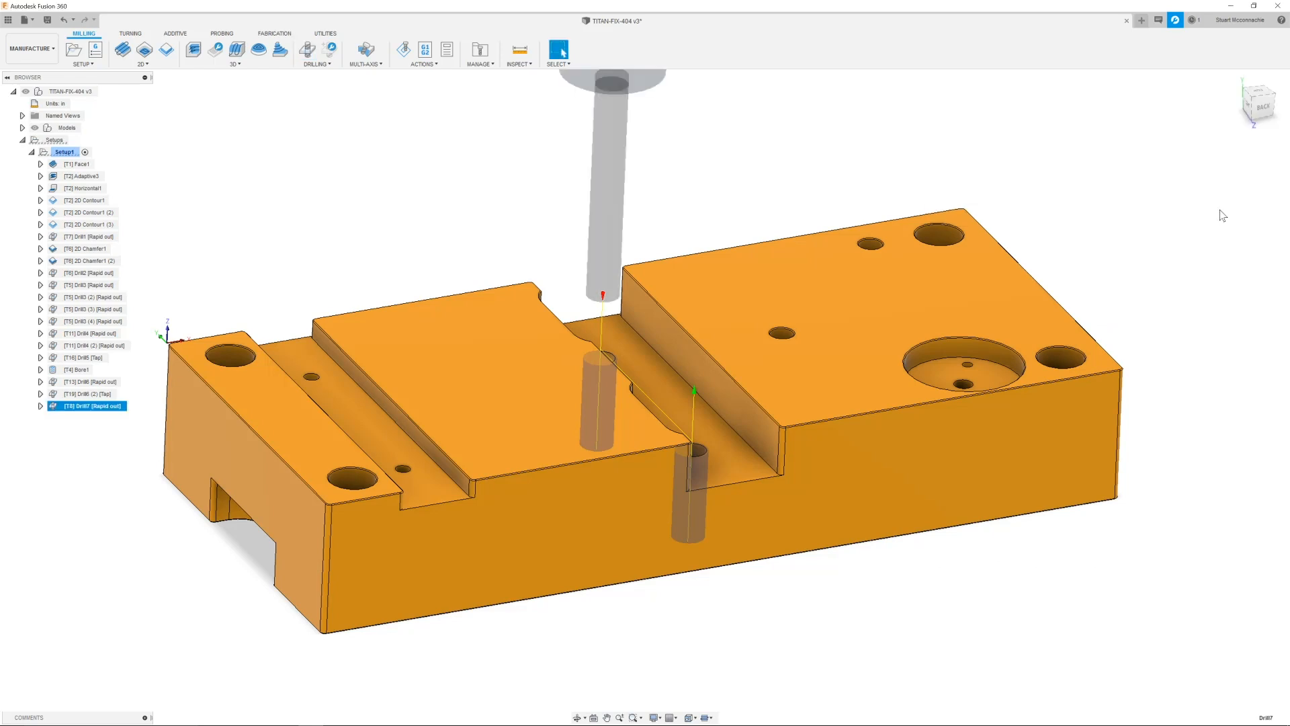
Duplicate the S Drill operation for the wide channel's two holes and open the copy for editing.
{"action": "middle_click_drag", "start_coordinate": [1221, 215], "coordinate": [417, 211], "text": "shift"}
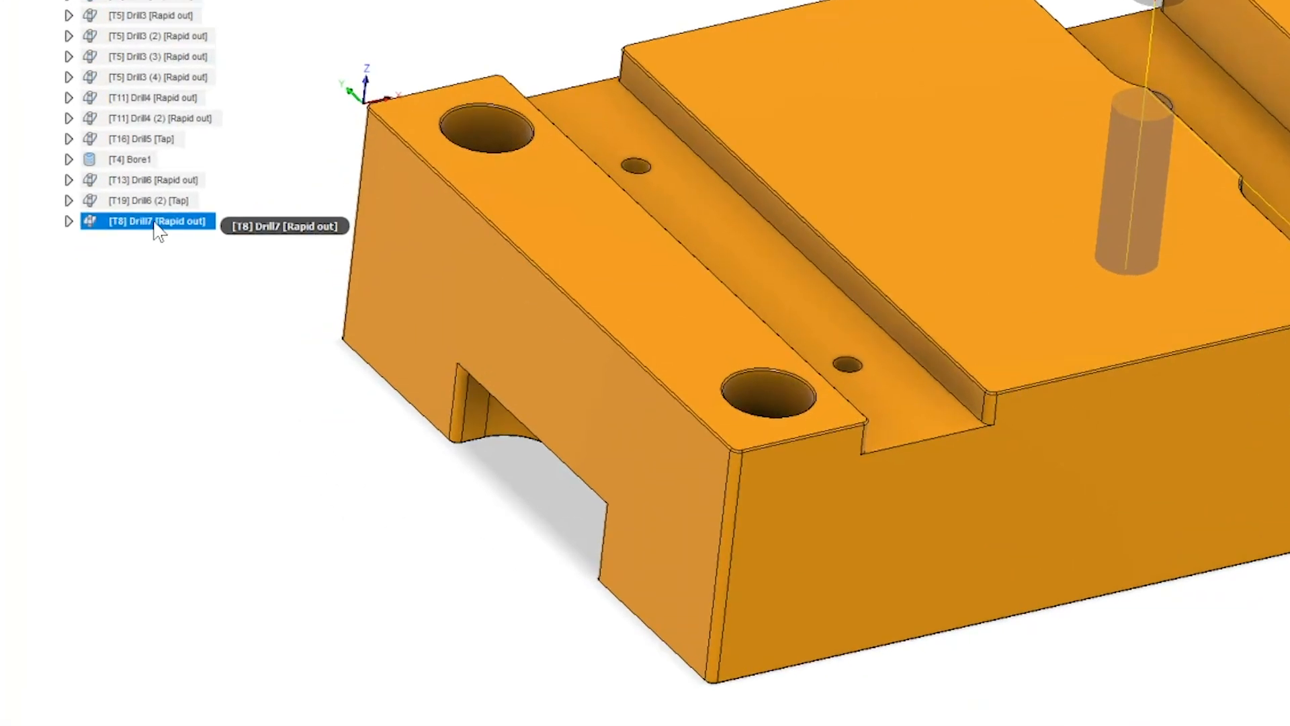
{"action": "right_click", "coordinate": [149, 223]}
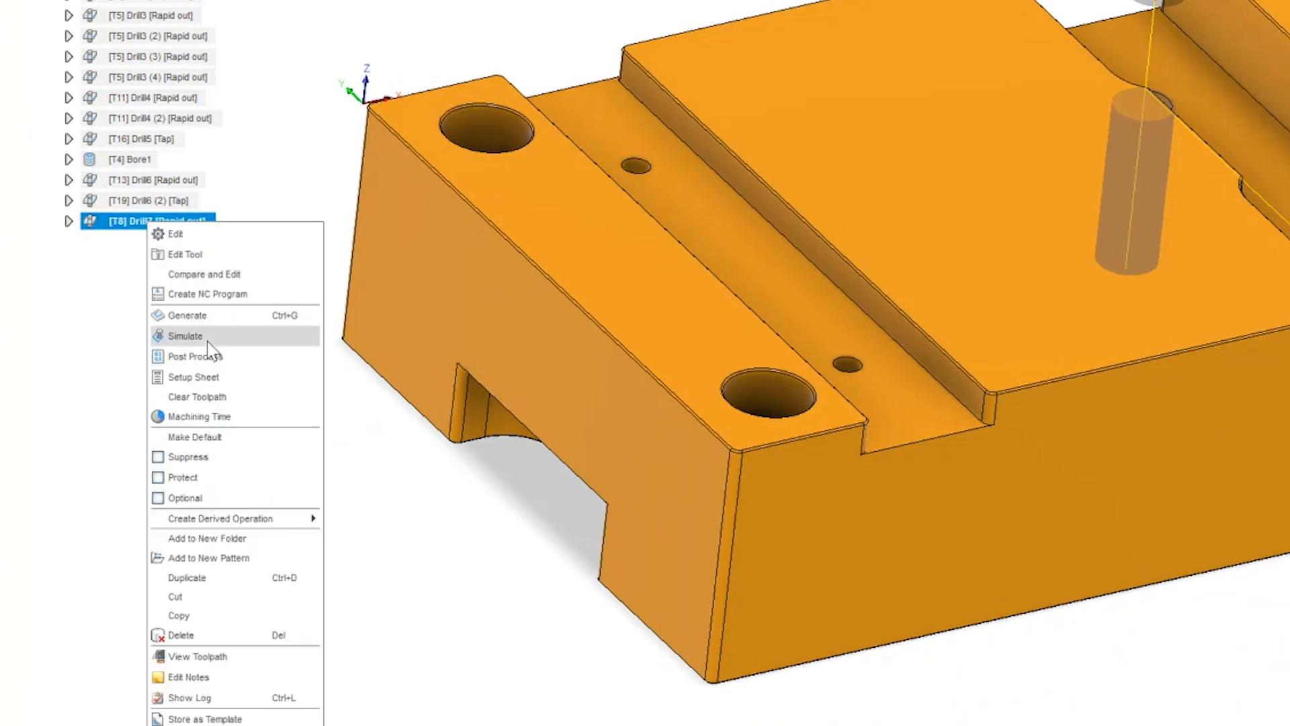
{"action": "left_click", "coordinate": [201, 578]}
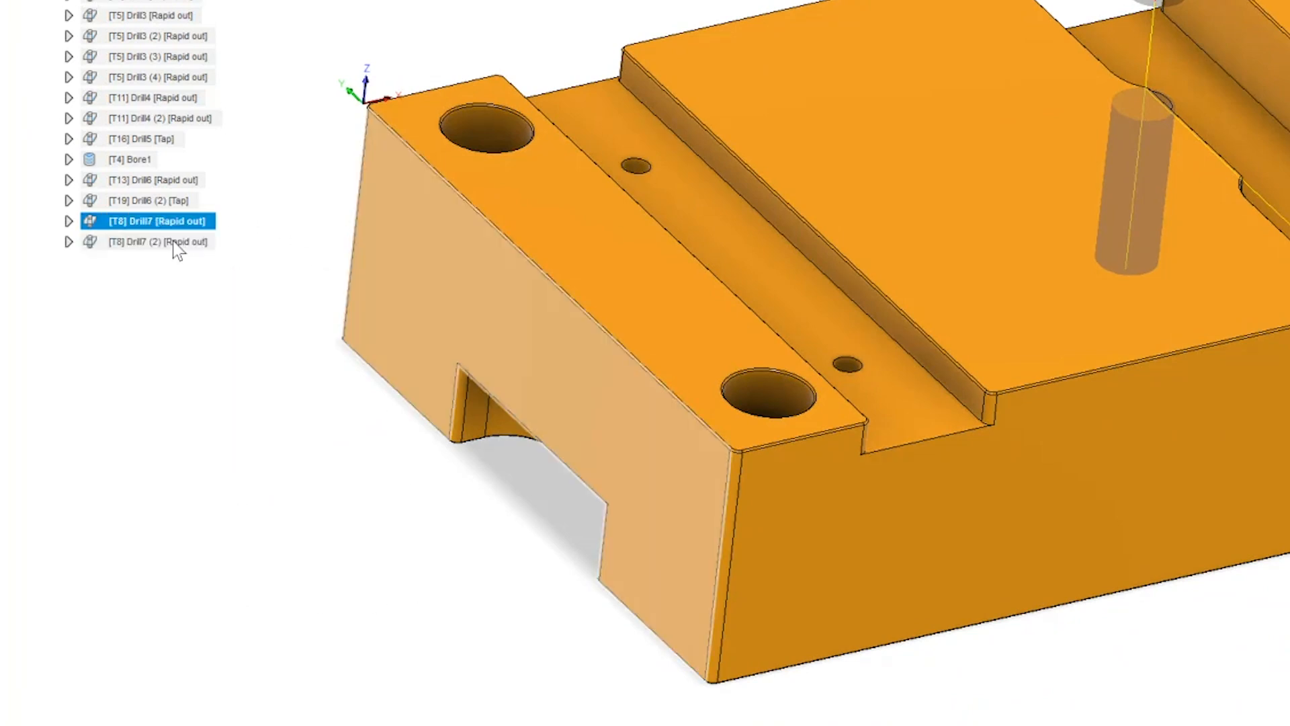
{"action": "left_click", "coordinate": [172, 242]}
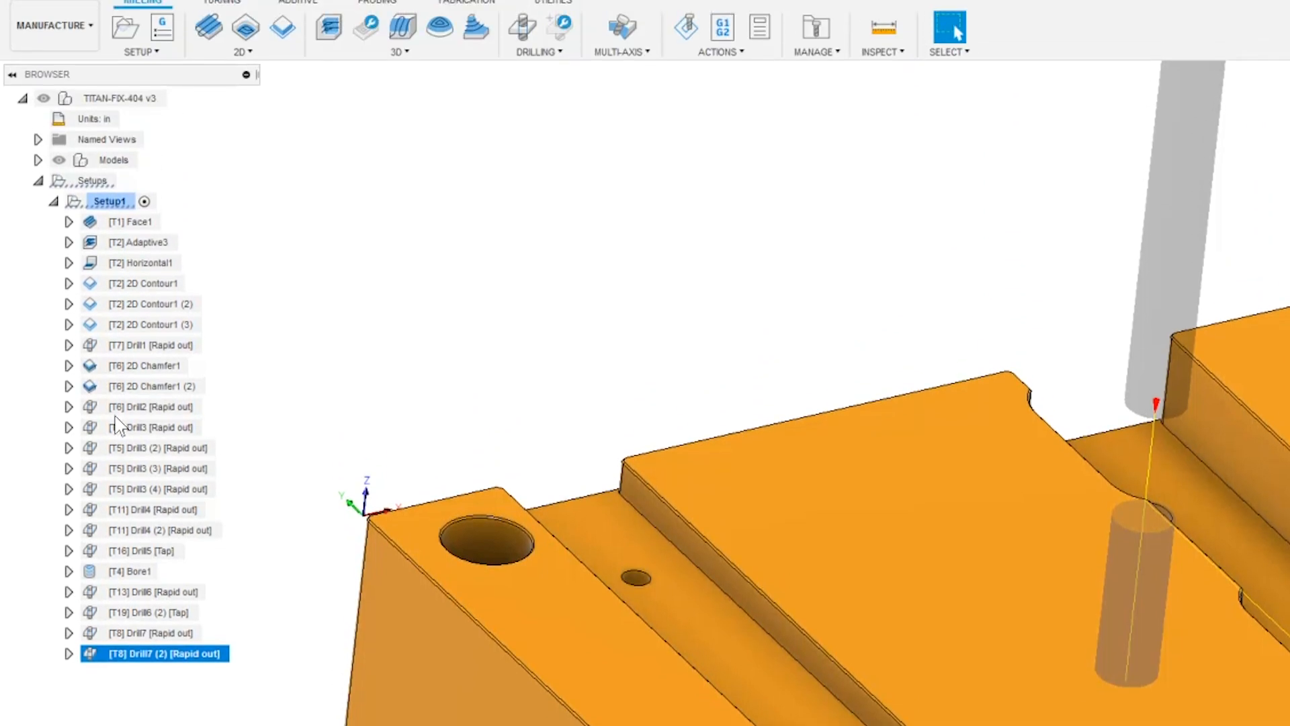
{"action": "right_click", "coordinate": [173, 241]}
{"action": "left_click", "coordinate": [194, 131]}
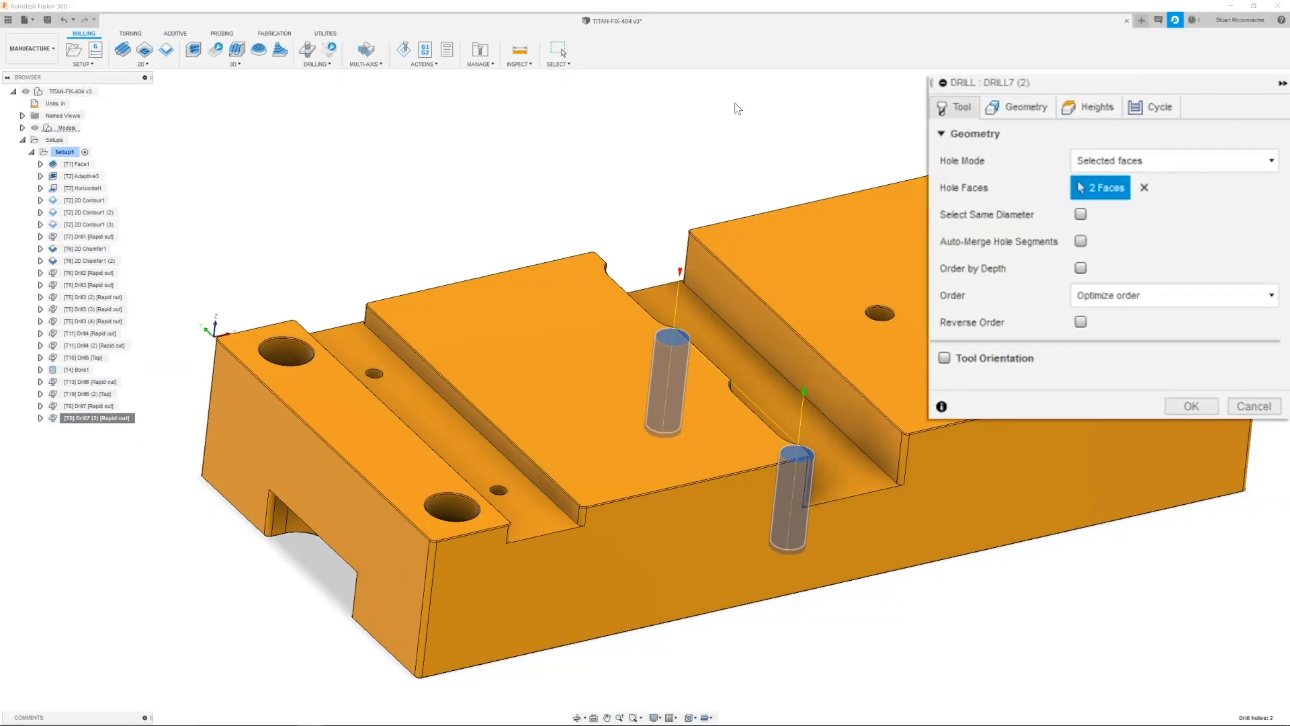
Change the duplicated operation's tool to the 3/8"-16 UNC Roll Tap (tool 15) from the FIXTURING SERIES library.
{"action": "left_click", "coordinate": [957, 107]}
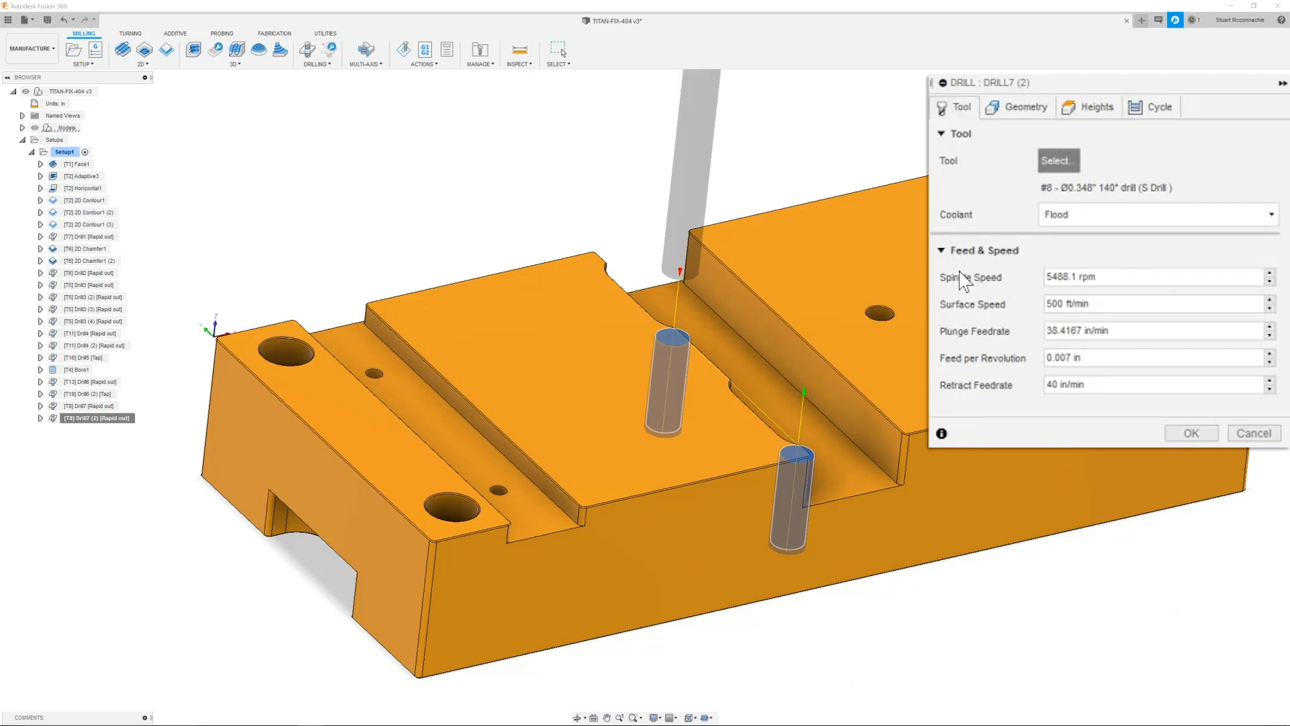
{"action": "left_click", "coordinate": [1059, 161]}
{"action": "left_click", "coordinate": [191, 229]}
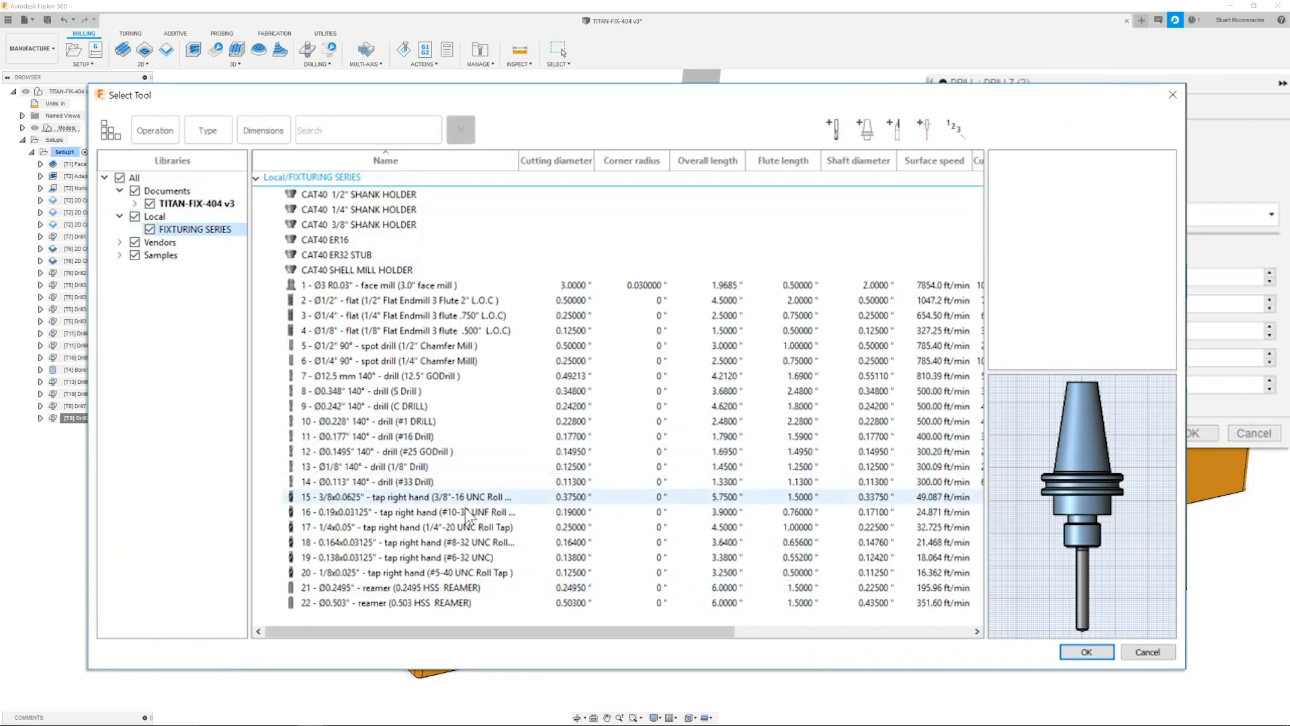
{"action": "left_click", "coordinate": [505, 497]}
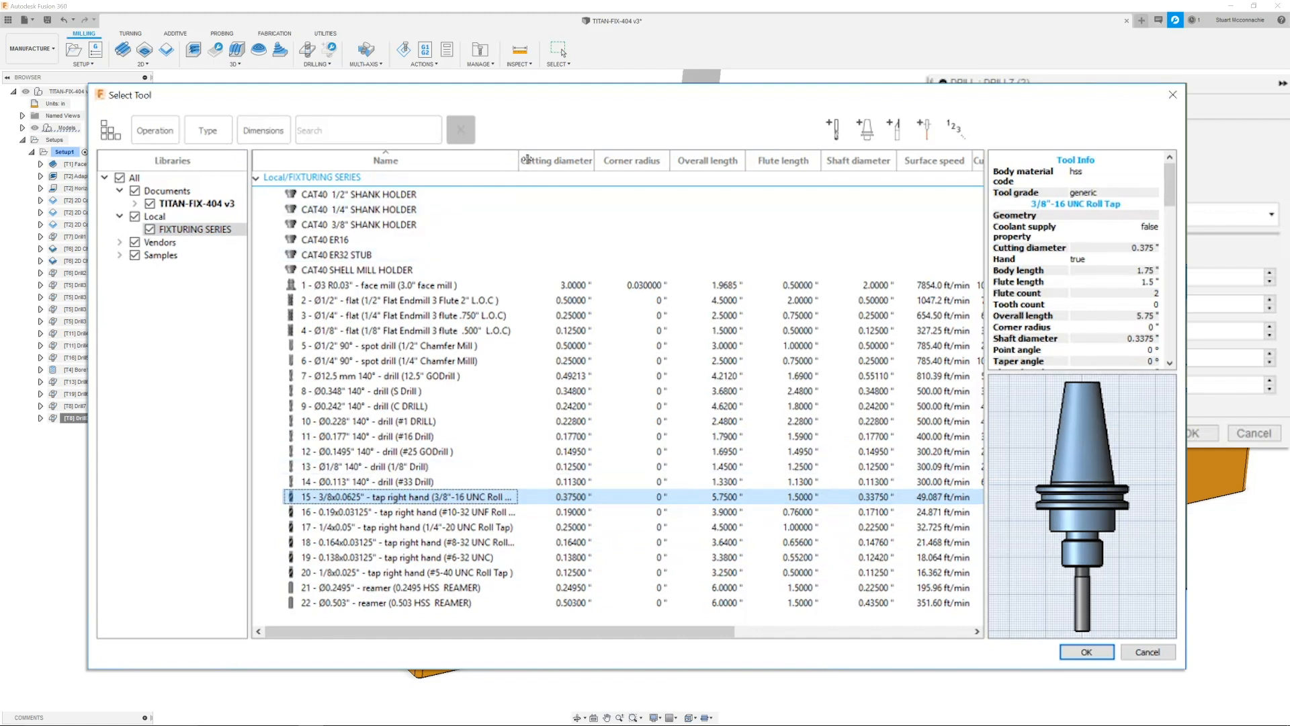
{"action": "left_click_drag", "start_coordinate": [518, 160], "coordinate": [528, 160]}
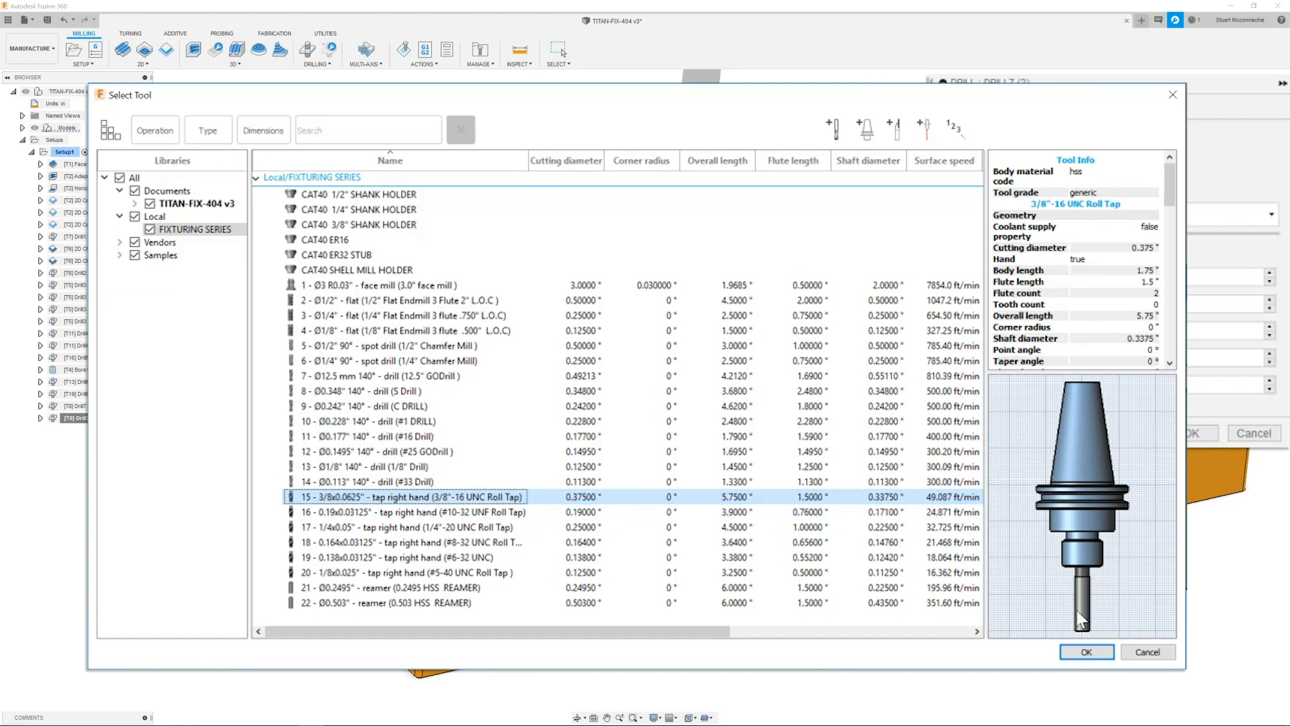
{"action": "left_click", "coordinate": [1088, 652]}
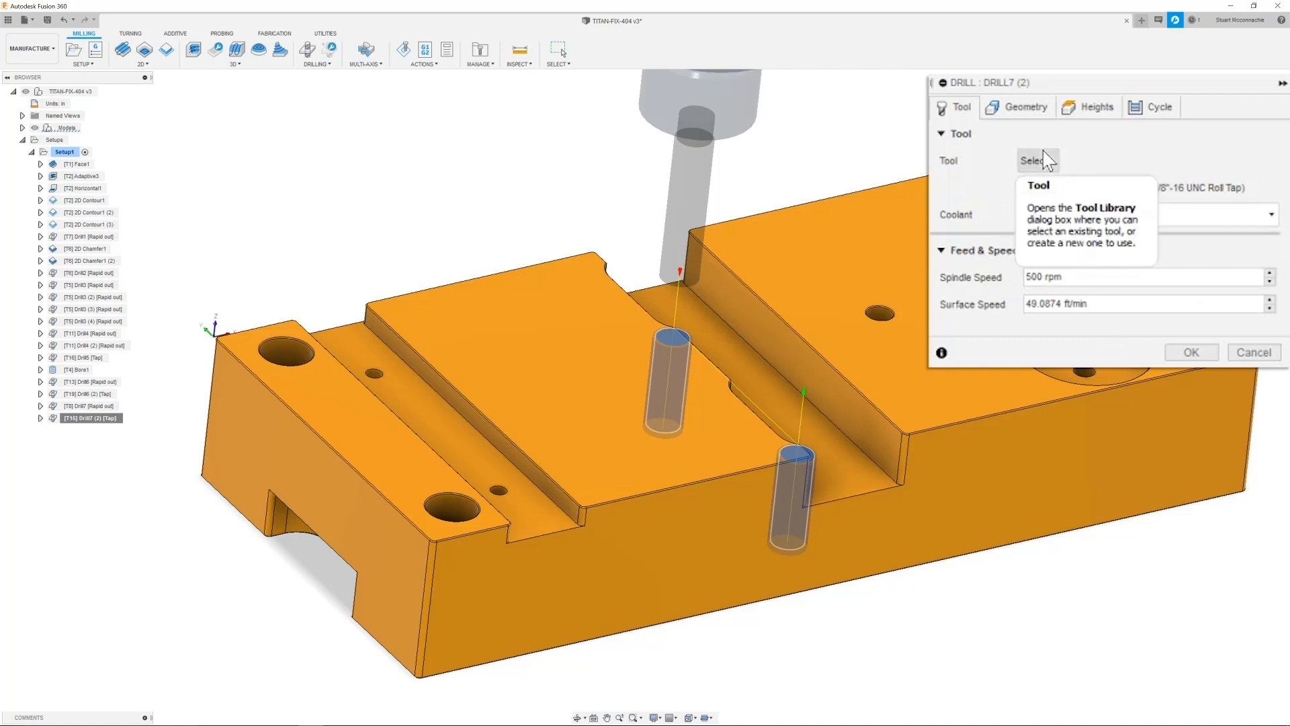
Reverse the machining order of the two holes in the 3/8"-16 tapping operation.
{"action": "left_click", "coordinate": [1038, 109]}
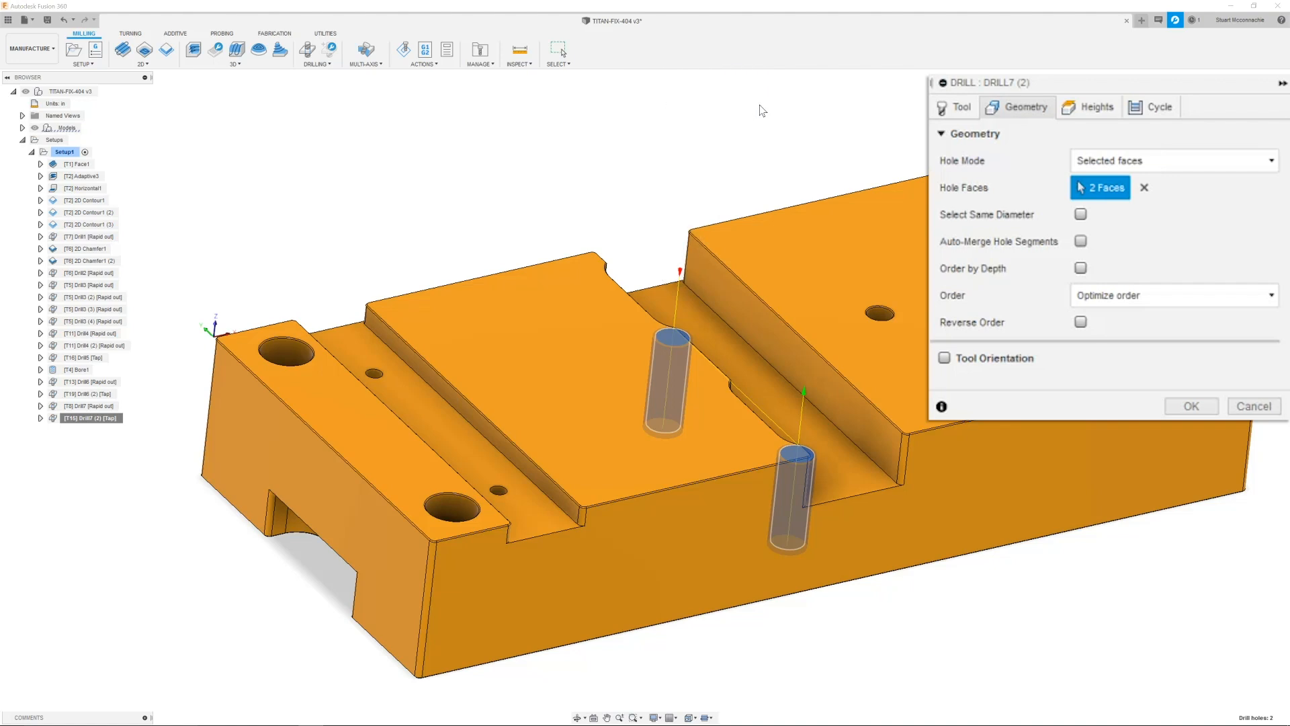
{"action": "middle_click_drag", "start_coordinate": [915, 397], "coordinate": [668, 493], "text": "shift"}
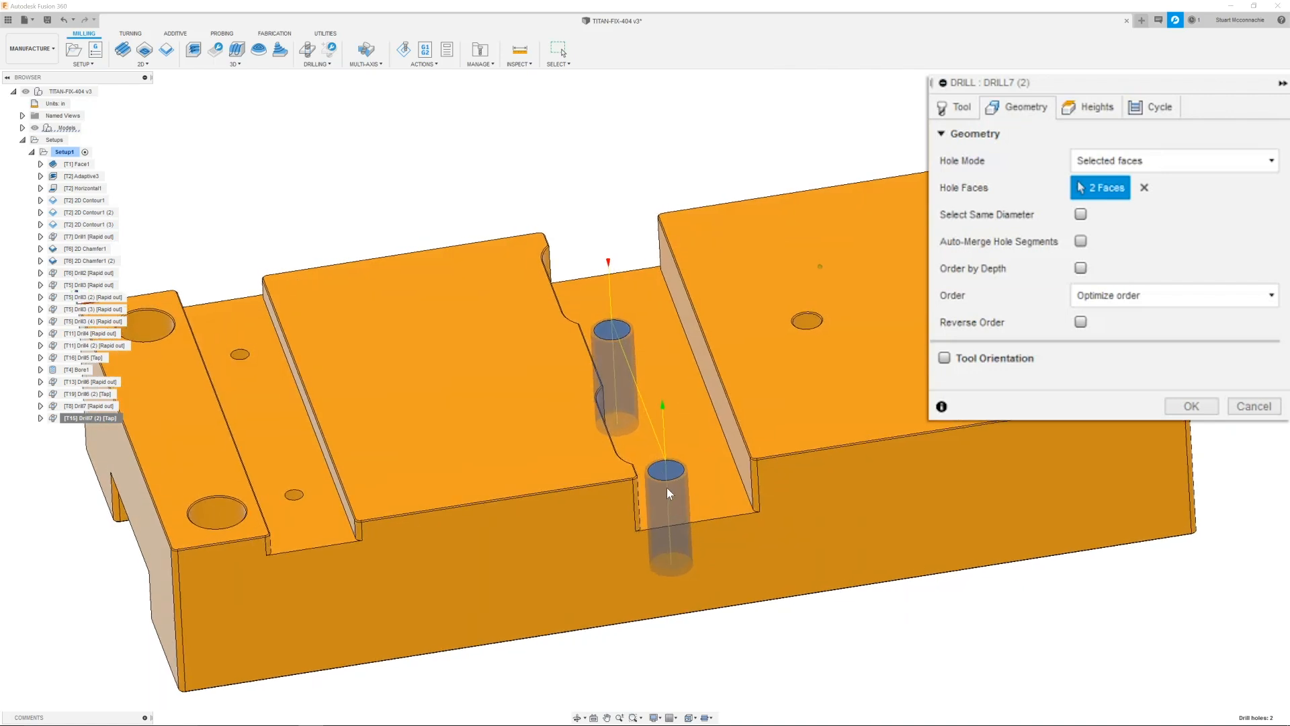
{"action": "middle_click_drag", "start_coordinate": [770, 446], "coordinate": [1072, 348], "text": "shift"}
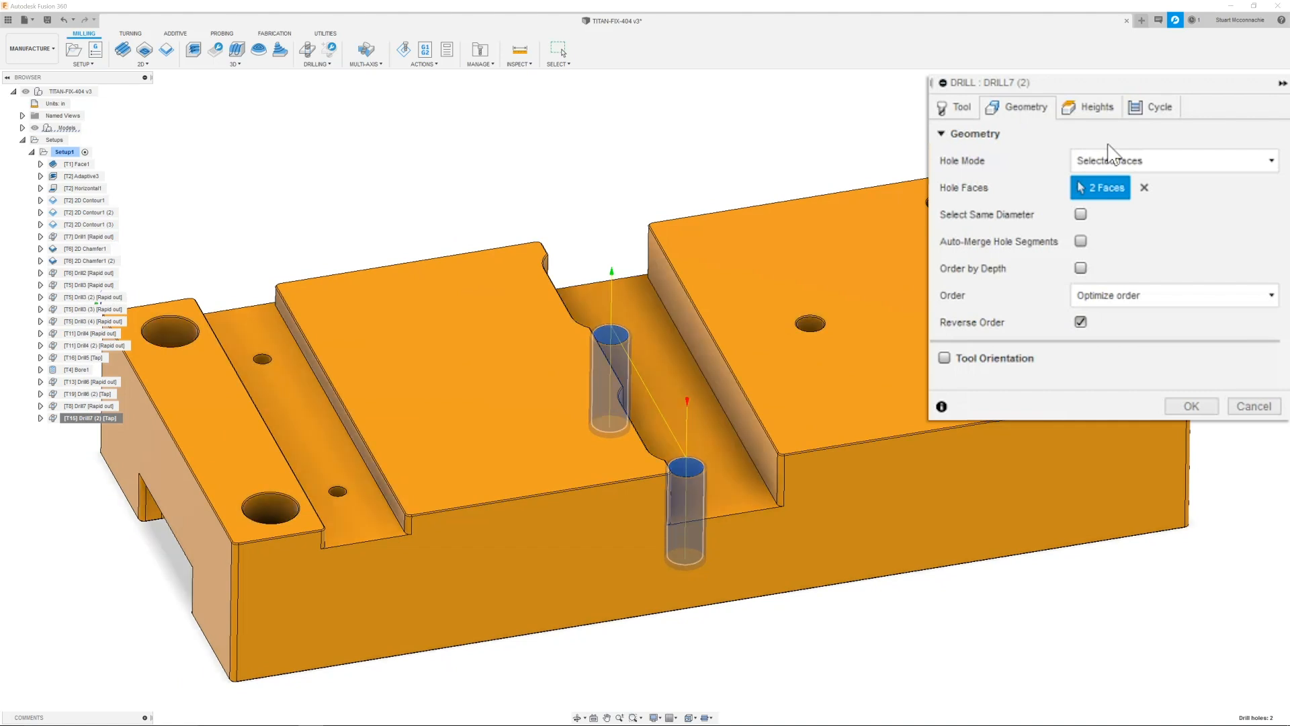
Disable Drill Tip Through Bottom for the 3/8"-16 tap and complete the operation with the Tapping cycle.
{"action": "left_click", "coordinate": [1075, 109]}
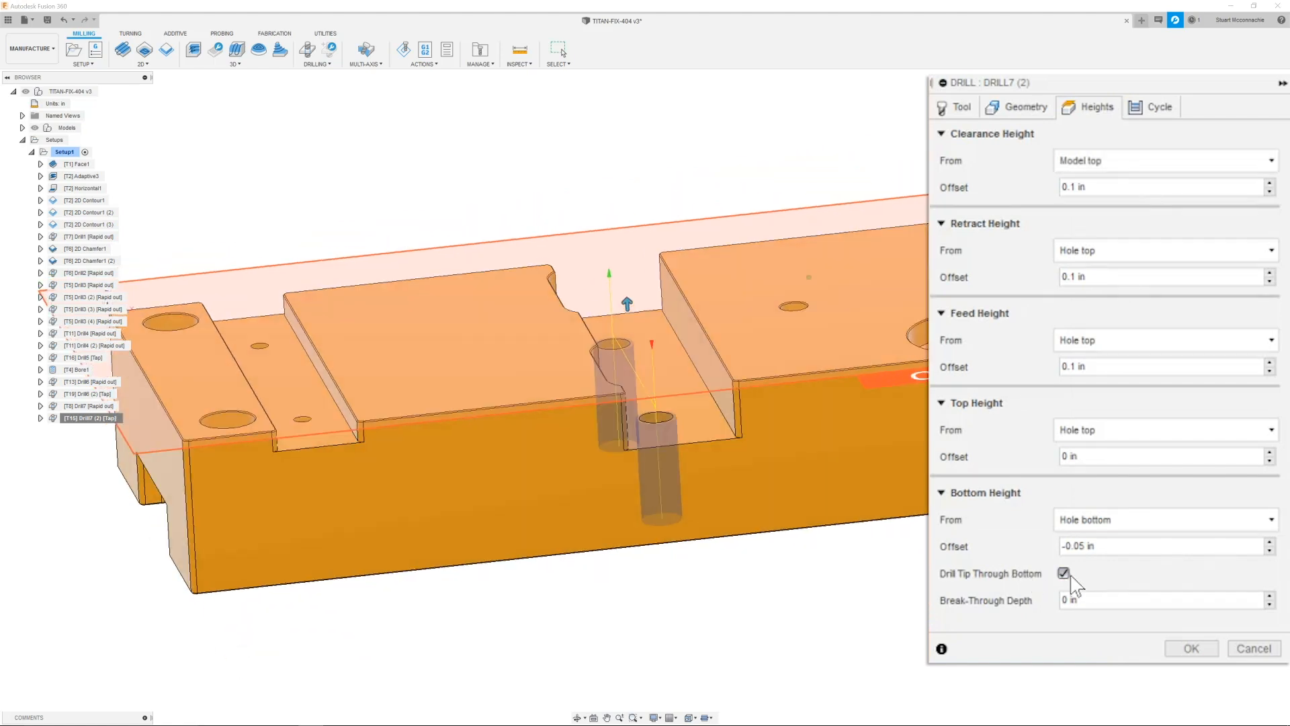
{"action": "middle_click_drag", "start_coordinate": [776, 276], "coordinate": [788, 458], "text": "shift"}
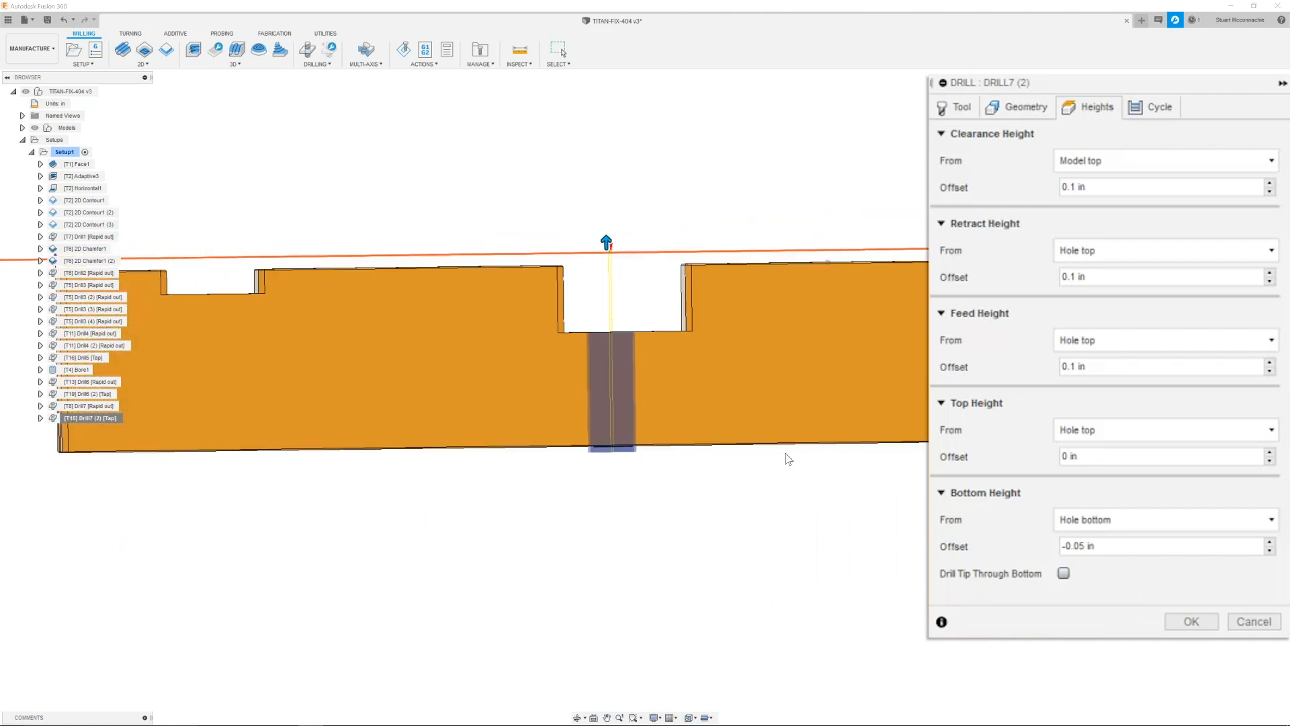
{"action": "left_click", "coordinate": [1068, 575]}
{"action": "left_click", "coordinate": [1068, 576]}
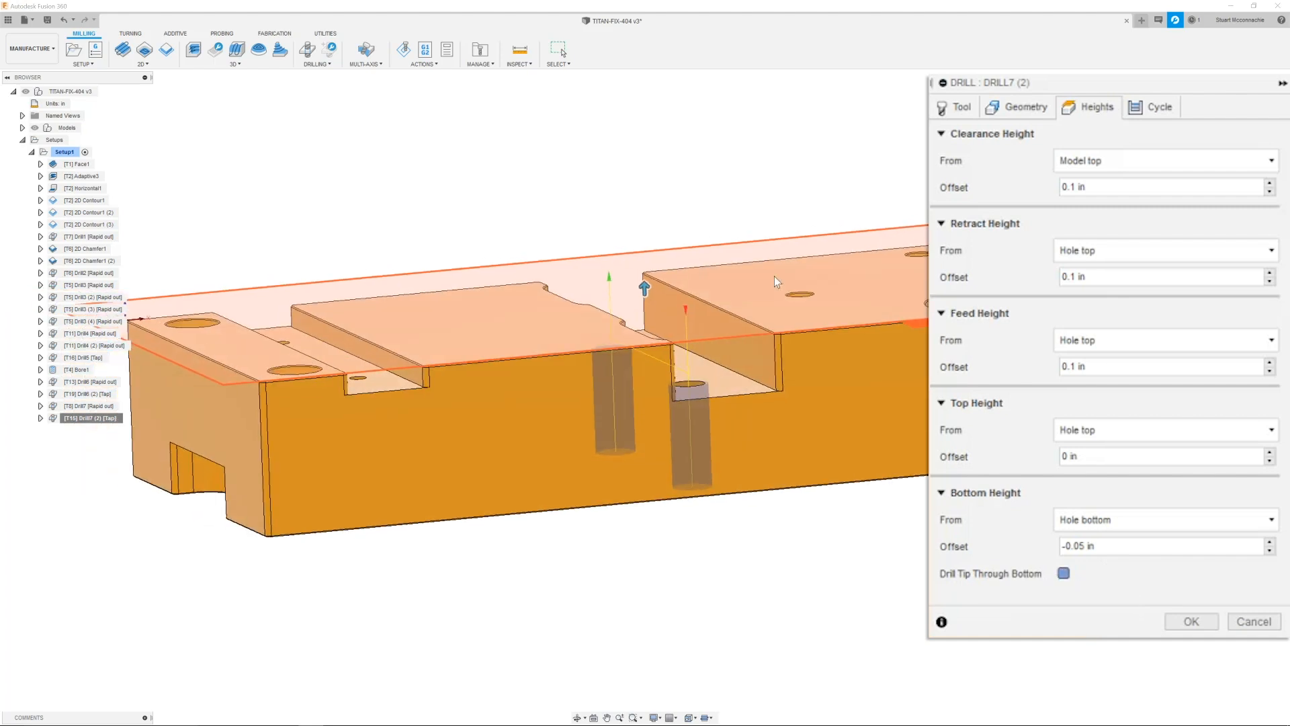
{"action": "left_click", "coordinate": [1064, 573]}
{"action": "left_click", "coordinate": [1063, 573]}
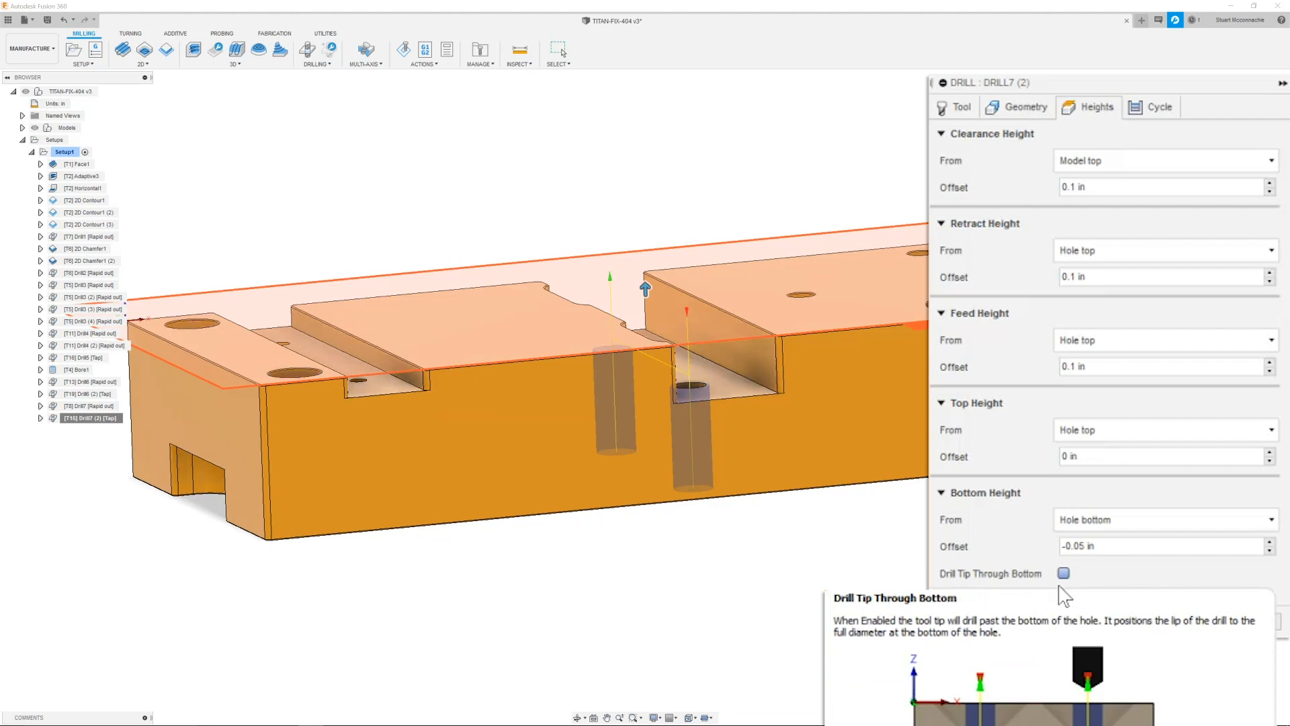
{"action": "middle_click_drag", "start_coordinate": [692, 397], "coordinate": [1207, 135], "text": "shift"}
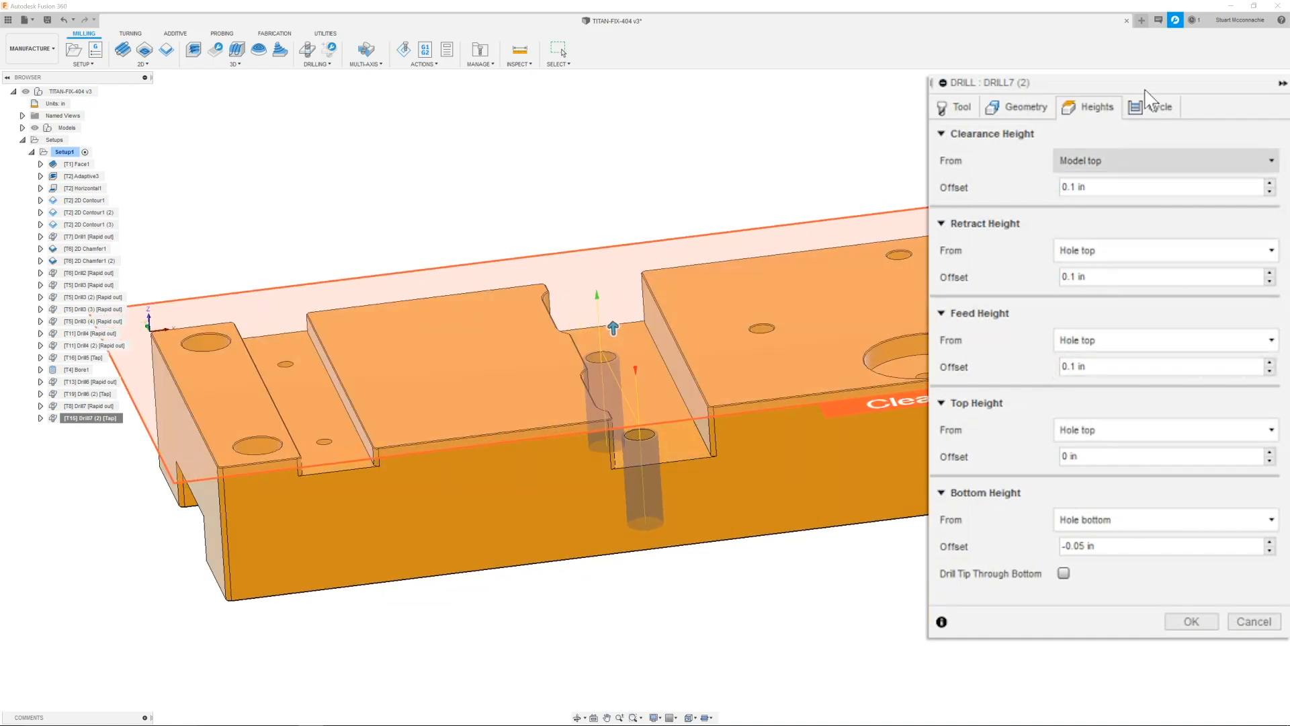
{"action": "left_click", "coordinate": [1153, 107]}
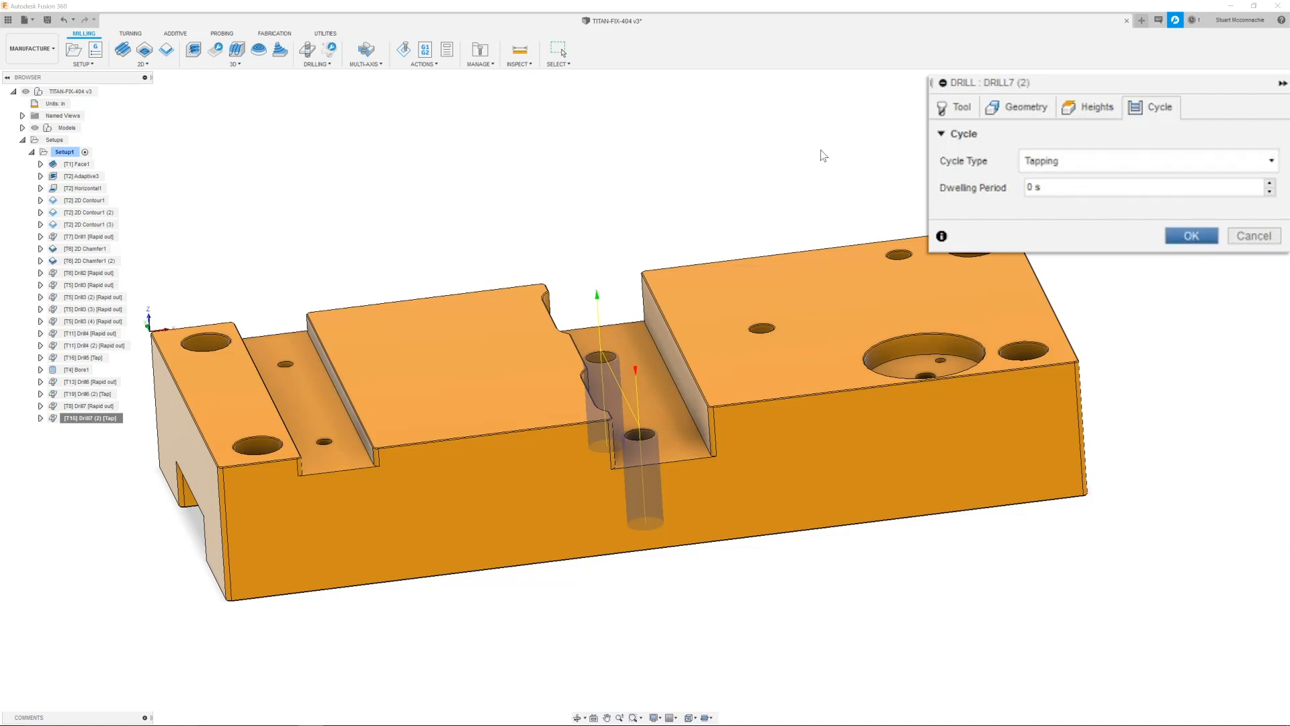
{"action": "key", "text": "Return"}
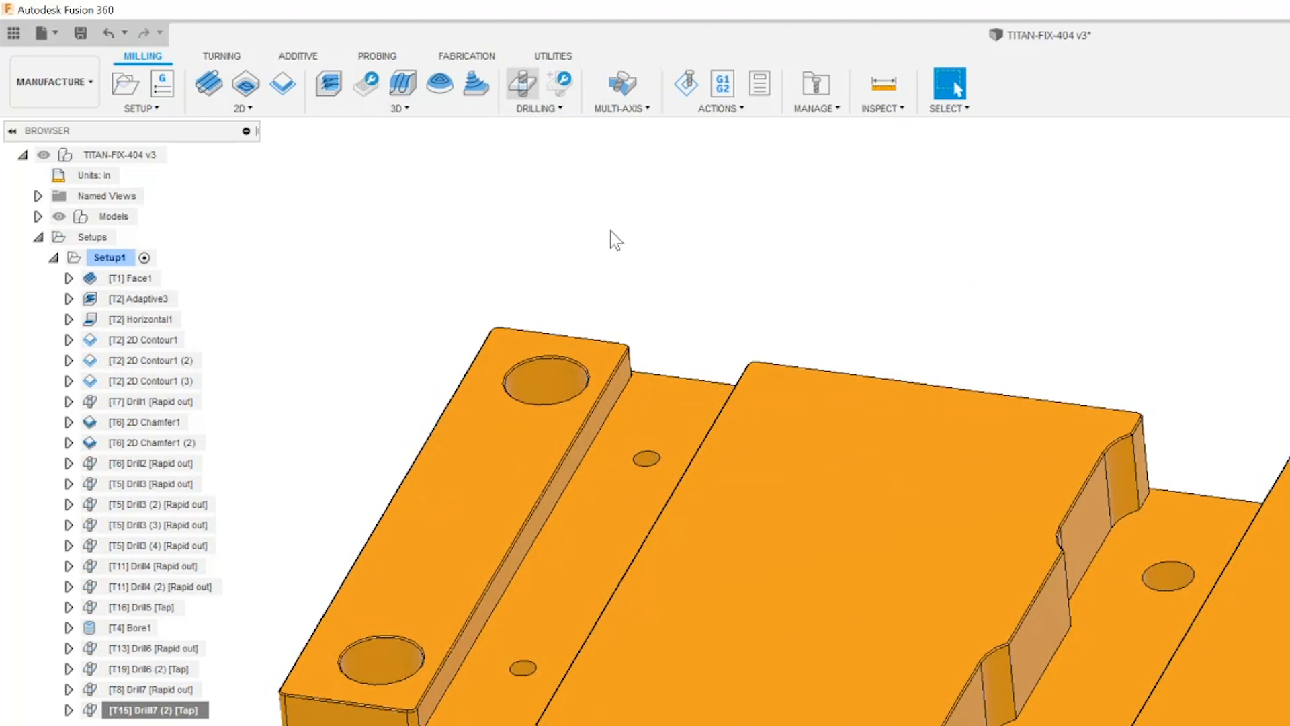
Create a drill operation with the 0.228" #1 Drill (tool 10) from the FIXTURING SERIES library for the large counterbore's center hole.
{"action": "left_click", "coordinate": [522, 83]}
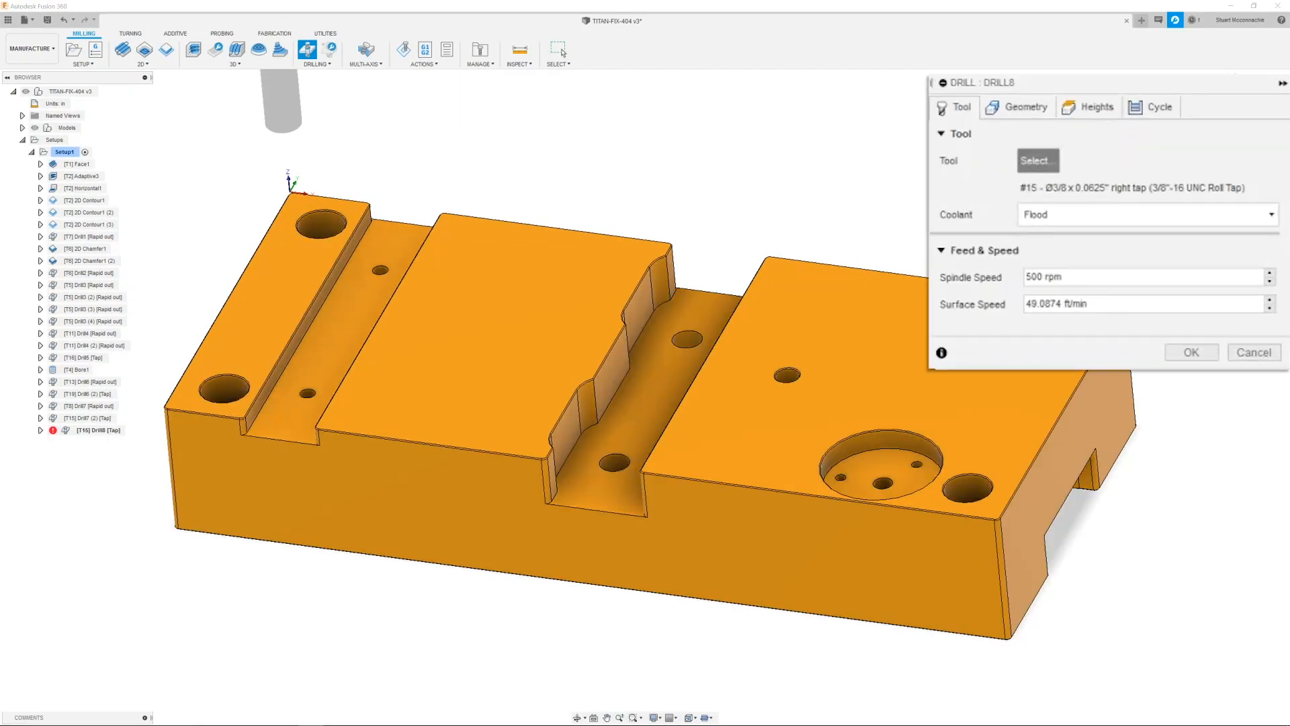
{"action": "left_click", "coordinate": [1043, 155]}
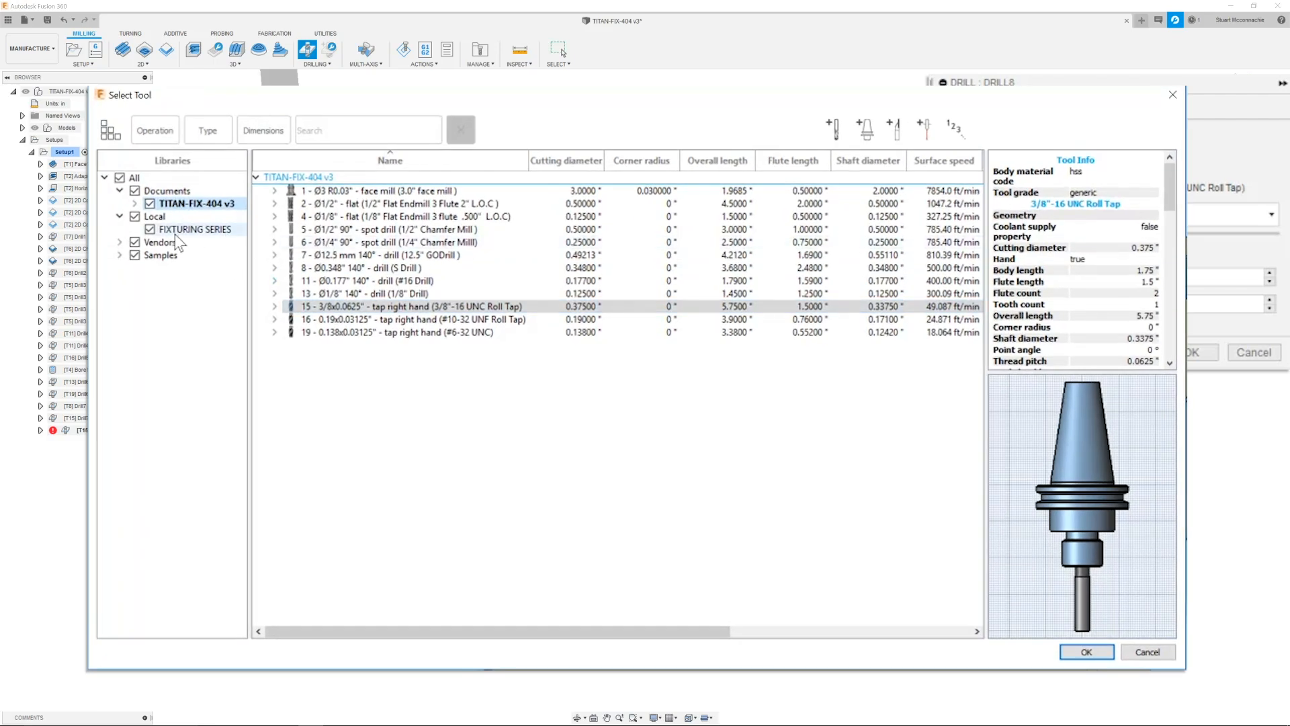
{"action": "left_click", "coordinate": [178, 228]}
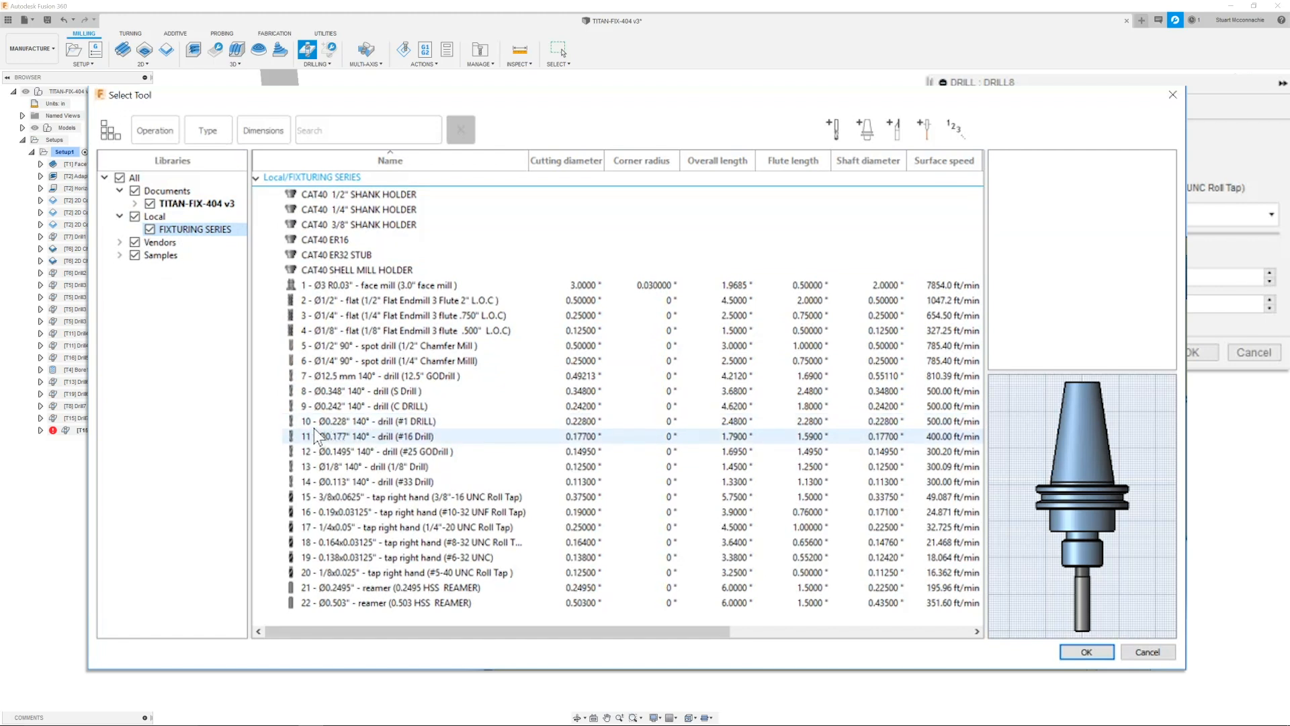
{"action": "left_click", "coordinate": [376, 422]}
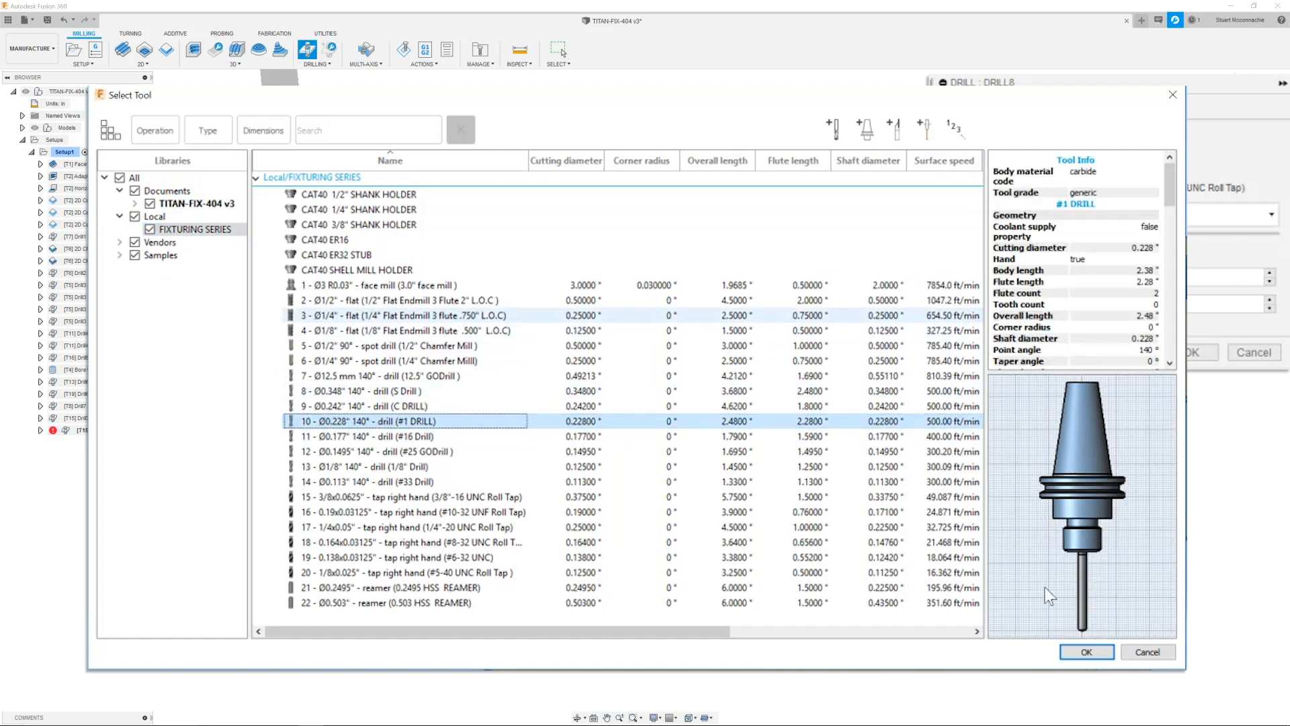
{"action": "left_click", "coordinate": [1086, 652]}
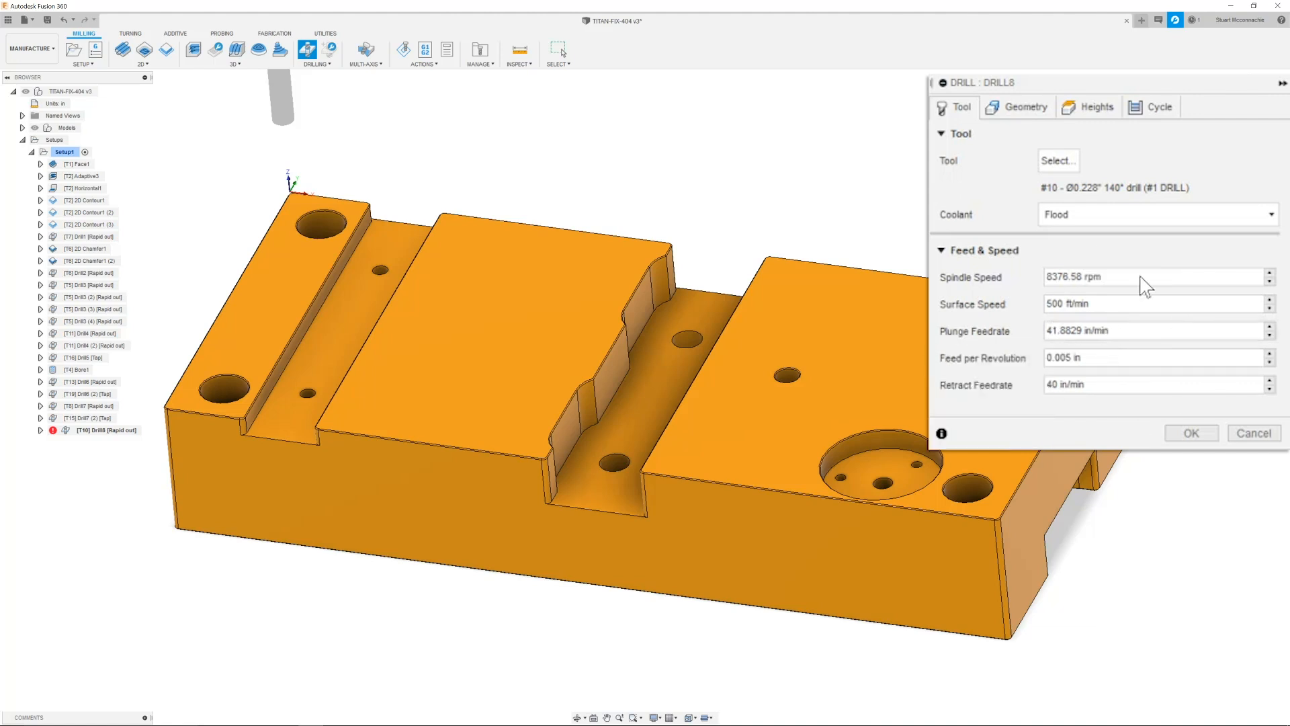
{"action": "left_click", "coordinate": [1021, 107]}
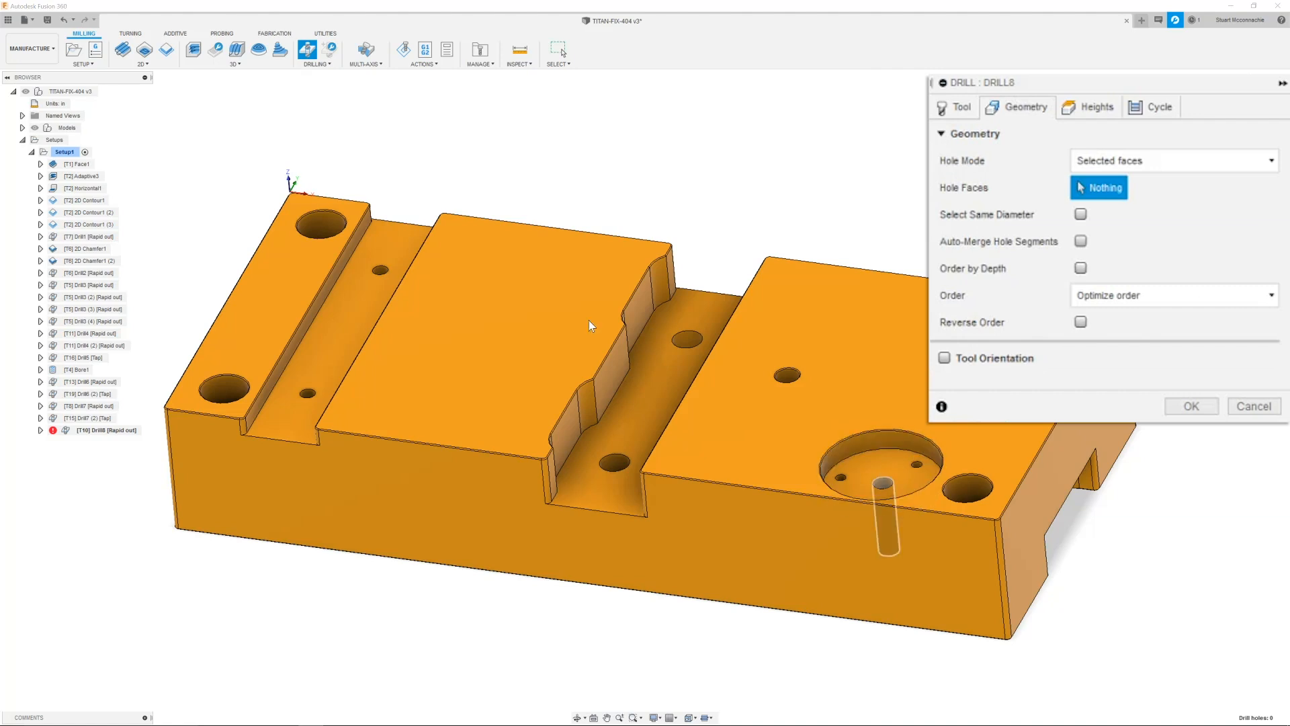
{"action": "middle_click_drag", "start_coordinate": [901, 454], "coordinate": [904, 512], "text": "shift"}
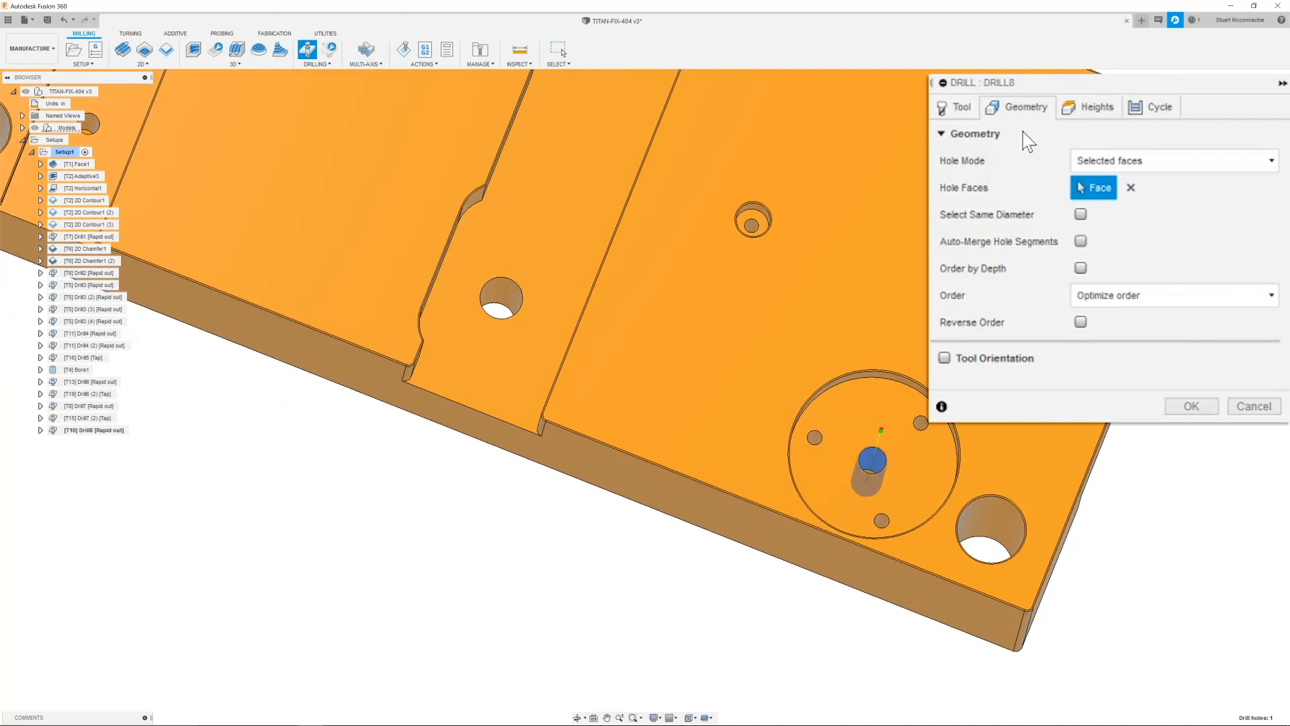
Set the #1 Drill operation's clearance height from the model top with a 0.1 in offset.
{"action": "left_click", "coordinate": [1078, 110]}
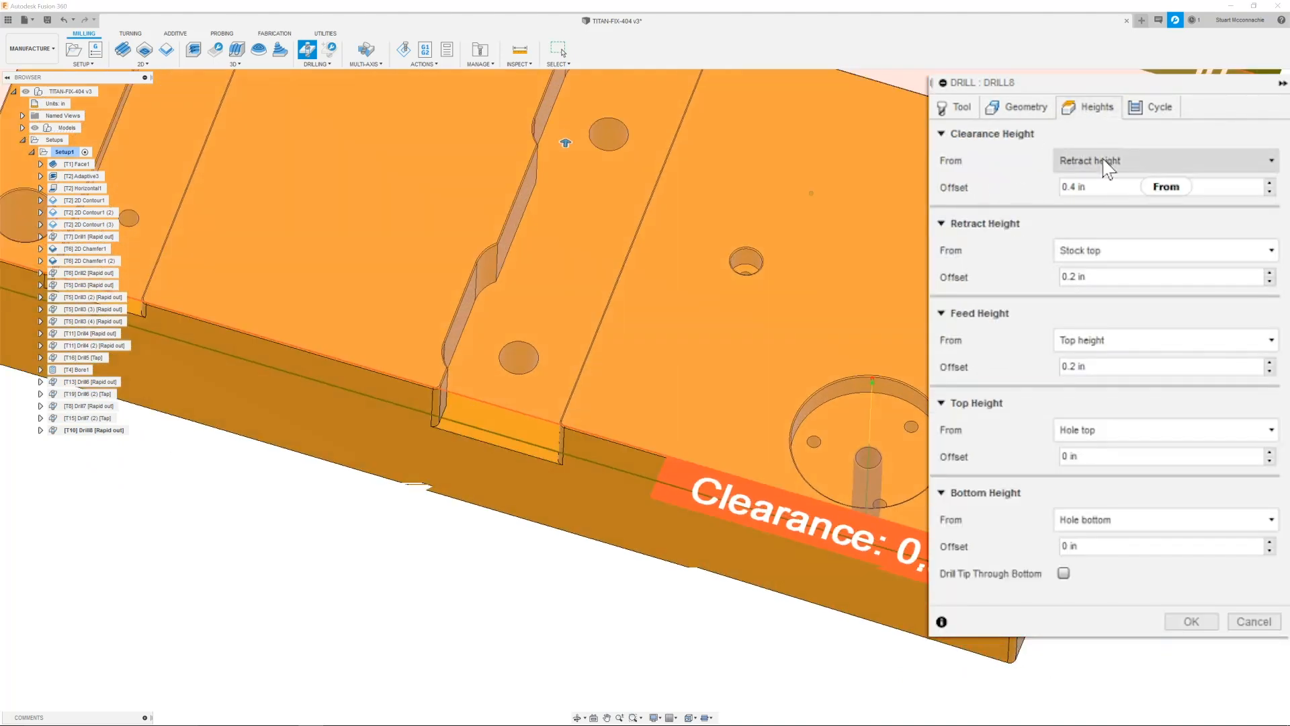
{"action": "left_click", "coordinate": [1105, 163]}
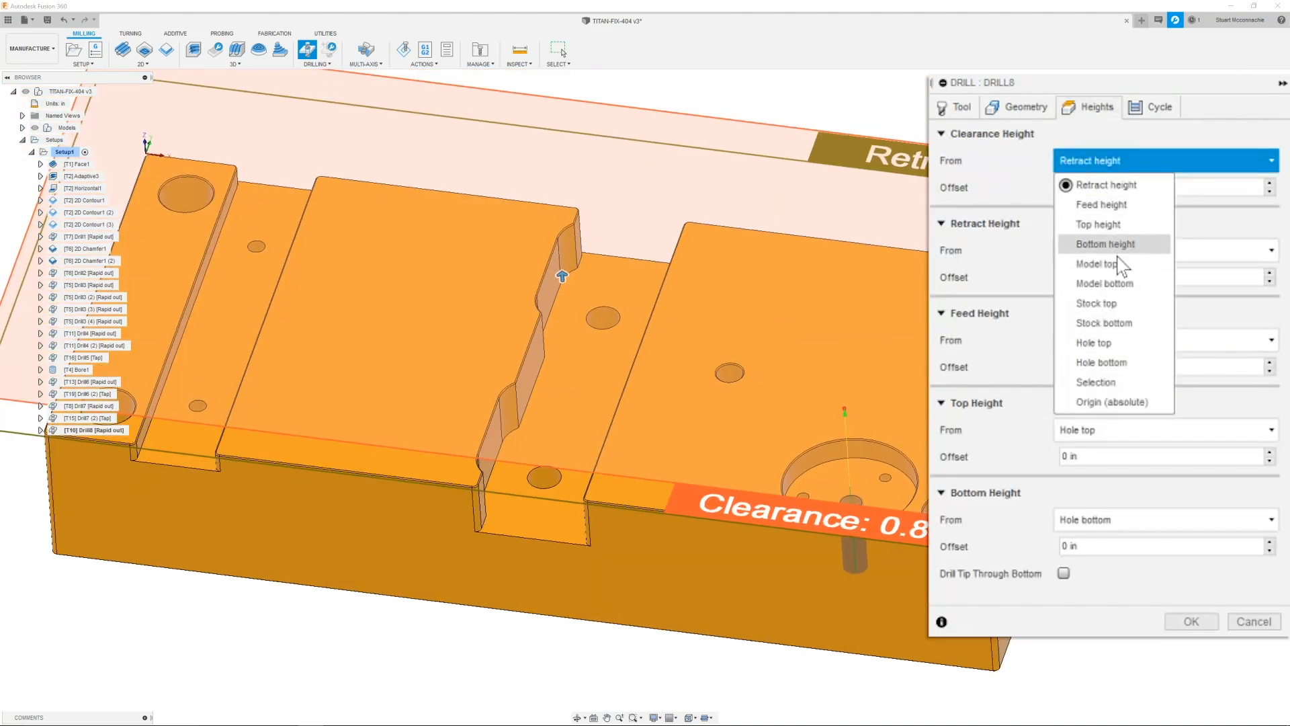
{"action": "left_click", "coordinate": [1097, 263]}
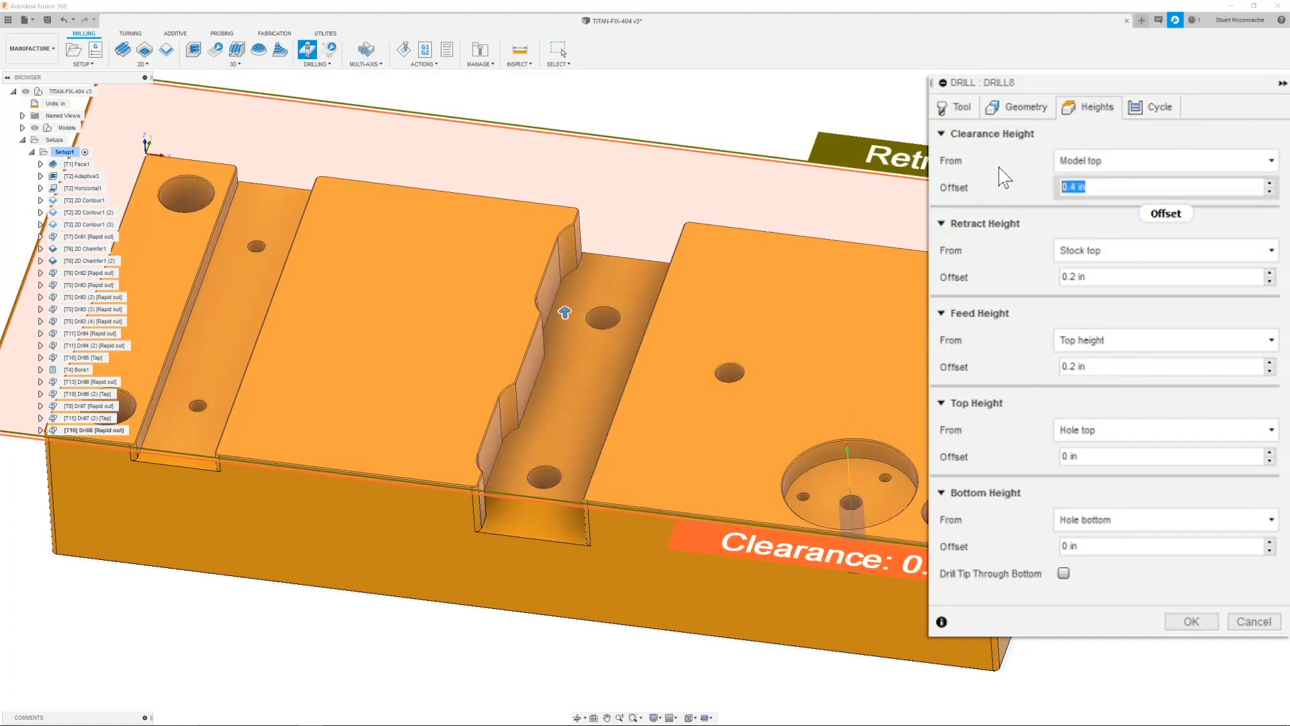
{"action": "type", "text": "-1"}
{"action": "key", "text": "Tab"}
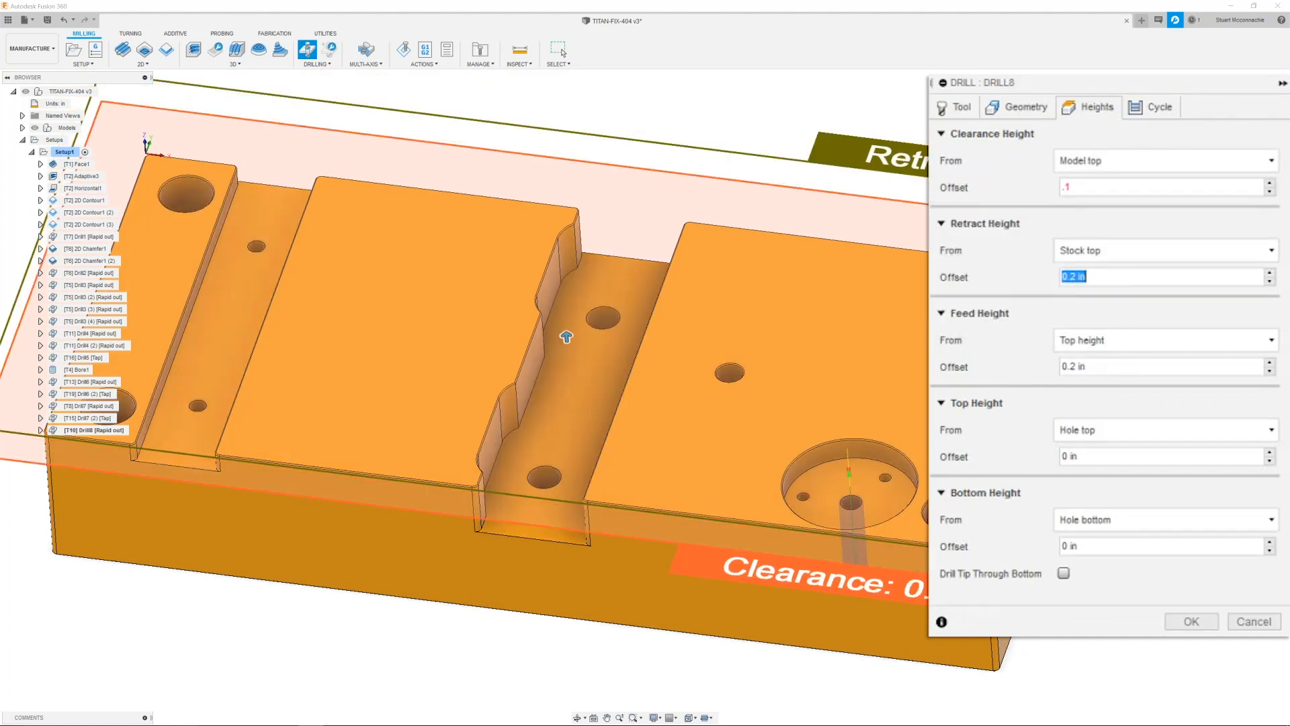
Set the #1 Drill operation's retract and feed heights from the hole top, each with a 0.1 in offset.
{"action": "left_click", "coordinate": [1136, 250]}
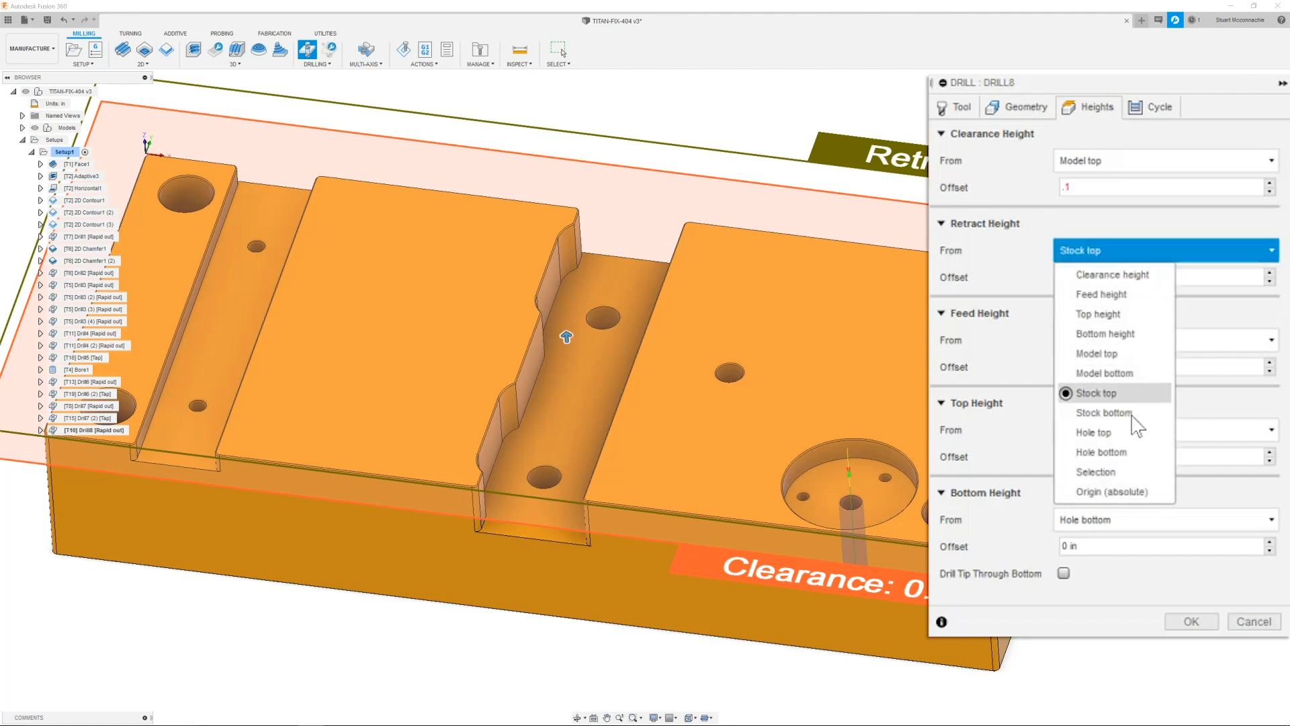
{"action": "left_click", "coordinate": [1102, 432]}
{"action": "left_click", "coordinate": [1129, 340]}
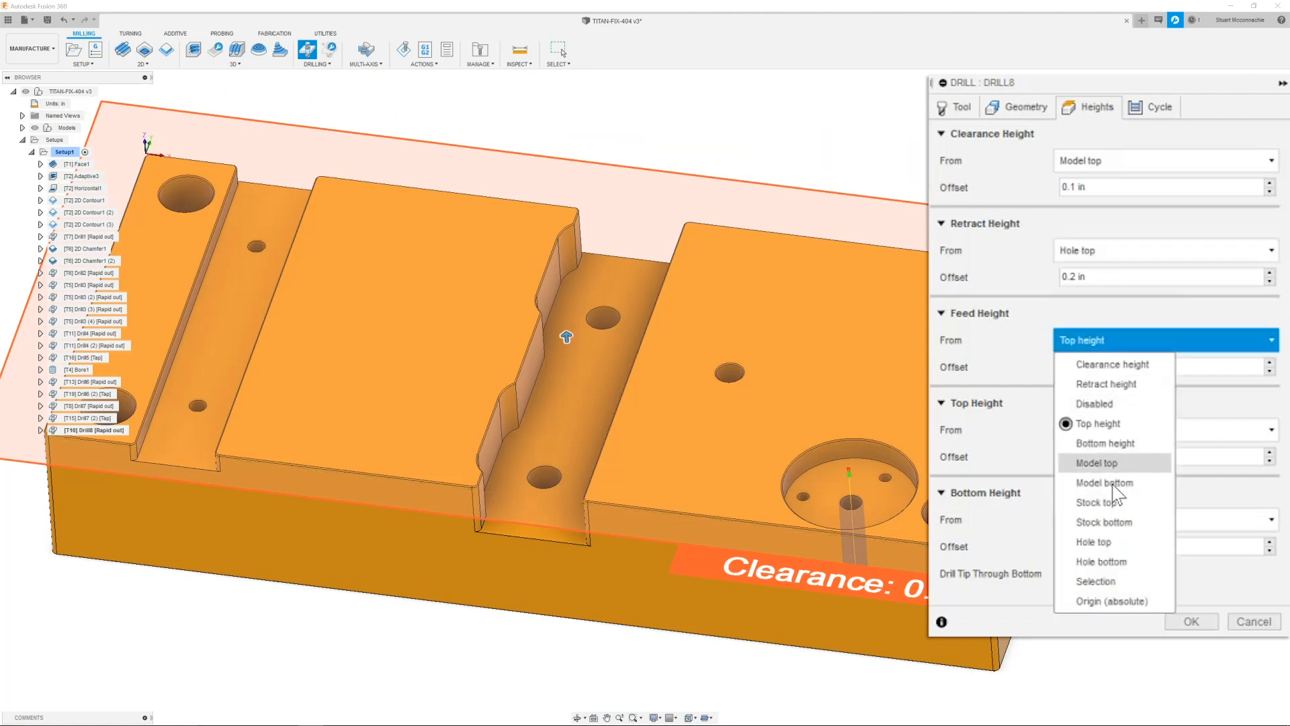
{"action": "left_click", "coordinate": [1093, 541]}
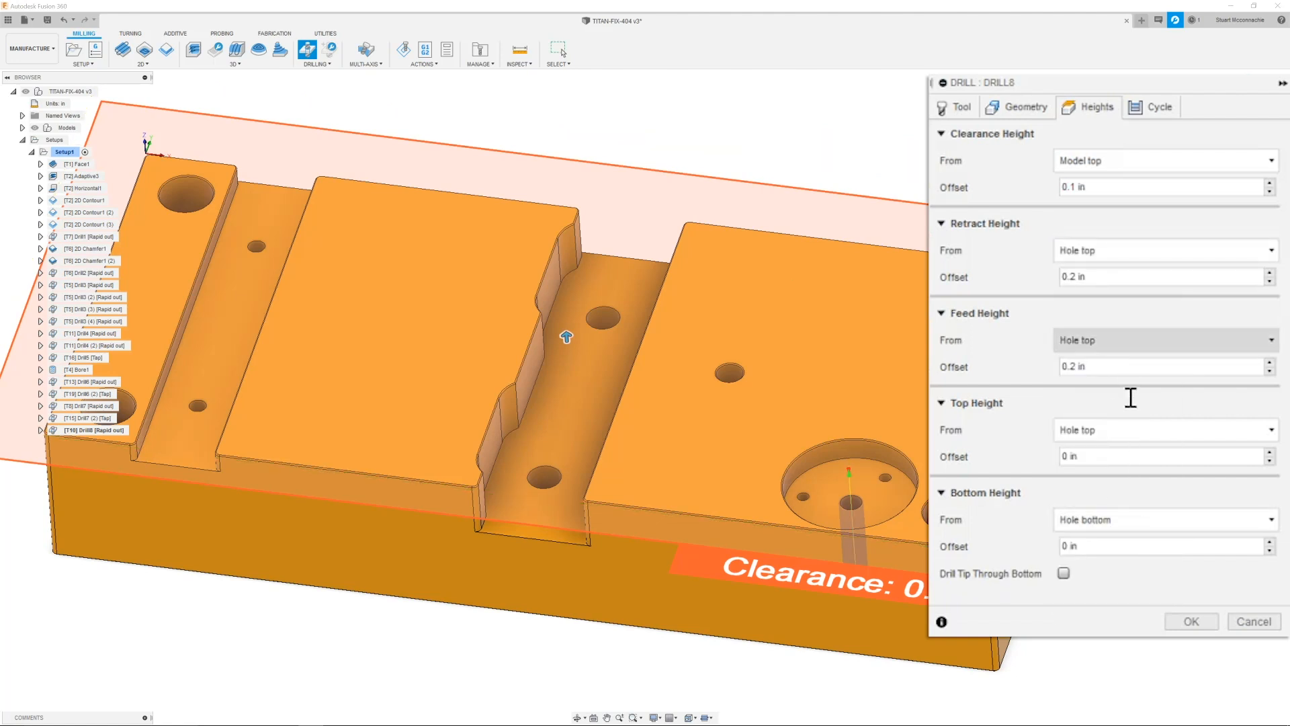
{"action": "left_click", "coordinate": [1070, 283]}
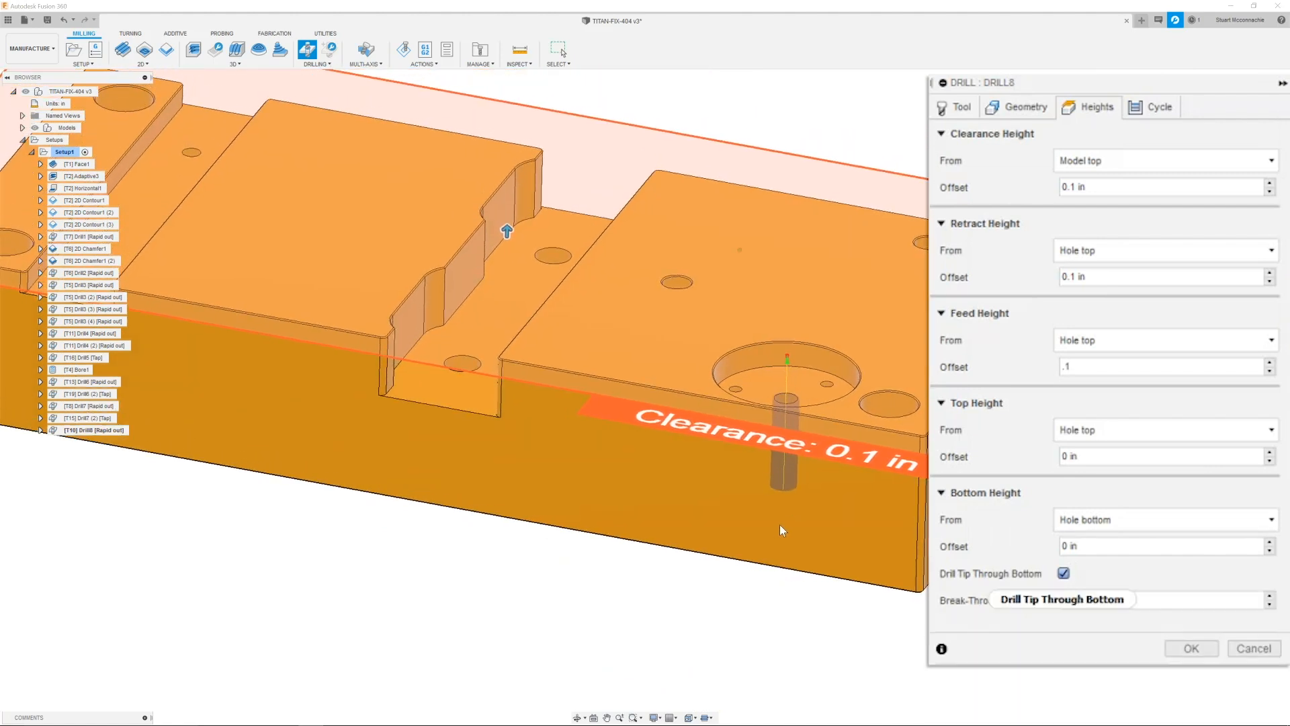
Enable Drill Tip Through Bottom for the #1 Drill and complete the operation with the Drilling - rapid out cycle.
{"action": "left_click", "coordinate": [1064, 572]}
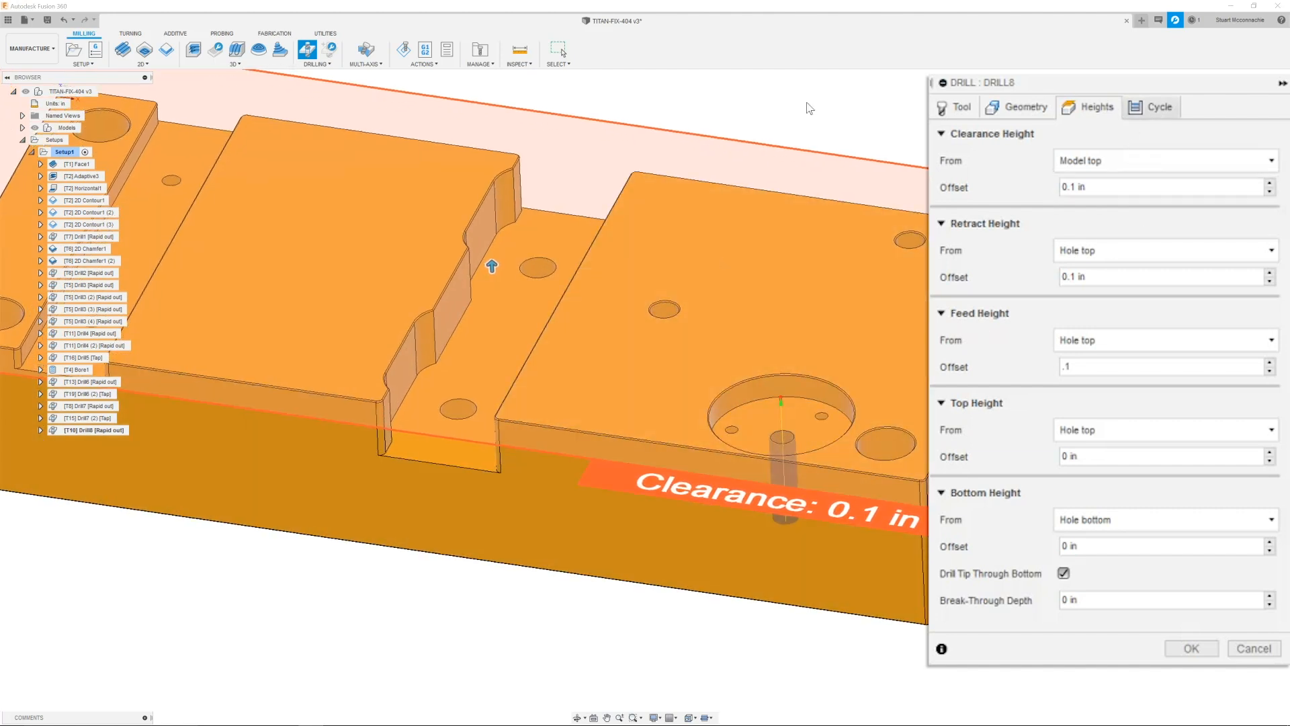
{"action": "left_click", "coordinate": [1154, 107]}
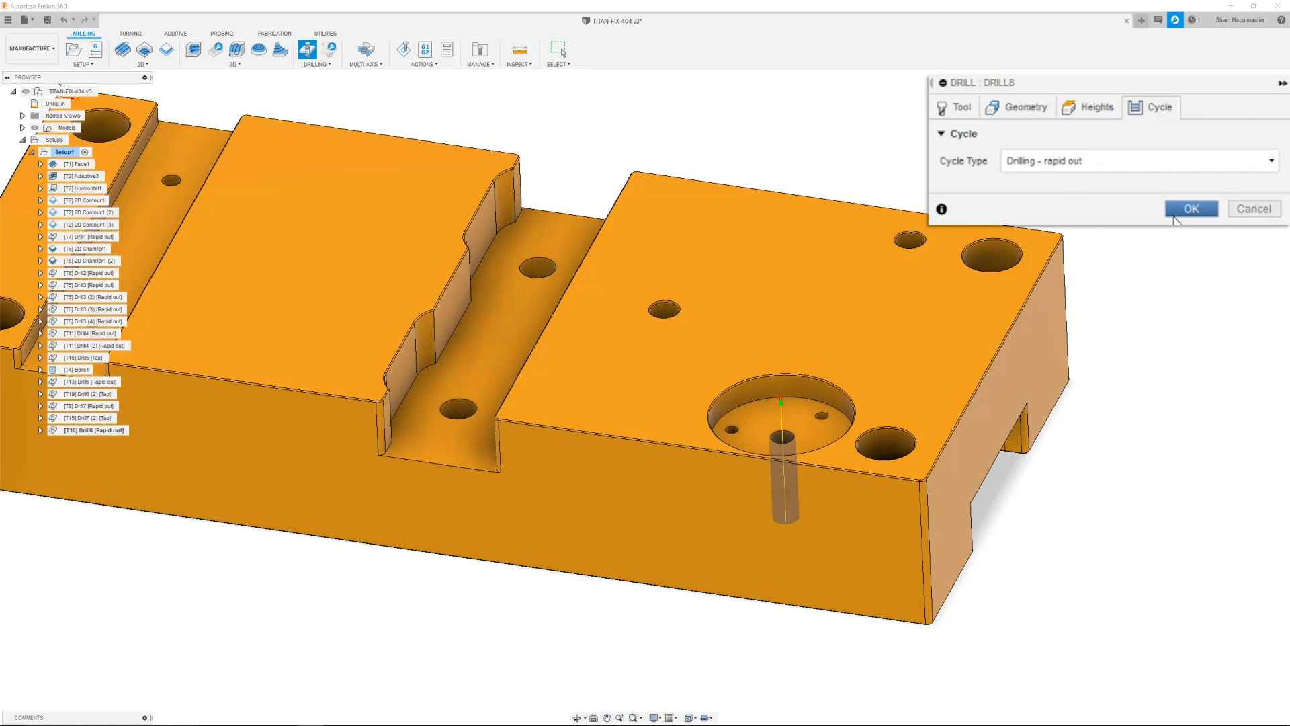
{"action": "key", "text": "Return"}
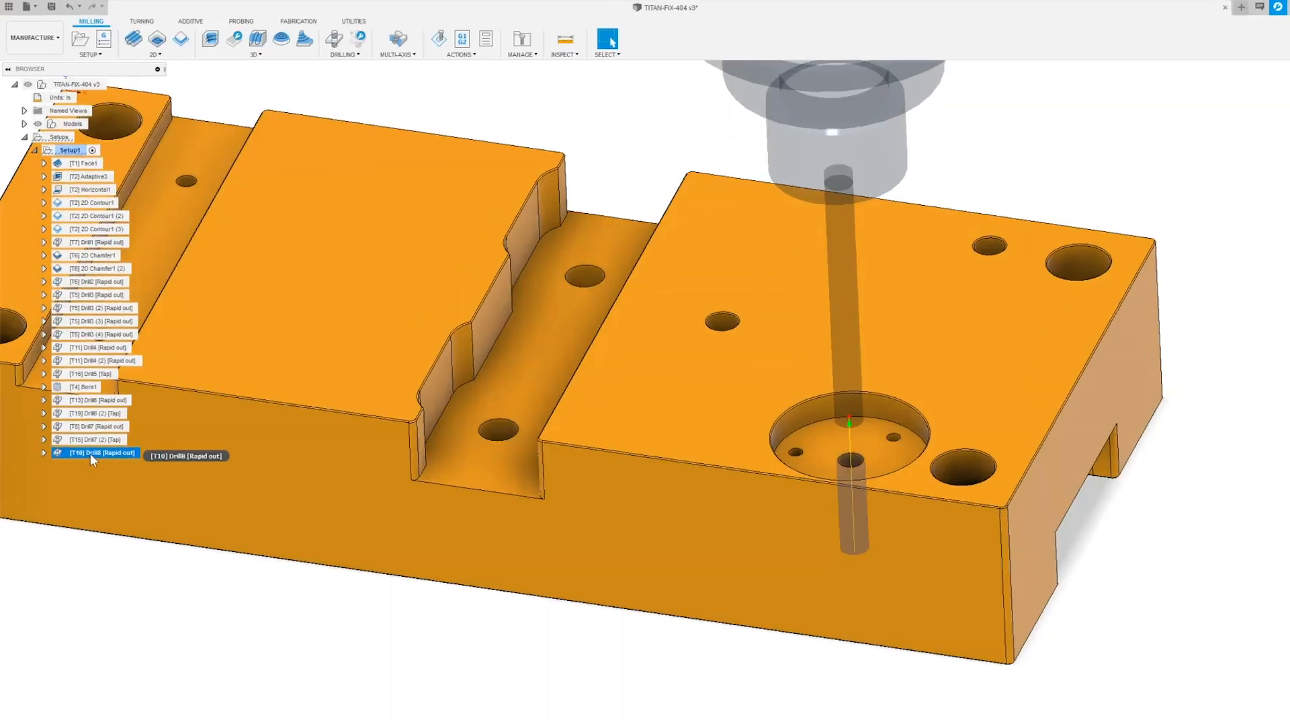
Duplicate the #1 Drill operation and switch the copy's tool to the 1/4"-20 UNC Roll Tap (tool 17) from the FIXTURING SERIES library.
{"action": "right_click", "coordinate": [90, 453]}
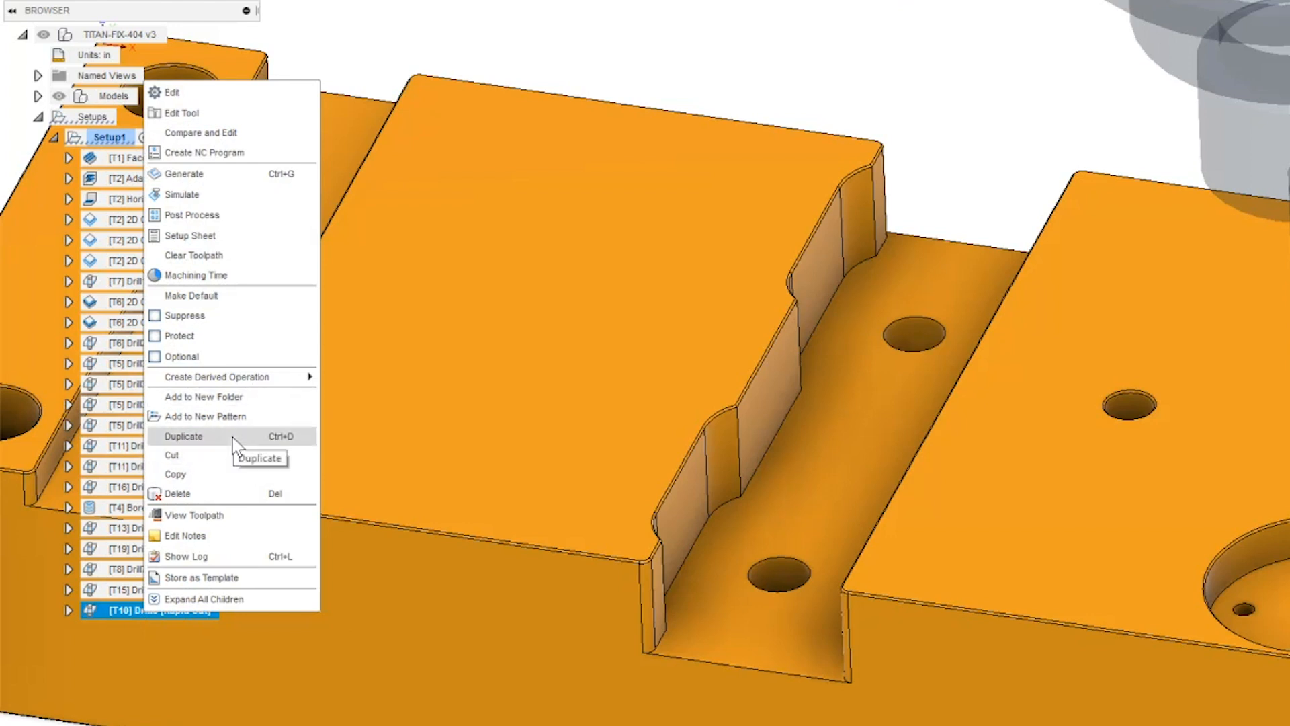
{"action": "left_click", "coordinate": [233, 438]}
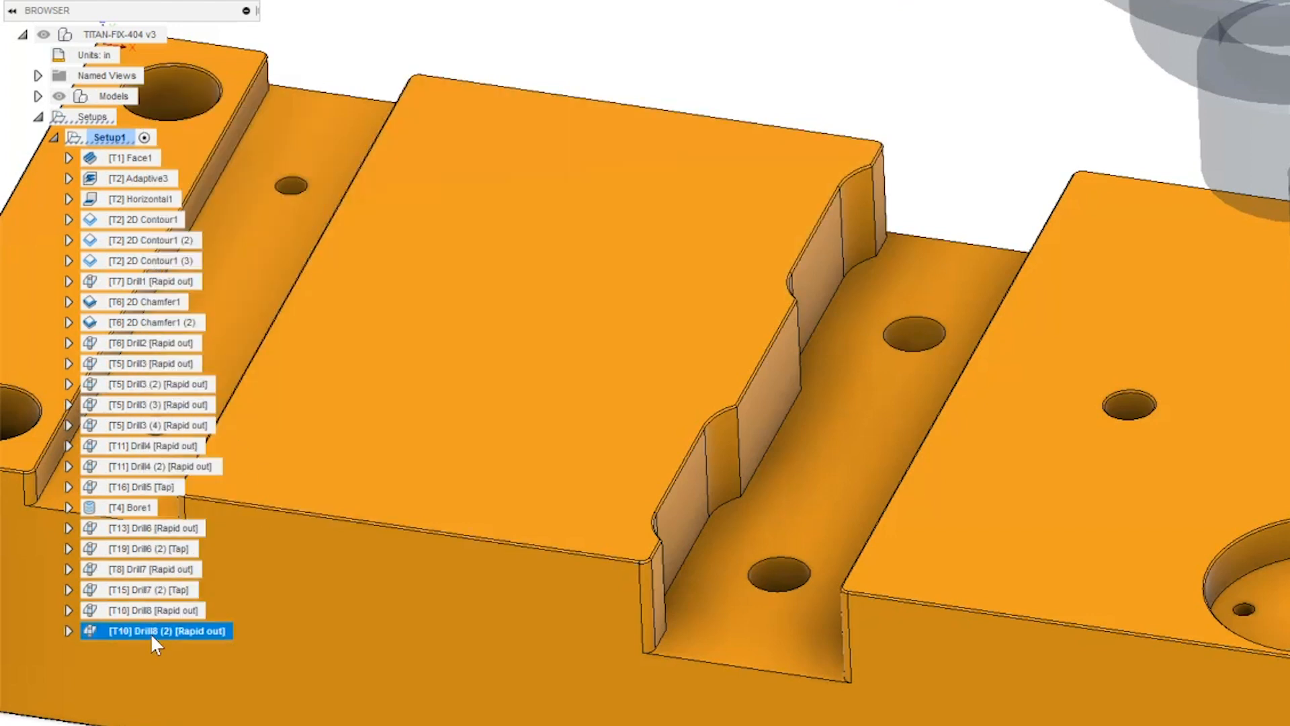
{"action": "right_click", "coordinate": [151, 633]}
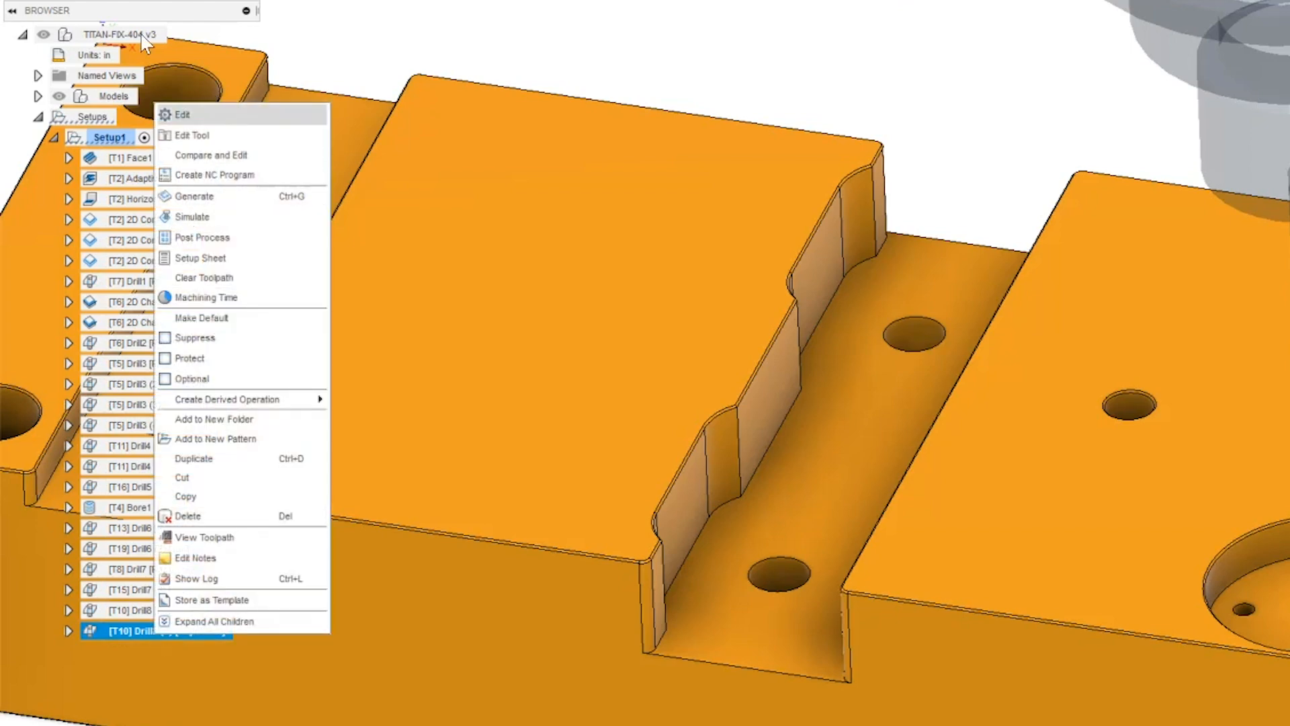
{"action": "left_click", "coordinate": [247, 112]}
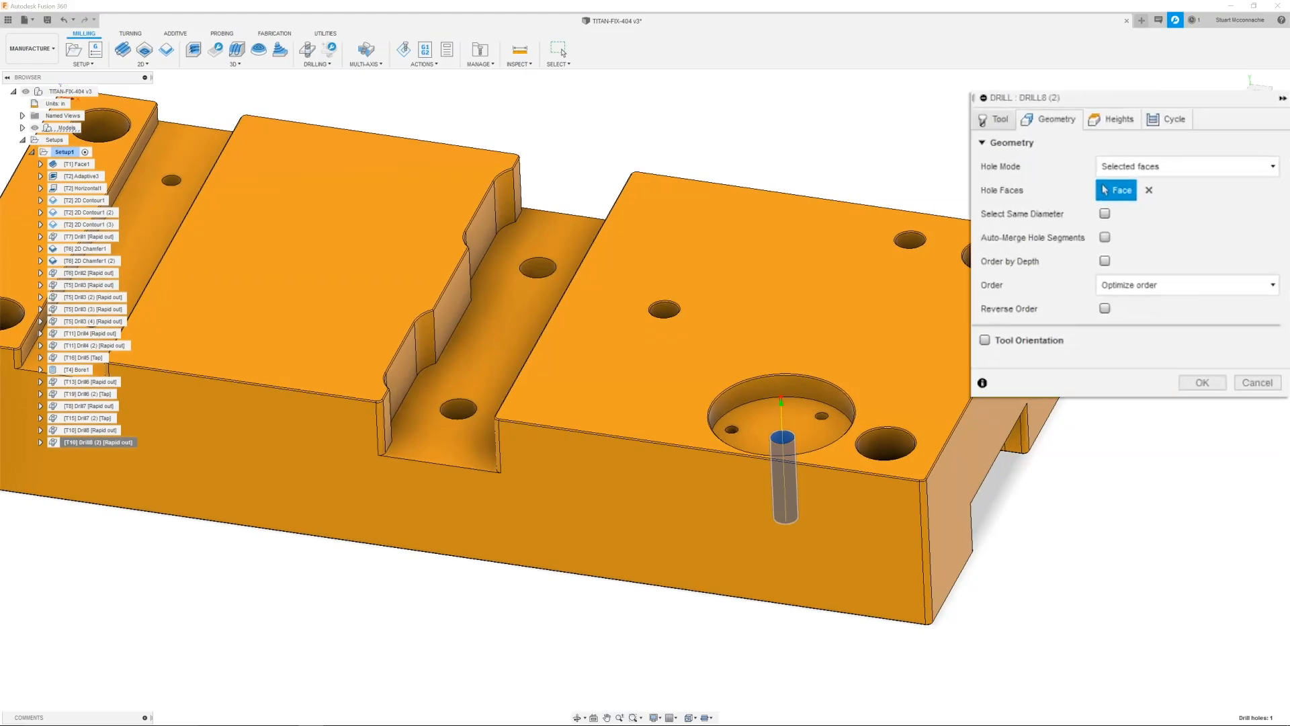
{"action": "left_click", "coordinate": [994, 119]}
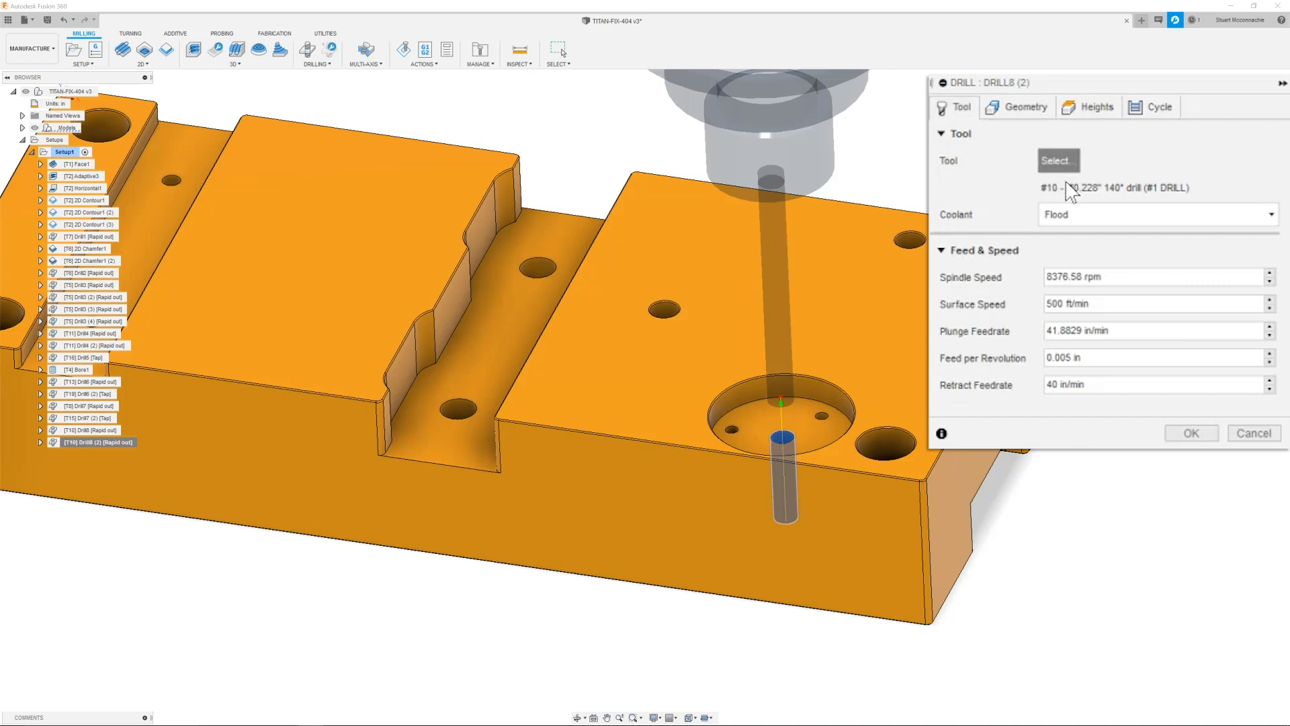
{"action": "left_click", "coordinate": [1058, 160]}
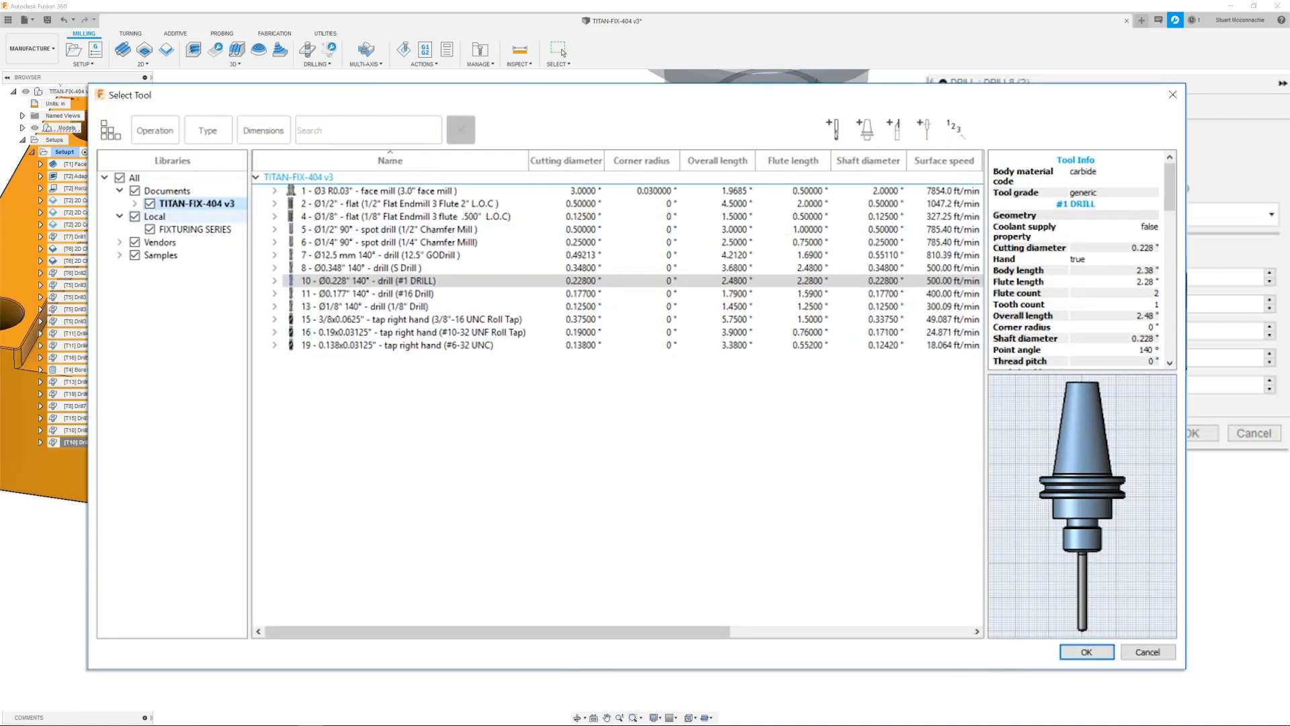
{"action": "left_click", "coordinate": [182, 229]}
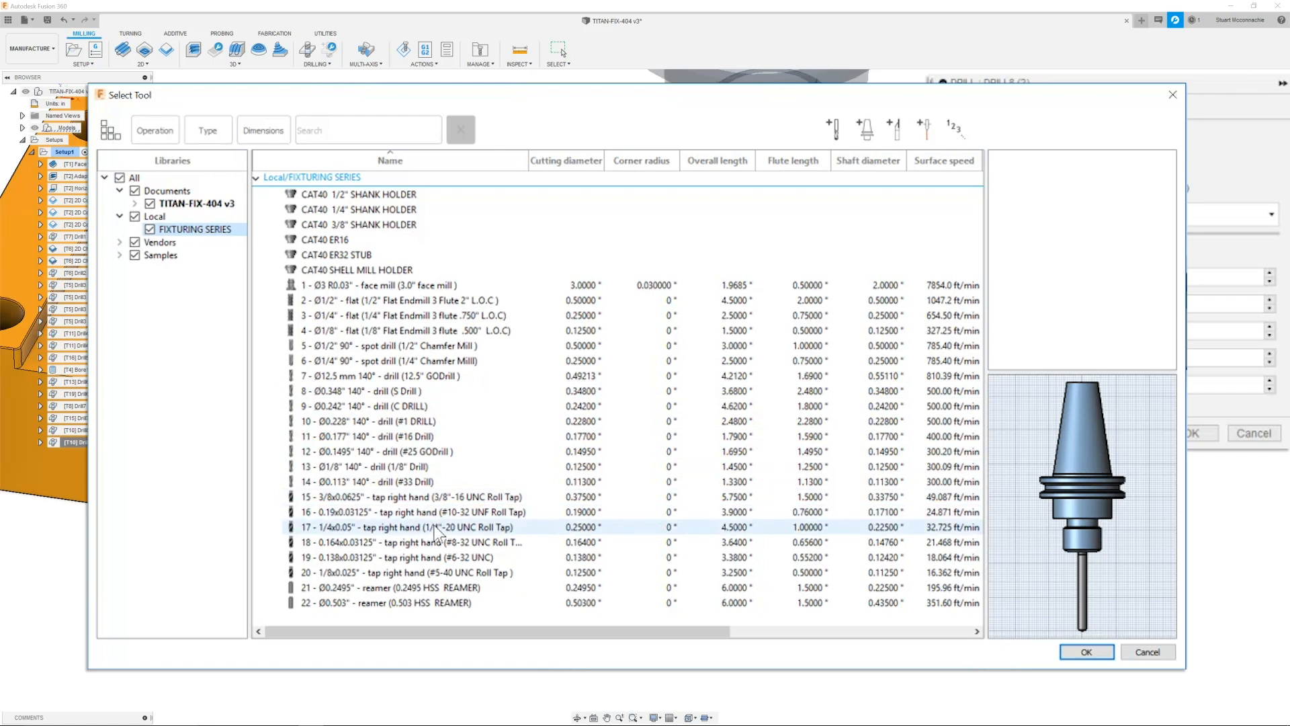
{"action": "left_click", "coordinate": [403, 527]}
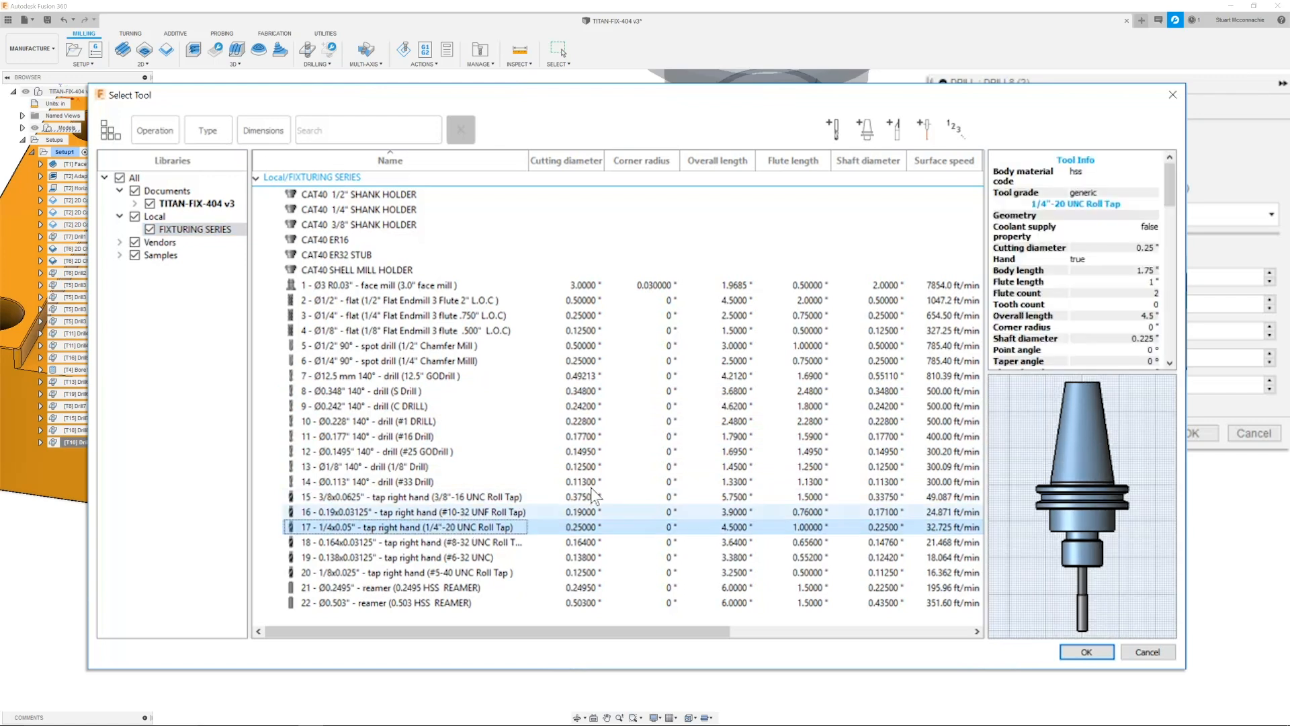
{"action": "left_click", "coordinate": [1086, 651]}
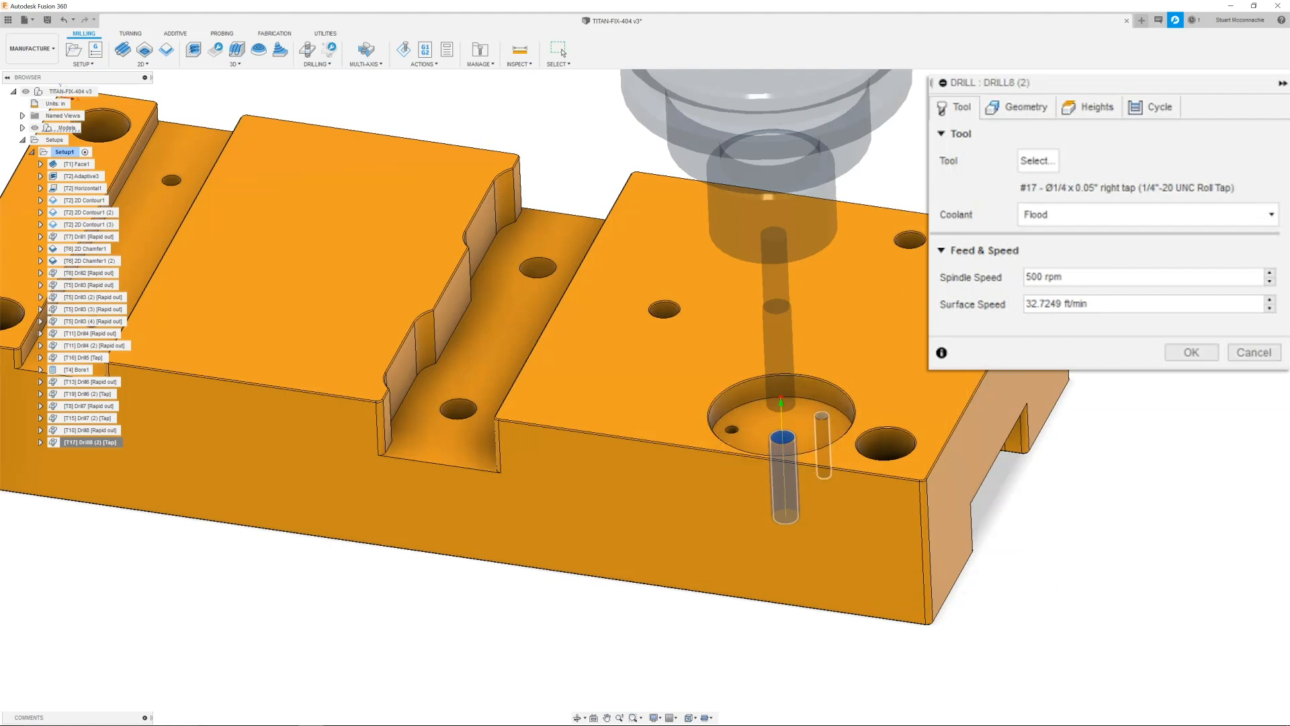
Disable Drill Tip Through Bottom for the 1/4"-20 tap and complete it with the bottom height at -0.775 in from the hole top.
{"action": "left_click", "coordinate": [1008, 109]}
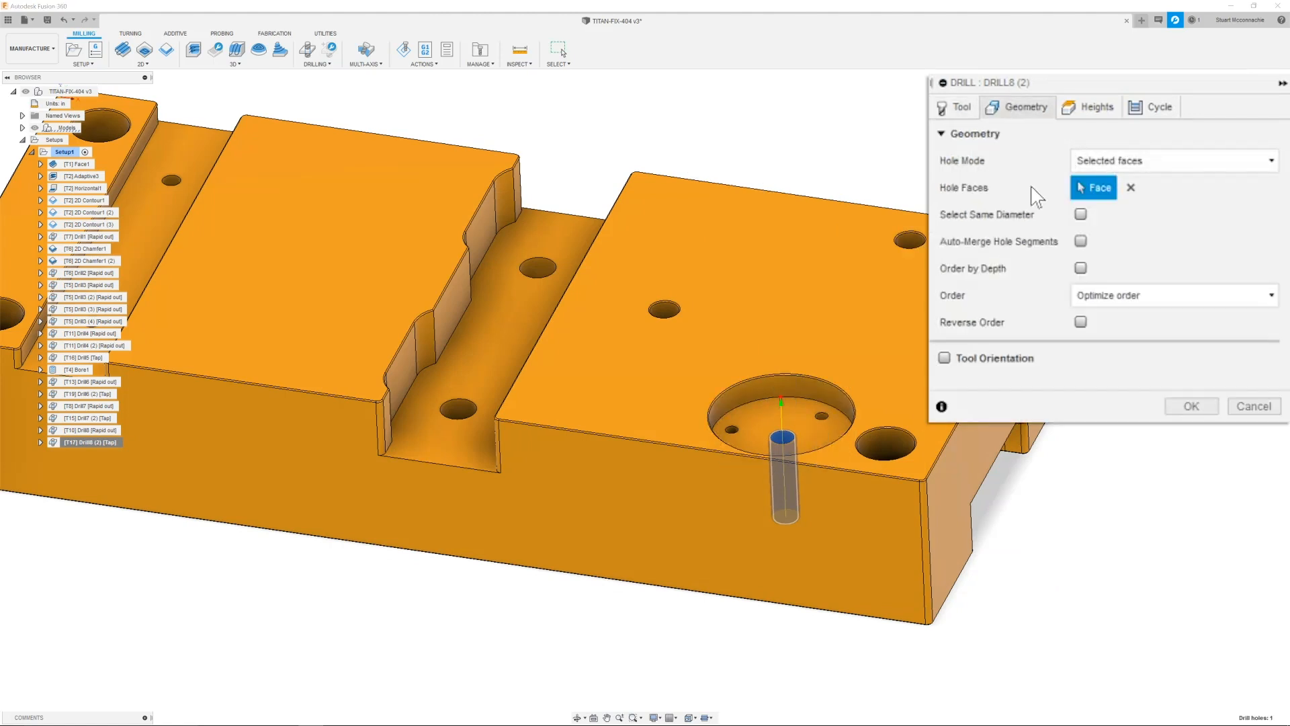
{"action": "middle_click_drag", "start_coordinate": [806, 460], "coordinate": [808, 507], "text": "shift"}
{"action": "left_click", "coordinate": [1097, 107]}
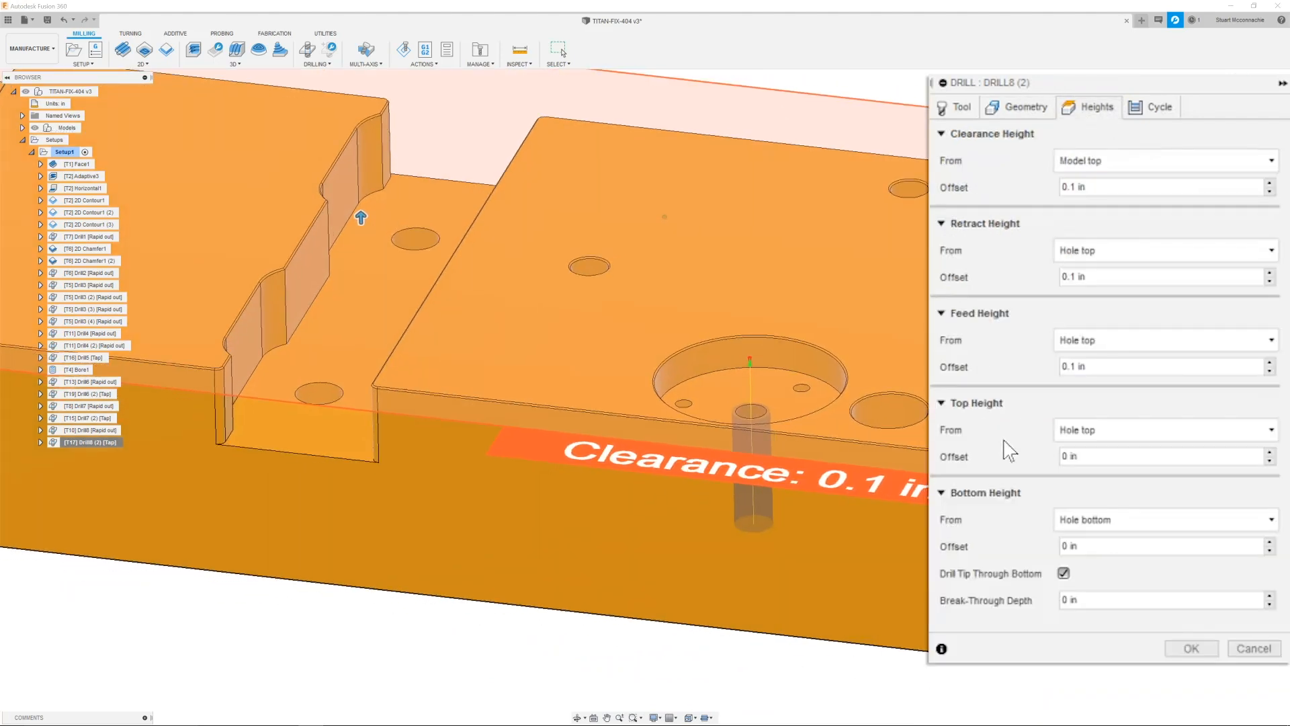
{"action": "left_click", "coordinate": [1063, 573]}
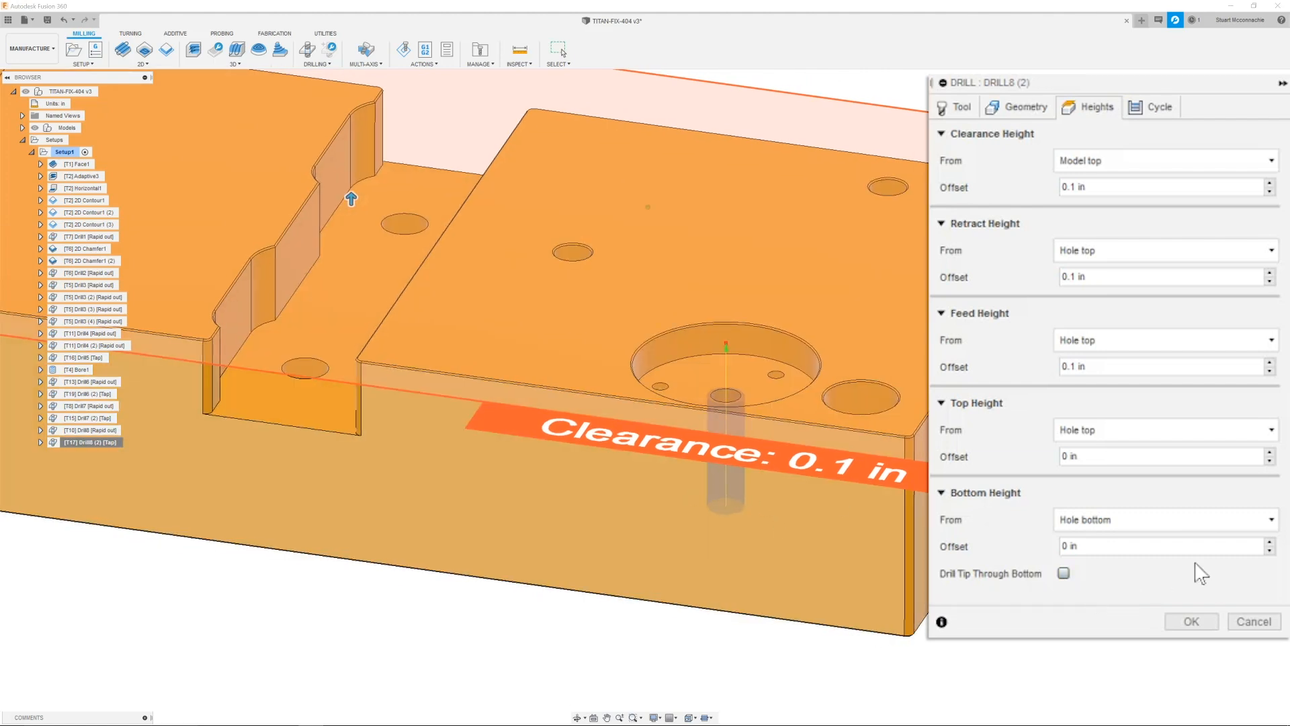
{"action": "scroll", "coordinate": [1117, 578], "scroll_direction": "down", "scroll_amount": 2}
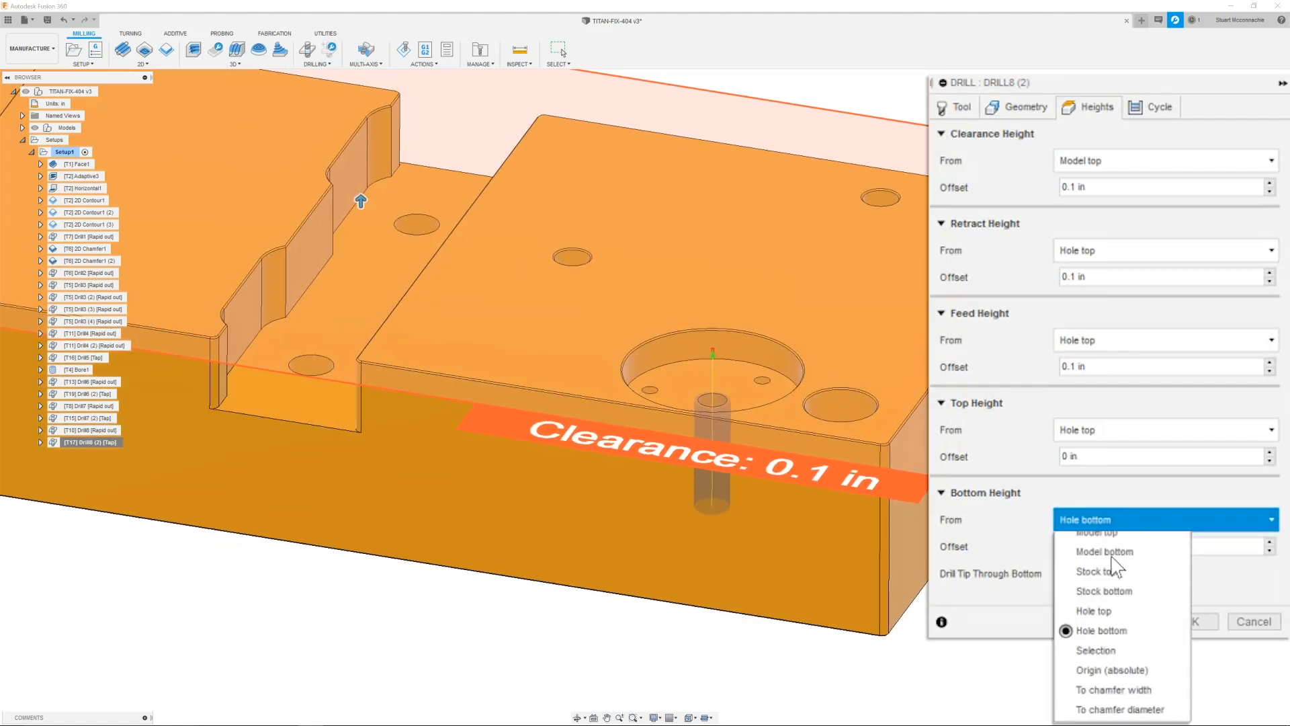
{"action": "left_click", "coordinate": [1120, 611]}
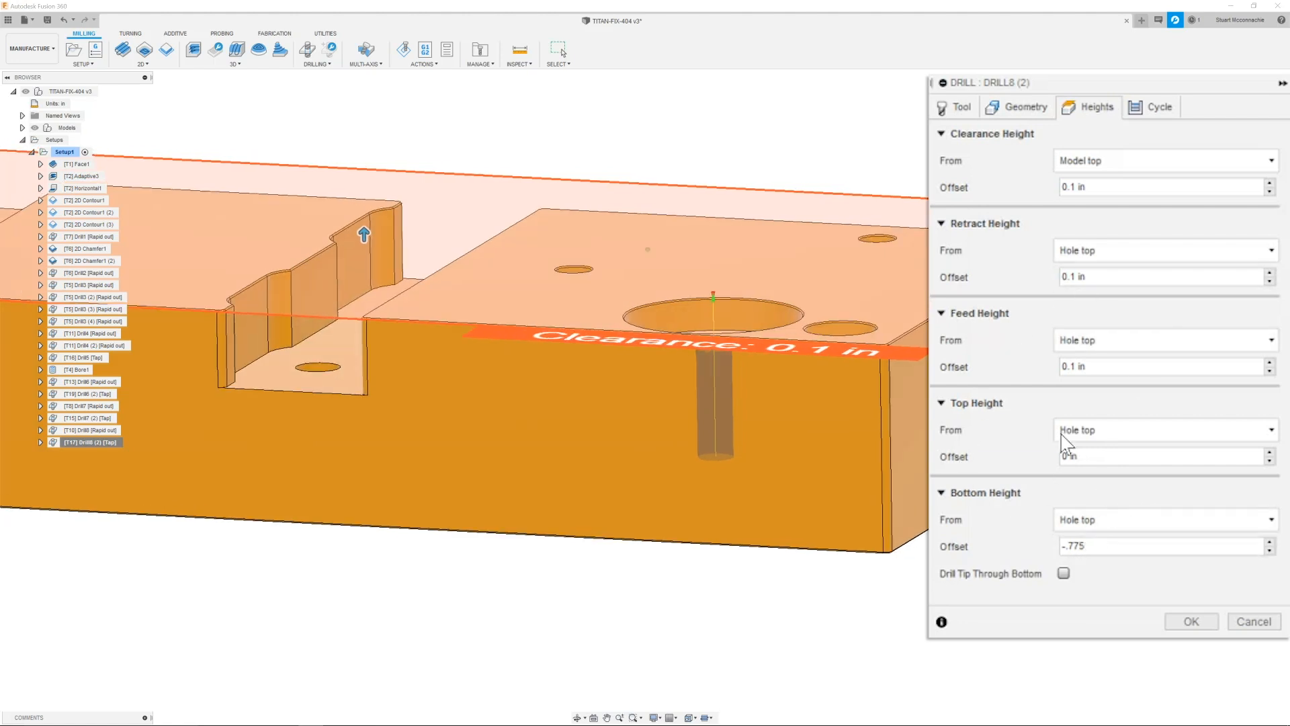
{"action": "left_click", "coordinate": [1151, 109]}
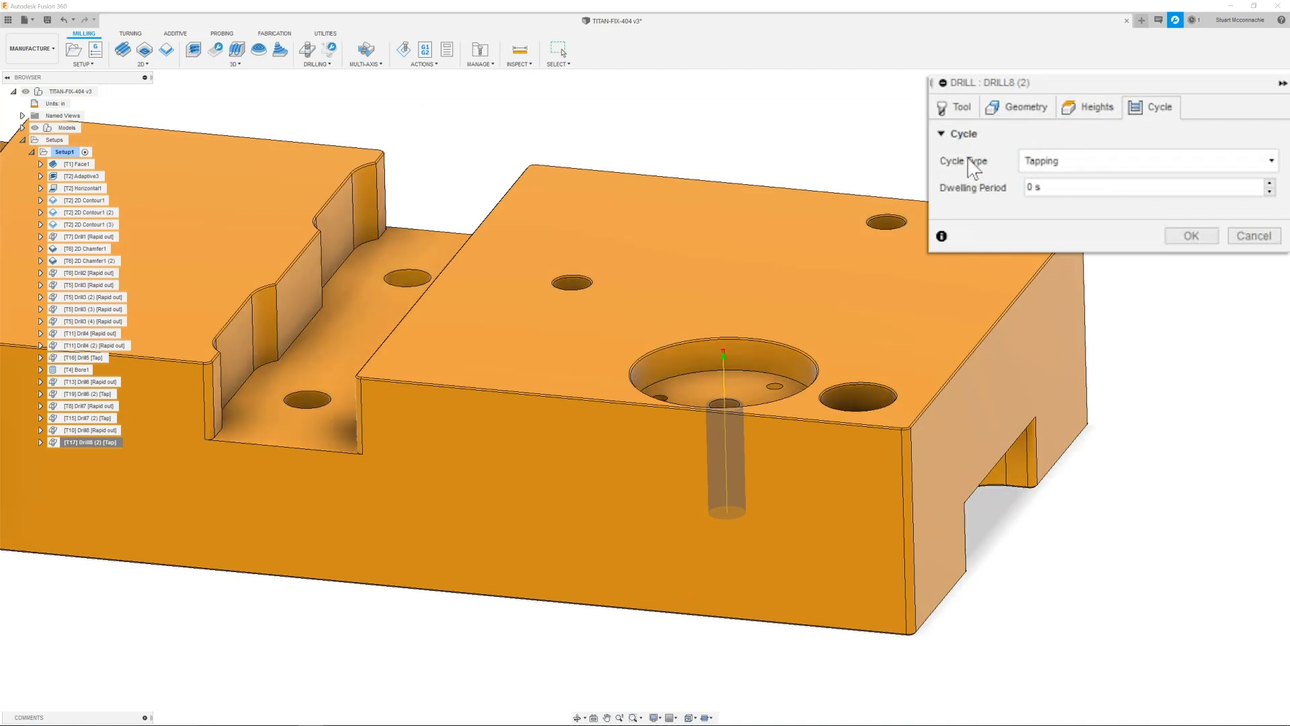
{"action": "left_click", "coordinate": [1179, 239]}
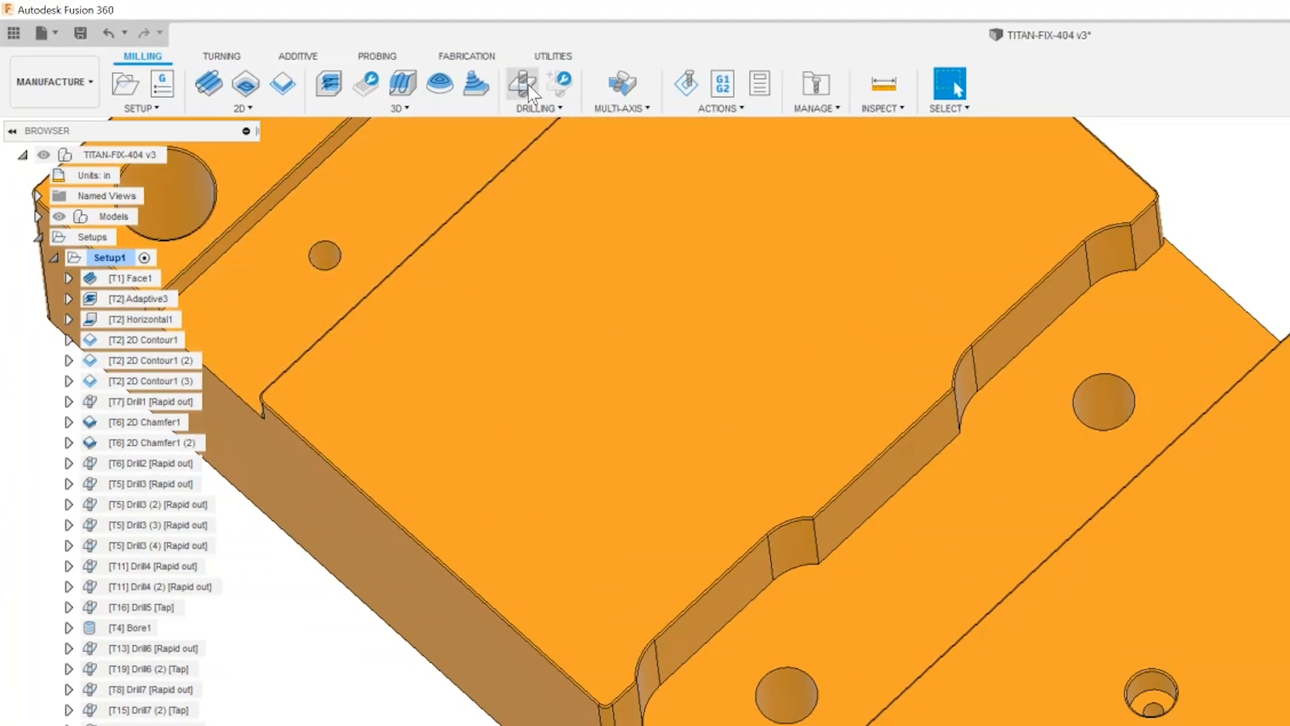
Create a drill operation with the 0.113" #33 Drill (tool 14) from the FIXTURING SERIES library, using 10000 rpm and a 28 in/min plunge feedrate.
{"action": "left_click", "coordinate": [521, 83]}
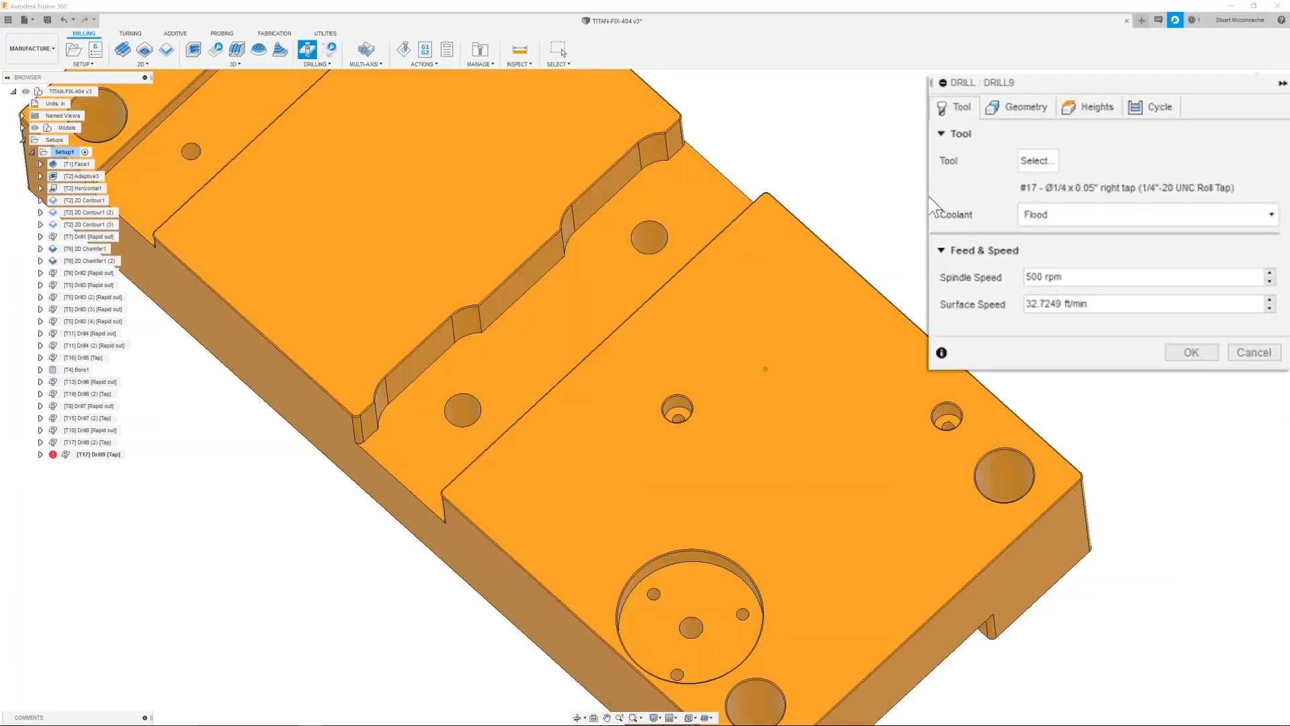
{"action": "left_click", "coordinate": [1038, 161]}
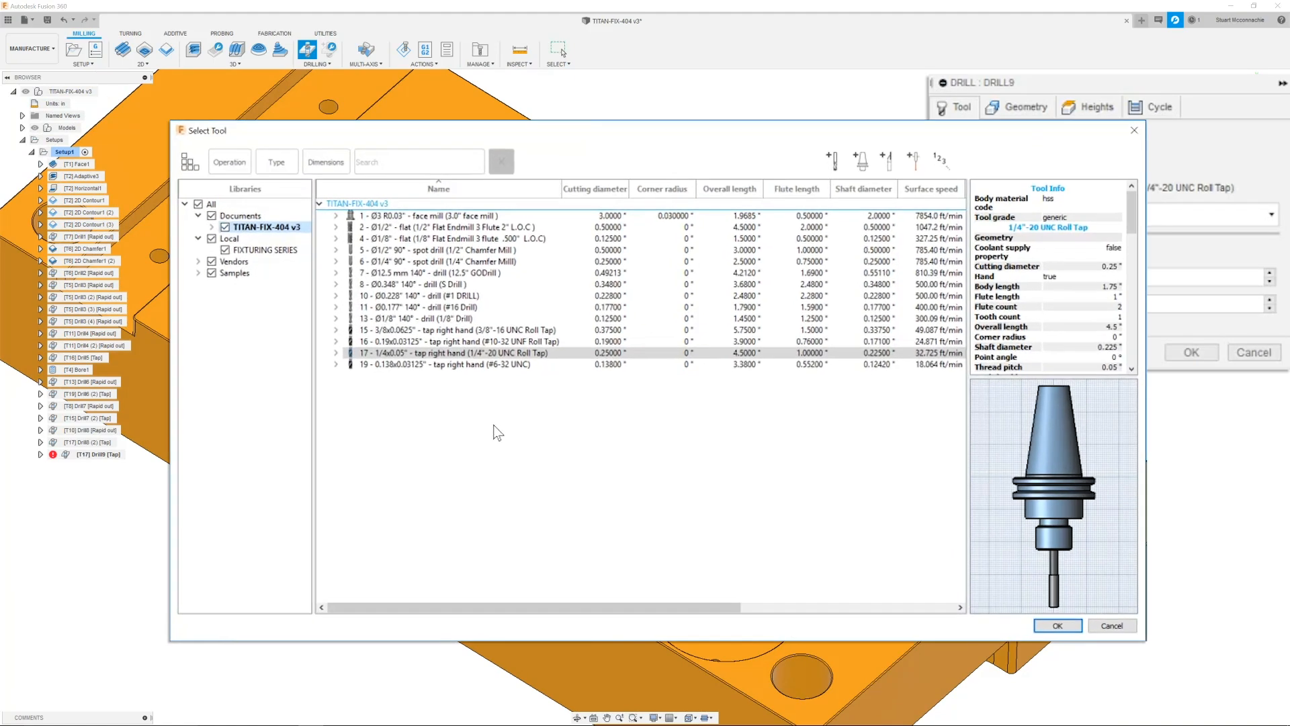
{"action": "left_click", "coordinate": [196, 229]}
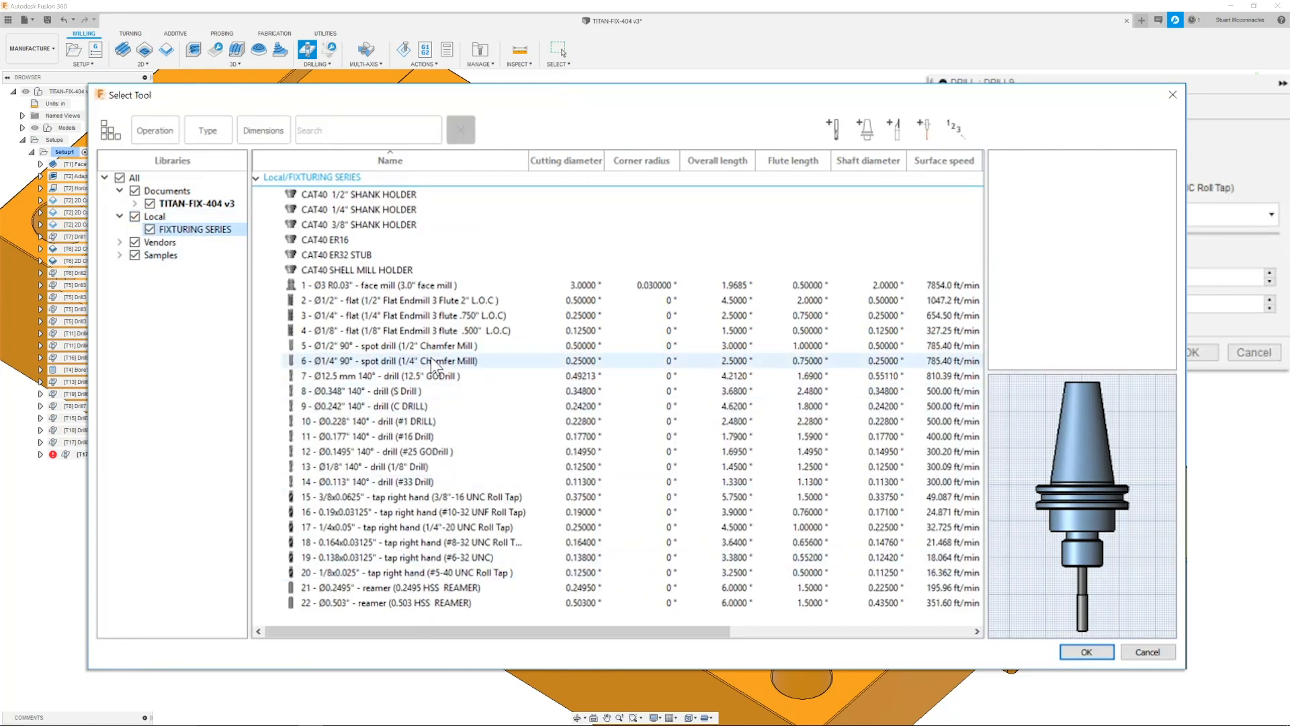
{"action": "left_click", "coordinate": [433, 484]}
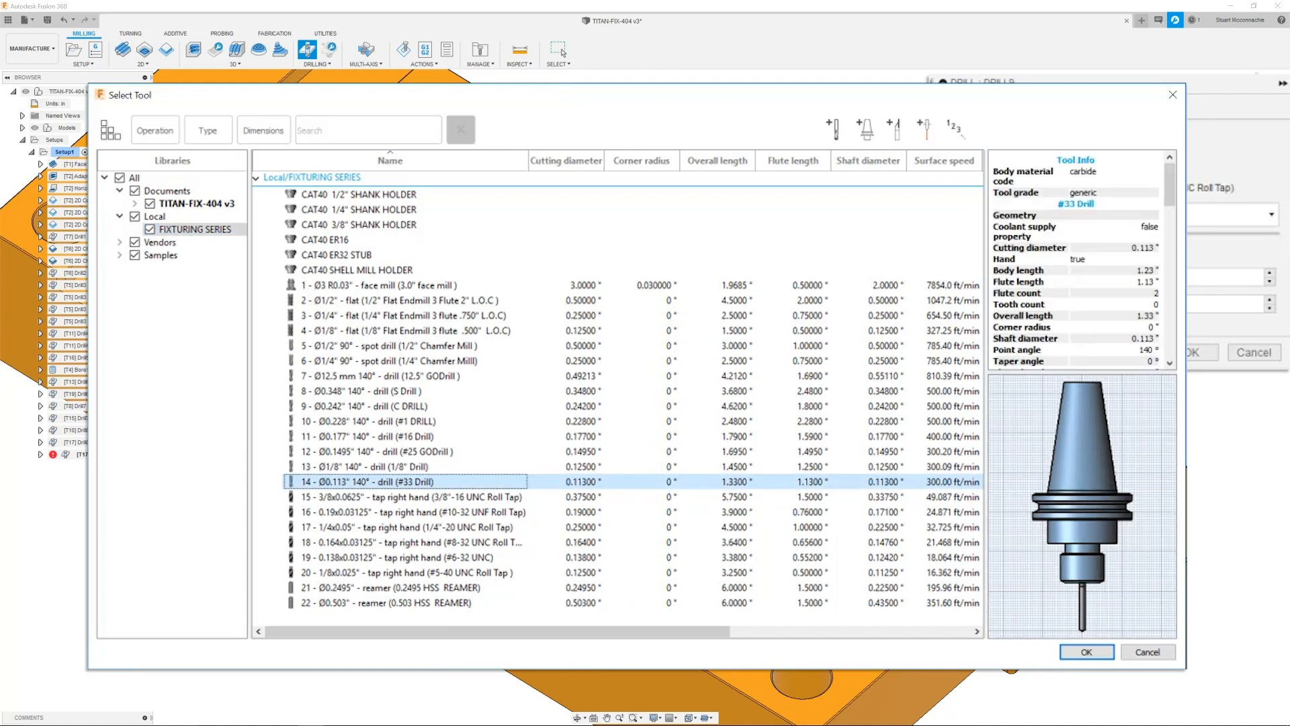
{"action": "left_click", "coordinate": [1086, 652]}
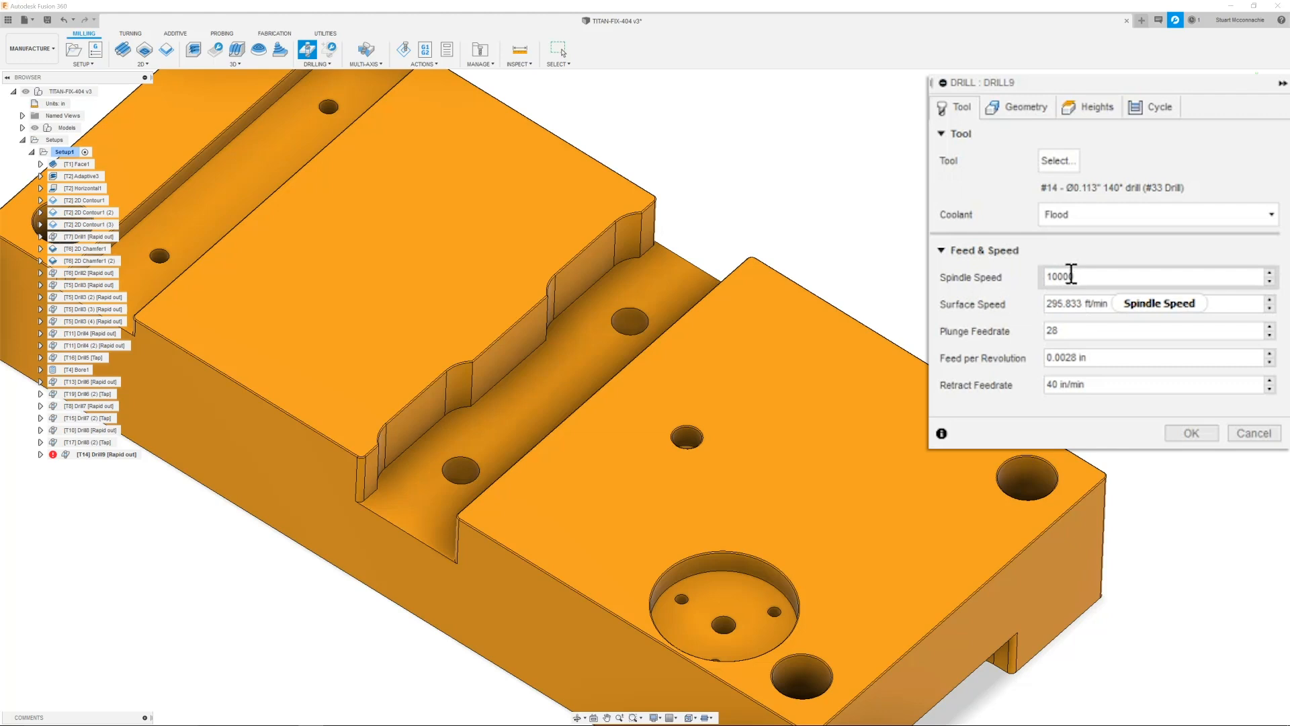
Select the narrow lower bores of the two small counterbored holes as the #33 Drill operation's hole faces.
{"action": "left_click", "coordinate": [1022, 110]}
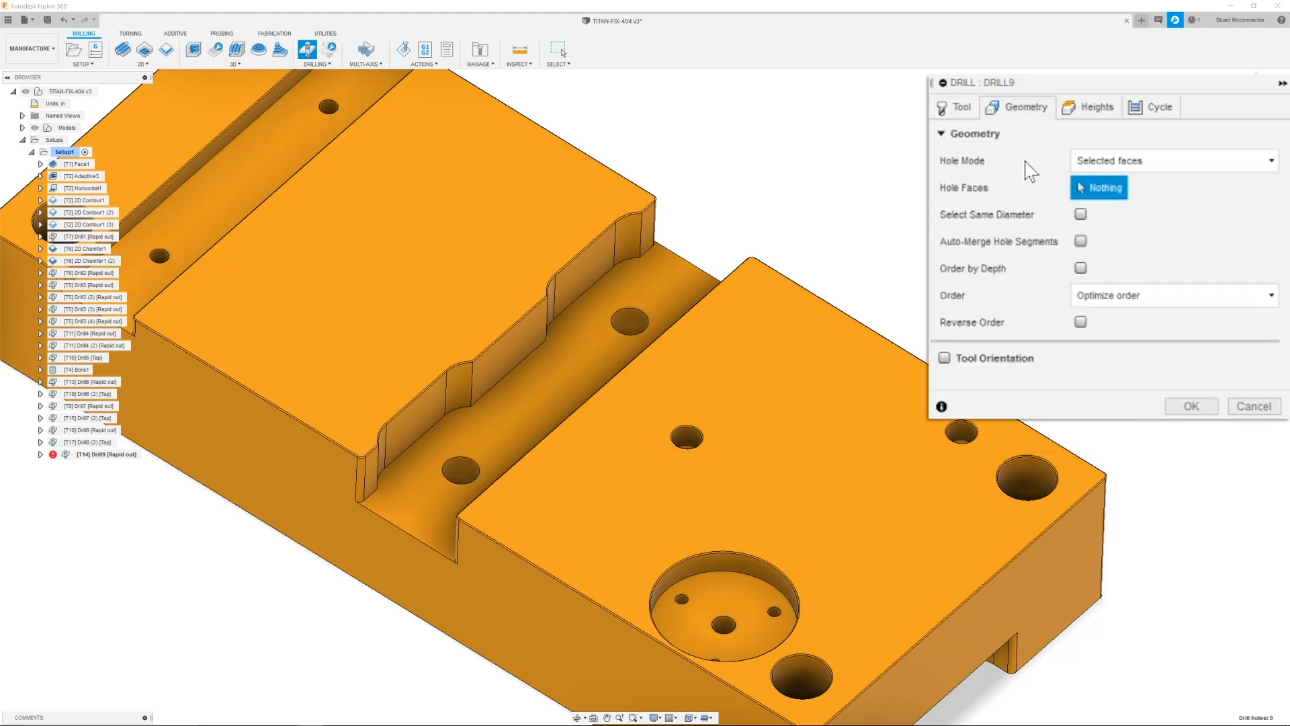
{"action": "scroll", "coordinate": [657, 538], "scroll_direction": "up", "scroll_amount": 10}
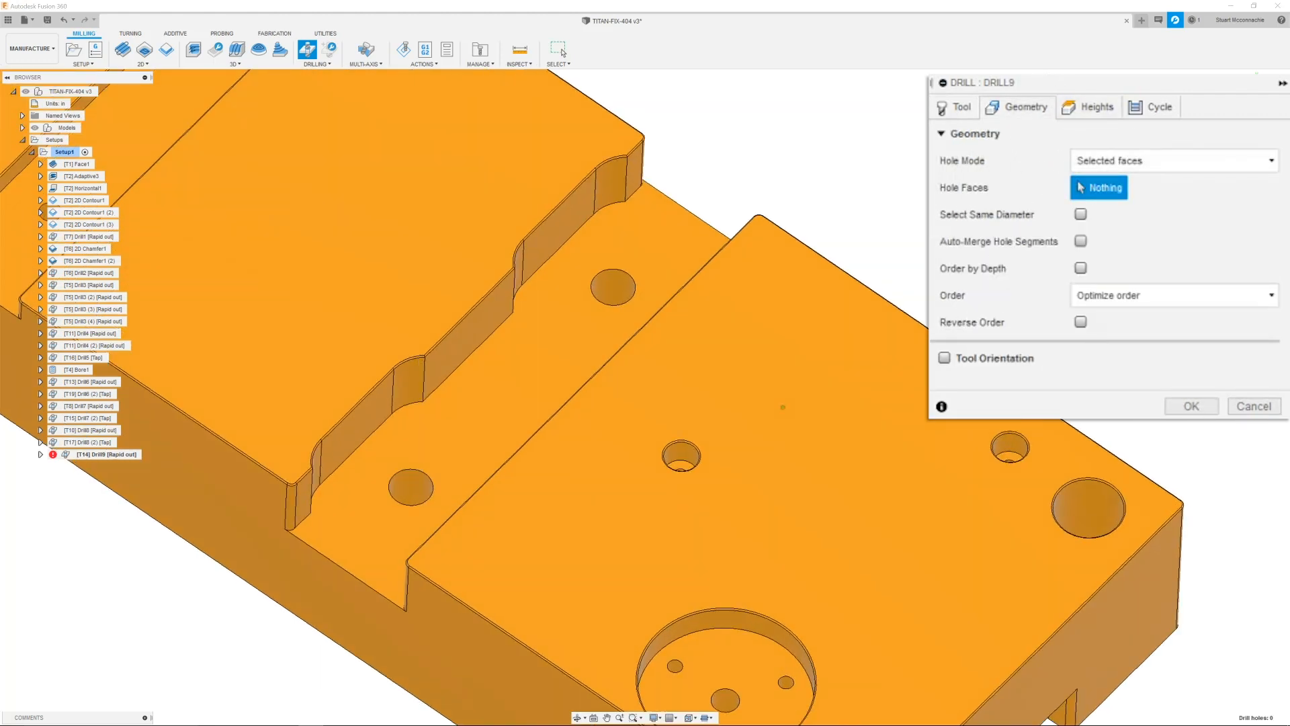
{"action": "middle_click_drag", "start_coordinate": [656, 534], "coordinate": [686, 494], "text": "shift"}
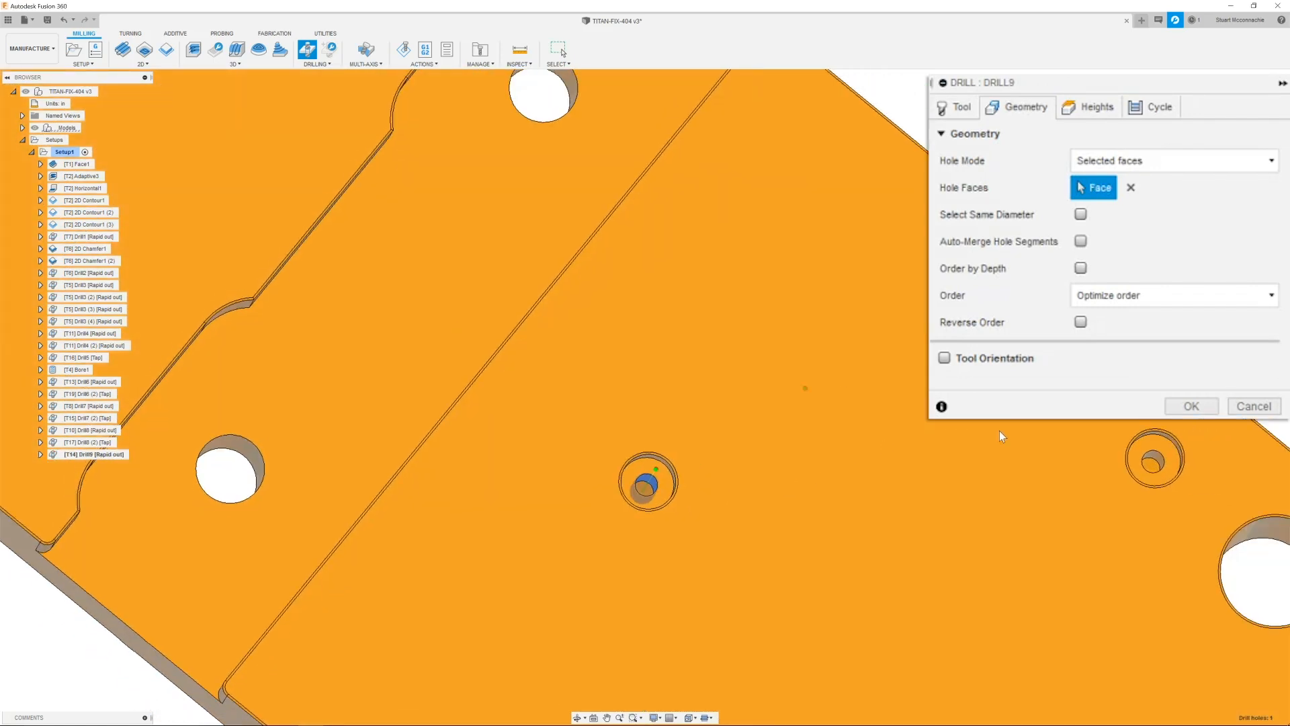
{"action": "middle_click_drag", "start_coordinate": [970, 453], "coordinate": [812, 437], "text": "shift"}
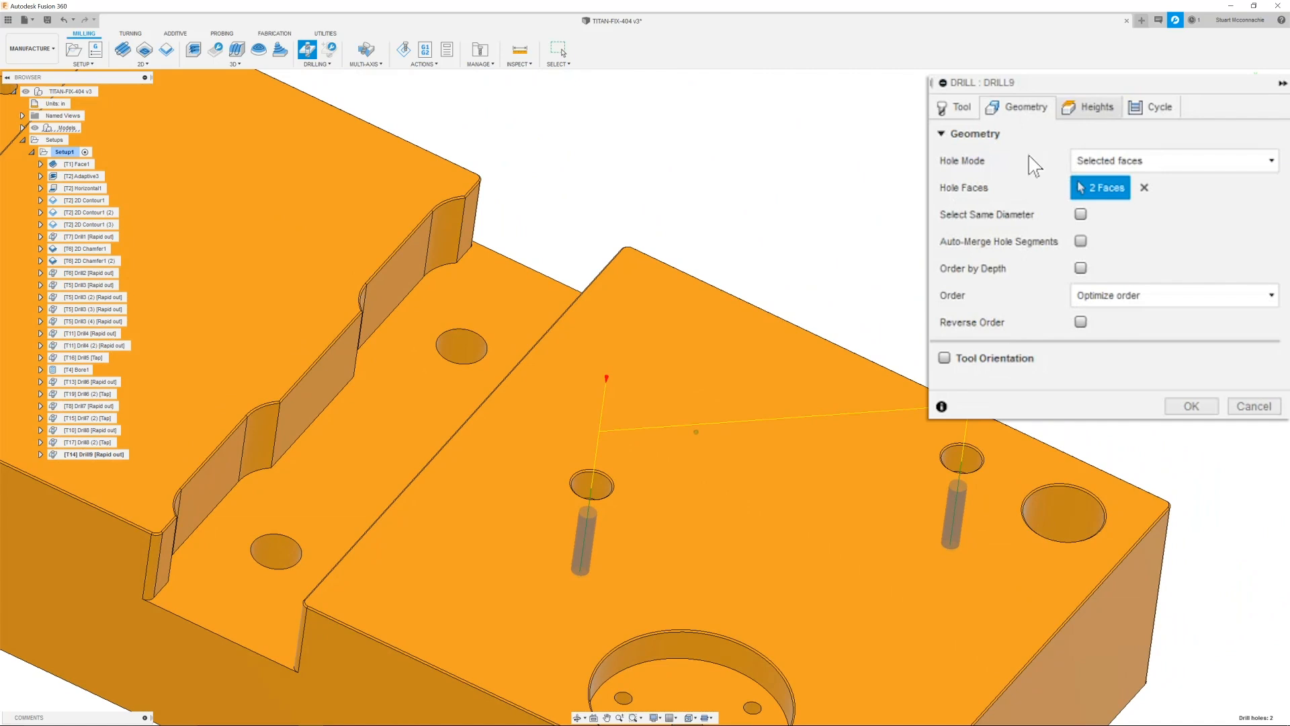
Set the #33 Drill operation's clearance height from the model top with a 0.1 in offset.
{"action": "left_click", "coordinate": [1089, 106]}
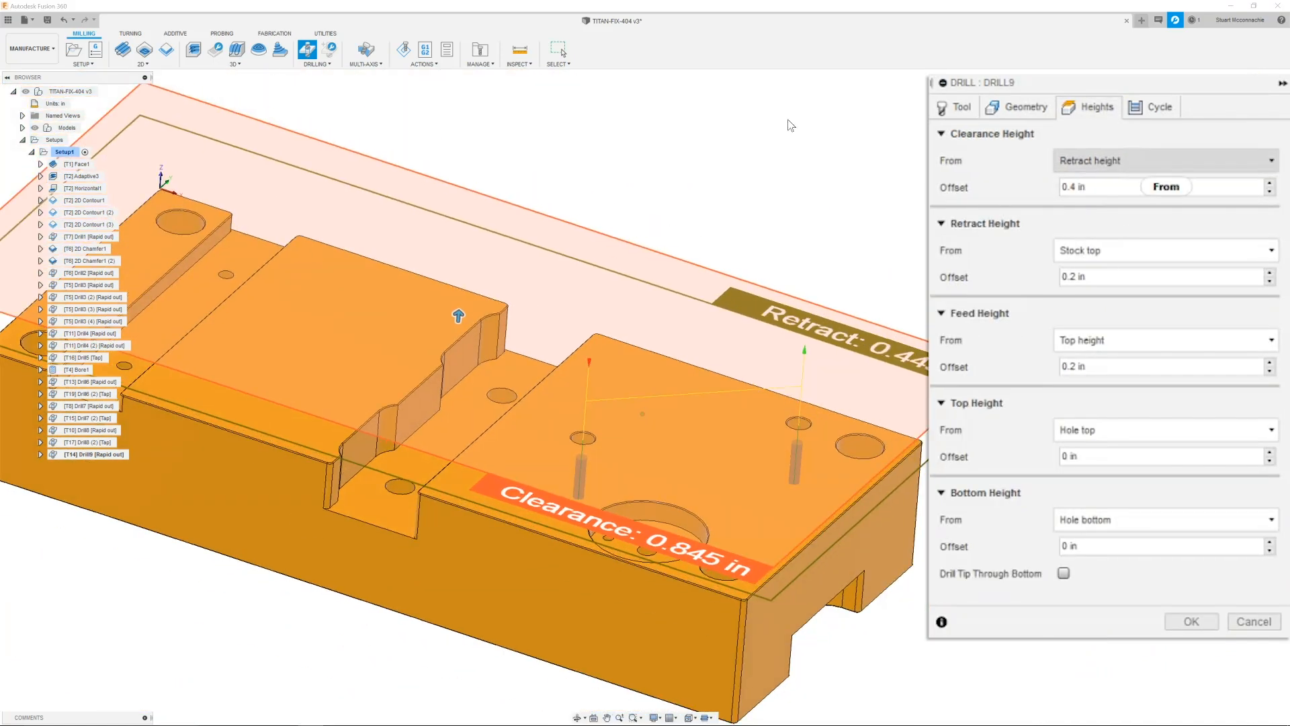
{"action": "left_click", "coordinate": [1115, 160]}
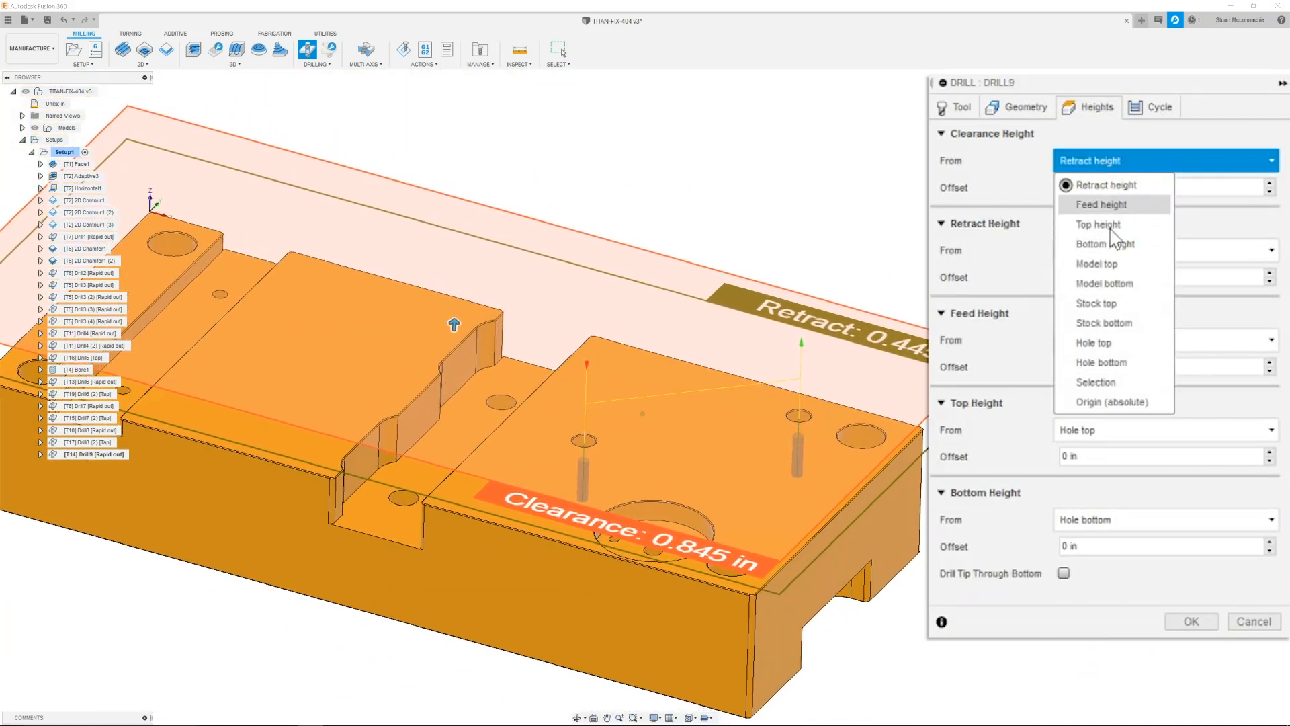
{"action": "left_click", "coordinate": [1099, 264]}
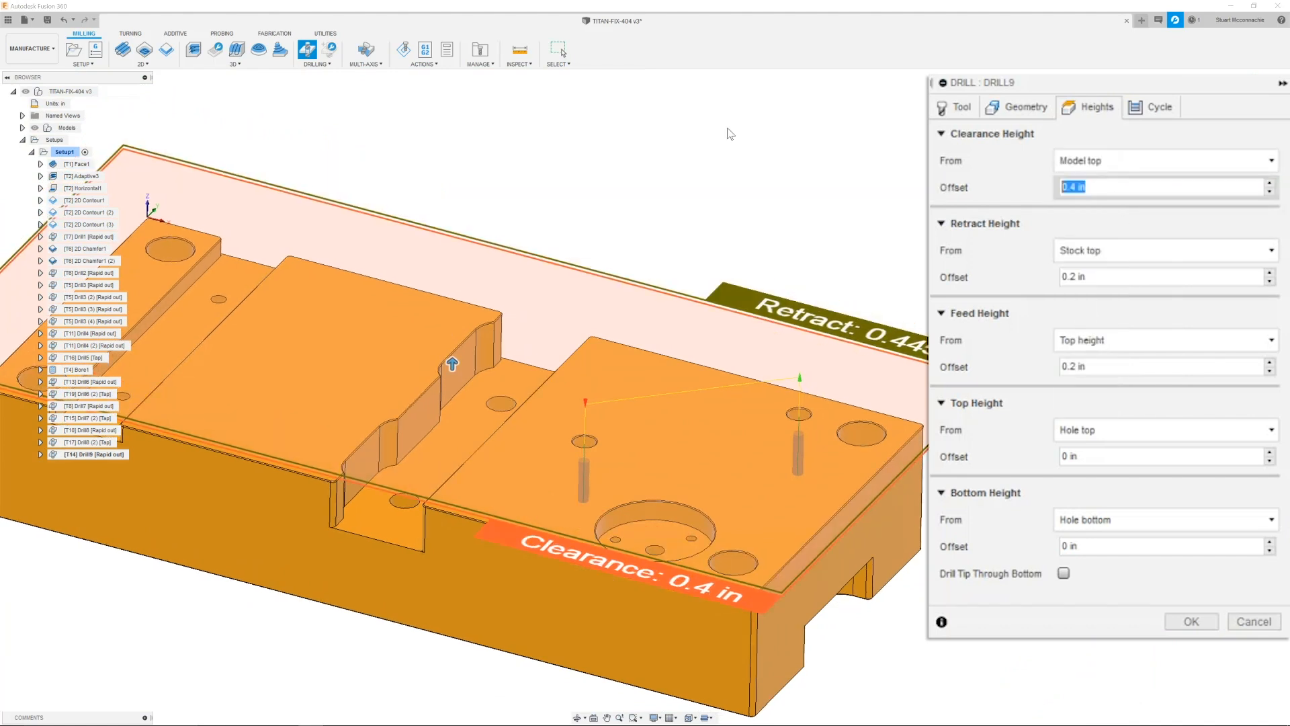
{"action": "type", "text": ".1"}
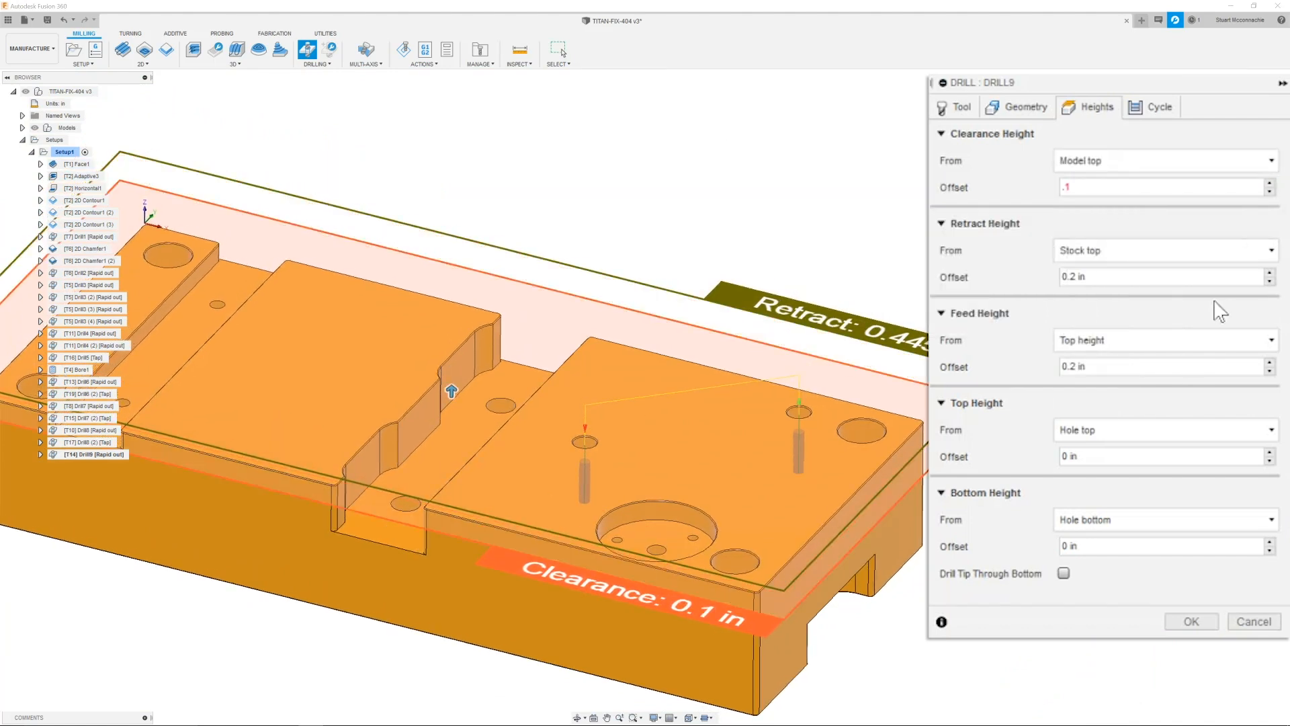
Set the #33 Drill operation's retract height from the hole top with a 0.1 in offset.
{"action": "left_click", "coordinate": [1156, 250]}
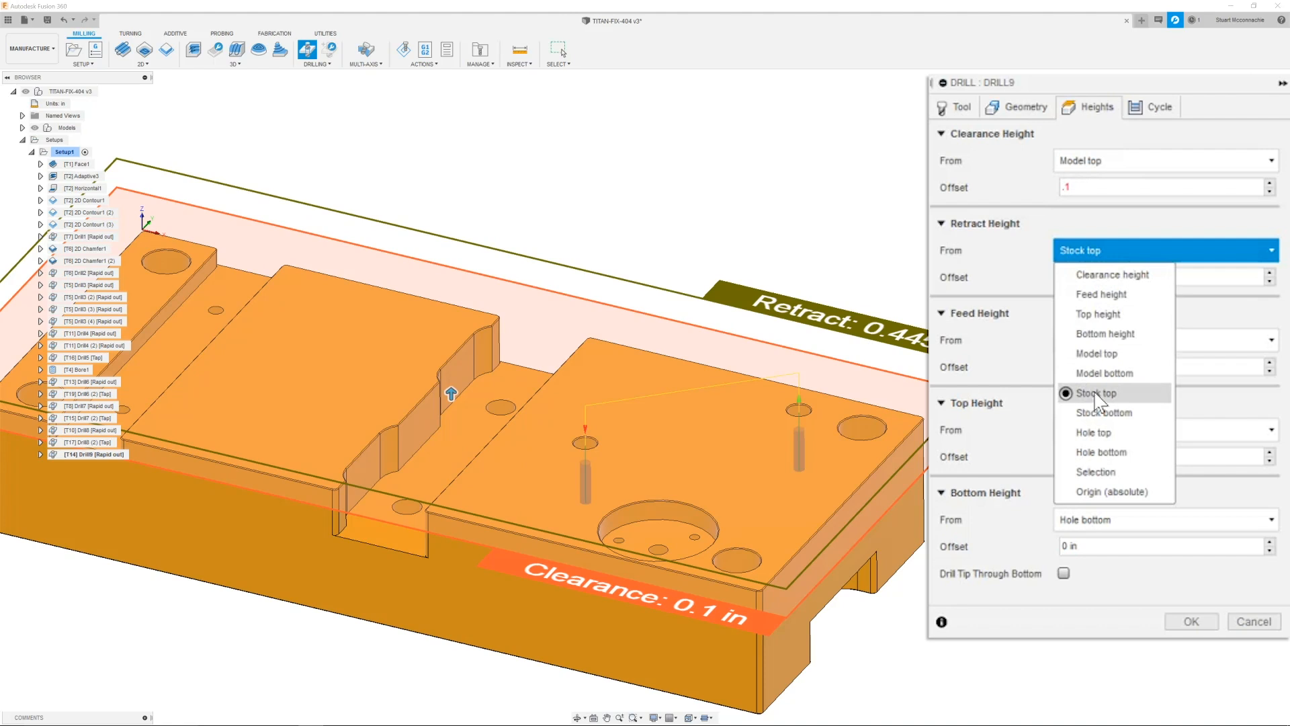
{"action": "left_click", "coordinate": [1102, 432]}
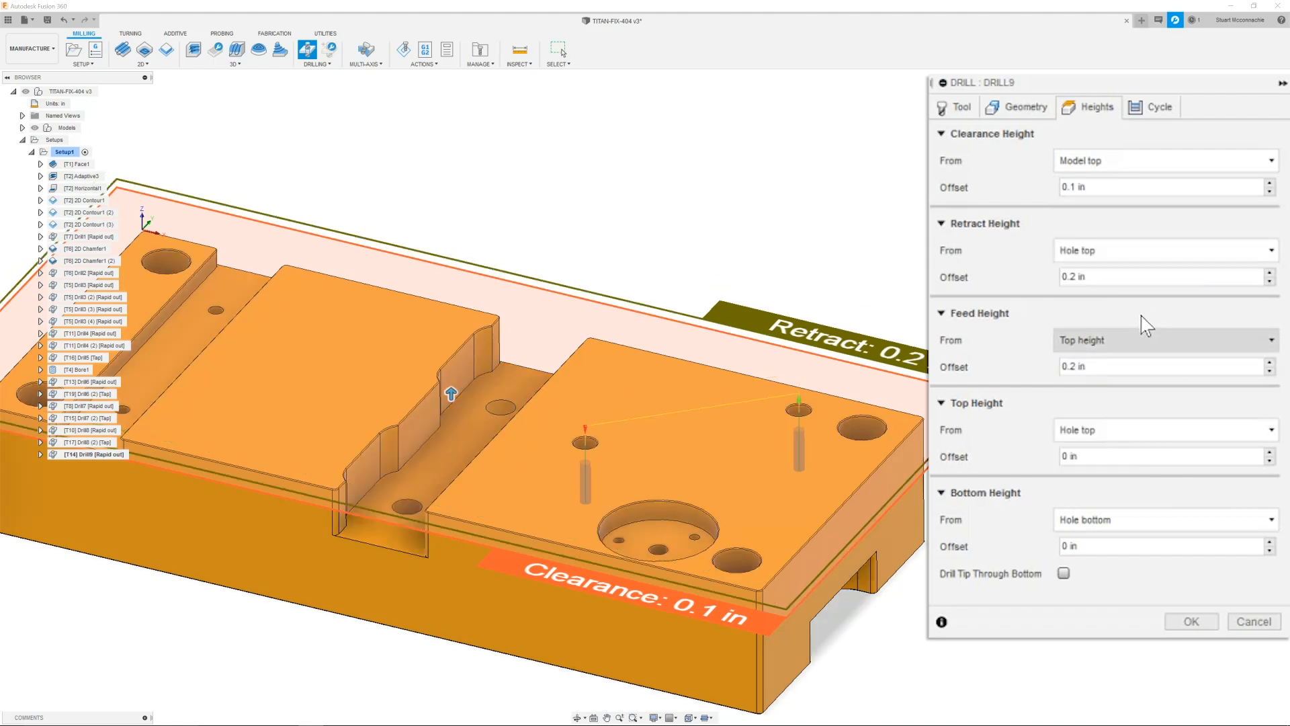
{"action": "left_click", "coordinate": [1165, 277]}
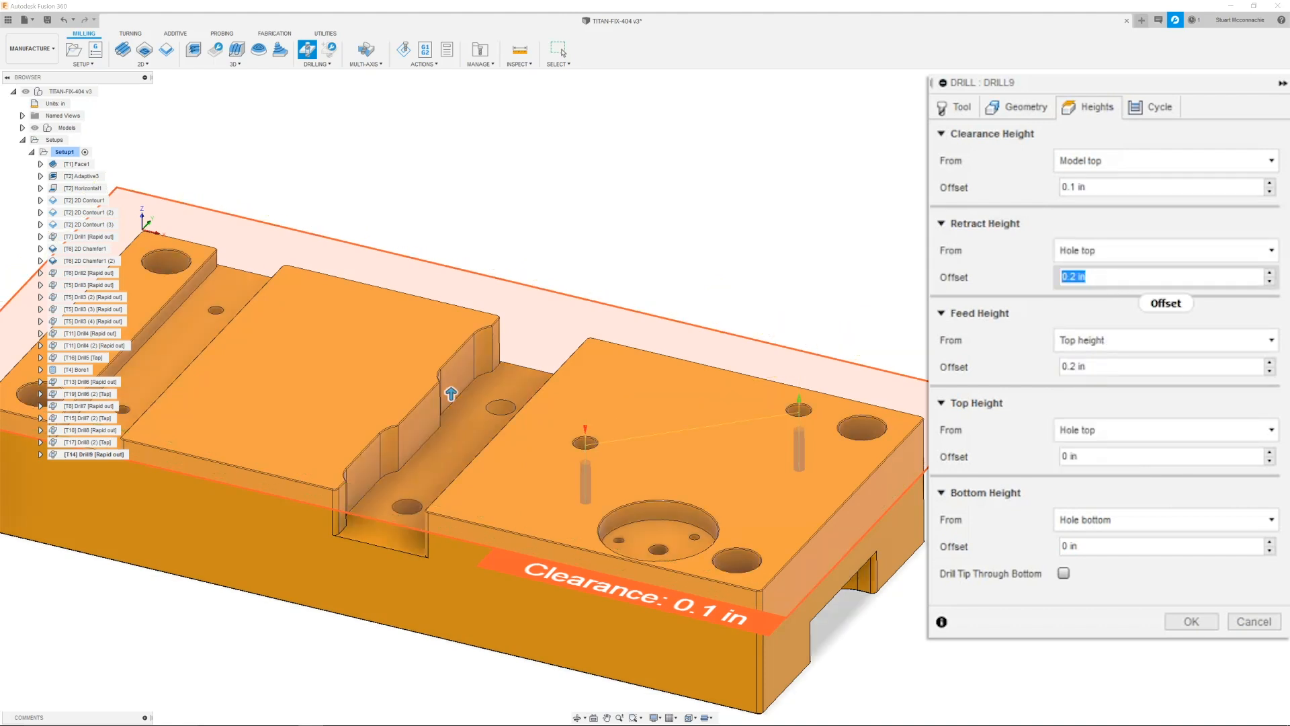
Set the #33 Drill operation's feed height from the model top with a 0.1 in offset.
{"action": "left_click", "coordinate": [1125, 367]}
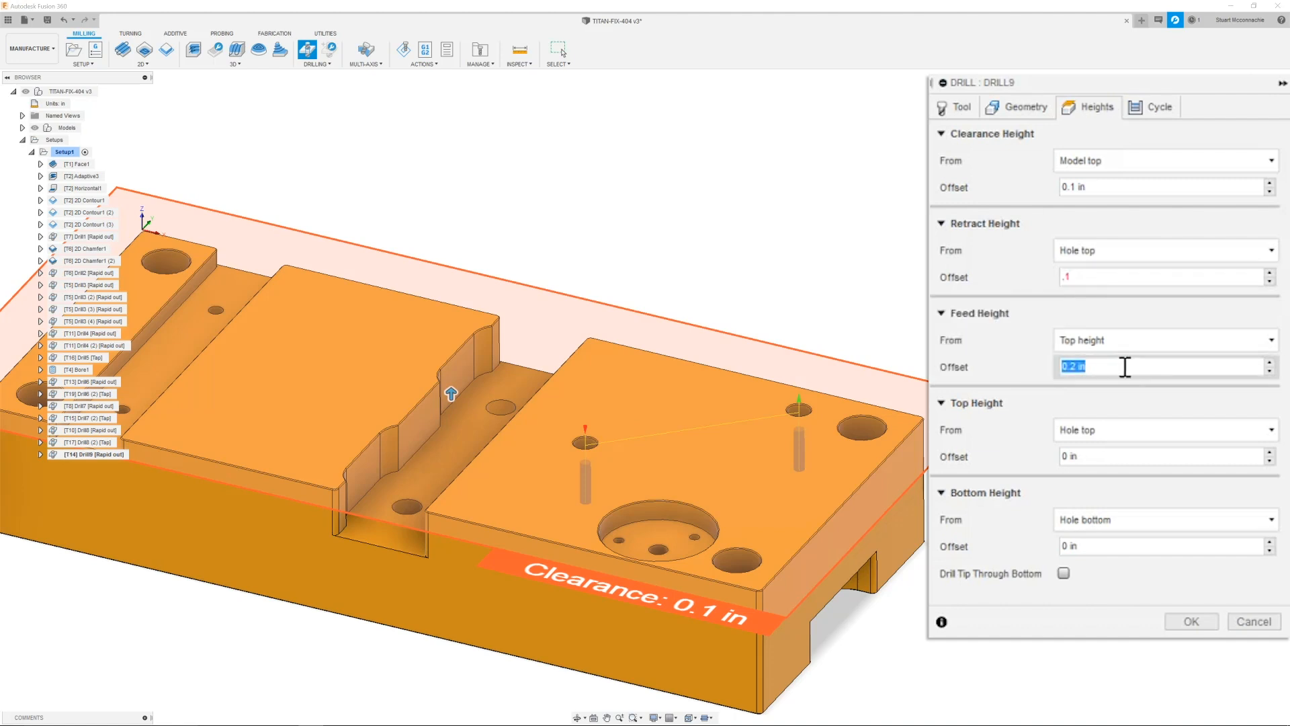
{"action": "type", "text": ".1"}
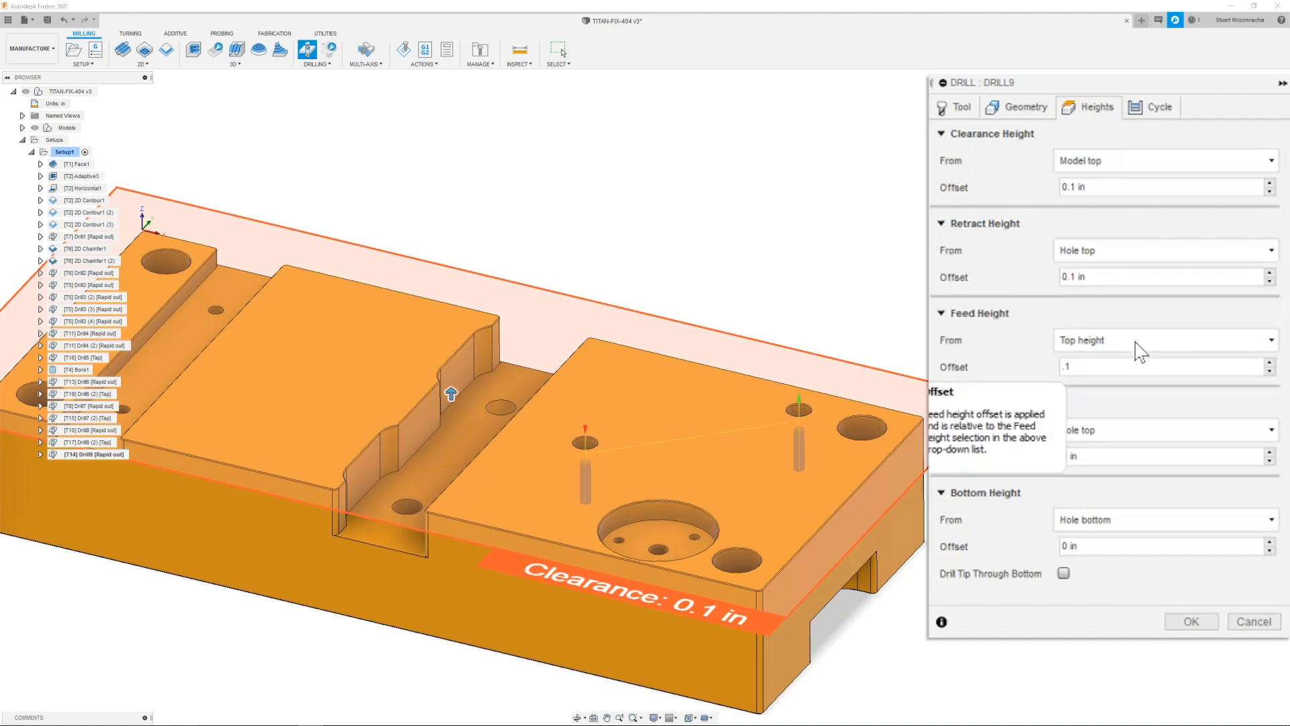
{"action": "left_click", "coordinate": [1134, 342]}
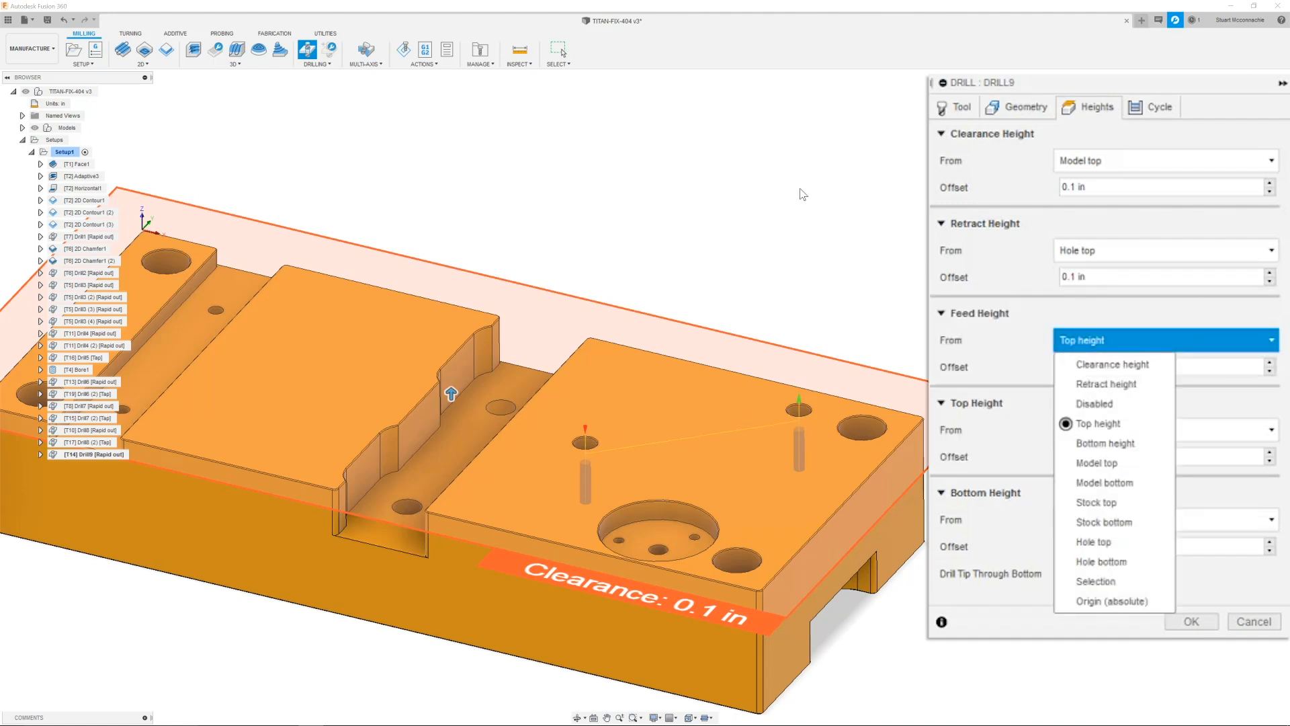
{"action": "left_click", "coordinate": [1102, 541]}
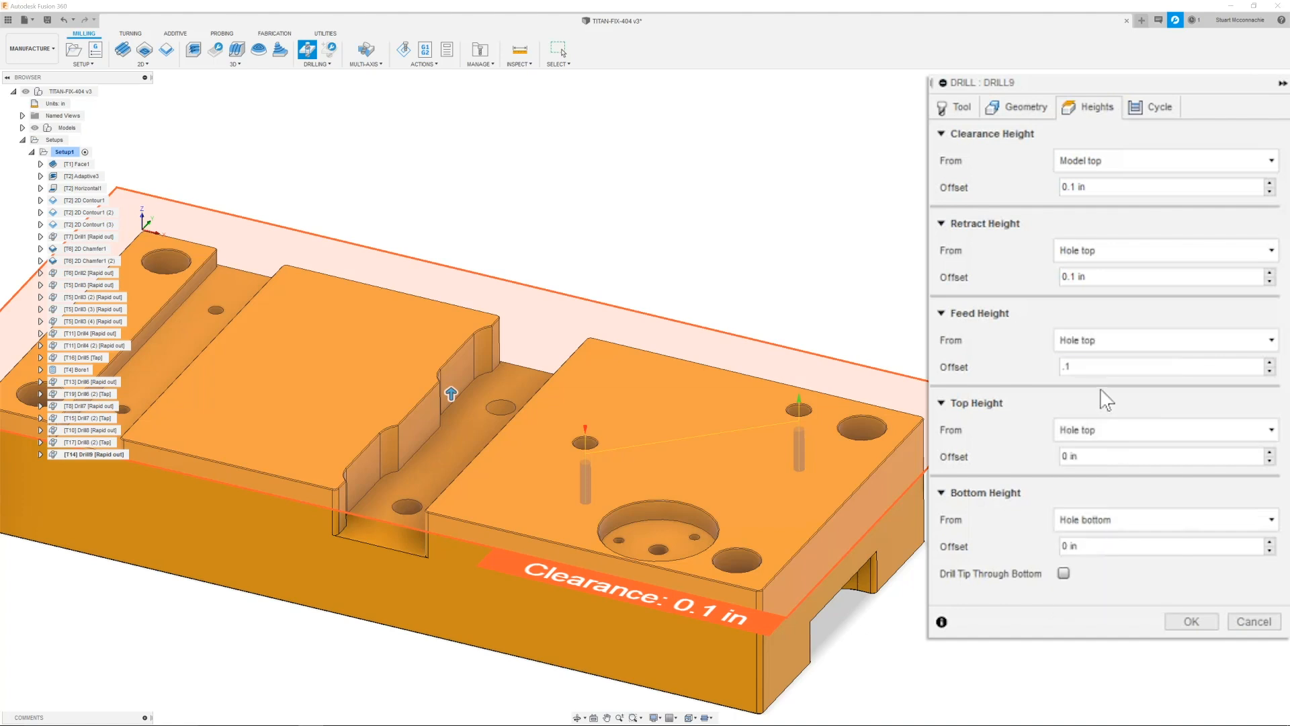
{"action": "scroll", "coordinate": [792, 450], "scroll_direction": "up", "scroll_amount": 3}
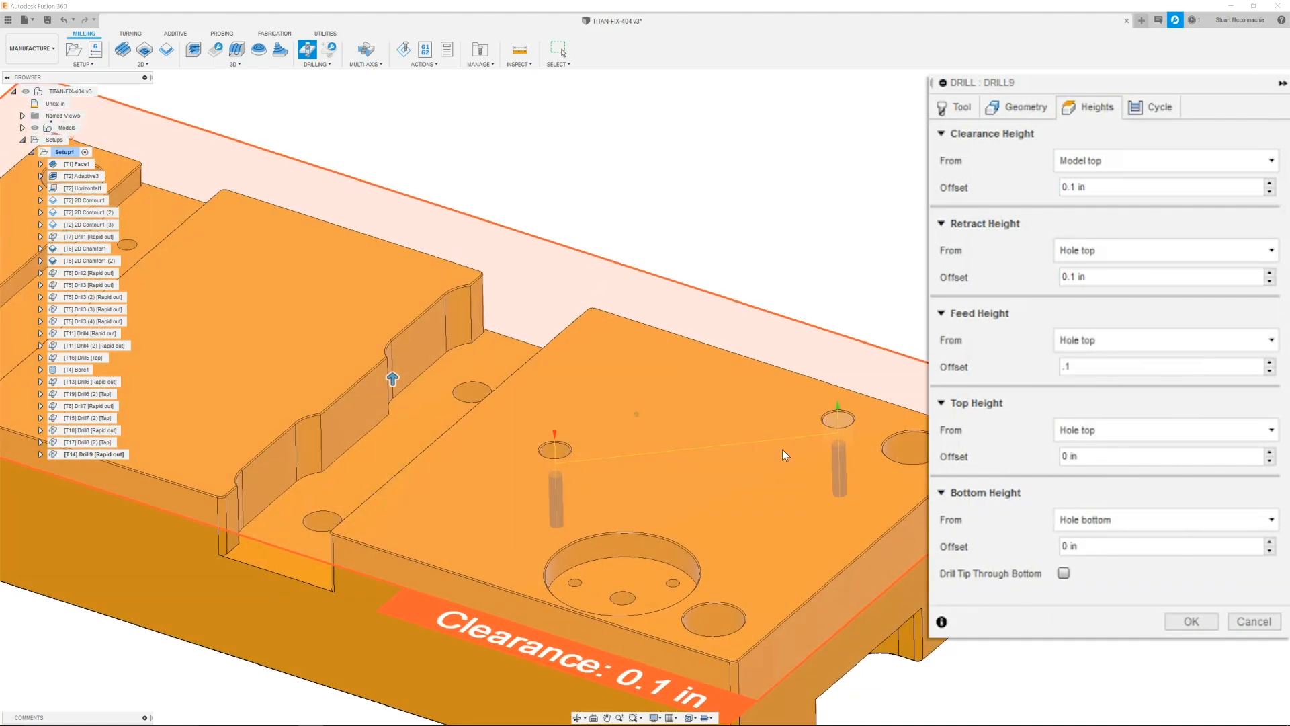
{"action": "left_click", "coordinate": [1136, 341]}
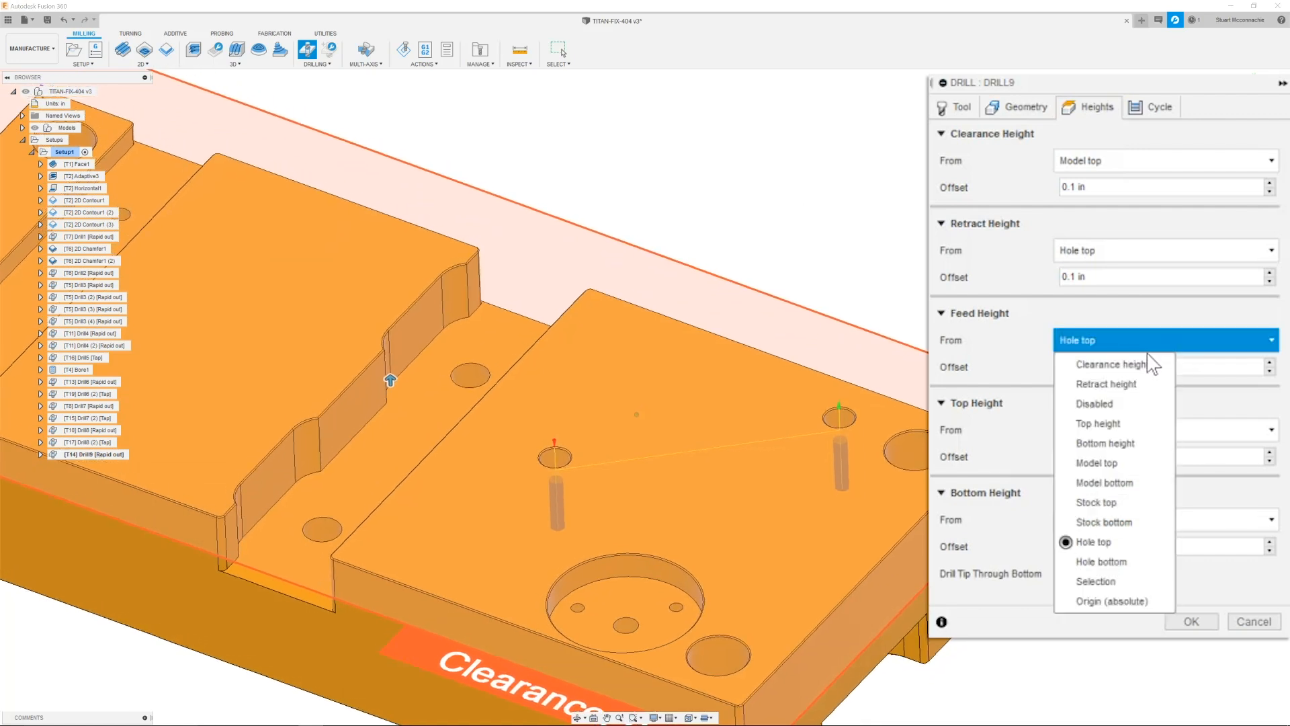
{"action": "left_click", "coordinate": [1096, 463]}
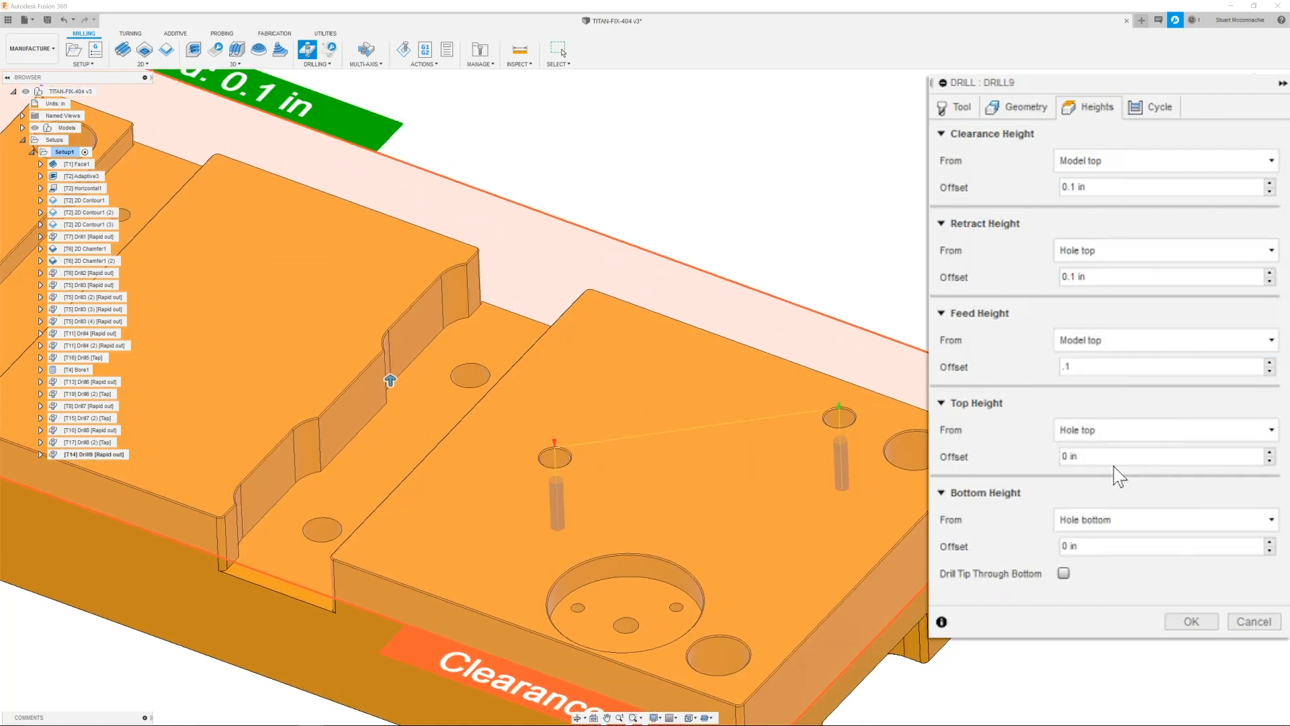
{"action": "middle_click_drag", "start_coordinate": [965, 542], "coordinate": [1102, 414], "text": "shift"}
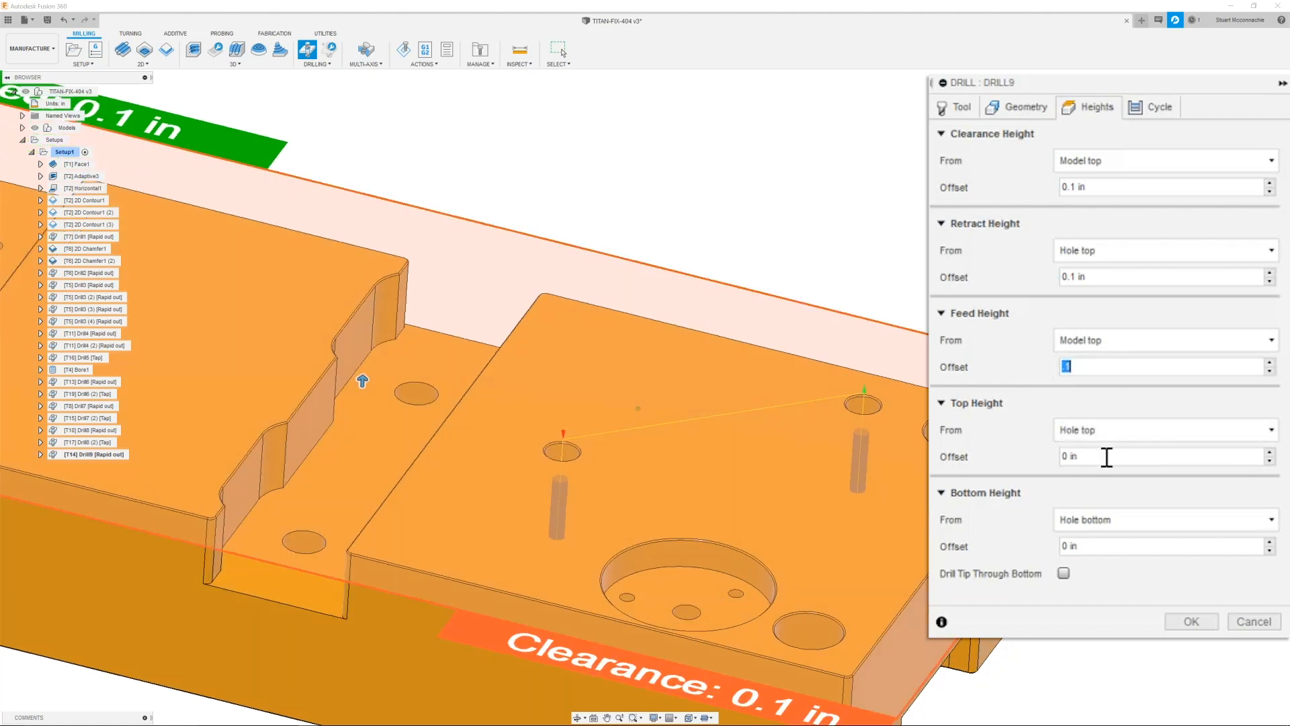
Enable Drill Tip Through Bottom for the #33 Drill and complete the operation with the Drilling - rapid out cycle.
{"action": "left_click", "coordinate": [1113, 456]}
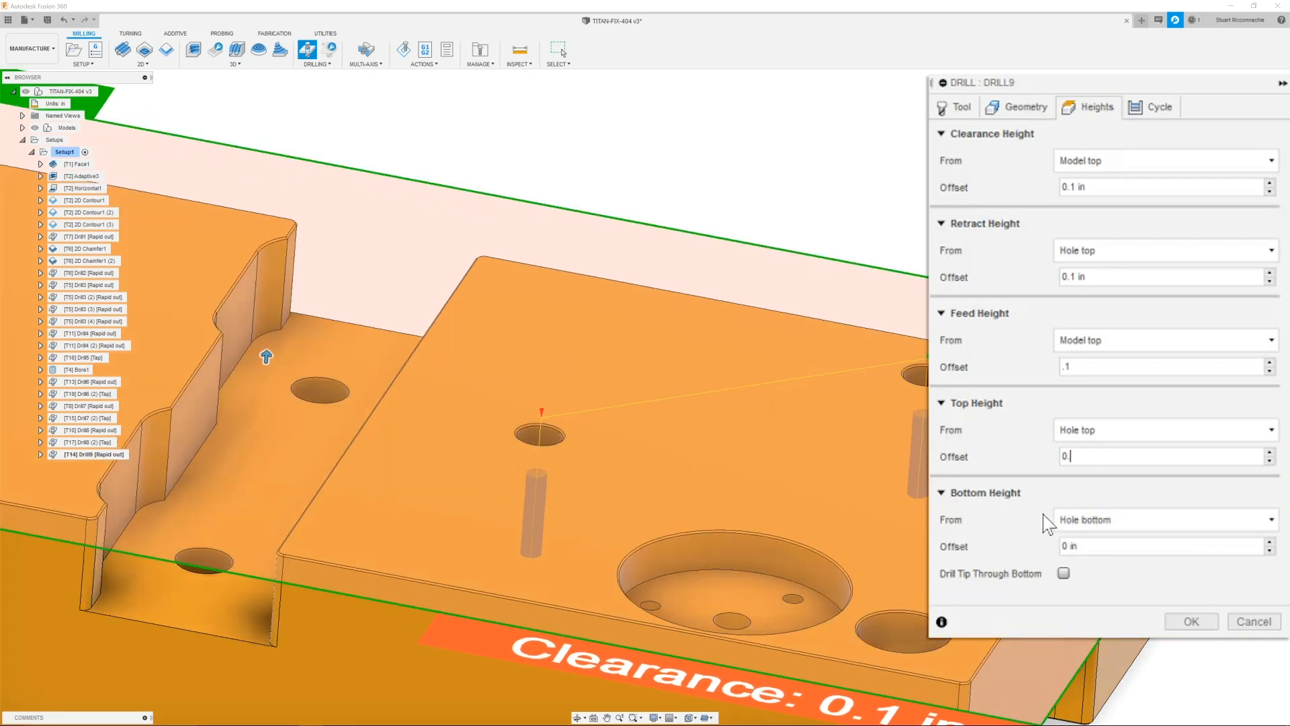
{"action": "left_click", "coordinate": [1122, 544]}
{"action": "left_click", "coordinate": [1065, 576]}
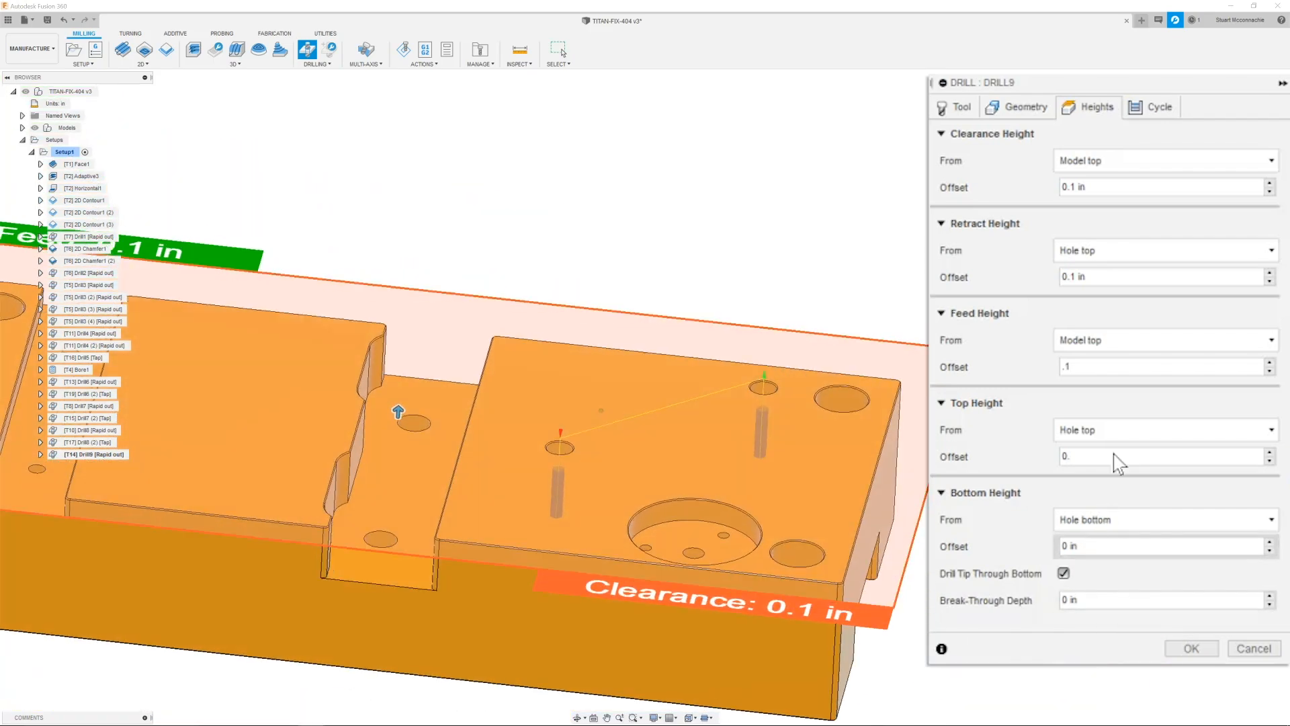
{"action": "left_click", "coordinate": [1160, 107]}
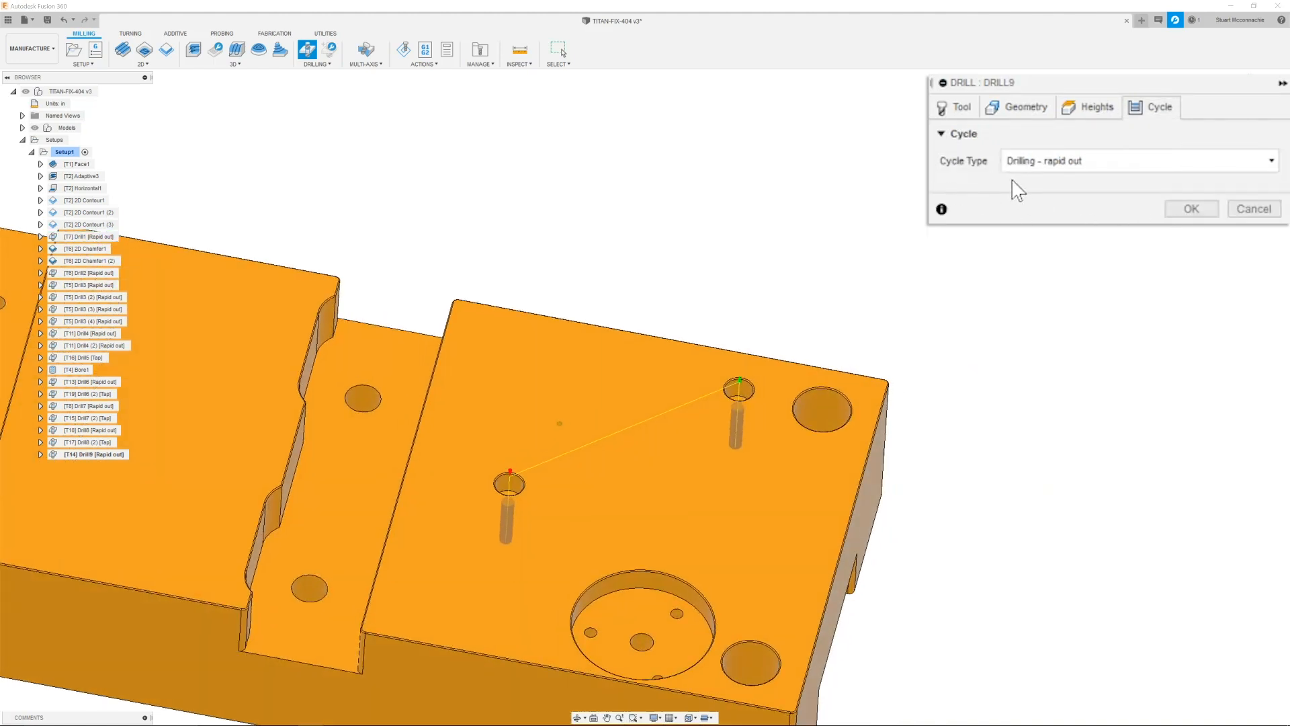
{"action": "left_click", "coordinate": [1192, 209]}
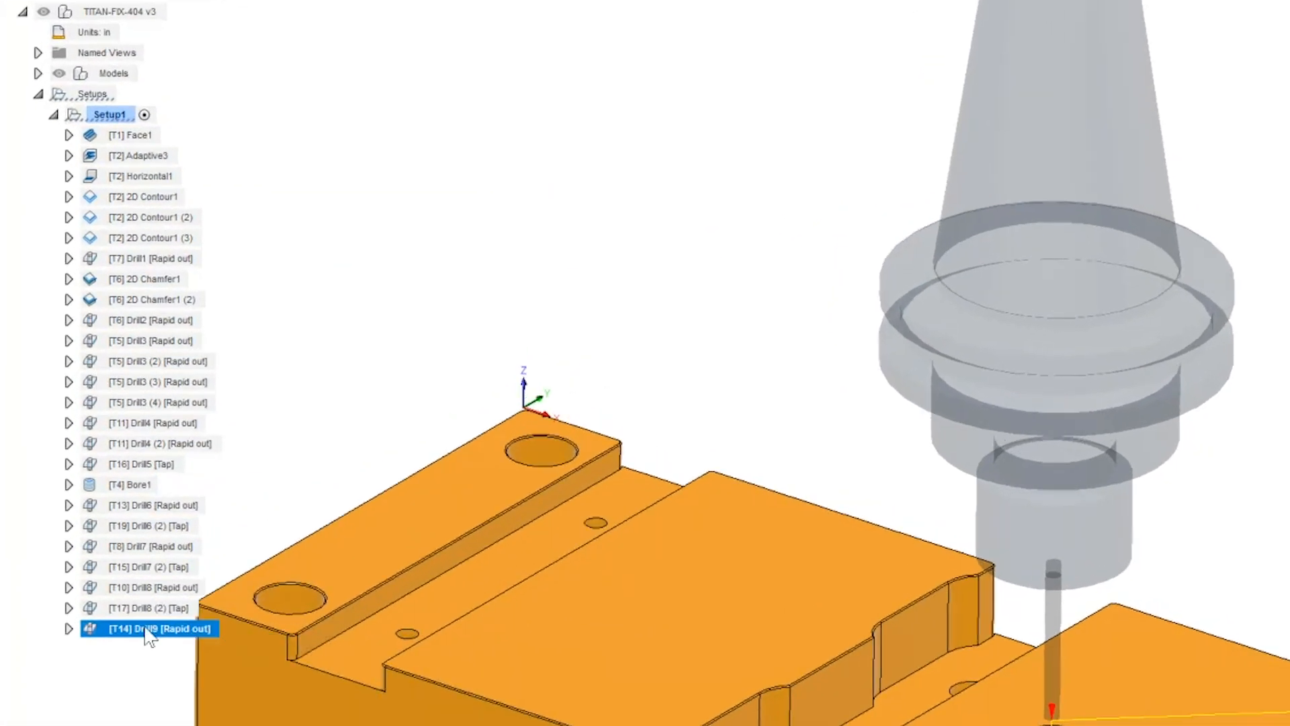
Duplicate the #33 Drill operation and change the copy's tool to the #5-40 UNC Roll Tap (tool 20) from the FIXTURING SERIES library.
{"action": "right_click", "coordinate": [148, 635]}
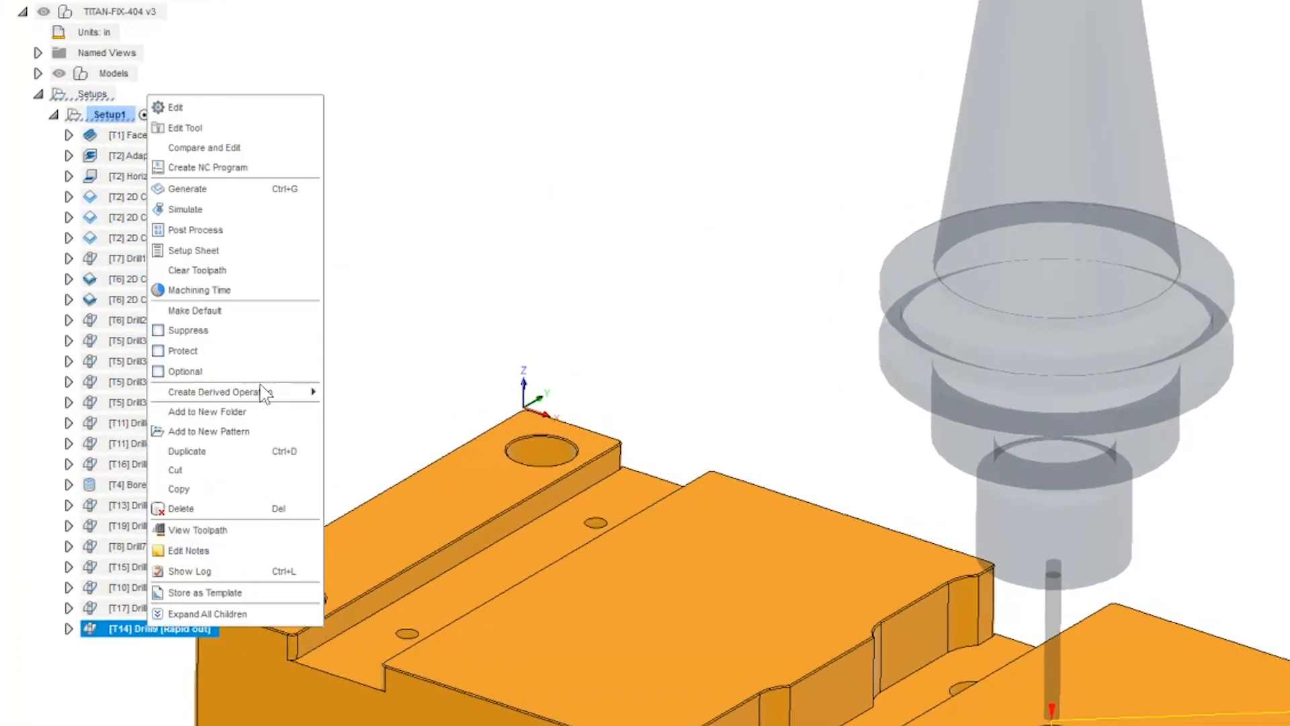
{"action": "left_click", "coordinate": [215, 452]}
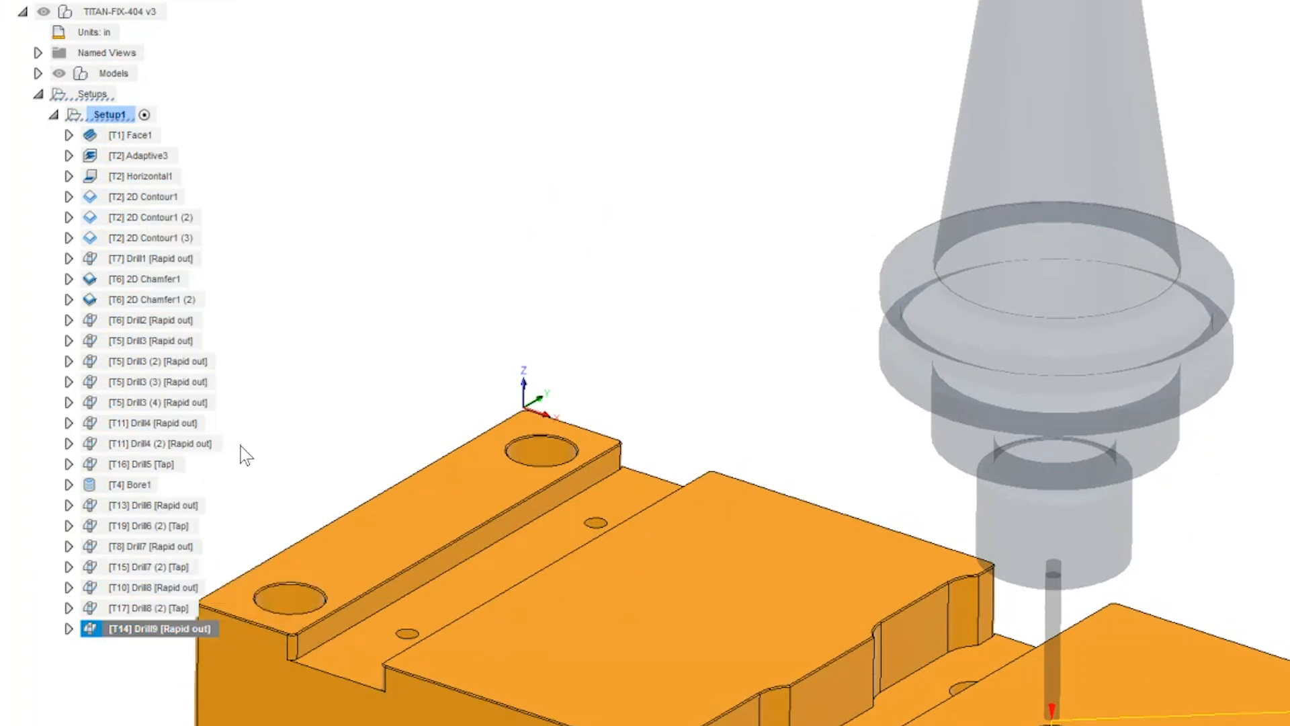
{"action": "right_click", "coordinate": [137, 650]}
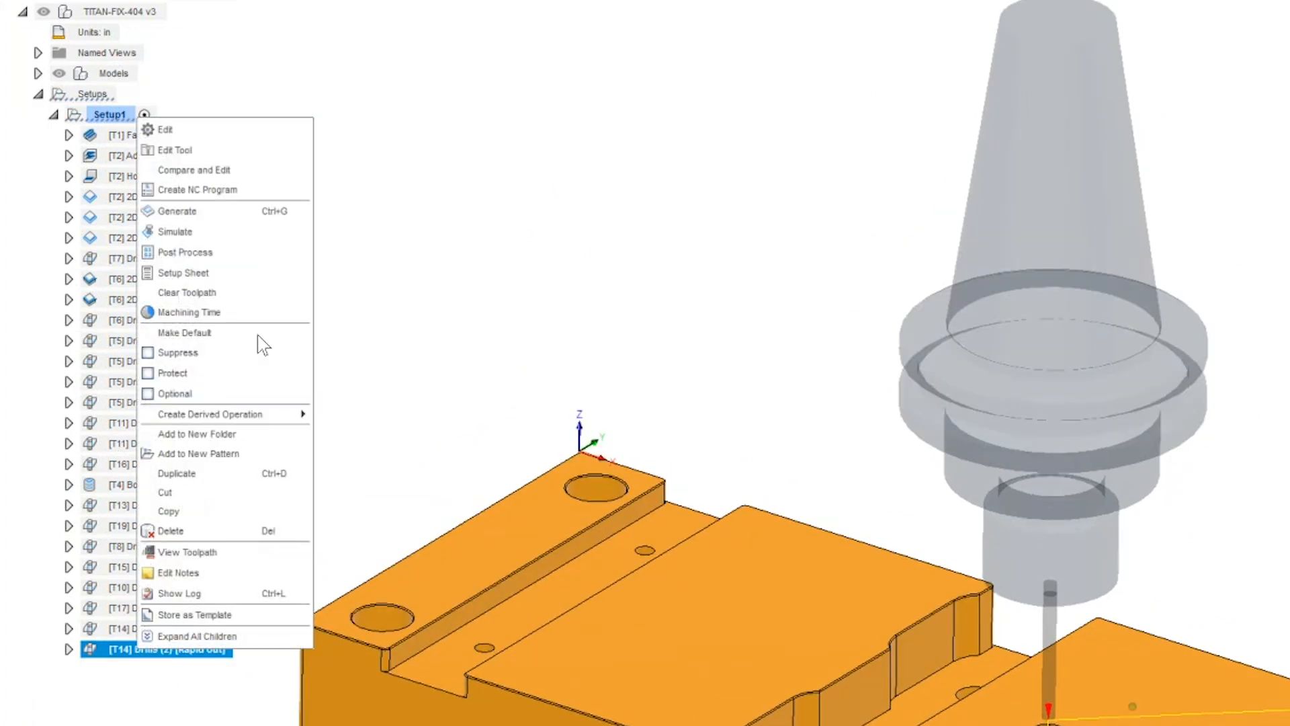
{"action": "left_click", "coordinate": [189, 126]}
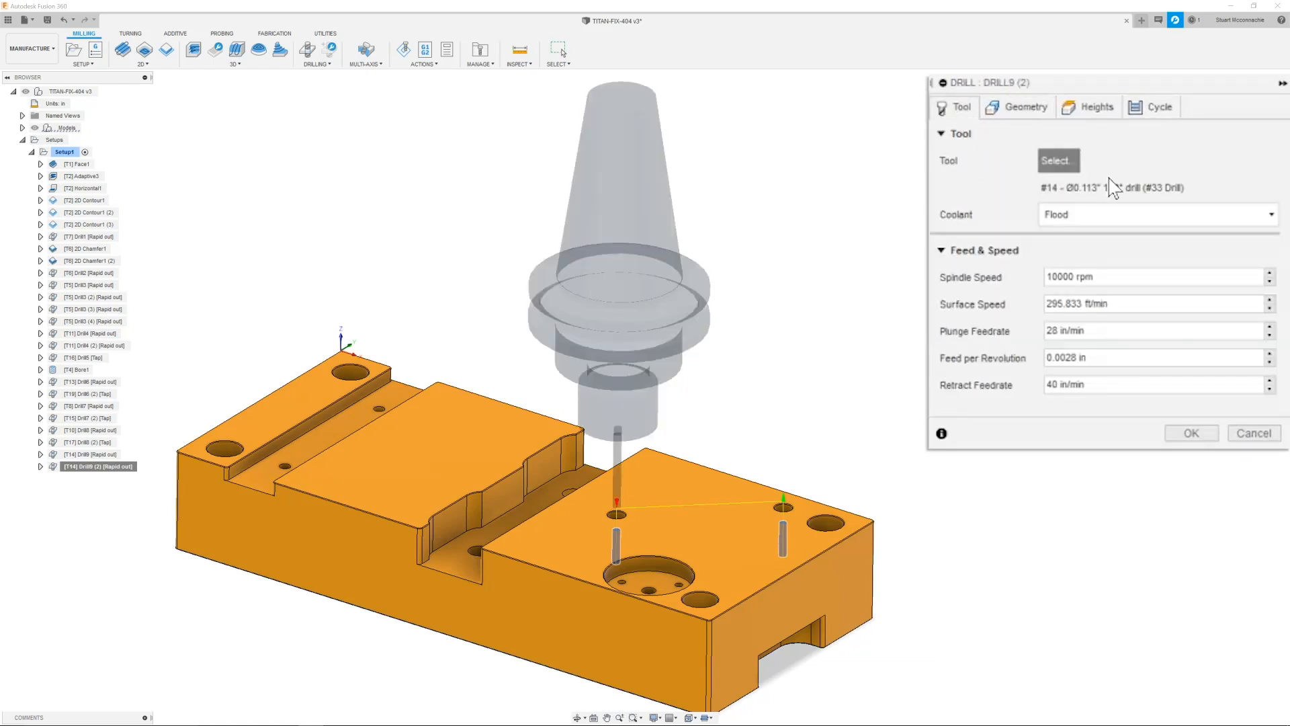
{"action": "left_click", "coordinate": [1059, 160]}
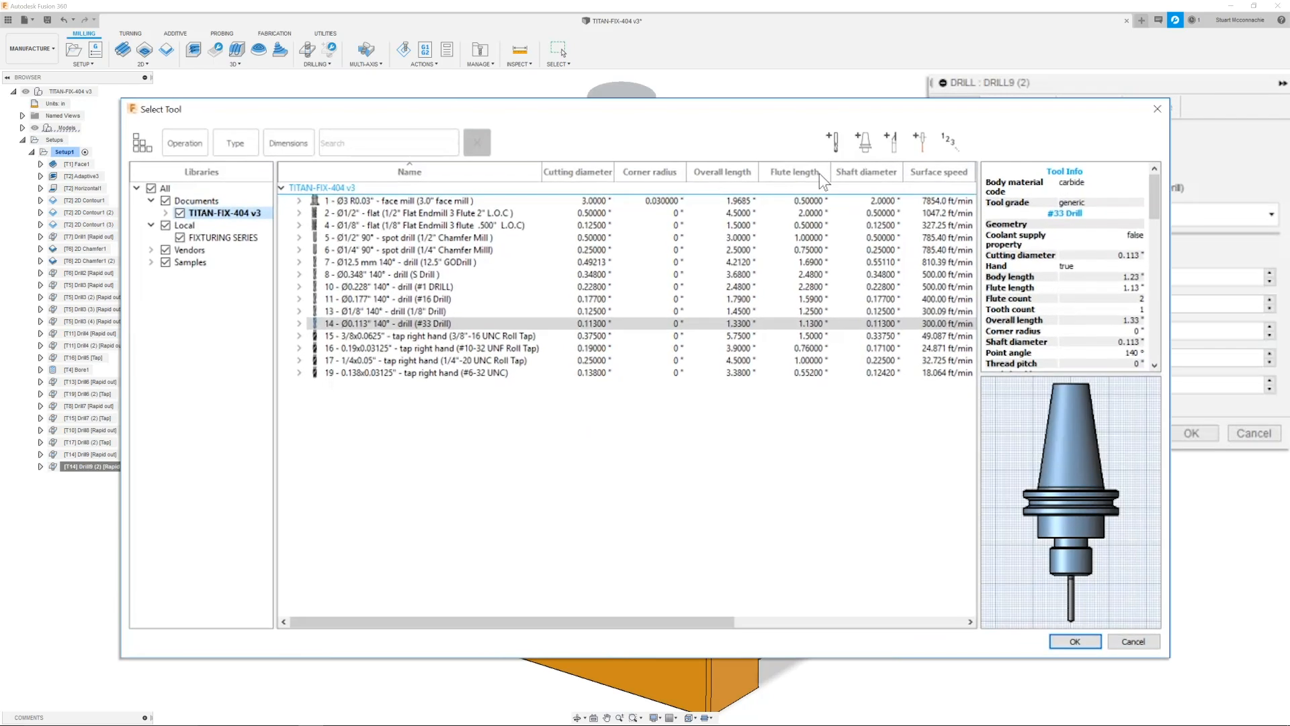
{"action": "left_click", "coordinate": [208, 229]}
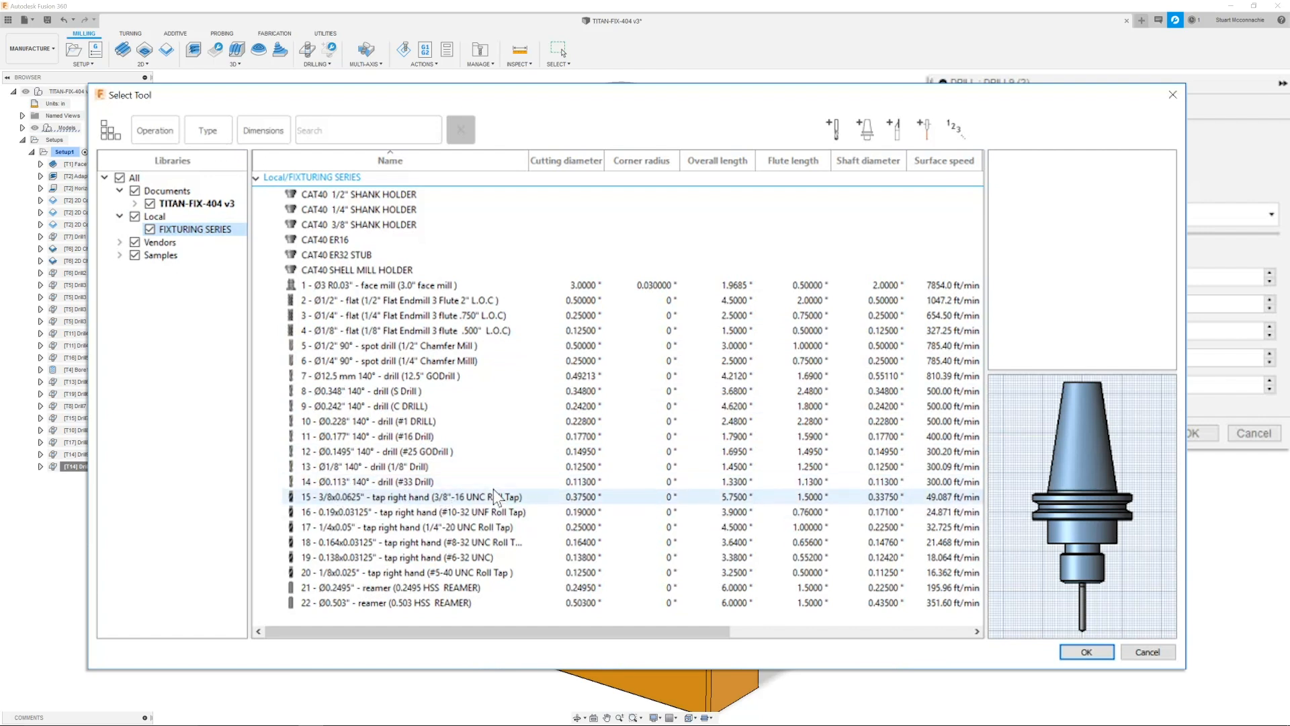
{"action": "left_click", "coordinate": [456, 574]}
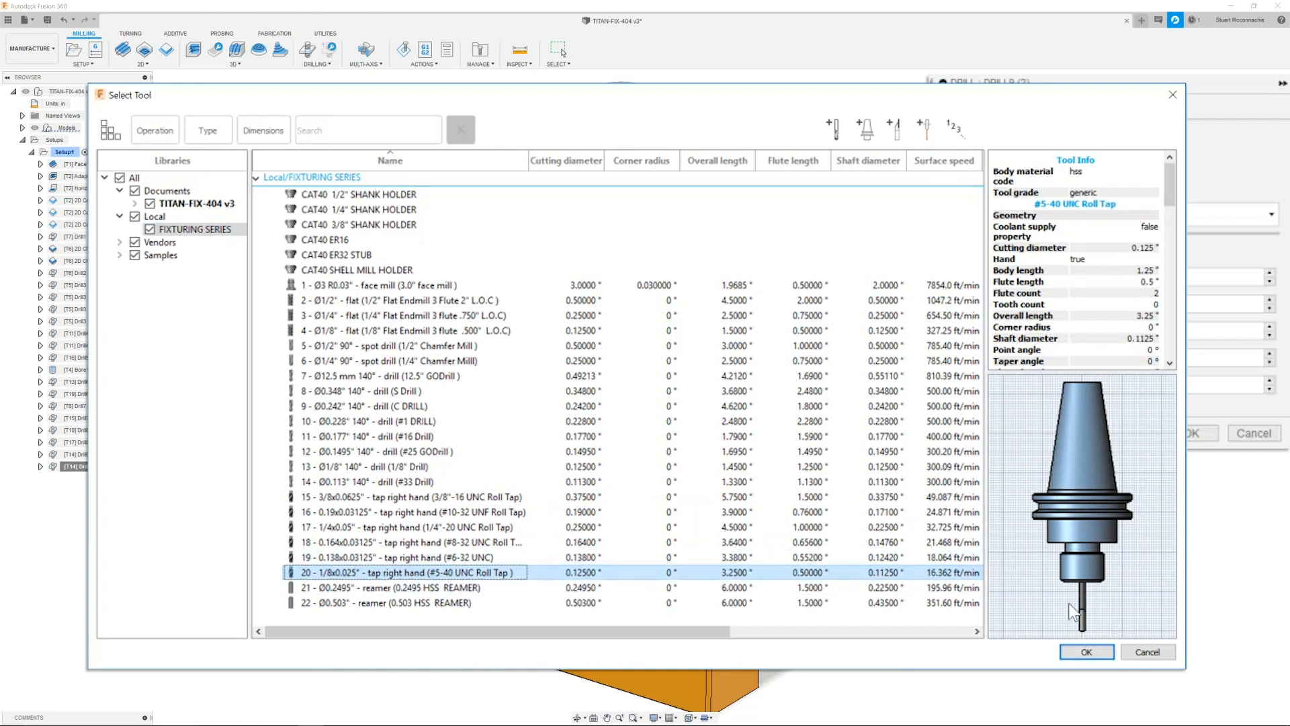
{"action": "left_click", "coordinate": [1087, 651]}
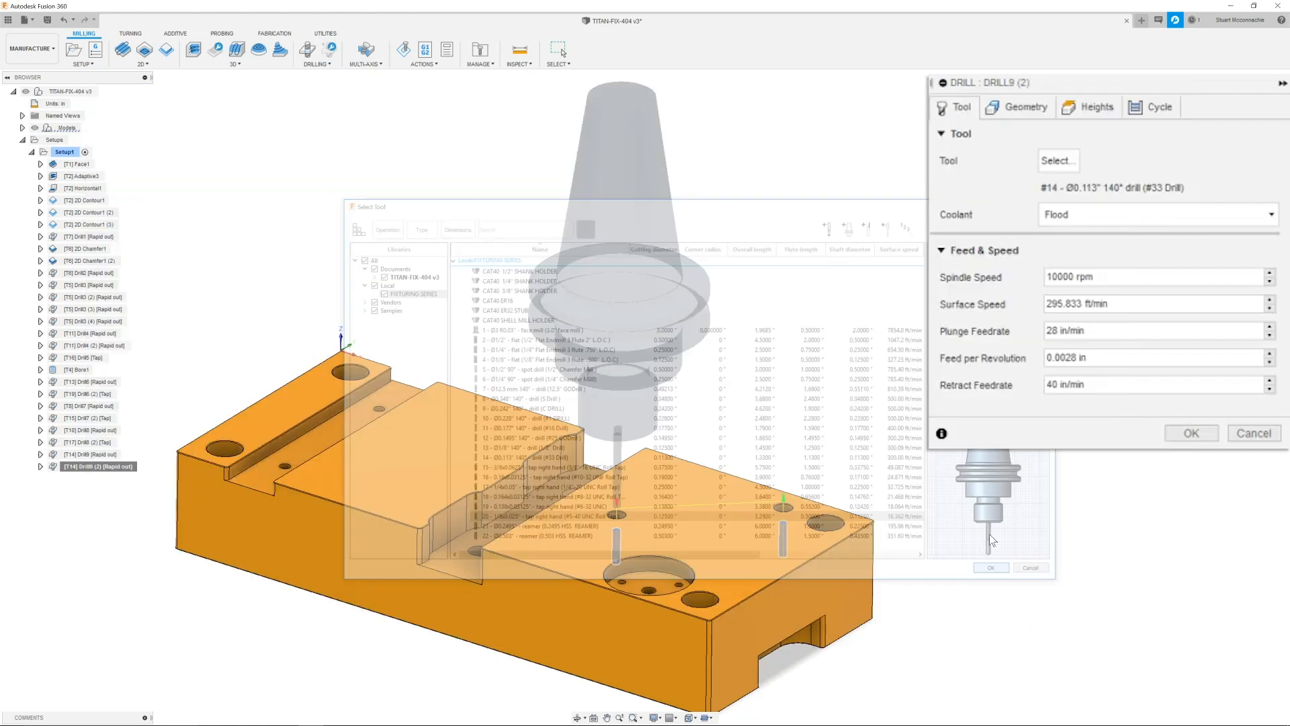
Reverse the order in which the #5-40 tap machines the two small counterbored holes.
{"action": "left_click", "coordinate": [1025, 109]}
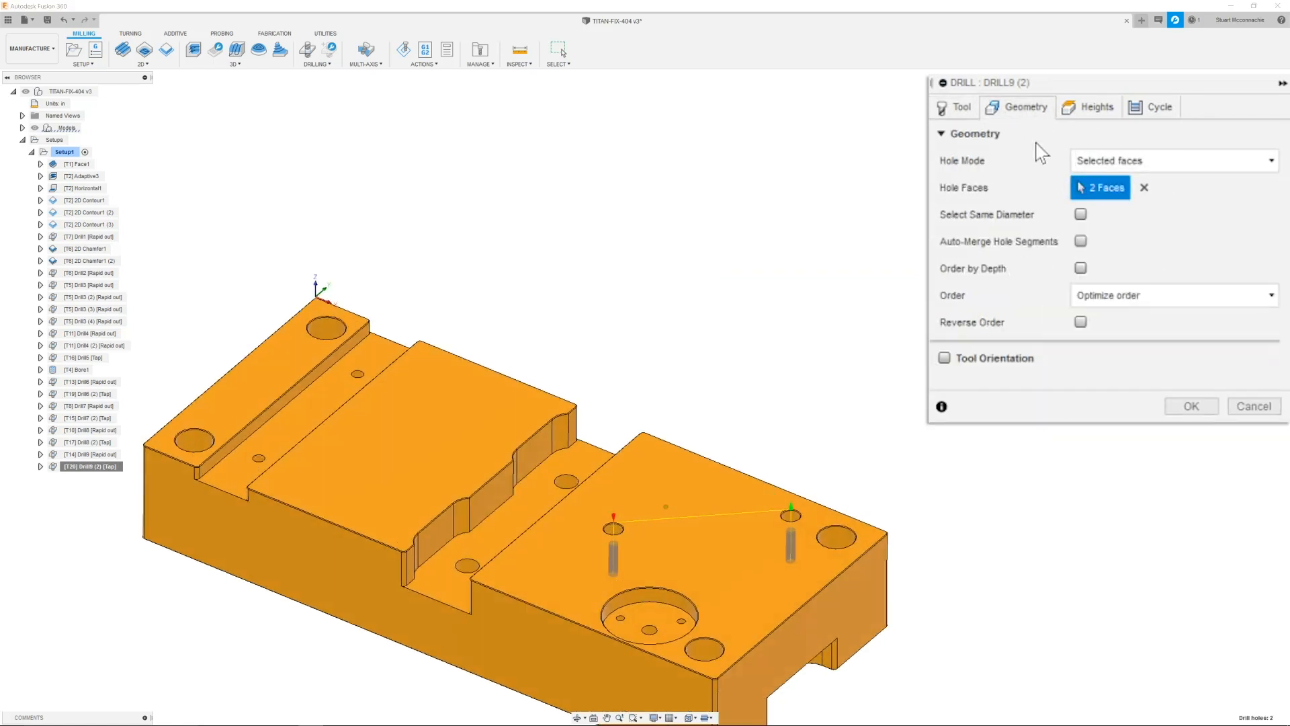
{"action": "left_click", "coordinate": [1080, 322]}
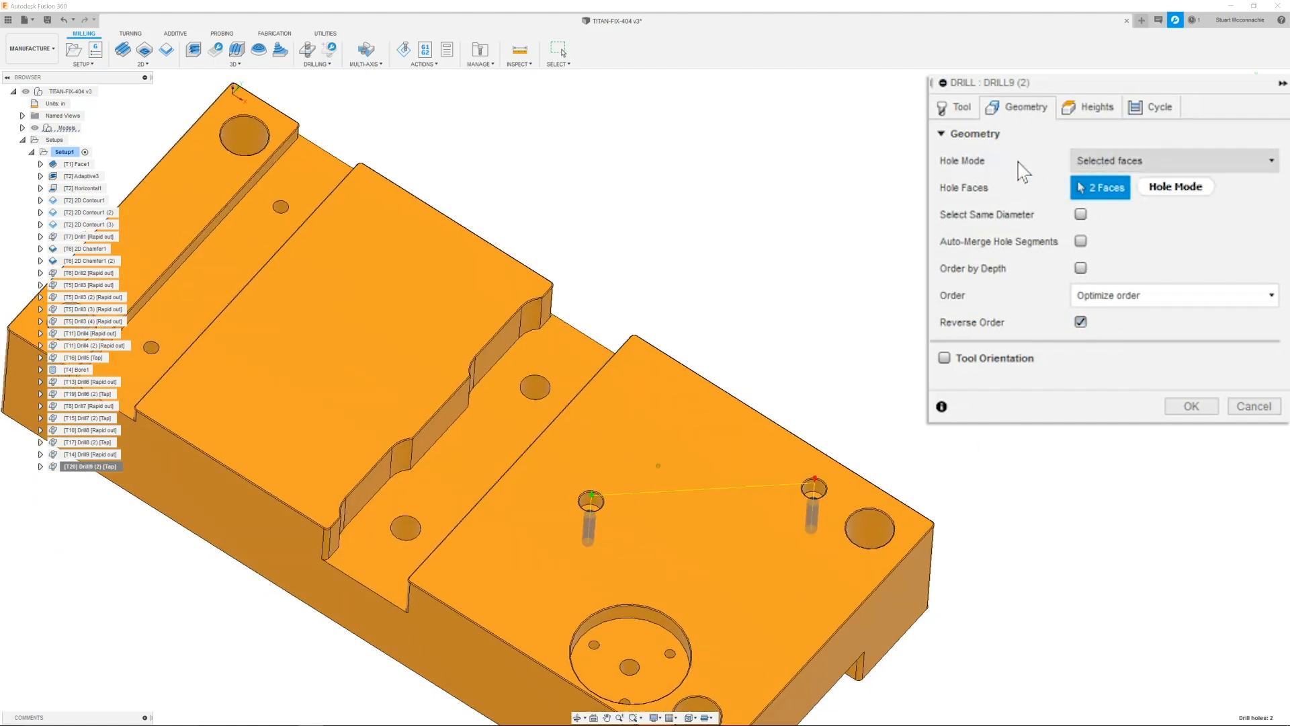
Disable Drill Tip Through Bottom for the #5-40 tap and offset its bottom height 0.025 in from the hole bottom.
{"action": "left_click", "coordinate": [1090, 106]}
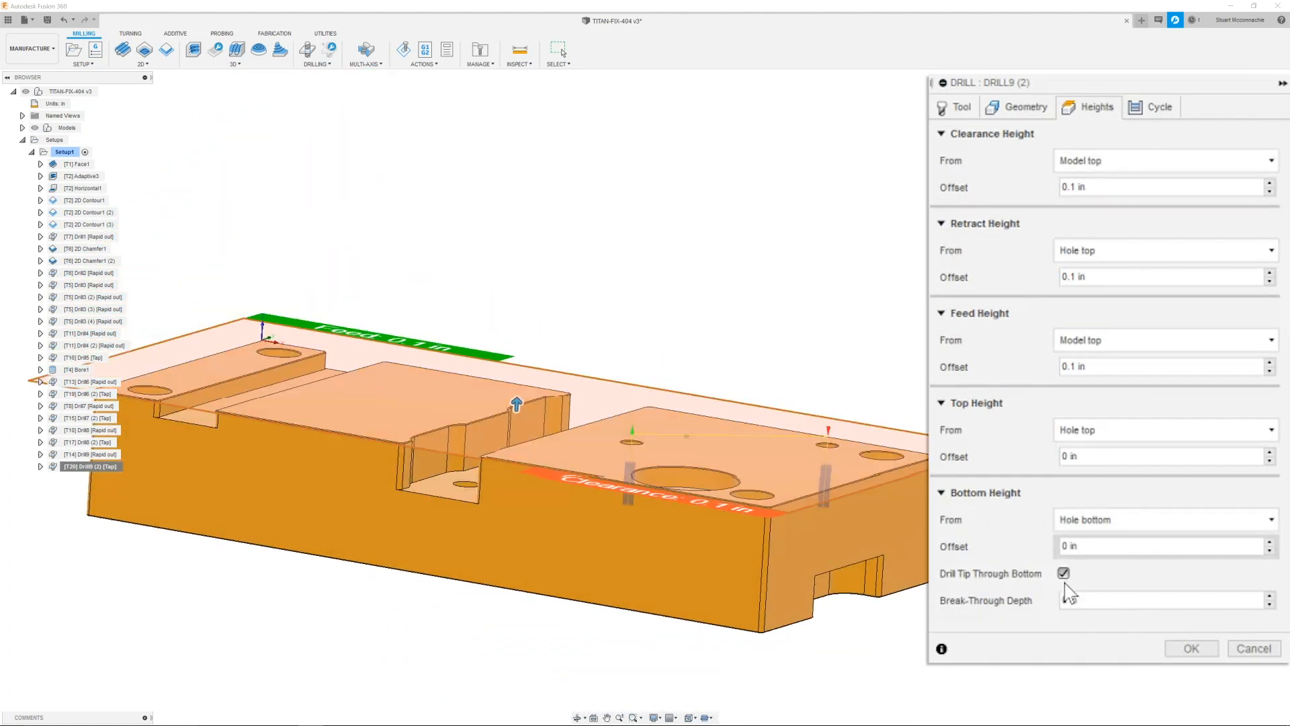
{"action": "left_click", "coordinate": [1064, 573]}
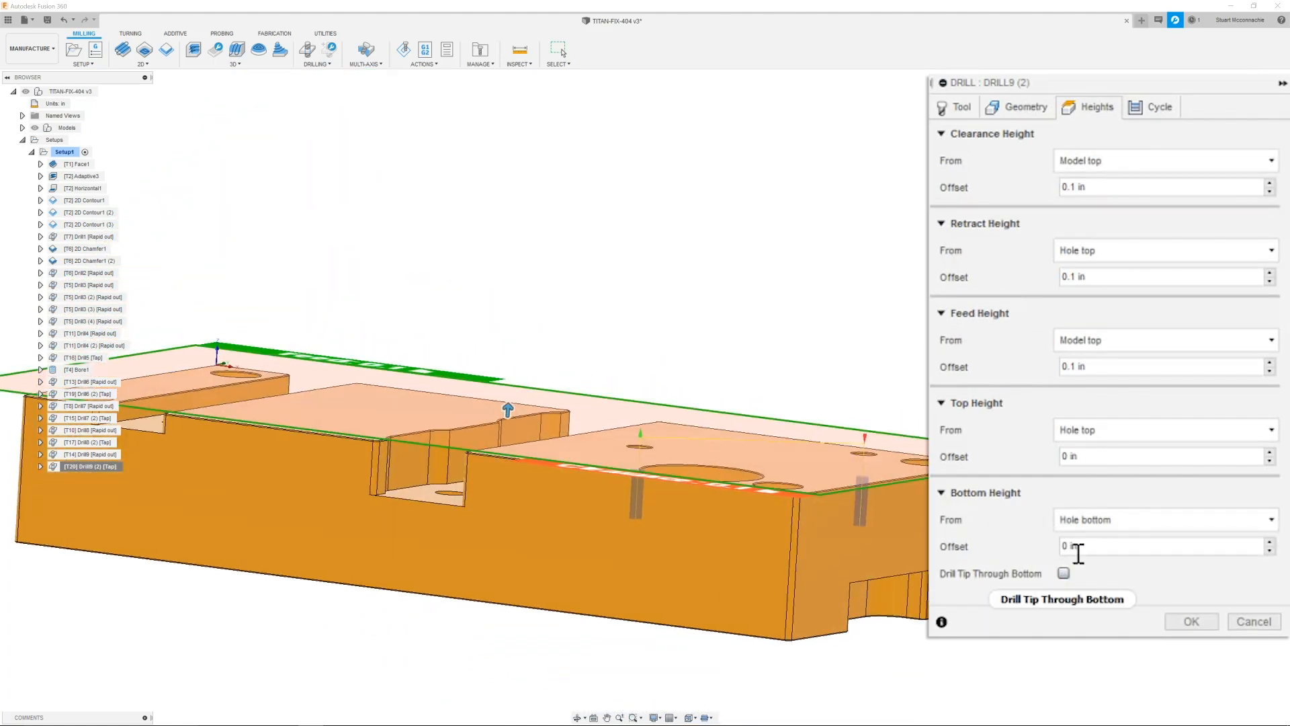
{"action": "left_click", "coordinate": [1110, 545]}
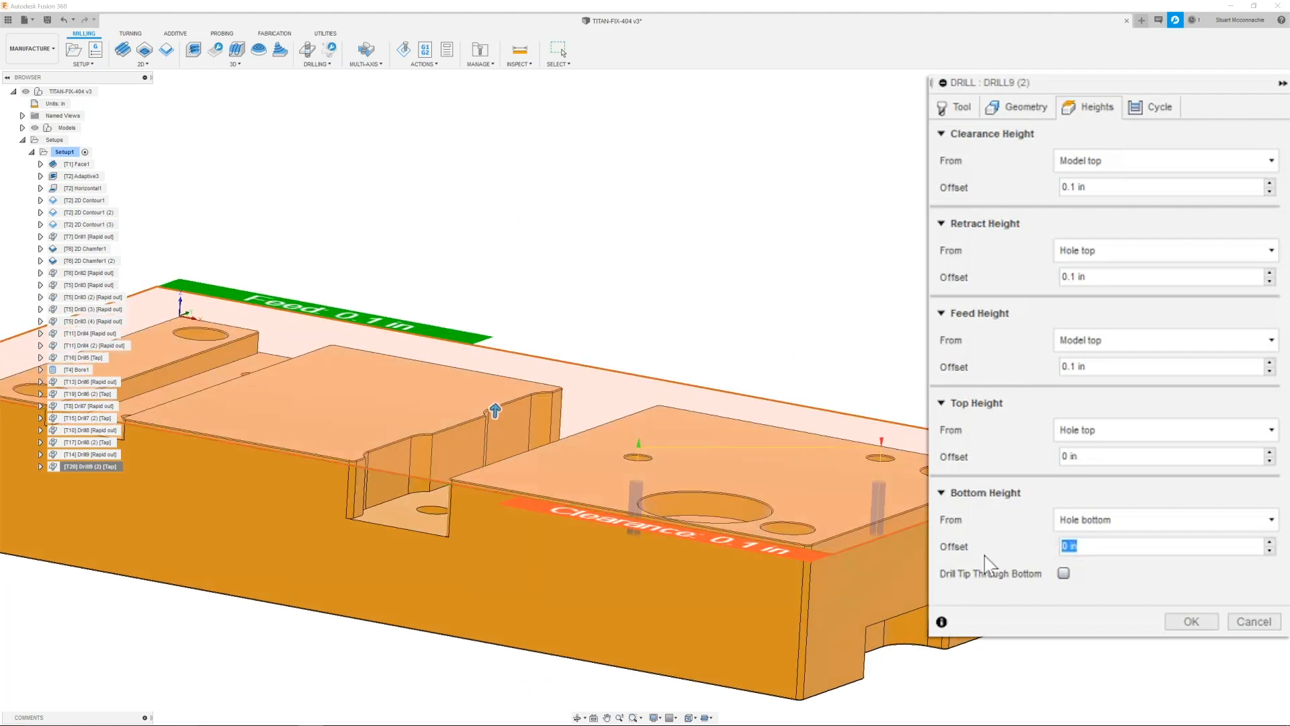
{"action": "type", "text": ".025"}
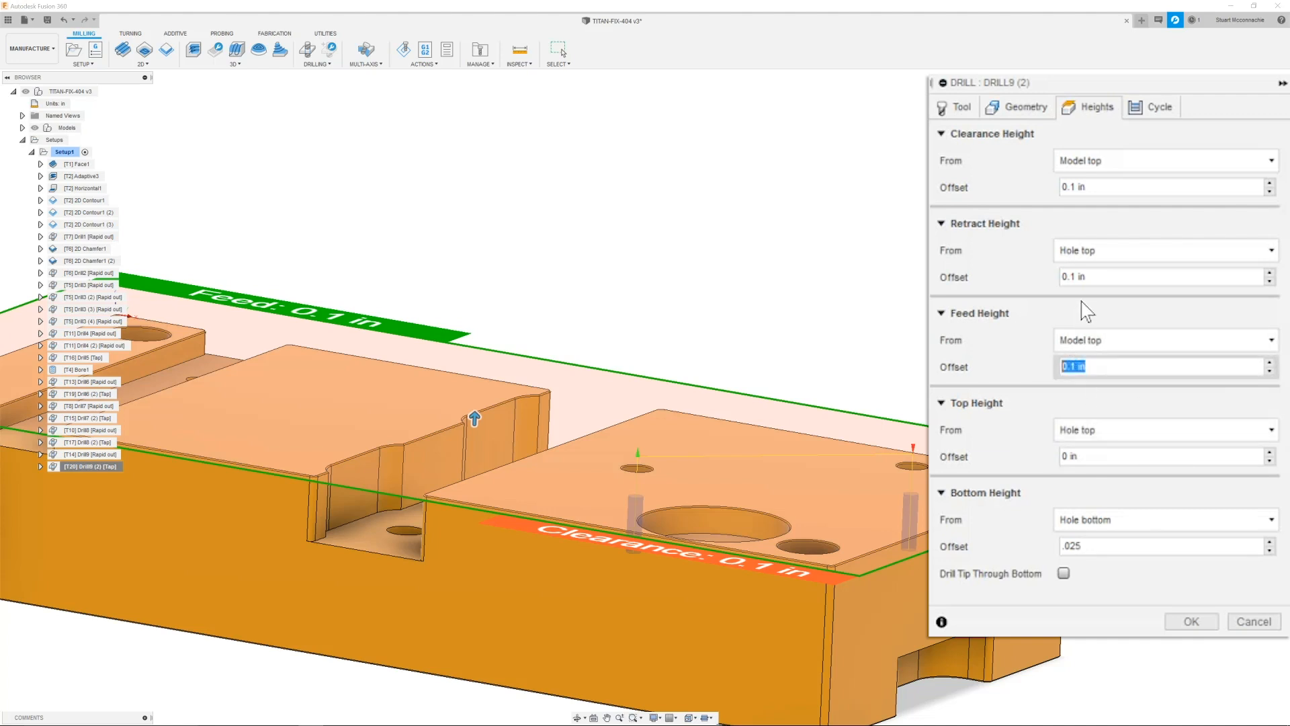
Reference the #5-40 tap's clearance height to the hole top and complete the operation with the Tapping cycle.
{"action": "left_click", "coordinate": [1127, 278]}
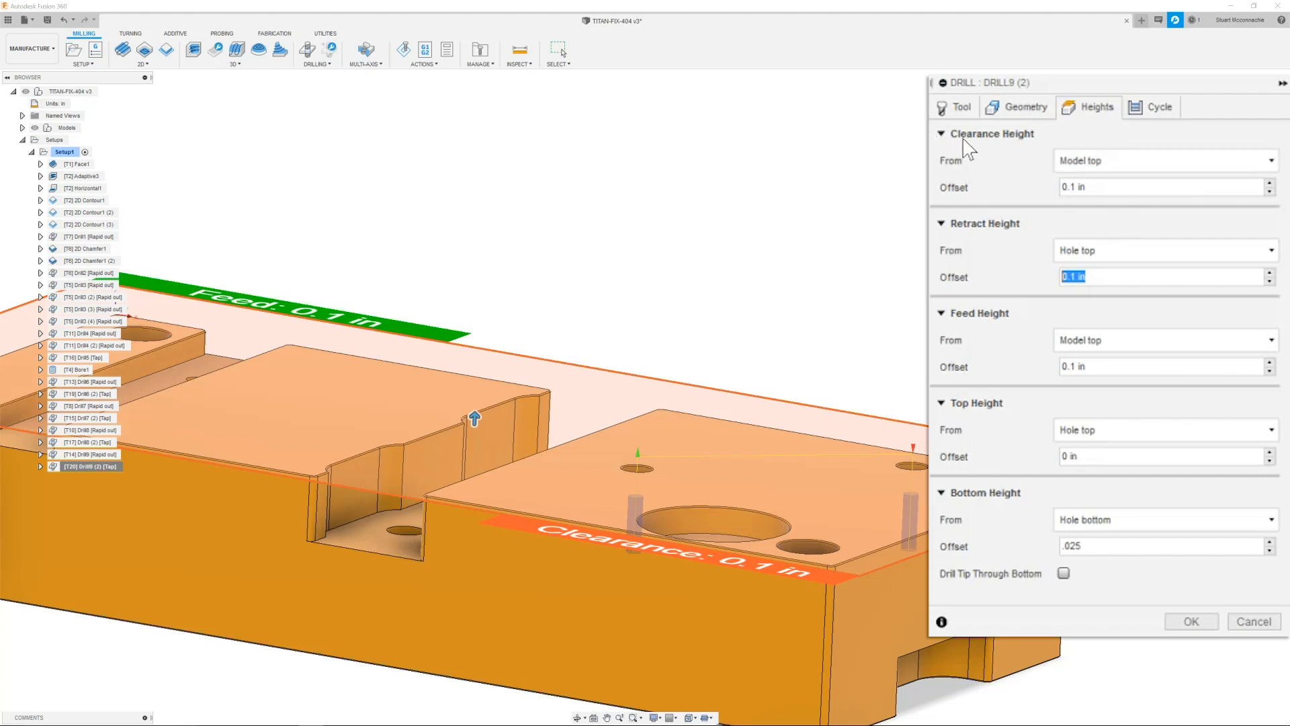
{"action": "left_click", "coordinate": [1142, 161]}
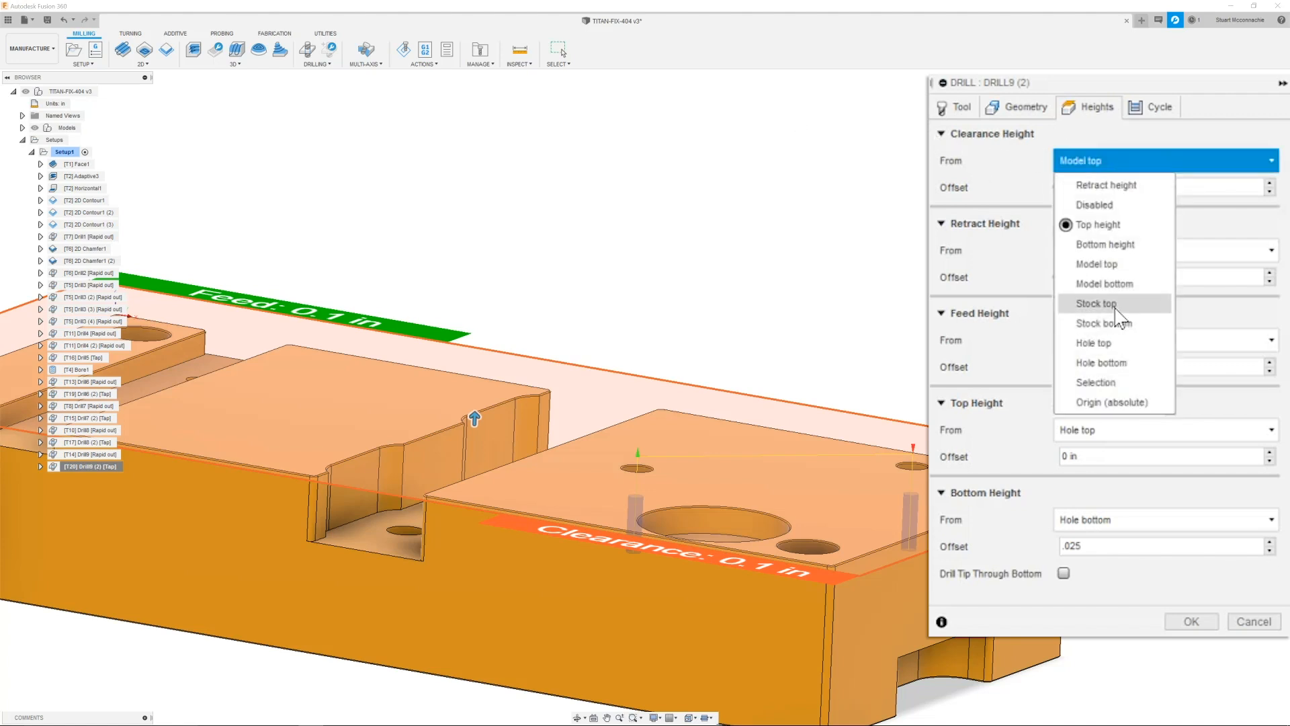
{"action": "left_click", "coordinate": [1113, 171]}
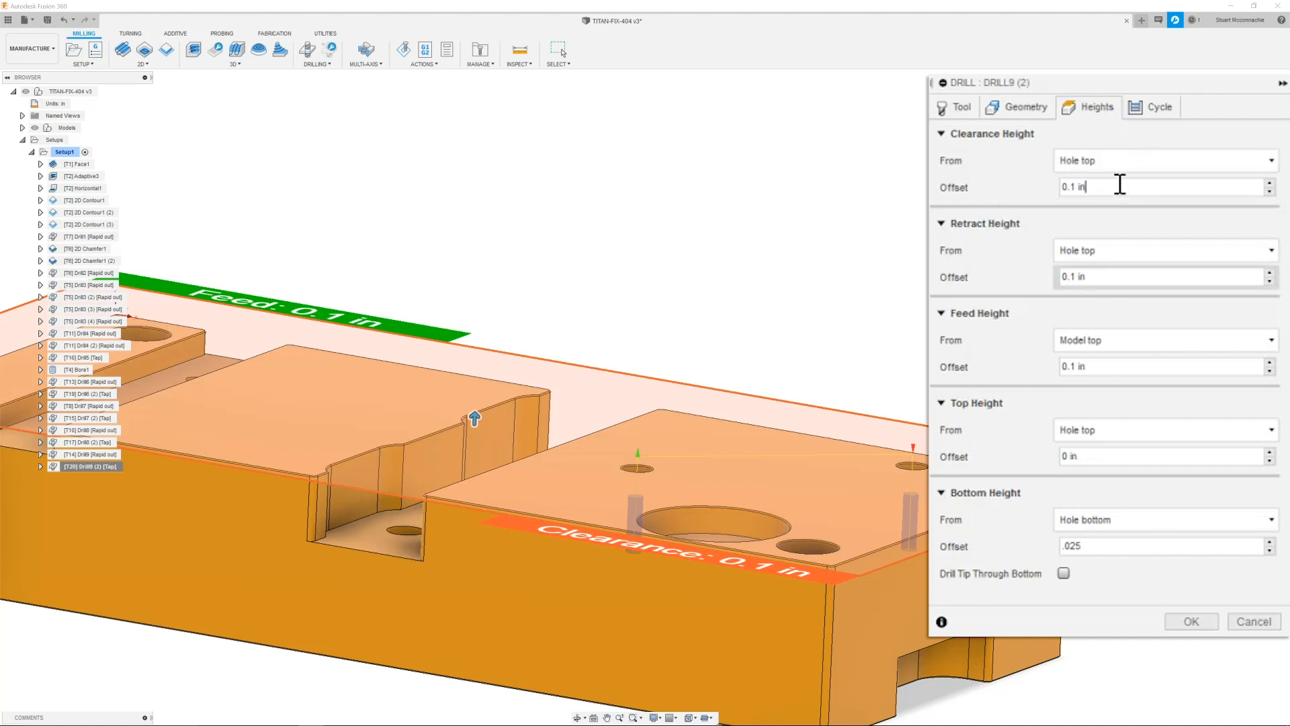
{"action": "left_click", "coordinate": [1150, 107]}
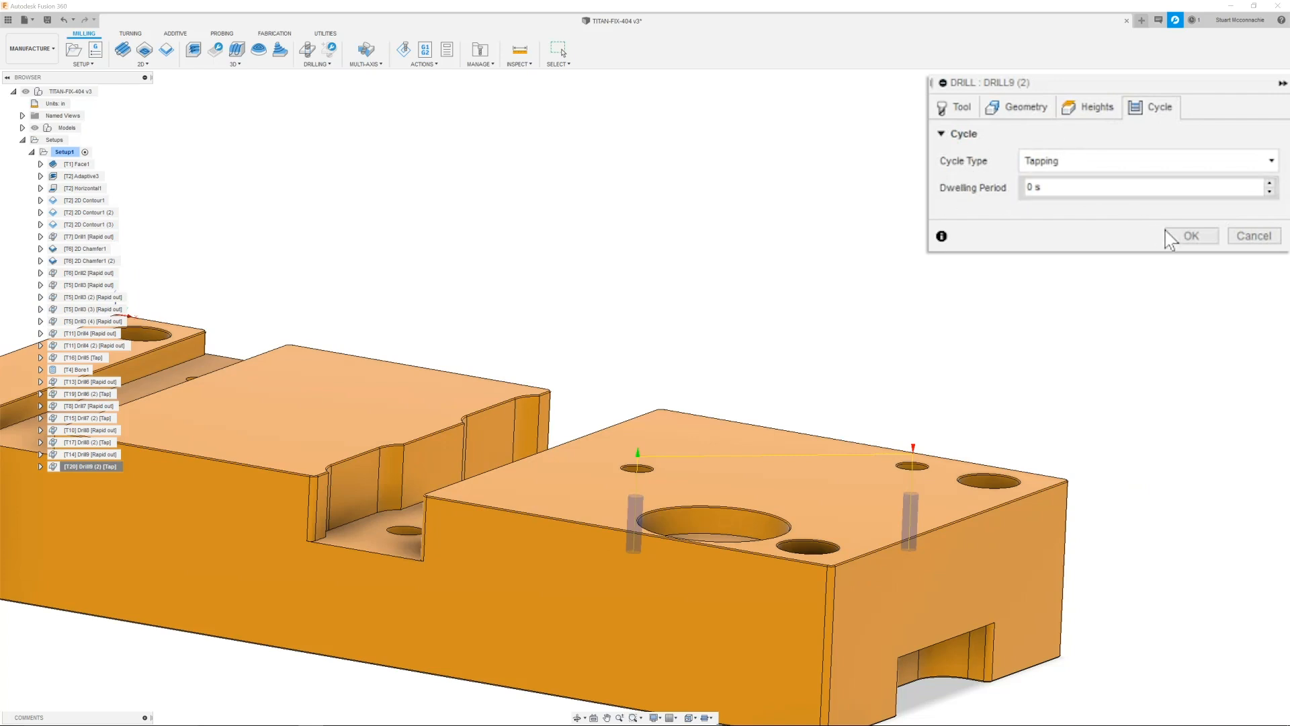
{"action": "key", "text": "Return"}
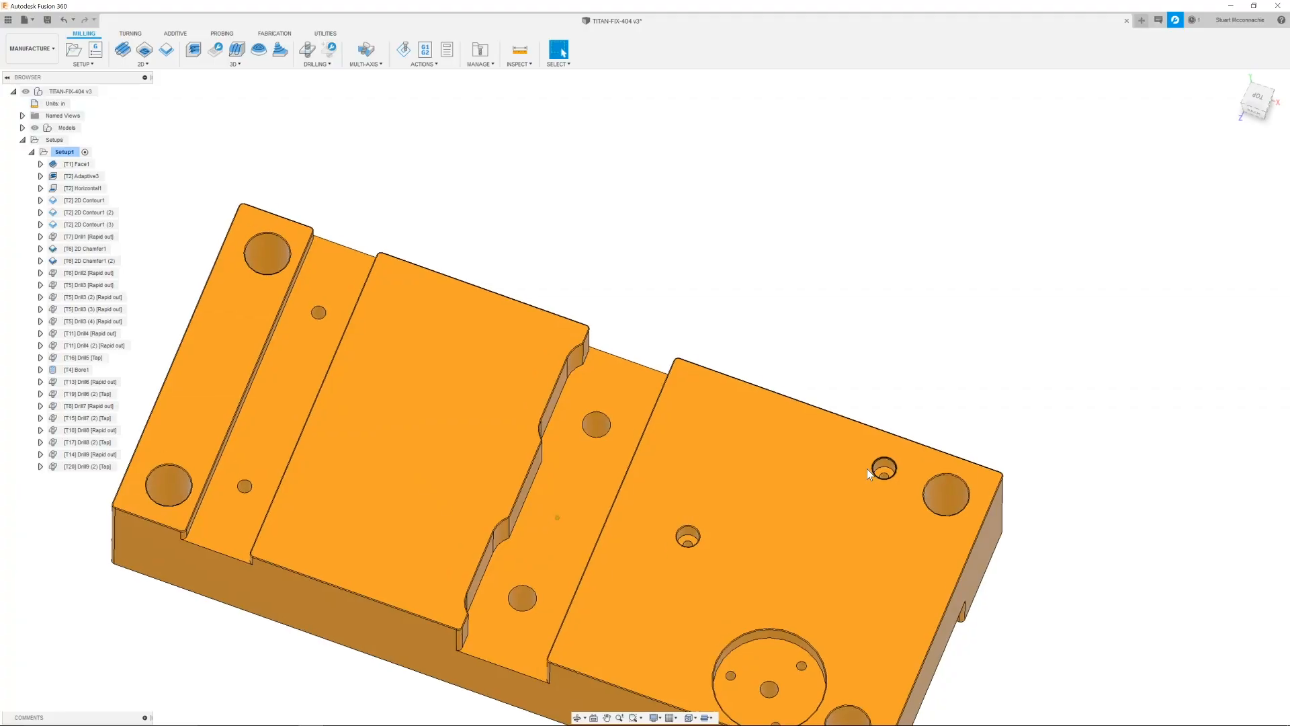
{"action": "middle_click_drag", "start_coordinate": [867, 469], "coordinate": [996, 309], "text": "shift"}
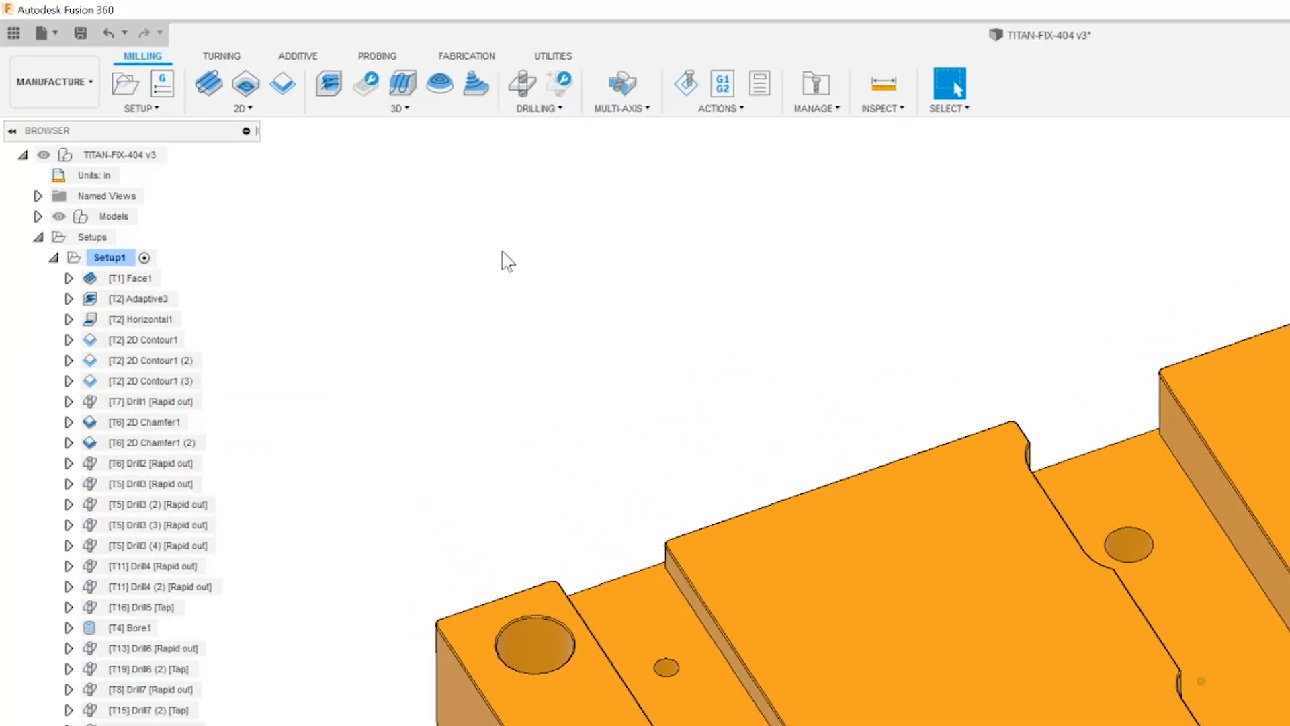
Start a new Drill operation with tool 22, the 0.503 HSS Reamer from the FIXTURING SERIES library.
{"action": "left_click", "coordinate": [522, 83]}
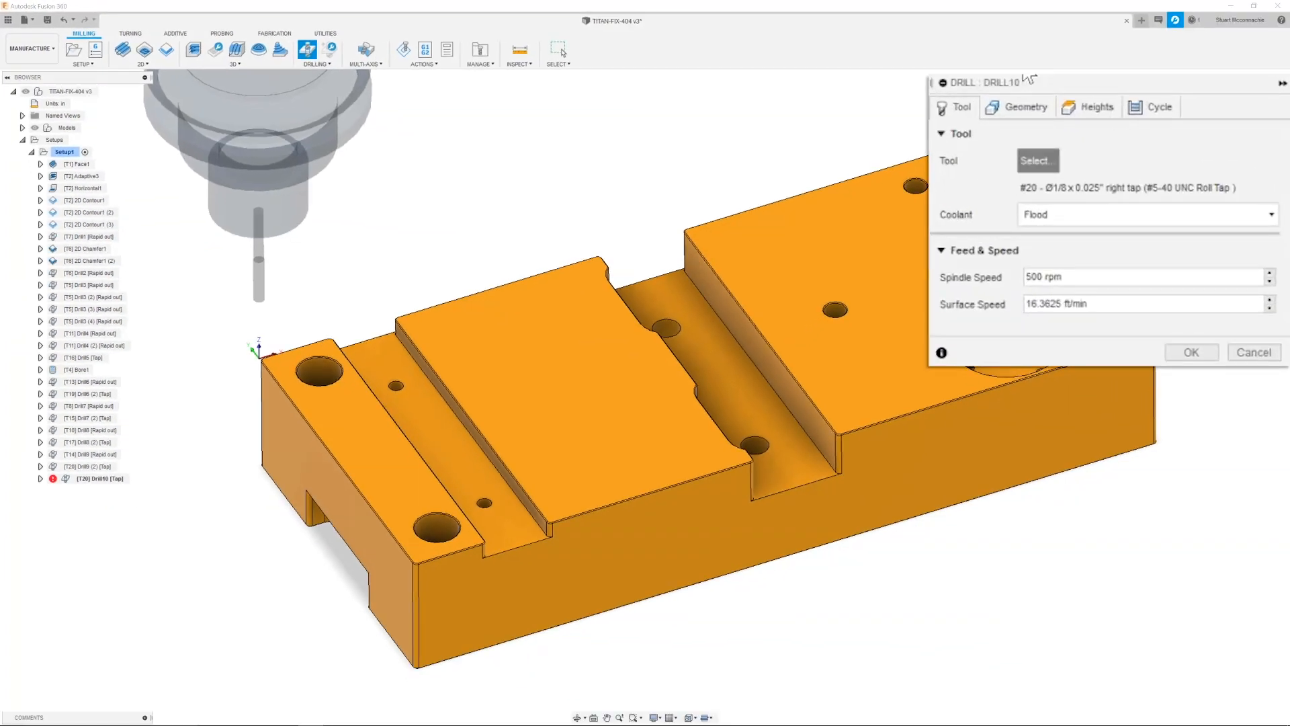
{"action": "left_click", "coordinate": [1038, 160]}
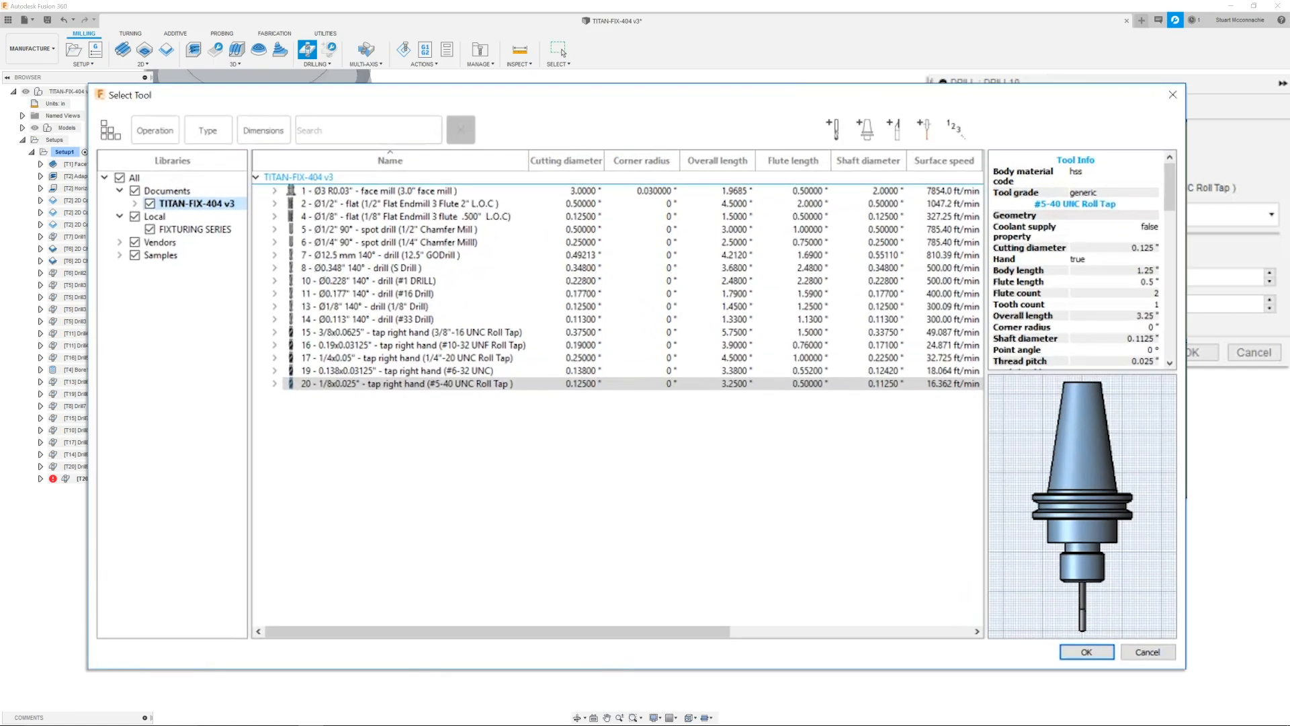
{"action": "left_click", "coordinate": [179, 230]}
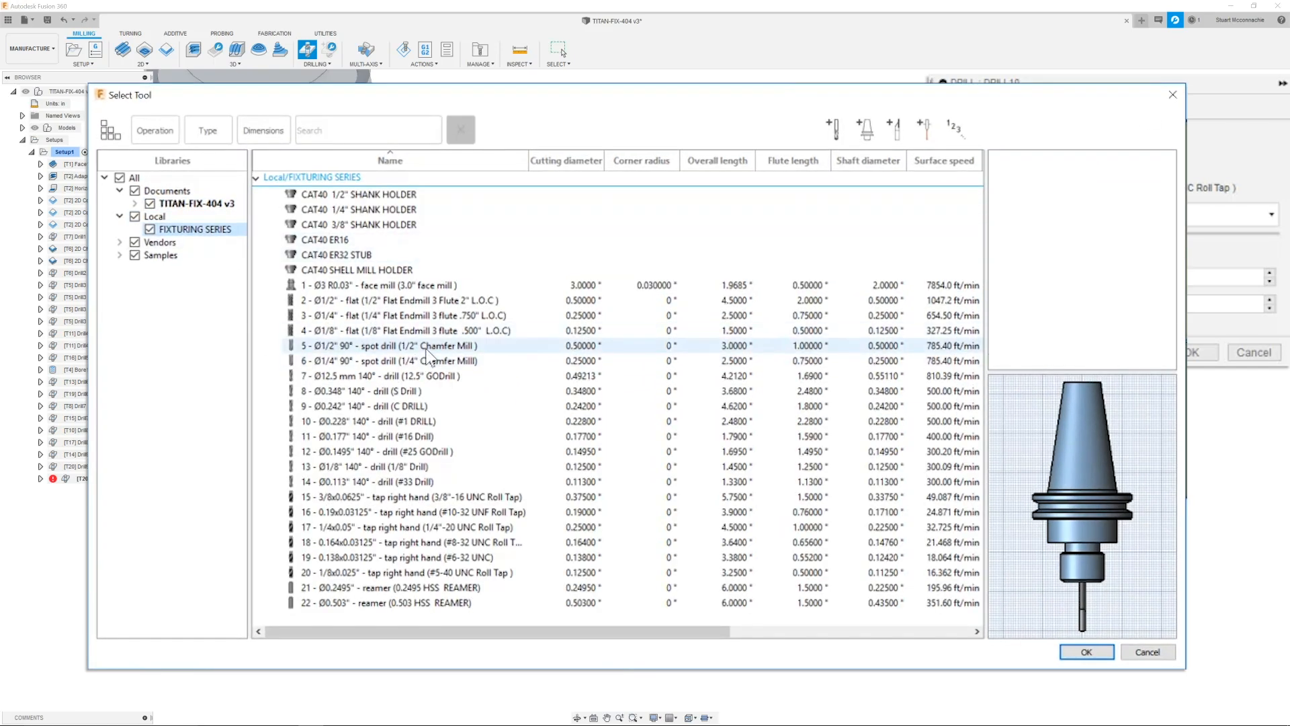
{"action": "left_click", "coordinate": [487, 379]}
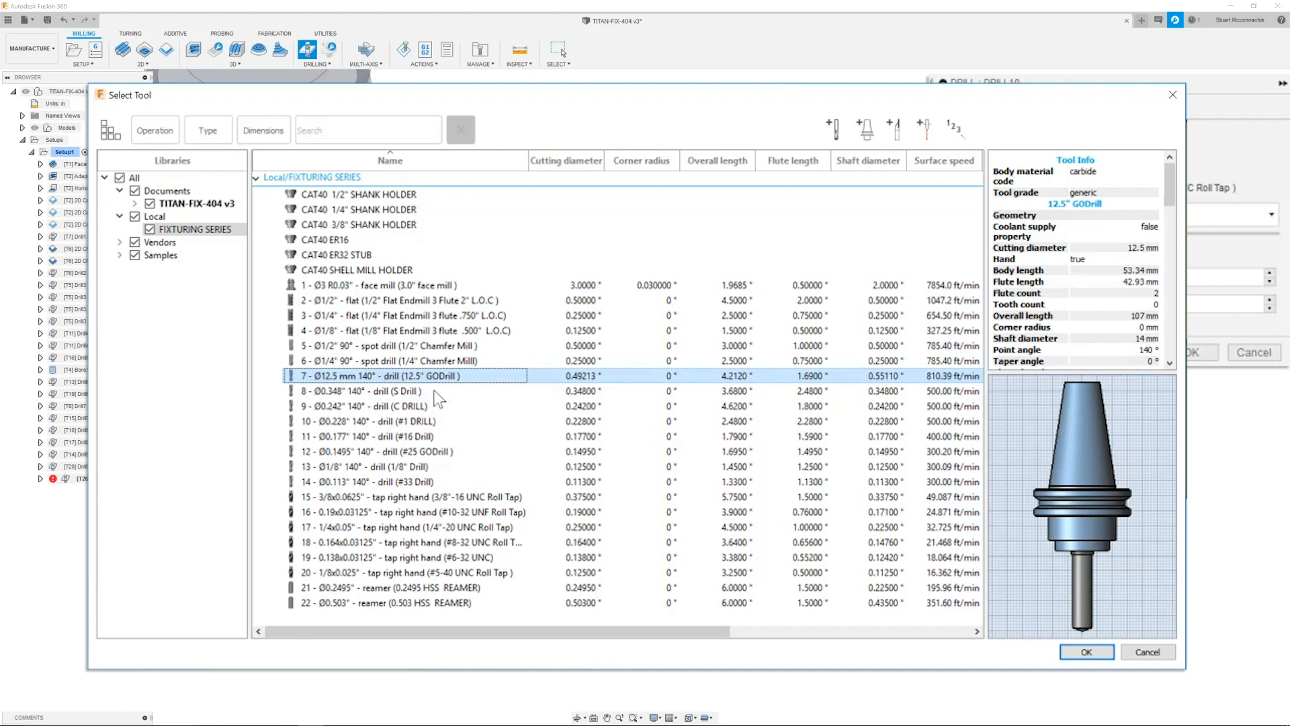
{"action": "left_click", "coordinate": [416, 603]}
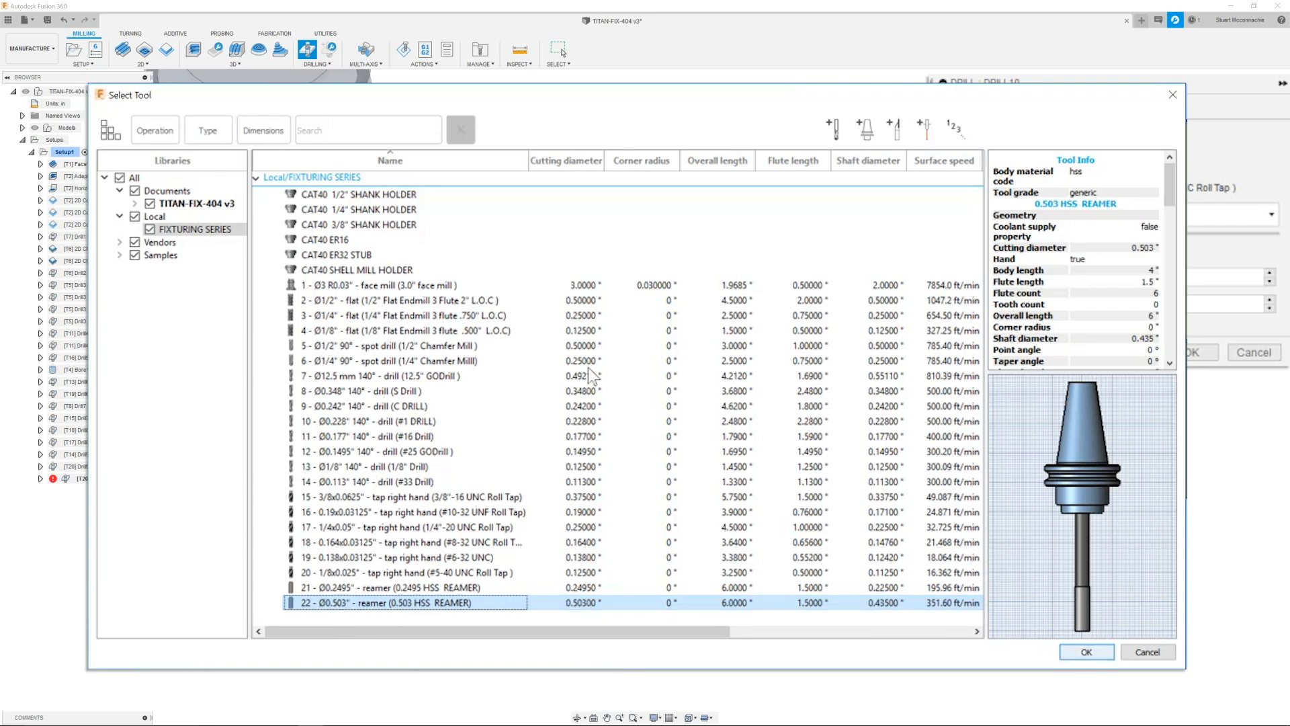
{"action": "key", "text": "Return"}
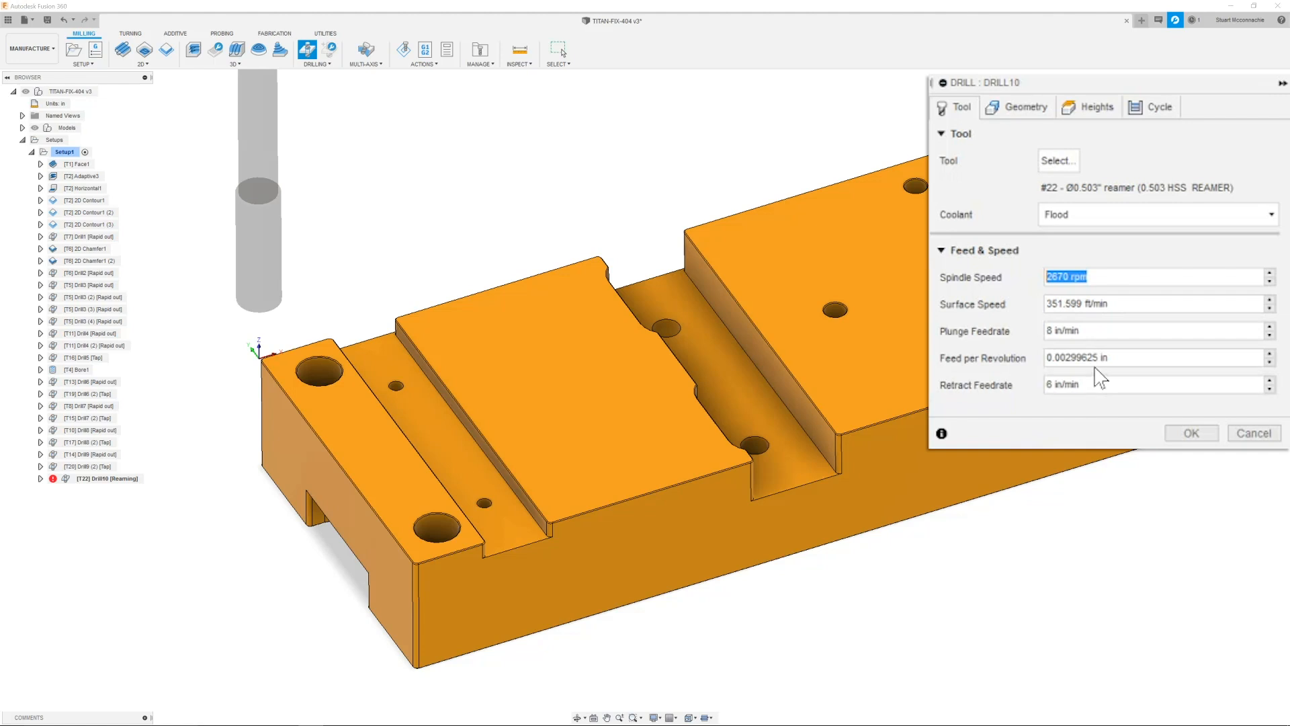
Select the four large holes at the block's corners as the hole faces for the reaming operation.
{"action": "left_click", "coordinate": [1022, 106]}
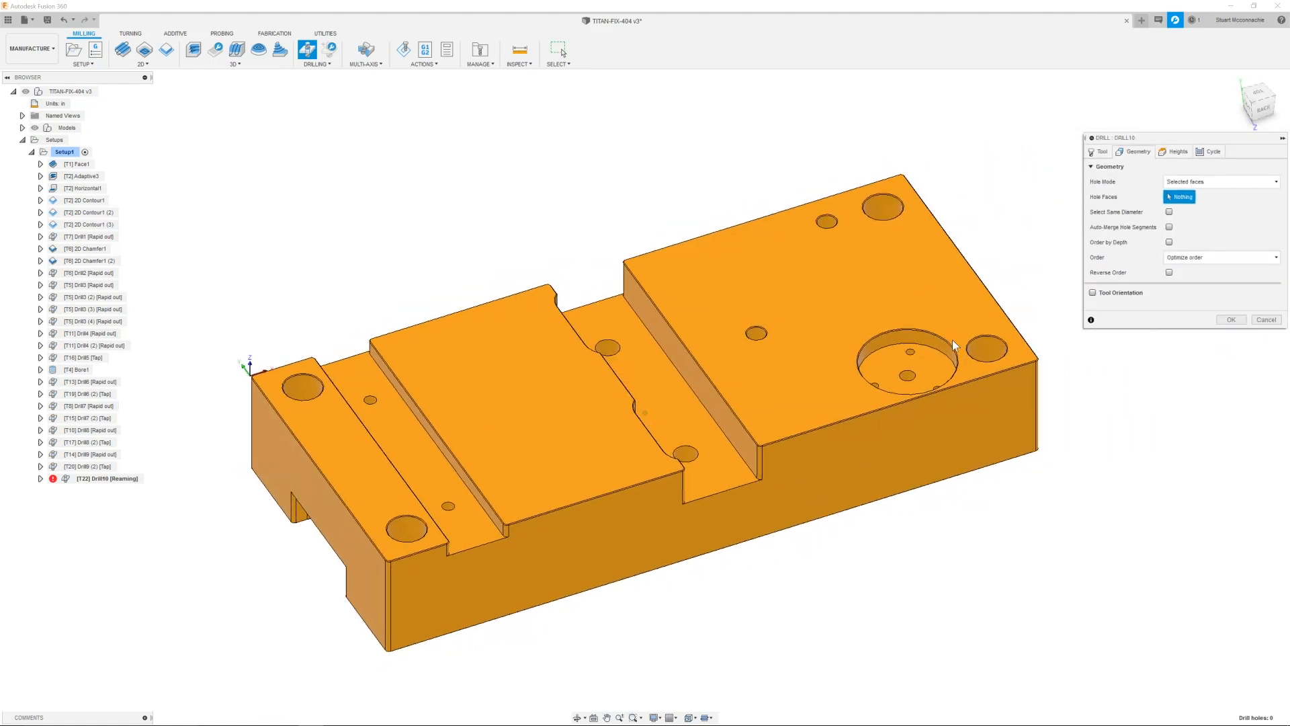
{"action": "left_click", "coordinate": [885, 201]}
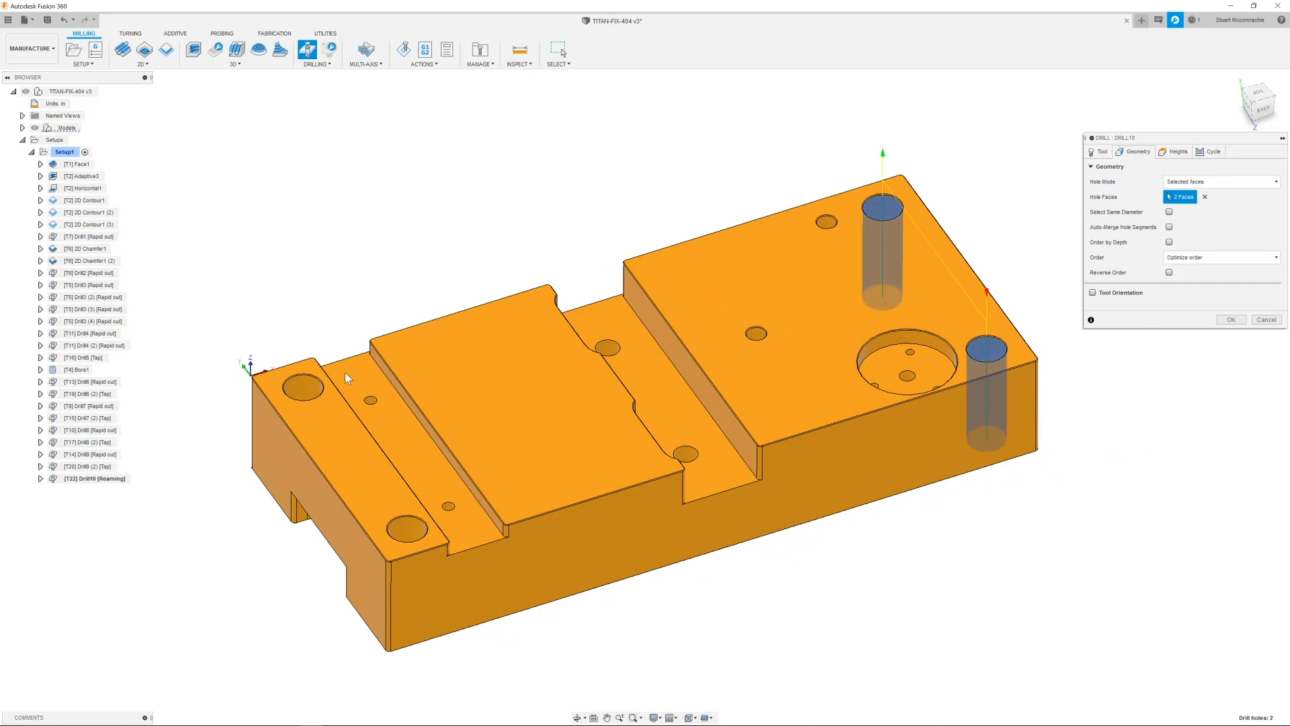
{"action": "left_click", "coordinate": [303, 388]}
{"action": "left_click", "coordinate": [407, 528]}
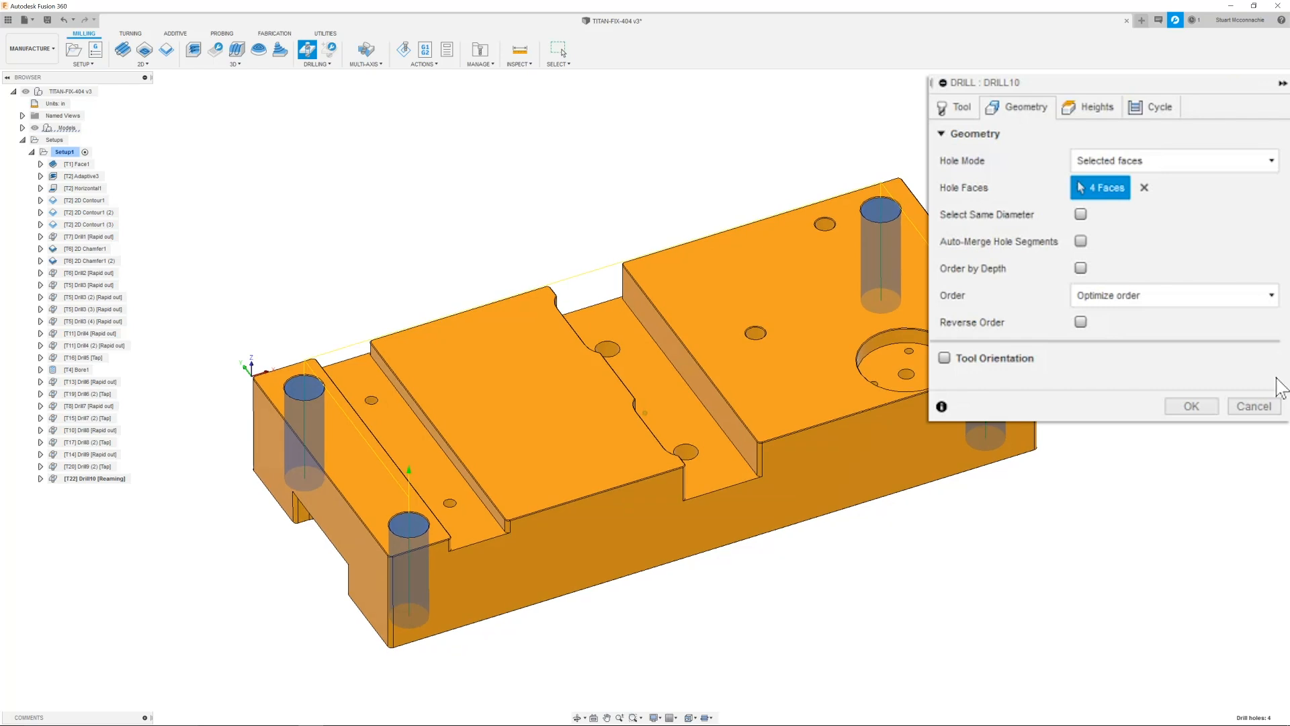
Reference the reamer's clearance height to the model top with a 0.1 in offset.
{"action": "left_click", "coordinate": [1091, 108]}
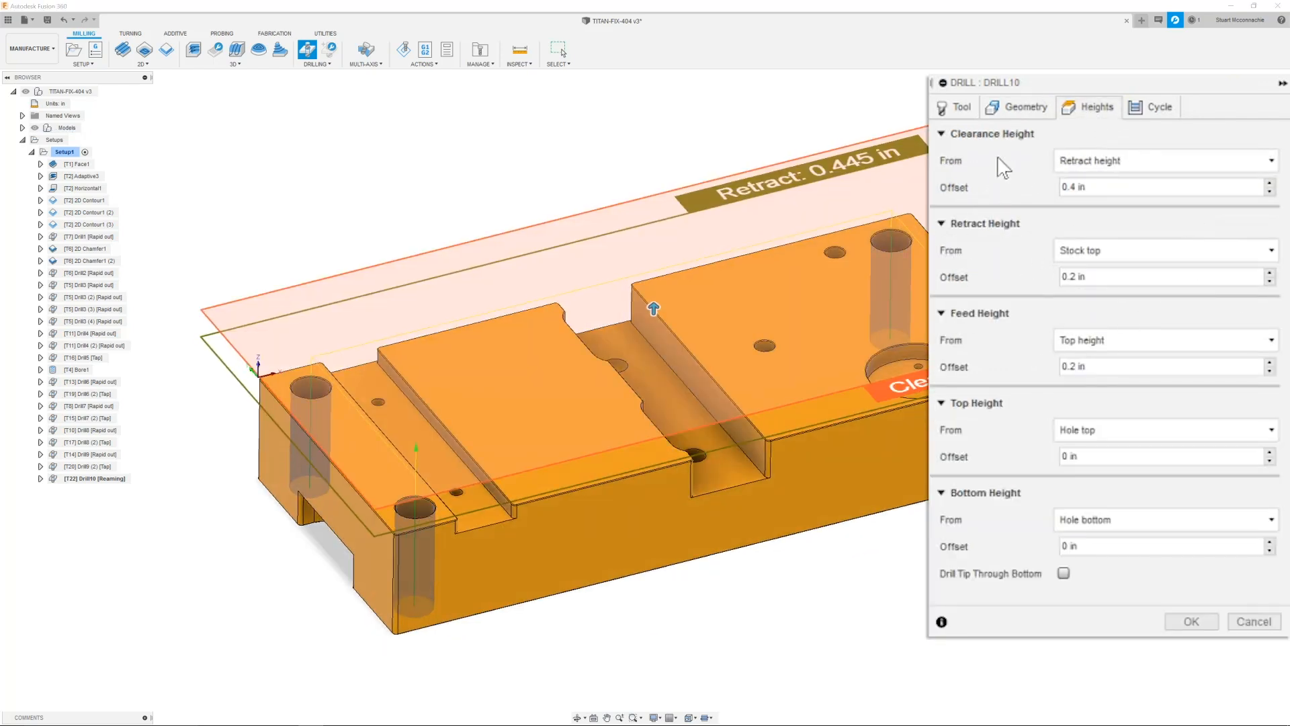
{"action": "left_click", "coordinate": [1075, 163]}
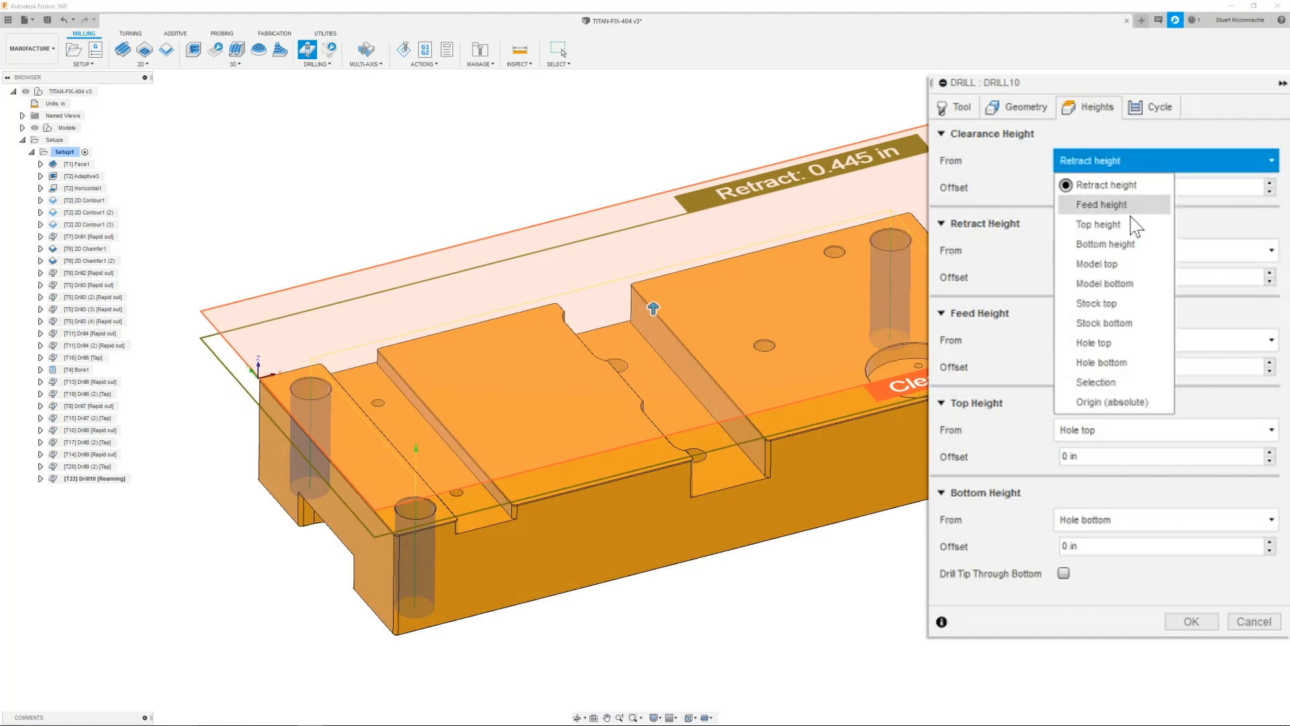
{"action": "left_click", "coordinate": [1097, 264]}
{"action": "left_click", "coordinate": [1162, 188]}
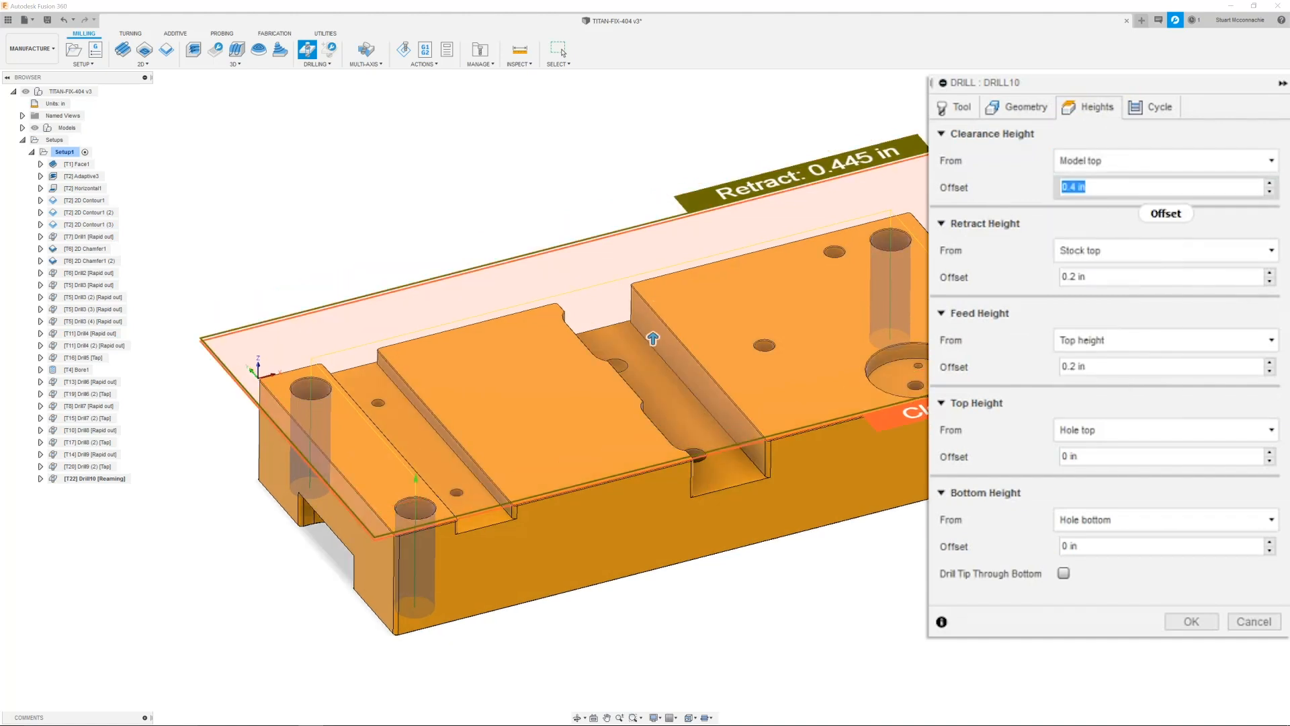
{"action": "type", "text": ".1"}
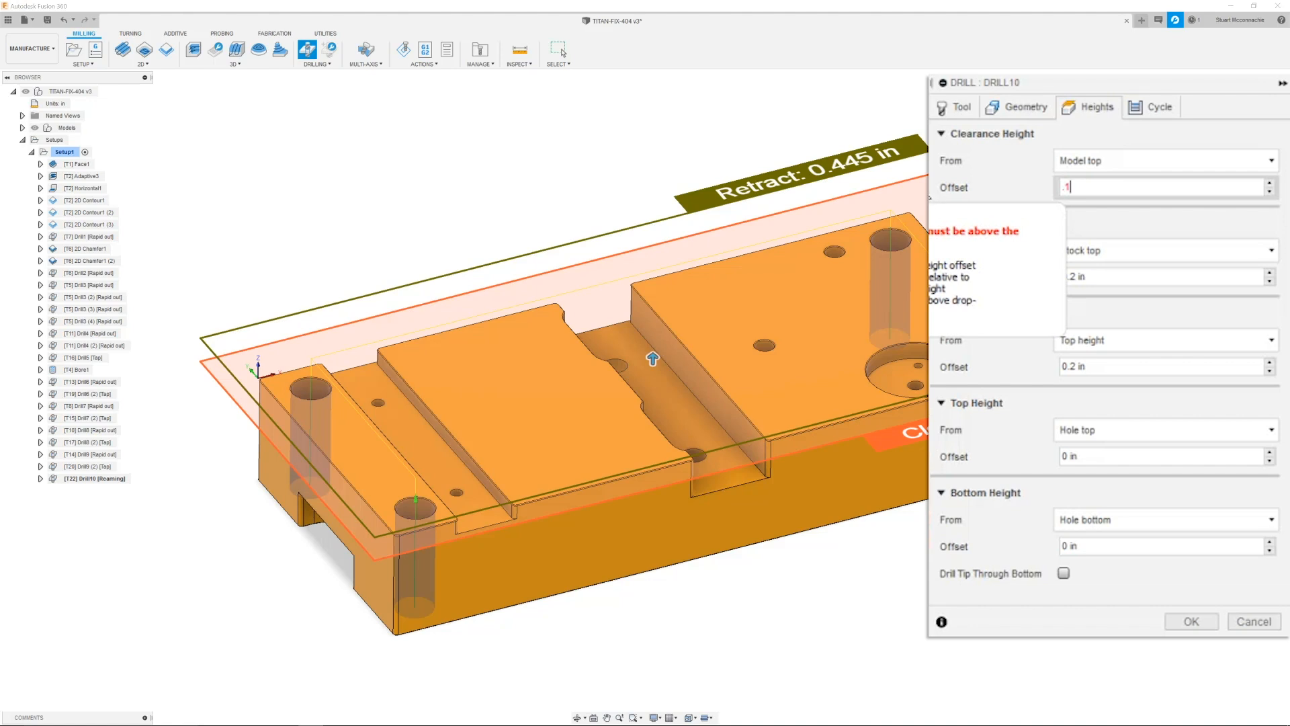
Reference the reamer's retract, feed and top heights to the model top.
{"action": "left_click", "coordinate": [1109, 250]}
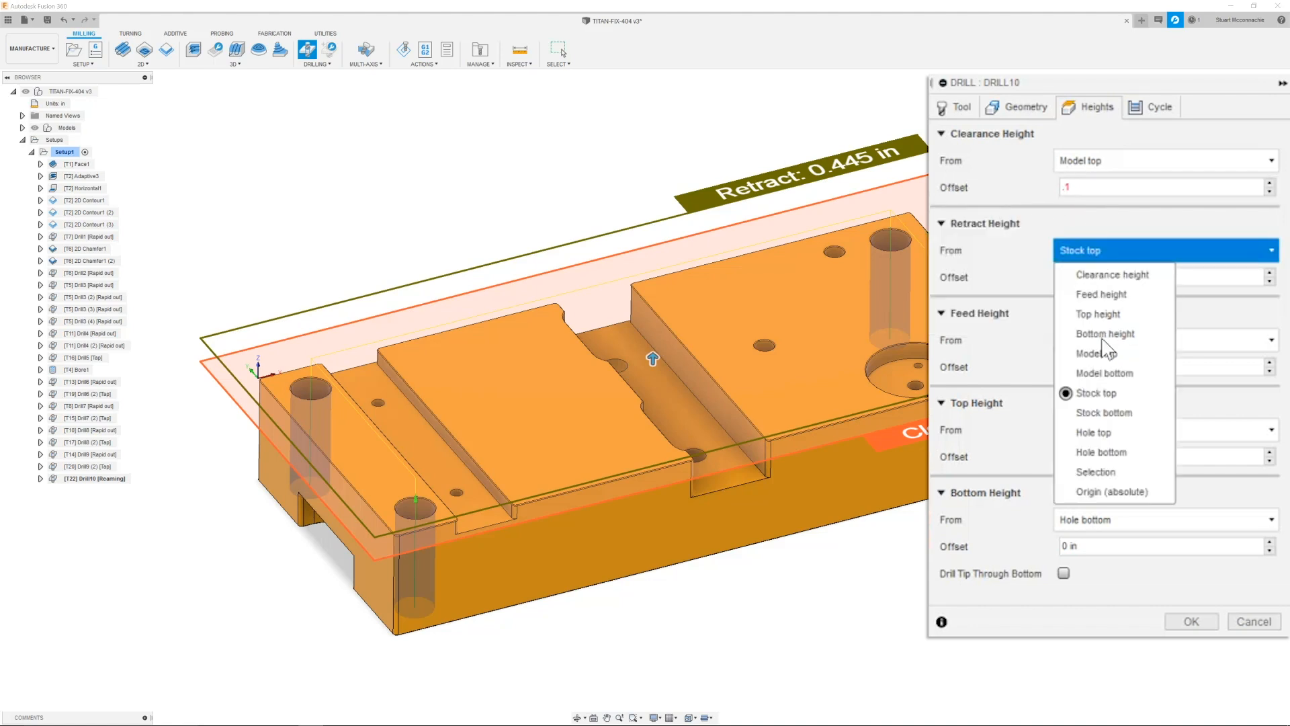
{"action": "left_click", "coordinate": [1124, 356]}
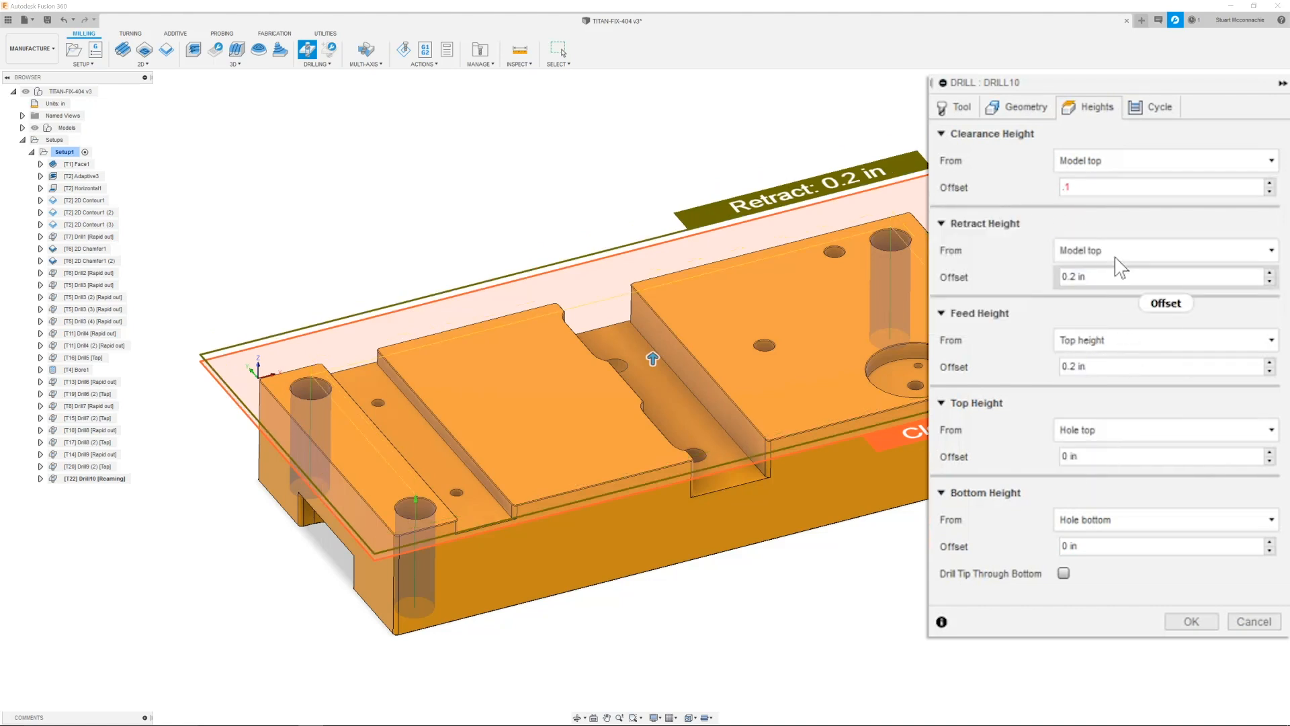
{"action": "left_click", "coordinate": [1102, 341]}
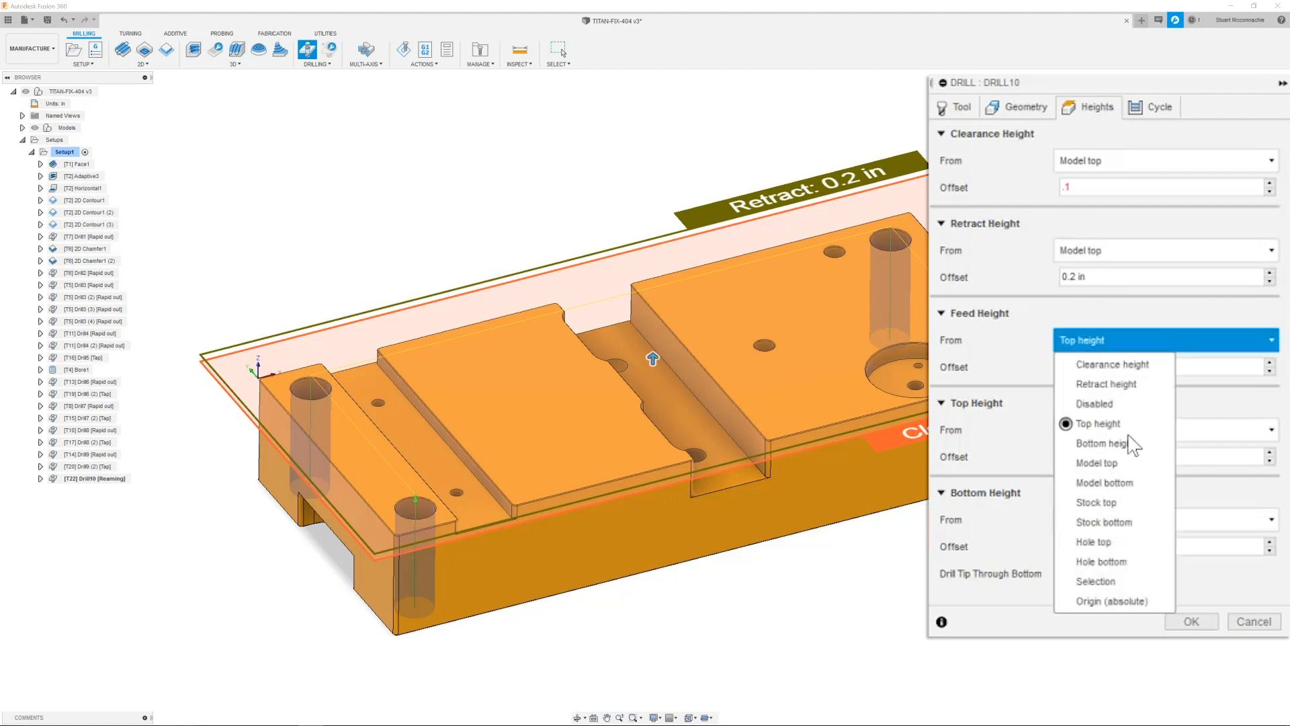
{"action": "left_click", "coordinate": [1102, 463]}
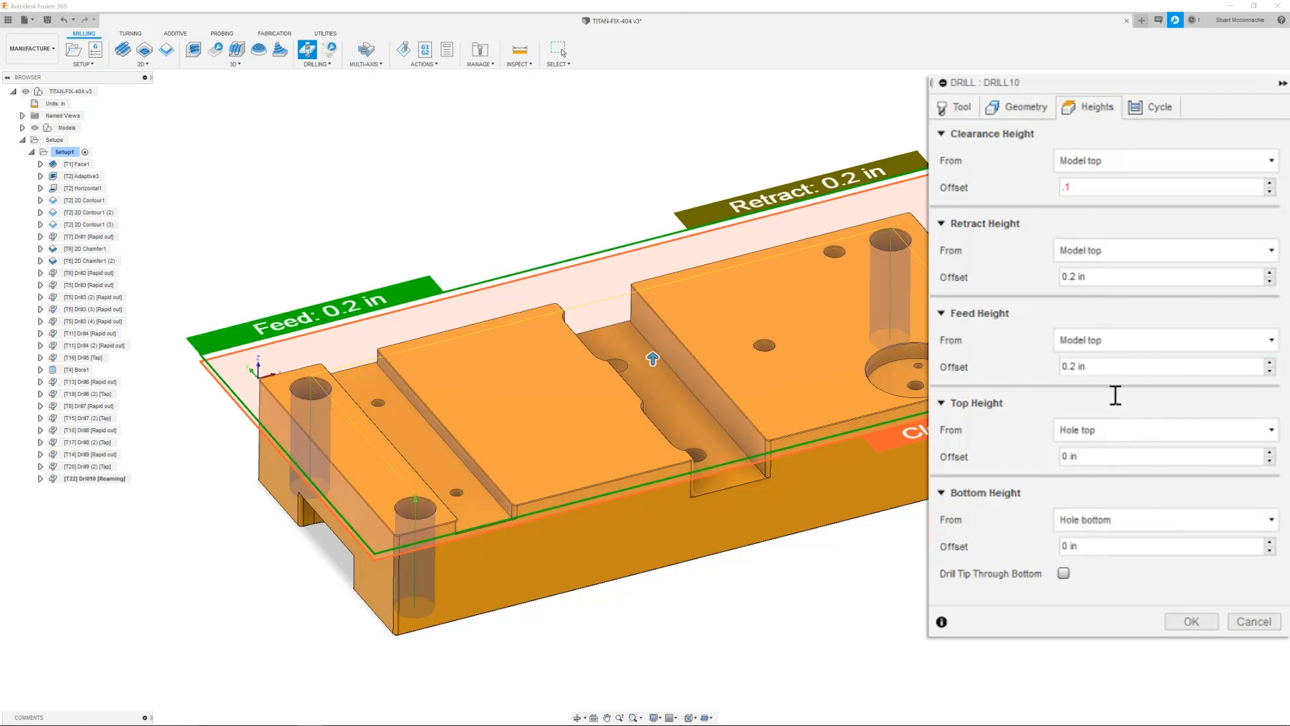
{"action": "left_click", "coordinate": [1103, 434]}
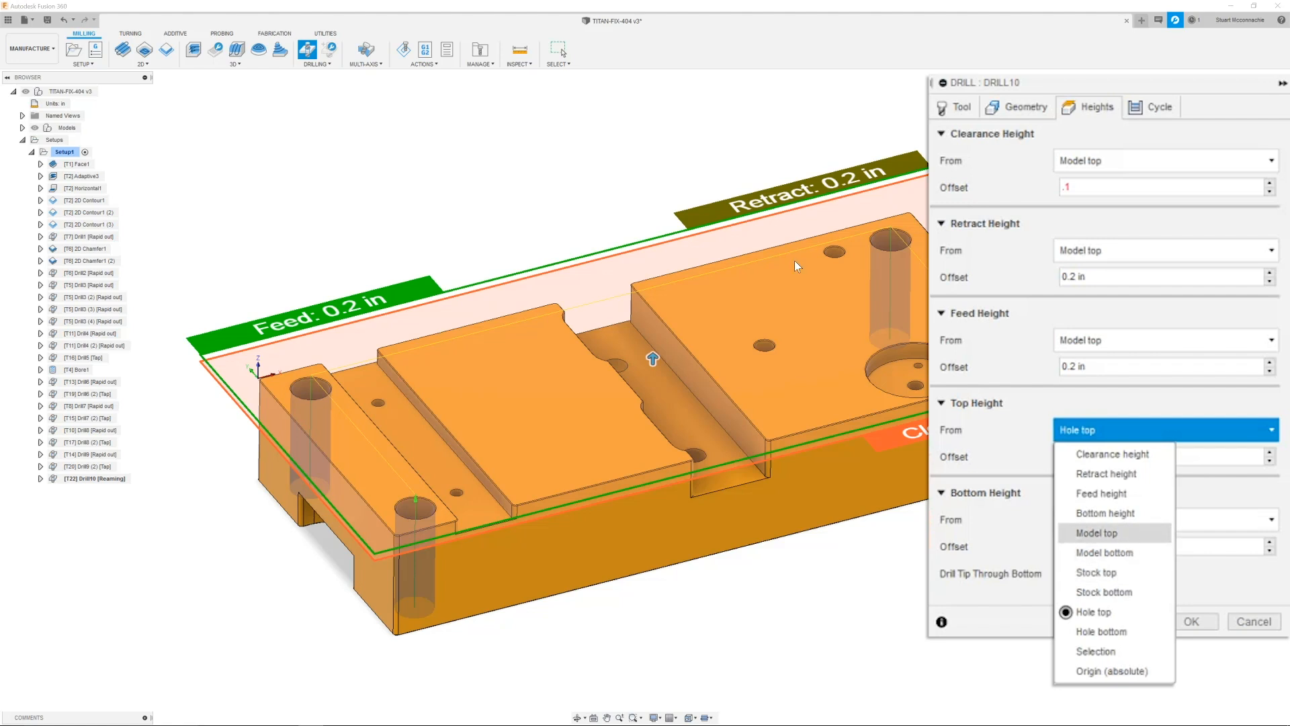
{"action": "left_click", "coordinate": [1105, 533]}
{"action": "middle_click_drag", "start_coordinate": [897, 321], "coordinate": [899, 293], "text": "shift"}
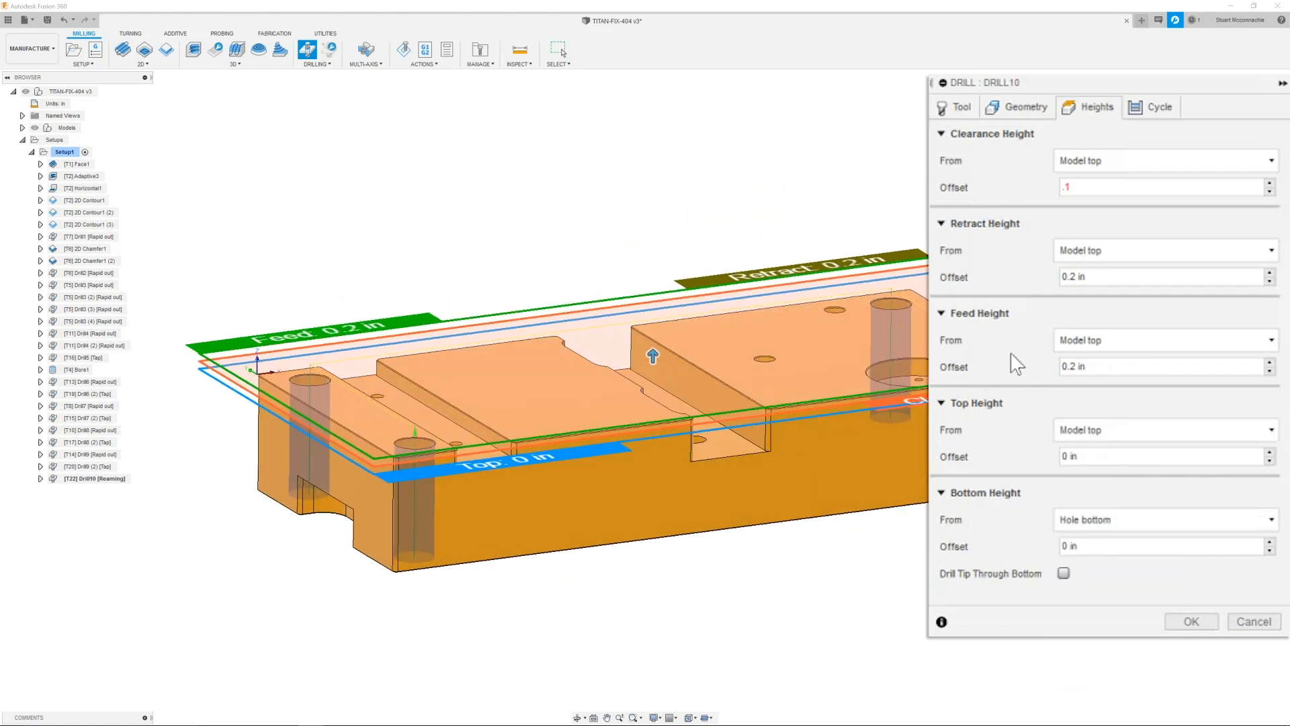
Set the offsets of the reamer's retract and feed heights to 0.1 in.
{"action": "left_click", "coordinate": [1107, 368]}
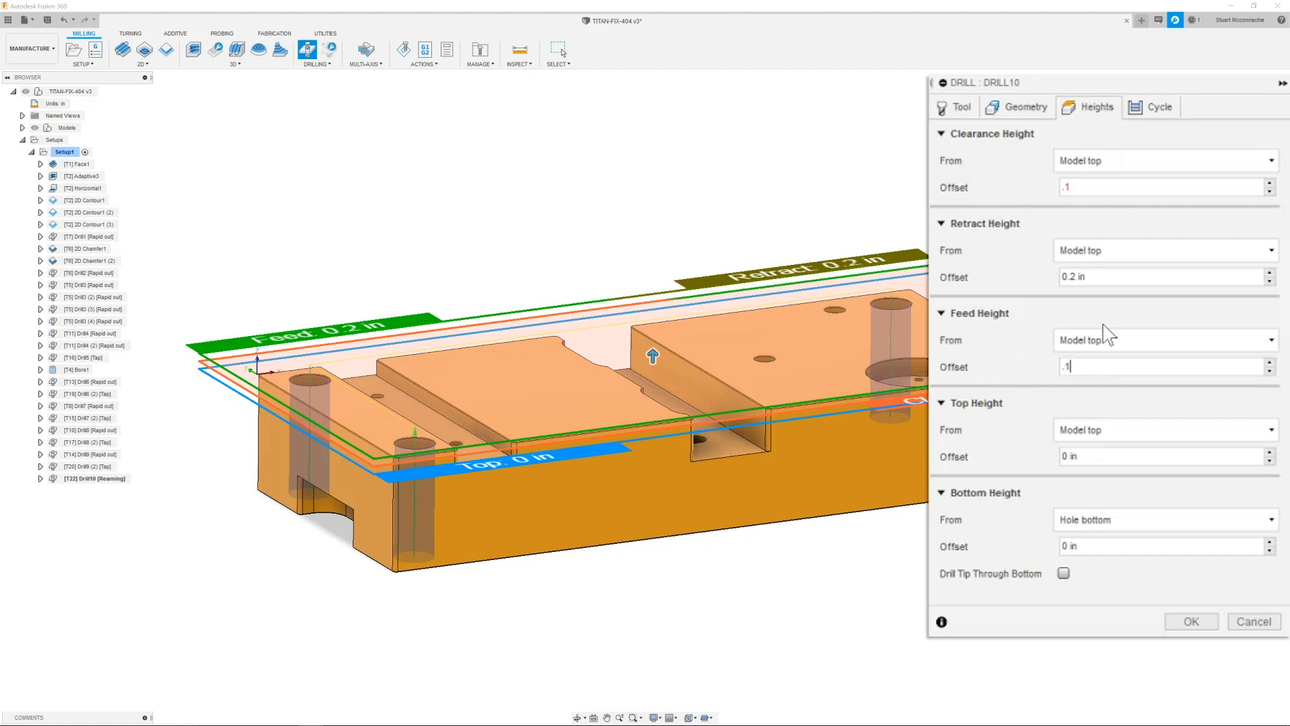
{"action": "left_click", "coordinate": [1120, 276]}
{"action": "left_click", "coordinate": [1111, 365]}
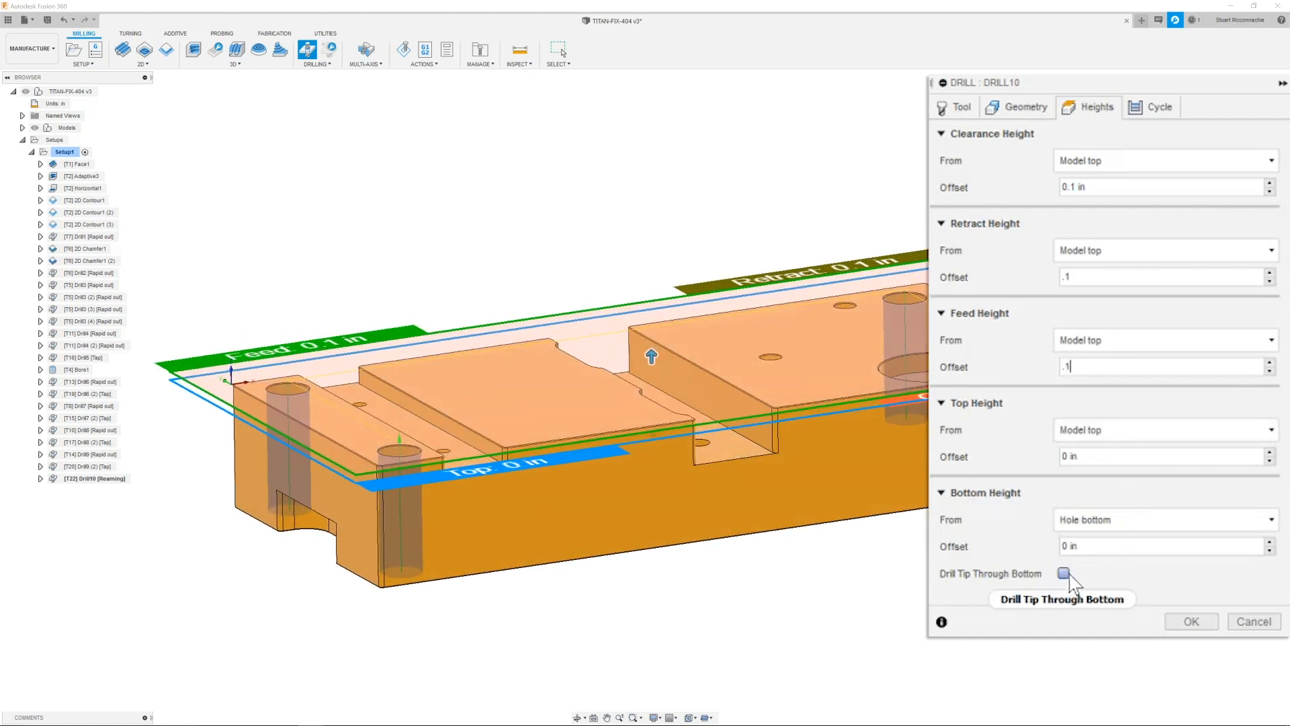
Reference the reamer's bottom height to the model bottom with a -0.1 in offset.
{"action": "left_click", "coordinate": [1115, 520]}
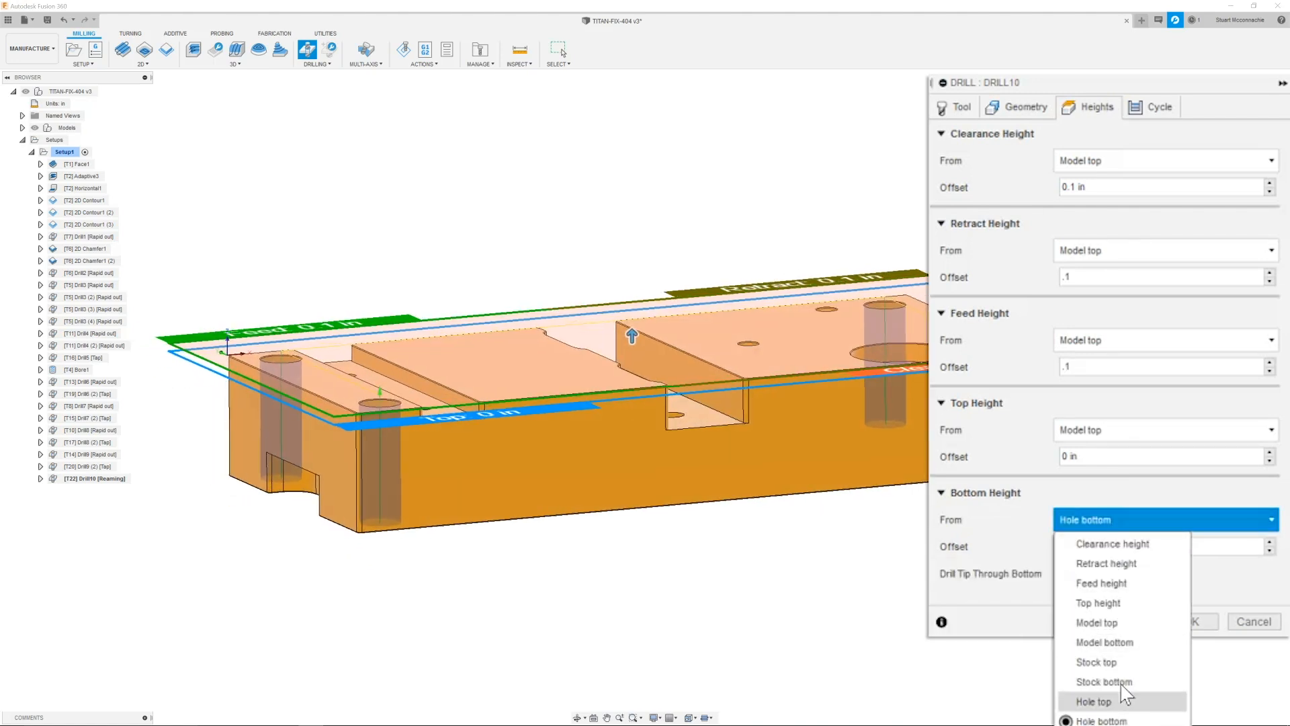
{"action": "left_click", "coordinate": [1116, 642]}
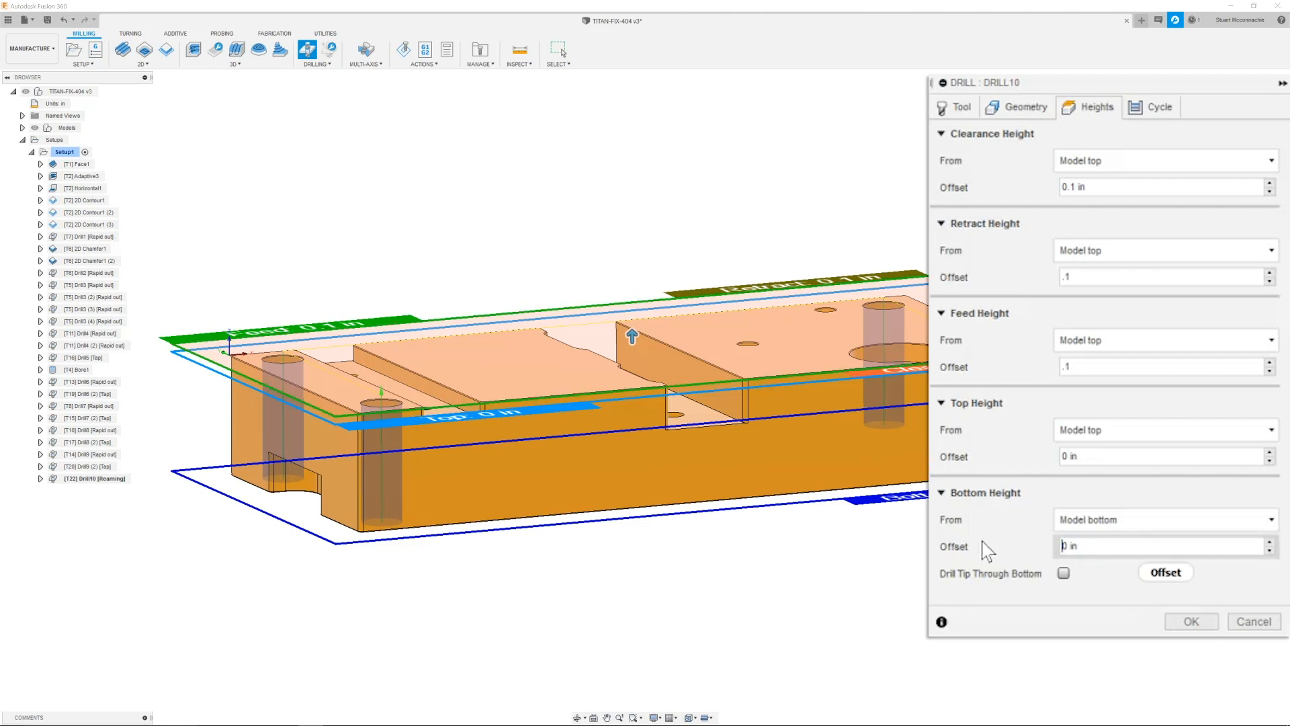
{"action": "type", "text": "-.1"}
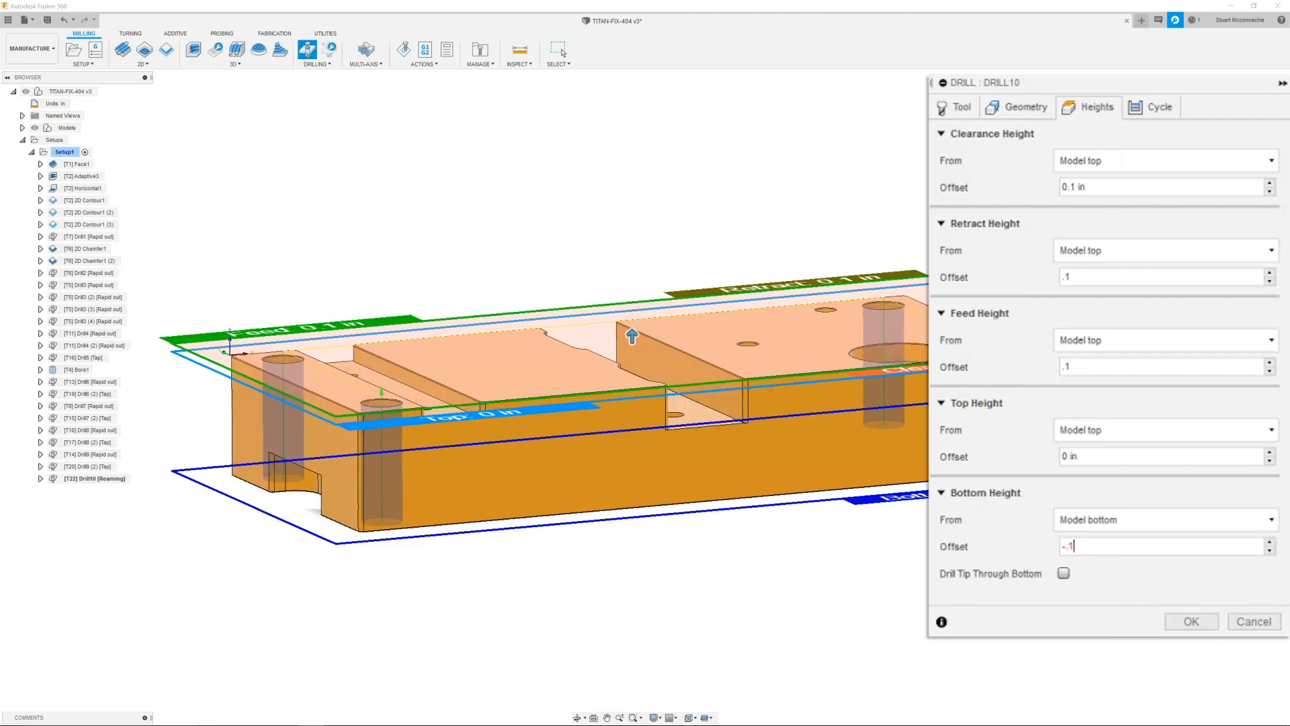
{"action": "middle_click_drag", "start_coordinate": [478, 240], "coordinate": [488, 258], "text": "shift"}
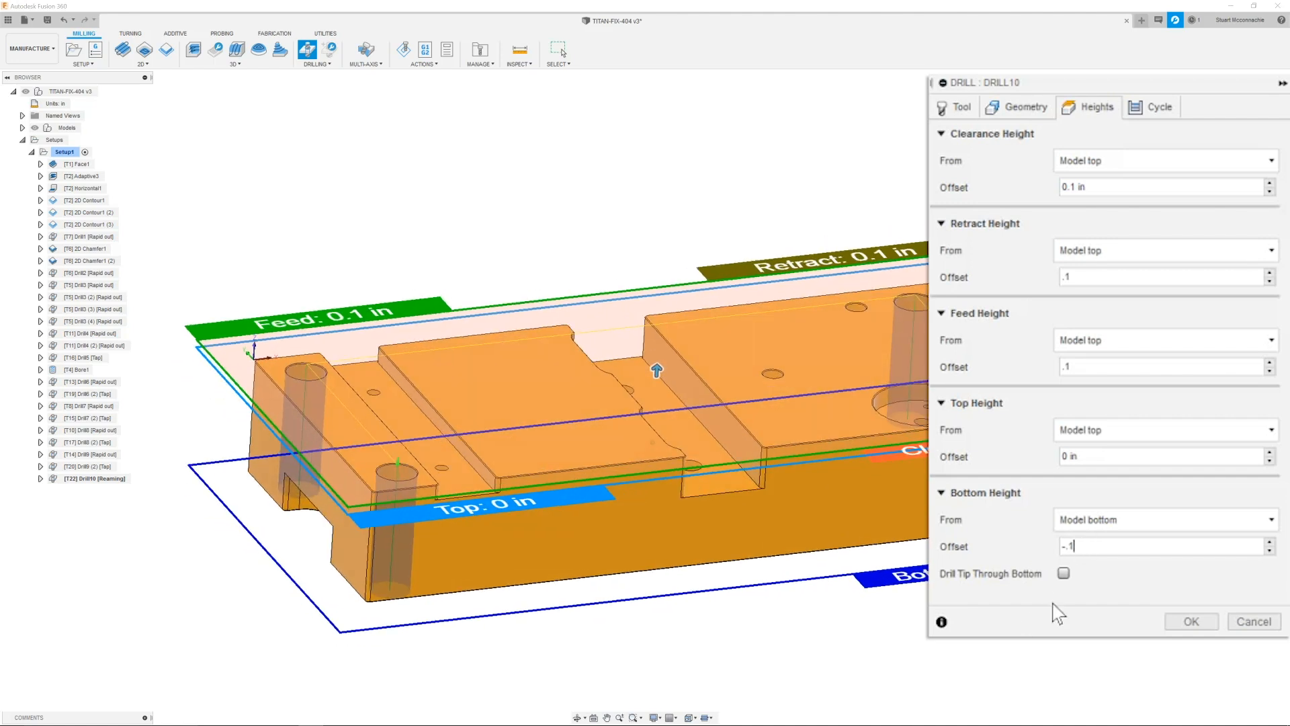
{"action": "left_click_drag", "start_coordinate": [1140, 545], "coordinate": [736, 268]}
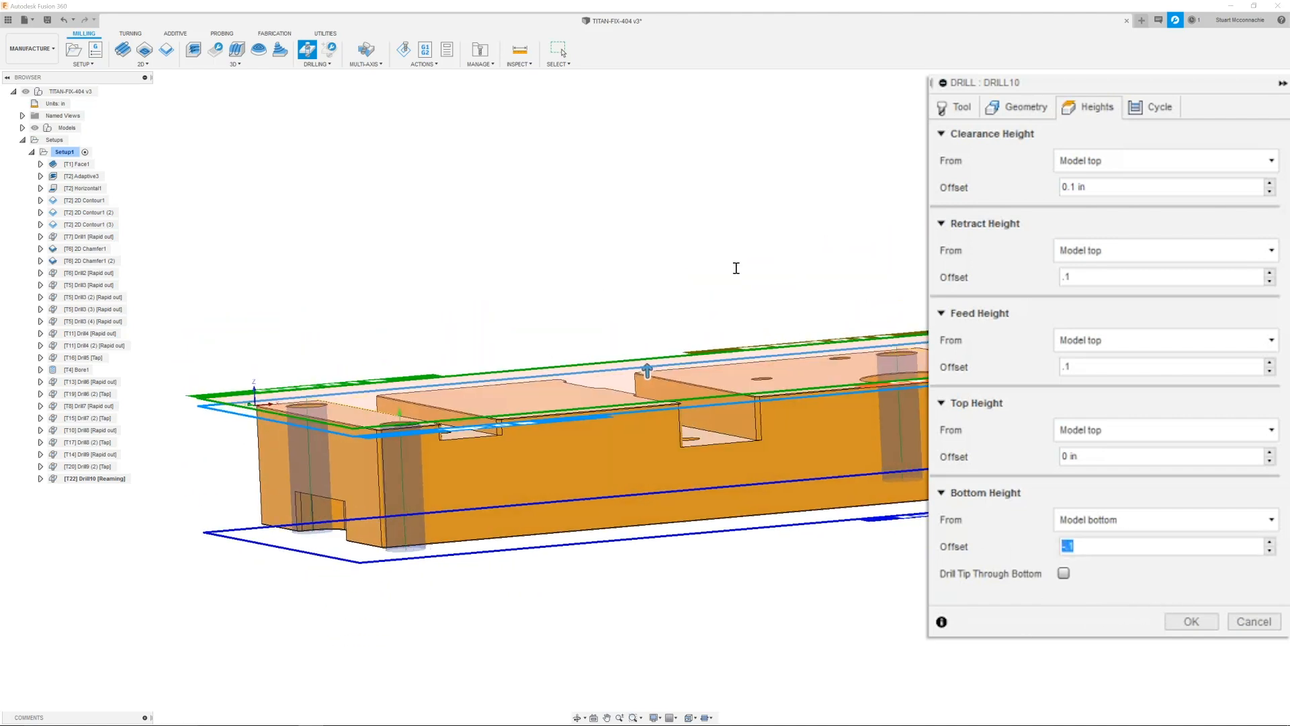
{"action": "left_click", "coordinate": [1126, 547]}
{"action": "middle_click_drag", "start_coordinate": [353, 362], "coordinate": [353, 409], "text": "shift"}
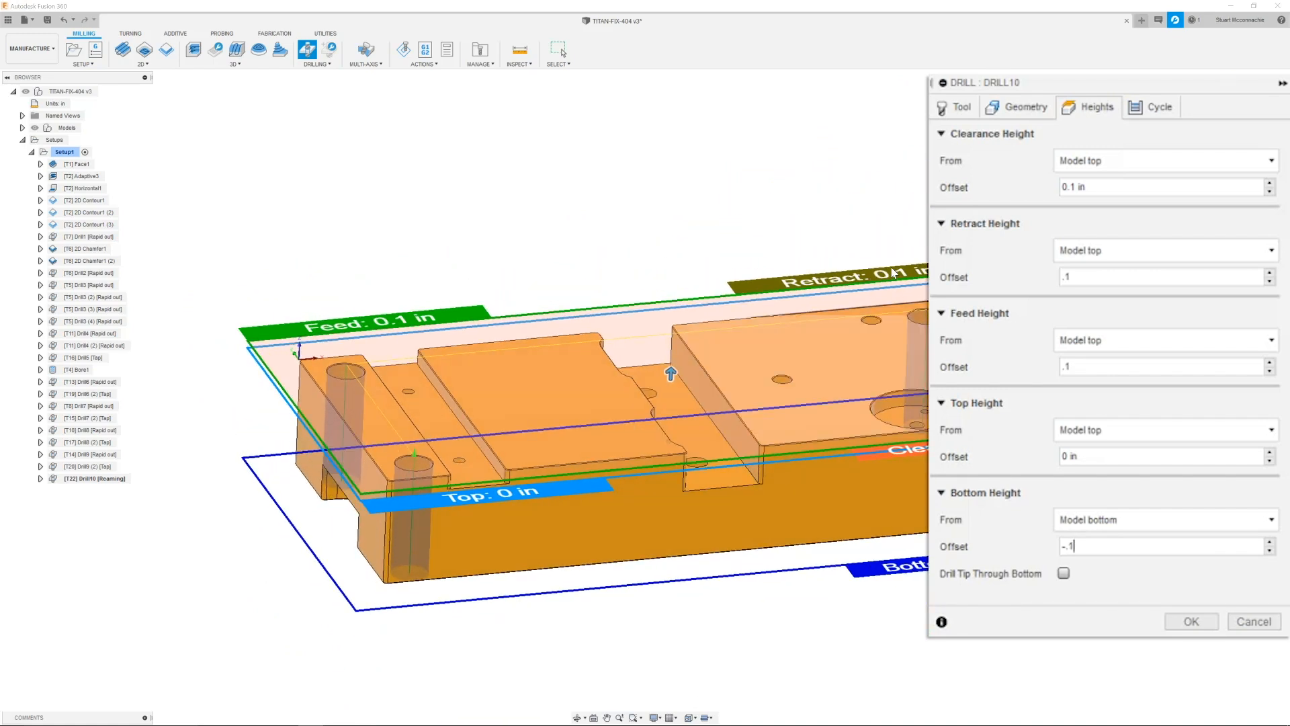
{"action": "left_click", "coordinate": [1107, 547]}
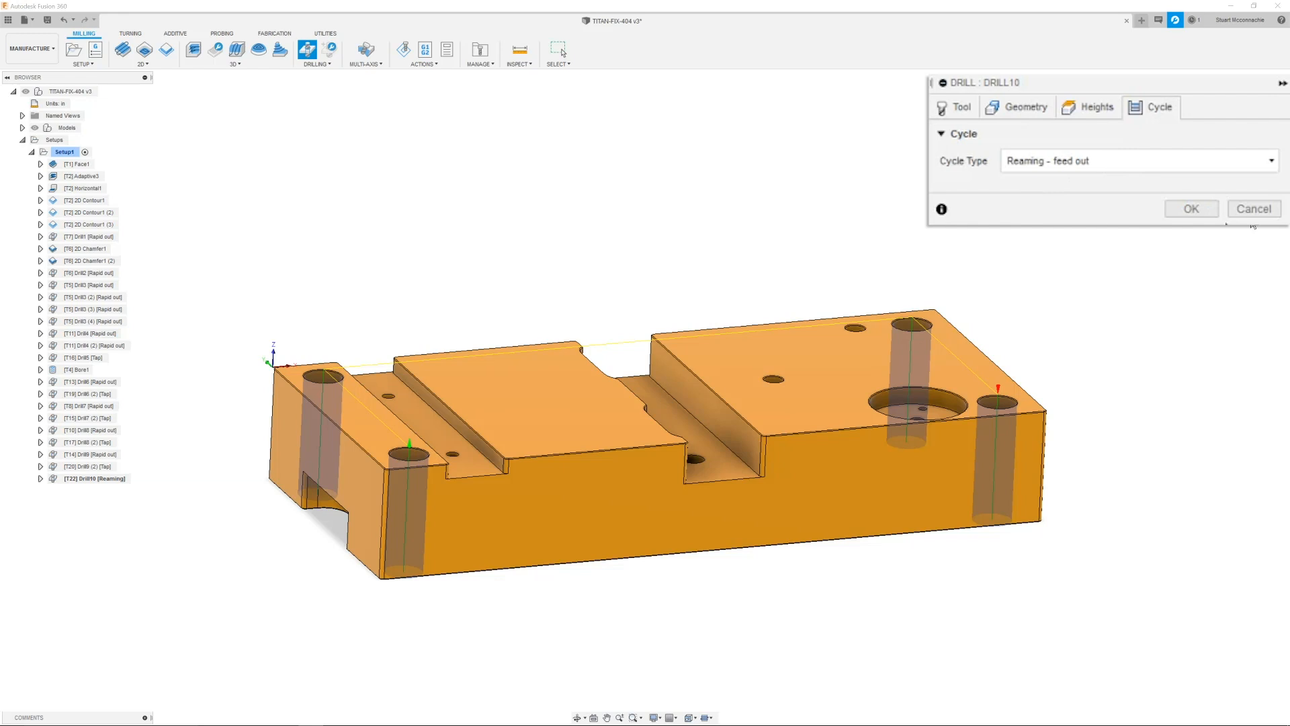
Complete the corner-hole reaming operation with the Reaming - feed out cycle.
{"action": "left_click", "coordinate": [1192, 209]}
{"action": "middle_click_drag", "start_coordinate": [382, 285], "coordinate": [618, 353], "text": "shift"}
{"action": "left_click", "coordinate": [604, 290]}
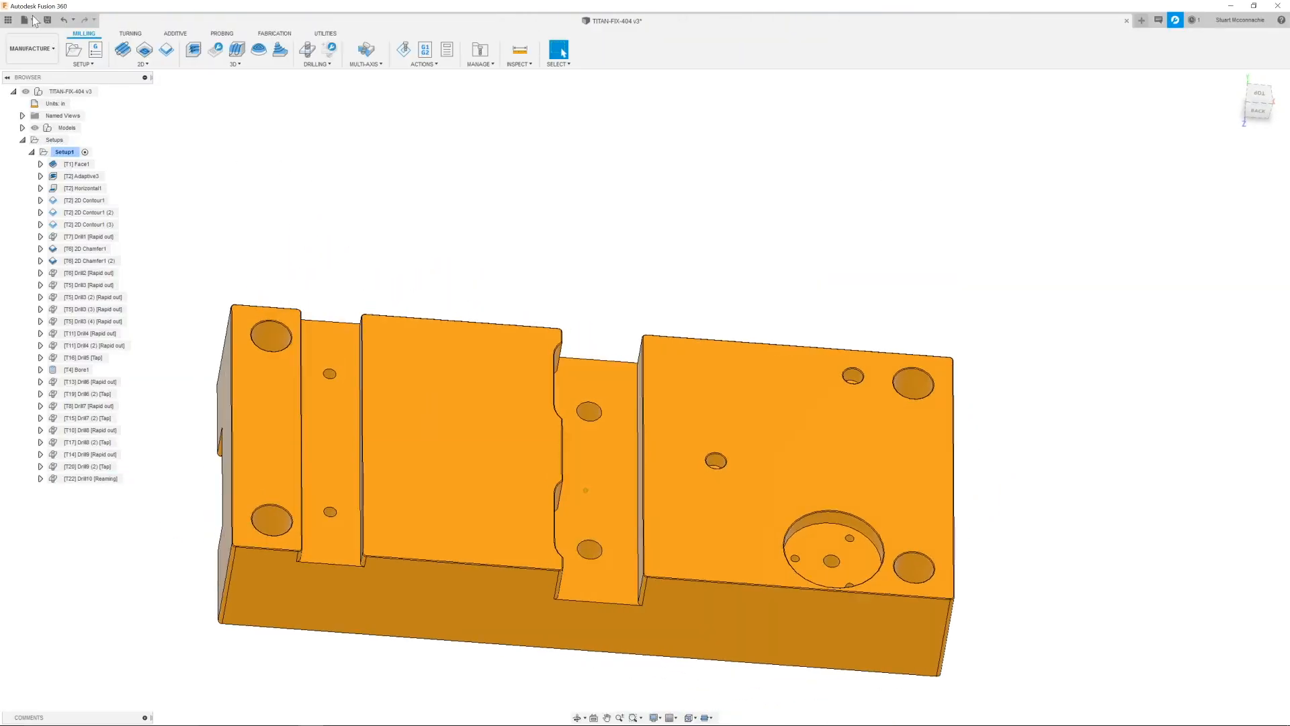
{"action": "key", "text": "Return"}
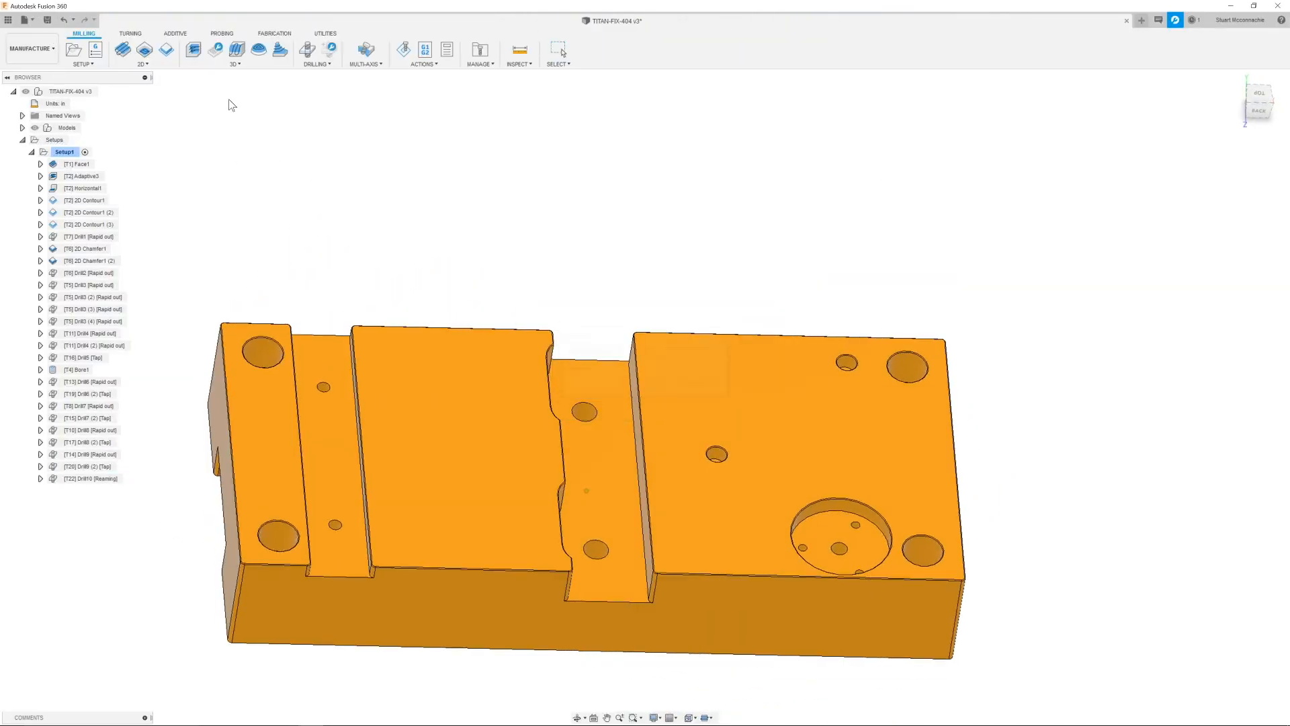